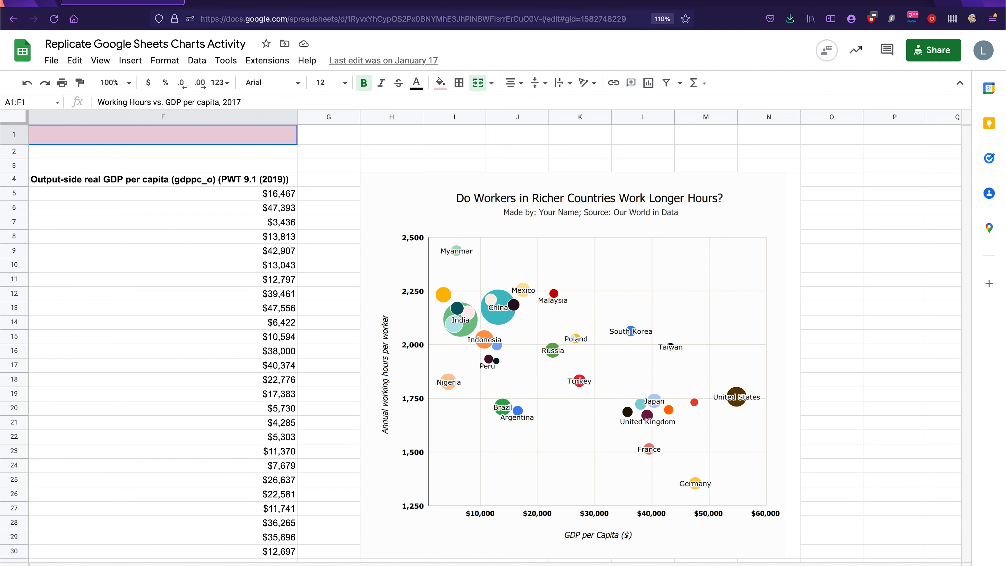
Look through the workbook's example chart sheets and open the Opioid-related Deaths sheet.
scroll(544, 456, "right", 3)
scroll(544, 456, "right", 3)
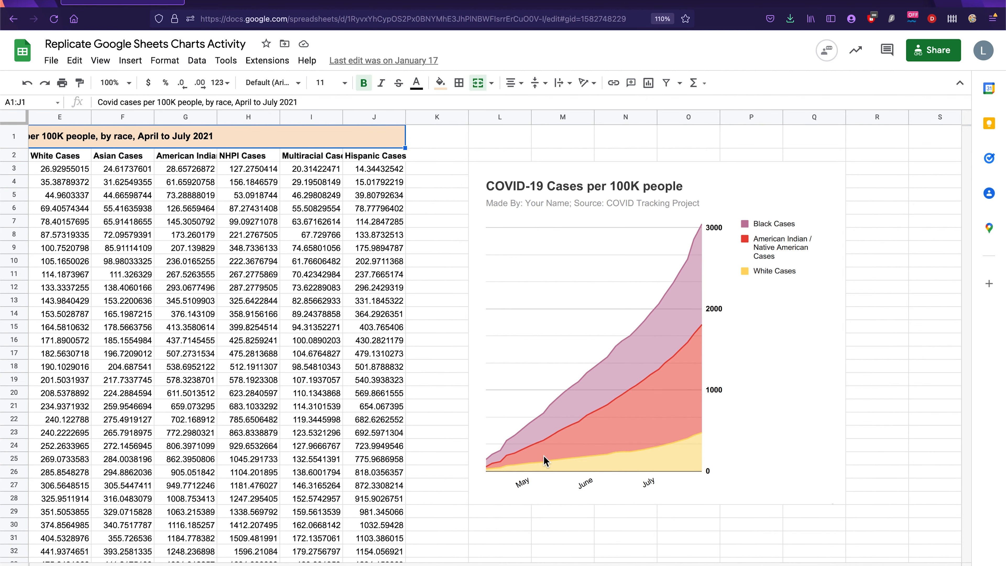
left_click(566, 565)
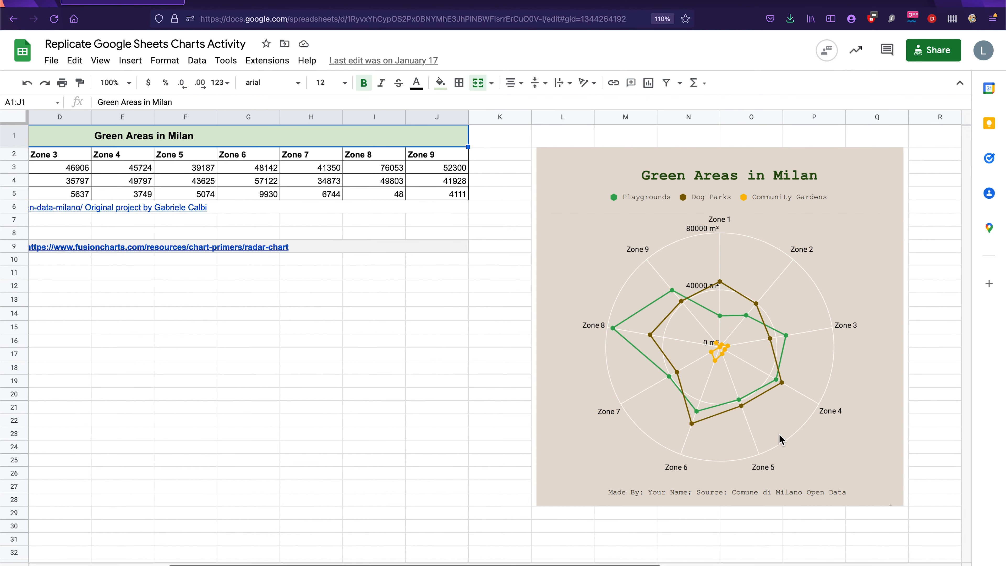
left_click(130, 564)
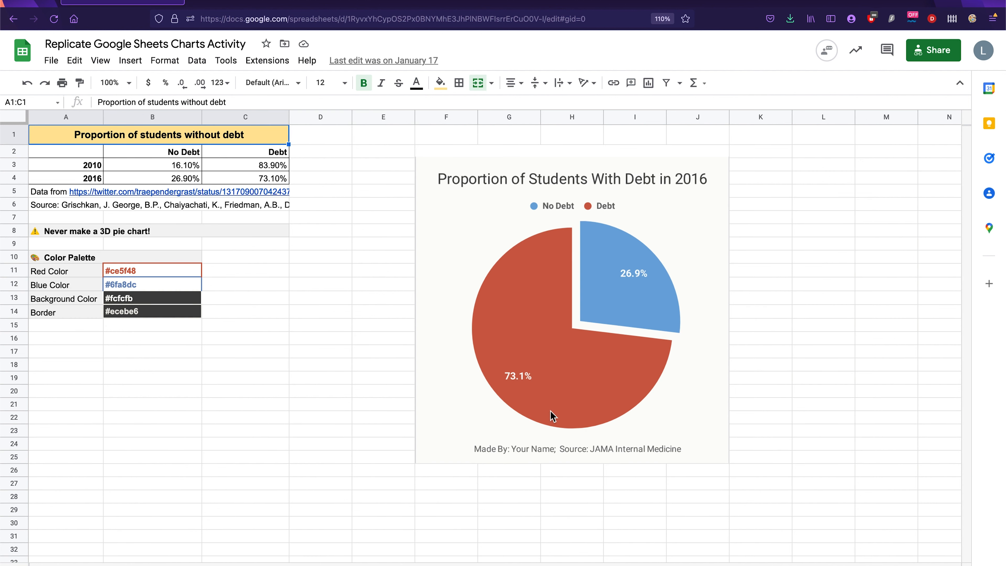
left_click(183, 563)
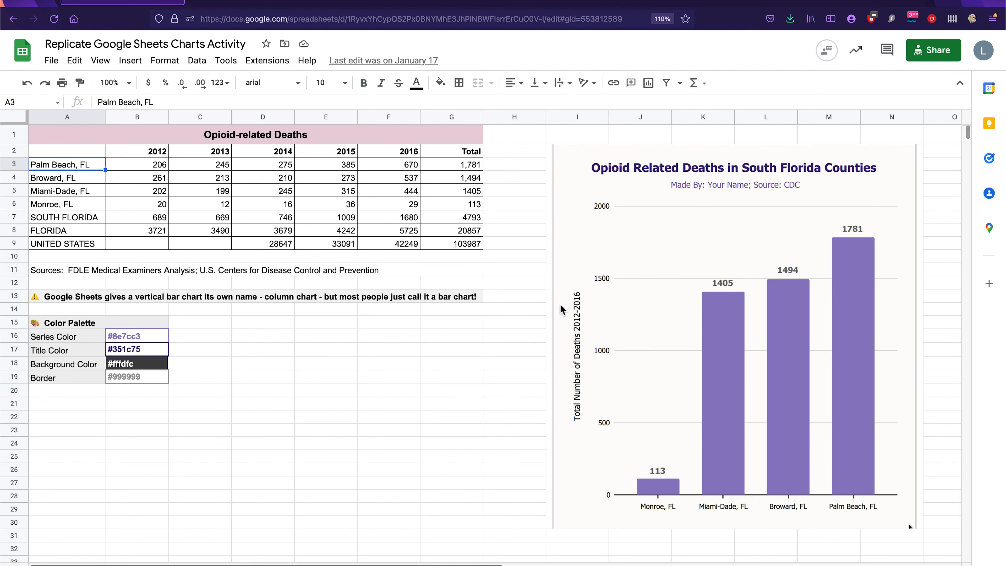
Delete the reference bar chart image from its merged cell and undo the deletion.
left_click(602, 265)
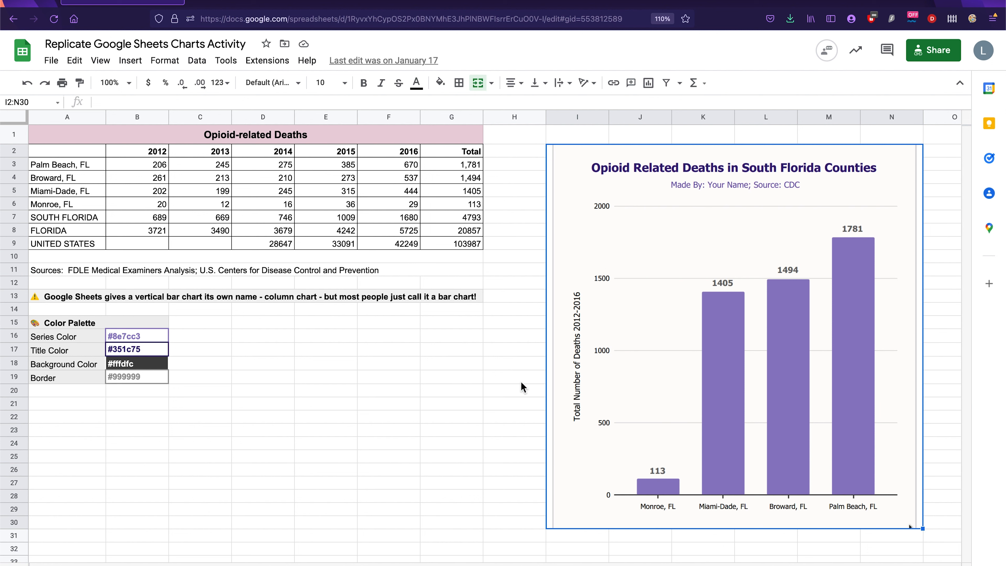
left_click(481, 412)
left_click(656, 303)
key("Delete")
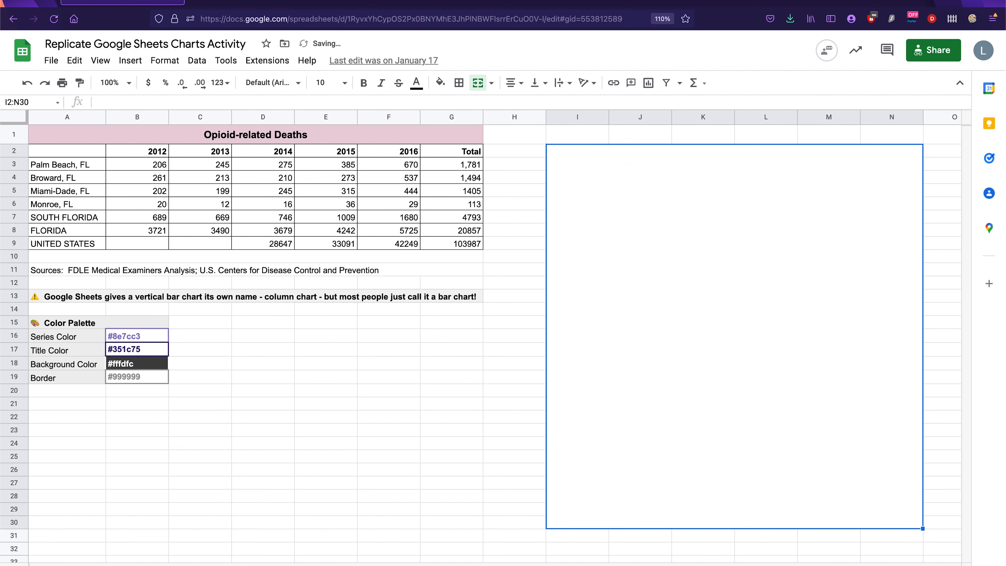
key("super+z")
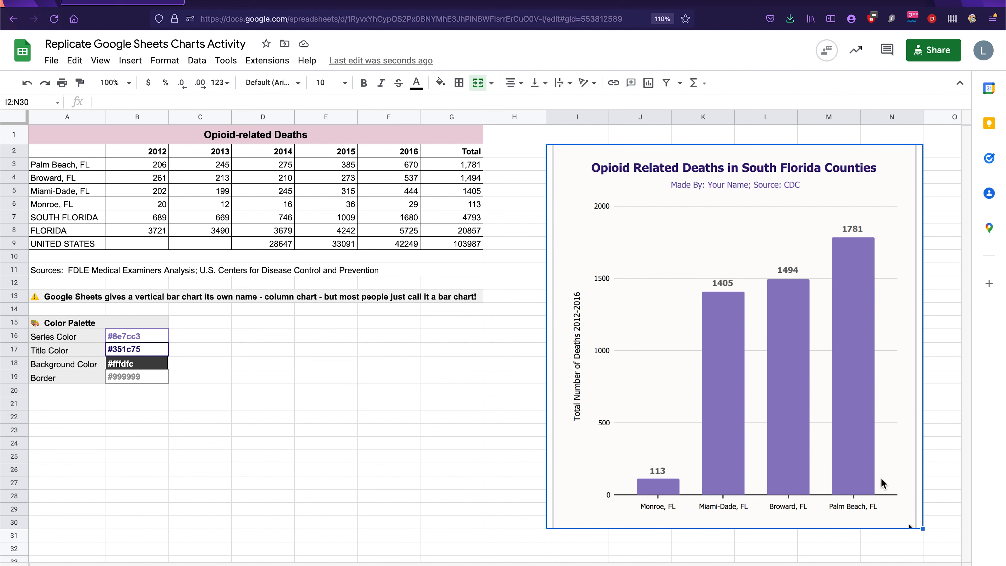
Move the SOUTH FLORIDA row onto the FLORIDA row and undo the move.
left_click_drag(52, 222, 461, 224)
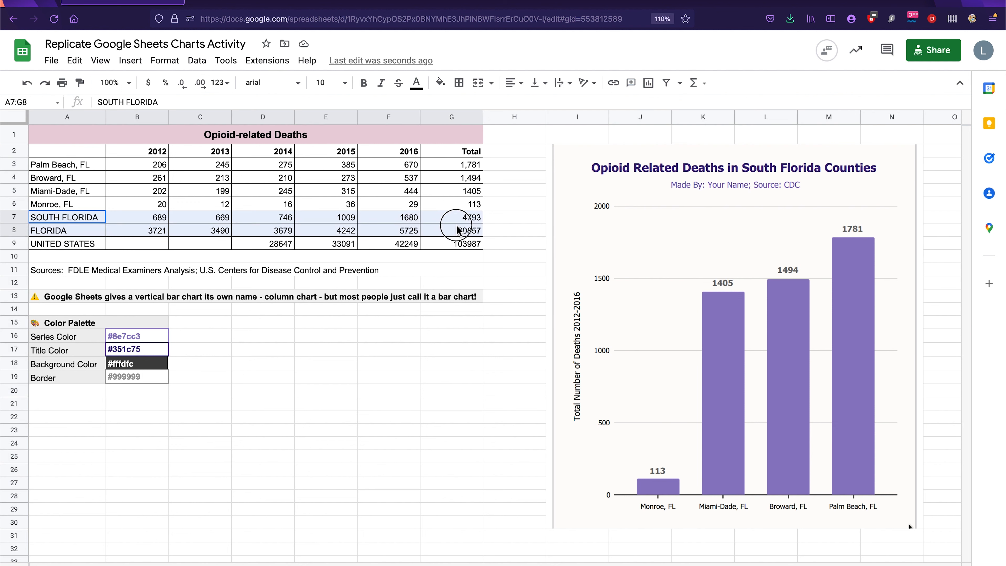
key("ctrl+c")
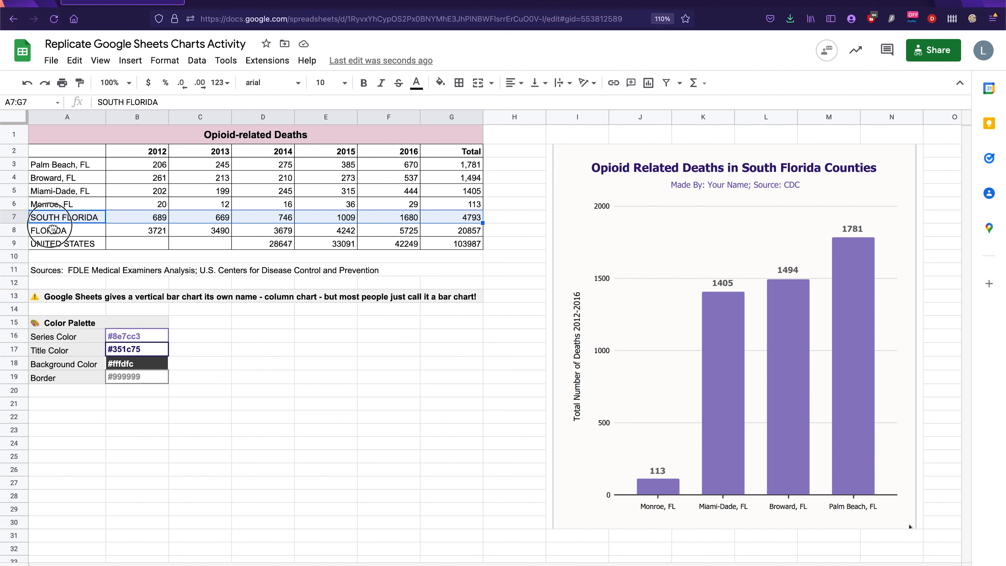
left_click_drag(50, 225, 50, 225)
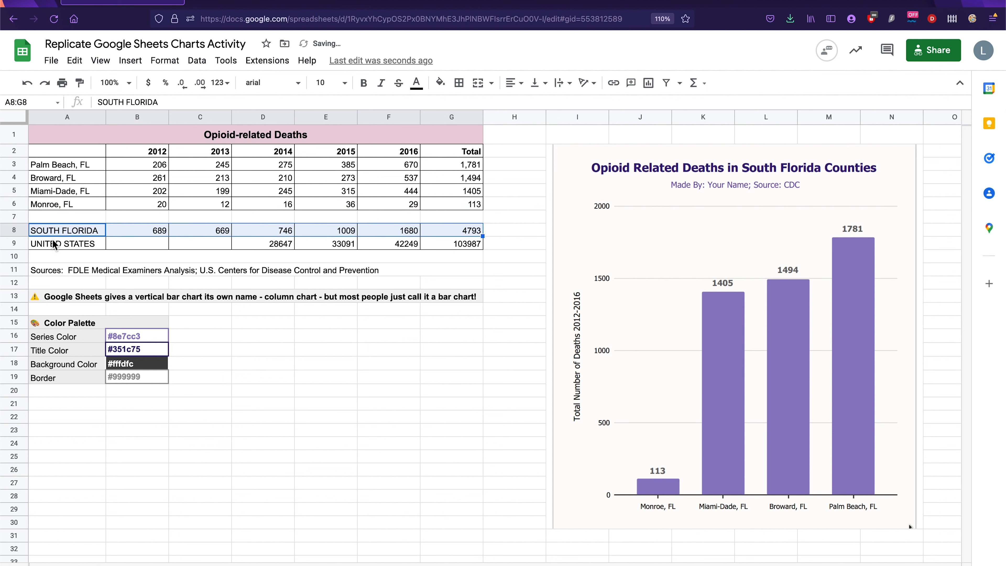
key("super+z")
left_click(191, 249)
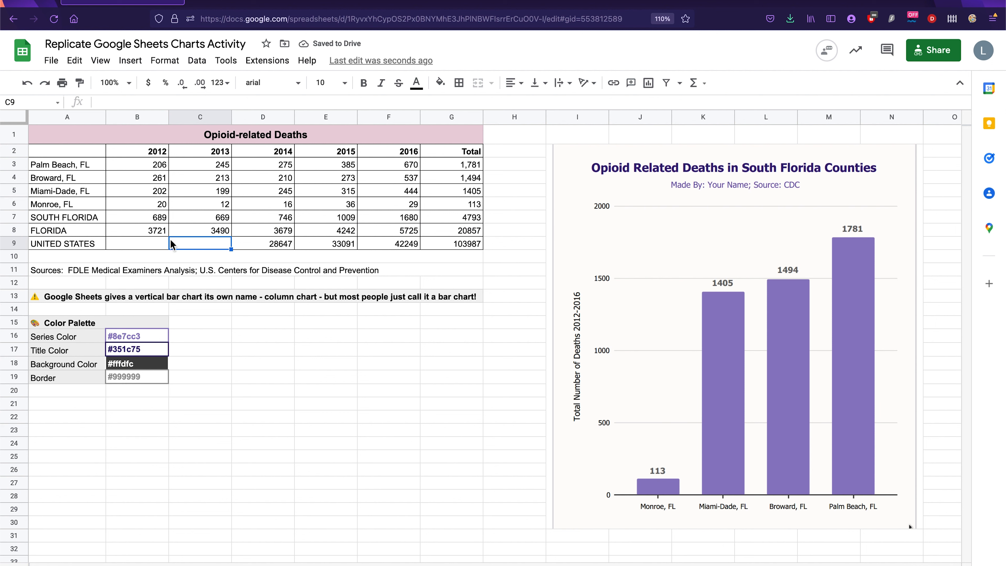
Review the sources line, the column chart note and the color palette below the data table.
left_click(46, 270)
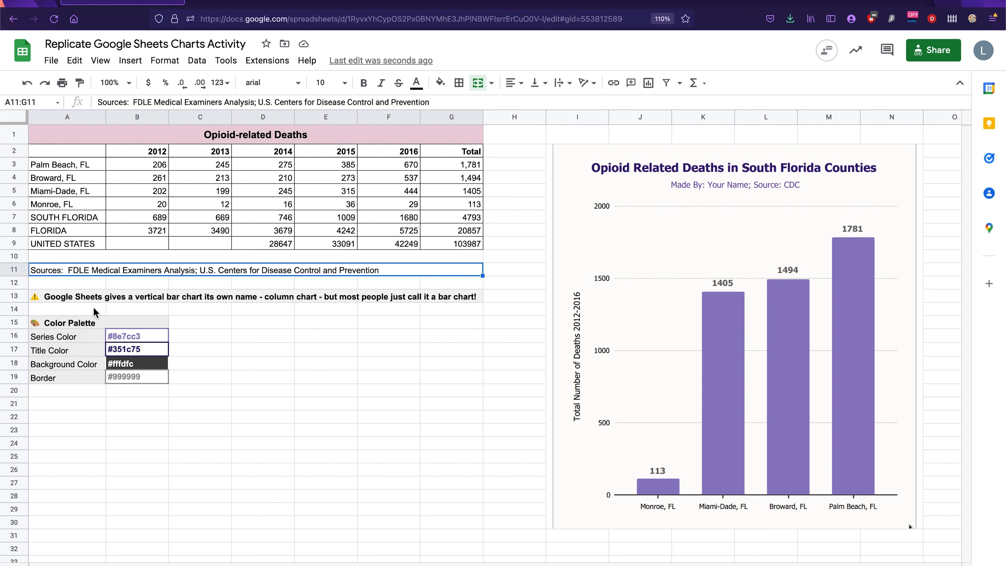
left_click(86, 300)
left_click(71, 327)
left_click(69, 336)
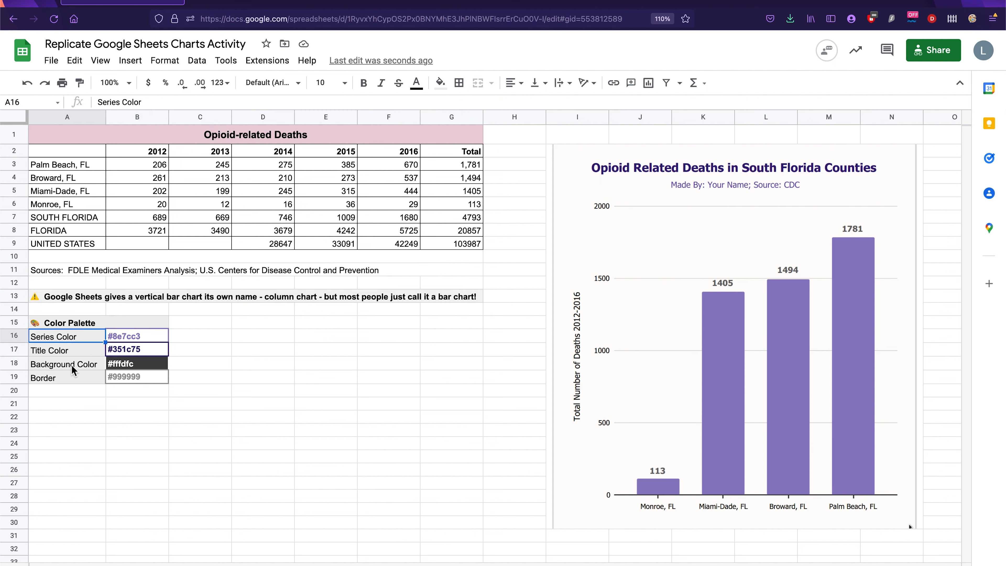
left_click(76, 300)
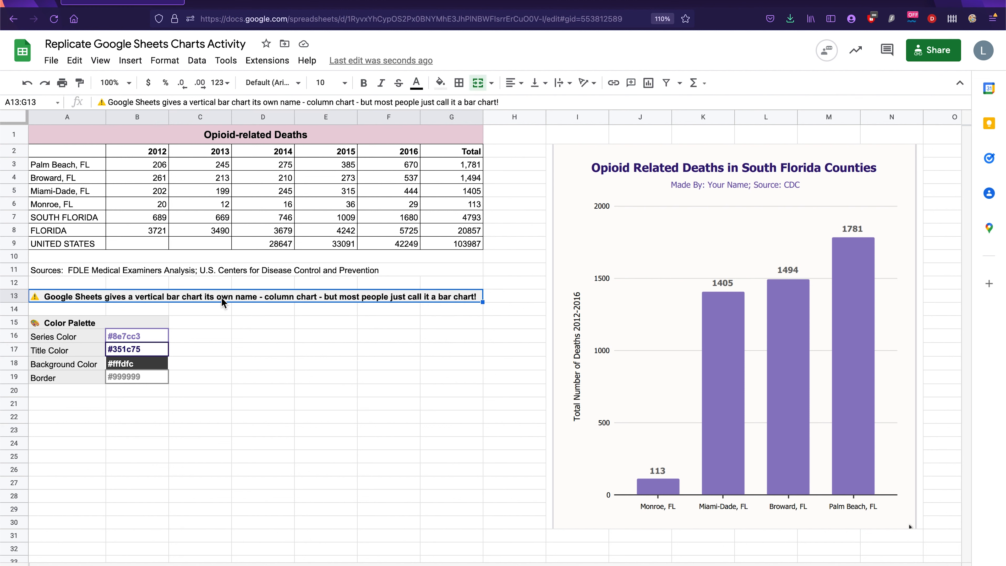
left_click(149, 272)
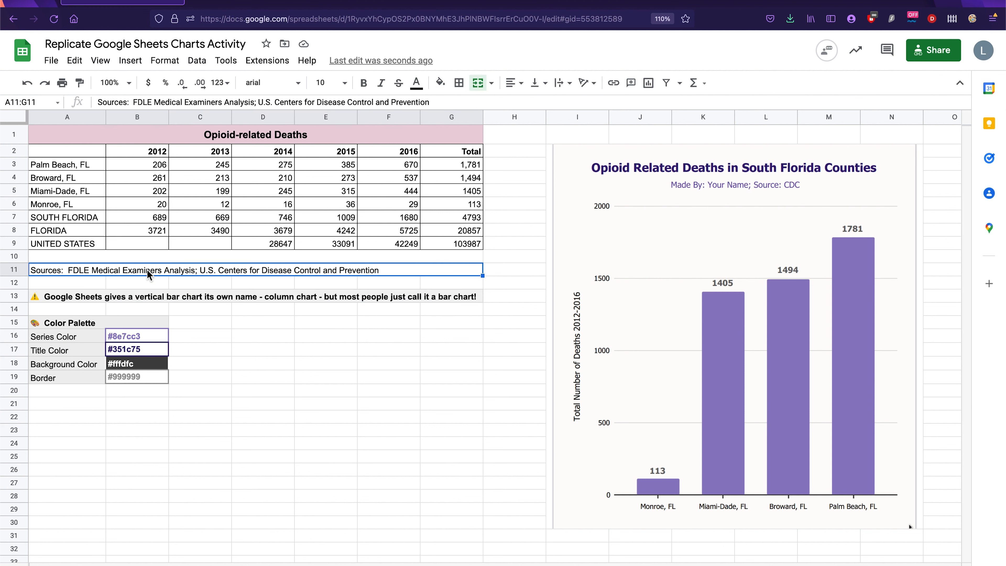
left_click(200, 393)
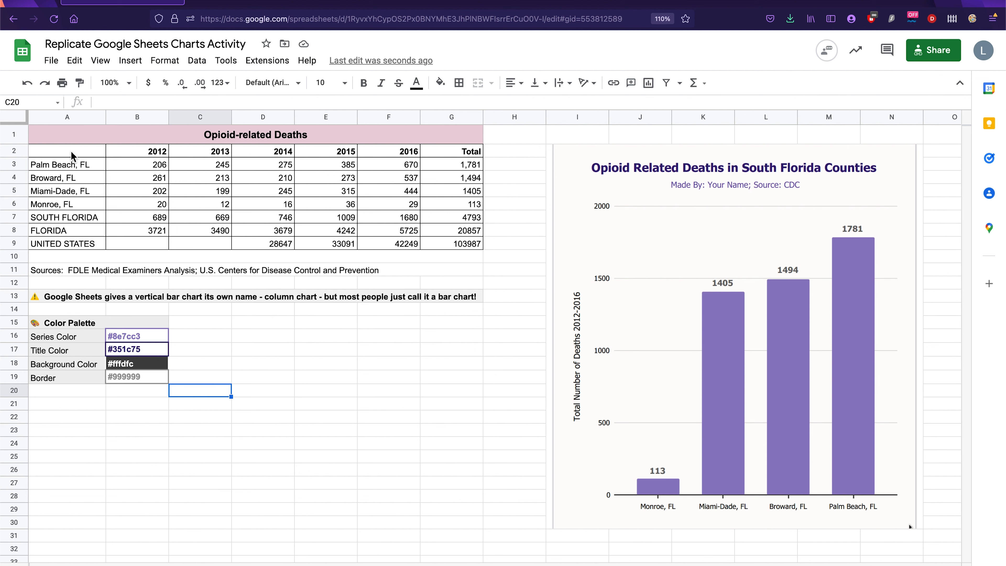
Insert a chart from the header row and the four county rows, range A2:G6.
left_click_drag(71, 155, 474, 210)
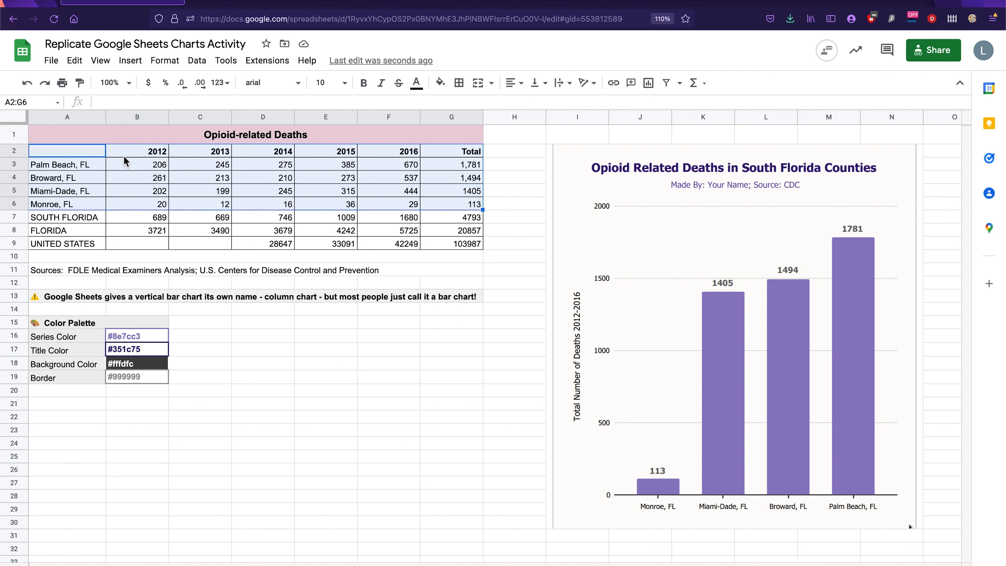
key("ctrl+plus")
left_click(131, 61)
left_click(172, 181)
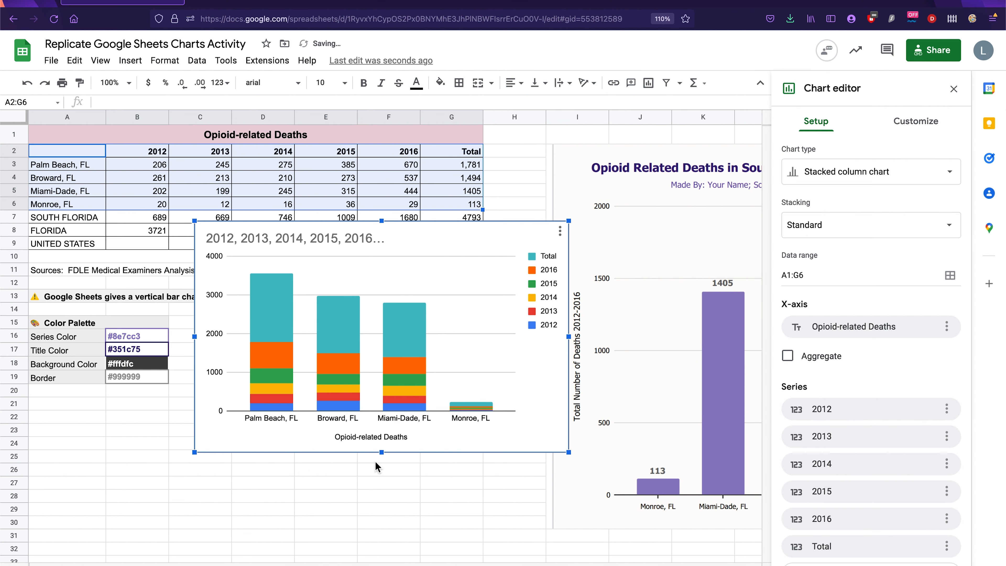
Make the new chart taller and place it over the data table, clear of the reference chart.
left_click_drag(381, 452, 399, 540)
left_click_drag(449, 252, 534, 196)
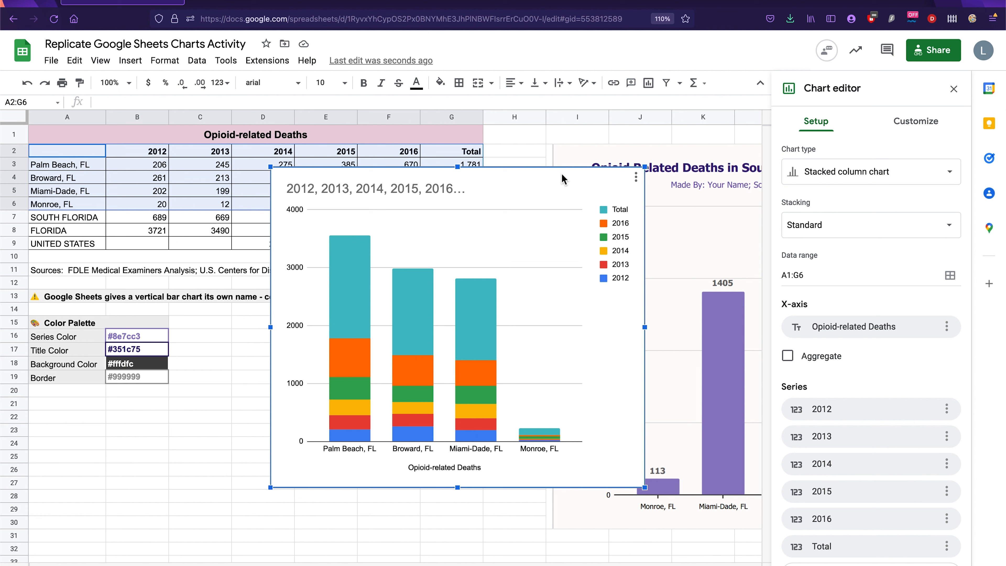
left_click_drag(582, 177, 446, 192)
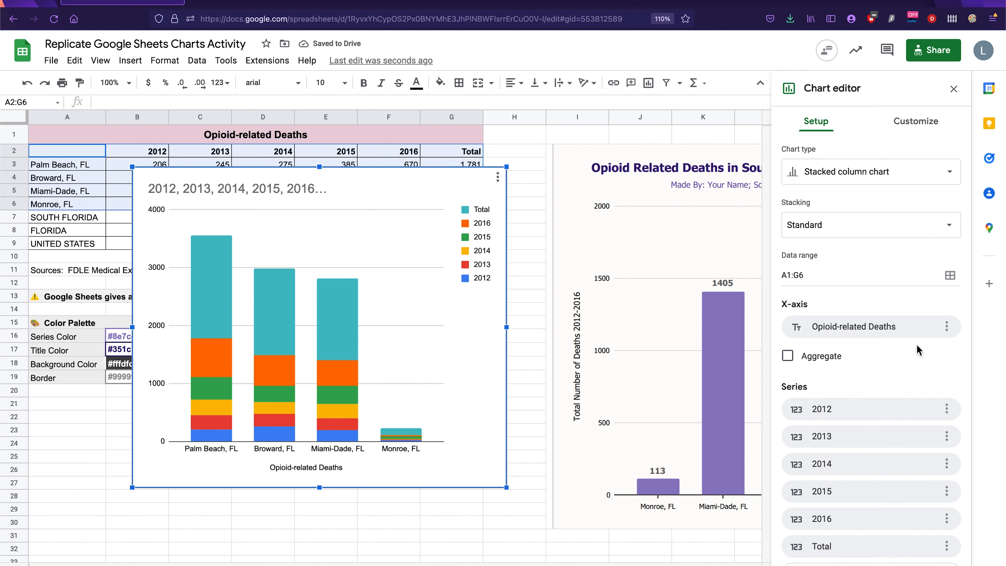
Remove the 2012, 2013, 2014, 2015 and 2016 series from the chart, keeping only Total.
scroll(917, 350, "down", 2)
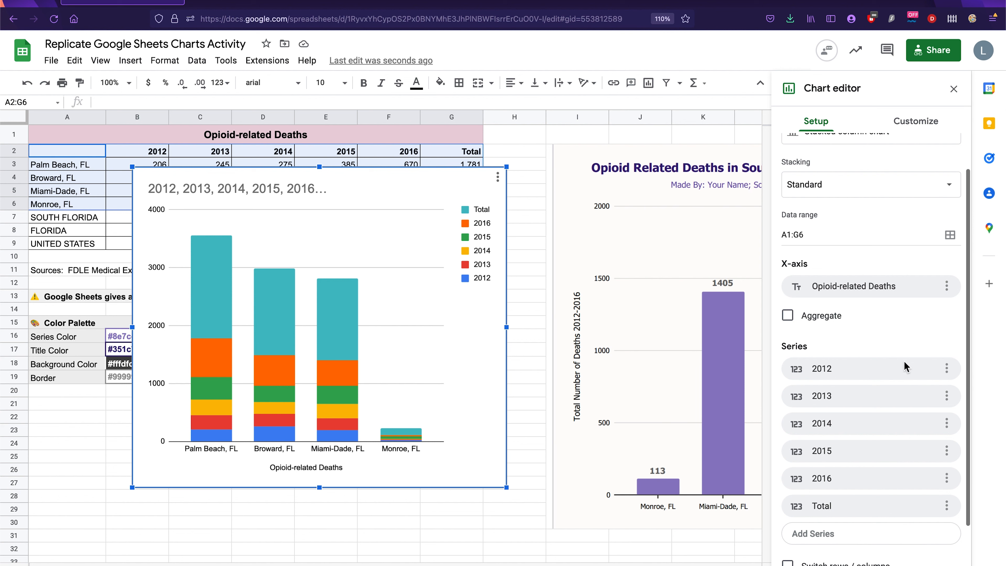
left_click(946, 369)
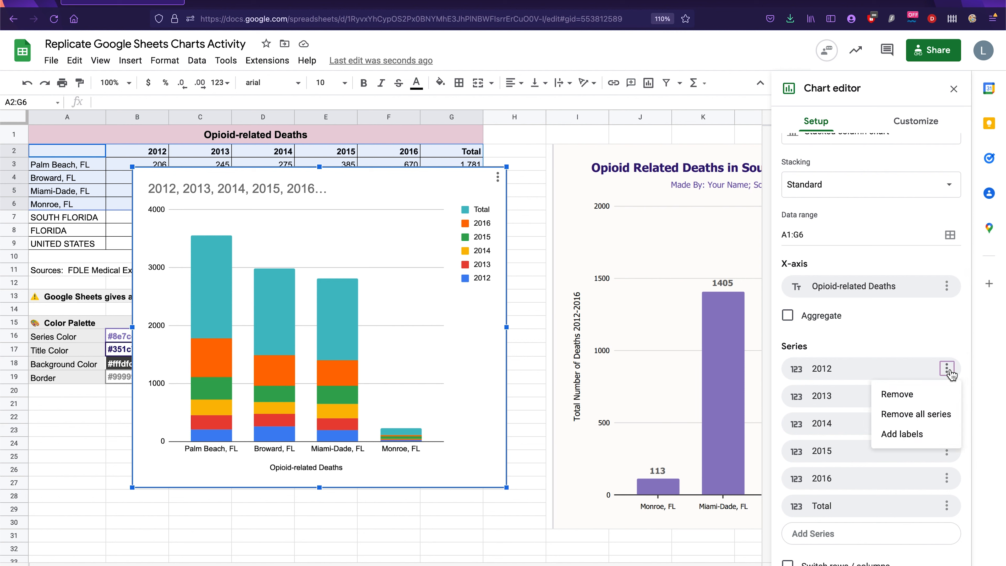
left_click(897, 394)
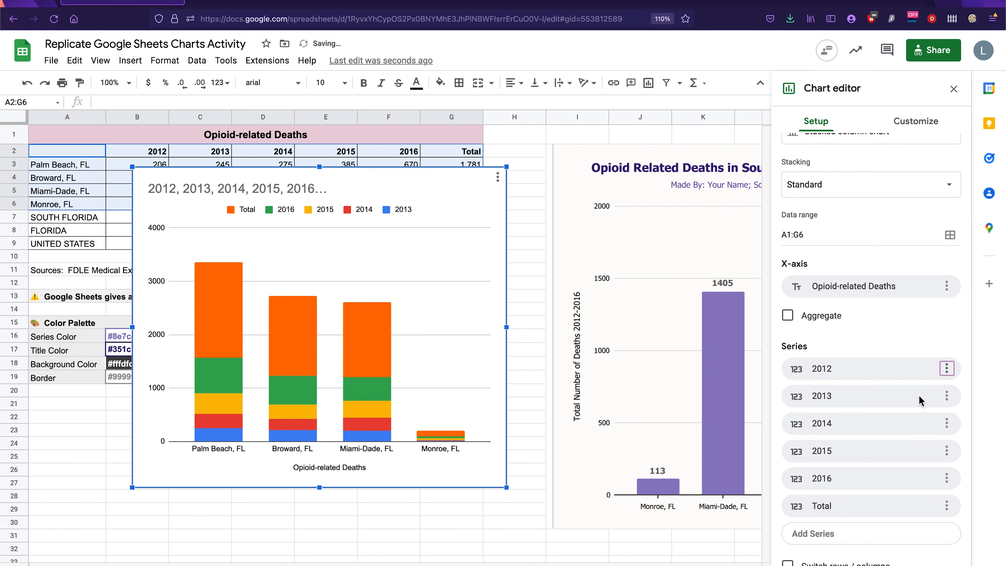
left_click(946, 369)
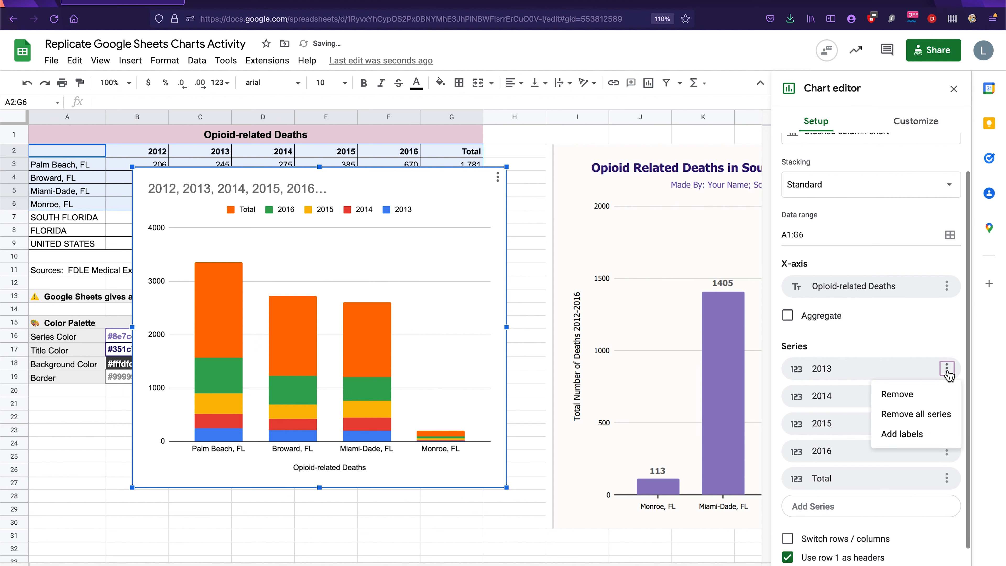
left_click(912, 394)
left_click(945, 374)
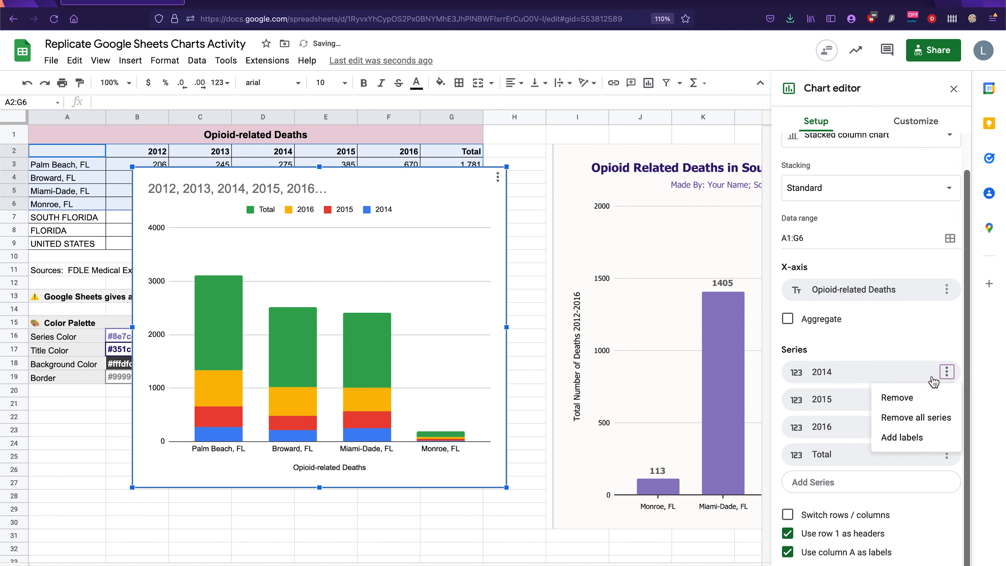
left_click(891, 398)
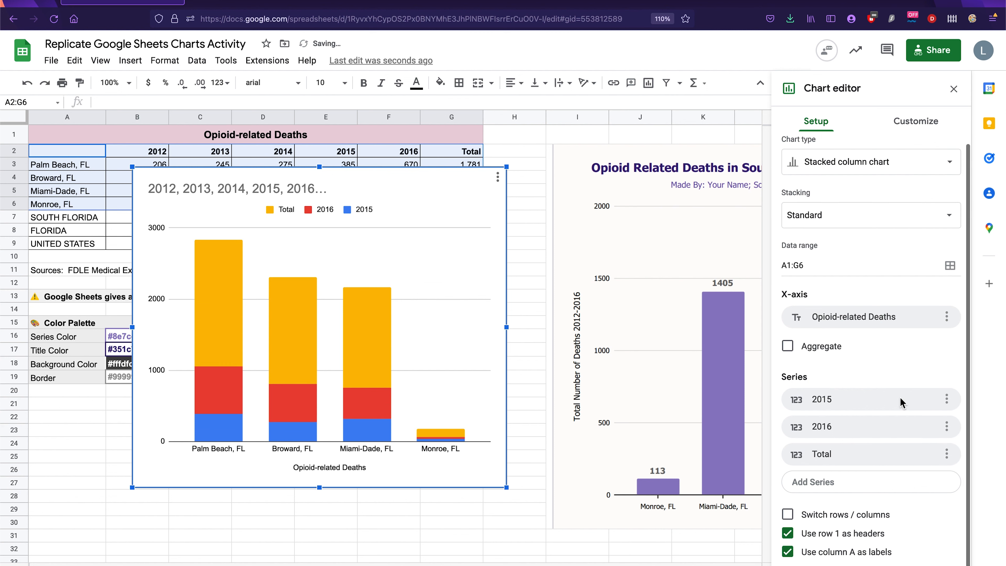
left_click(947, 399)
left_click(926, 424)
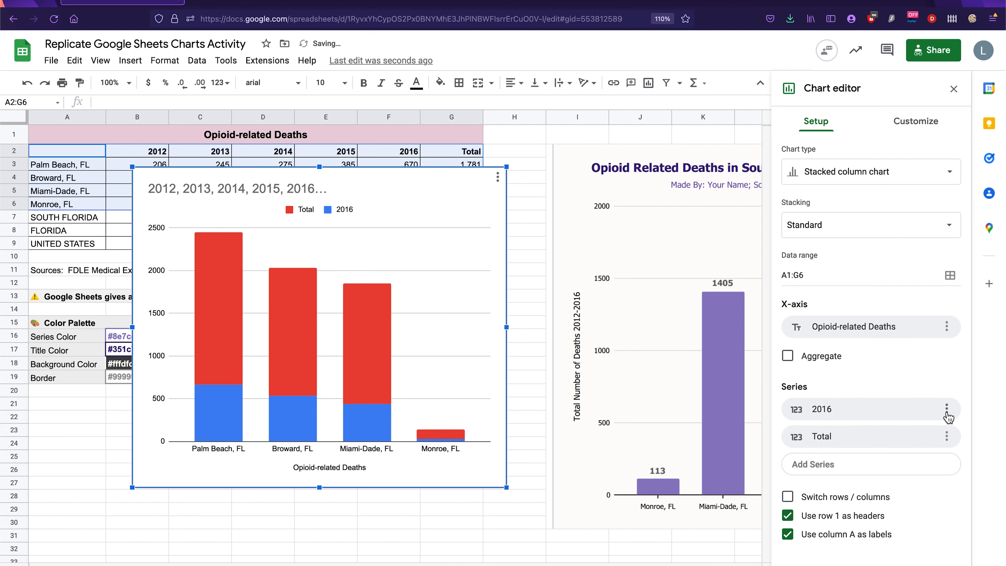
left_click(947, 409)
left_click(925, 433)
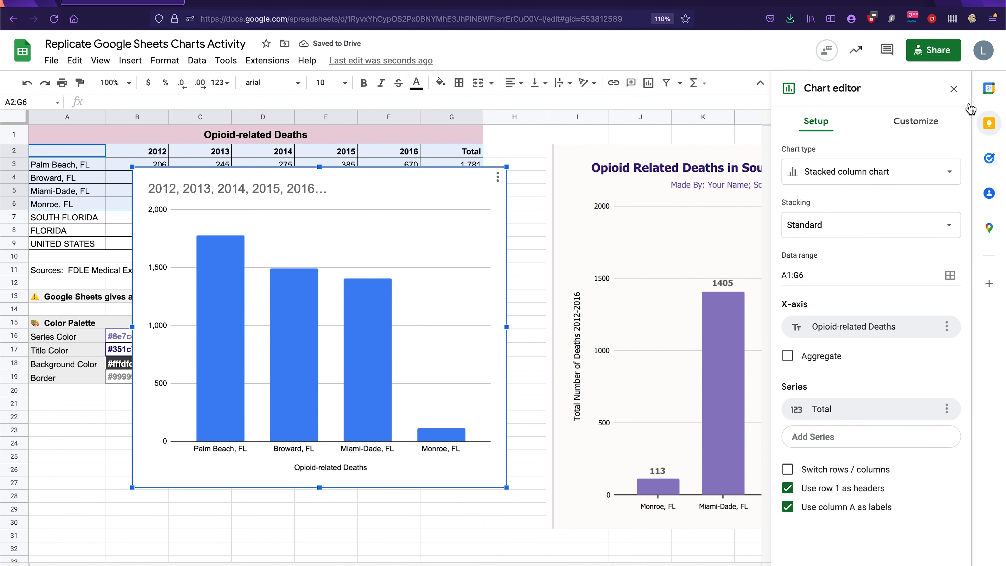
Close the chart editor and reopen it for the new chart.
left_click(955, 87)
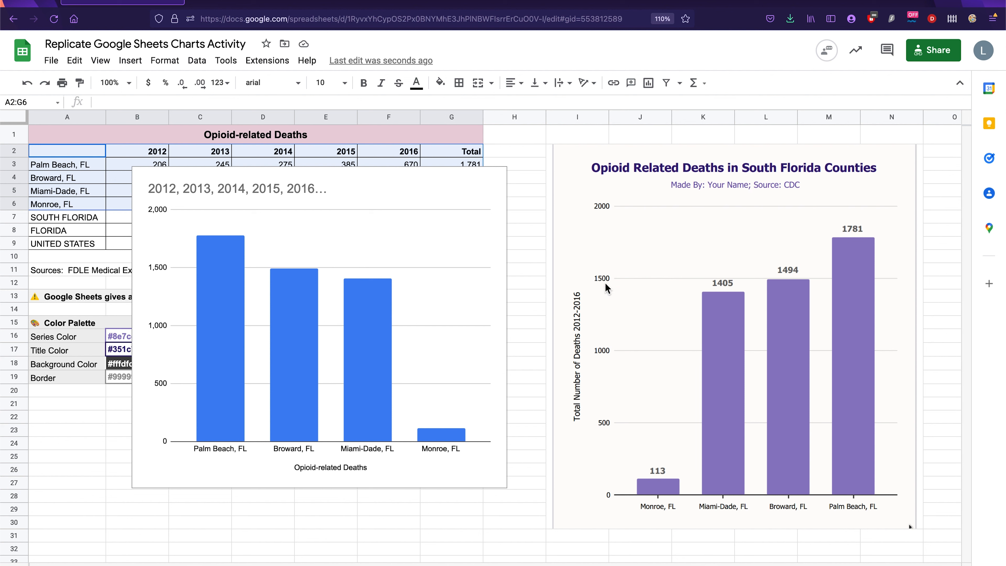
left_click(420, 263)
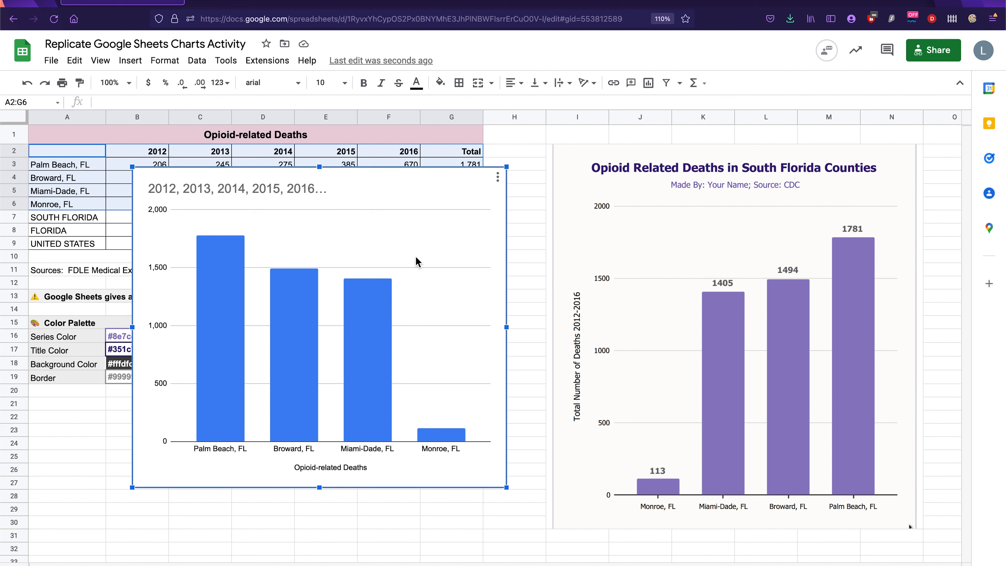
left_click(497, 178)
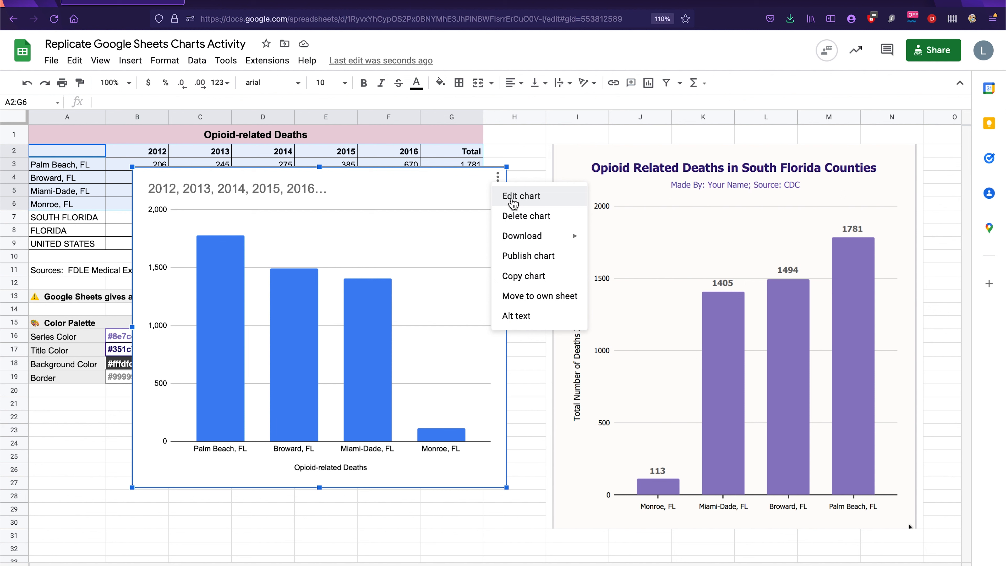
left_click(513, 202)
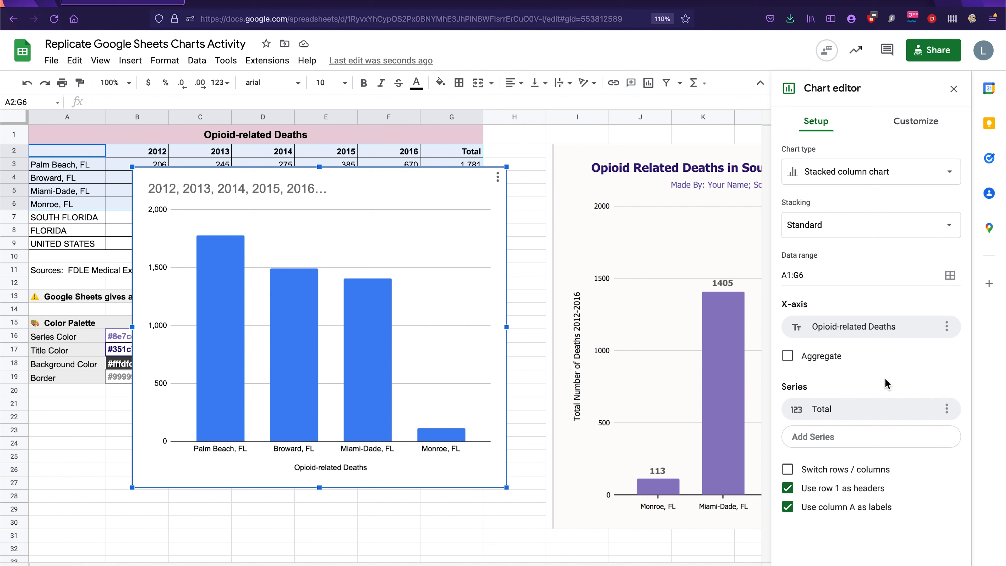
Change the chart type to Column chart.
left_click(927, 174)
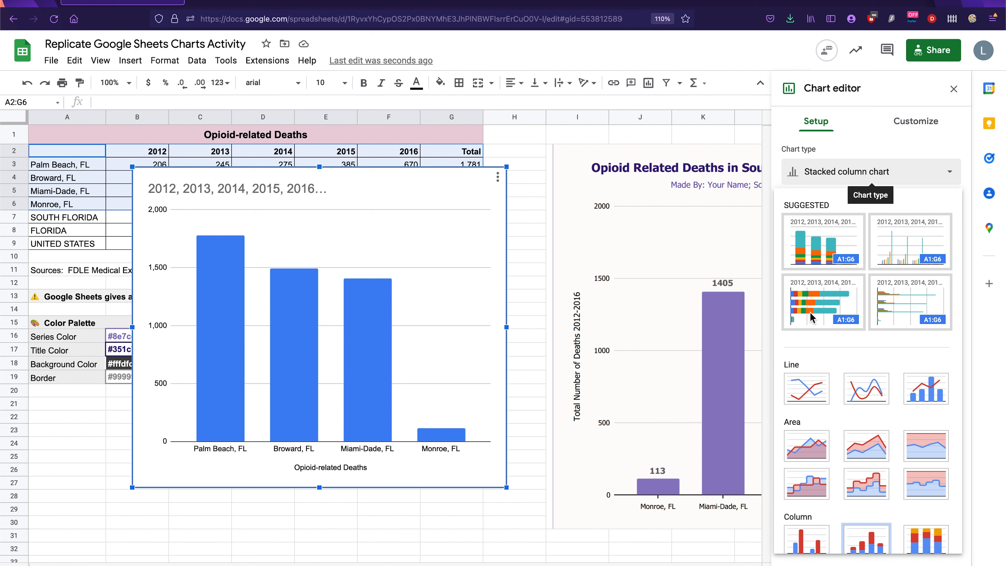
scroll(810, 312, "down", 4)
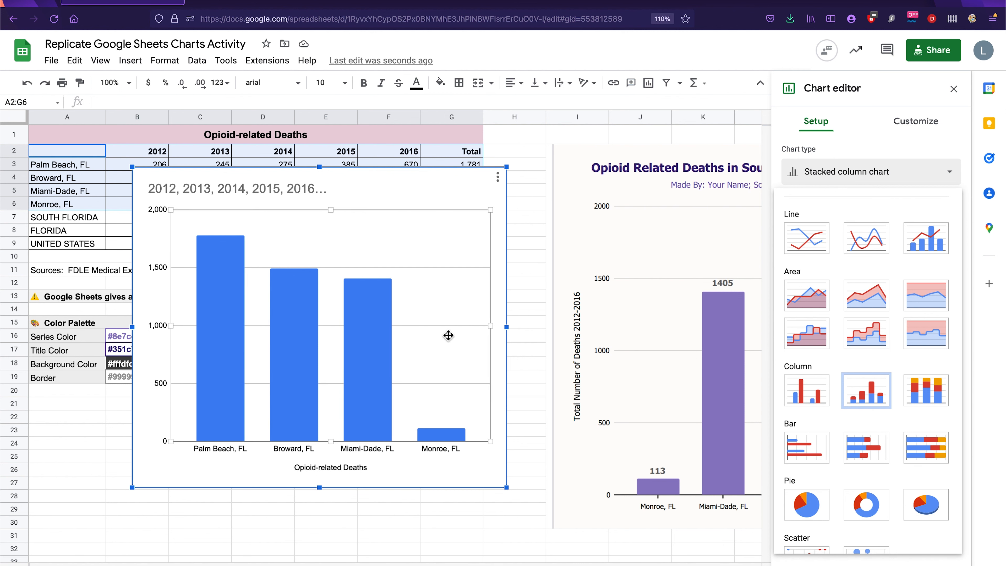
left_click(820, 390)
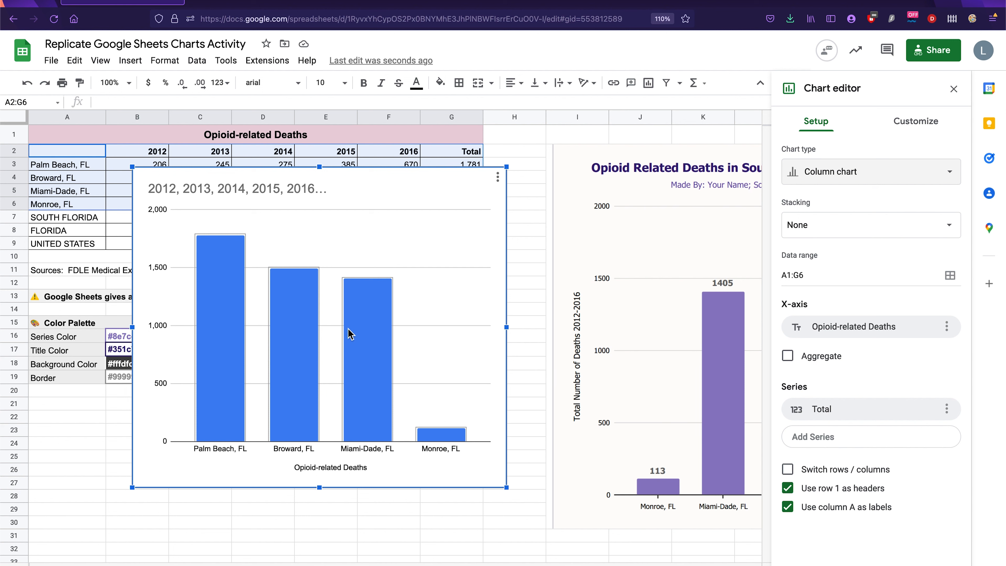
Replace the new chart's title text with "Opioid Related Deaths in South Florida".
left_click(923, 127)
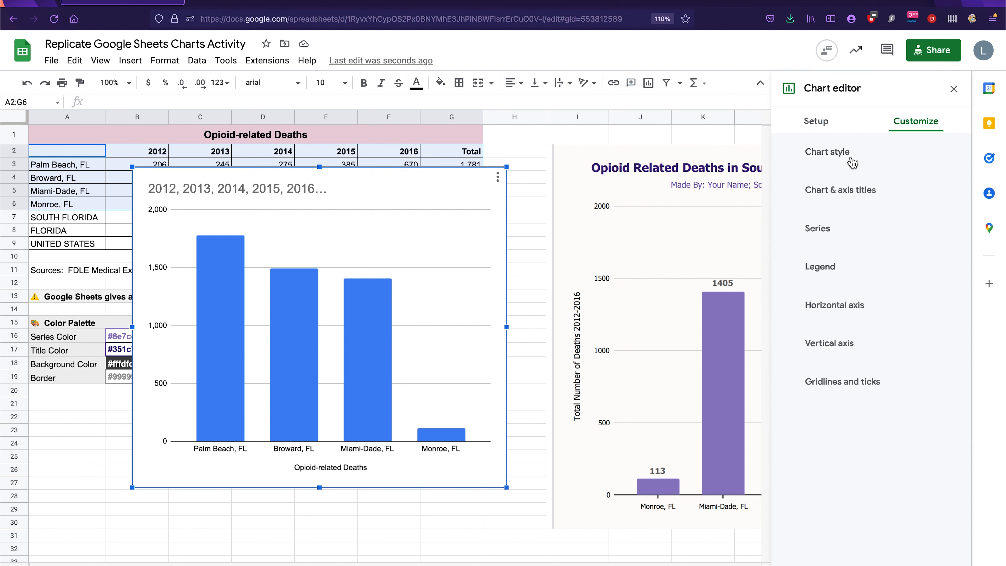
left_click(852, 189)
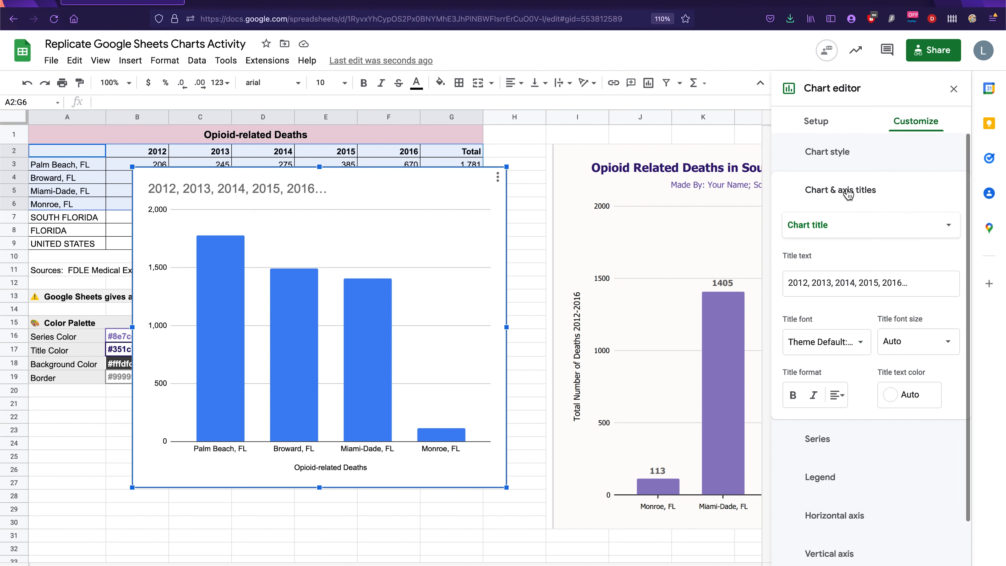
left_click(902, 283)
key("ctrl+a")
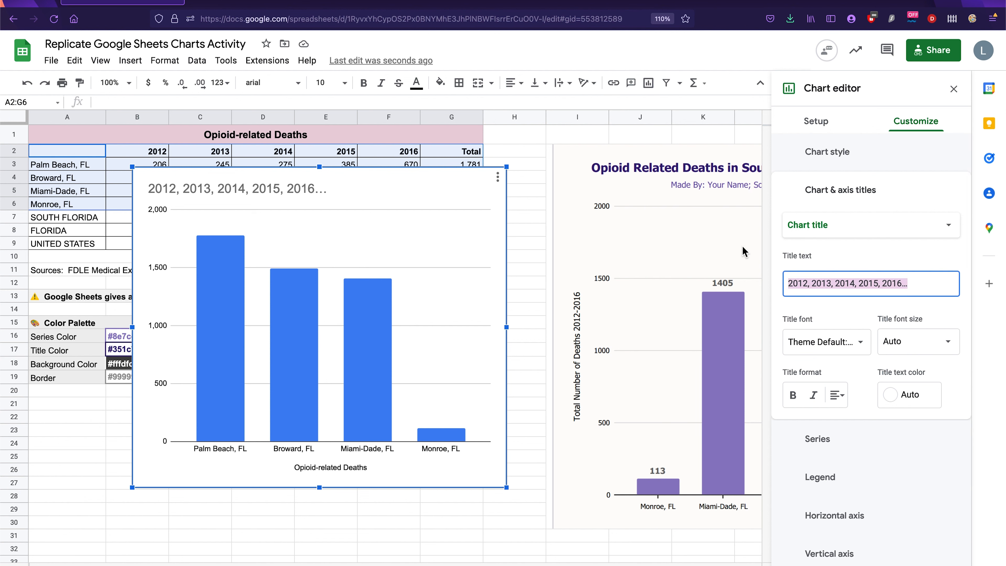
key("BackSpace")
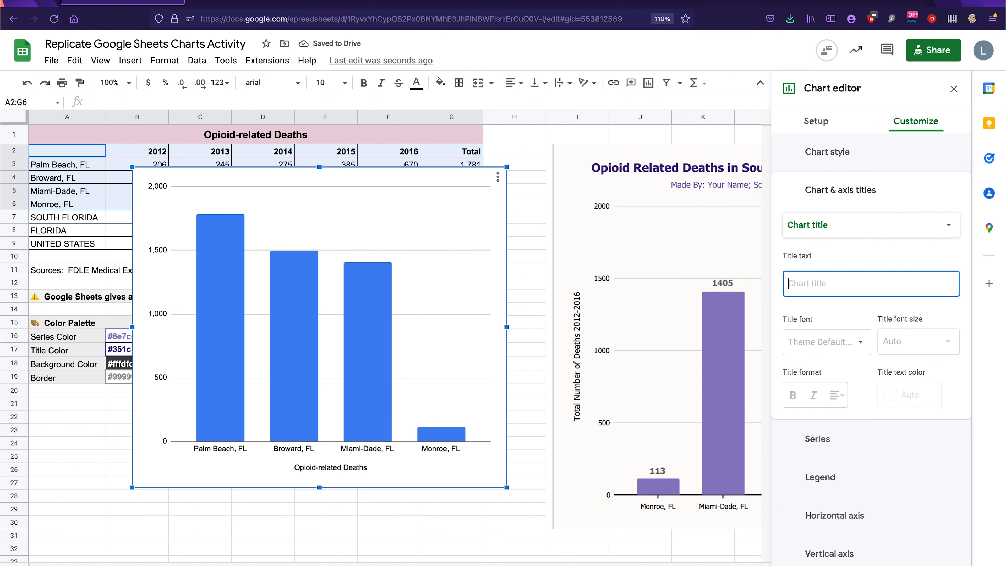
type("Opioid Related")
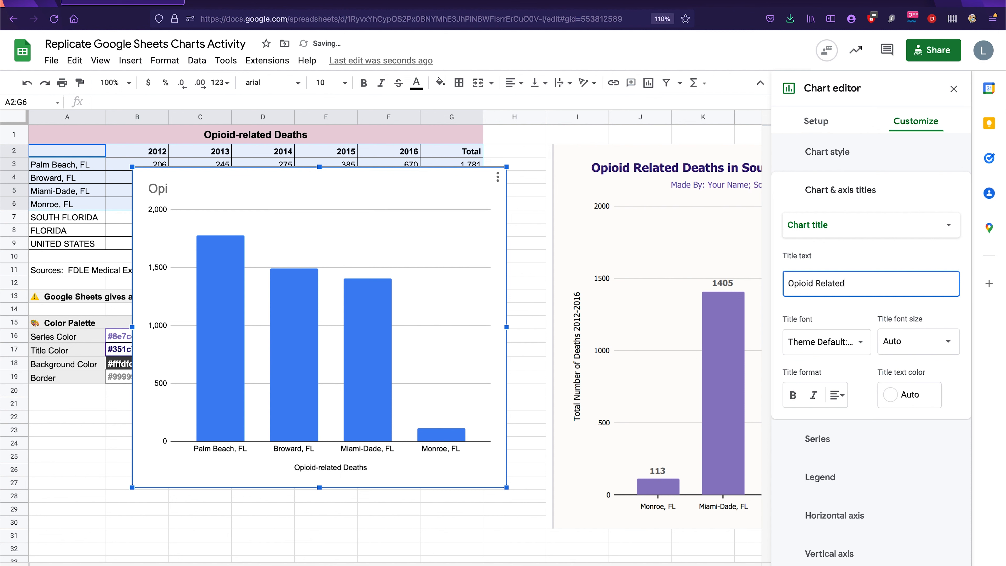
type(" Deaths in South Florida")
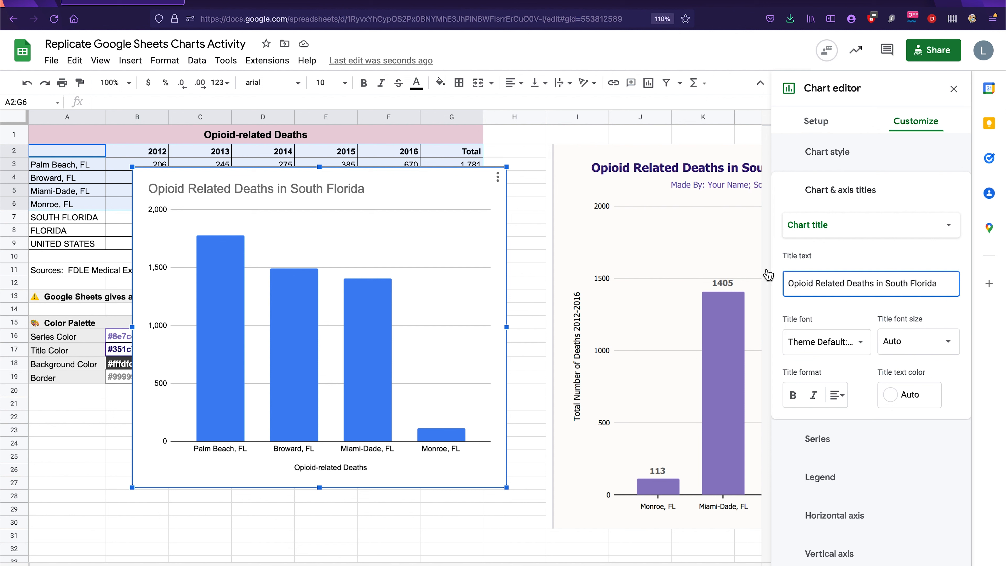
left_click(946, 313)
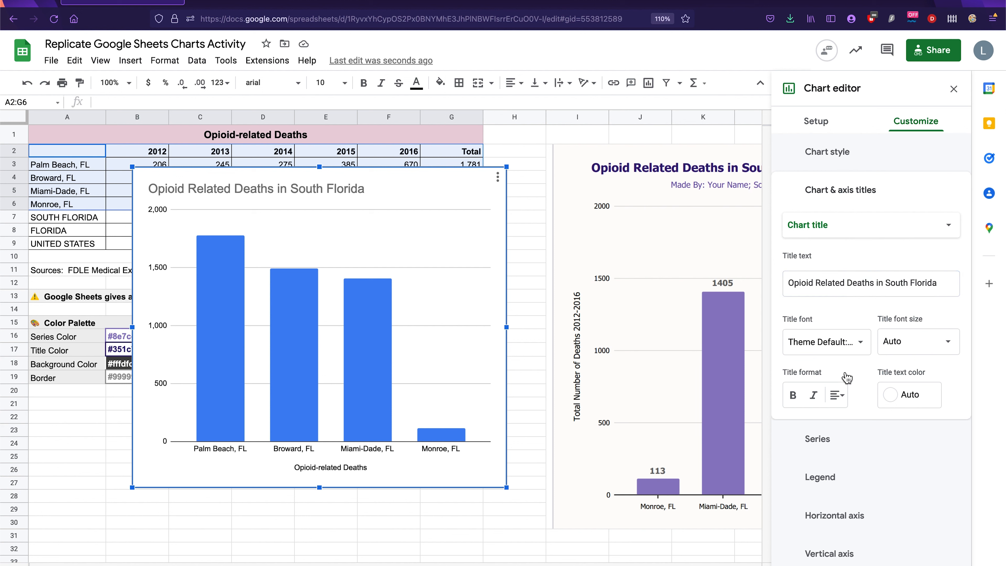
Center the chart title and make it bold.
left_click(836, 395)
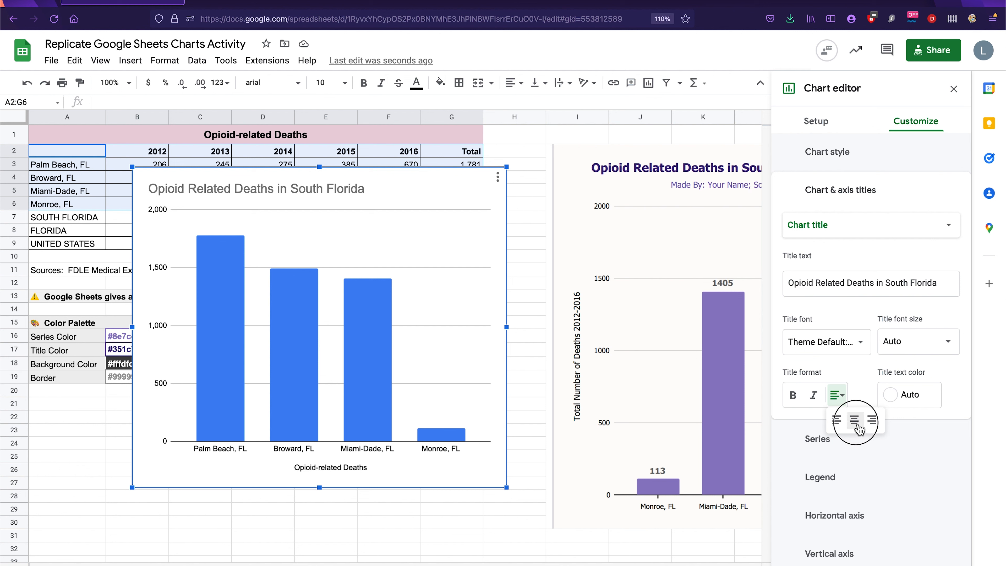
left_click(853, 419)
left_click(793, 395)
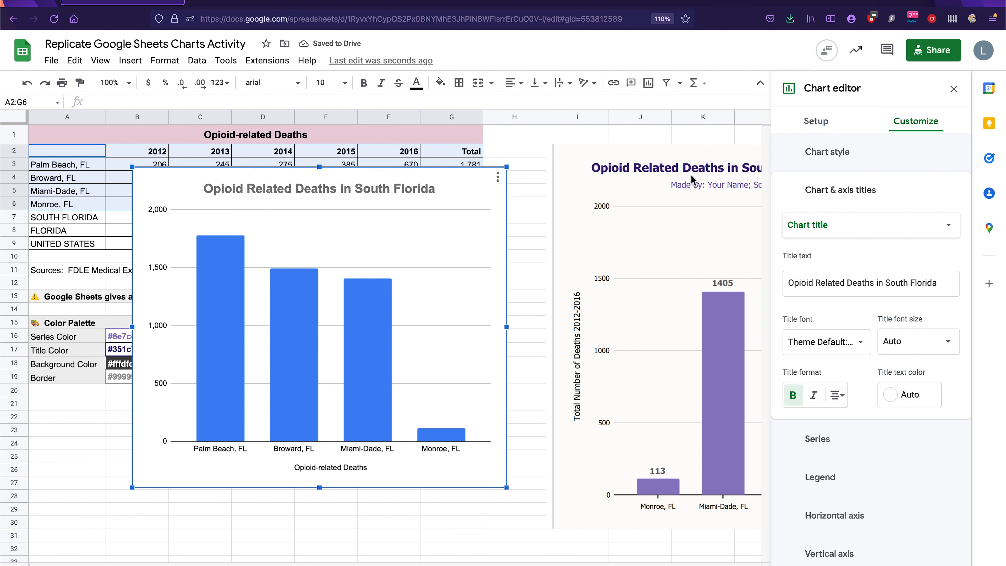
Add the chart subtitle "Made By: Your Name; Source: CDC" and move the chart higher, just beside the reference chart.
left_click(880, 233)
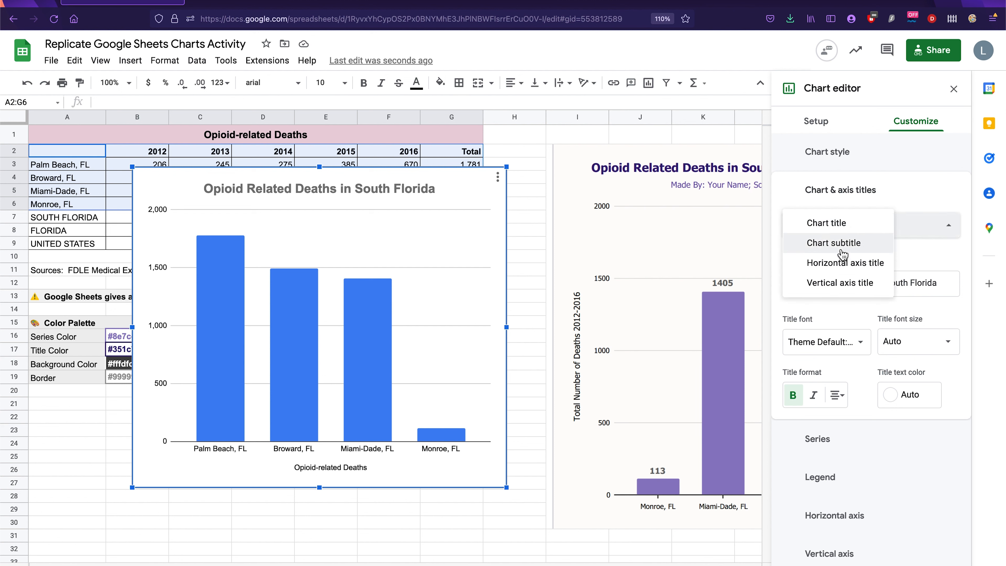
left_click(840, 249)
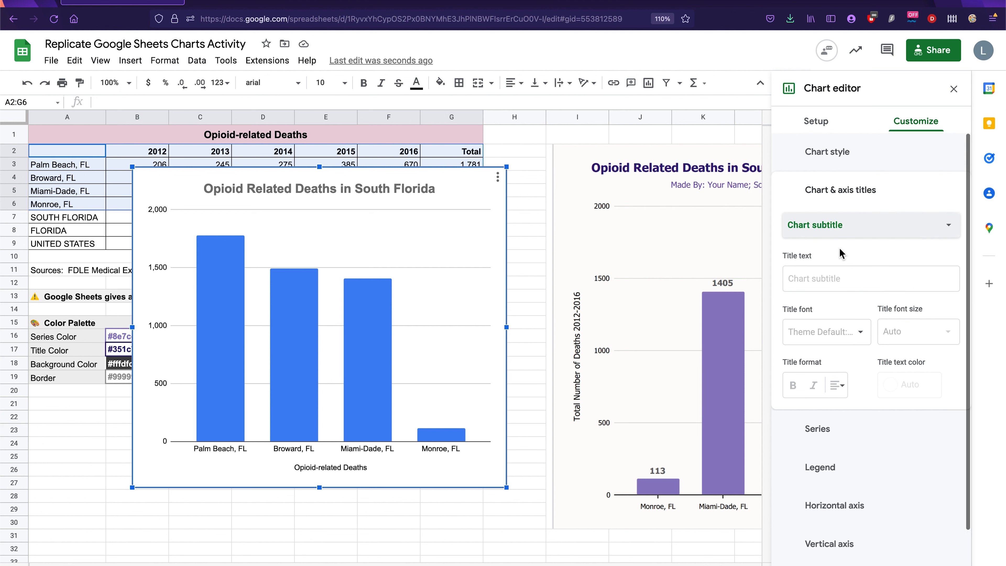
left_click(804, 286)
type("Made By: Your Name; Source:")
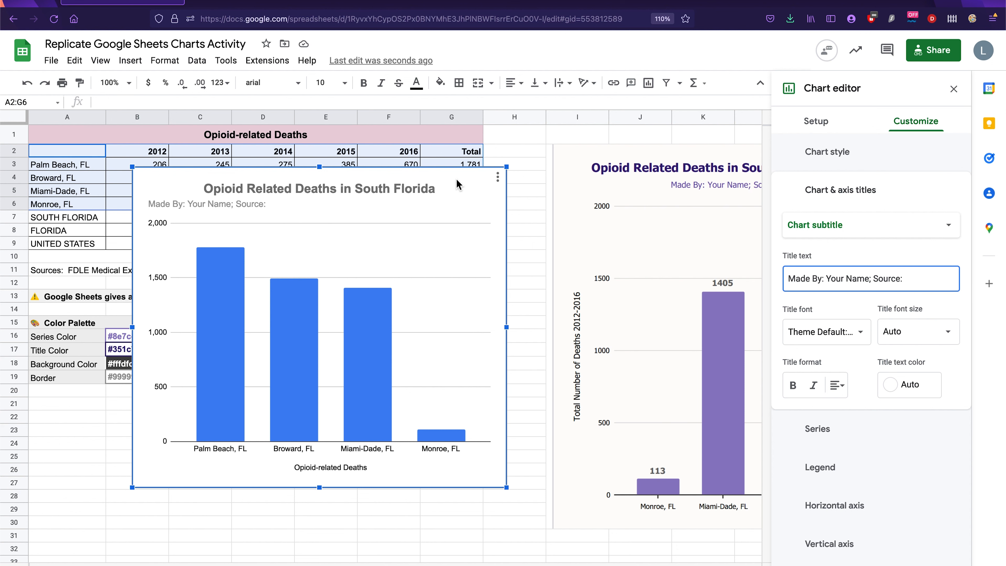
left_click_drag(459, 182, 519, 117)
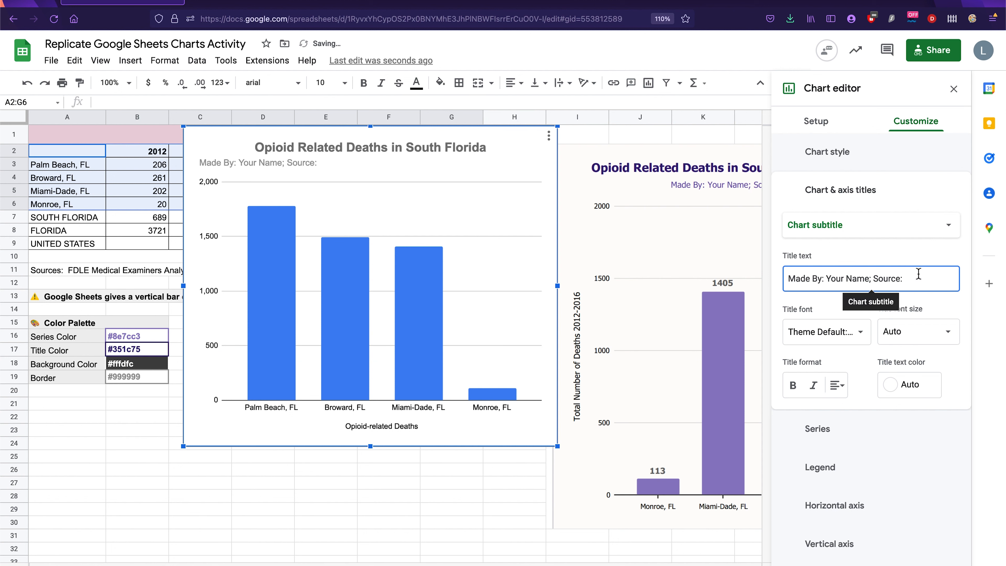
type("CDC")
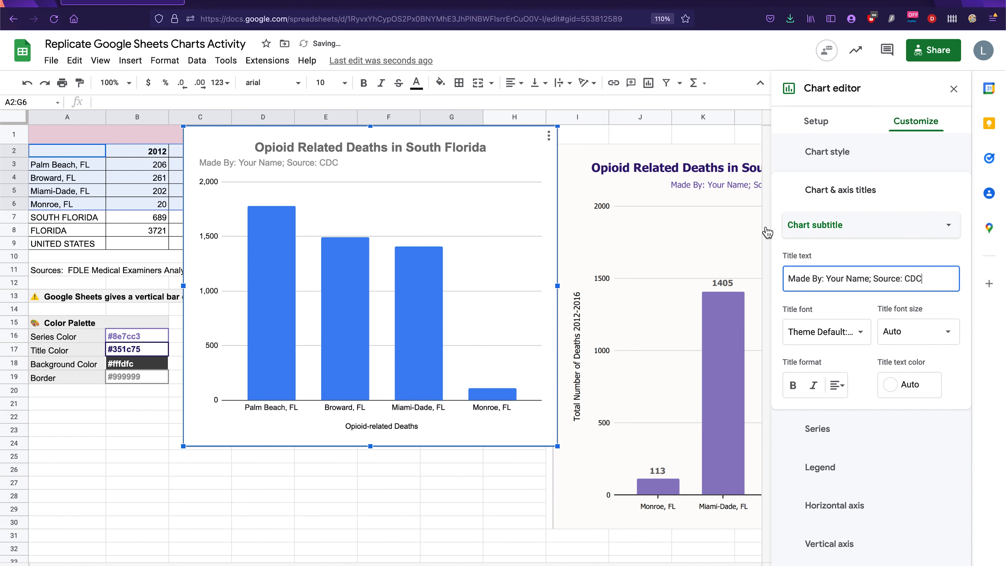
Check the subtitle against the full reference chart, and center the new chart's subtitle.
left_click(953, 89)
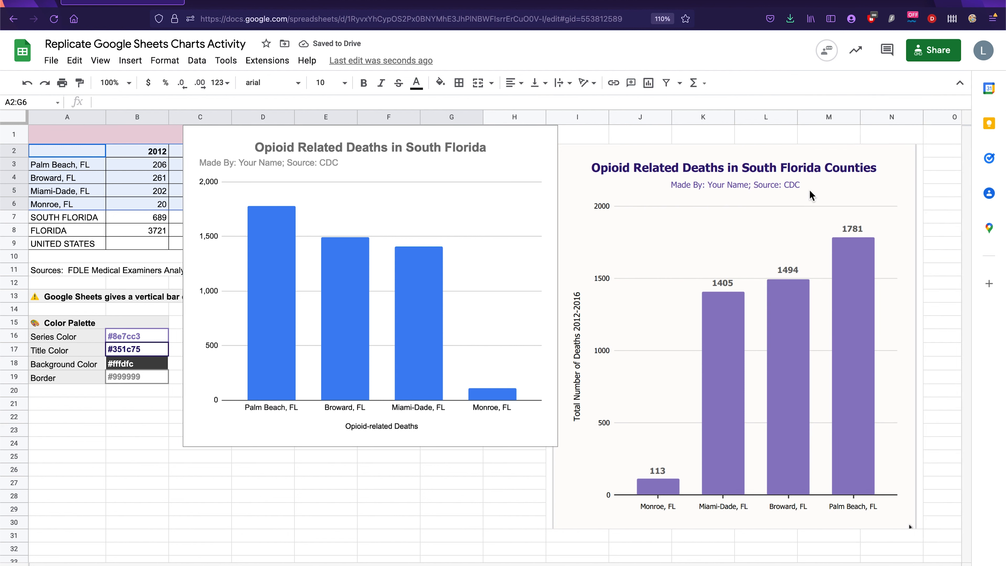
left_click(548, 137)
left_click(550, 154)
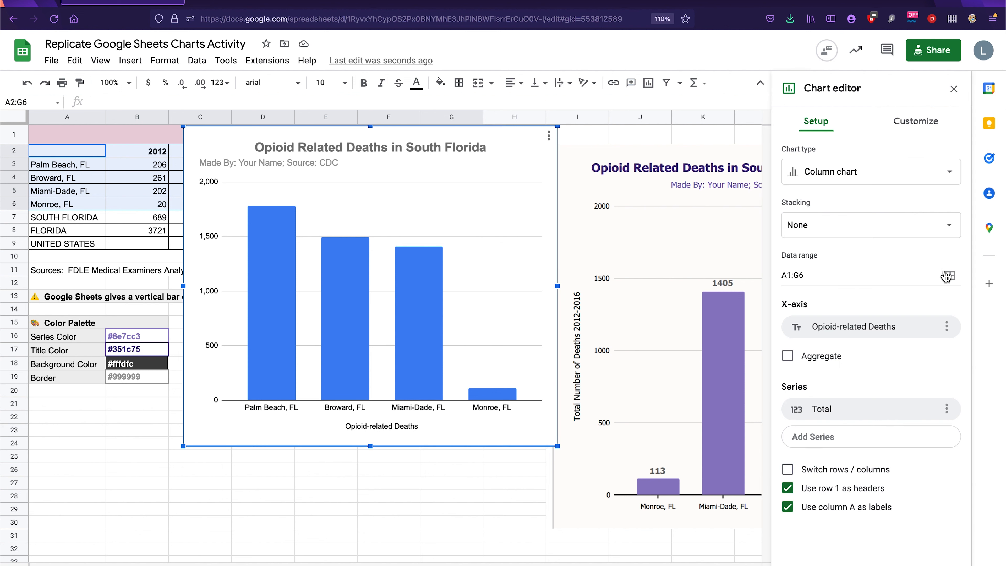
left_click(923, 123)
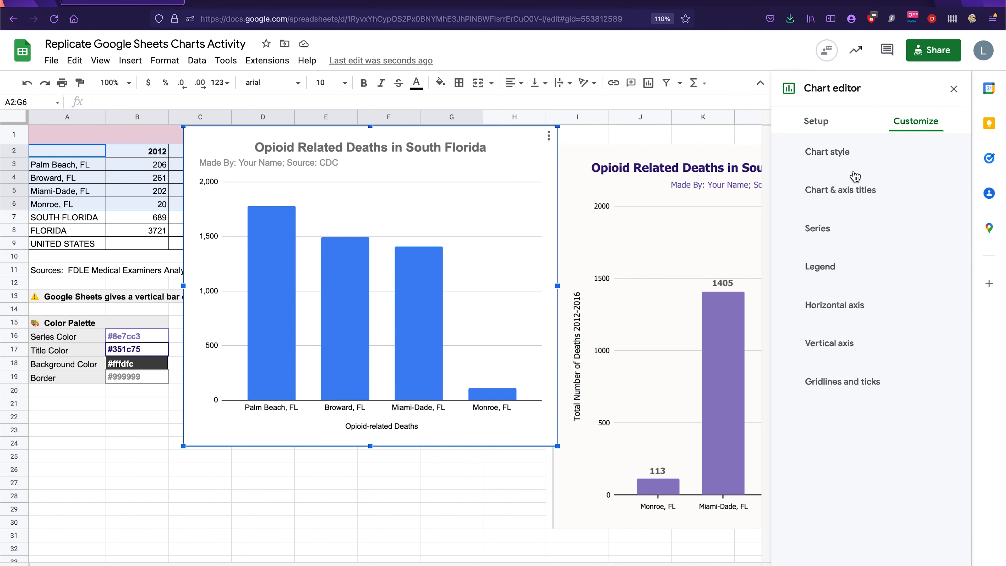
left_click(863, 191)
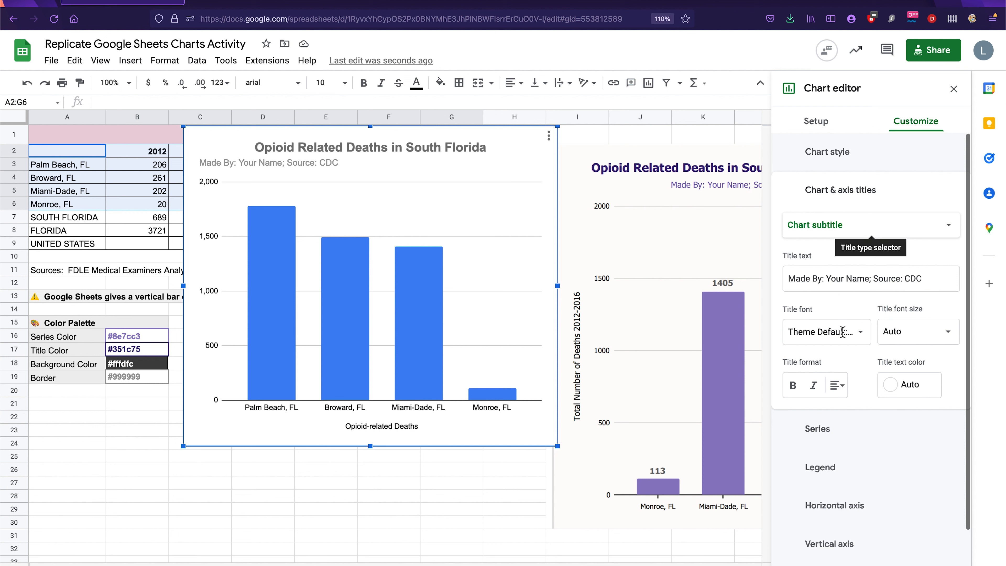
left_click(837, 395)
left_click(855, 412)
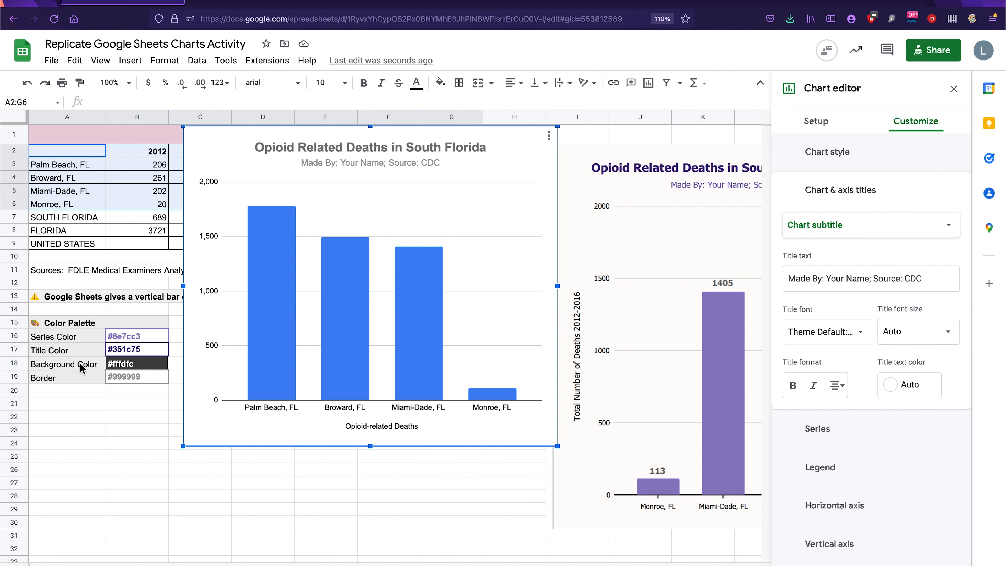
Copy the Title Color hex code #351c75 from cell B17 of the color palette.
left_click(124, 342)
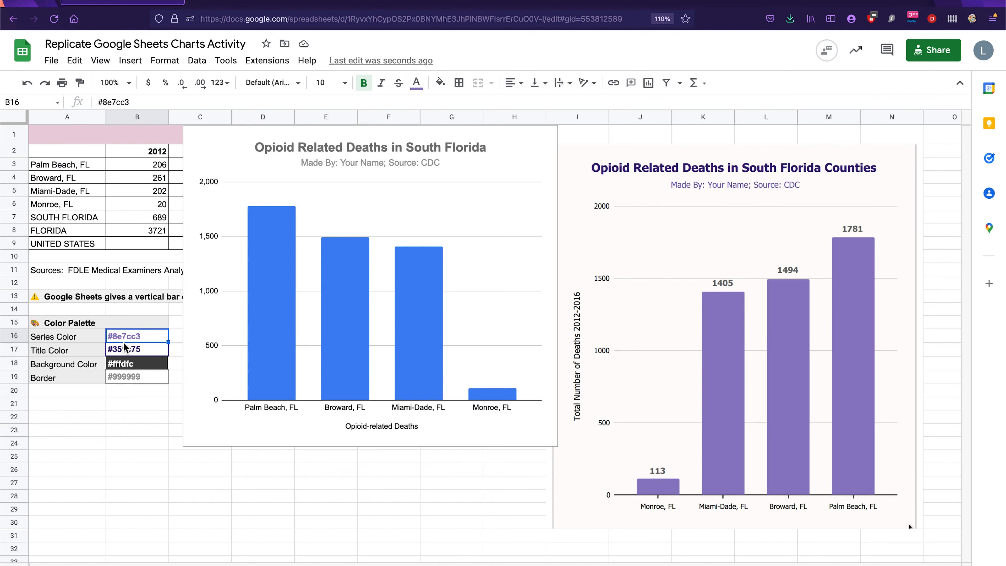
left_click(124, 350)
double_click(115, 102)
key("ctrl+c")
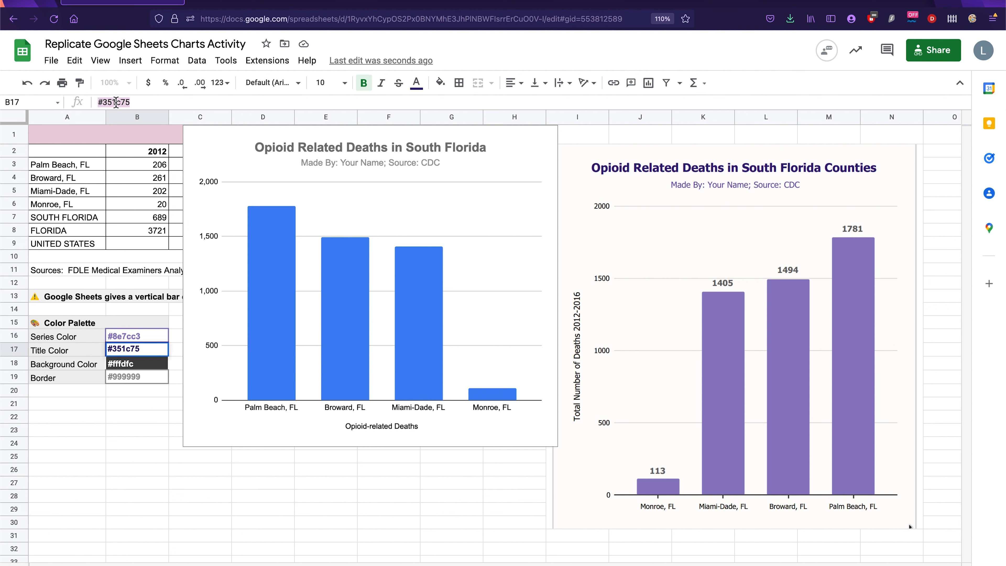
Set the new chart's title text color to the custom color #351c75.
left_click(427, 148)
left_click(548, 136)
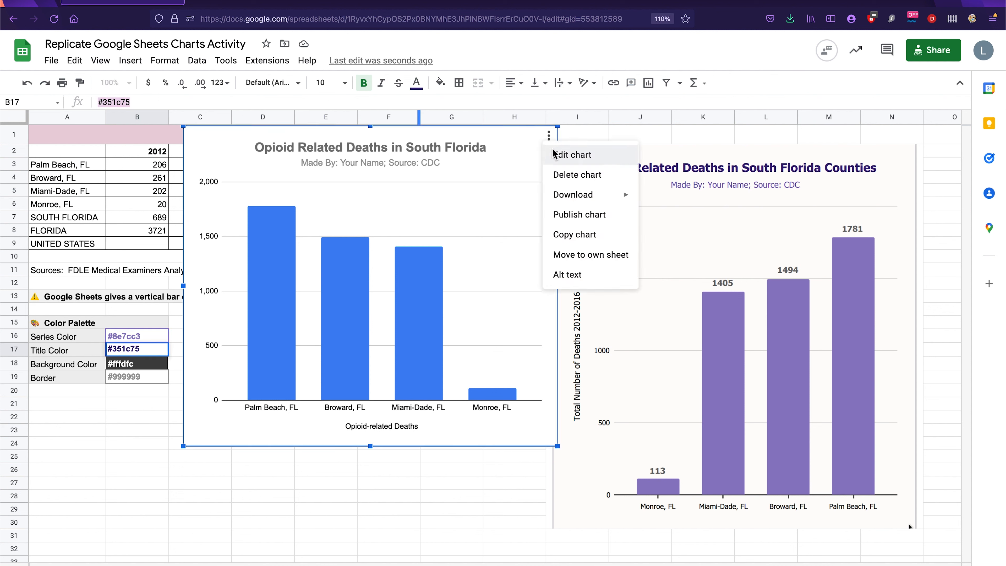
left_click(557, 155)
left_click(907, 122)
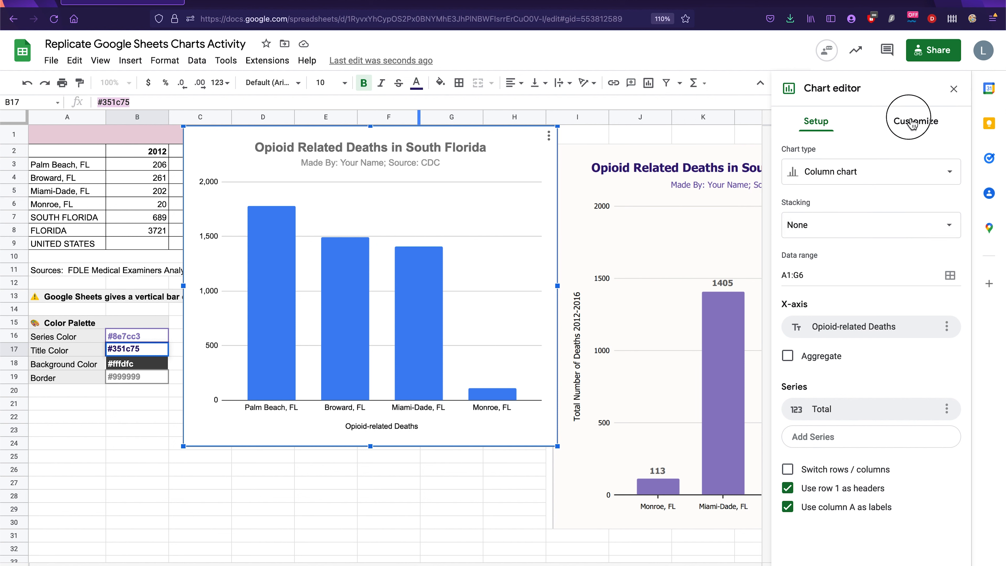
left_click(871, 192)
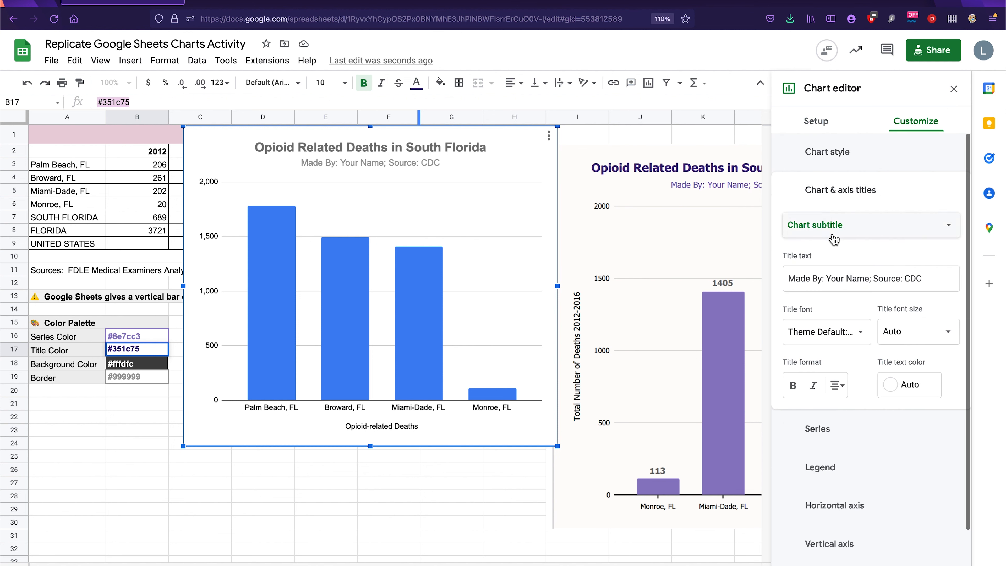
left_click(855, 234)
left_click(832, 203)
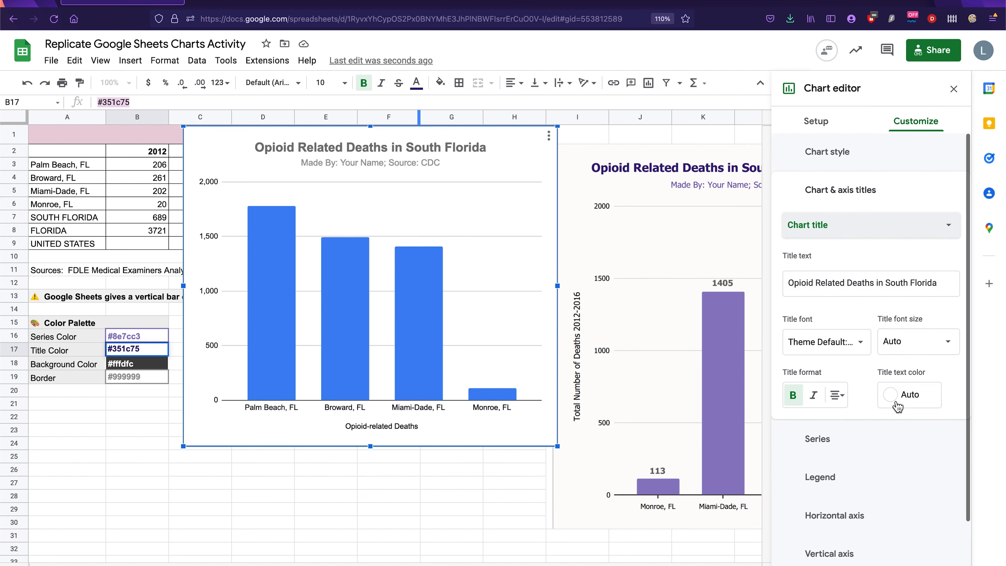
left_click(904, 402)
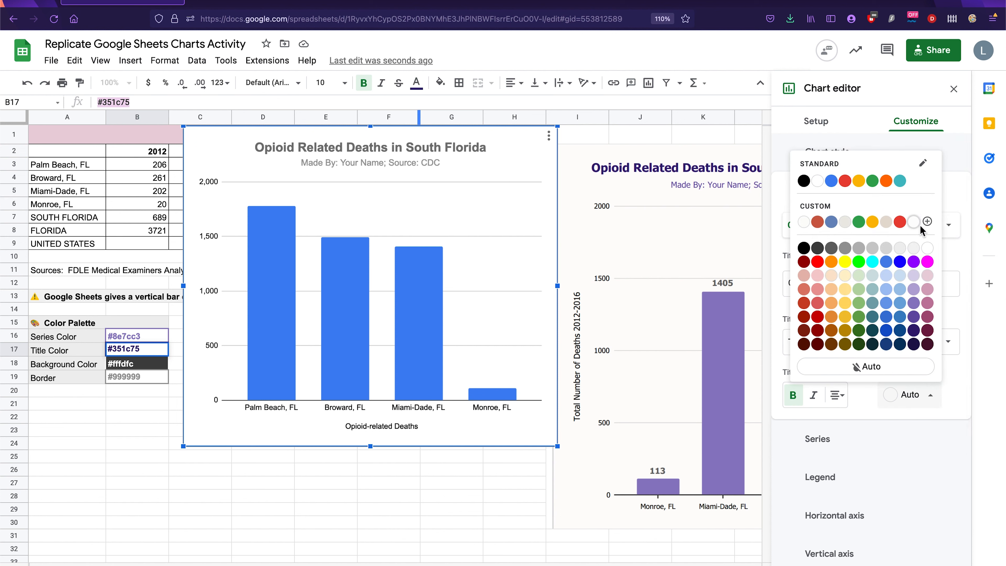
left_click(927, 222)
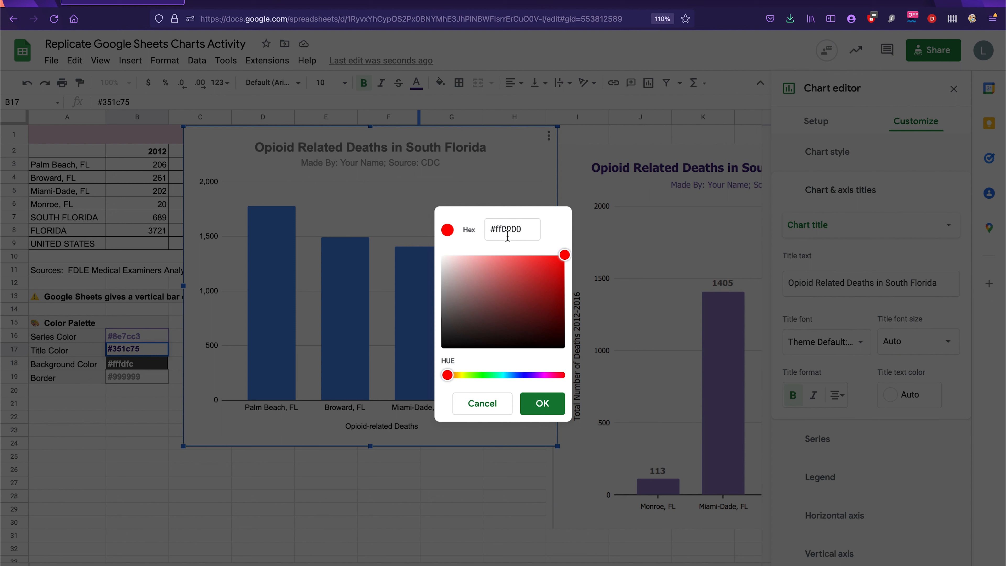
double_click(507, 236)
key("ctrl+v")
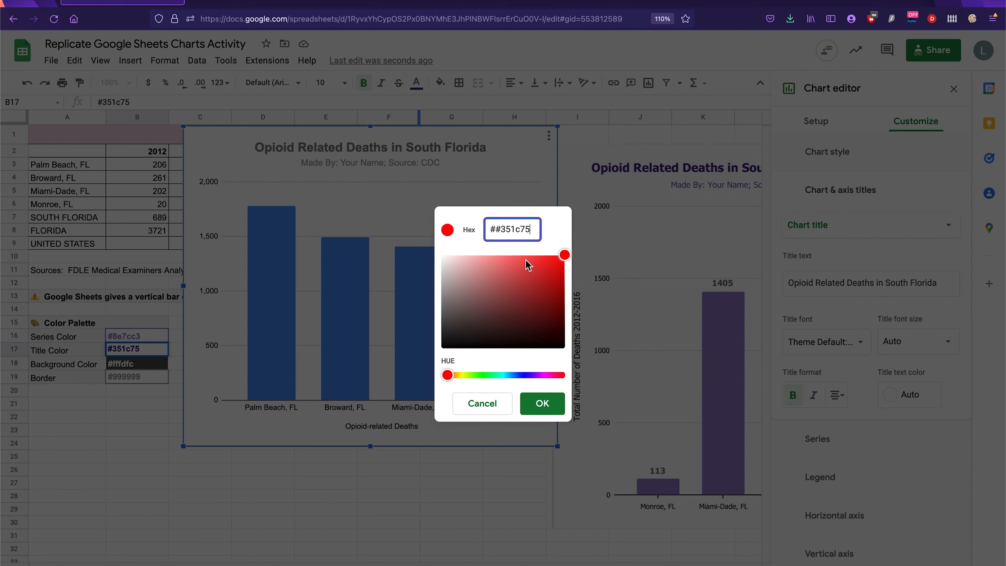
left_click(496, 229)
key("BackSpace")
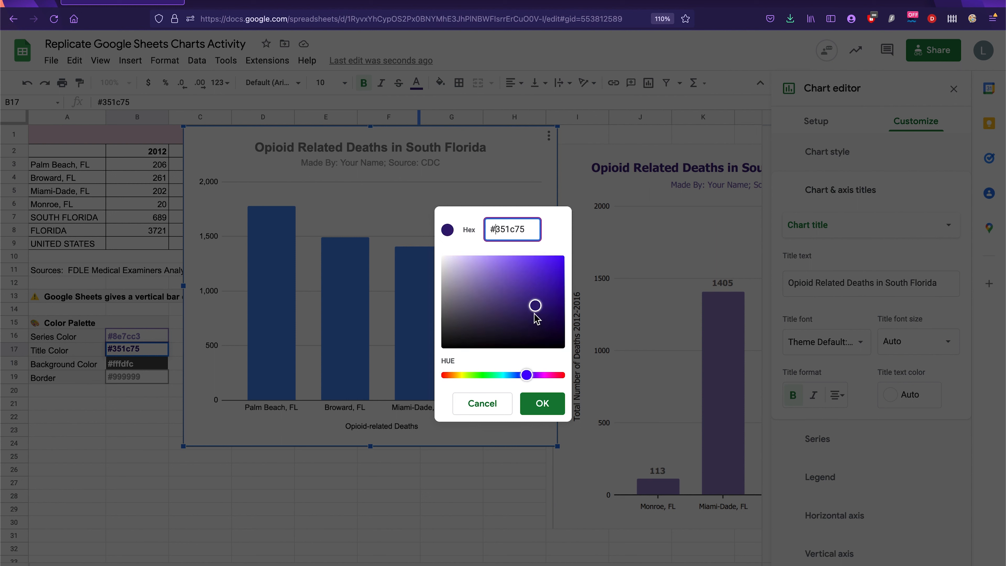
left_click(556, 407)
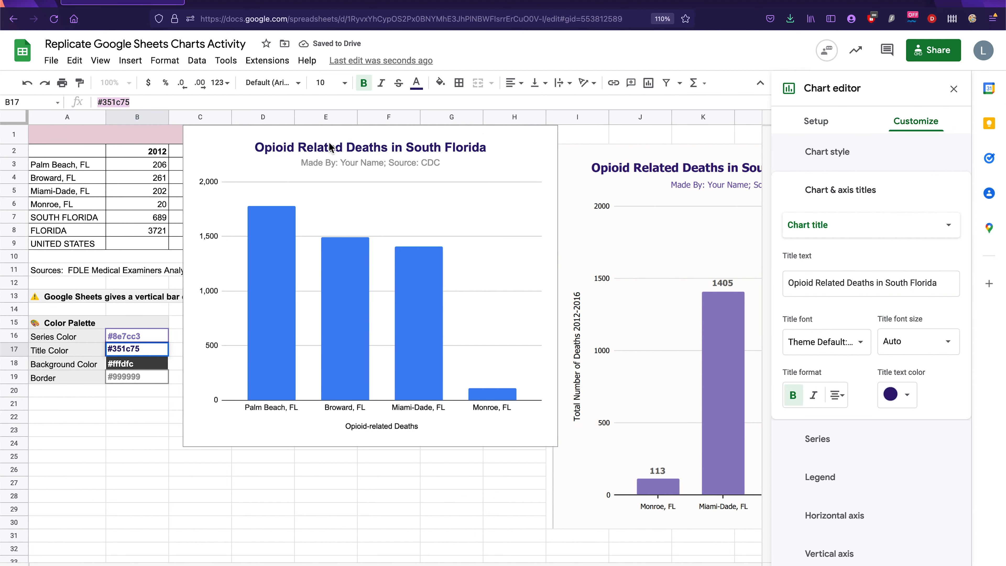
Copy the Series Color hex code #8e7cc3 from cell B16 of the color palette.
left_click(141, 337)
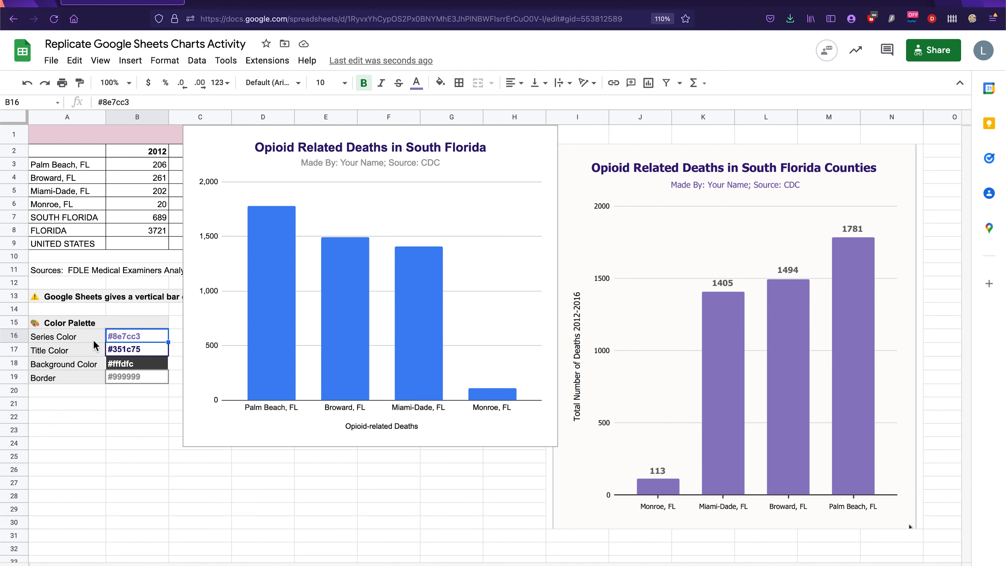
triple_click(131, 102)
key("ctrl+c")
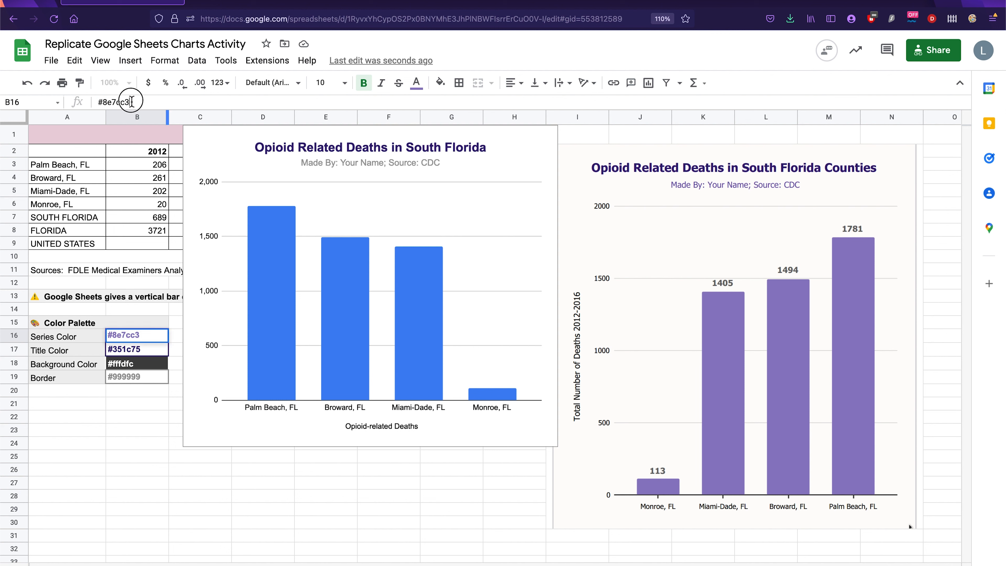
Set the new chart's subtitle text color to the custom color #8e7cc3.
left_click(389, 124)
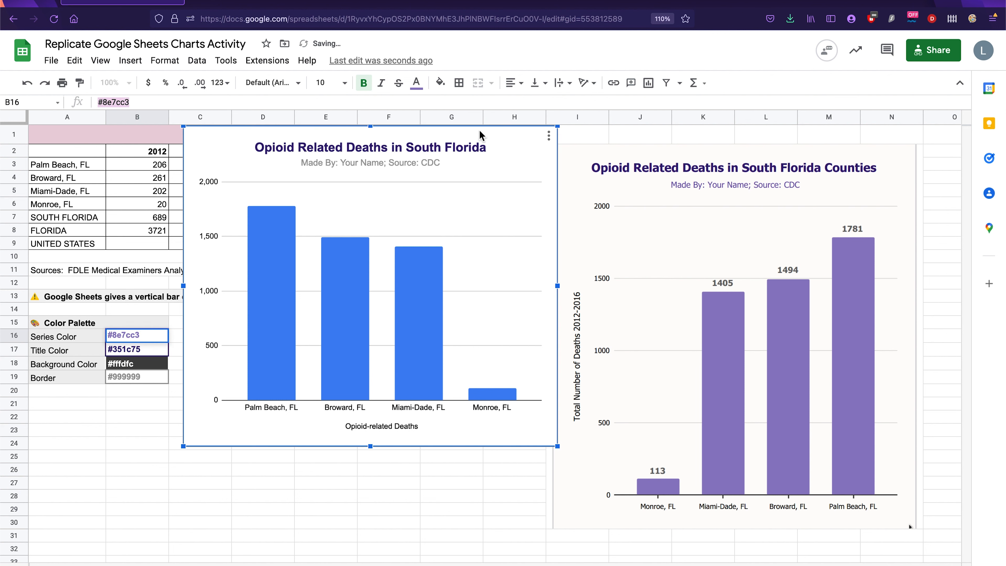
left_click(549, 136)
left_click(563, 155)
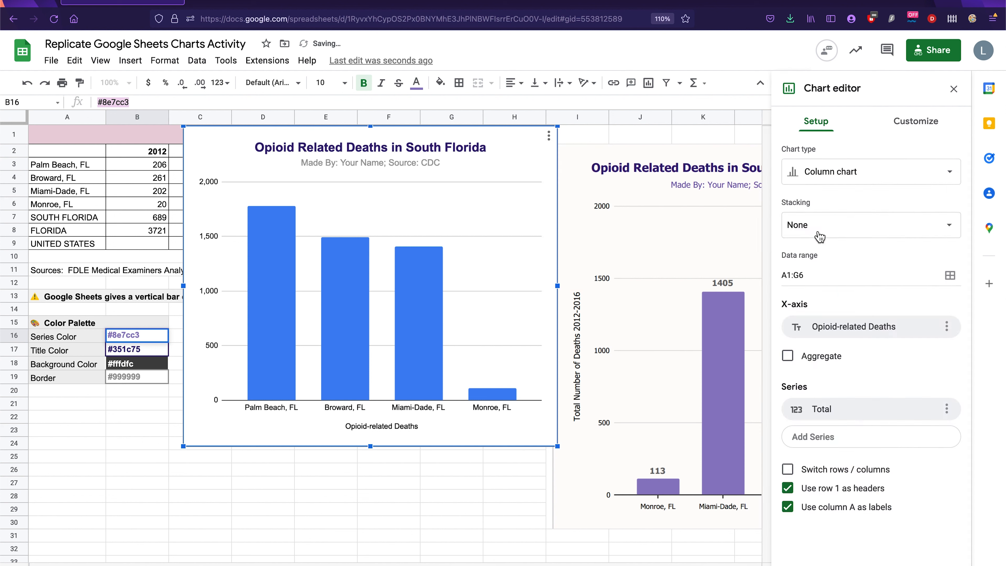
left_click(925, 122)
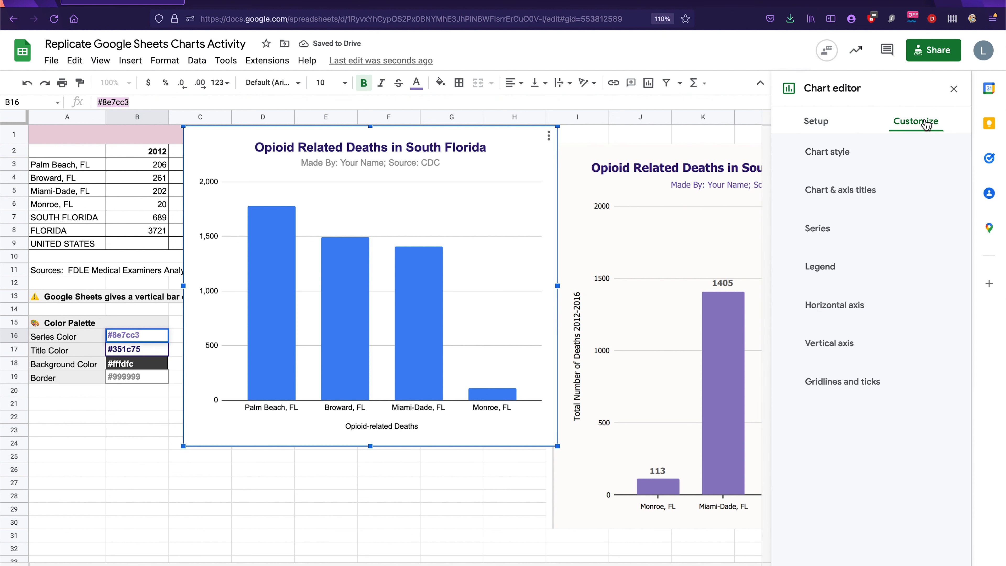
left_click(860, 191)
left_click(857, 225)
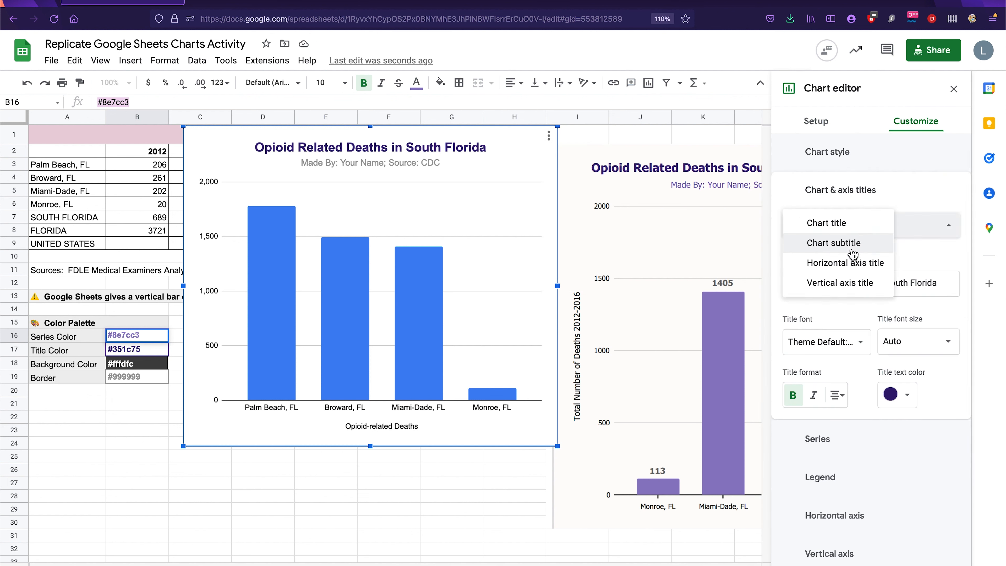
left_click(857, 243)
left_click(911, 385)
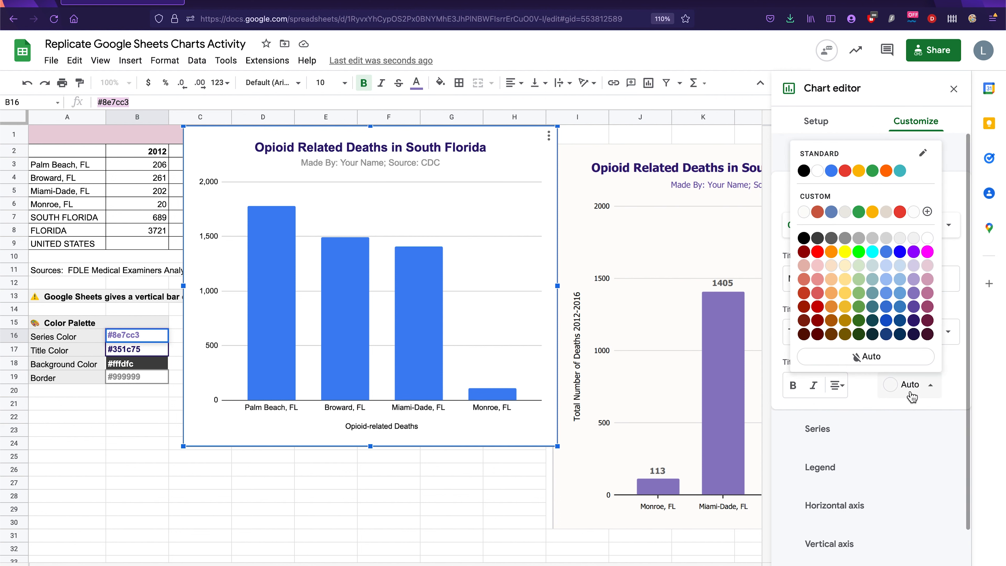
left_click(930, 216)
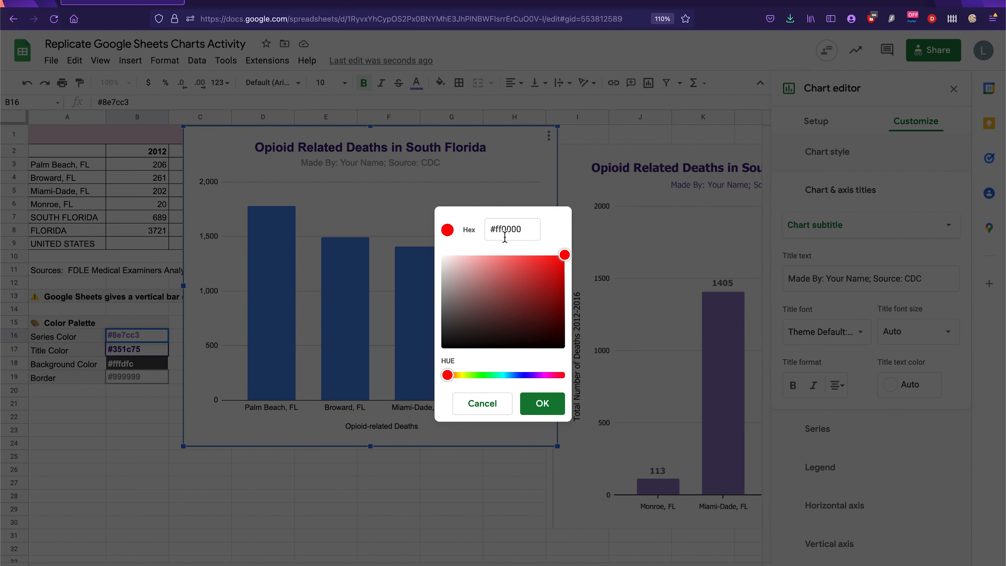
triple_click(504, 236)
key("ctrl+v")
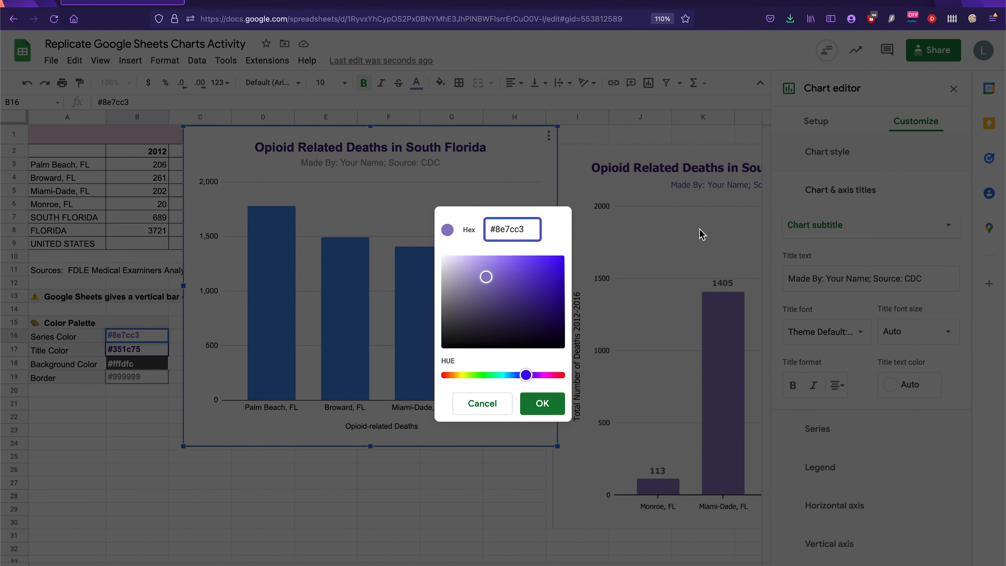
left_click(541, 404)
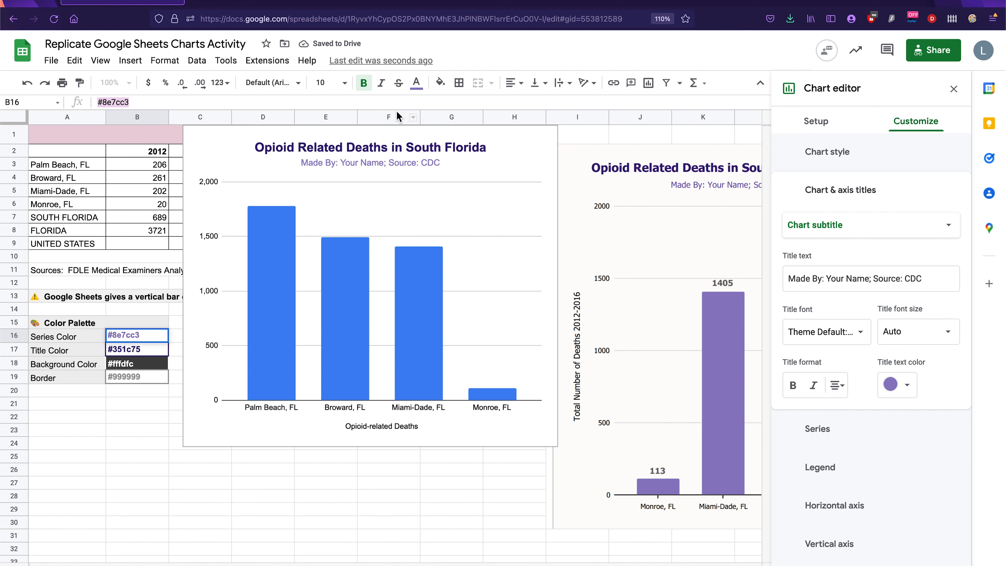
Move the new chart beside the reference chart and stretch its height to roughly match the reference.
left_click_drag(537, 144, 531, 186)
left_click(540, 151)
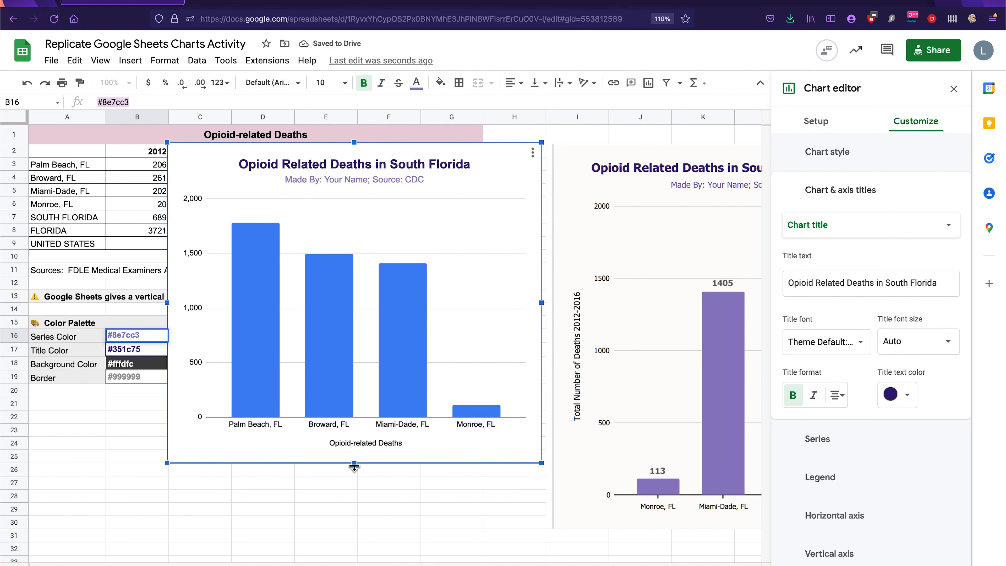
left_click_drag(354, 467, 351, 530)
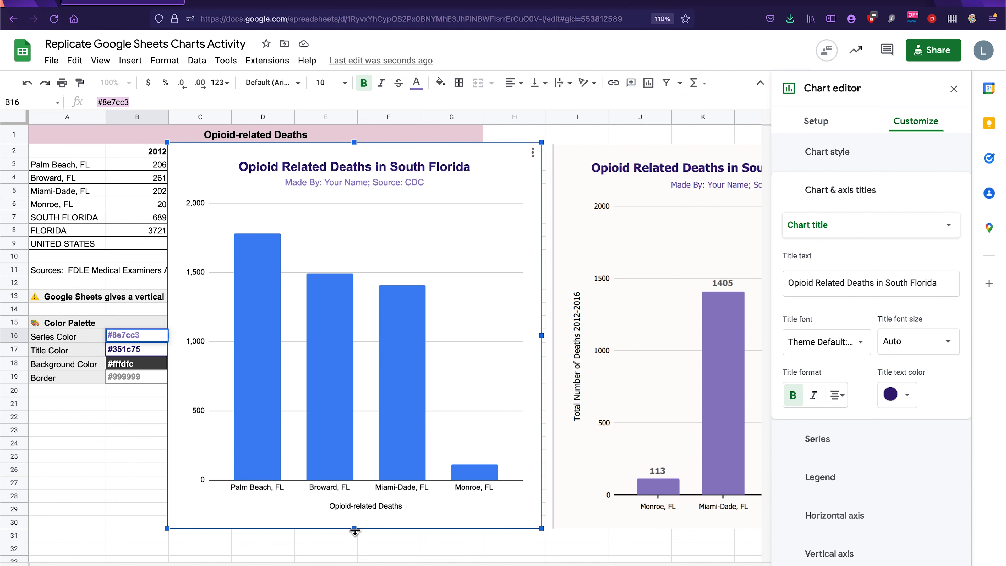
left_click_drag(354, 531, 354, 535)
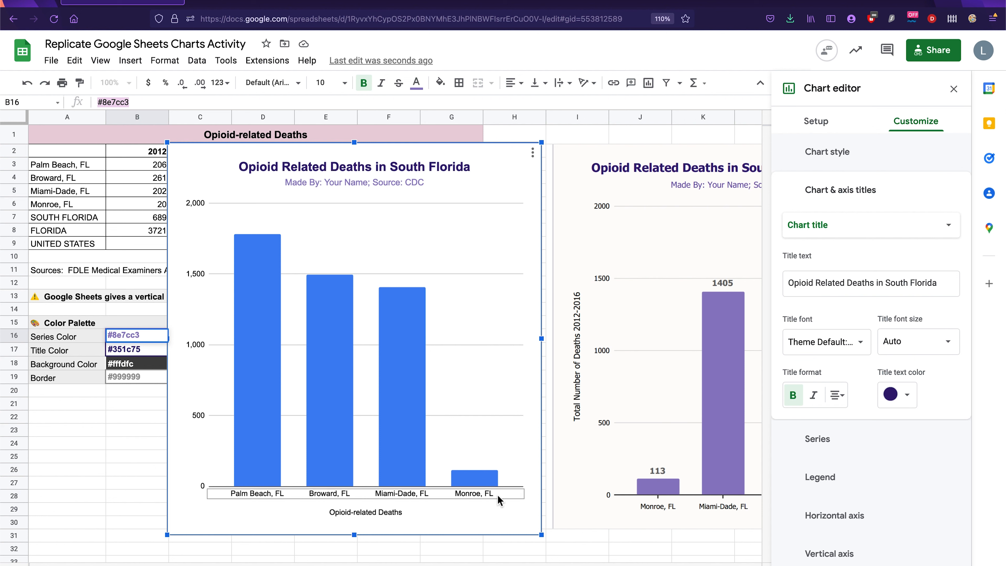
Set the new chart's horizontal axis title to "Counties in Florida".
left_click(392, 513)
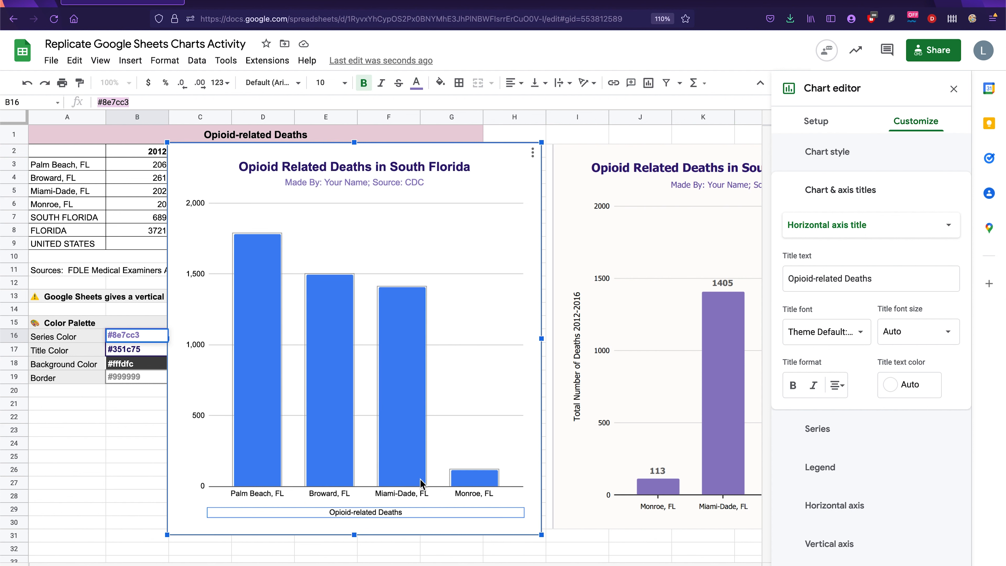
left_click_drag(924, 277, 668, 275)
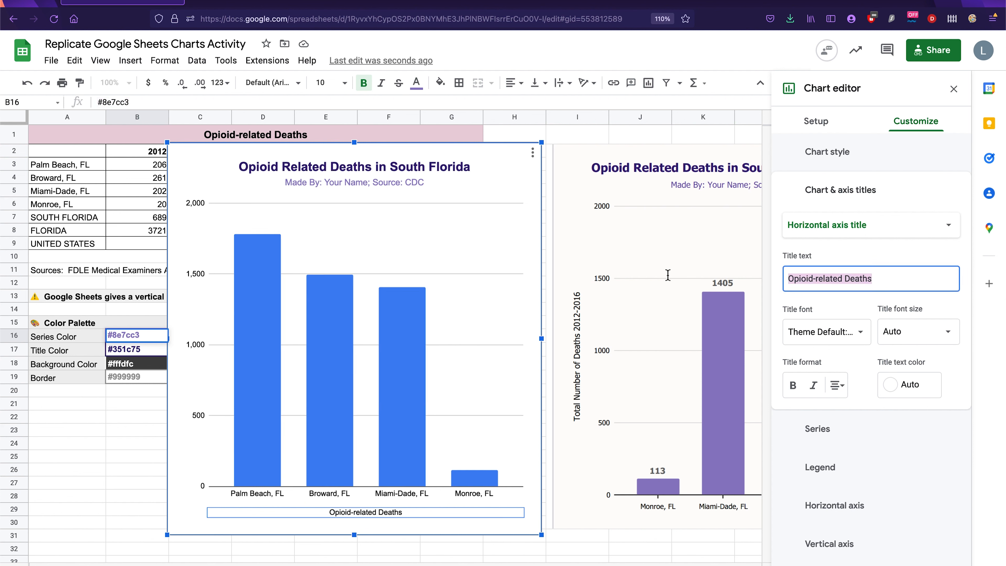
type("Counties in Florida")
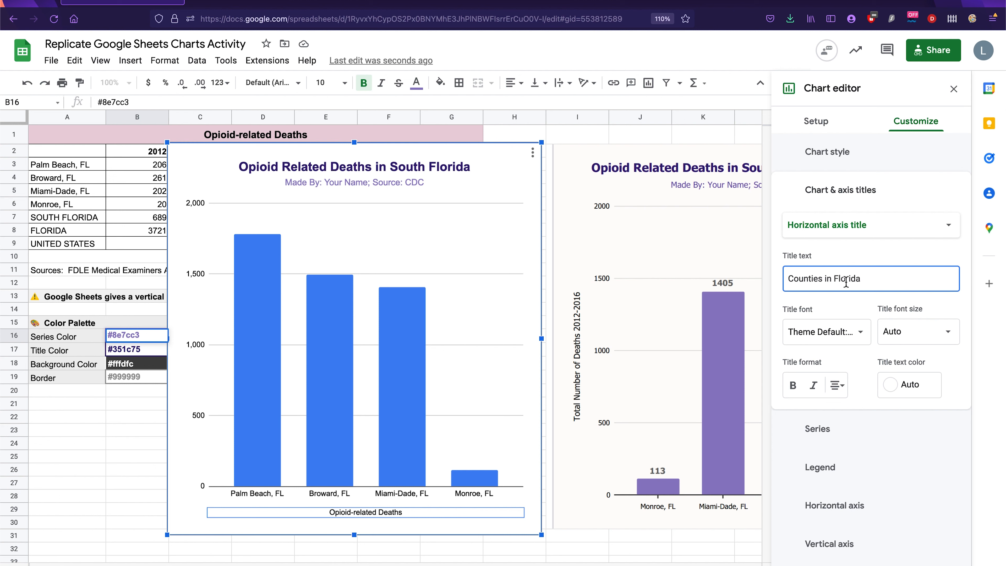
left_click(841, 263)
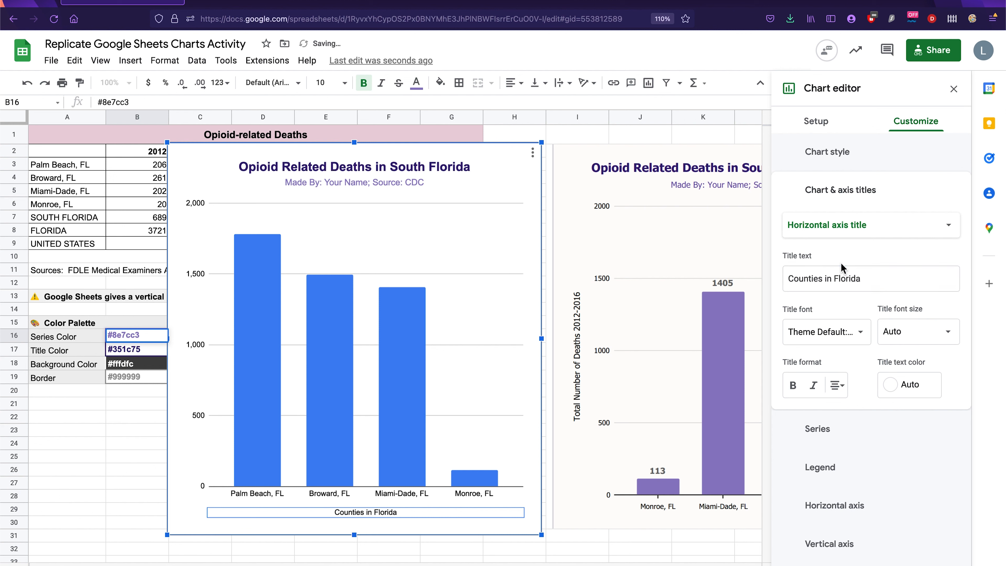
Clear the text of the new chart's horizontal axis title so that it is blank.
left_click_drag(877, 279, 787, 279)
key("BackSpace")
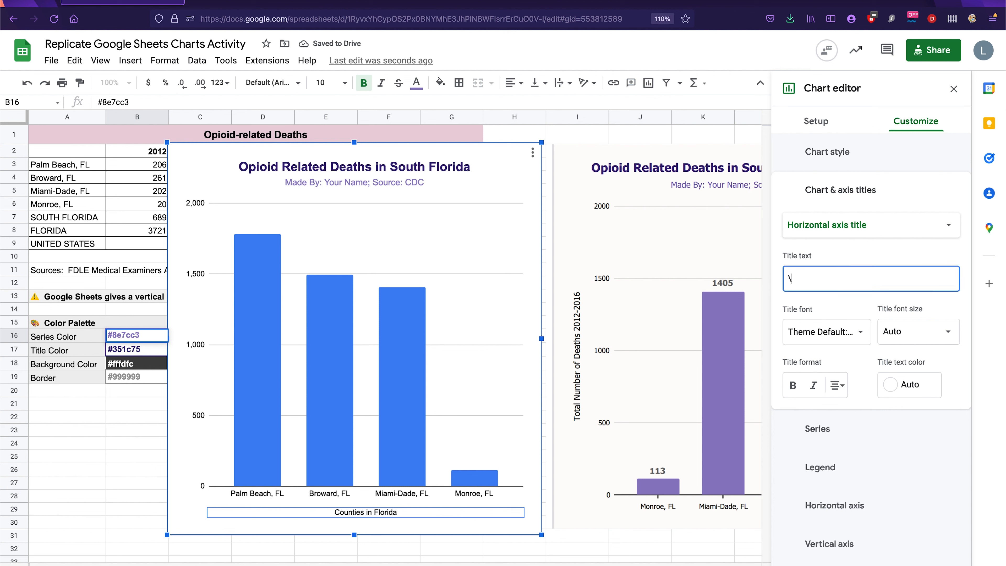
left_click(841, 250)
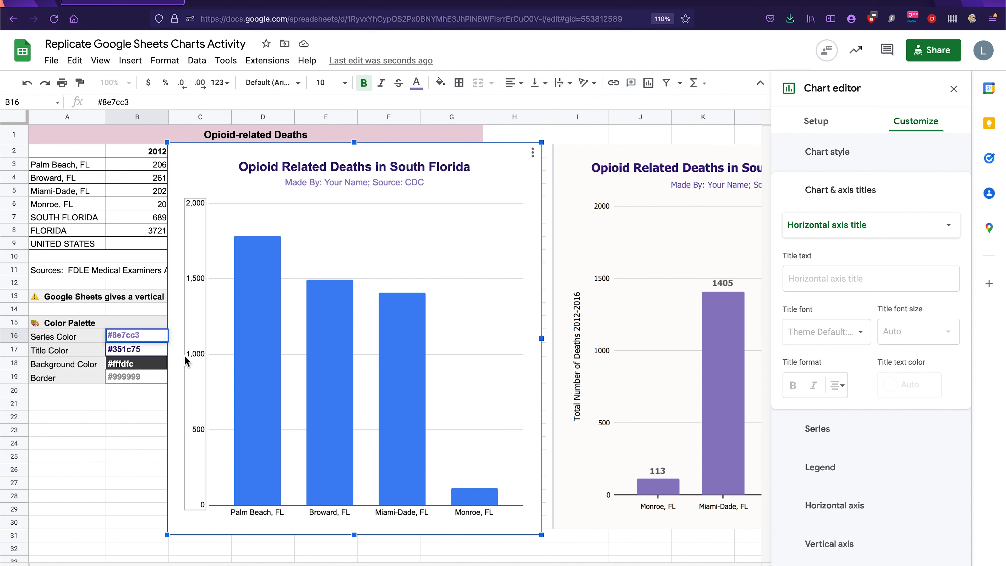
Add the vertical axis title "Total Number of Deaths 2012-2016" to the new chart.
left_click(856, 235)
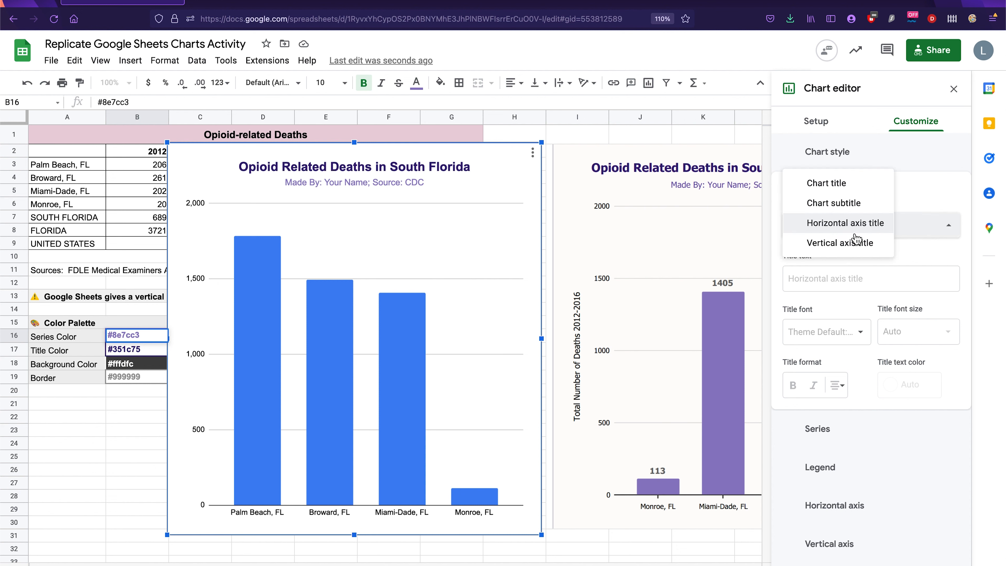
left_click(856, 243)
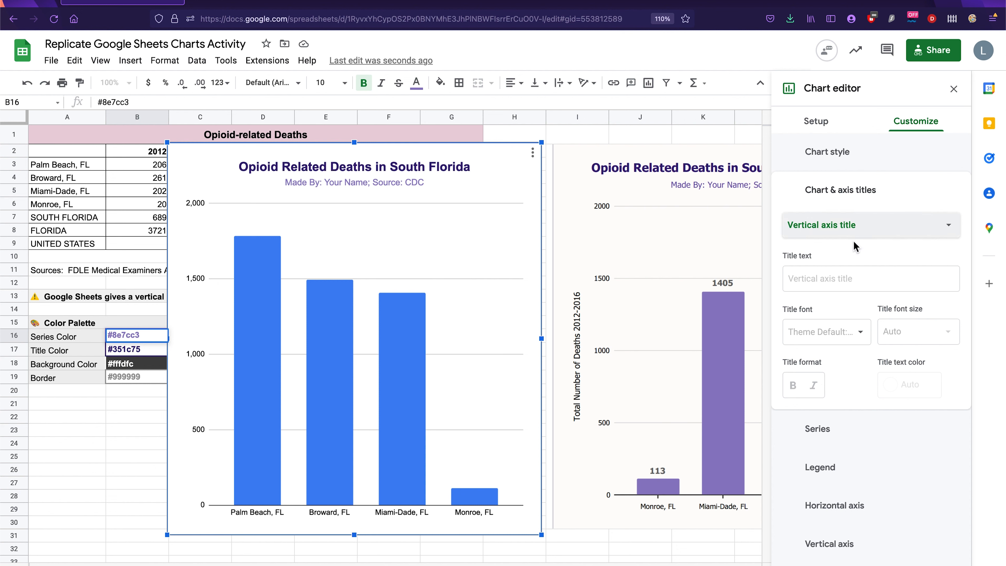
left_click(839, 283)
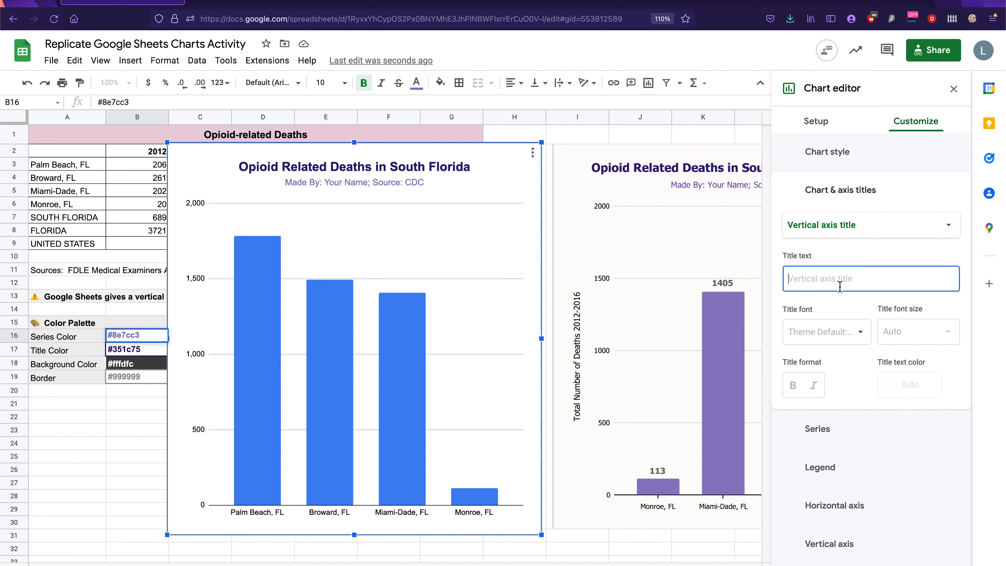
type("Total")
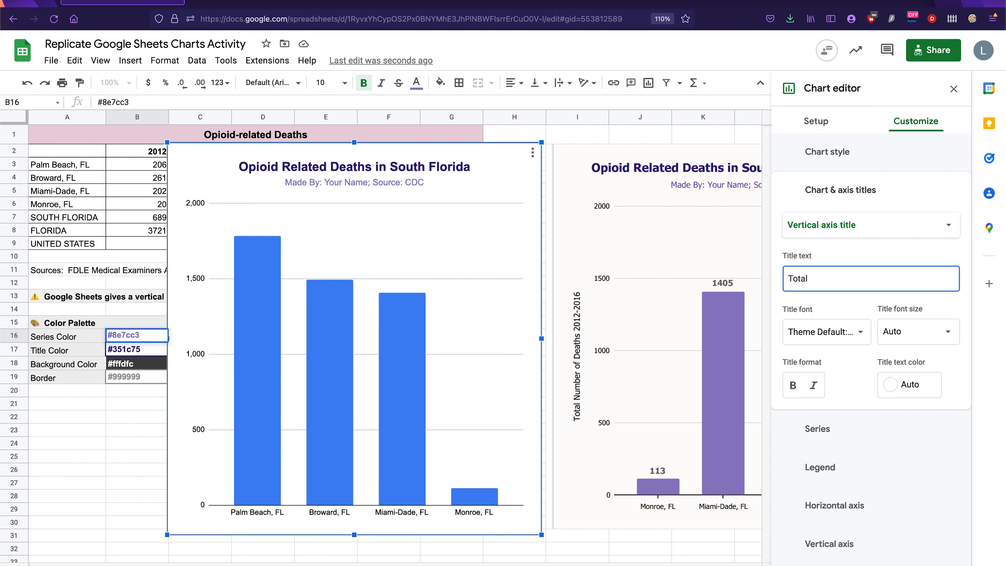
type(" u")
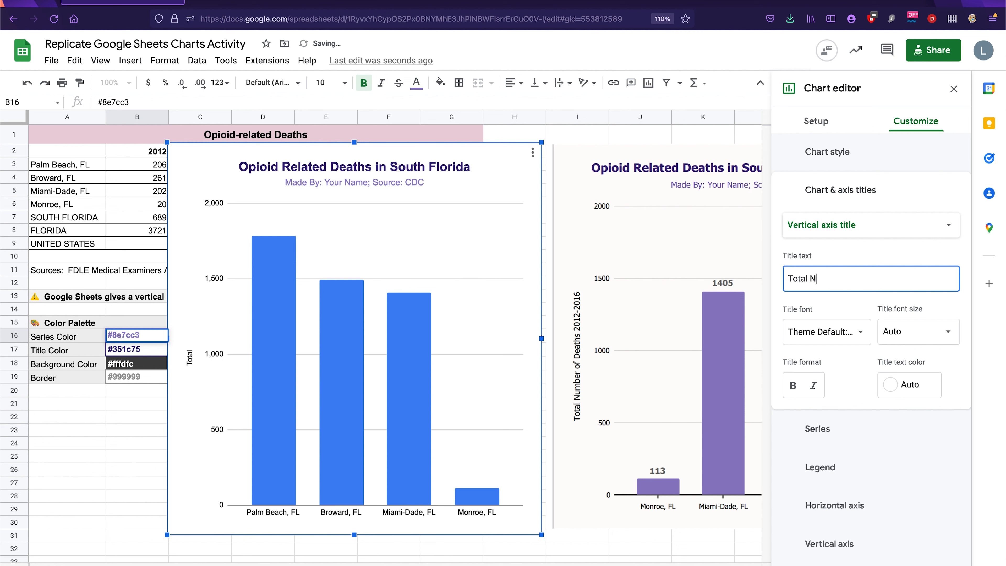
type("umber of Deaths")
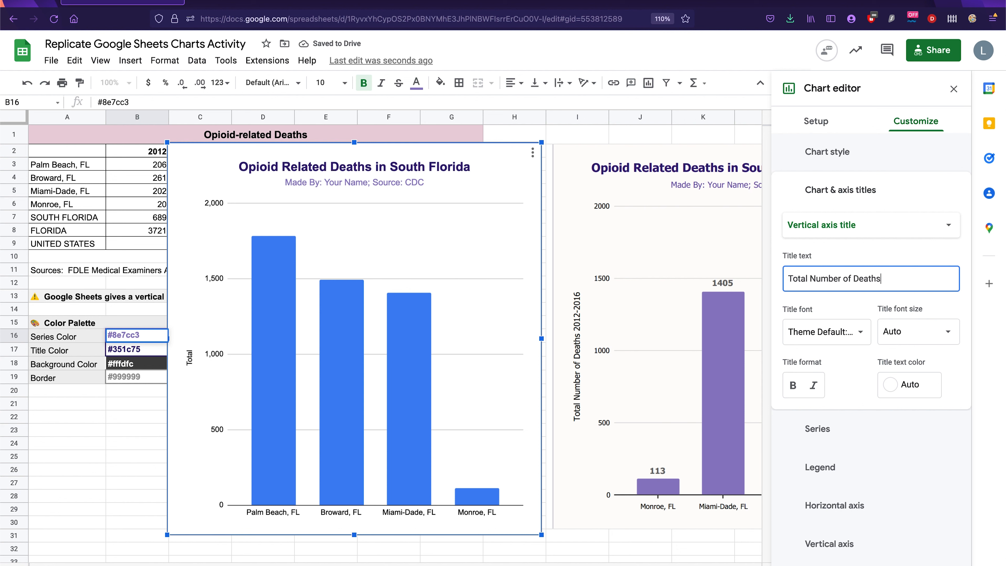
type("21")
left_click(919, 255)
left_click(927, 305)
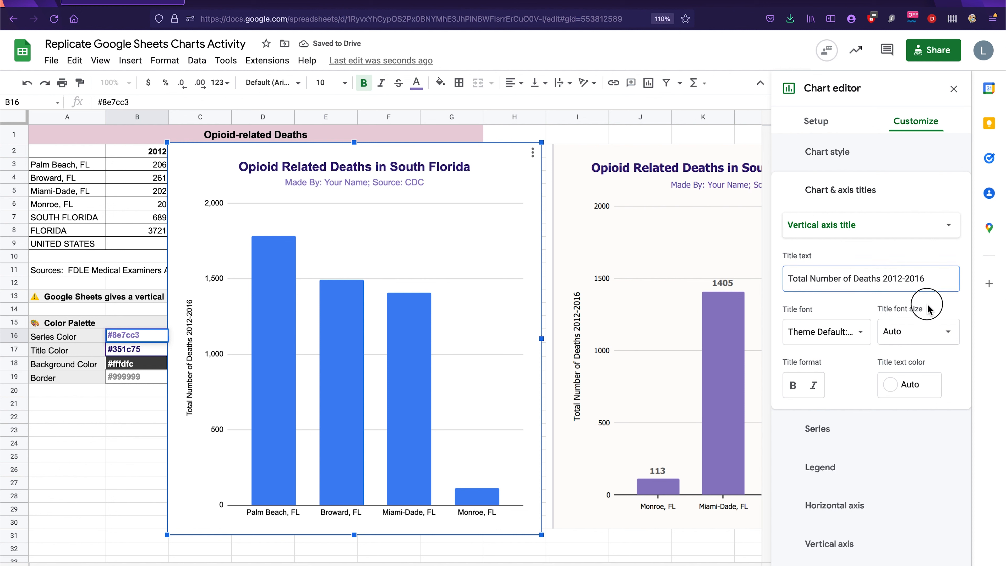
Set the font size of the new chart's vertical axis title to 14.
left_click(920, 332)
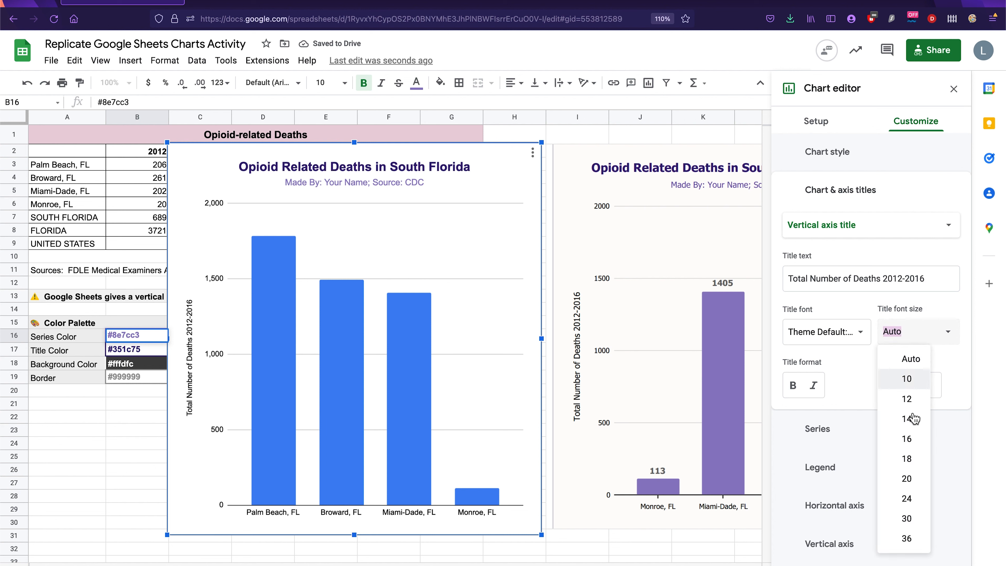
left_click(907, 398)
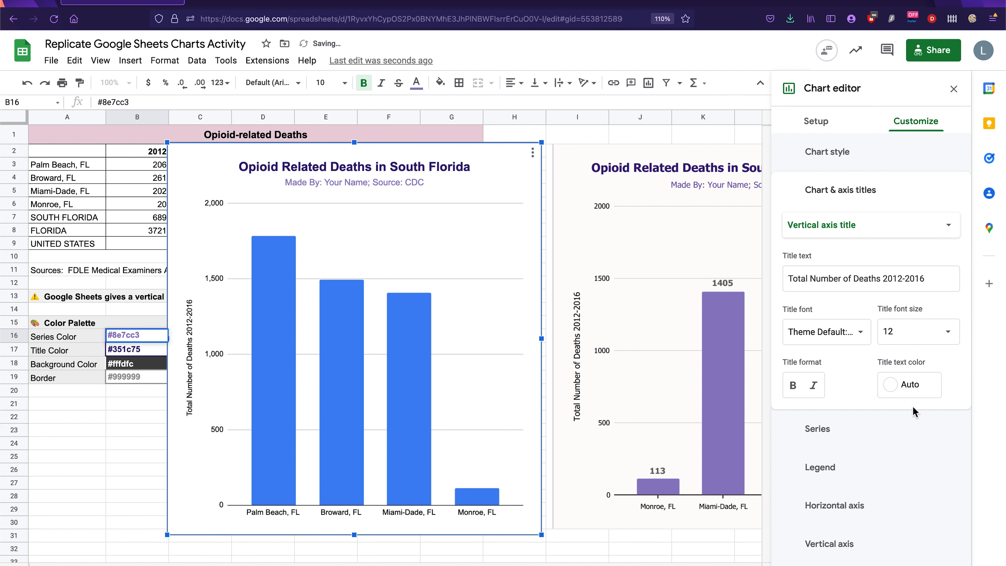
left_click(940, 344)
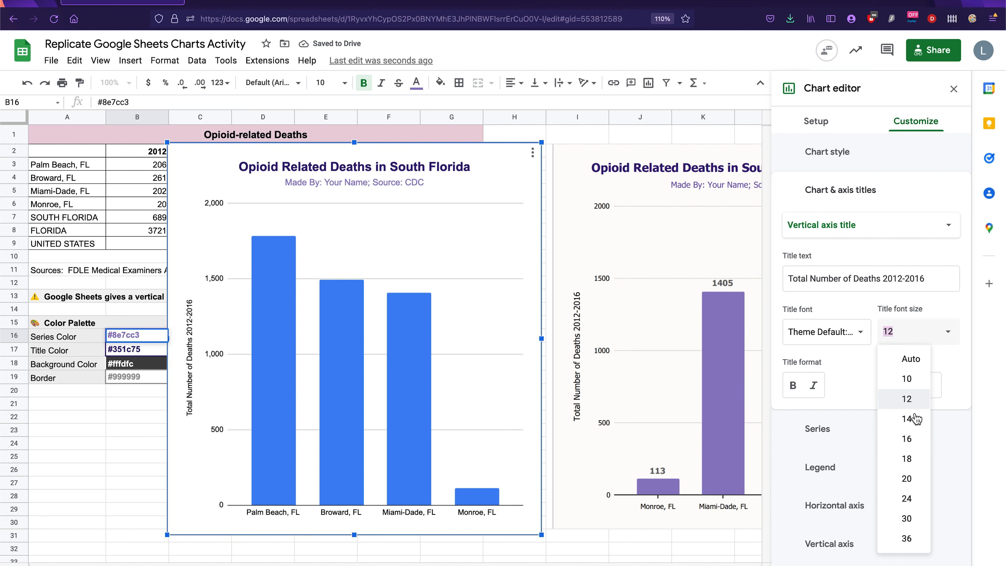
left_click(914, 421)
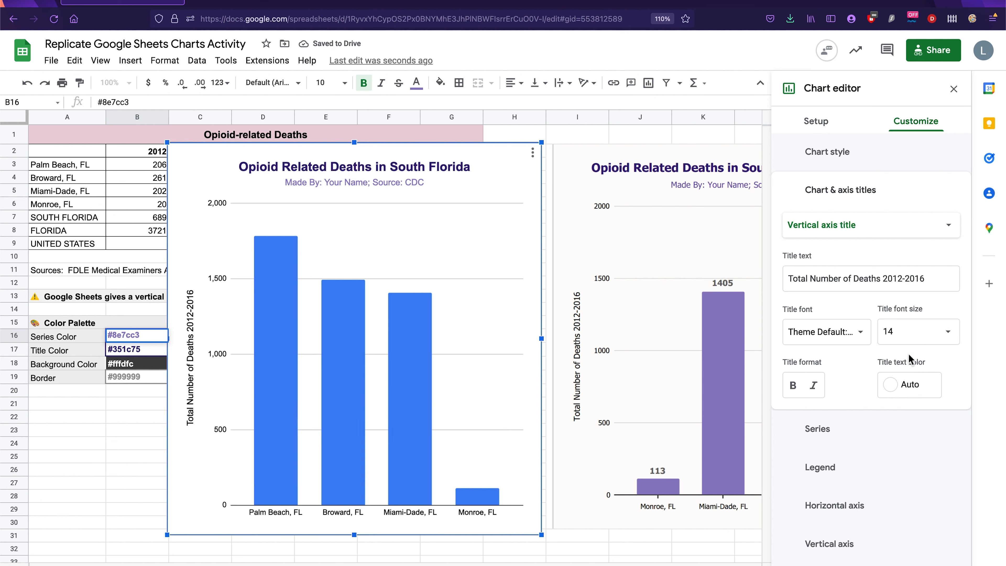
Examine the new chart's vertical axis settings and its gridlines and ticks options.
left_click(216, 216)
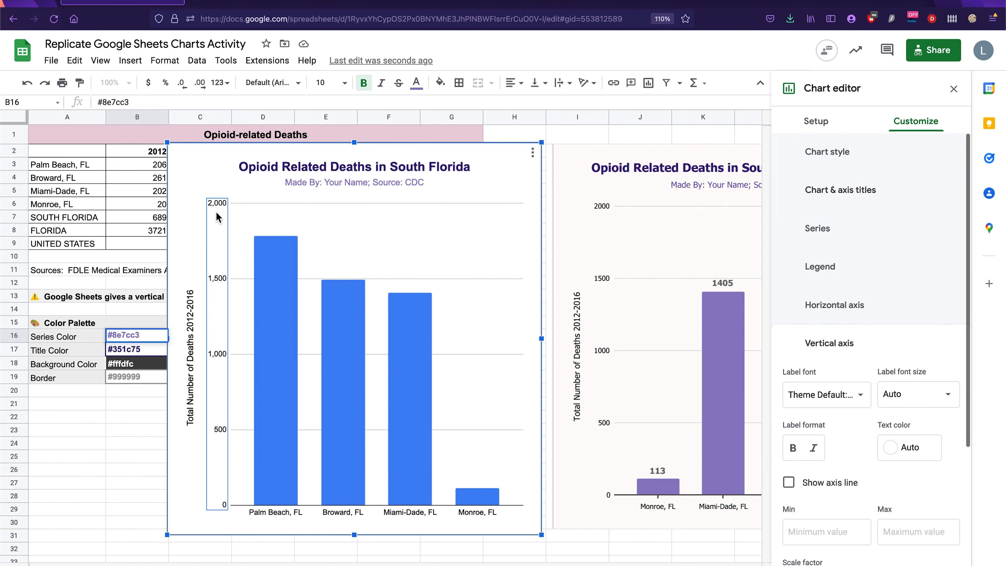
scroll(929, 390, "down", 3)
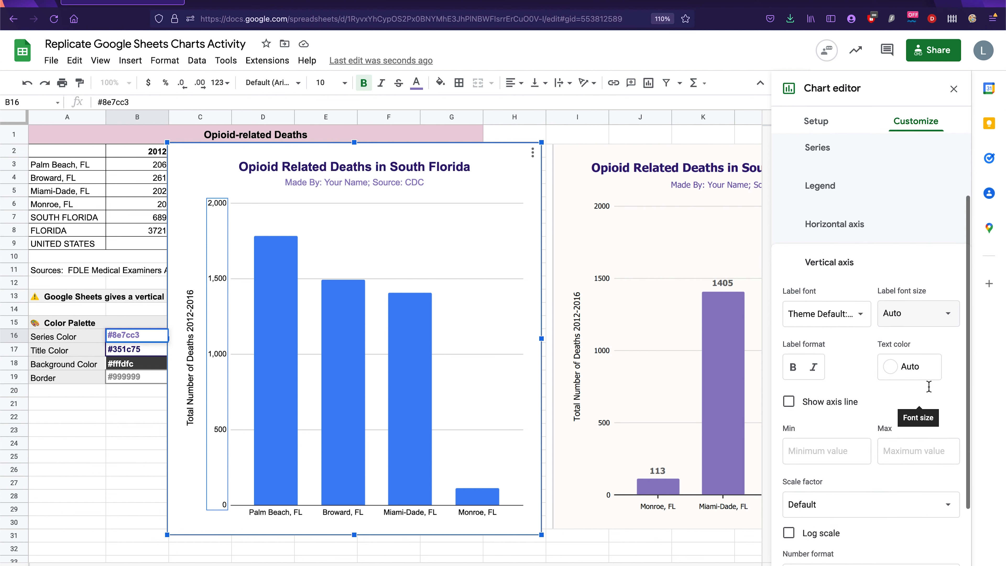
scroll(867, 461, "down", 2)
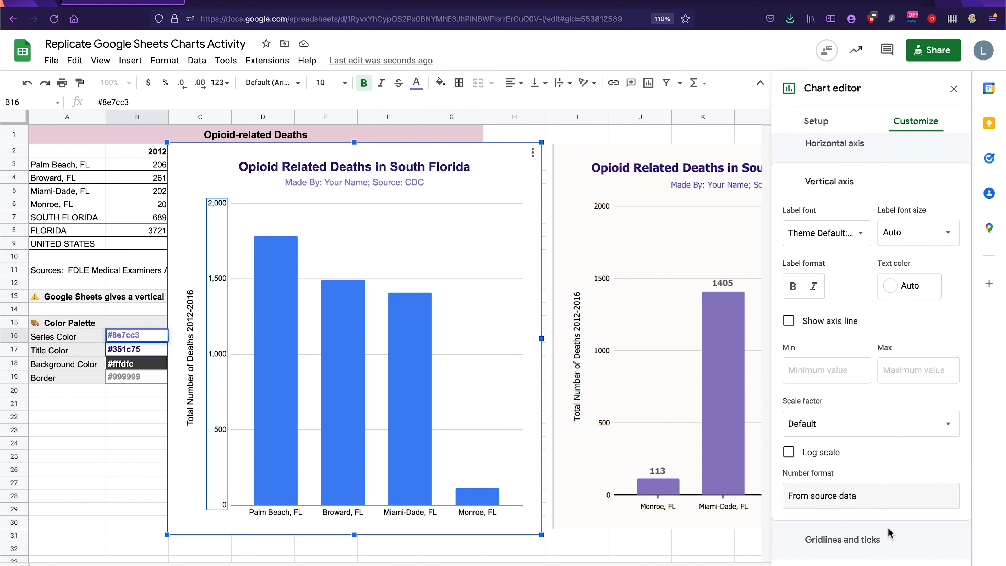
left_click(869, 550)
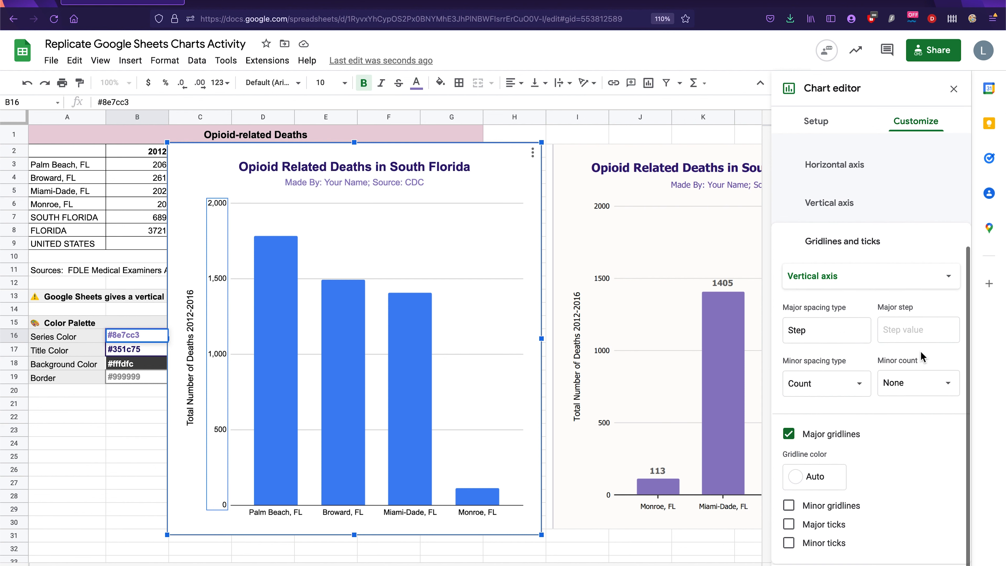
left_click(876, 293)
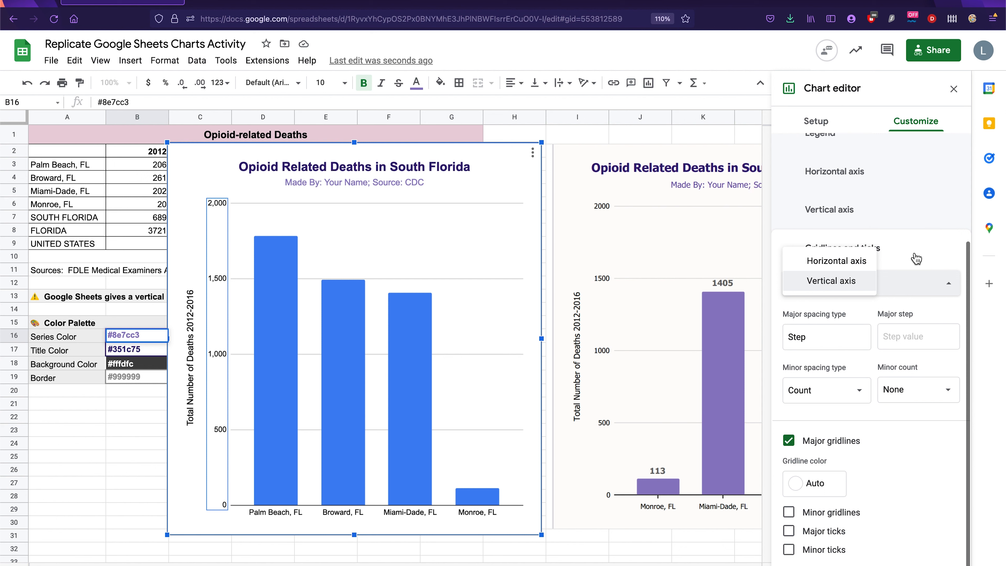
scroll(916, 258, "up", 2)
left_click(899, 303)
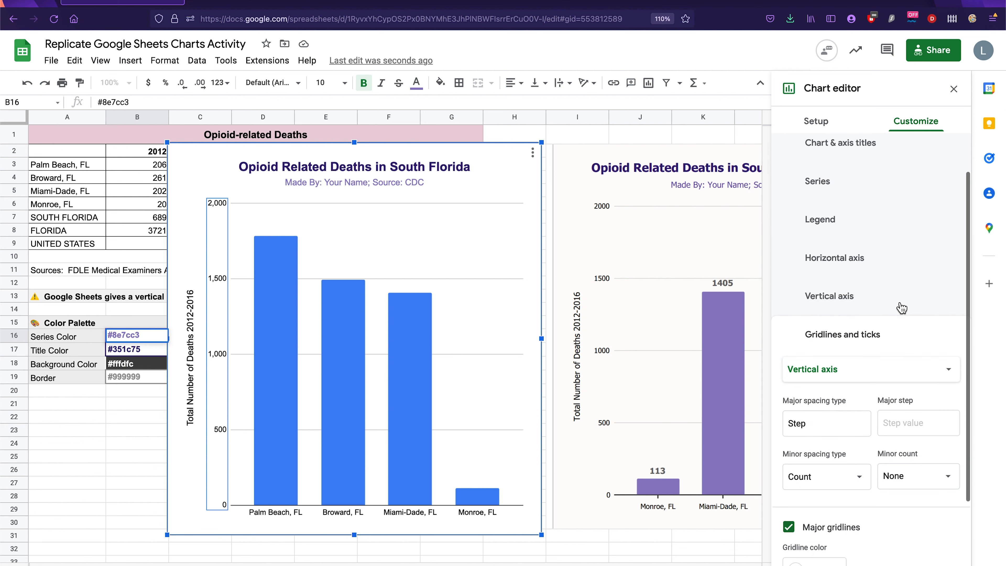
left_click(841, 305)
left_click(824, 298)
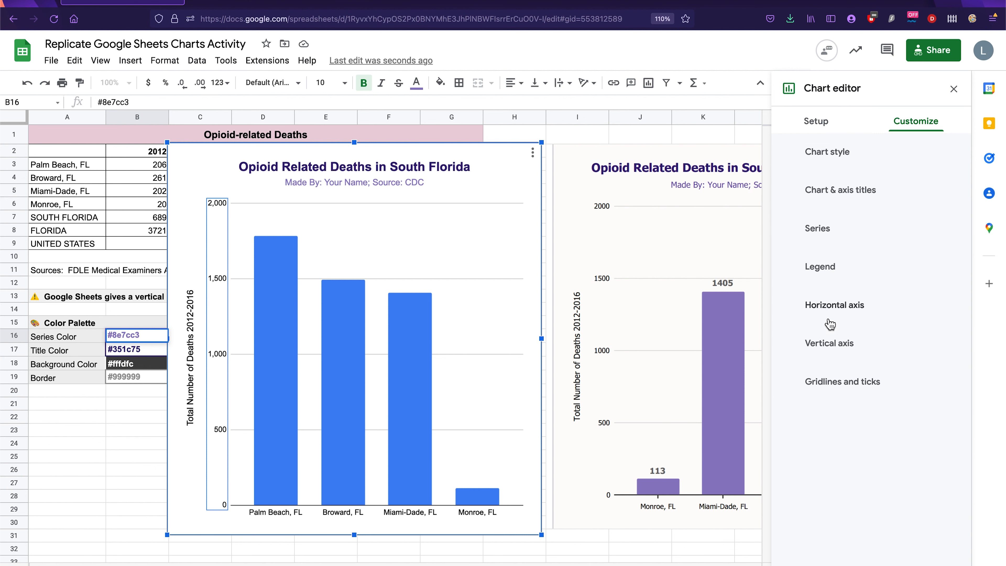
Set the new chart's vertical axis labels to font size 14 and their number format to None.
left_click(844, 311)
left_click(833, 345)
scroll(946, 396, "down", 4)
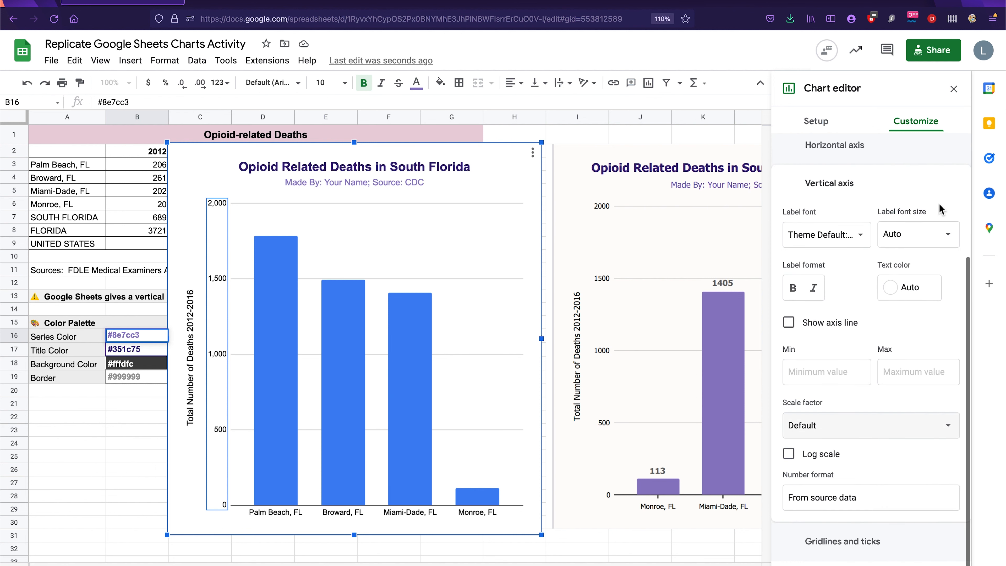
left_click(924, 230)
left_click(913, 323)
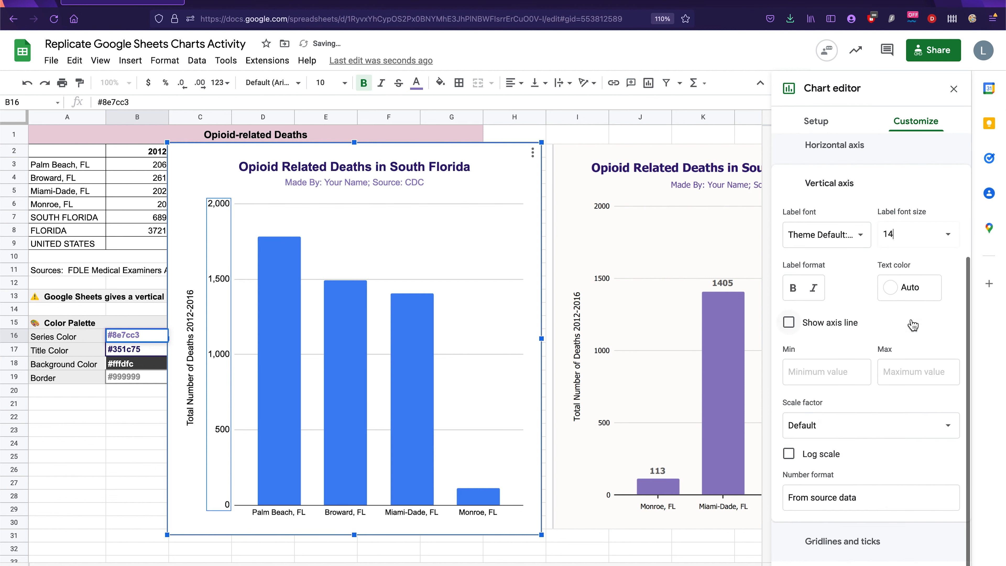
left_click(793, 288)
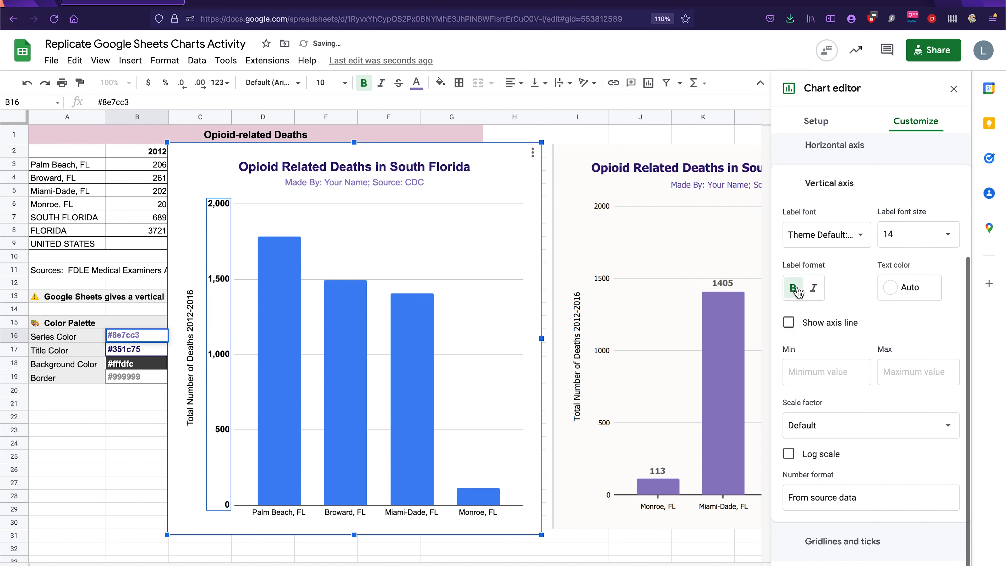
left_click(794, 288)
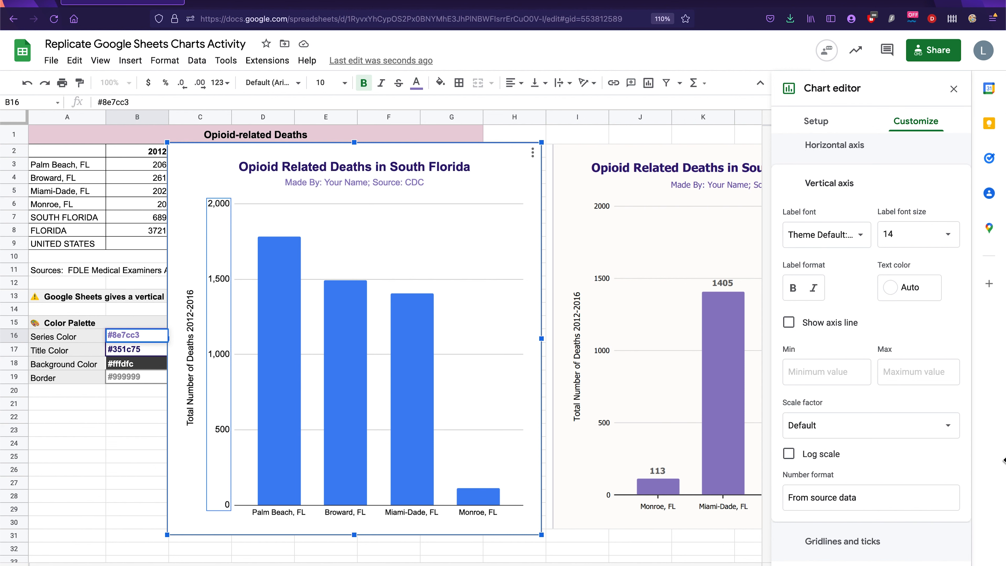
left_click(886, 498)
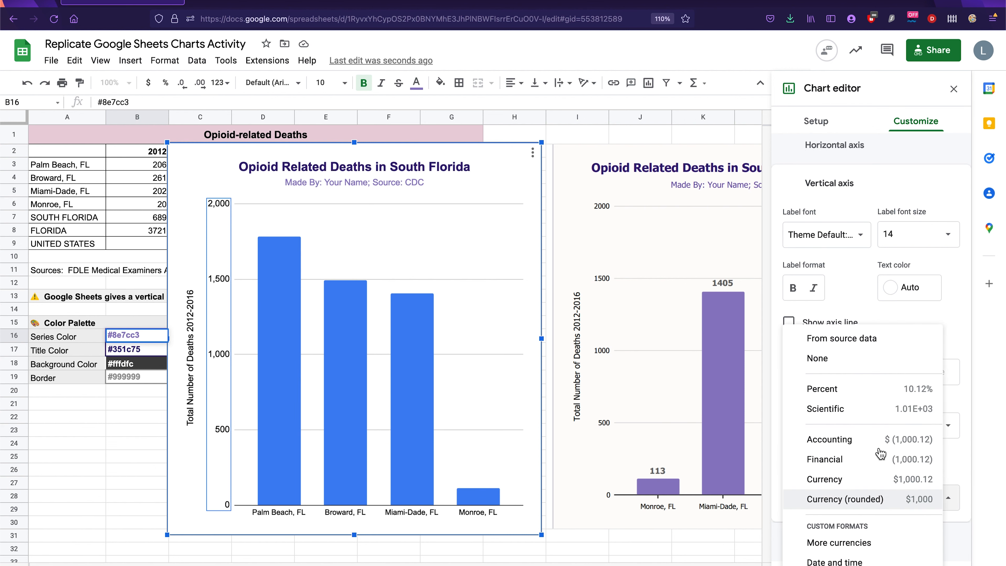
left_click(831, 361)
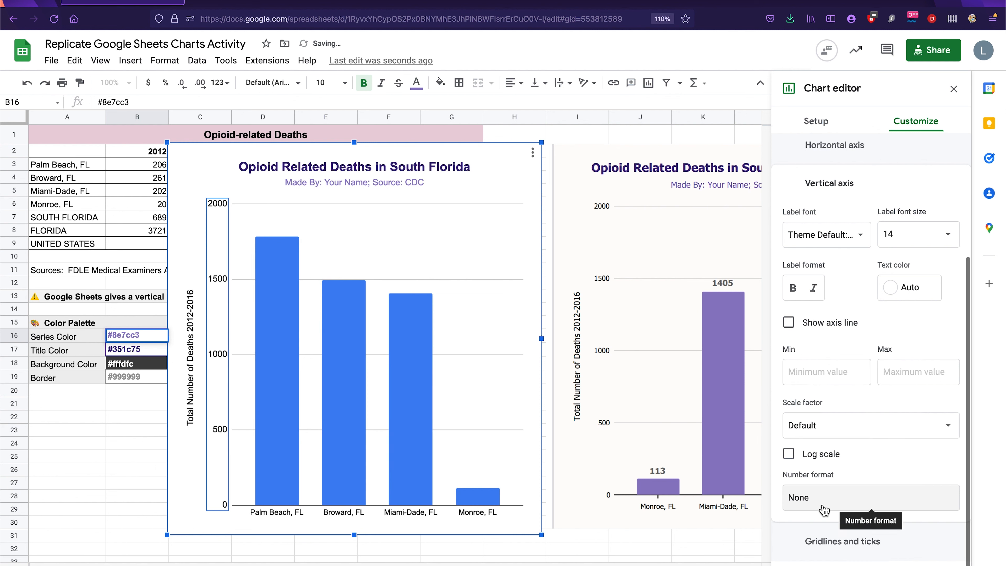
Set the label font size of the new chart's horizontal axis to 14.
left_click(408, 513)
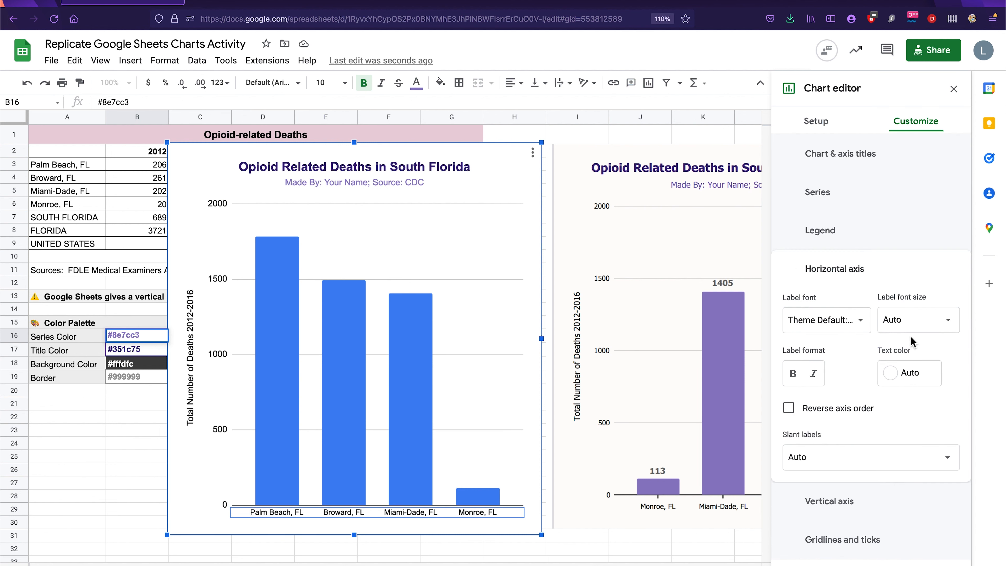
left_click(929, 316)
left_click(919, 410)
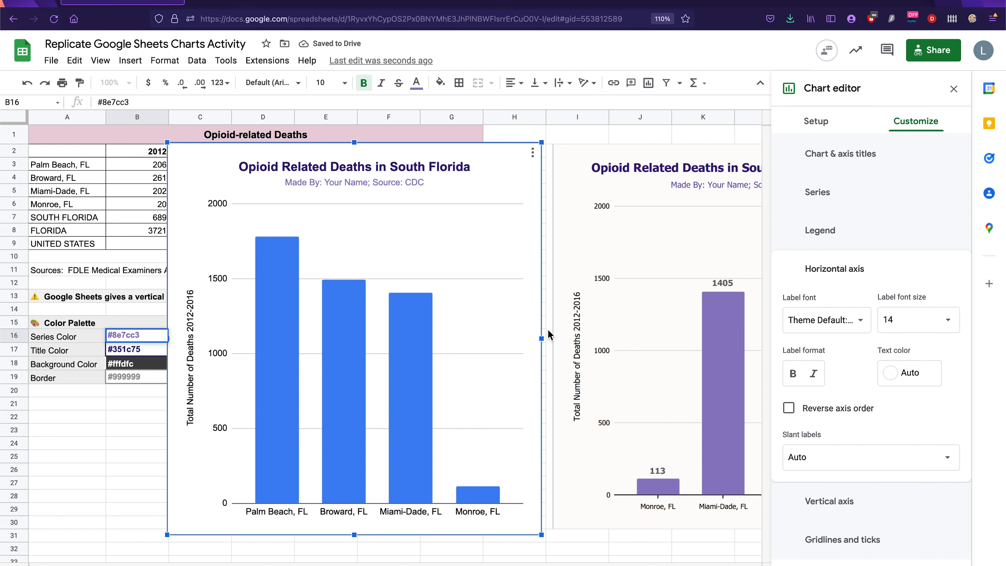
Bring the vertical axis title closer to the axis labels and shift the new chart slightly toward the reference chart.
left_click(191, 359)
left_click(190, 347)
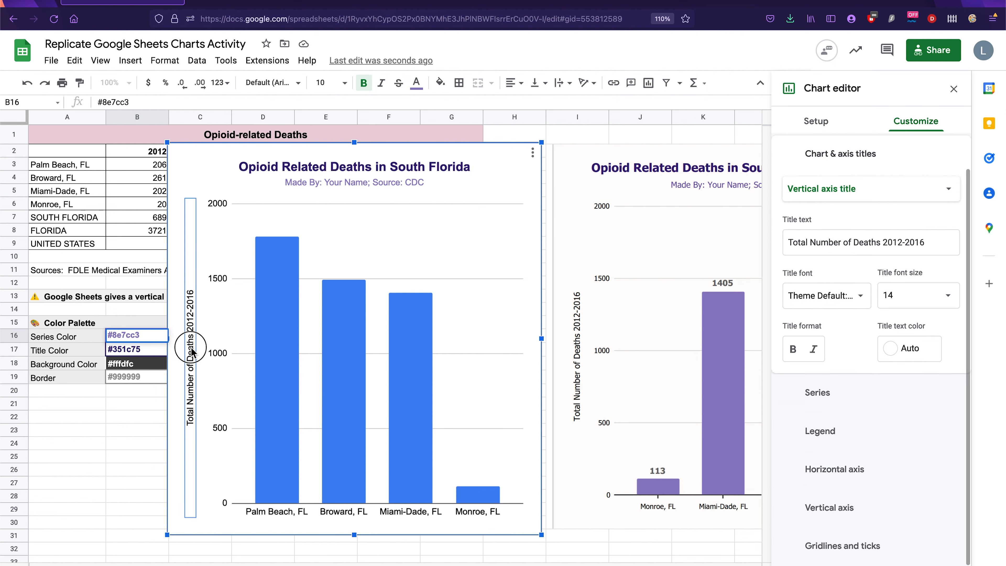
left_click(197, 347)
left_click_drag(196, 348, 199, 347)
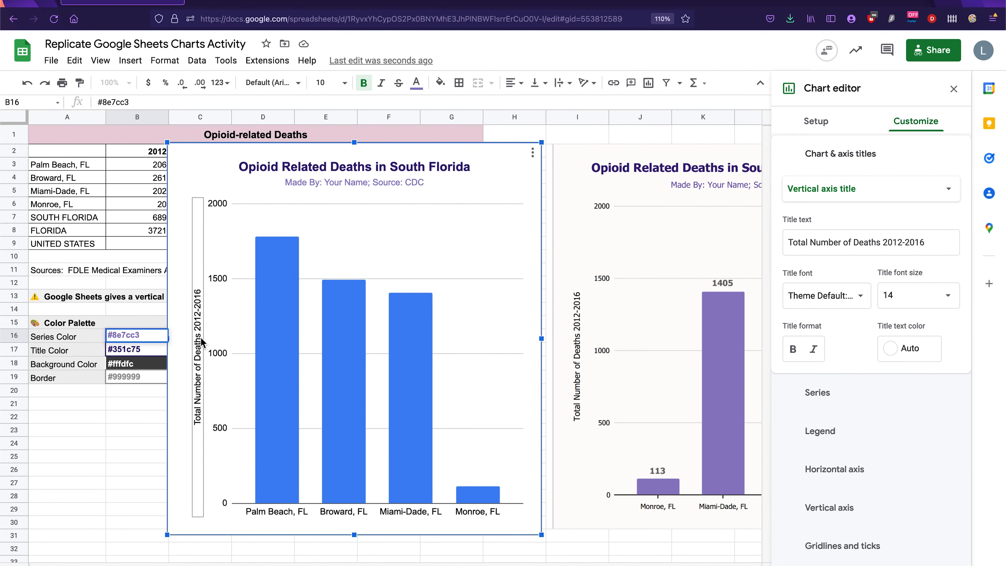
left_click_drag(201, 341, 218, 353)
left_click(309, 331)
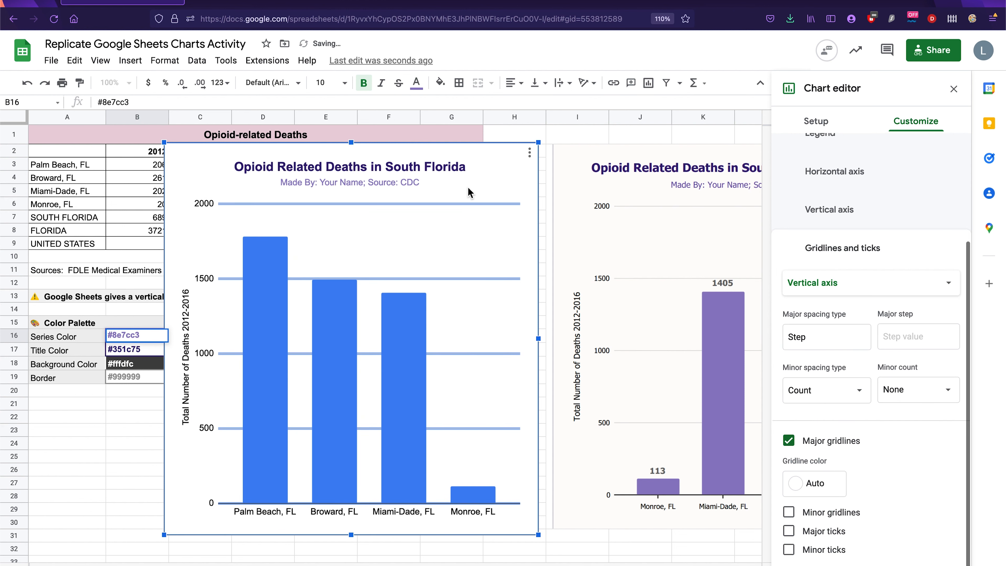
left_click_drag(528, 144, 568, 144)
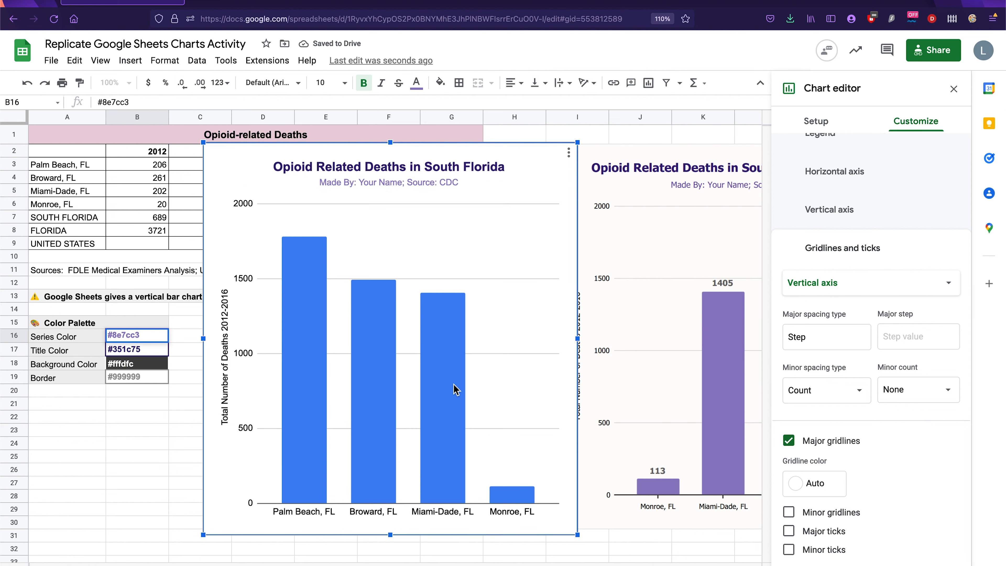
Set the fill color of the new chart's Total series to the custom color #8e7cc3.
left_click(439, 372)
left_click(913, 194)
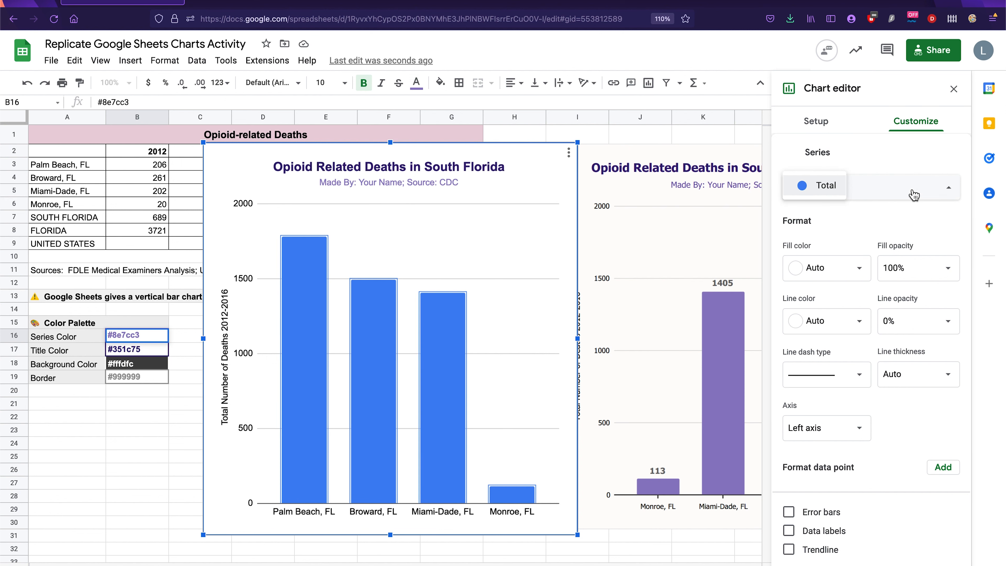
left_click(843, 190)
left_click(858, 268)
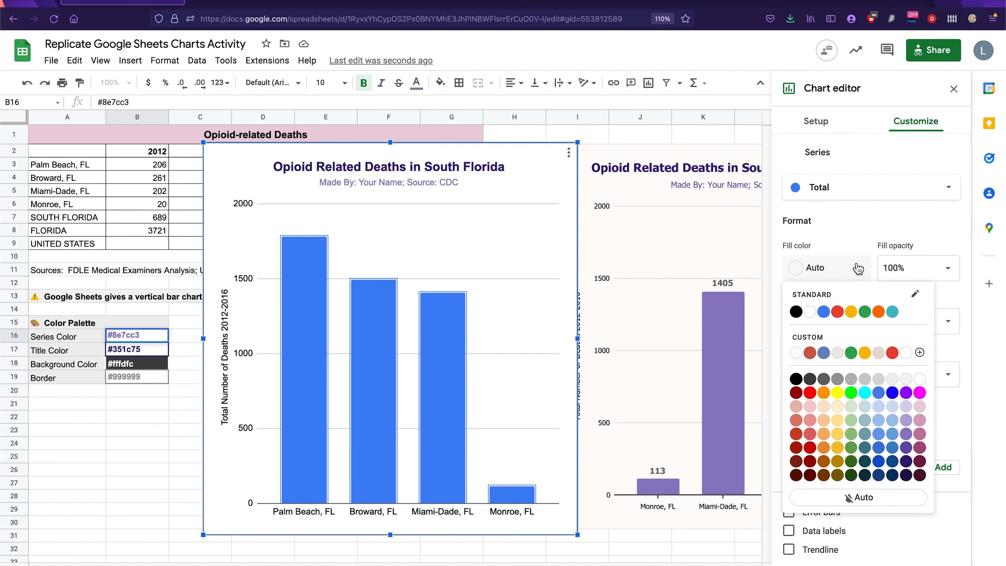
left_click(919, 352)
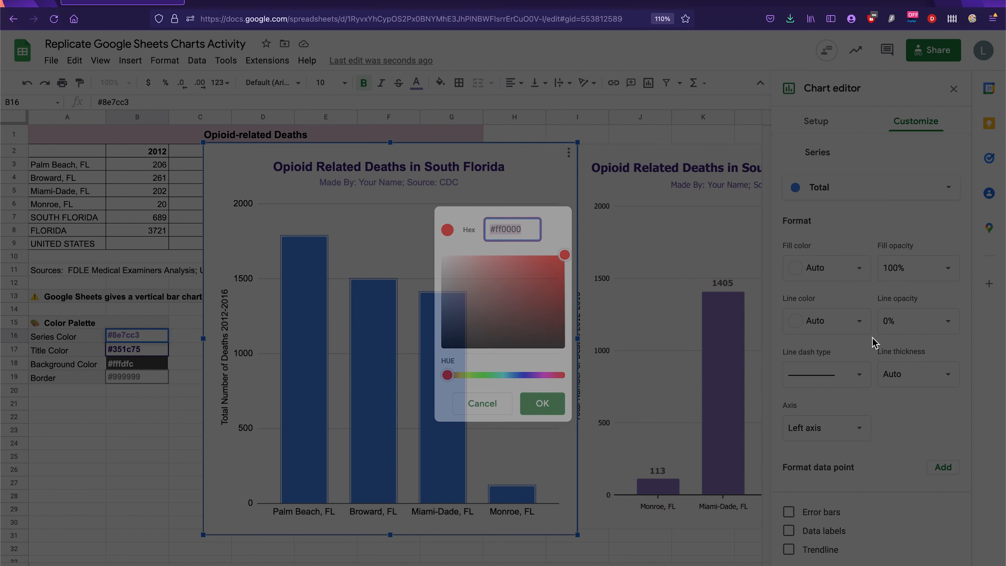
left_click_drag(531, 232, 457, 231)
type("#8e7cc3")
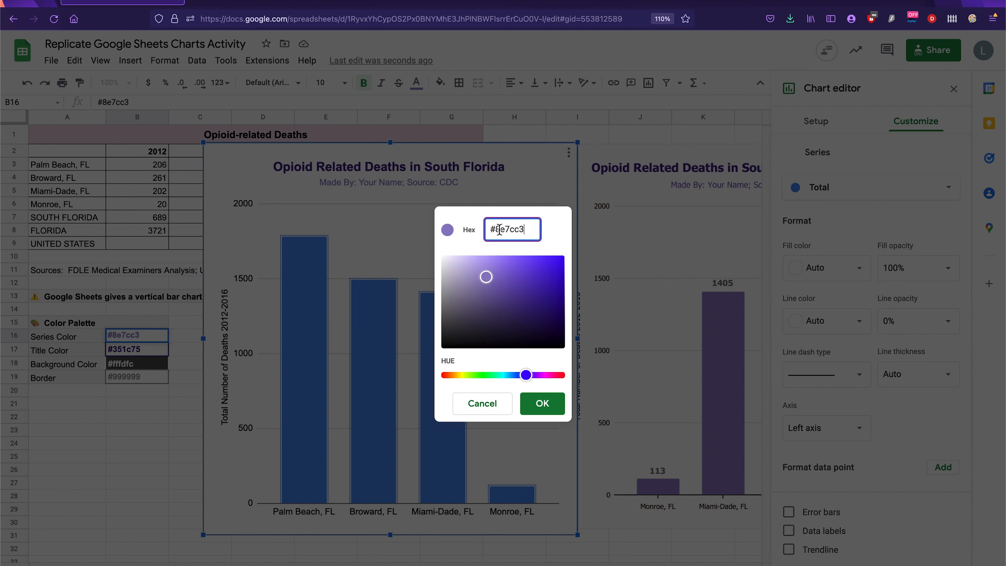
left_click(543, 402)
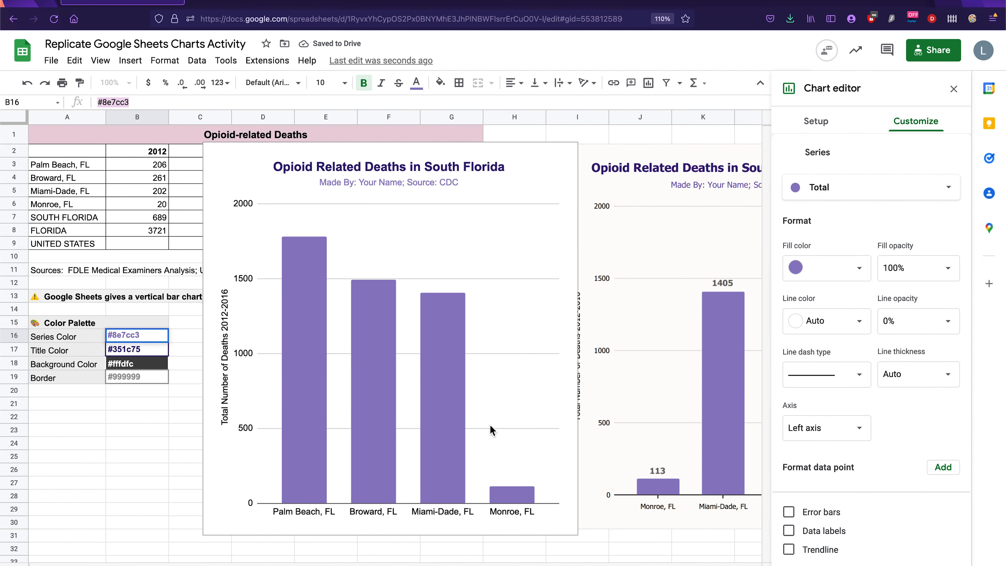
Turn on data labels for the Total series and set their position to Outside end.
scroll(909, 470, "down", 3)
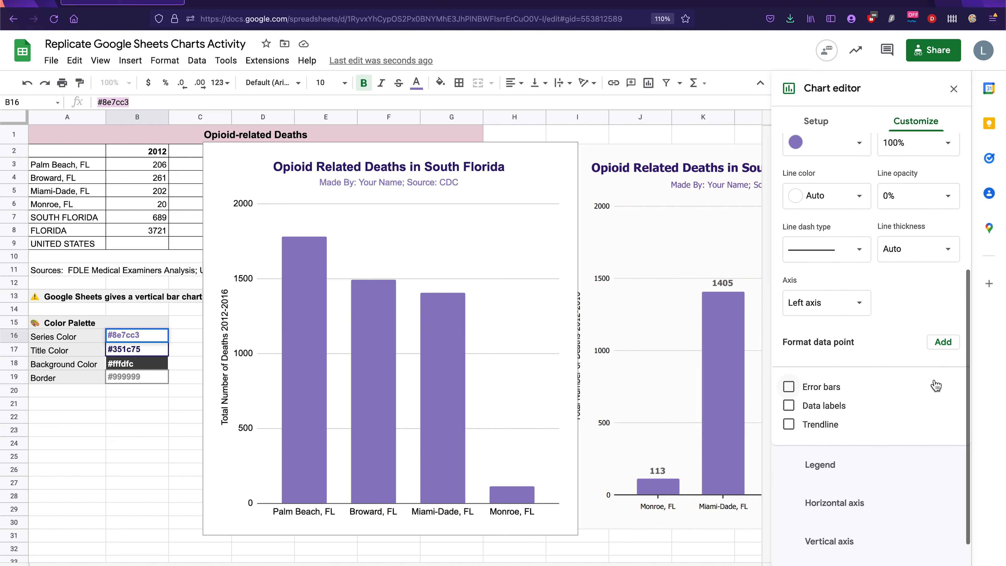
scroll(873, 387, "up", 4)
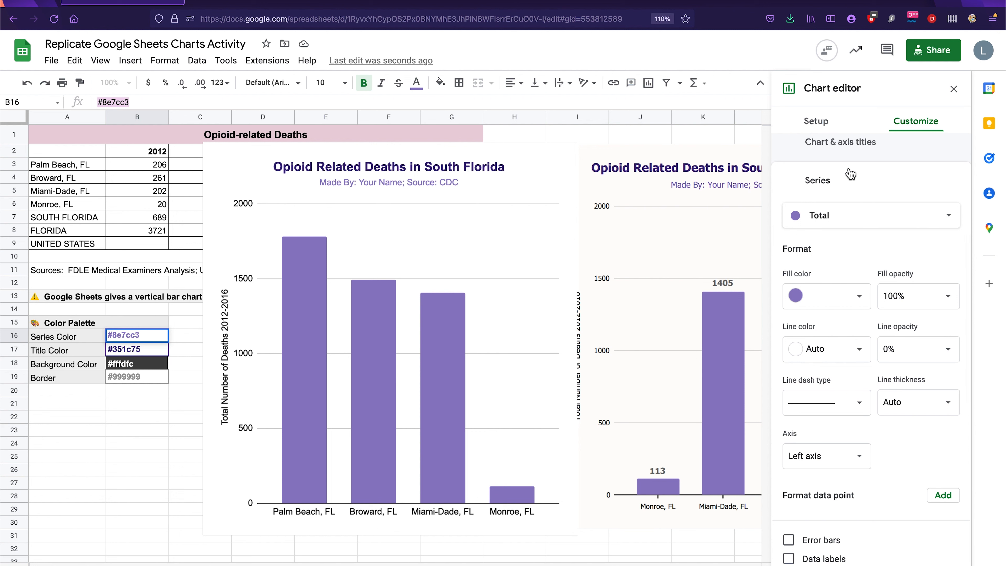
scroll(877, 495, "down", 2)
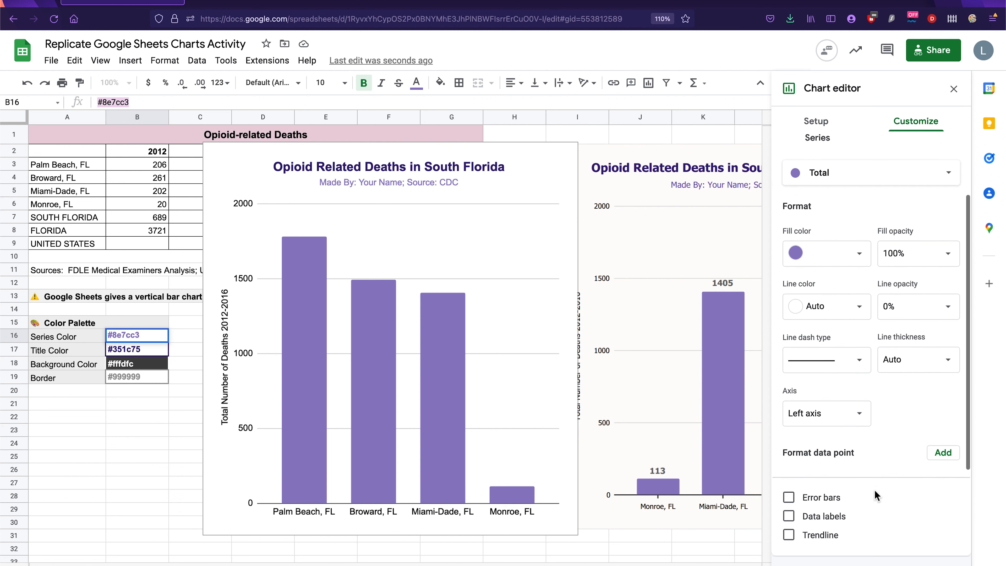
left_click(789, 511)
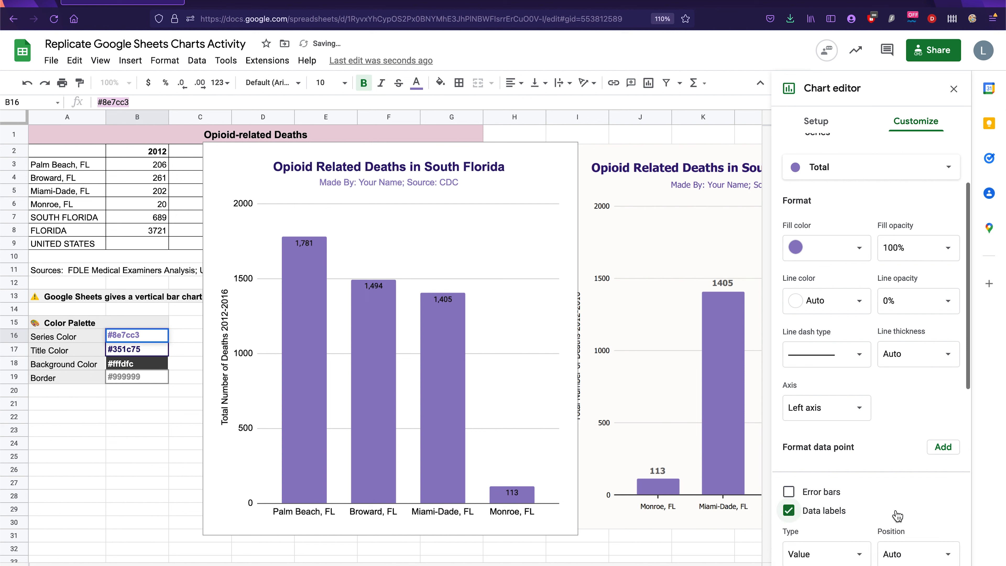
scroll(896, 516, "down", 3)
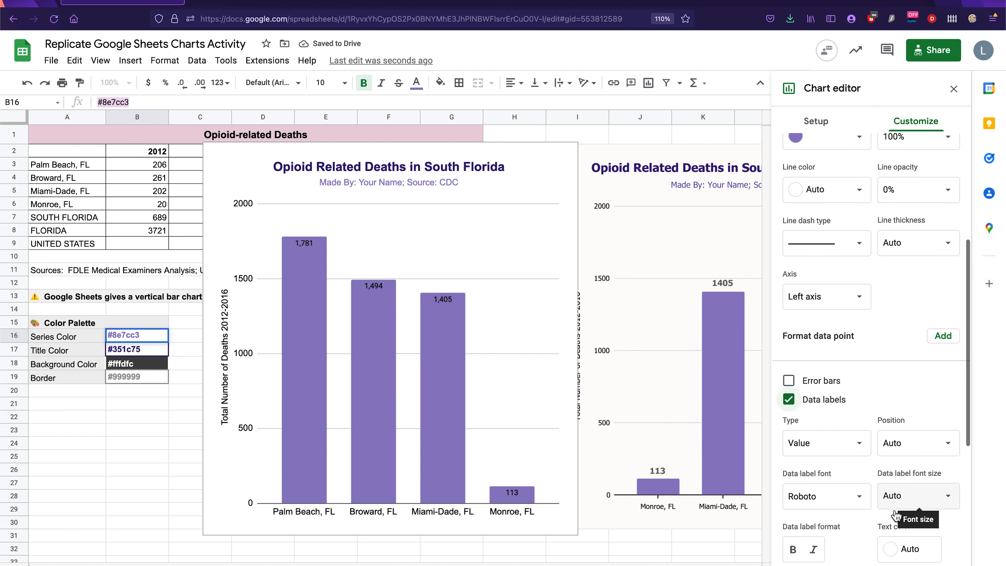
left_click(907, 415)
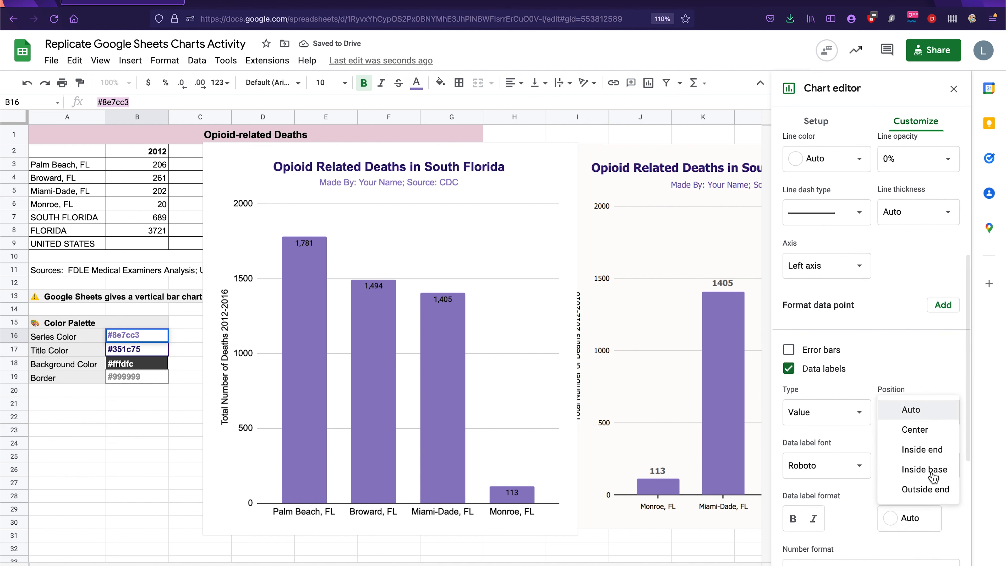
left_click(937, 491)
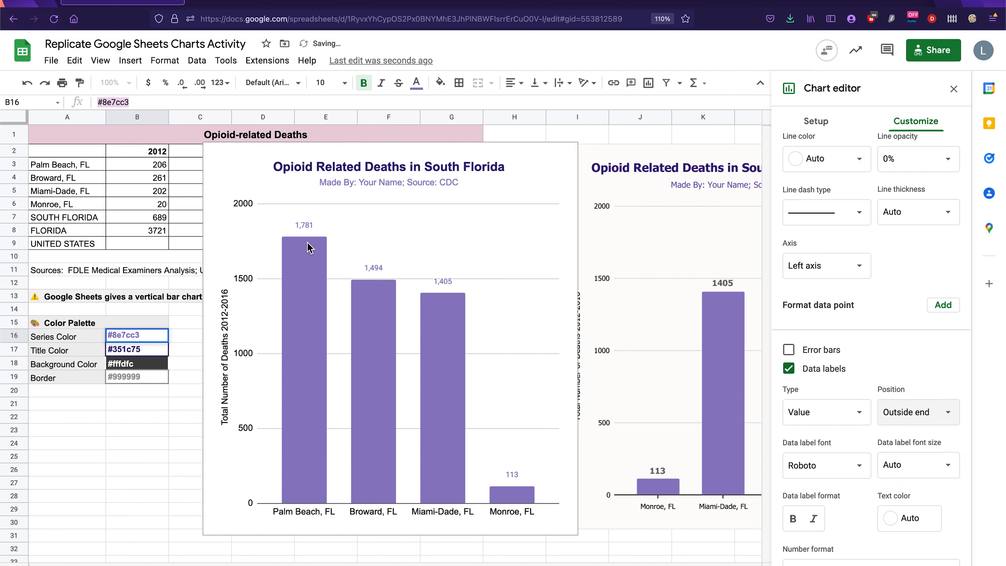
Color the Total series' data labels dark grey and make them bold.
scroll(913, 436, "down", 2)
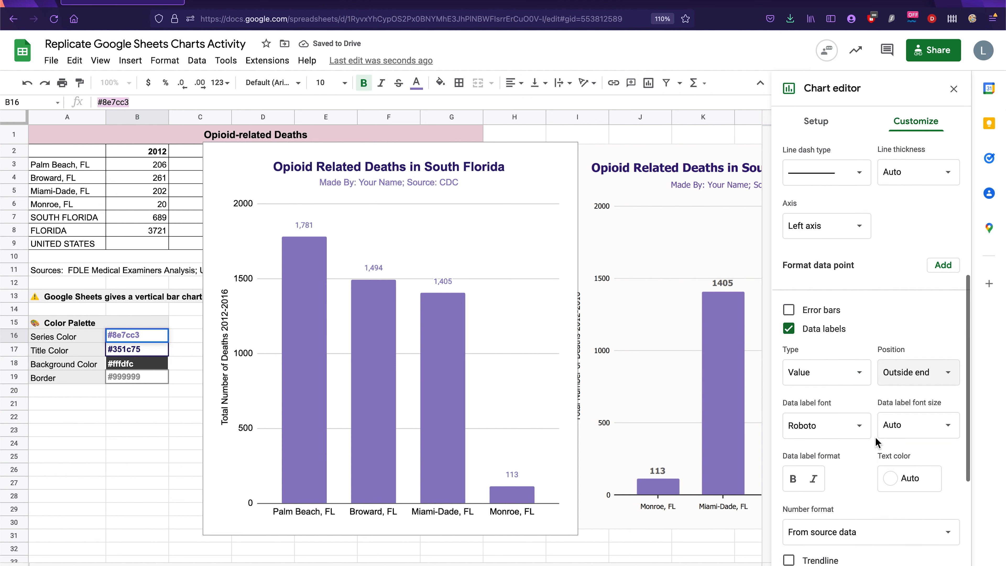
left_click(912, 438)
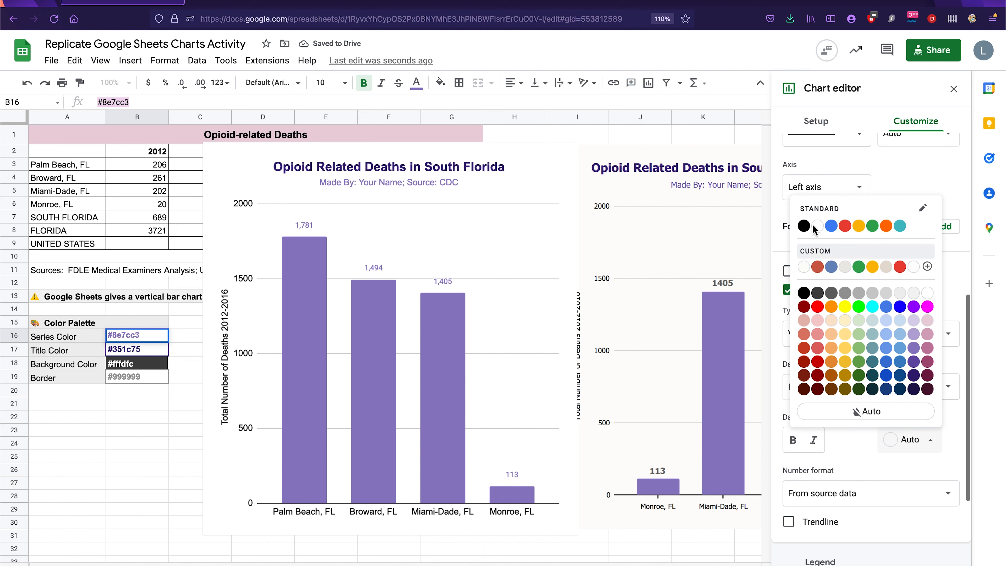
left_click(833, 296)
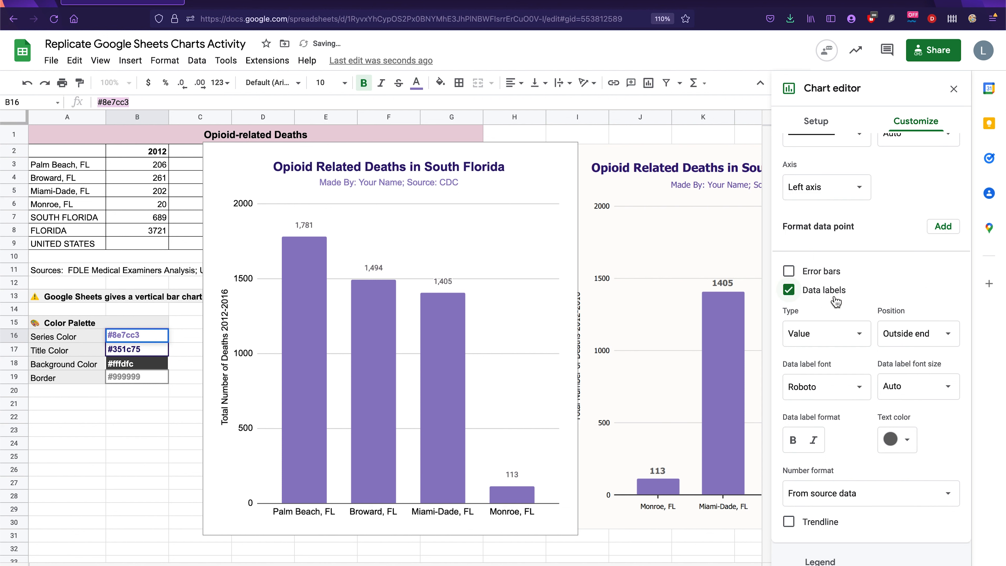
left_click(793, 440)
Set the Total series' data labels to number format None and font size 14.
left_click(896, 510)
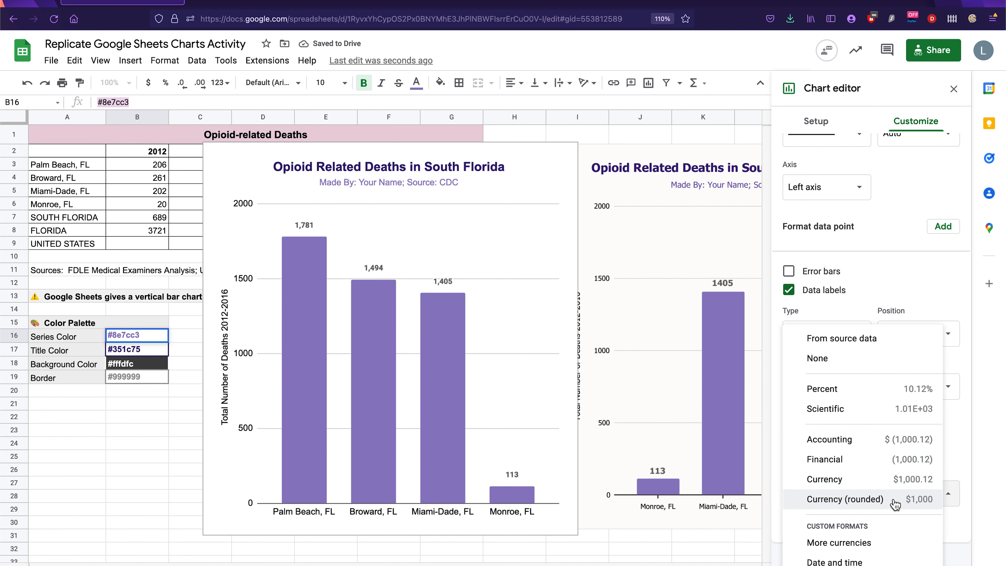
left_click(847, 363)
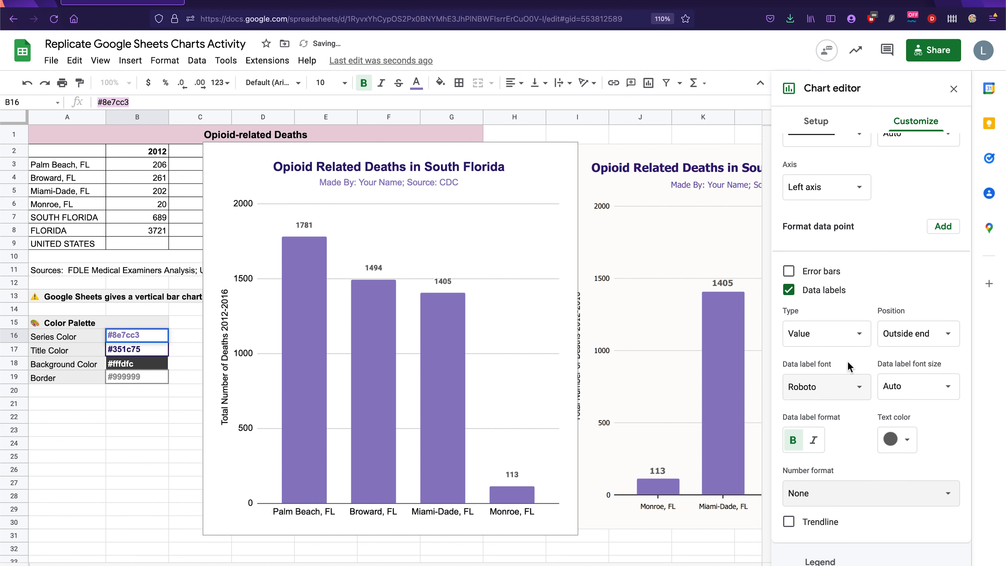
left_click(947, 387)
left_click(908, 239)
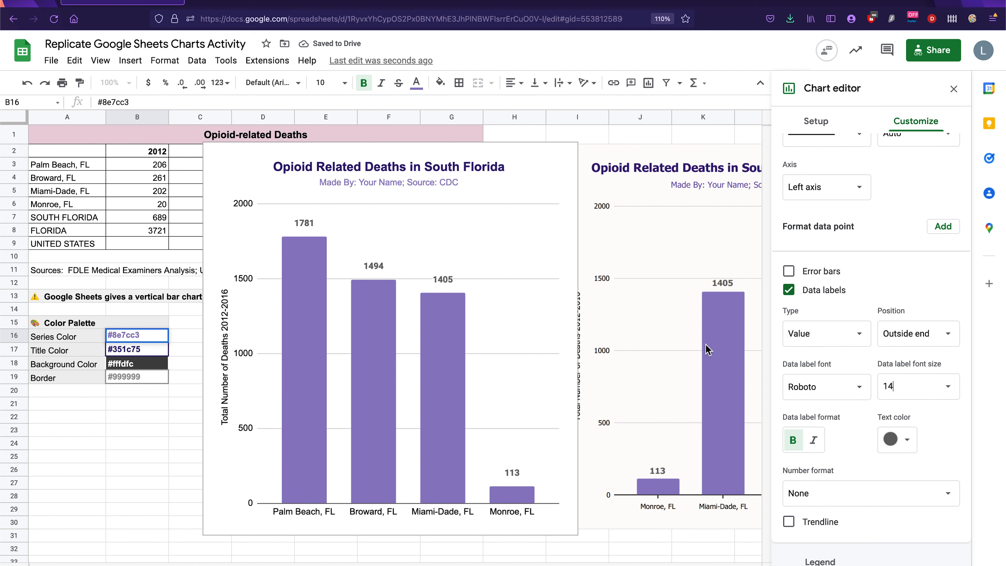
Select only the Miami-Dade data label and move it down closer to the top of its column.
left_click(442, 280)
left_click(450, 281)
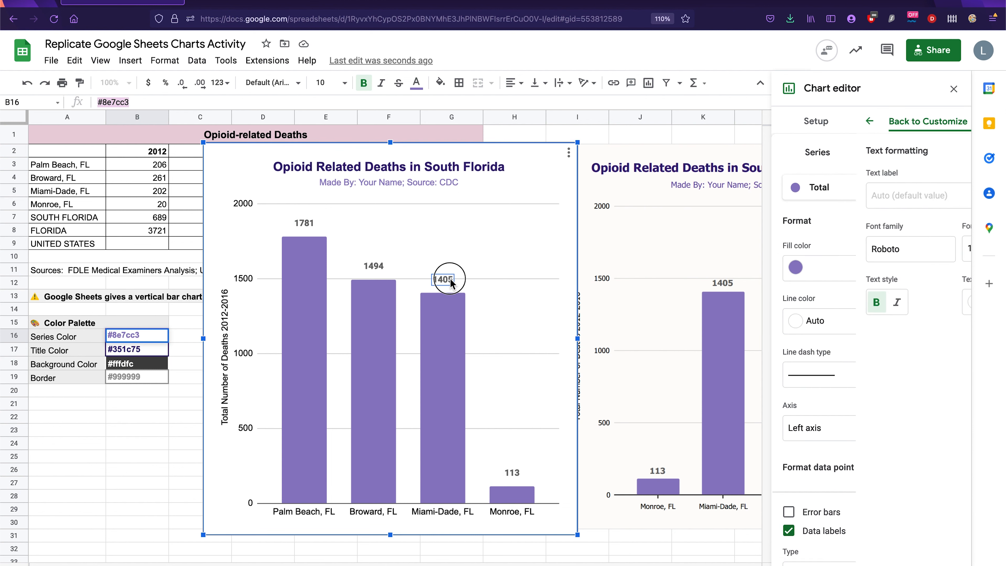
left_click(450, 279)
left_click(470, 273)
left_click(451, 282)
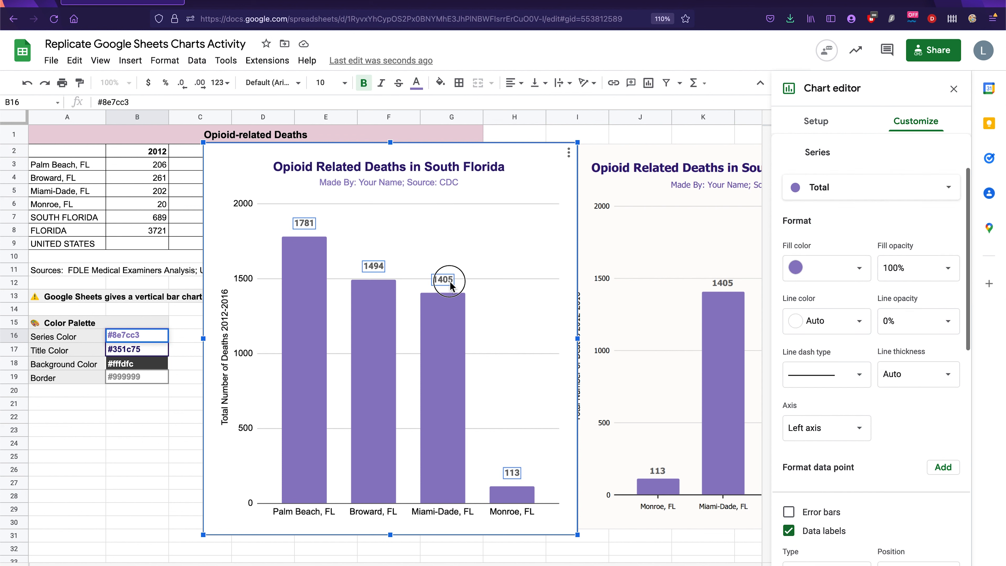
left_click(449, 281)
left_click(472, 273)
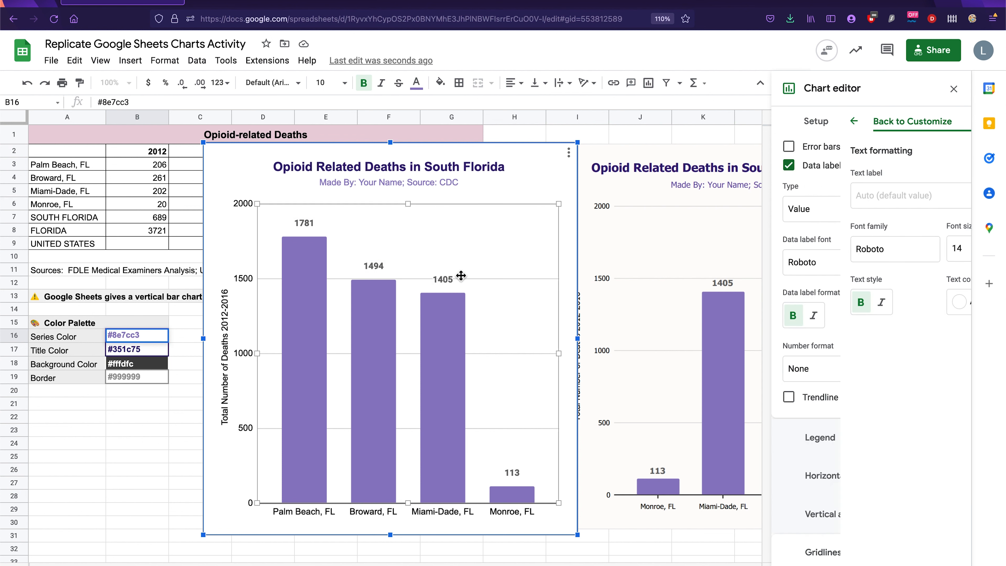
left_click(452, 282)
left_click(452, 282)
left_click(452, 283)
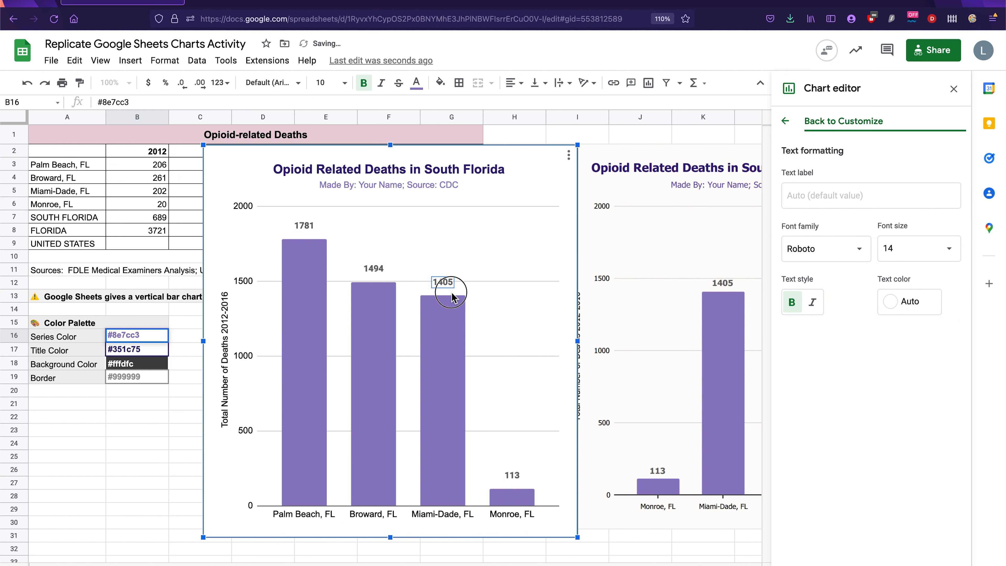
left_click(451, 295)
left_click_drag(451, 294, 450, 289)
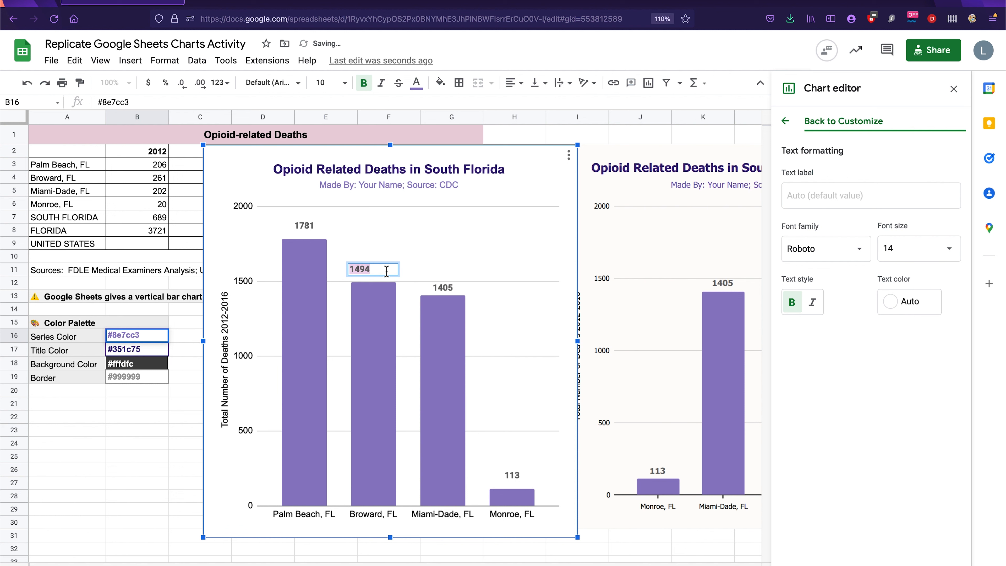
Select only the Broward data label and move it down closer to the top of its column.
left_click(393, 269)
left_click(382, 271)
left_click_drag(382, 271, 383, 279)
left_click(383, 280)
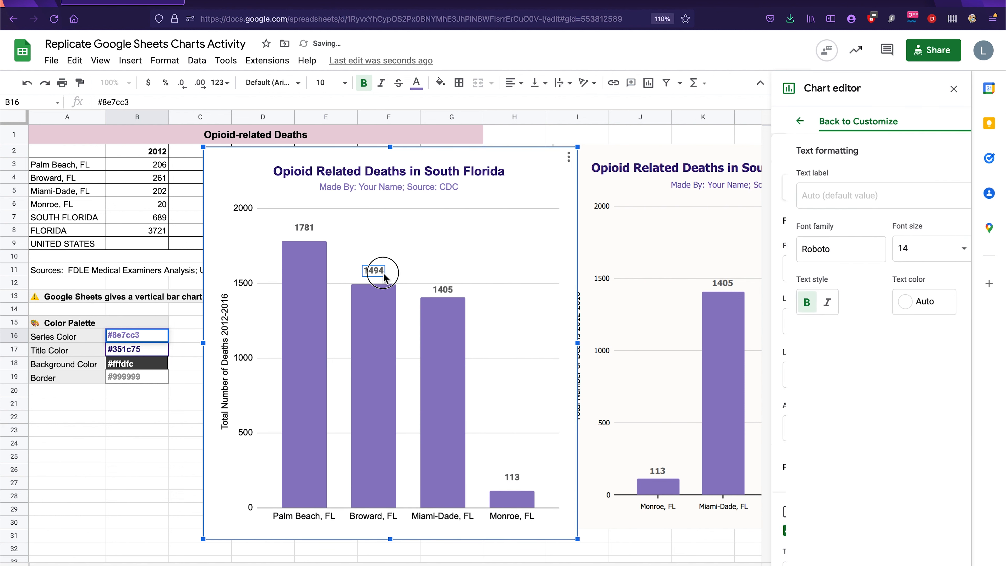
left_click_drag(383, 279, 383, 278)
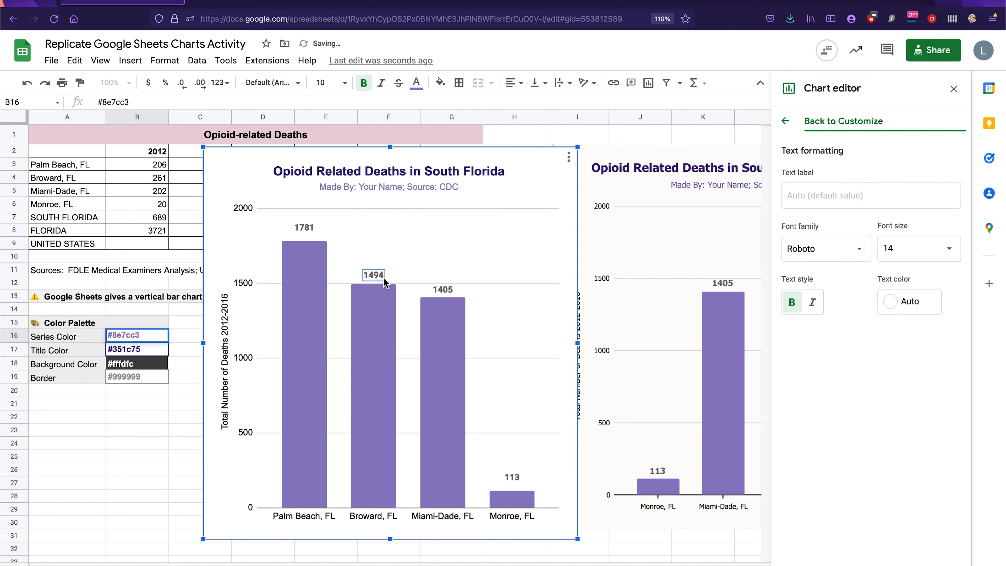
Move the Palm Beach and Monroe data labels down closer to the tops of their columns.
left_click(309, 227)
left_click_drag(308, 228, 310, 237)
left_click(513, 478)
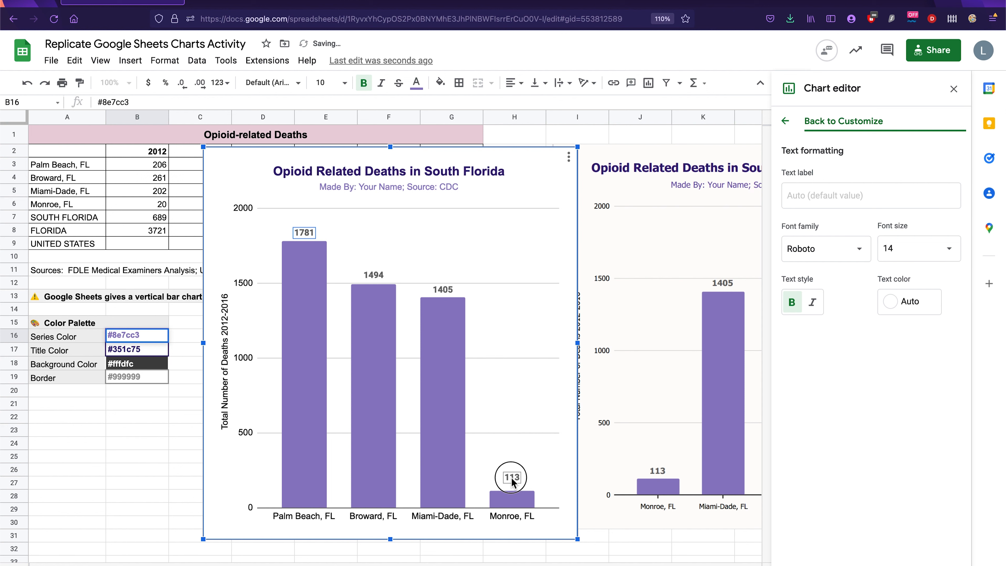
left_click_drag(519, 483, 524, 485)
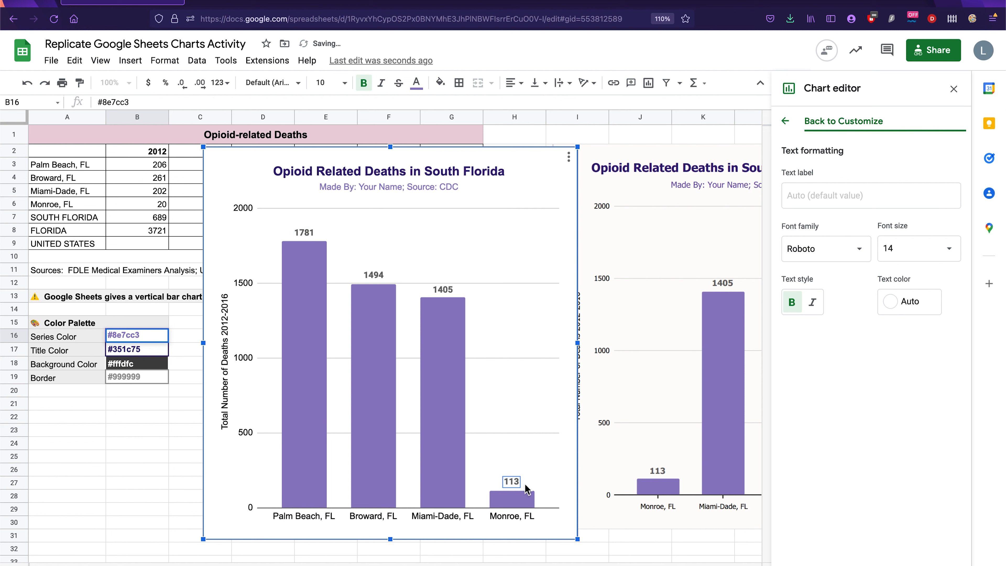
left_click(547, 394)
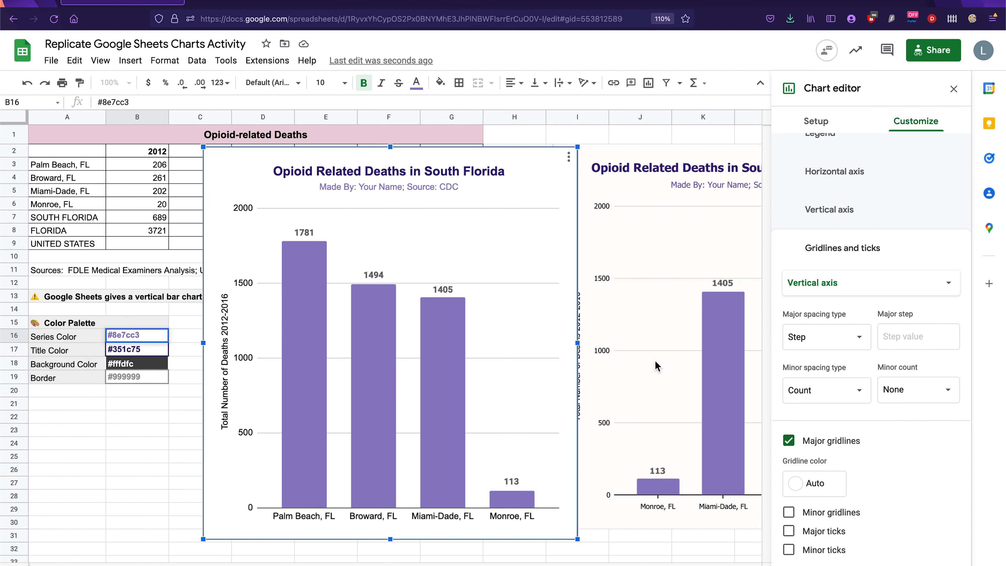
Compare the new chart with the reference chart and reposition it directly beside the reference.
scroll(655, 360, "right", 5)
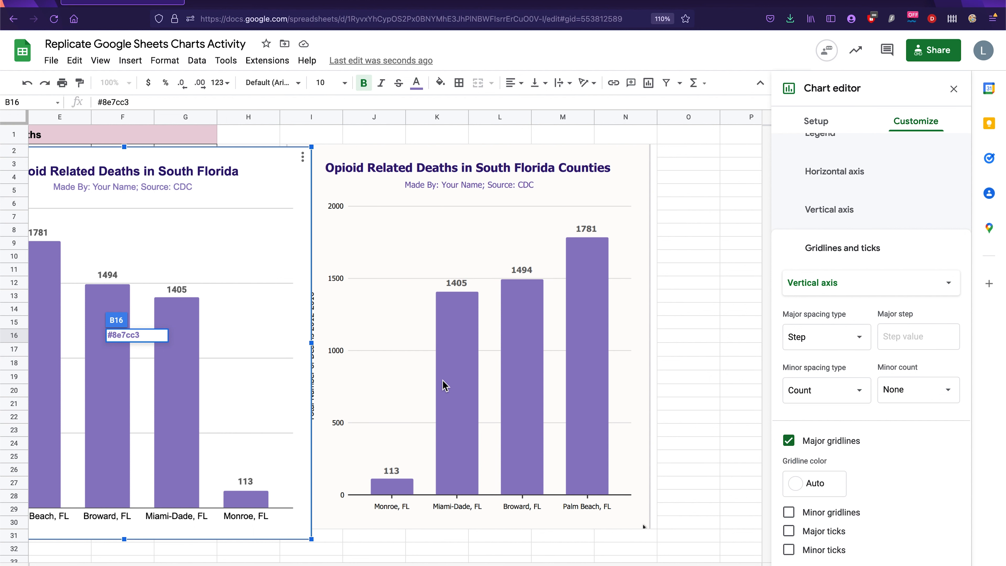
scroll(445, 386, "left", 4)
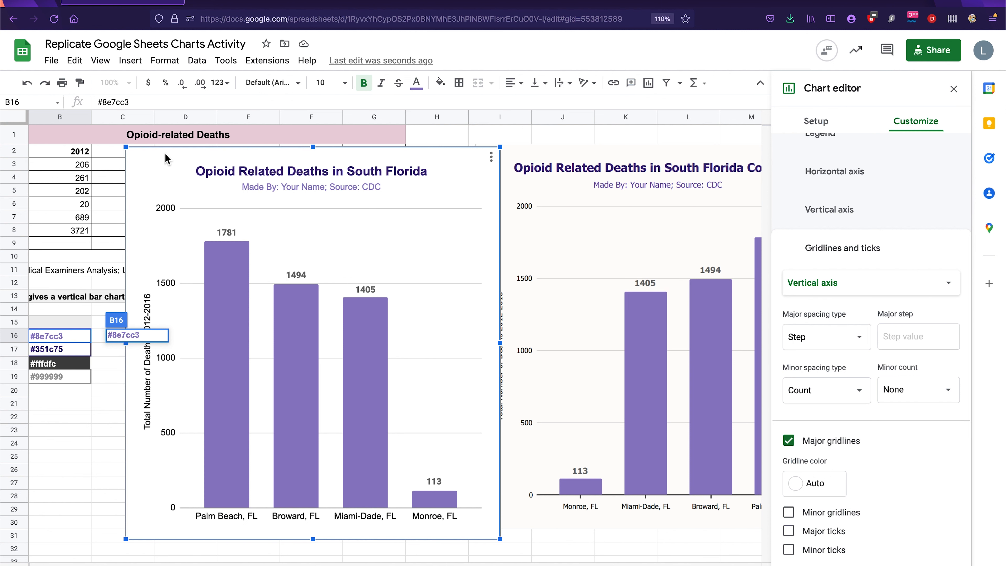
left_click_drag(155, 155, 243, 155)
left_click(152, 390)
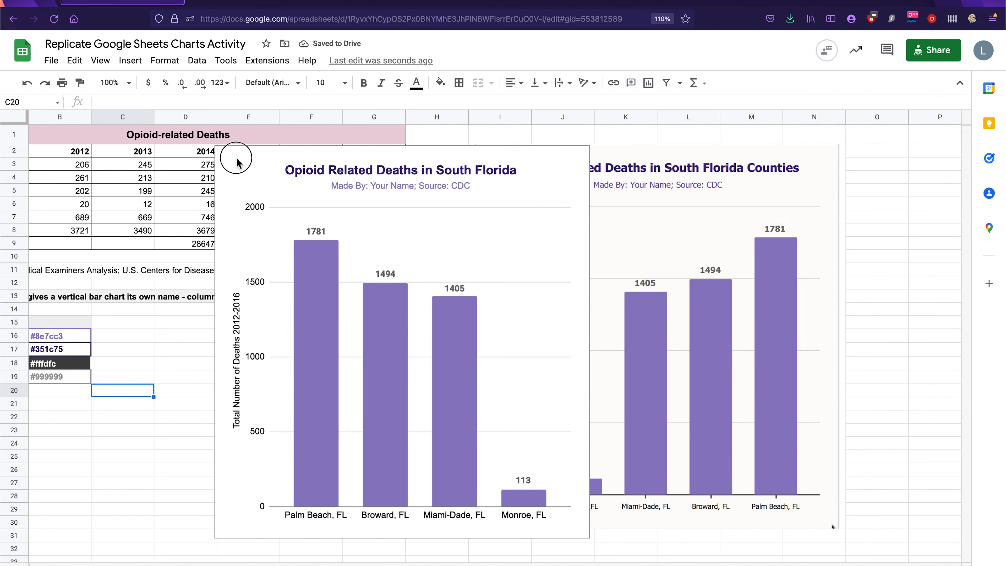
left_click_drag(234, 162, 144, 156)
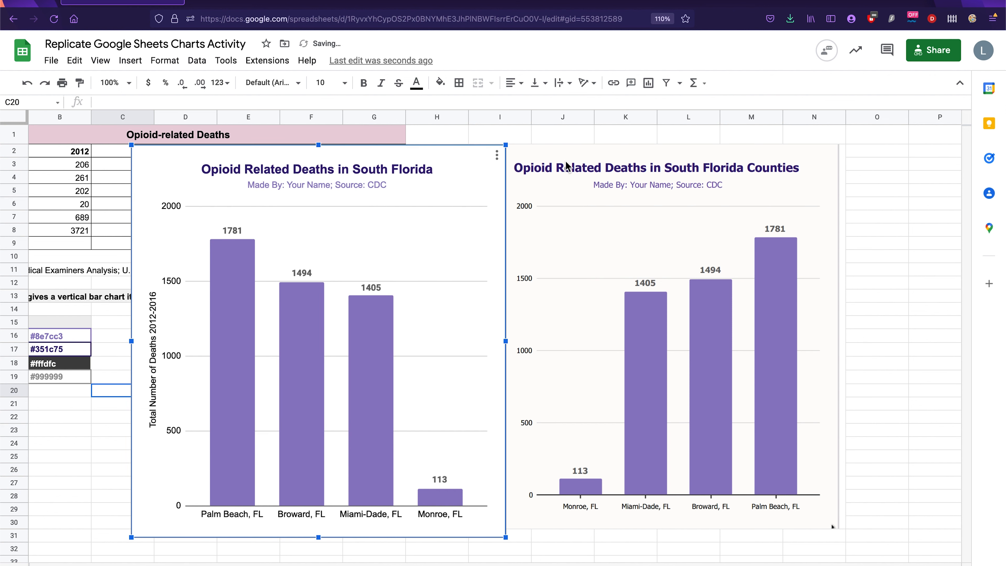
Try reversing the new chart's horizontal axis order, and undo that change.
left_click(497, 154)
left_click(504, 174)
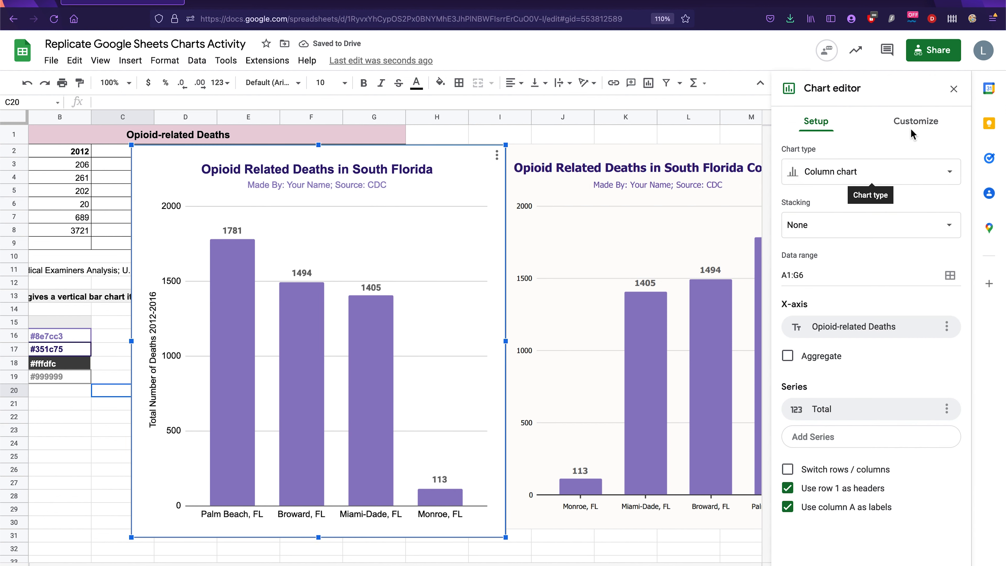
left_click(932, 121)
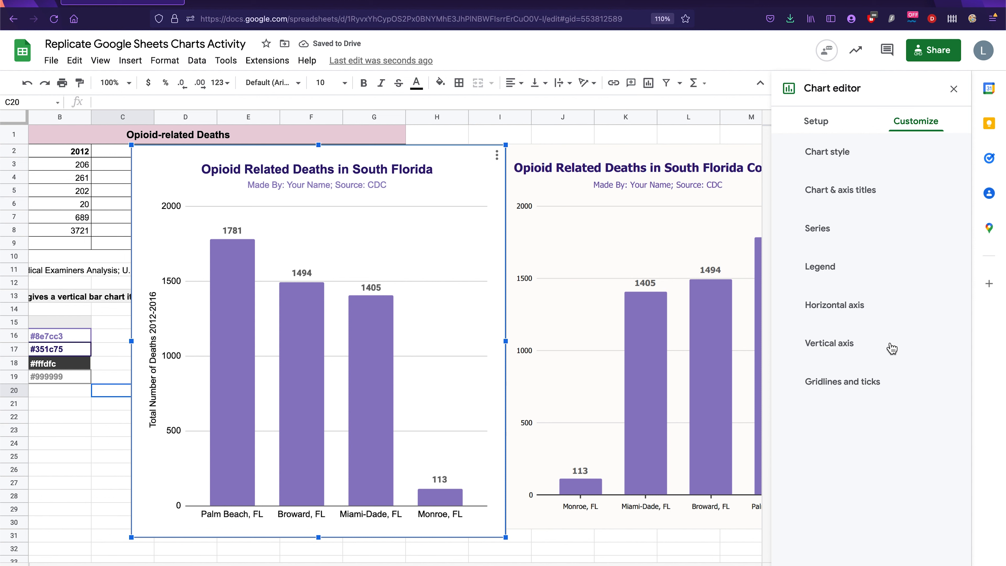
left_click(865, 311)
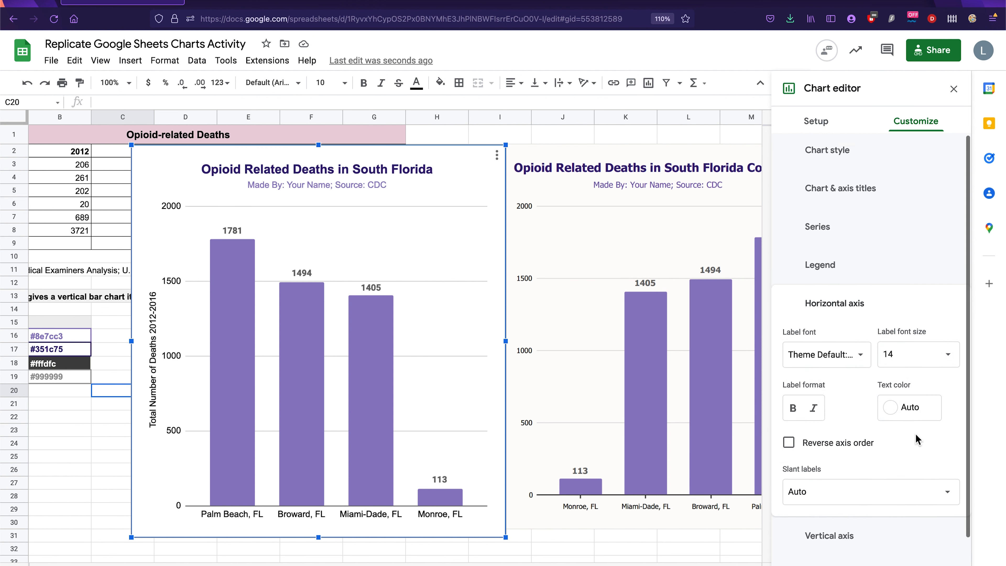
scroll(916, 440, "down", 1)
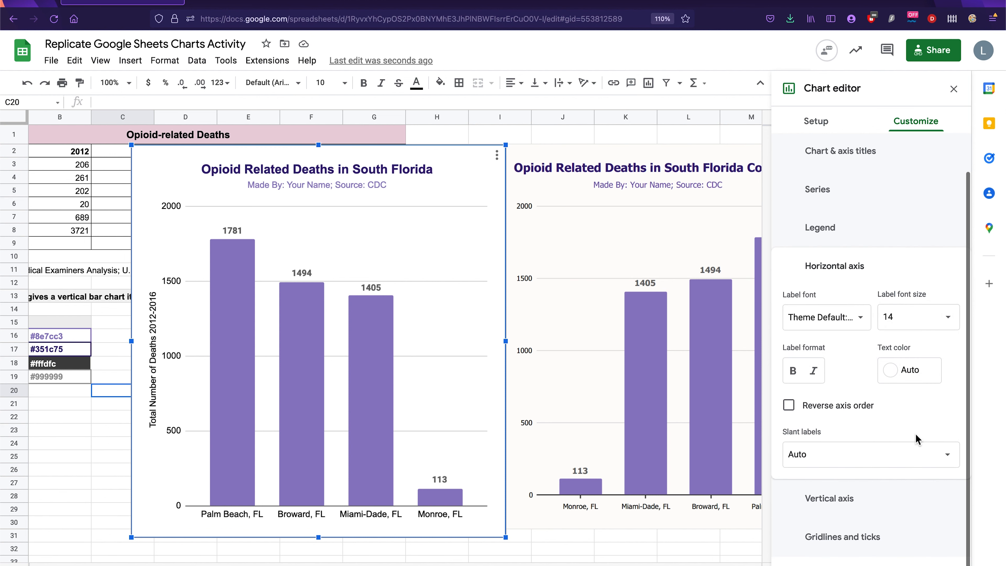
left_click(859, 410)
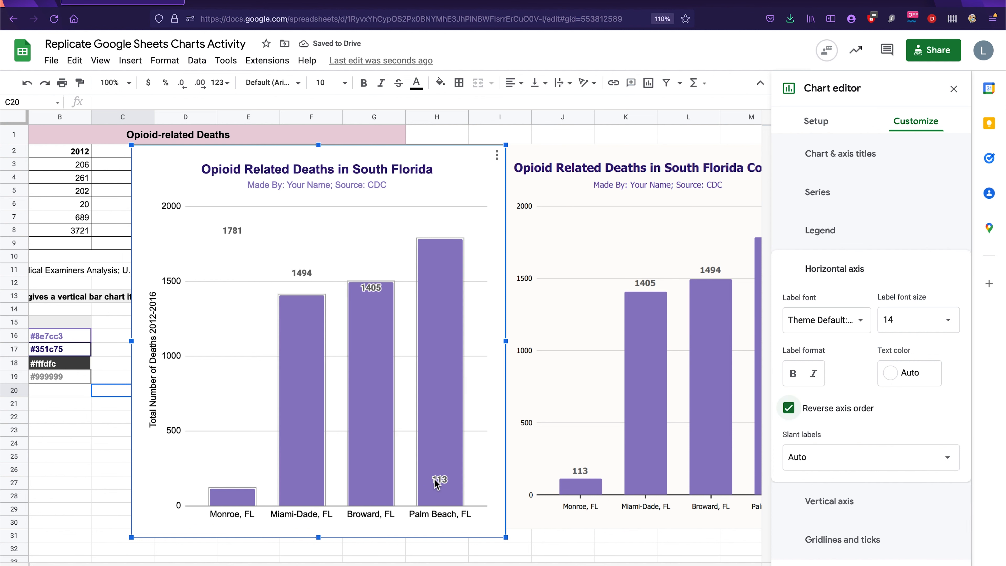
key("ctrl+z")
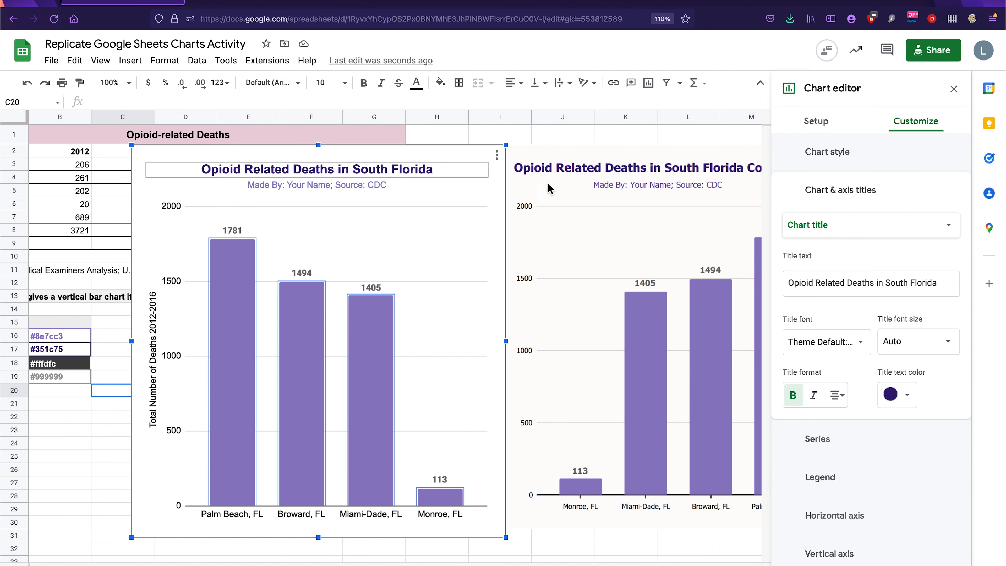
Turn on major ticks for the new chart's horizontal axis and set their position to Outside.
left_click(859, 517)
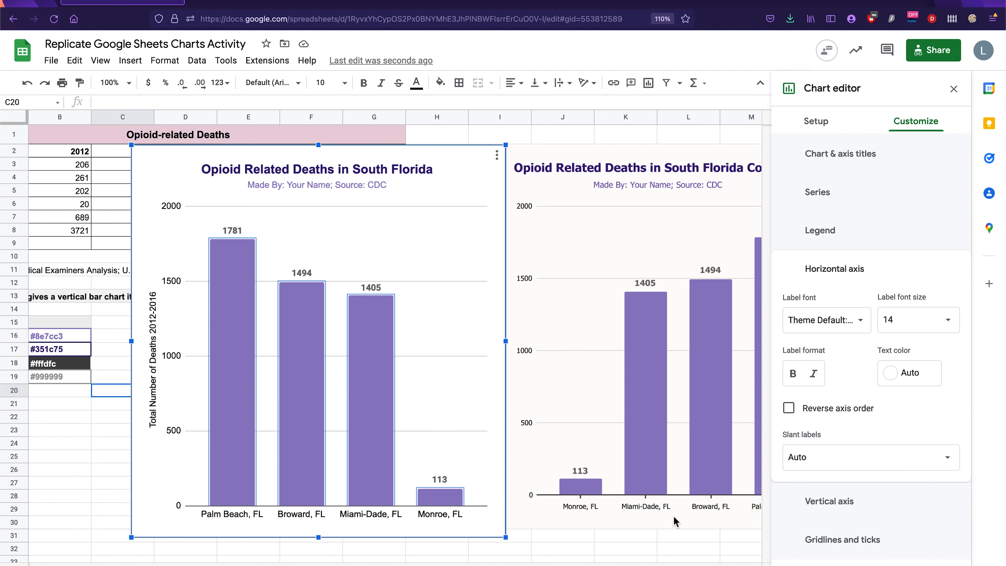
left_click(832, 550)
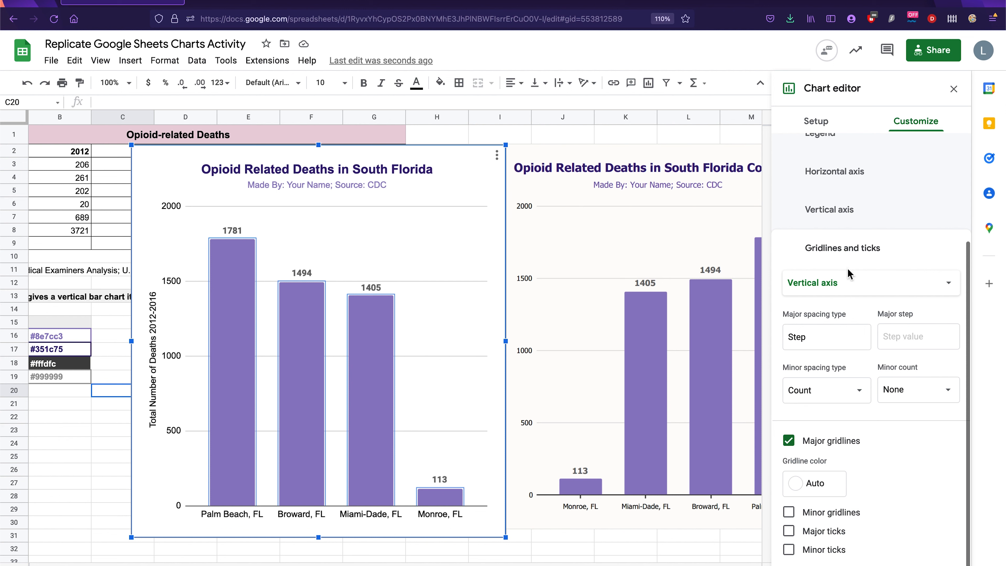
left_click(852, 282)
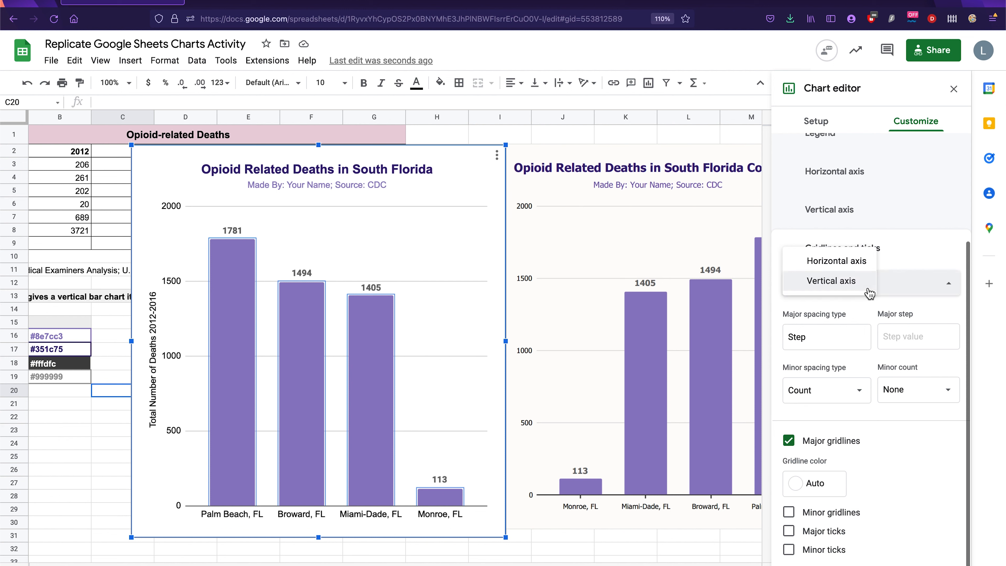
left_click(838, 260)
left_click(808, 454)
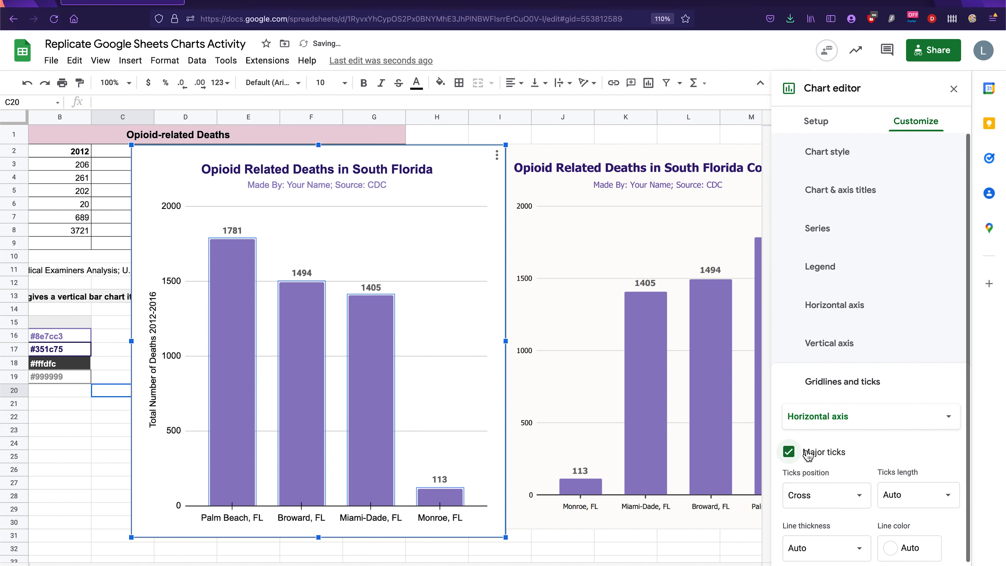
scroll(890, 455, "down", 1)
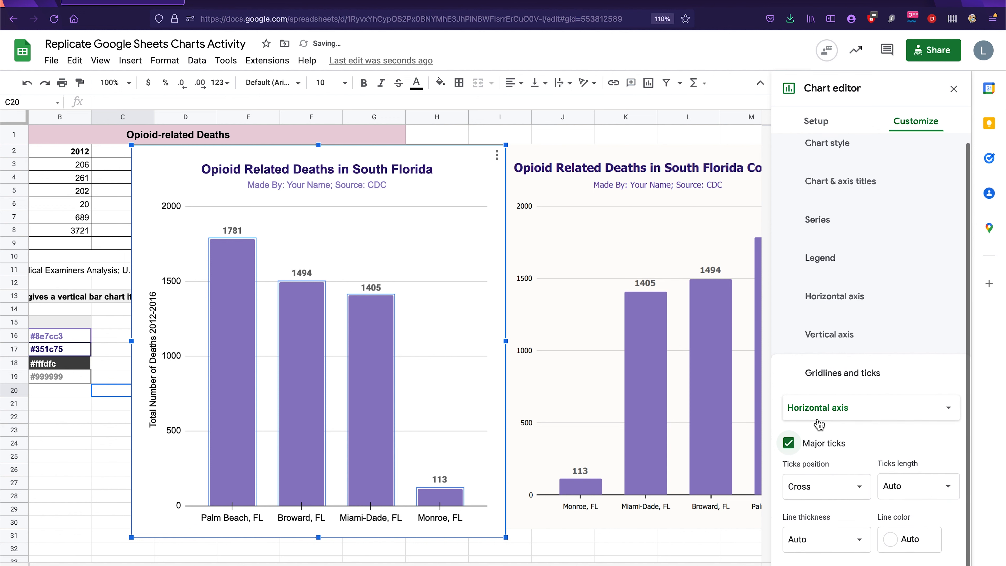
left_click(853, 502)
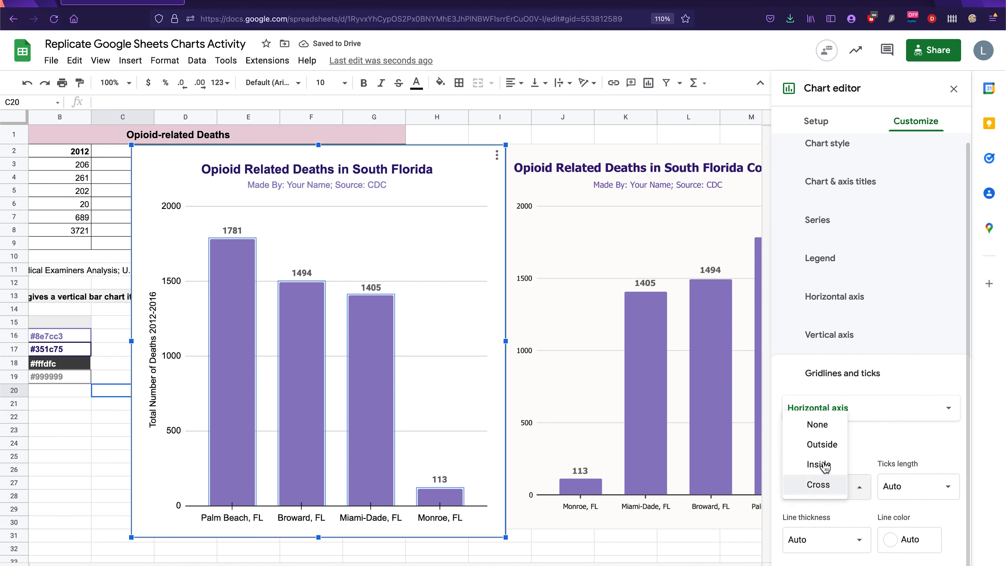
left_click(828, 446)
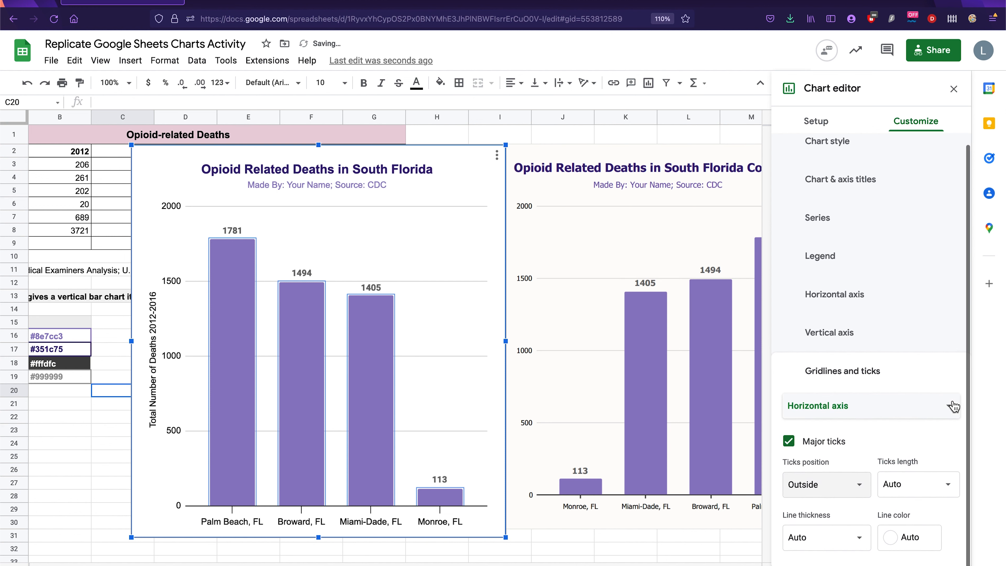
Set the horizontal axis ticks to a length of 6px and a line thickness of 2px.
left_click(952, 486)
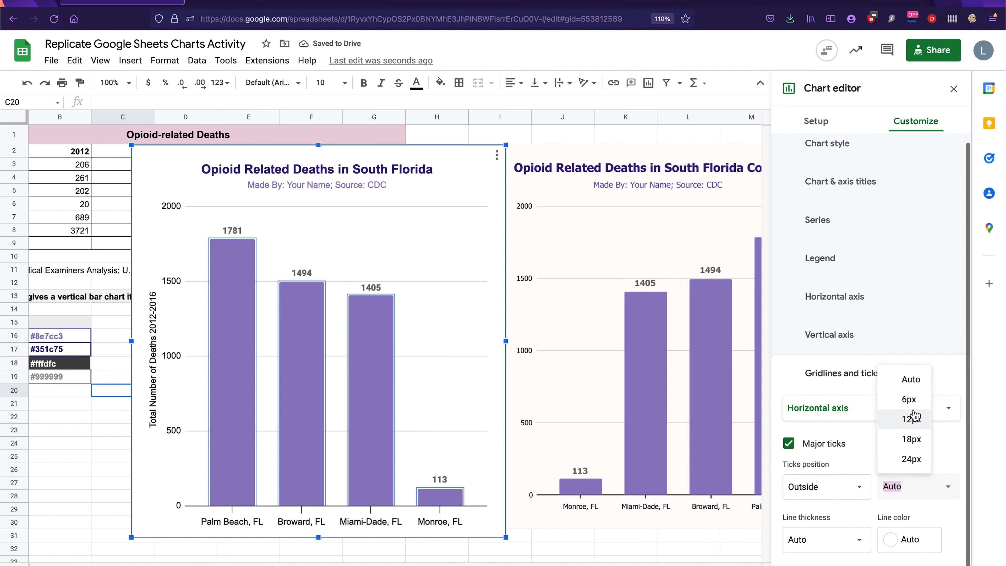
left_click(909, 402)
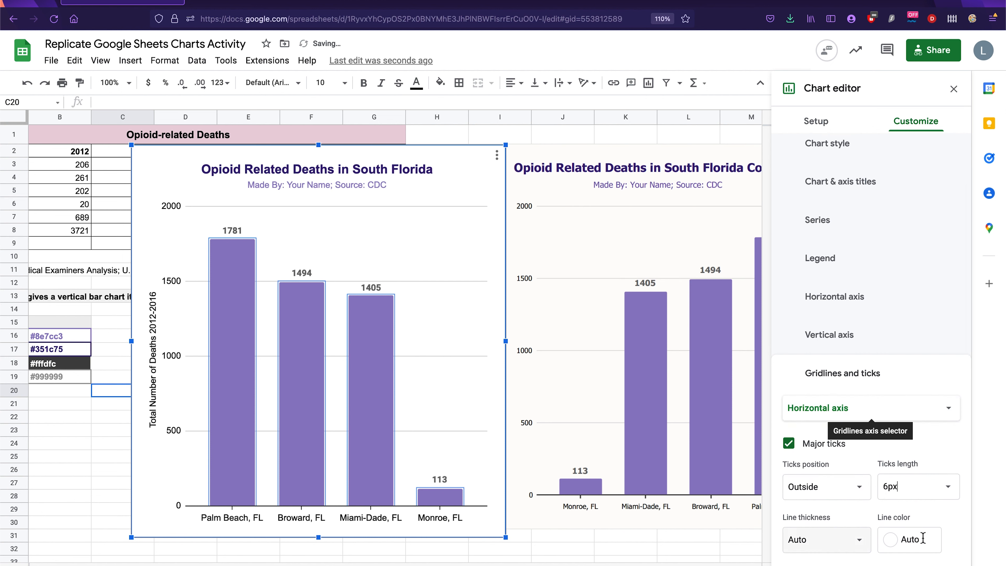
left_click(857, 541)
left_click(816, 474)
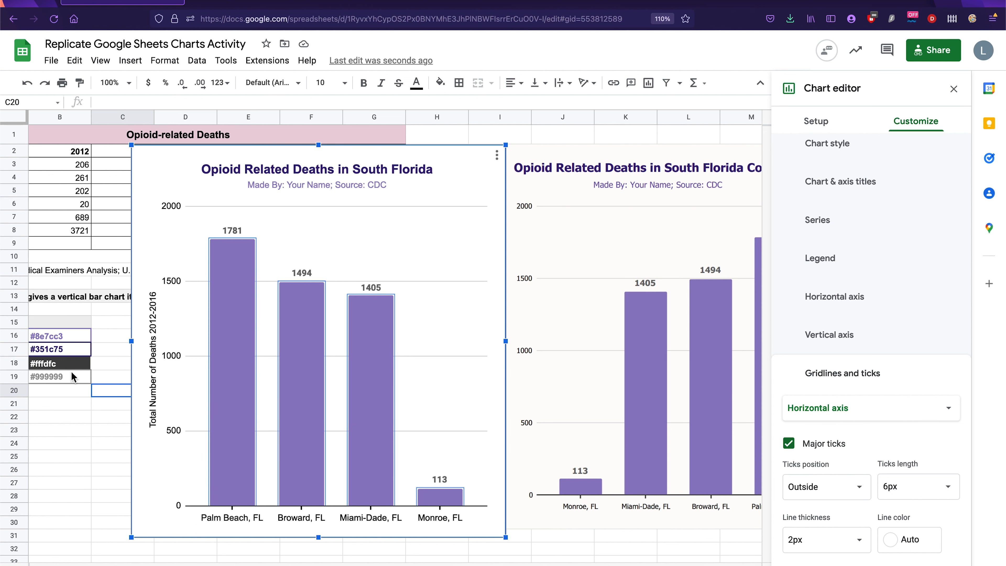
Select the background color hex code fffdfc in palette cell B18 for copying.
scroll(95, 389, "left", 2)
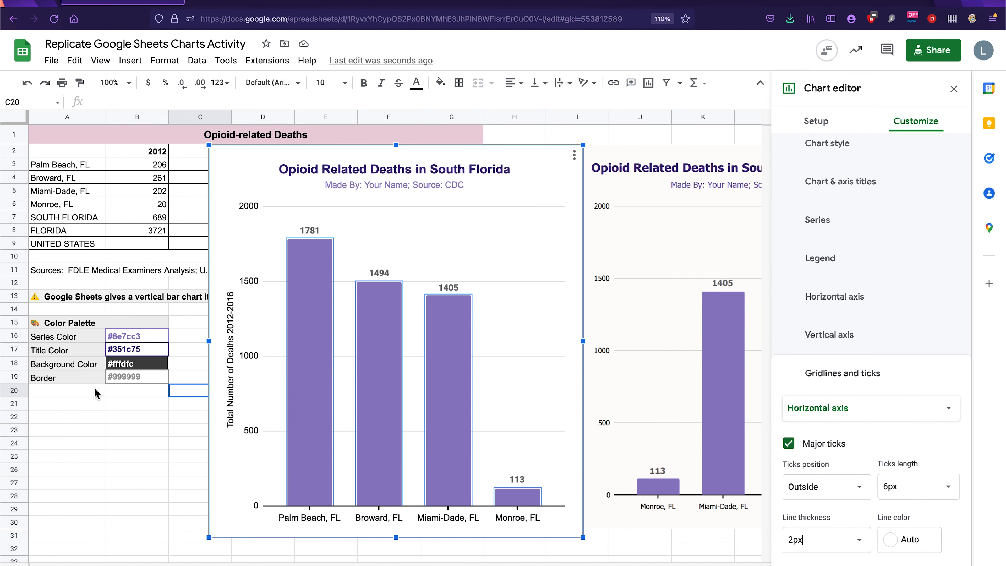
left_click(133, 366)
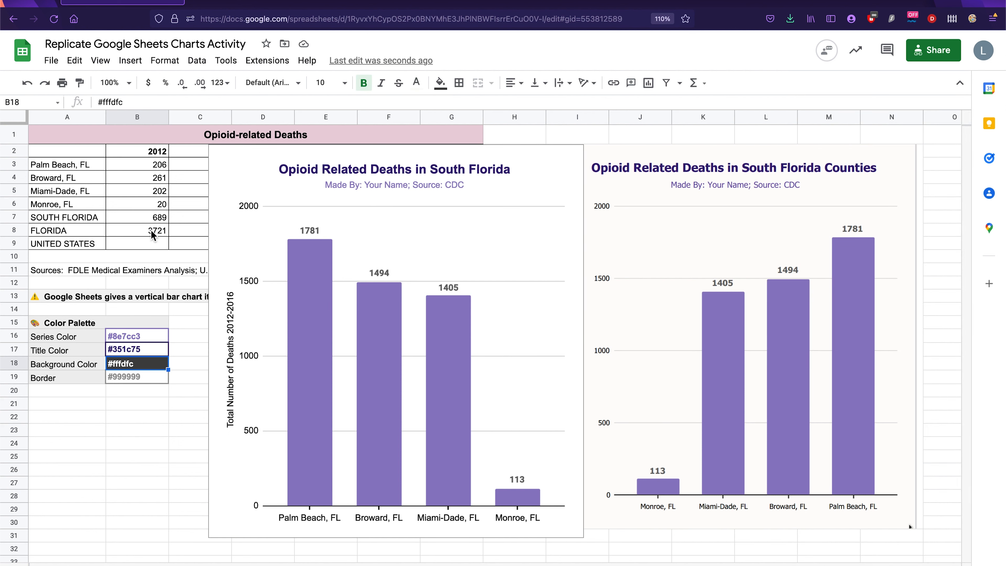
double_click(111, 102)
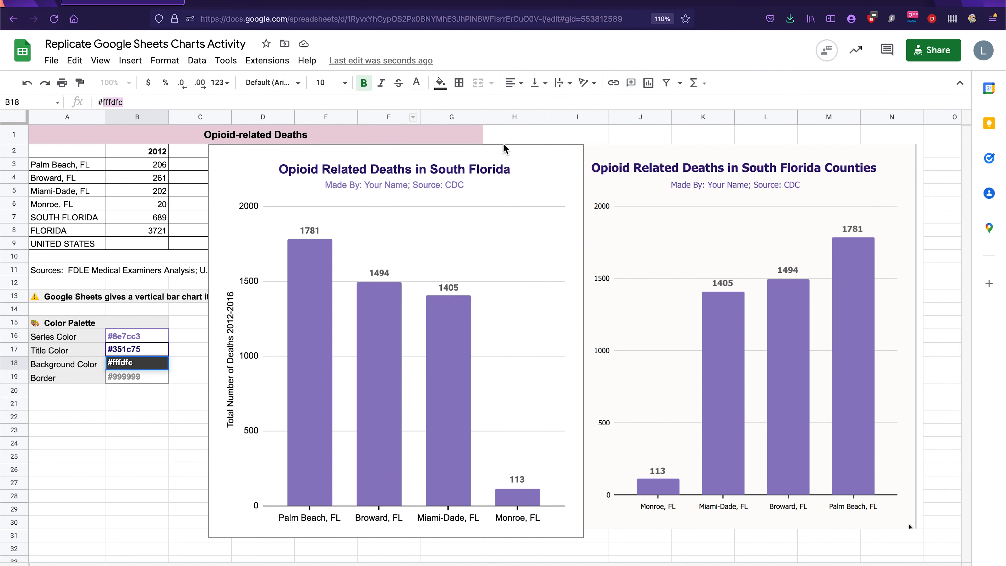
Set the new column chart's background to the custom color #fffdfc.
left_click(556, 167)
left_click(575, 156)
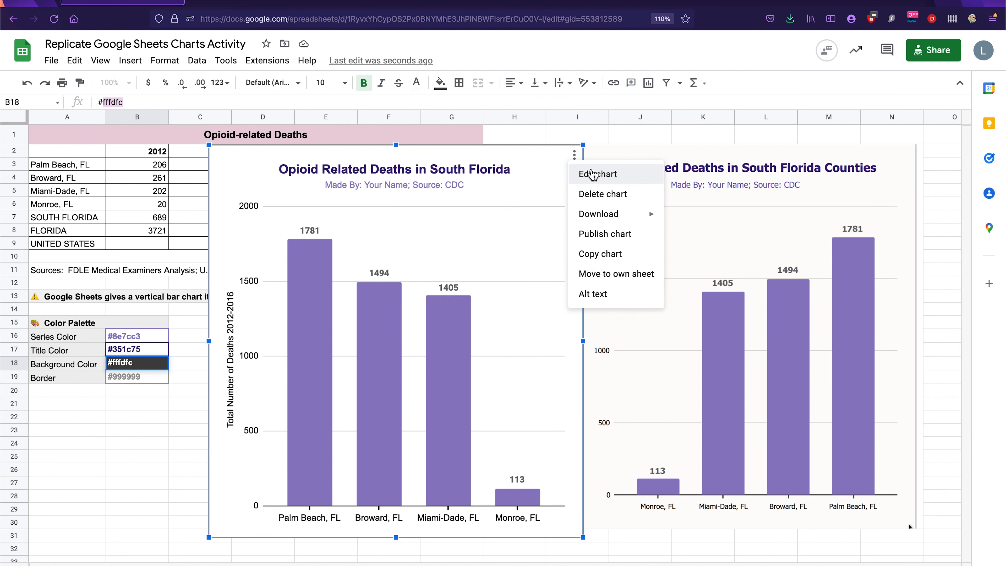
left_click(587, 174)
left_click(910, 132)
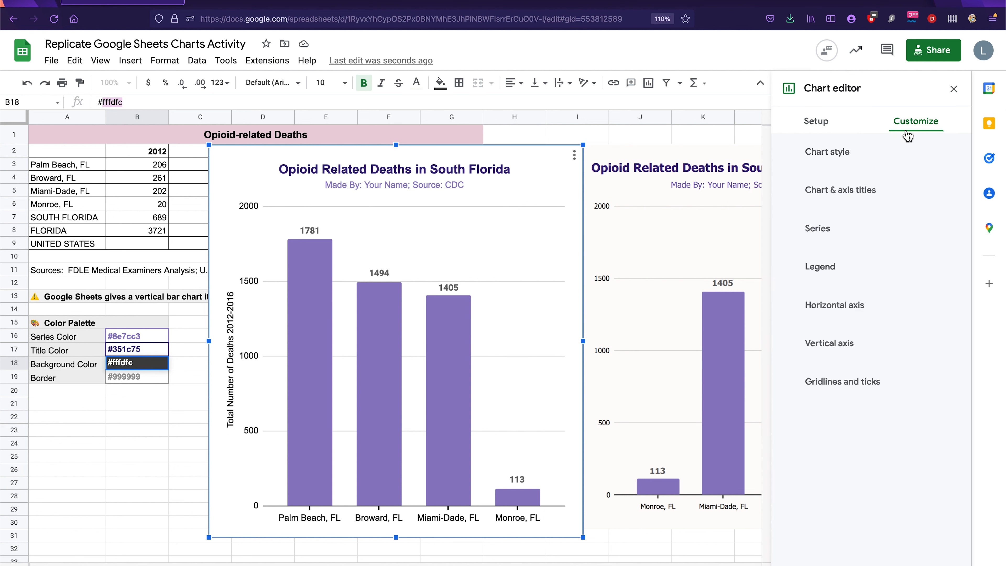
left_click(808, 159)
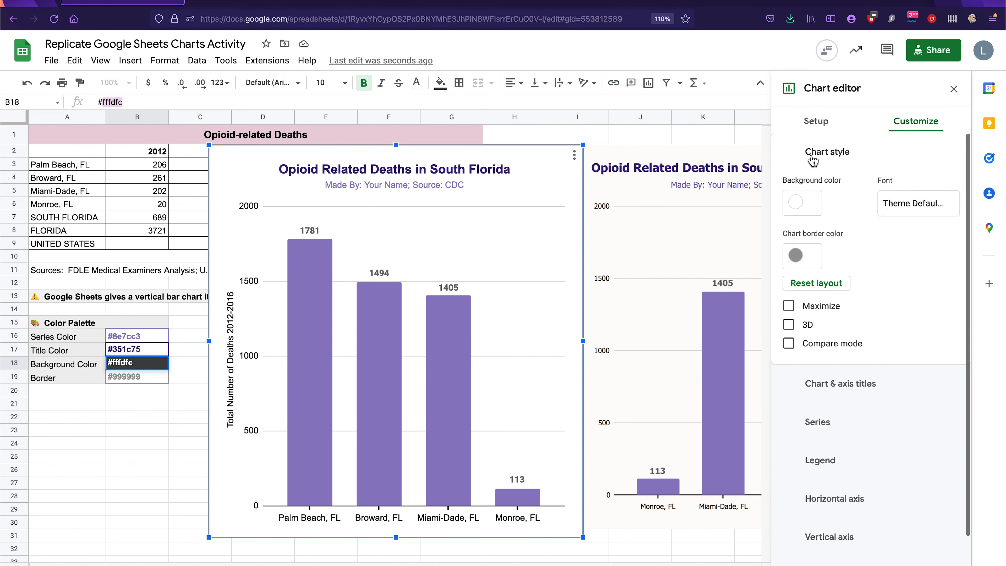
left_click(804, 198)
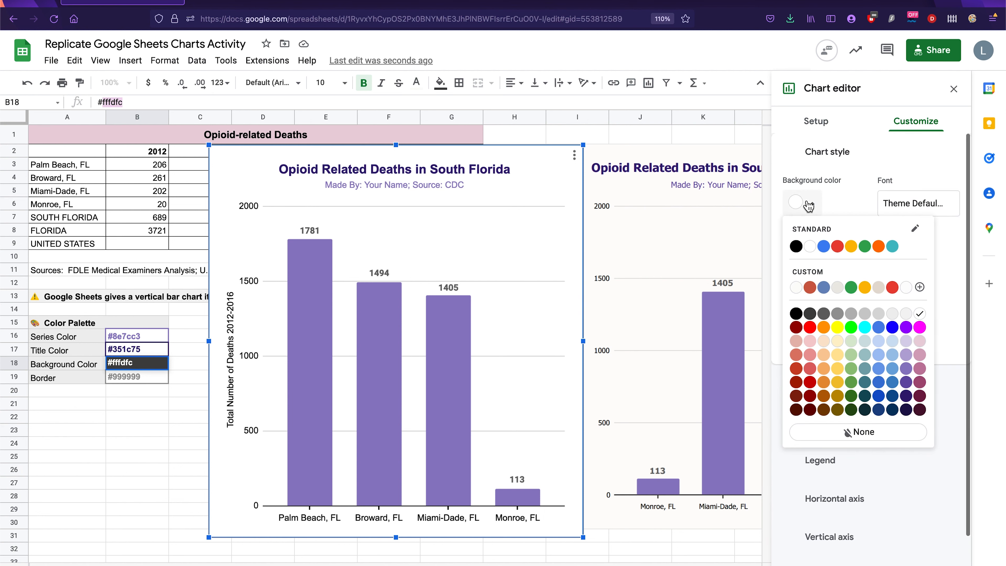
left_click(928, 293)
triple_click(516, 232)
type("fffdfc")
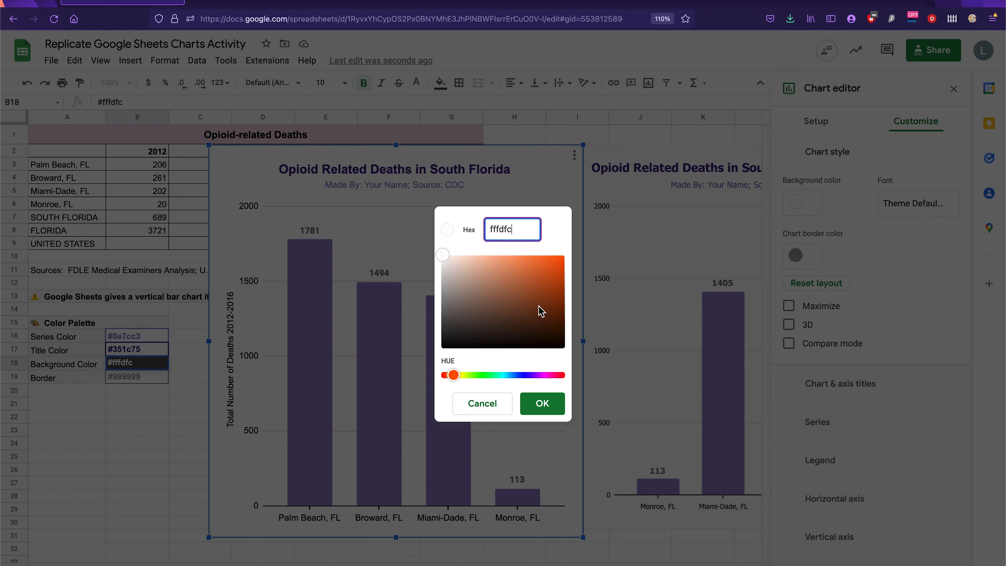
left_click(487, 229)
type("#")
left_click(552, 414)
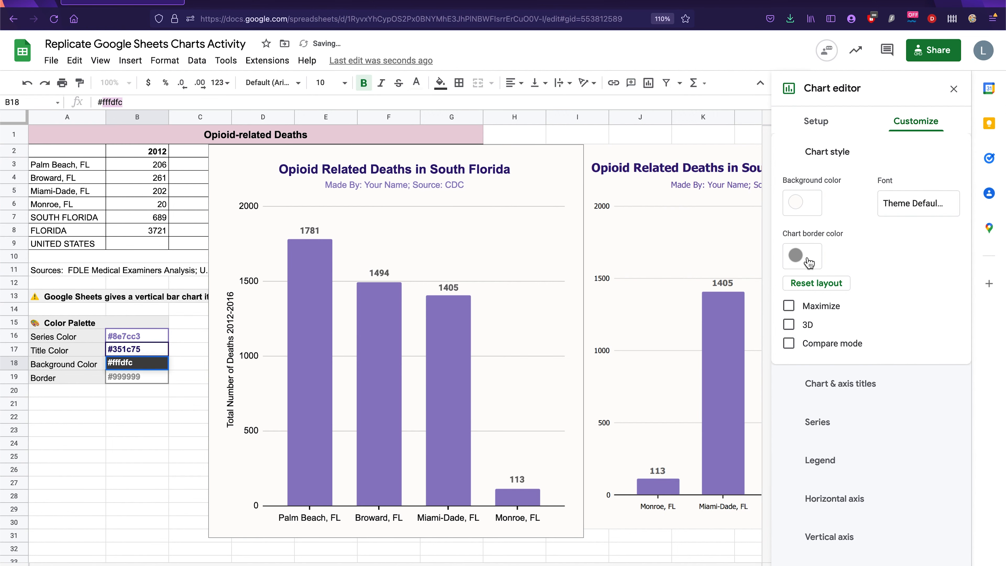
Set the new column chart's border to the custom color #999999.
left_click(808, 258)
left_click(796, 353)
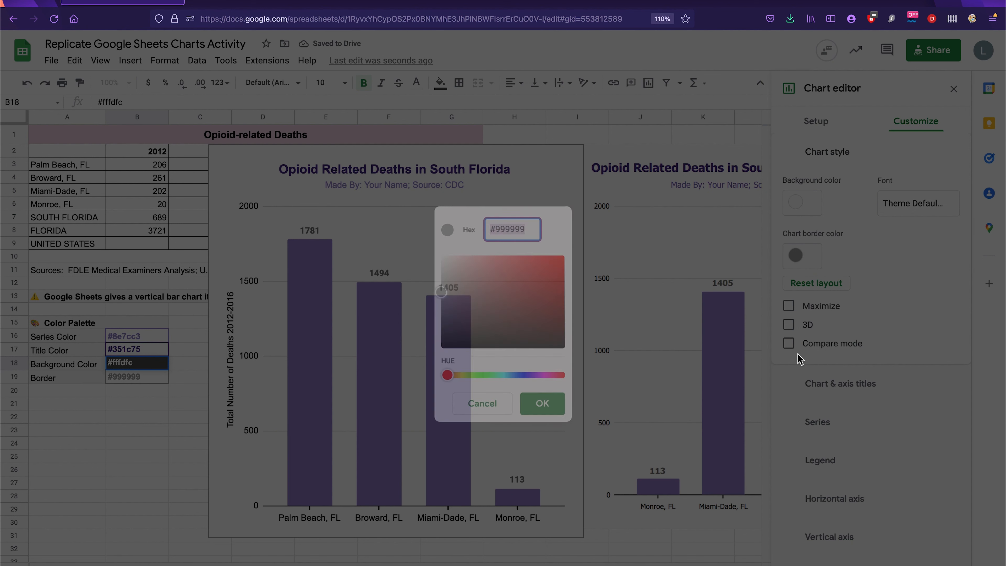
left_click(539, 402)
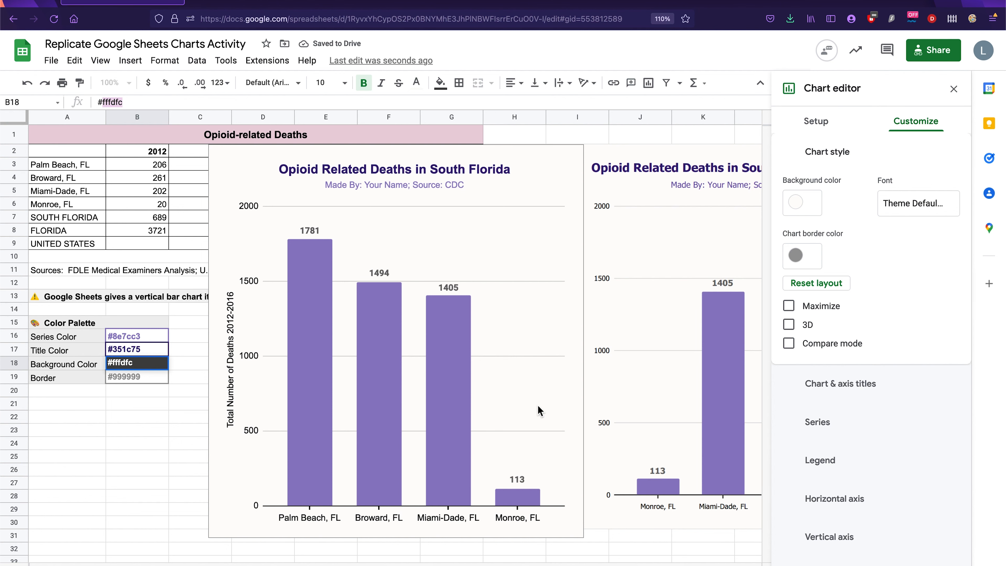
Try the Wide font on the new column chart, and restore the Theme Default font.
left_click(920, 210)
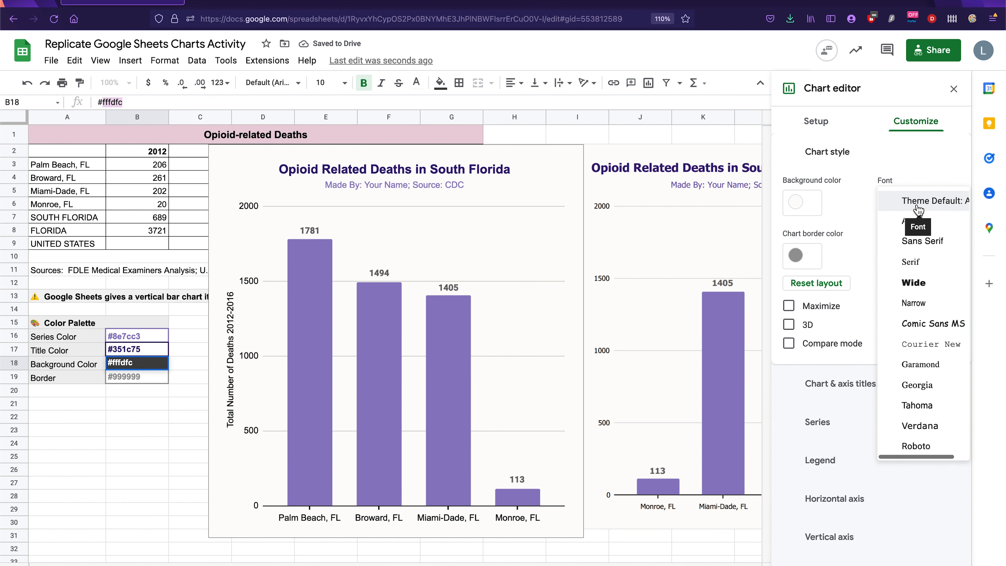
left_click(915, 283)
left_click(902, 201)
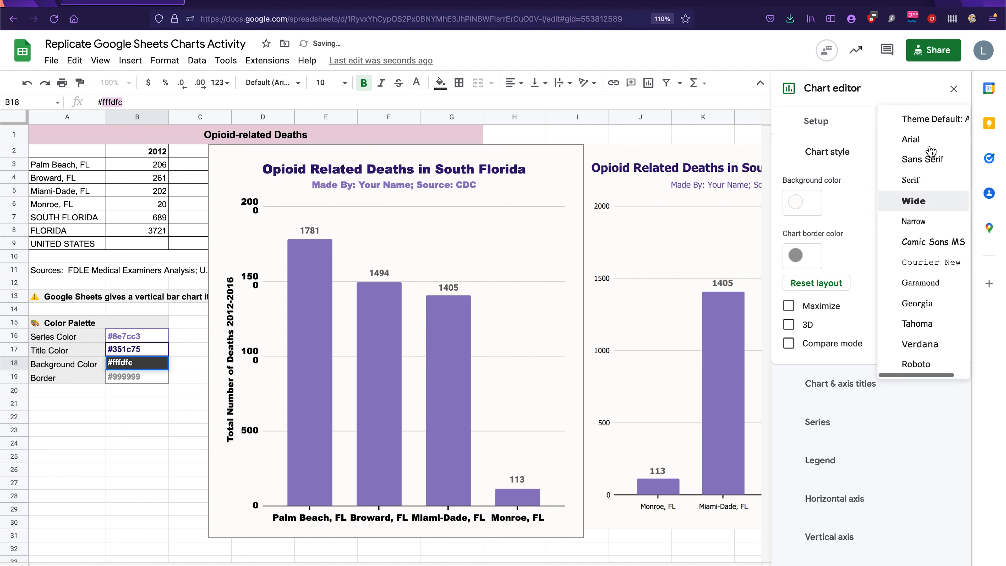
left_click(935, 119)
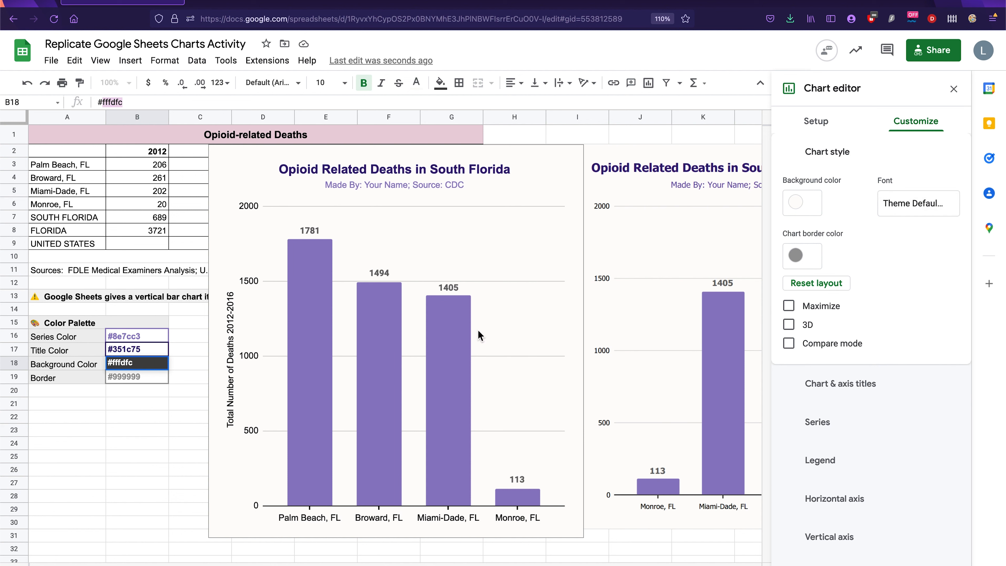
Move the finished column chart over the reference chart, clear of the data table, and switch to the student debt pie chart sheet.
left_click(460, 340)
left_click(92, 549)
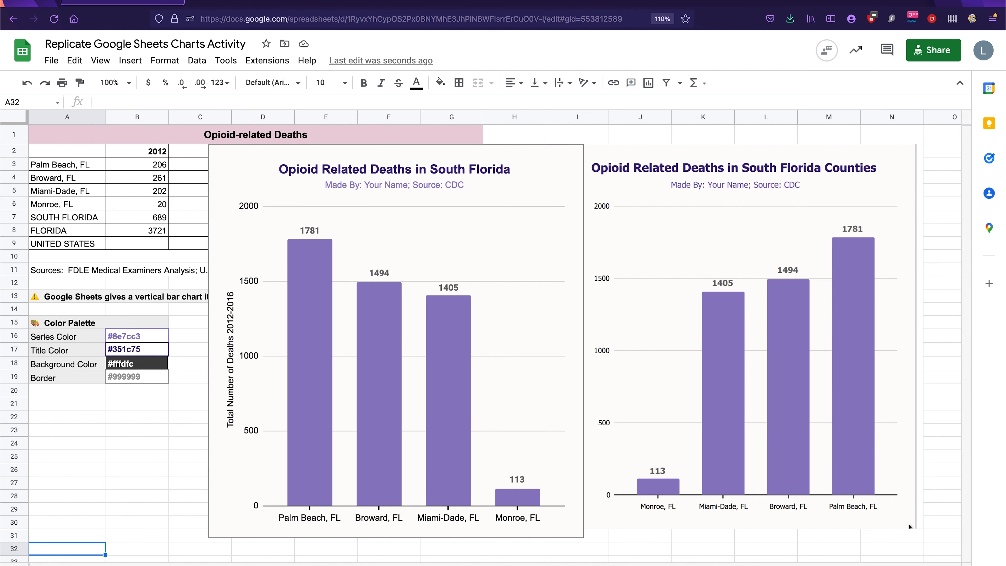
left_click(509, 189)
left_click_drag(509, 188, 861, 185)
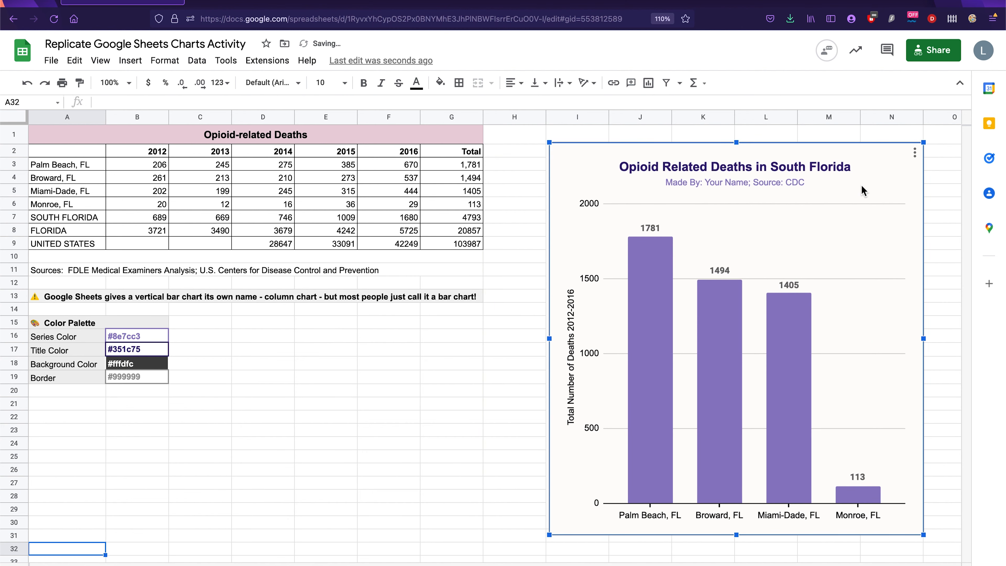
left_click(402, 500)
left_click(192, 565)
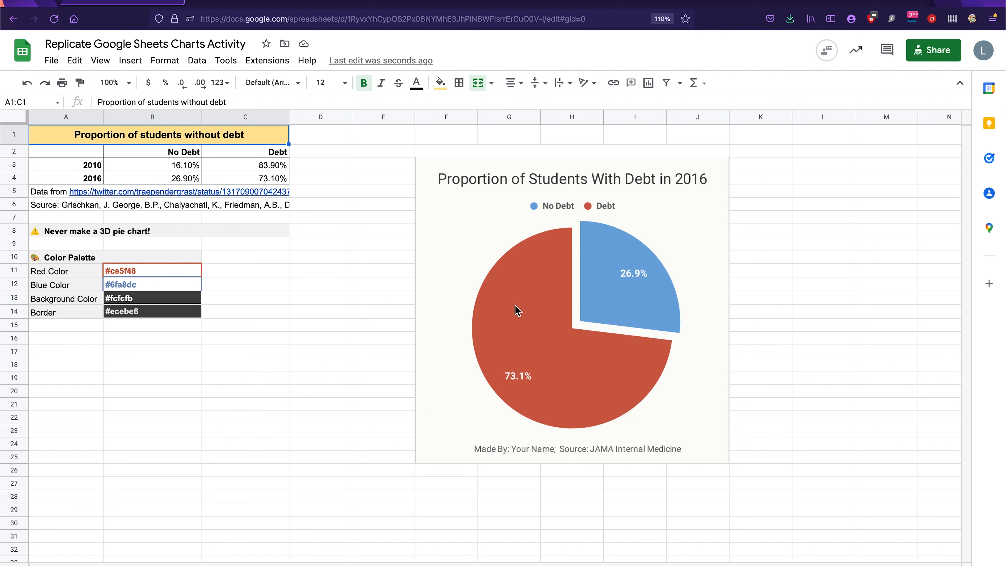
Examine the reference pie chart and the 2010 and 2016 rows of the student debt table.
left_click(351, 304)
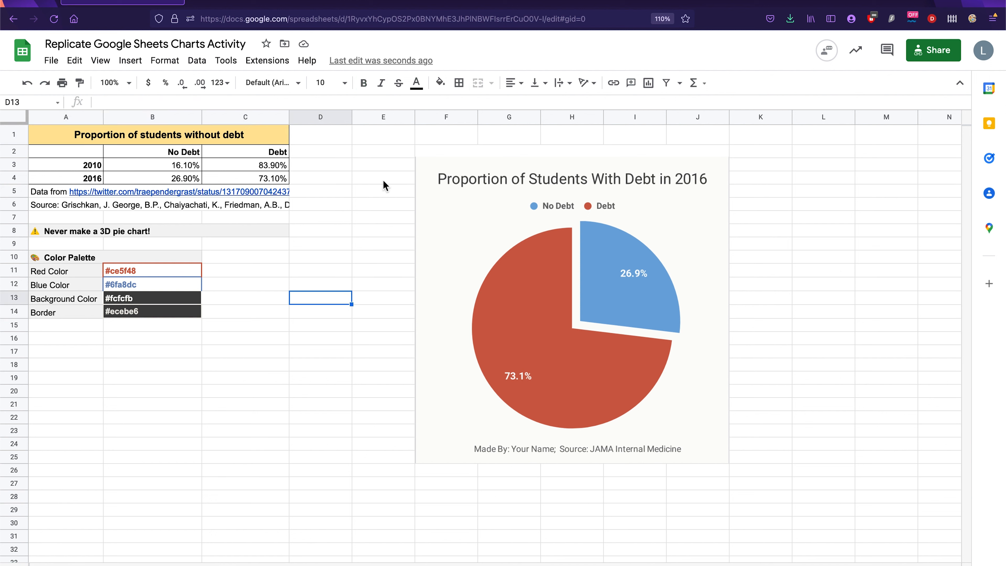
left_click(347, 178)
left_click(448, 150)
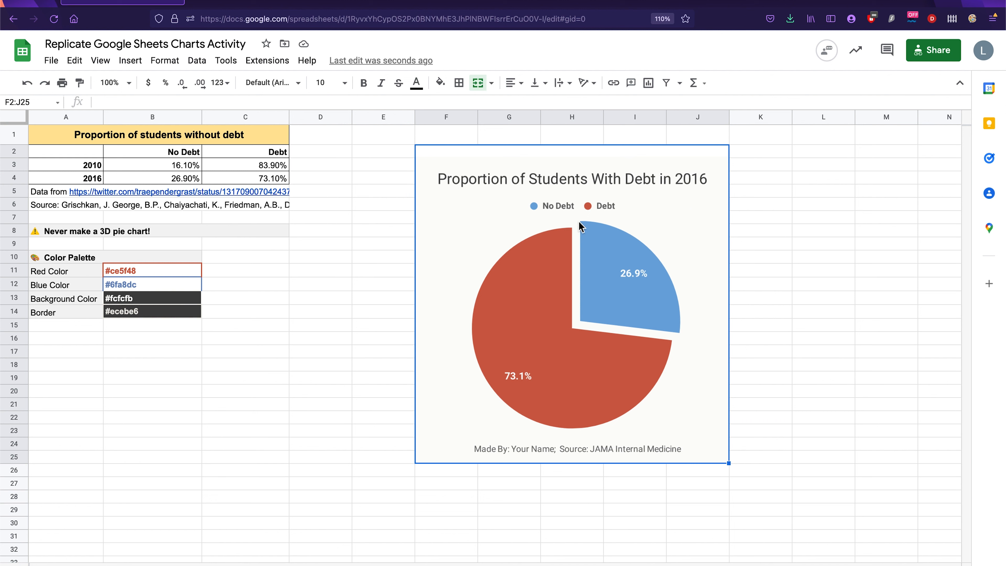
left_click(180, 168)
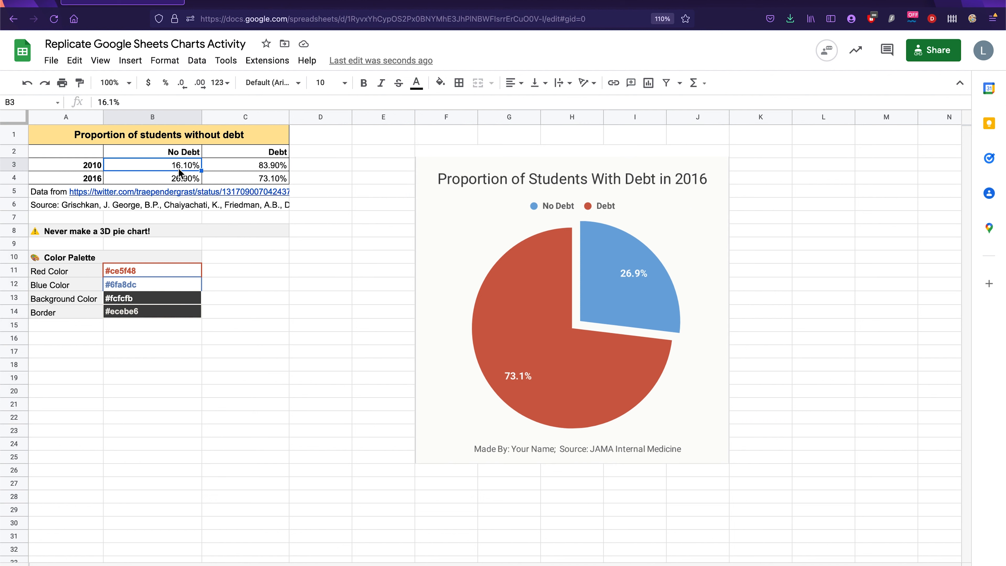
left_click_drag(75, 165, 279, 167)
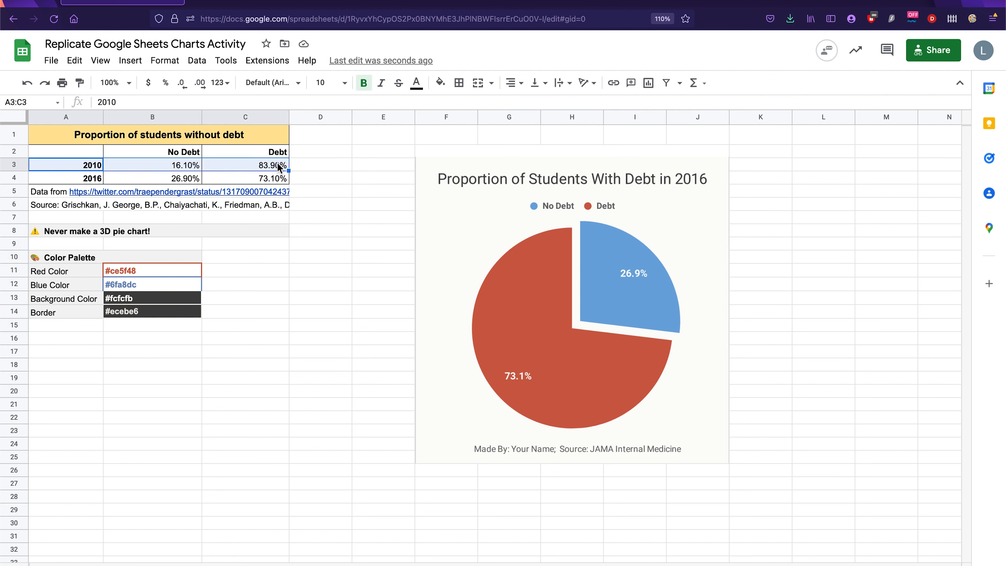
left_click_drag(90, 183, 246, 185)
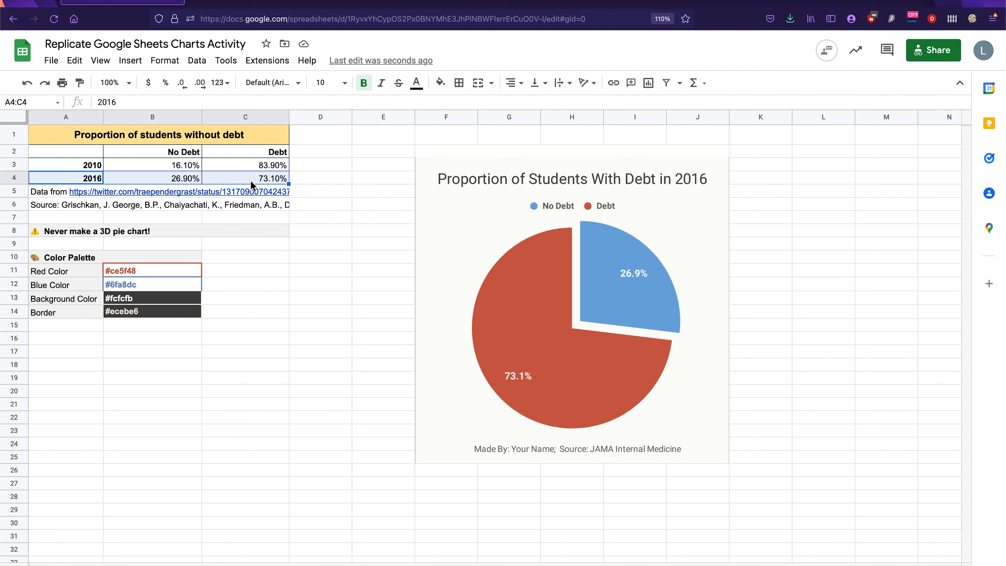
left_click(362, 151)
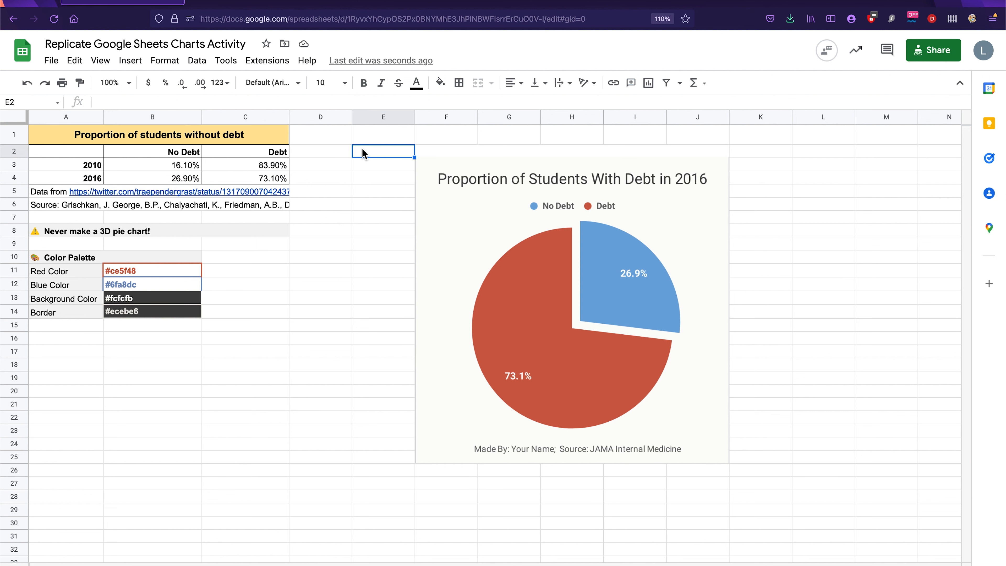
left_click(335, 142)
left_click(365, 142)
left_click(338, 143)
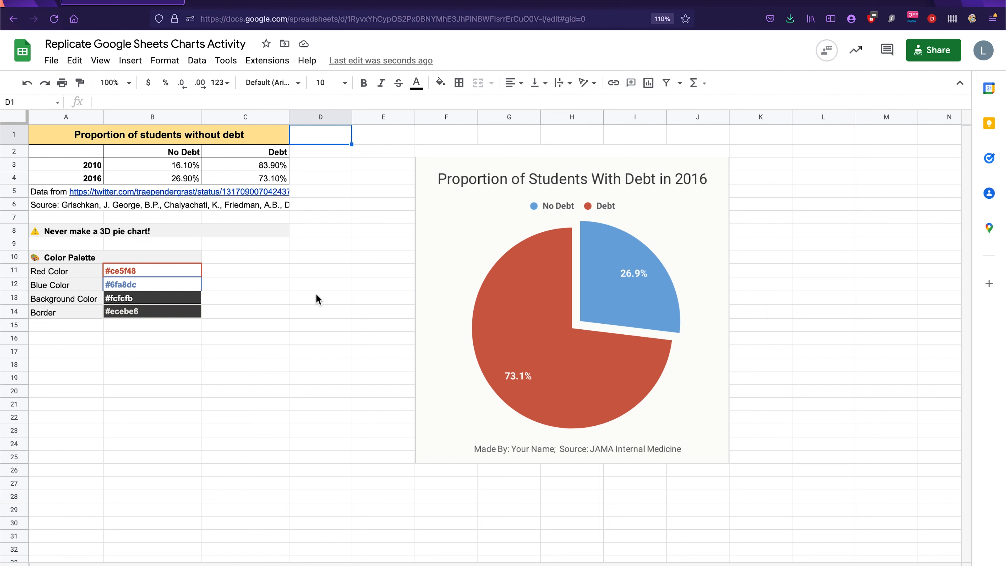
Enter the labels No Debt in cell A17 and Debt in cell A18.
left_click(73, 356)
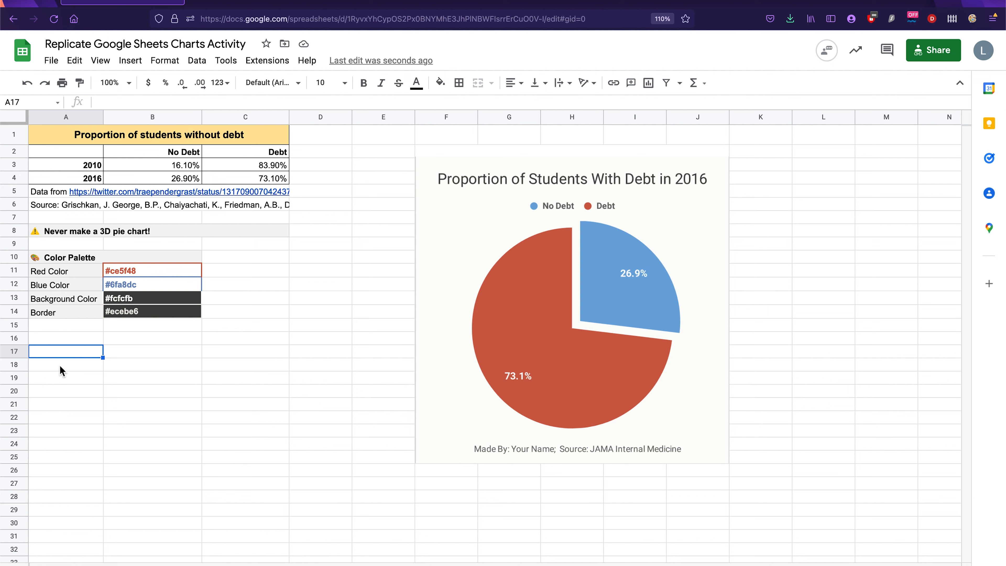
type("No Debt")
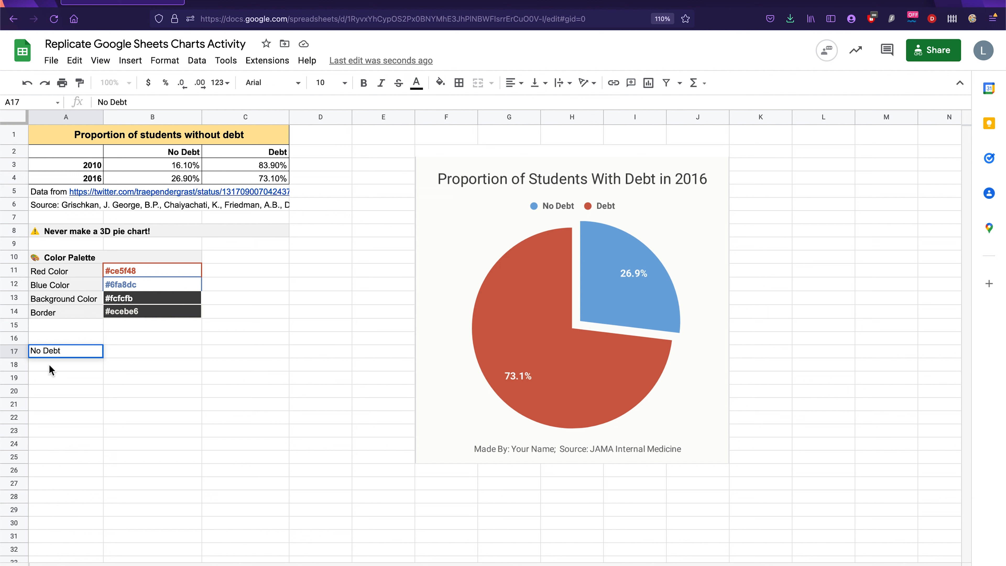
key("Return")
type("Dewb")
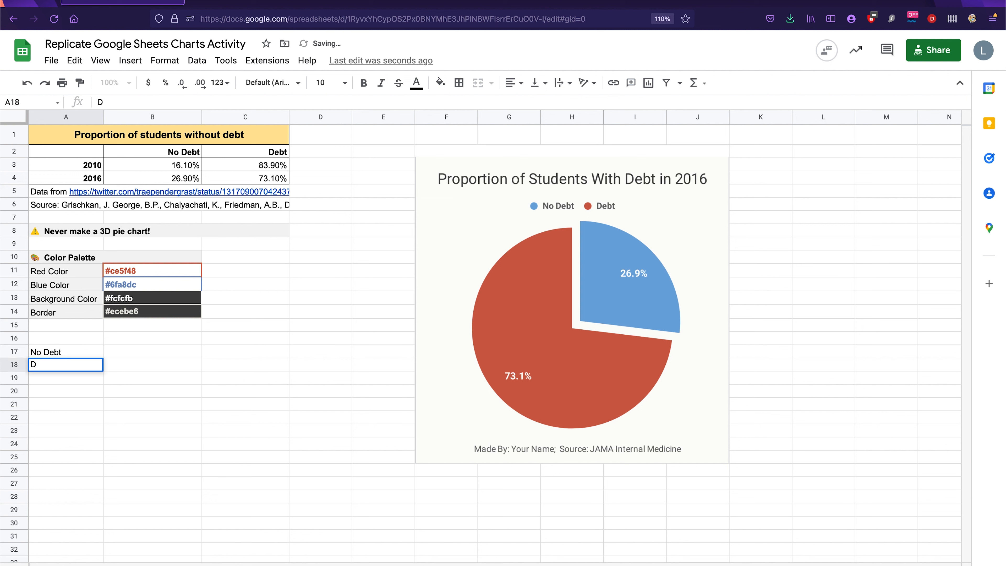
key("BackSpace")
type("bt")
Format the labels in A17:A18 as bold with font size 12.
left_click_drag(74, 352, 71, 367)
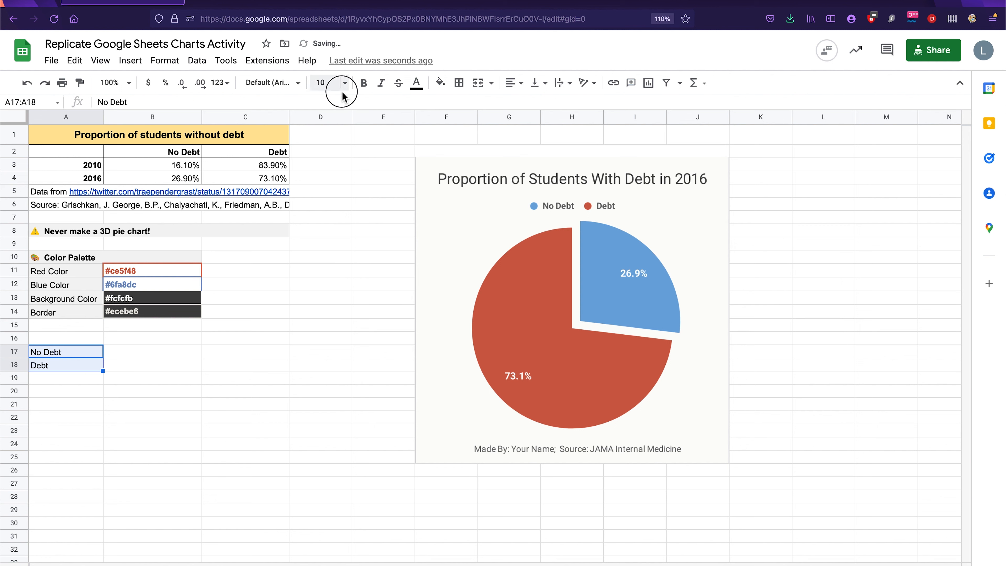
left_click(329, 83)
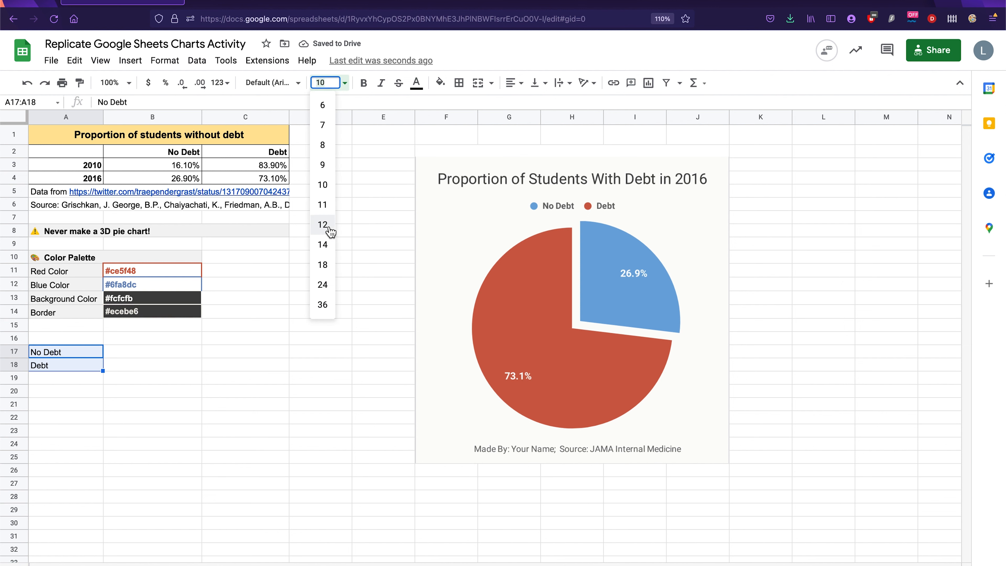
left_click(324, 224)
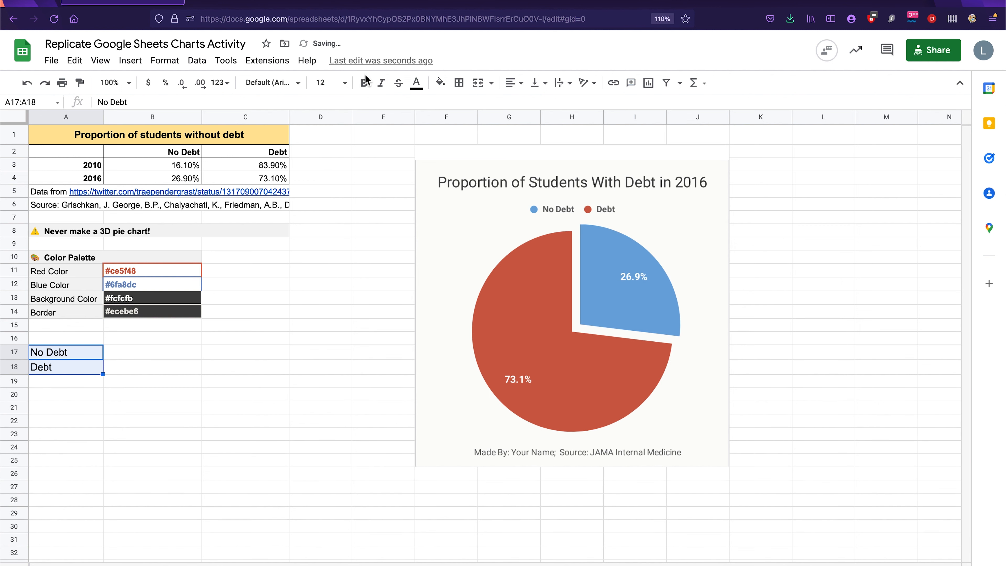
left_click(363, 83)
Enter the formulas =B4 in cell B17 and =C4 in cell B18 to pull the 2016 percentages beside the labels.
left_click(175, 353)
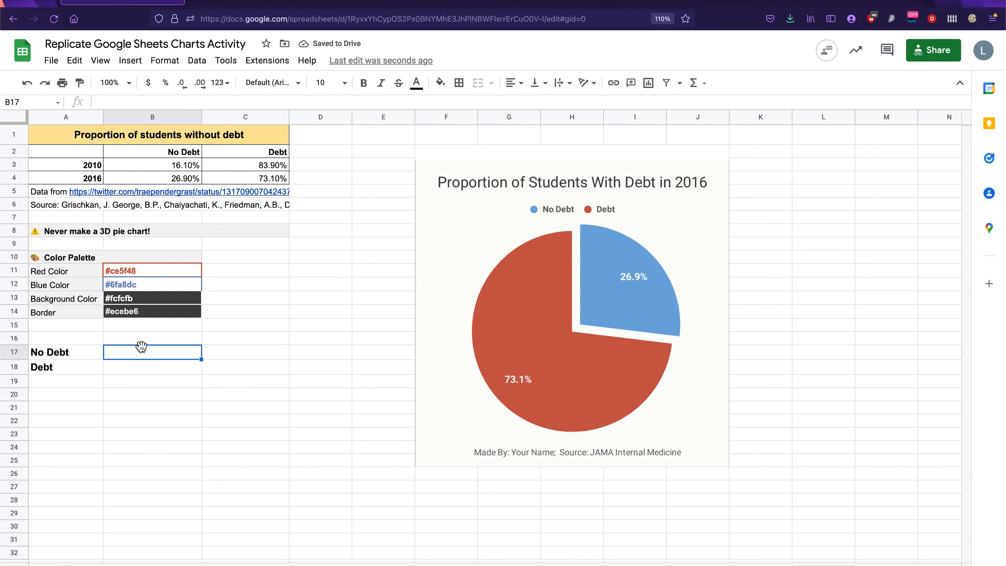
left_click(108, 106)
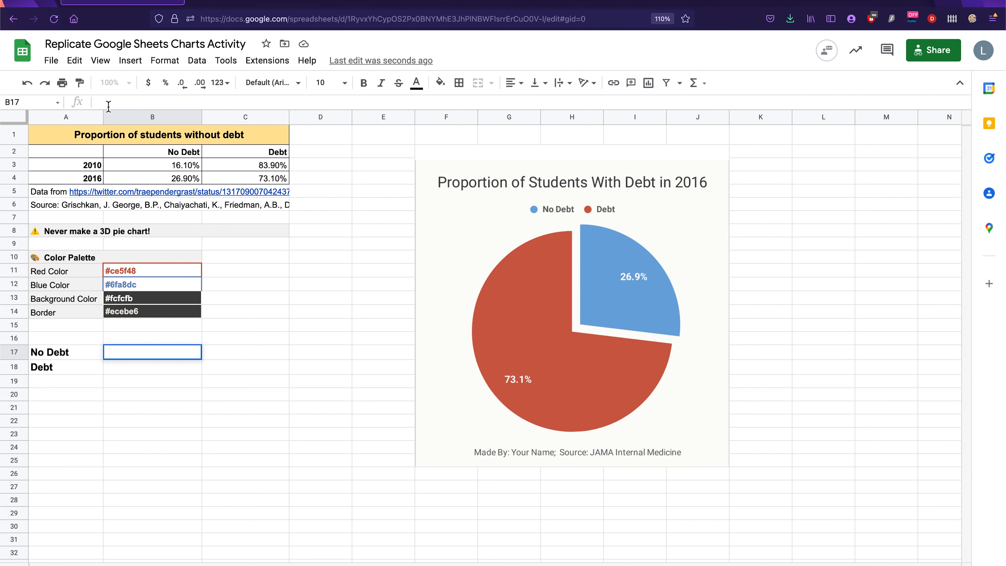
type("=B4")
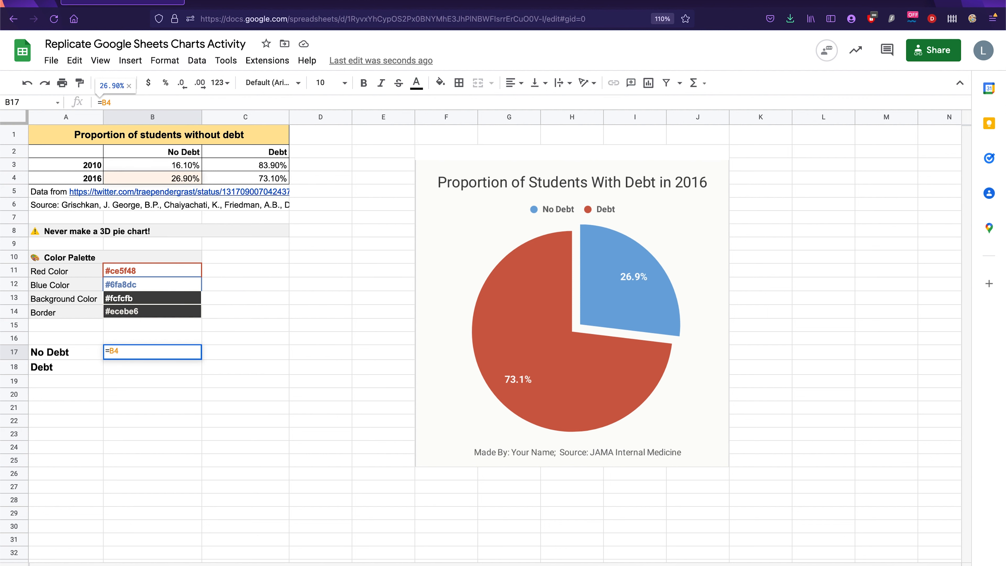
key("Return")
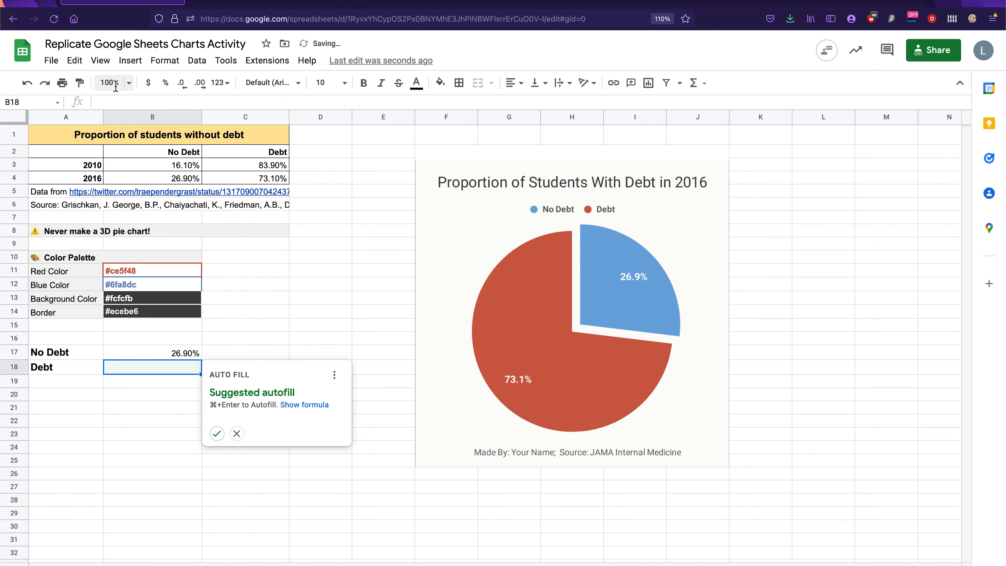
left_click(115, 103)
type("=C4")
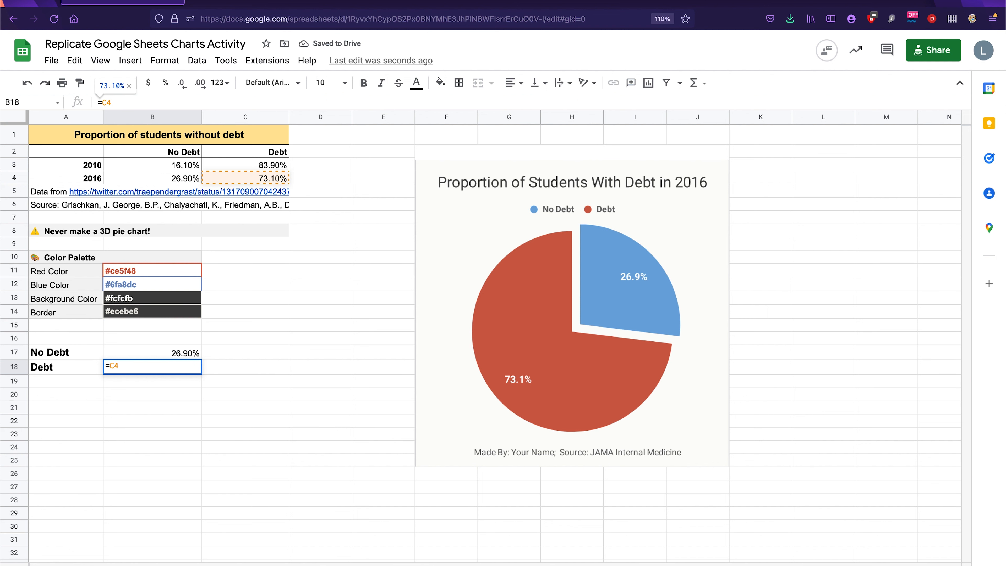
key("Return")
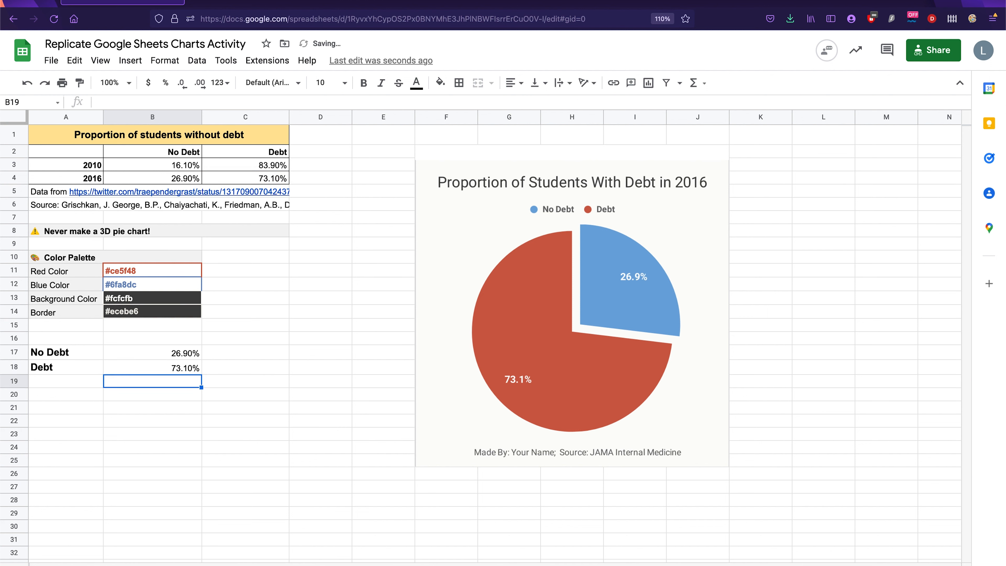
Fill the small data table in A17:B18 with a light green background.
left_click(224, 350)
left_click(154, 408)
left_click_drag(81, 352, 153, 371)
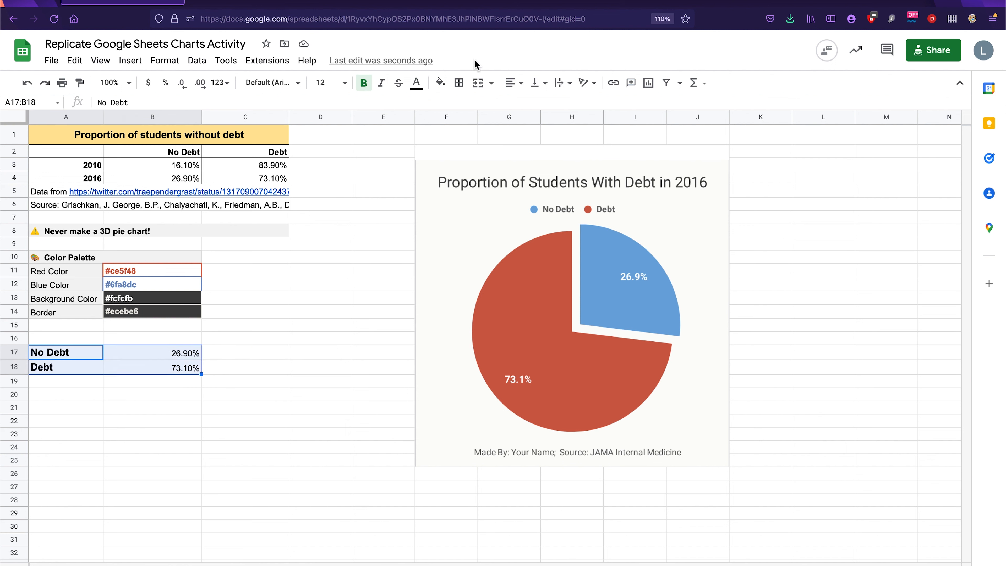
left_click(440, 83)
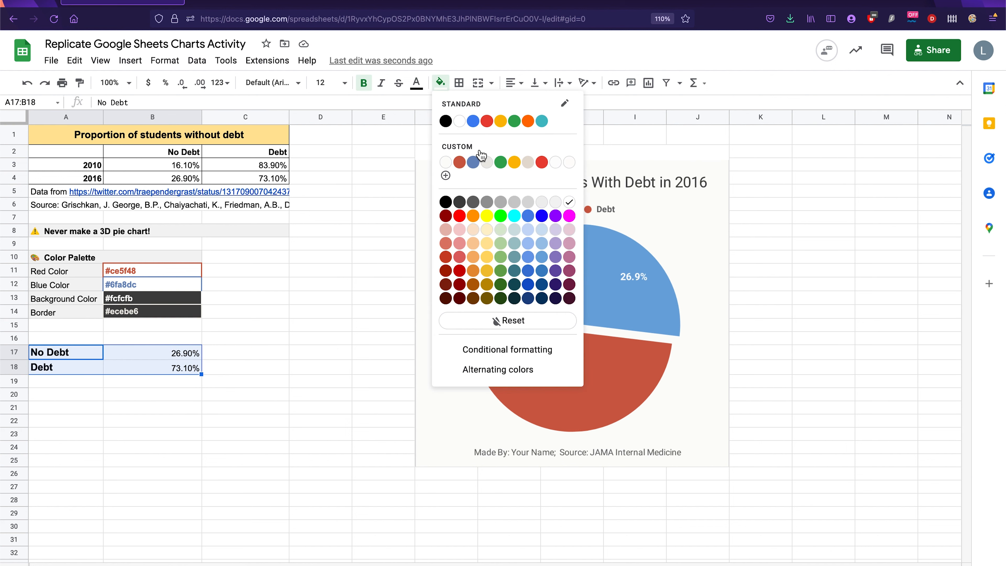
left_click(499, 233)
left_click(349, 412)
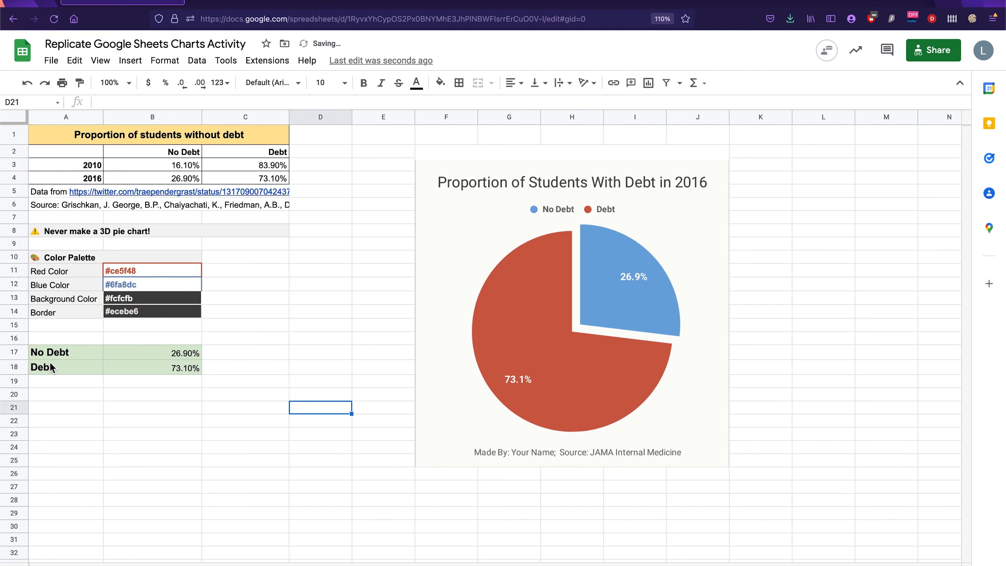
Insert a pie chart based on the No Debt and Debt data in A17:B18.
left_click(55, 354)
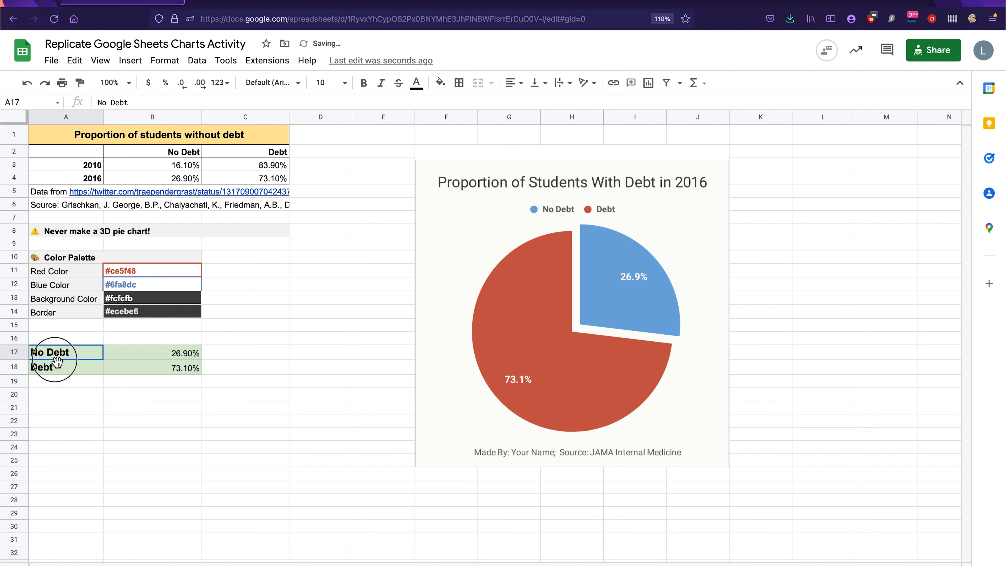
left_click(154, 374, "shift")
left_click(131, 61)
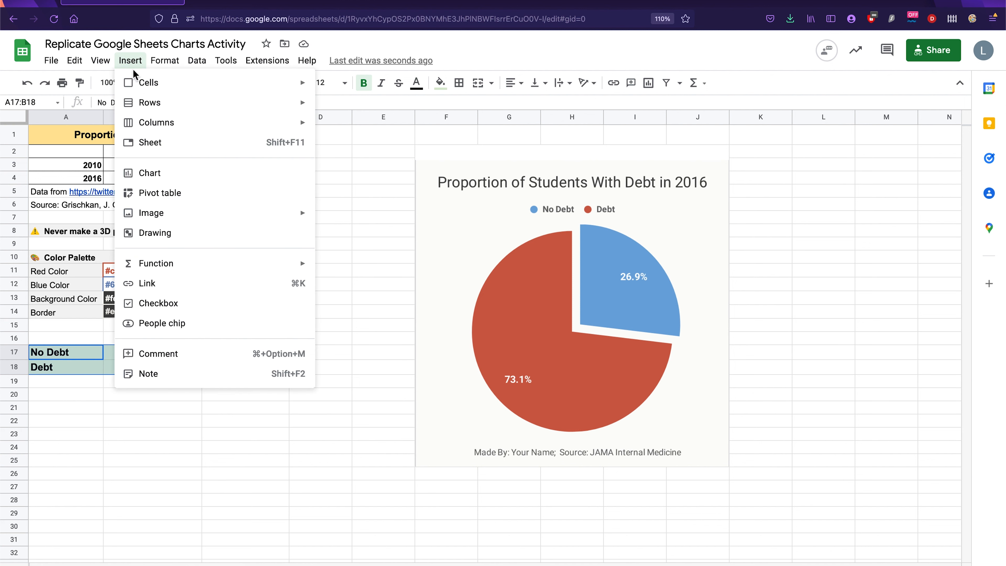
left_click(161, 175)
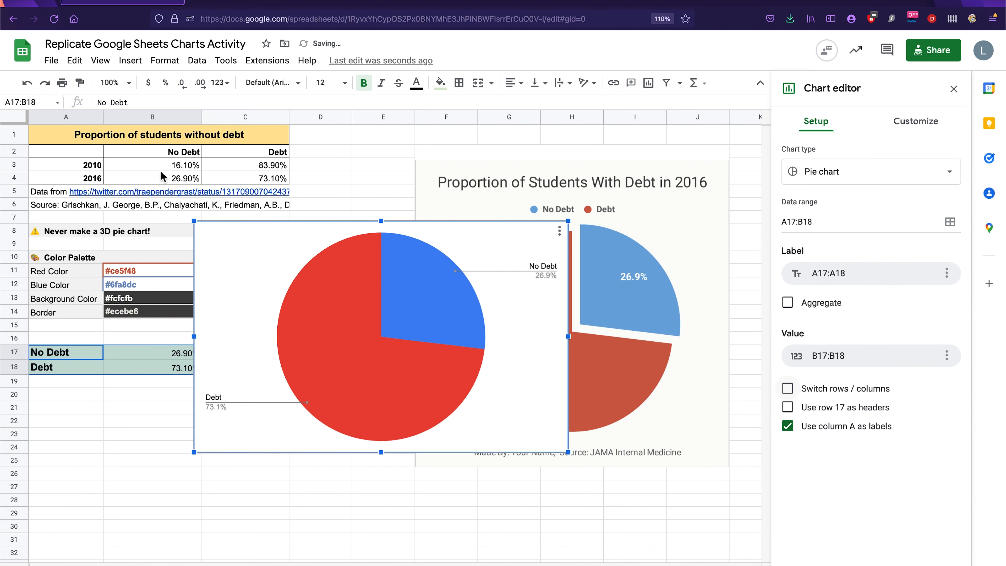
Reposition the new pie chart and make it taller by extending both its lower and upper edges.
left_click_drag(377, 246, 214, 308)
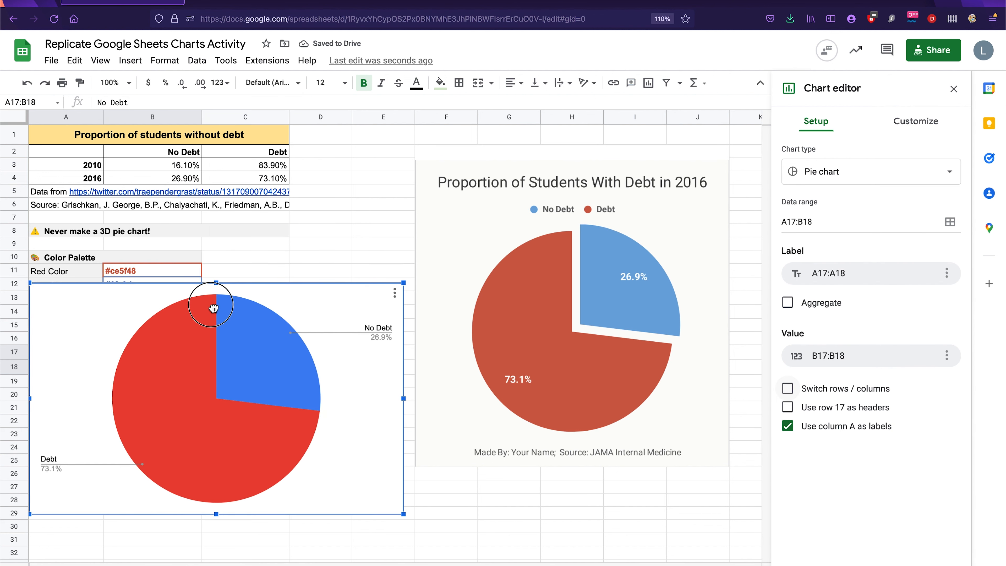
left_click_drag(213, 307, 461, 225)
left_click_drag(372, 434, 373, 492)
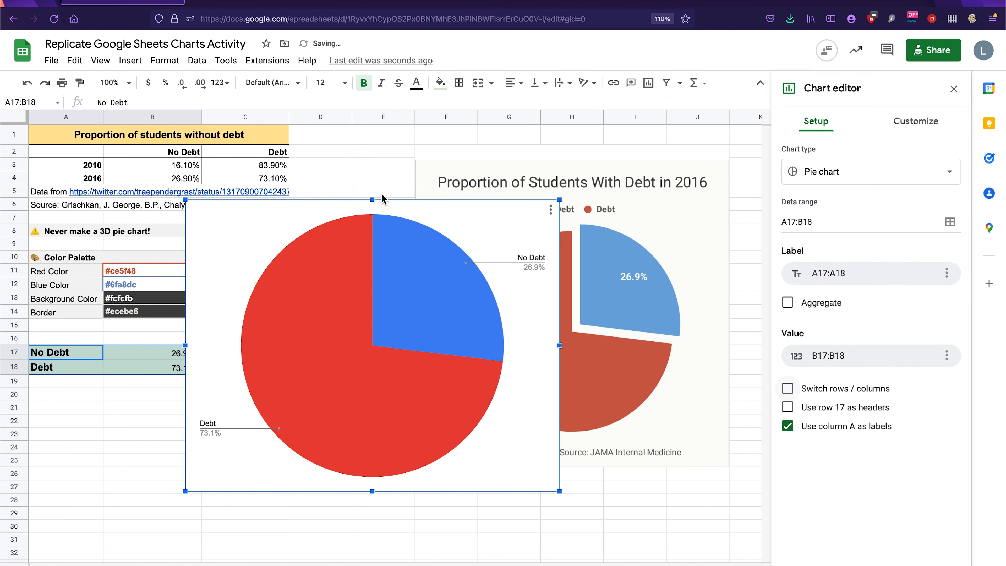
left_click_drag(372, 200, 375, 151)
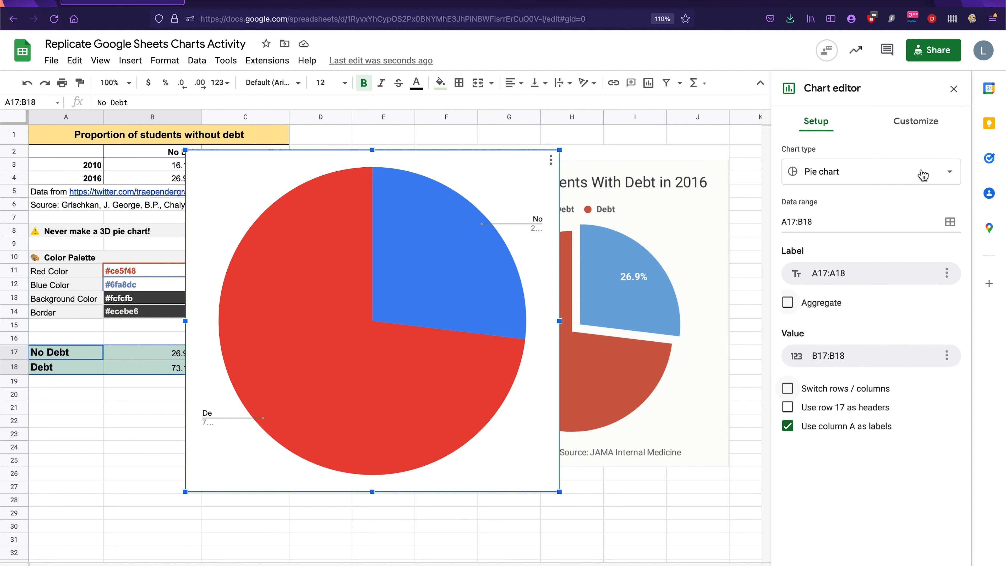
Give the pie chart the title "Proportion of Students With Debt in 2016" and center-align it.
left_click(914, 121)
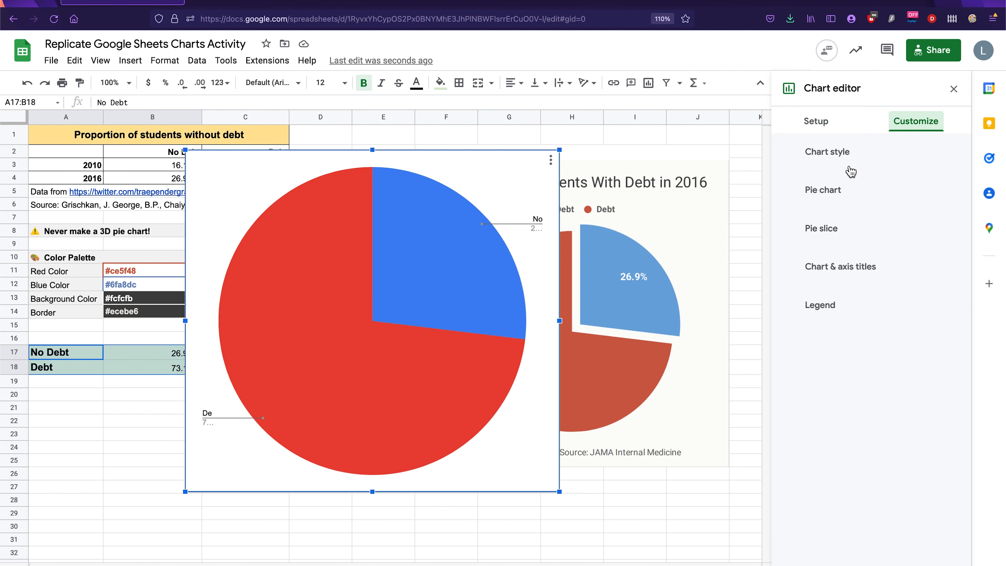
left_click(852, 279)
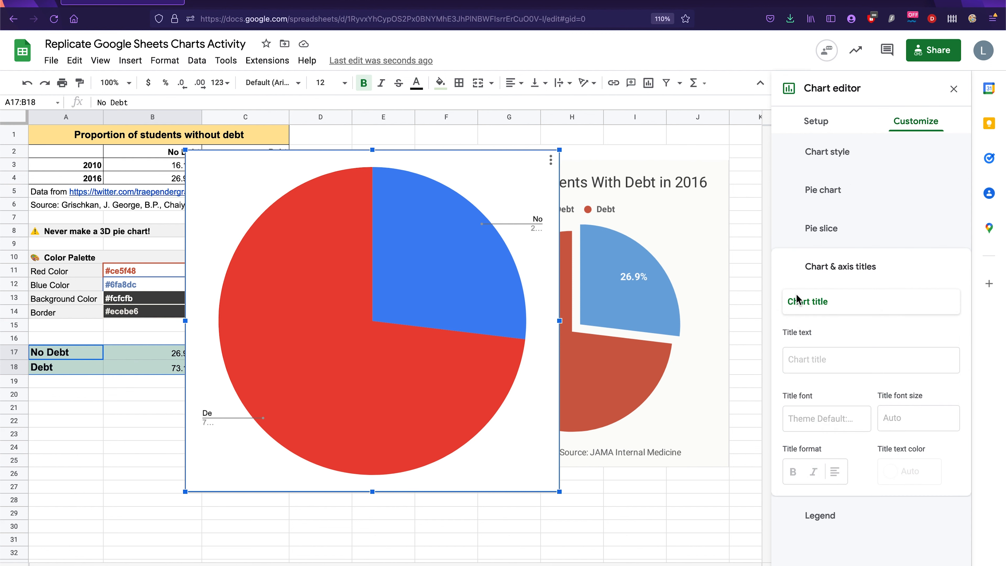
left_click_drag(521, 169, 494, 228)
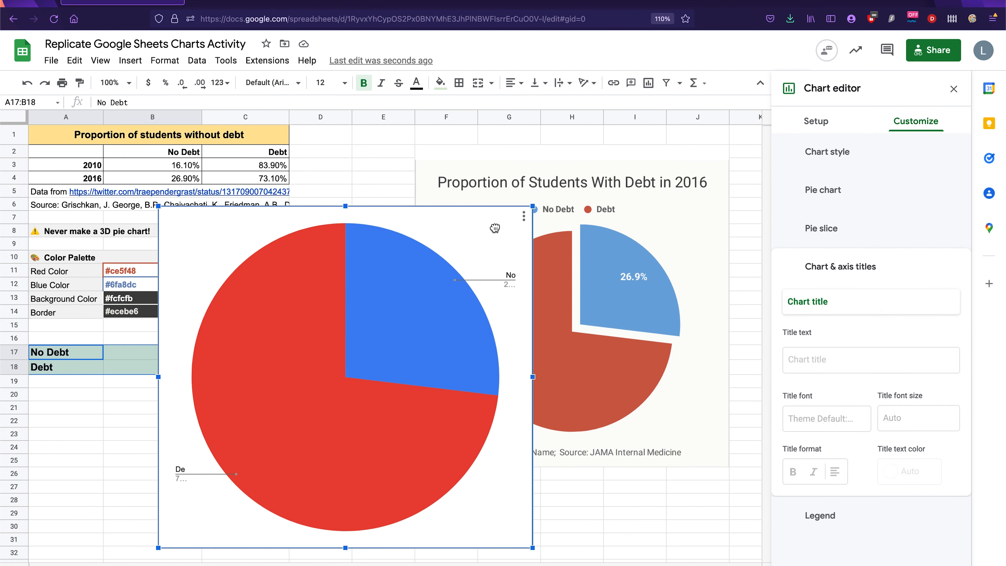
left_click(880, 361)
type("Proportio")
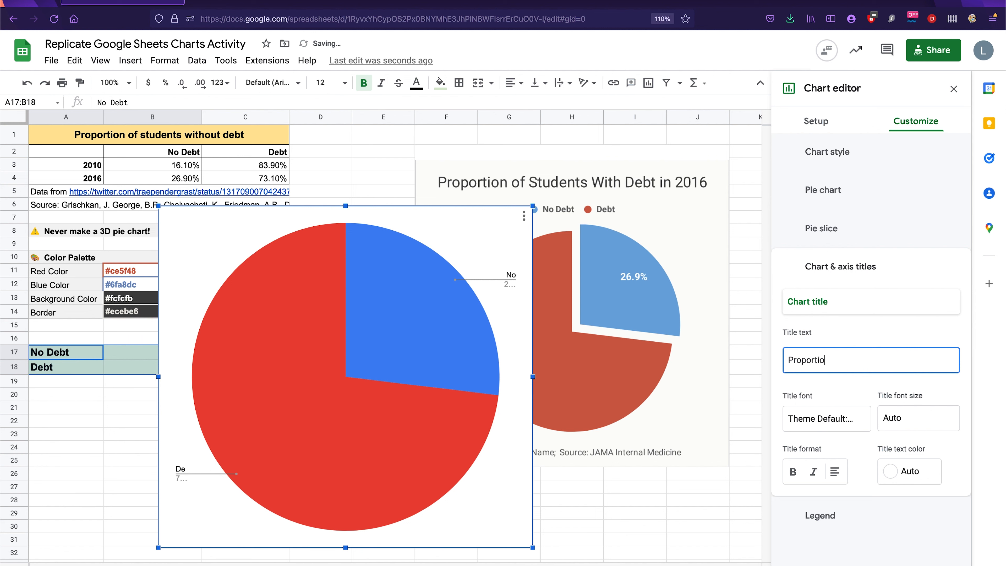
type("n of St")
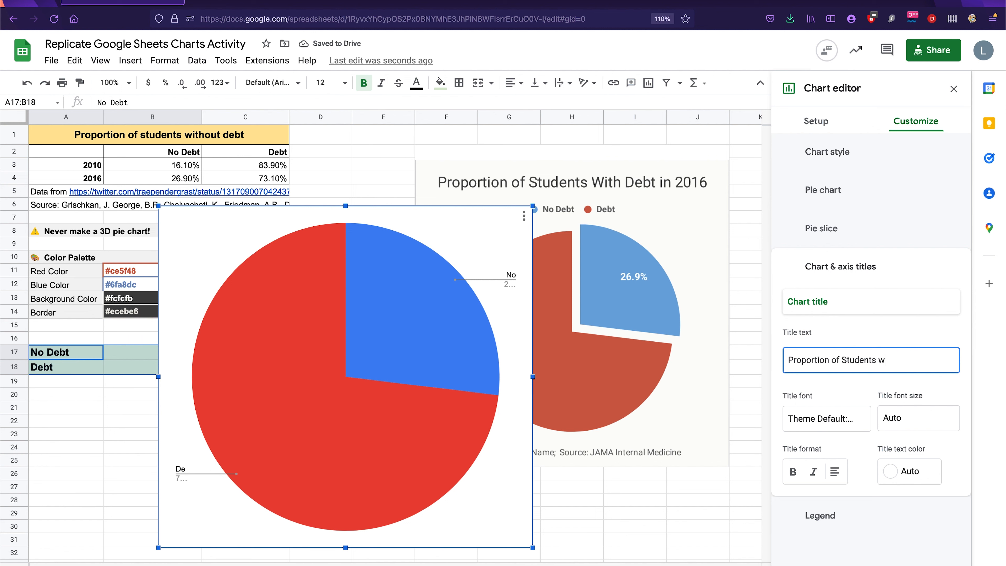
type("udents With Dept in 2")
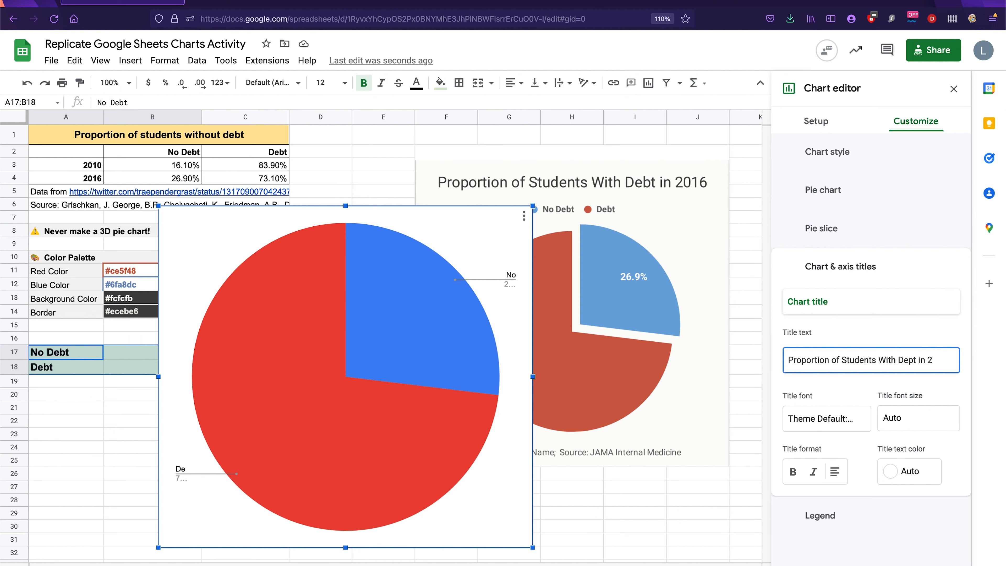
key("BackSpace")
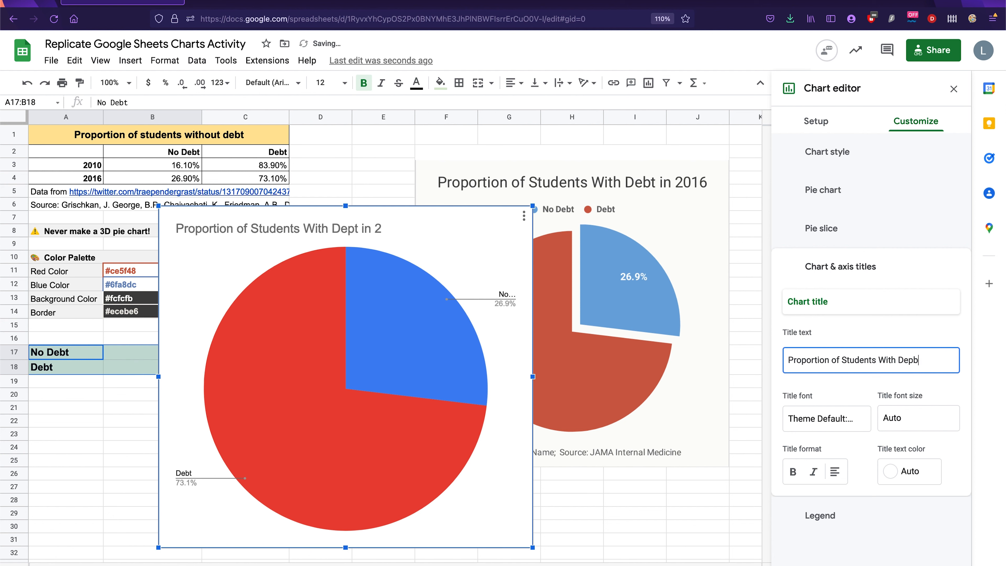
type("bt in 2016")
left_click(834, 471)
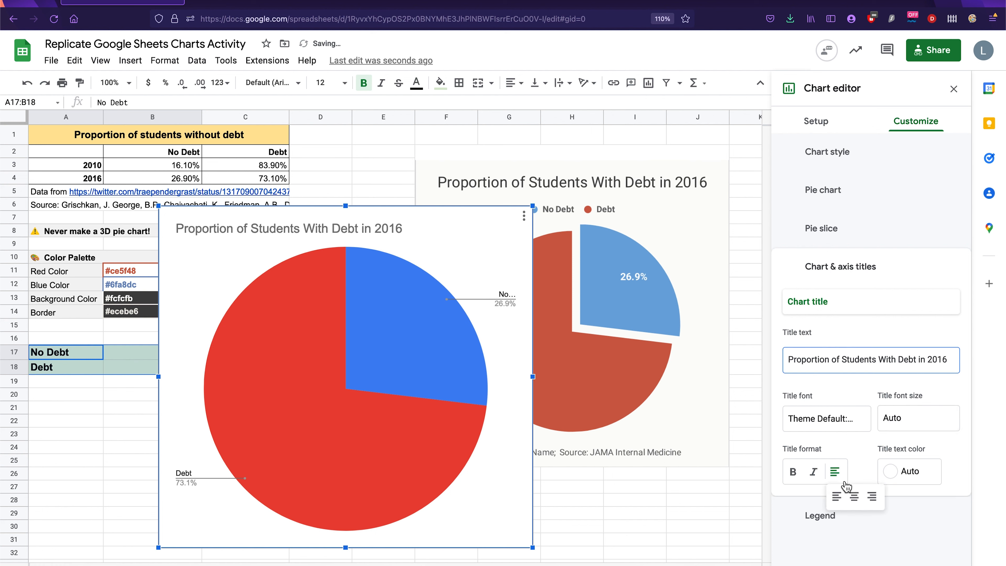
left_click(853, 495)
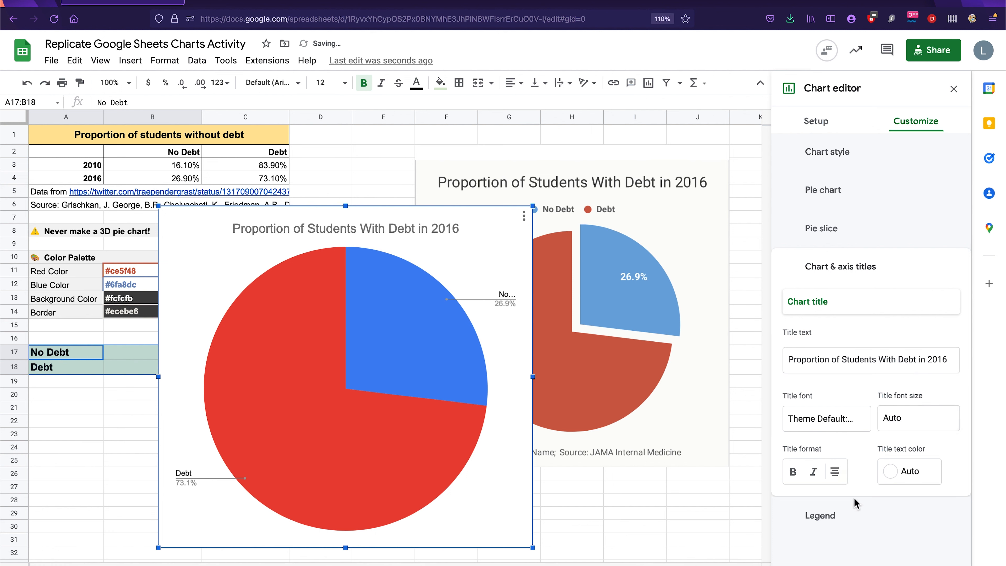
Add the chart subtitle "Made By: Your Name; Source: JAMA Internal Medicine", moving the chart off the reference chart to read its caption.
left_click(888, 311)
left_click(852, 319)
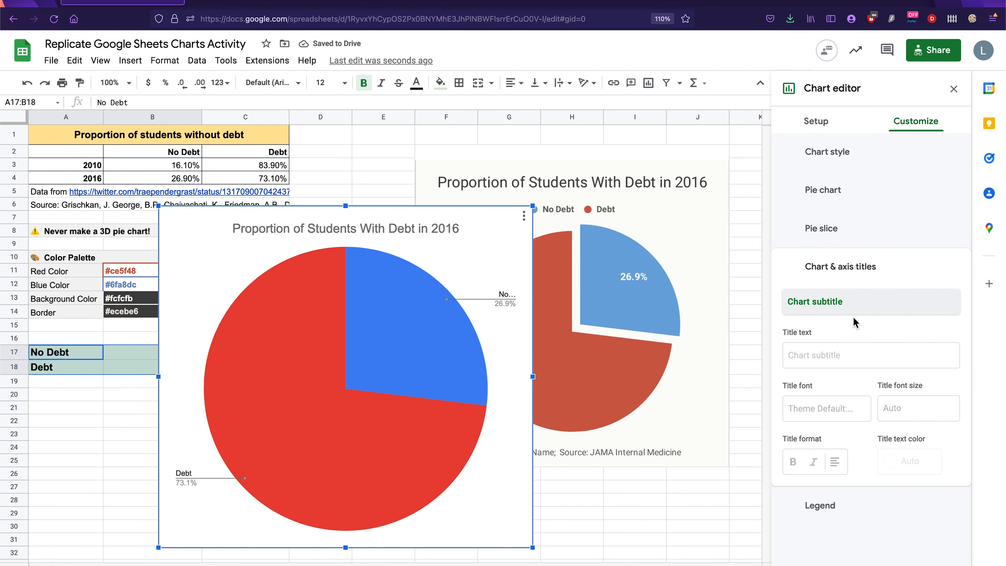
left_click_drag(478, 225, 370, 190)
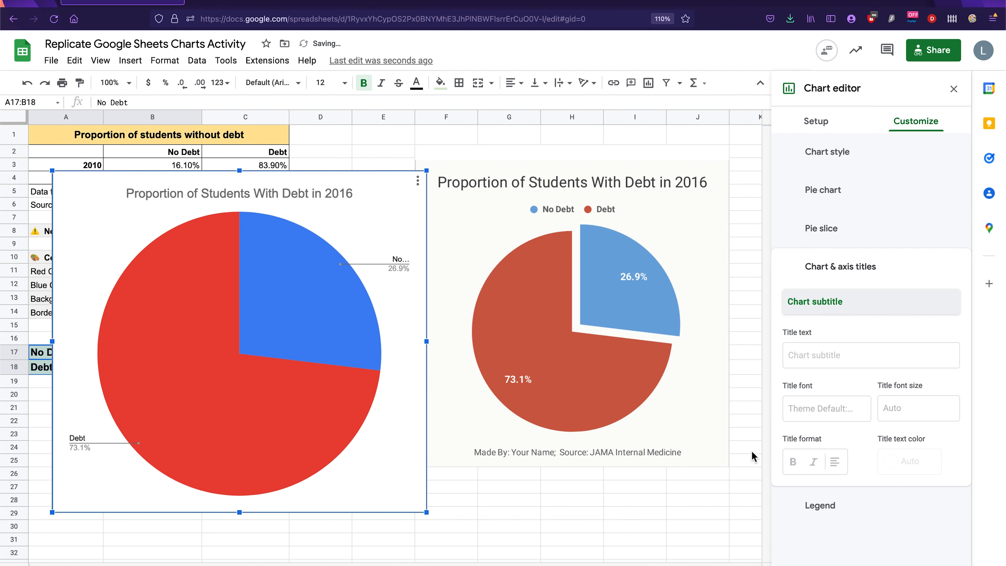
left_click(827, 352)
type("Made By: Your Na")
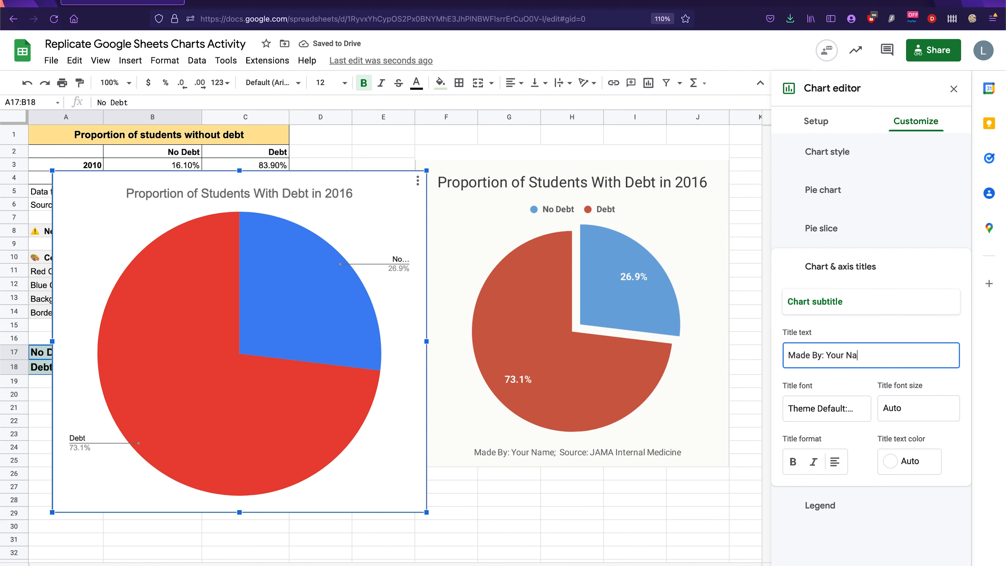
type("me; ource")
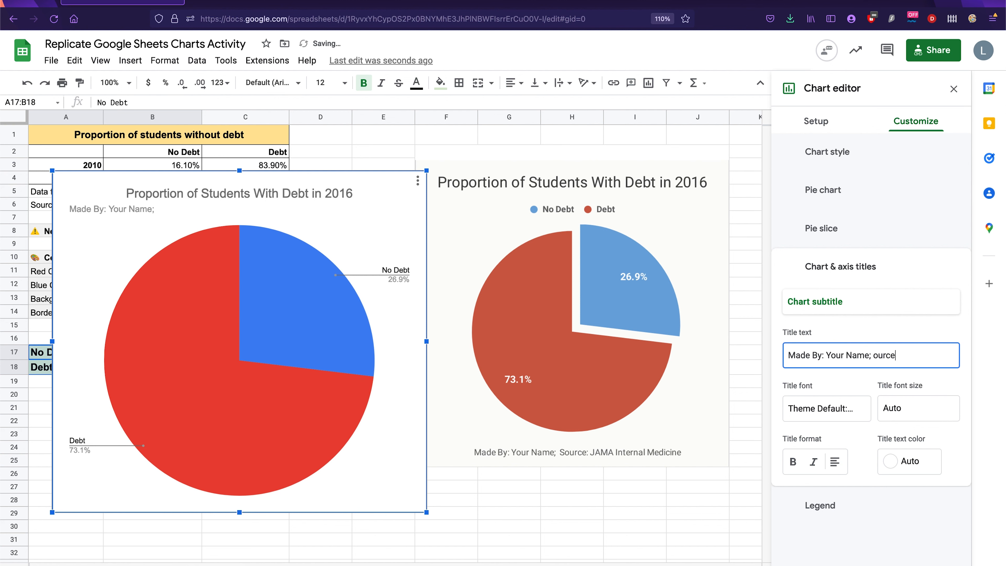
key("BackSpace")
key("BackSpace")
key("BackSpace")
key("BackSpace")
key("BackSpace")
type("Source: JAMA Inte")
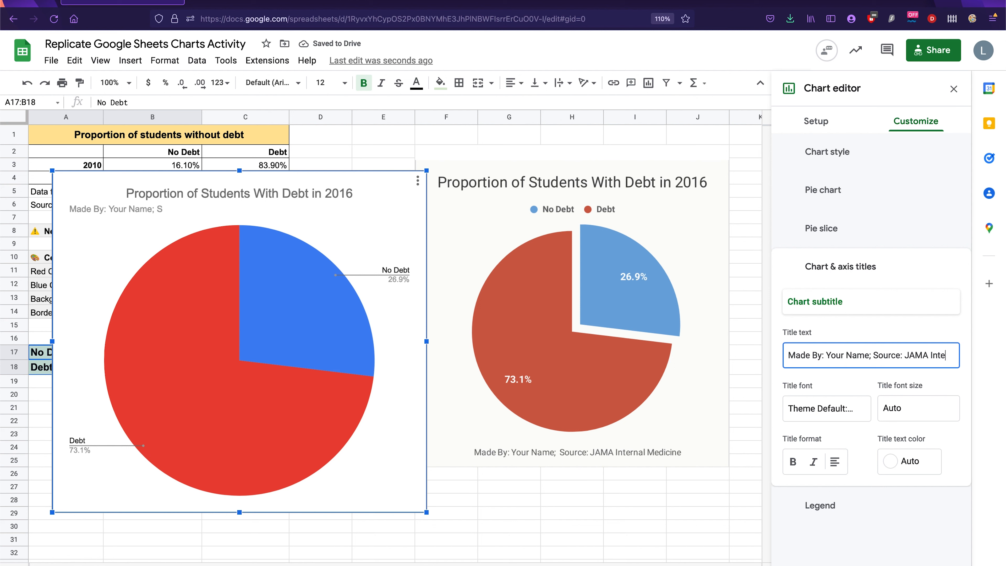
type("rnal Medici")
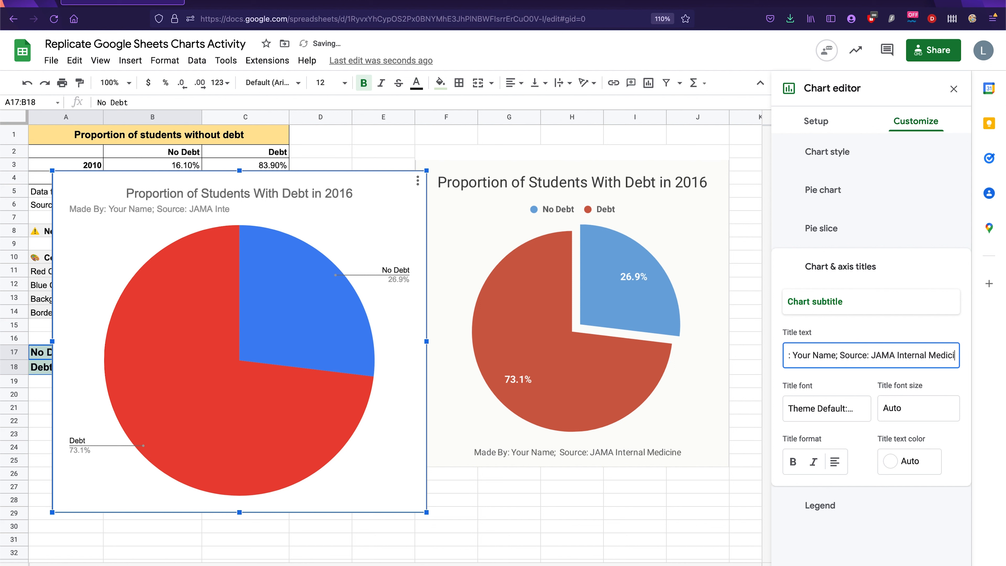
type("ne")
left_click_drag(850, 355, 697, 352)
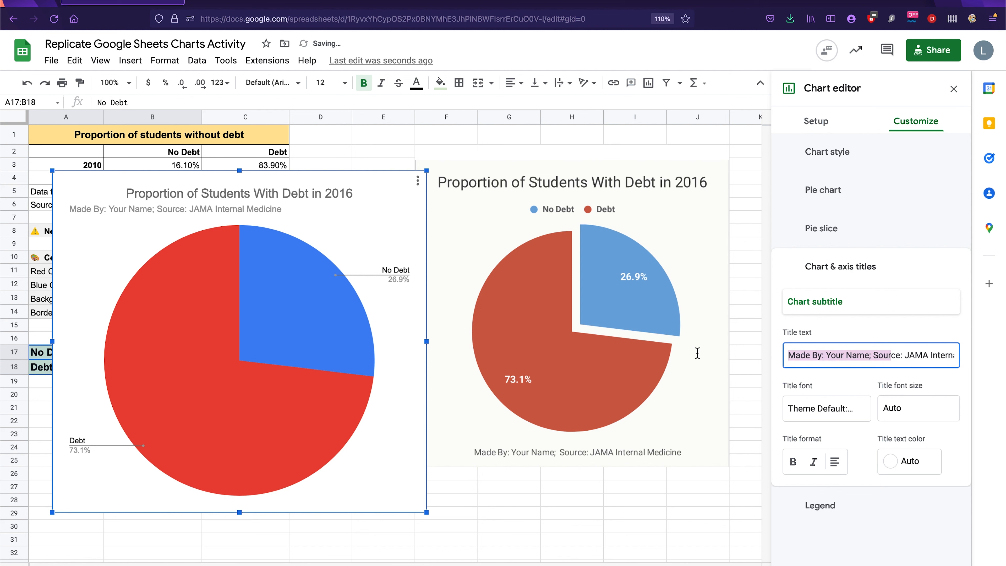
left_click(839, 346)
Move the pie chart partly over the reference chart and center-align its subtitle.
left_click(357, 180)
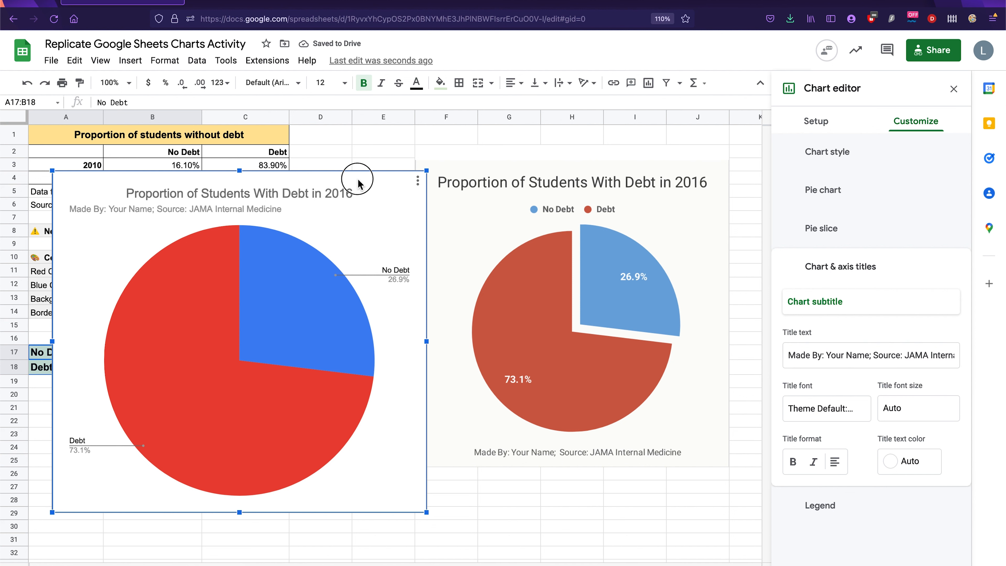
left_click_drag(357, 179, 474, 167)
left_click(834, 462)
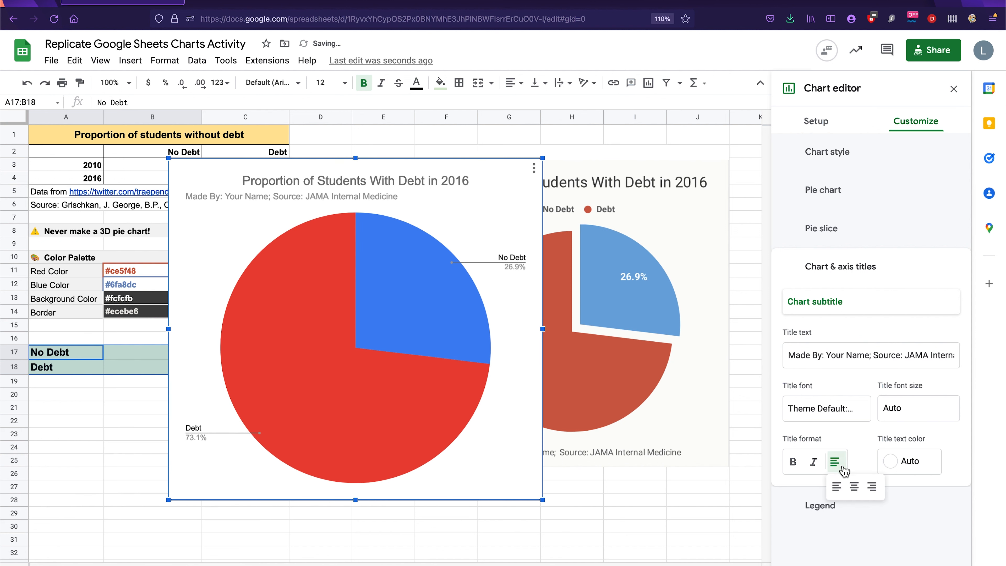
left_click(862, 494)
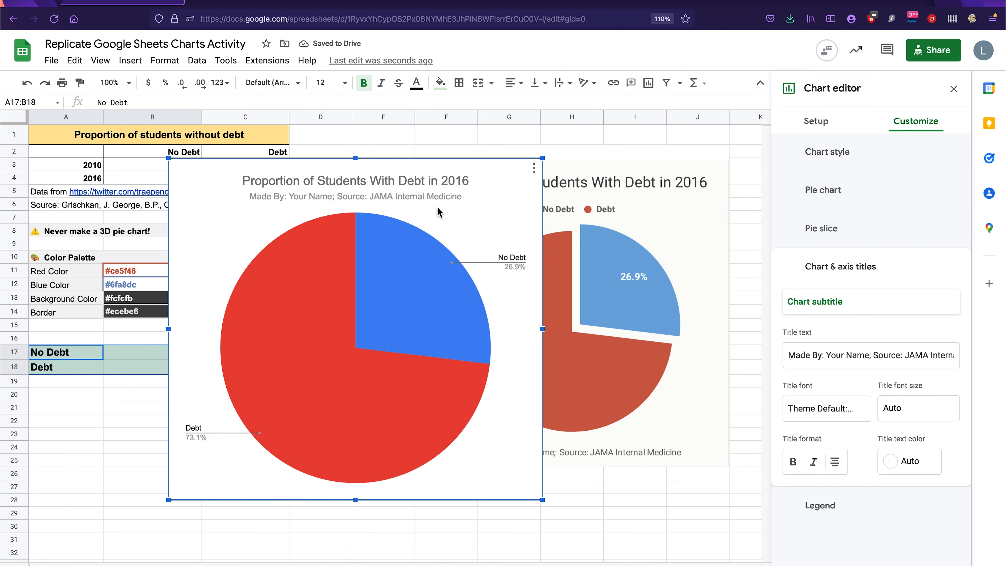
Shrink the pie's plot area within the 2016 chart from its lower corner to free space below it.
left_click(417, 375)
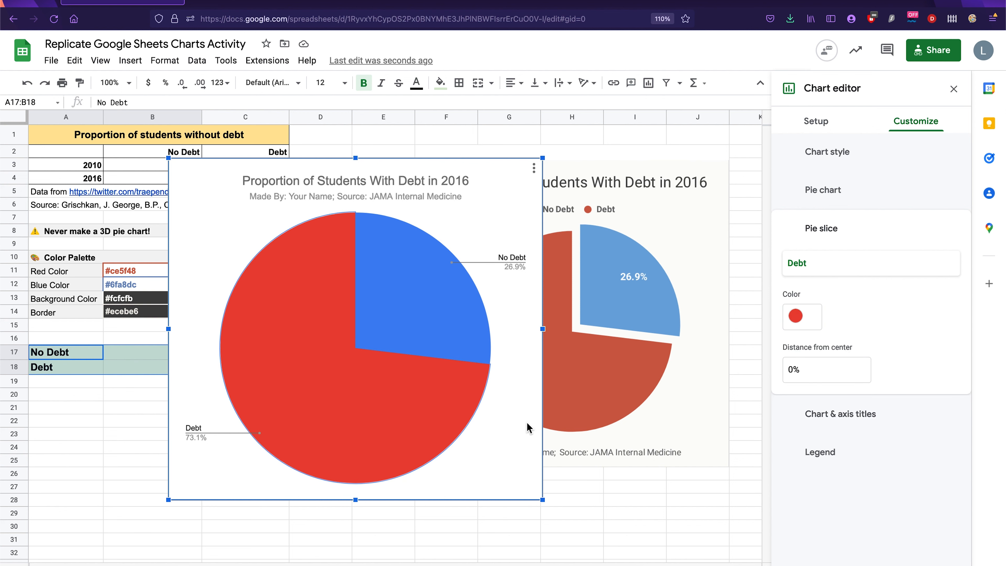
left_click(483, 341)
left_click(526, 340)
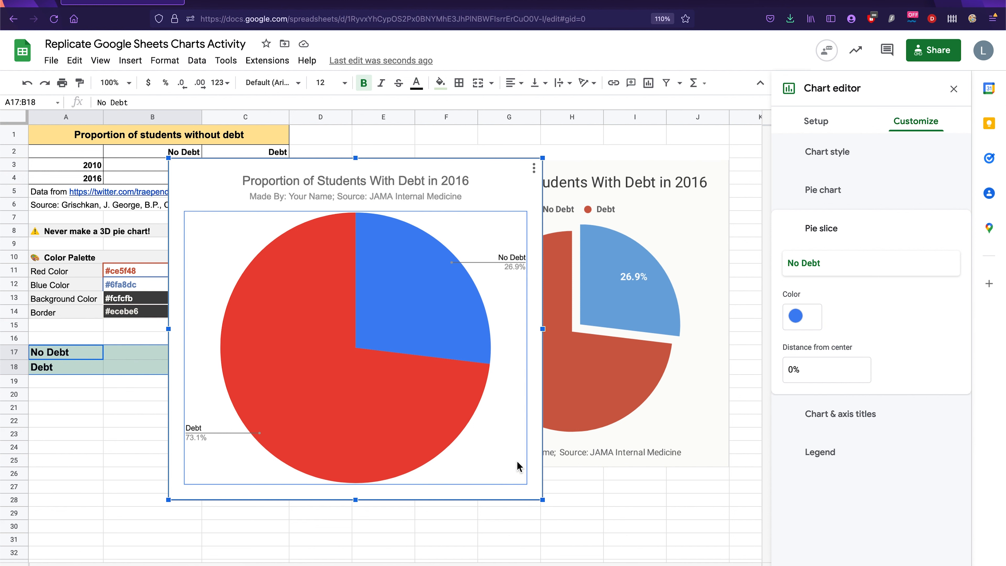
left_click_drag(525, 482, 489, 411)
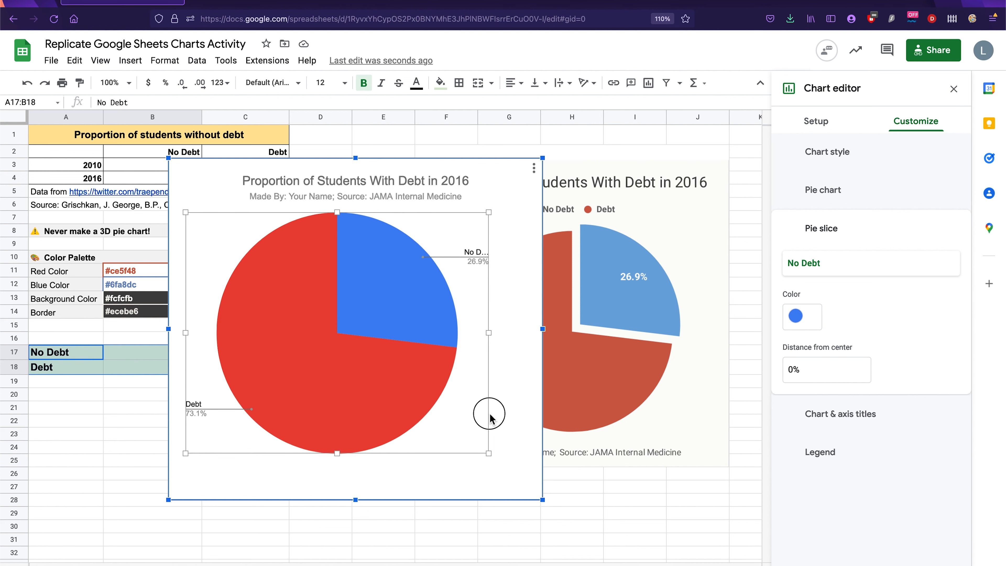
Shift the plot area toward the horizontal center of the chart and adjust the chart's position beside the reference.
left_click_drag(377, 262, 395, 262)
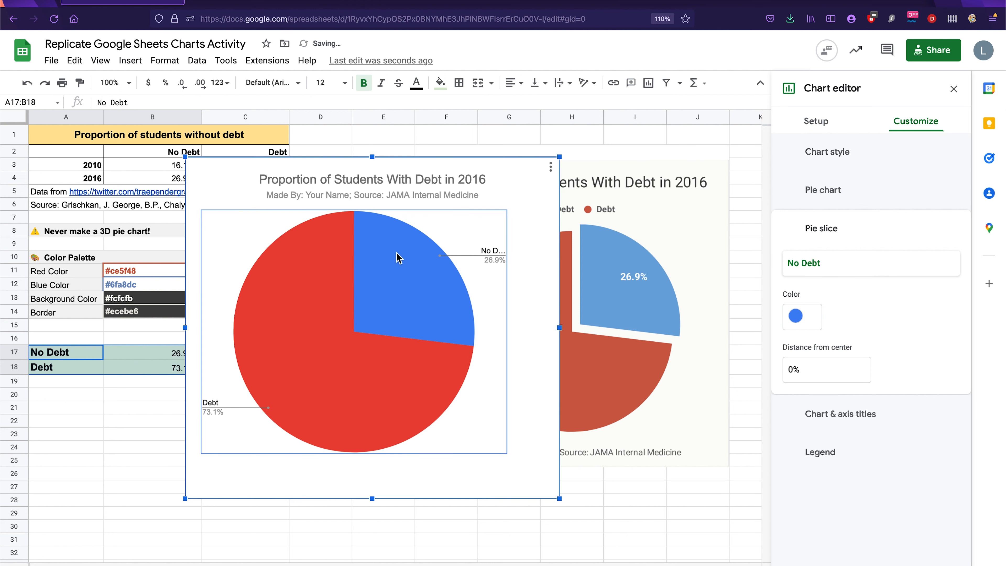
left_click_drag(422, 216, 431, 214)
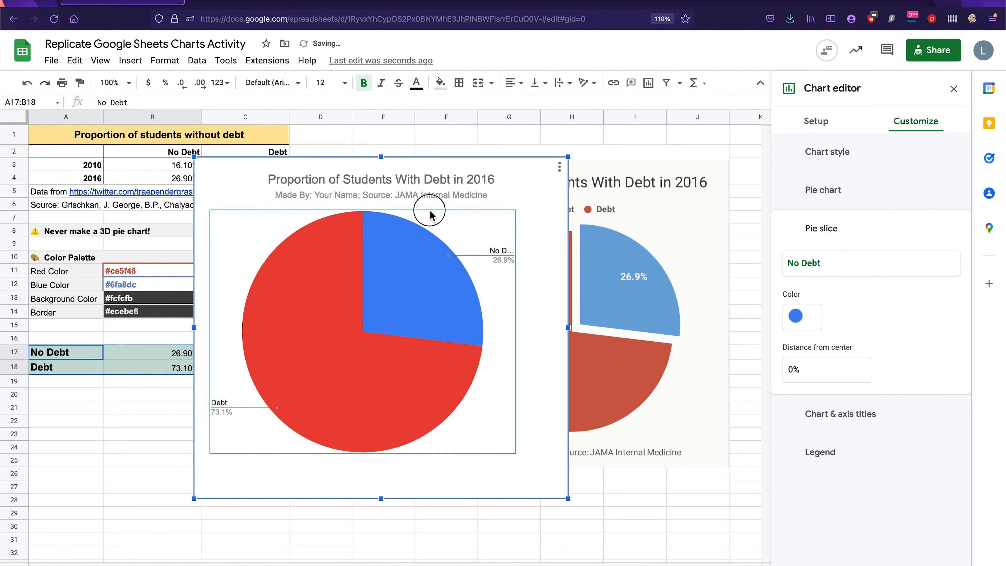
left_click(435, 216)
left_click_drag(437, 216, 457, 216)
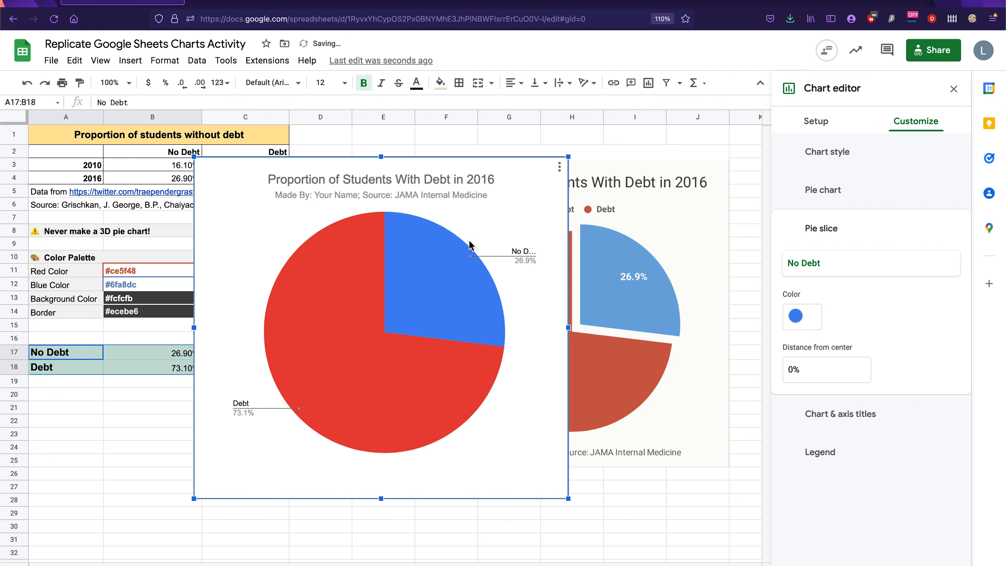
left_click(449, 214)
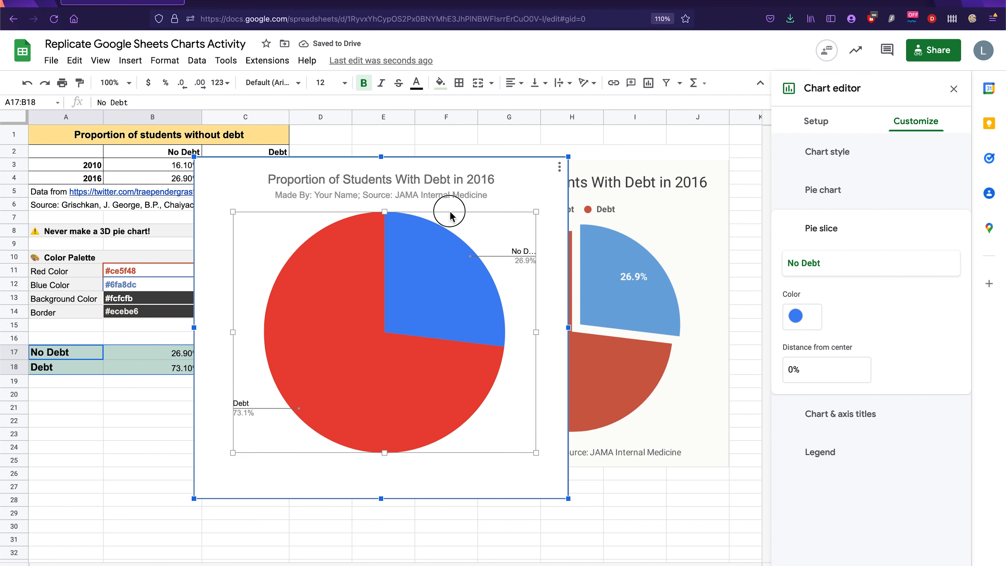
left_click_drag(454, 214, 431, 215)
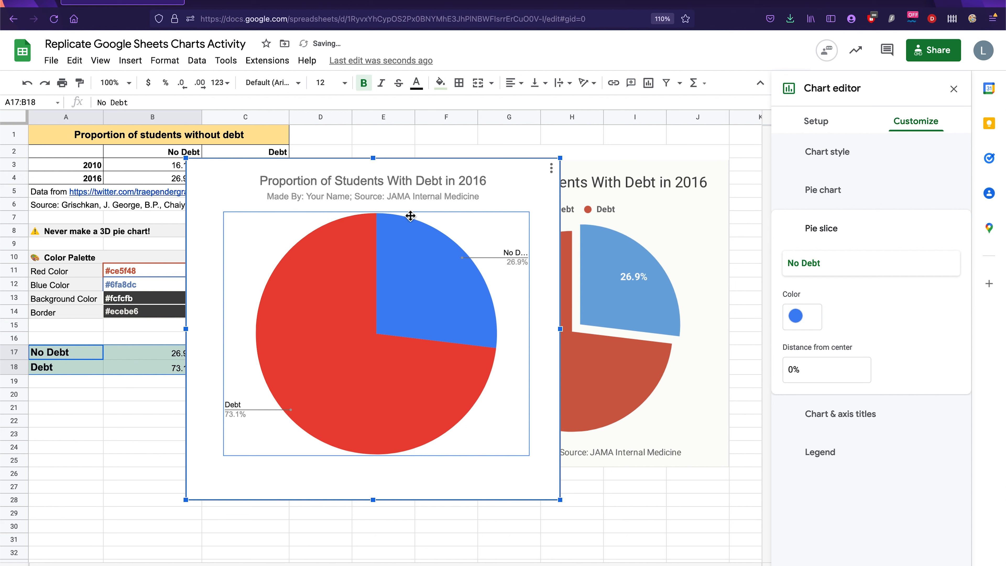
Move the subtitle to the bottom of the chart and enlarge the pie slightly from its upper corner.
left_click_drag(410, 216, 396, 486)
left_click(400, 195)
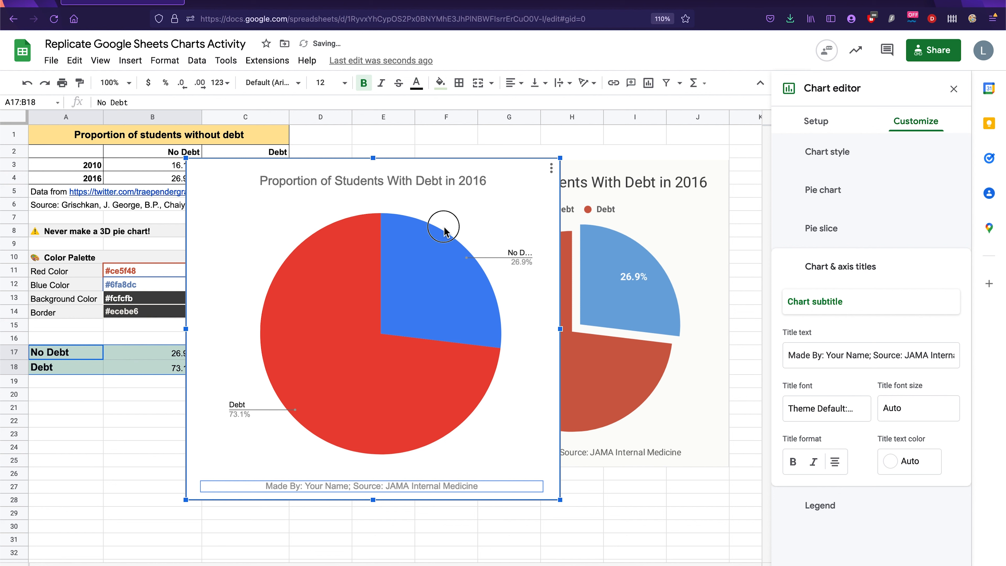
left_click(221, 205)
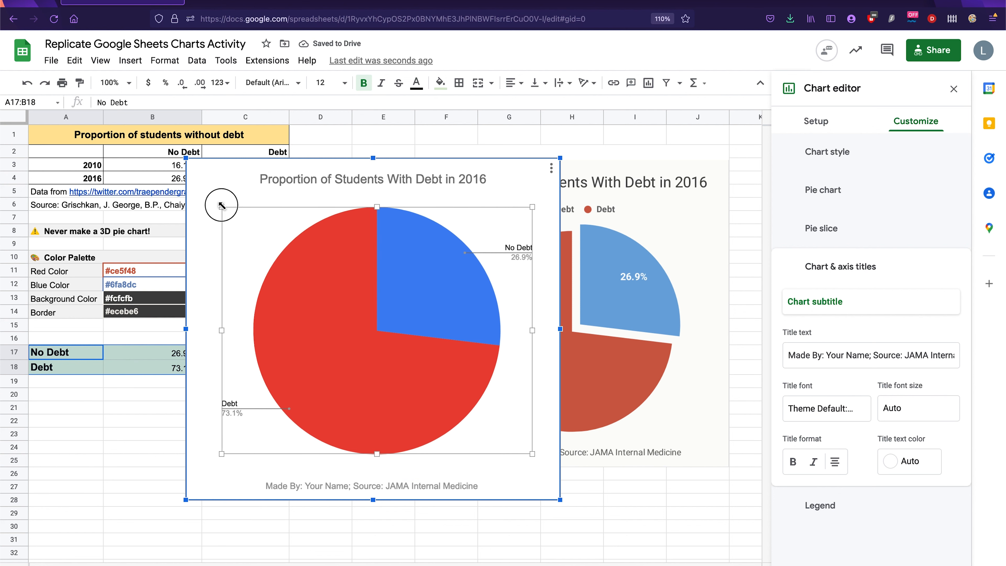
left_click_drag(221, 205, 215, 202)
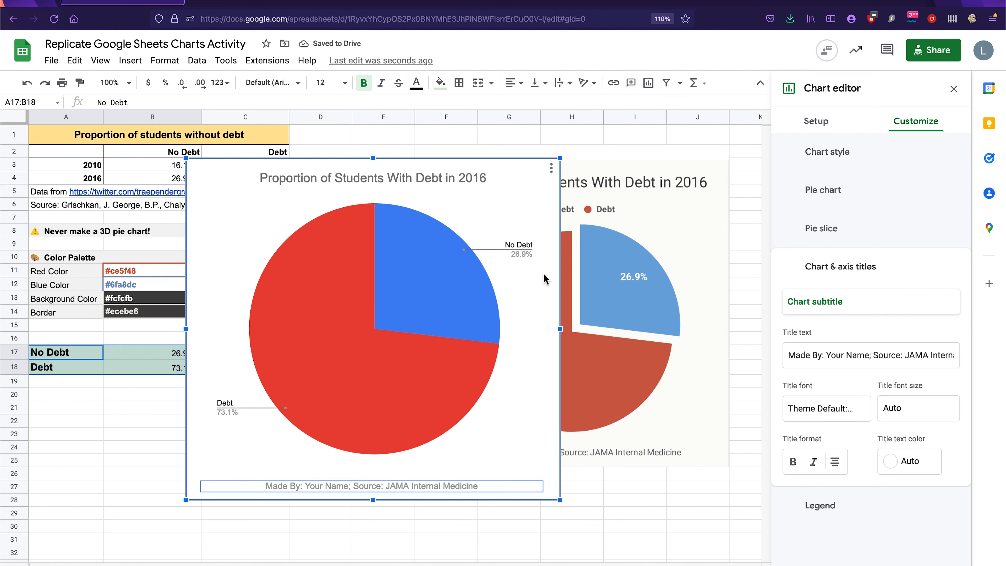
Change the pie chart's overall font to Tahoma.
left_click(448, 484)
left_click(867, 159)
left_click(910, 204)
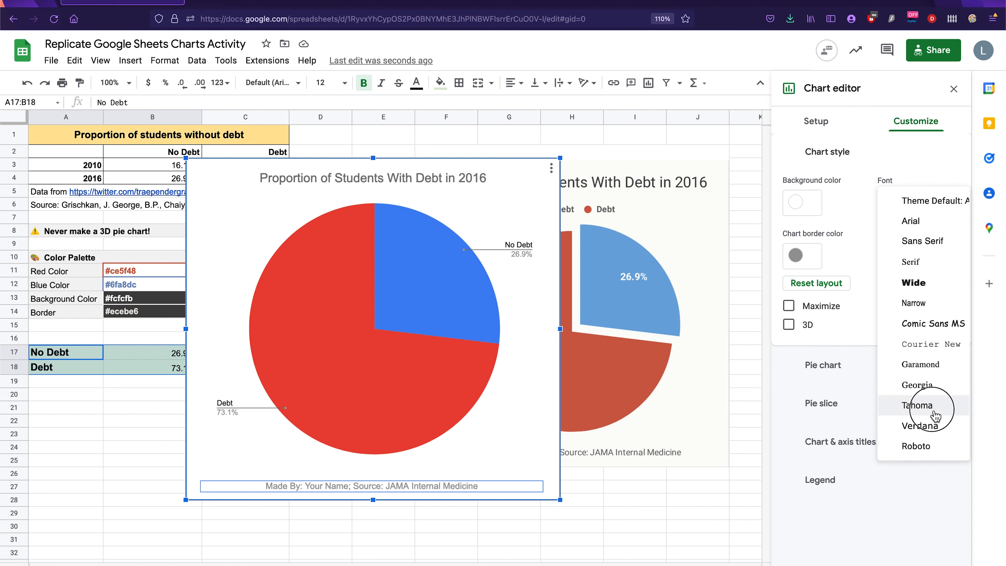
left_click(922, 406)
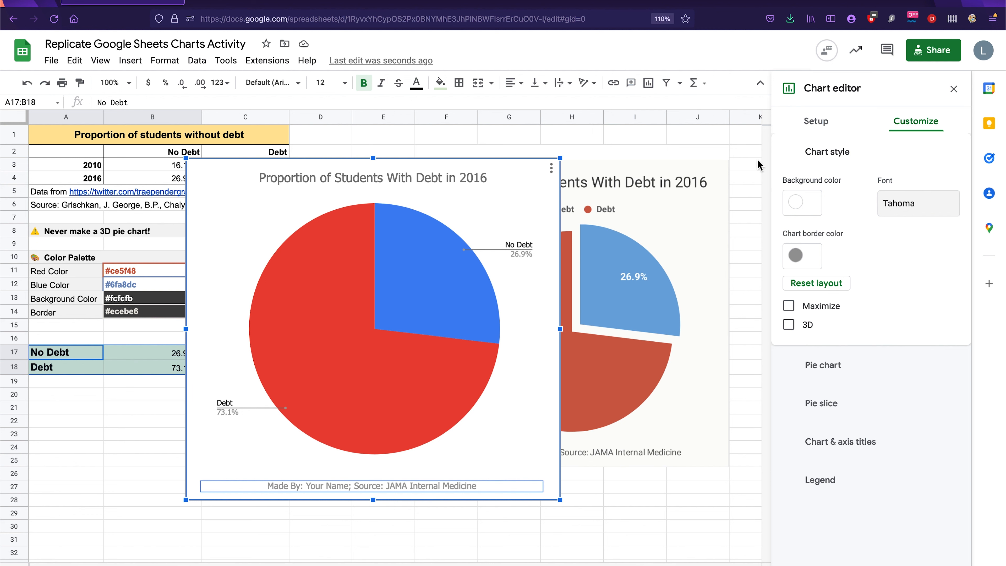
Set the pie chart's background color to the custom hex #fcfcfb from the color palette cells.
left_click(124, 300)
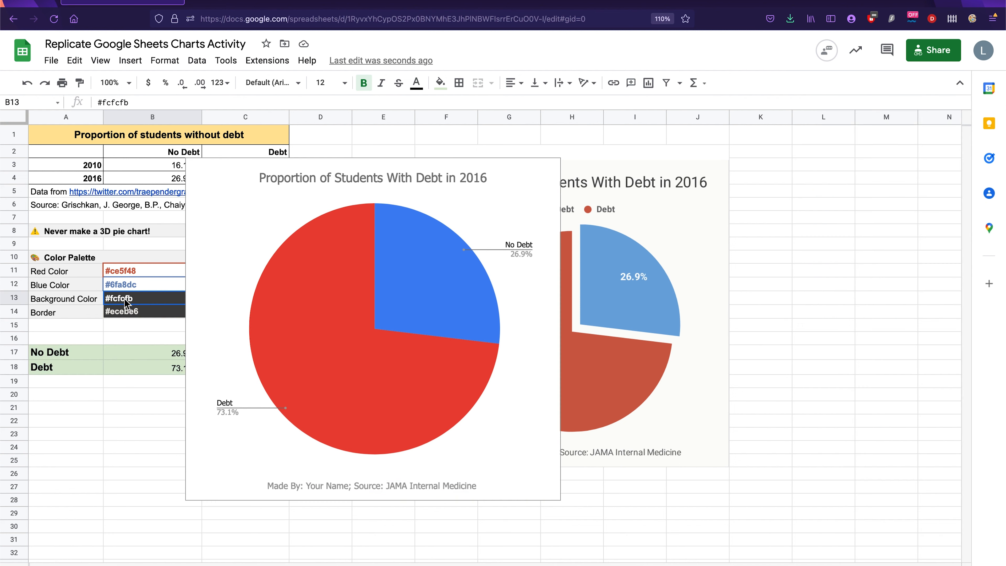
left_click(134, 101)
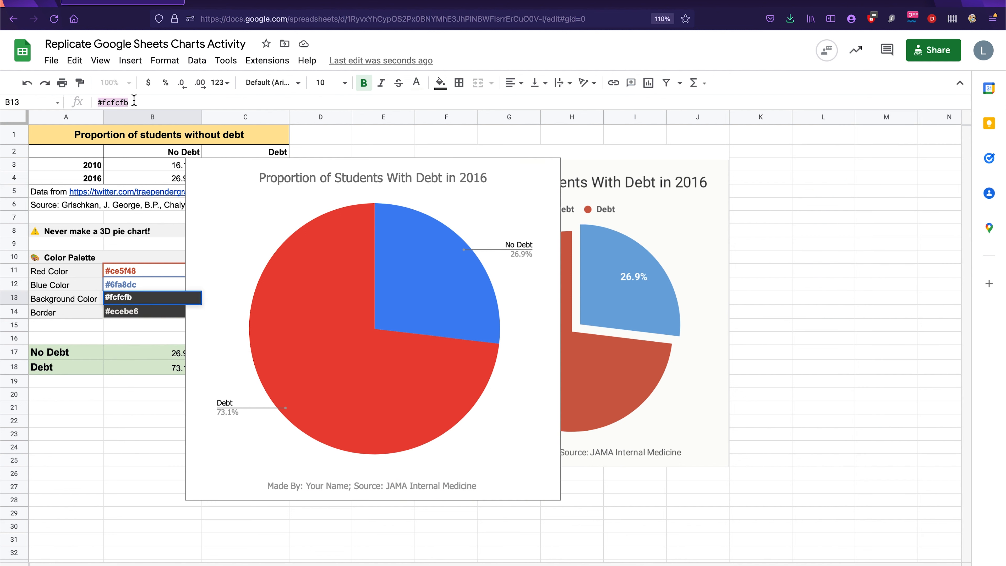
left_click(477, 184)
left_click(551, 168)
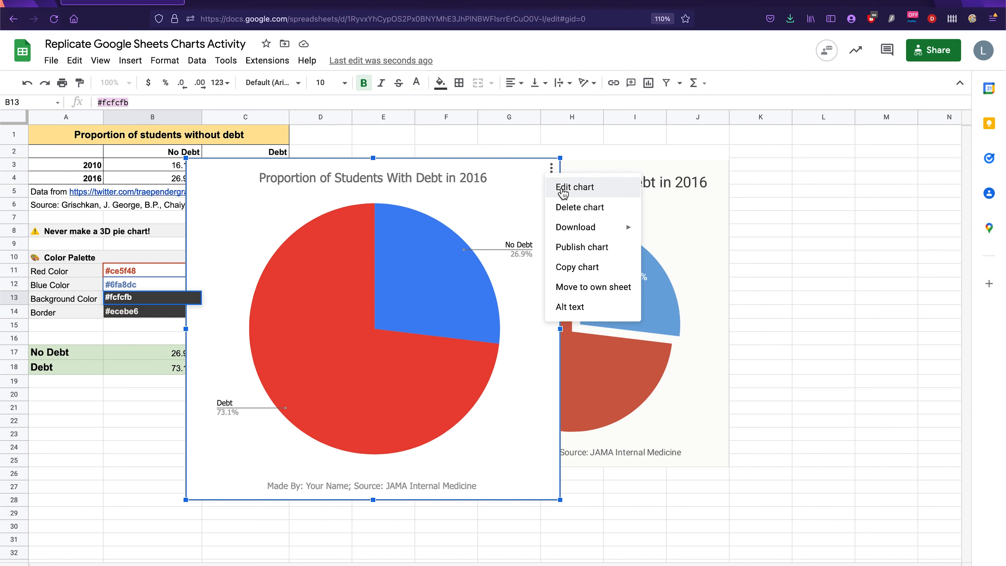
left_click(563, 192)
left_click(919, 133)
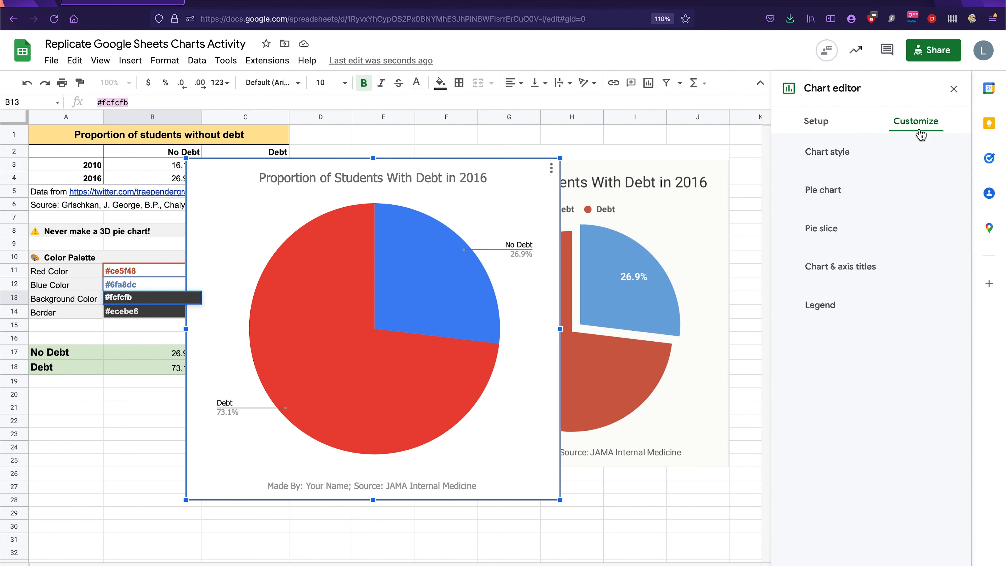
left_click(851, 155)
left_click(806, 203)
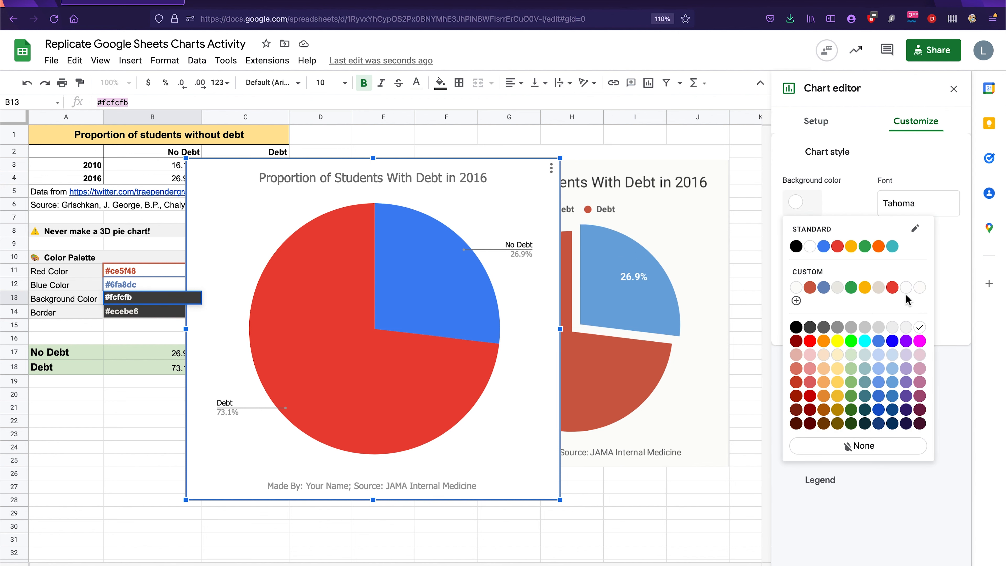
left_click(796, 301)
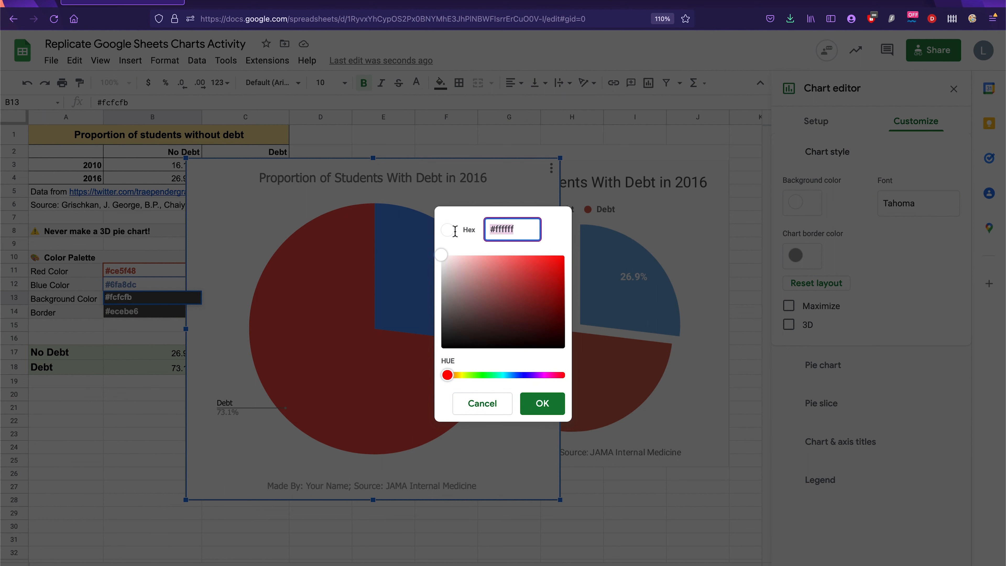
type("#fcfcfb")
left_click(539, 408)
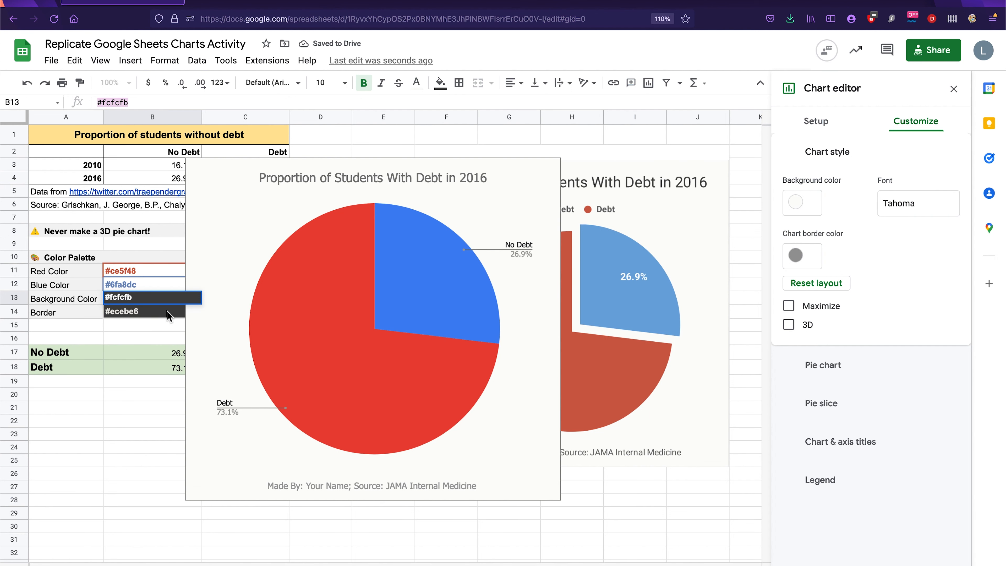
Copy the border hex #ecebe6 from the color palette and apply it as the pie chart's border color.
left_click(158, 316)
triple_click(126, 101)
key("ctrl+c")
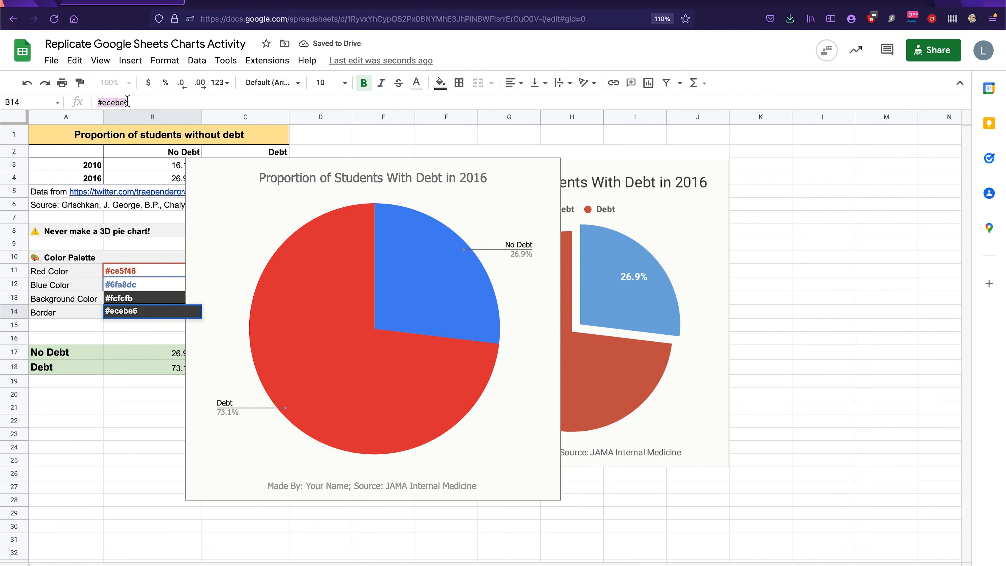
left_click(514, 176)
left_click(551, 170)
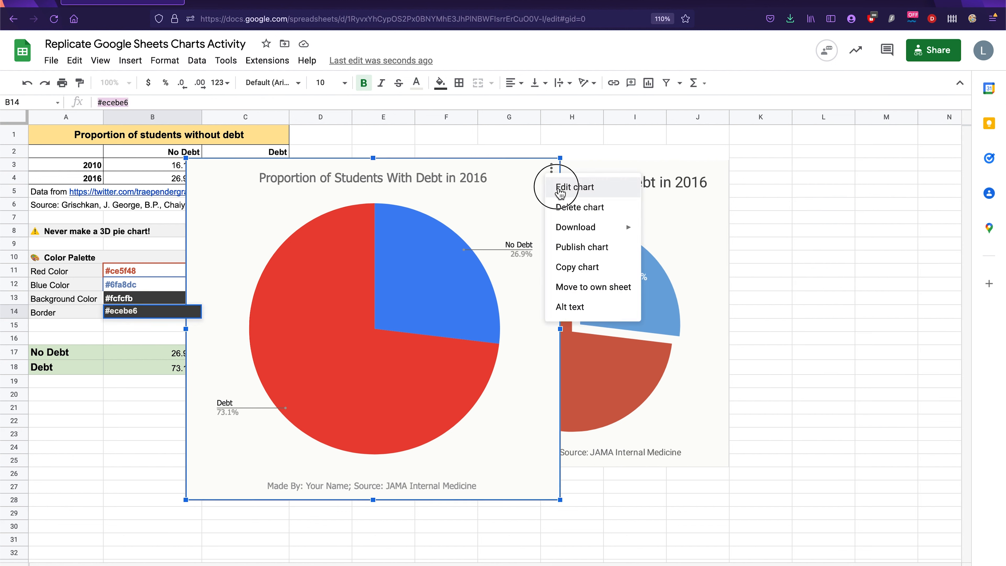
left_click(562, 187)
left_click(908, 125)
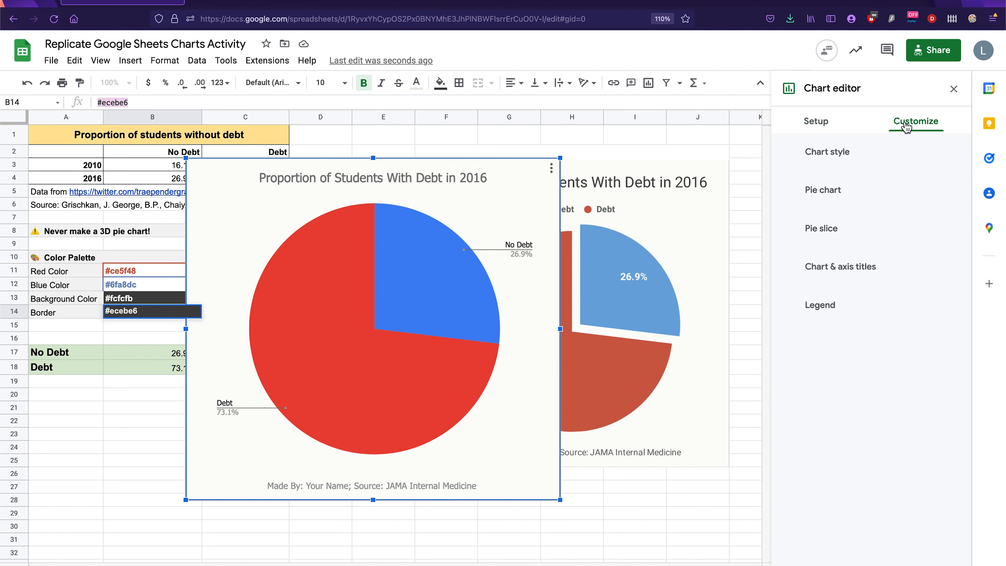
left_click(847, 152)
left_click(814, 257)
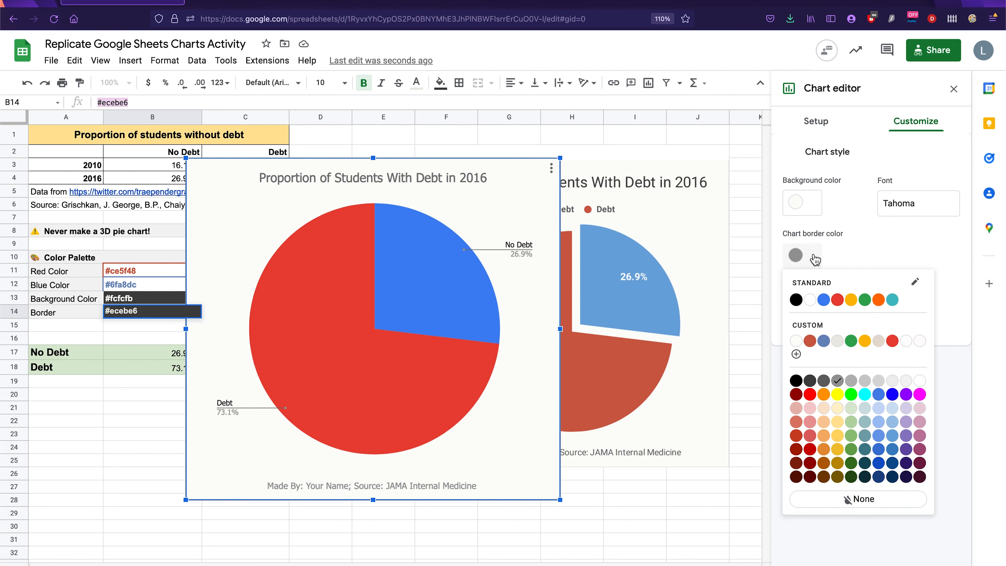
left_click(796, 354)
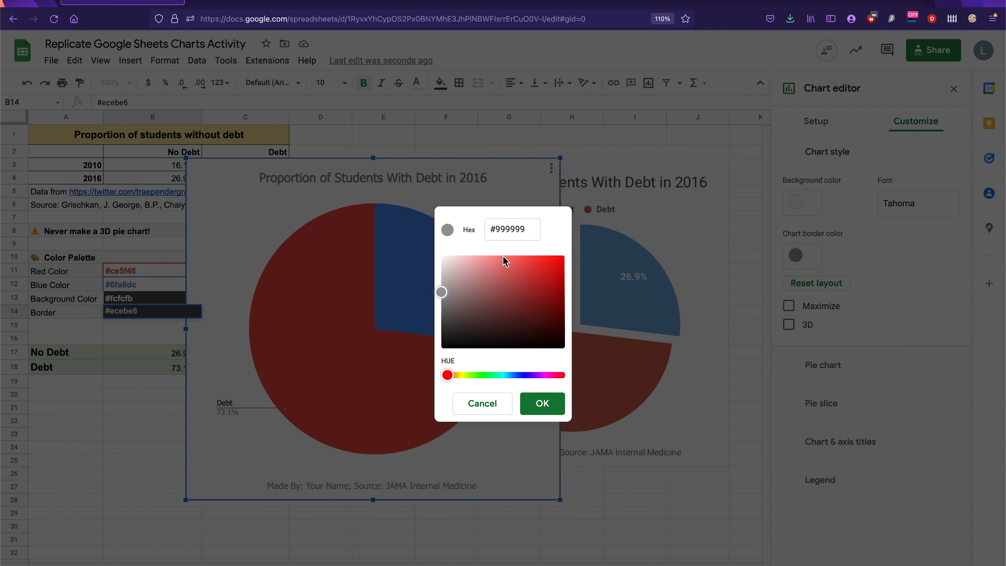
left_click(495, 229)
key("ctrl+a")
key("ctrl+v")
left_click(542, 402)
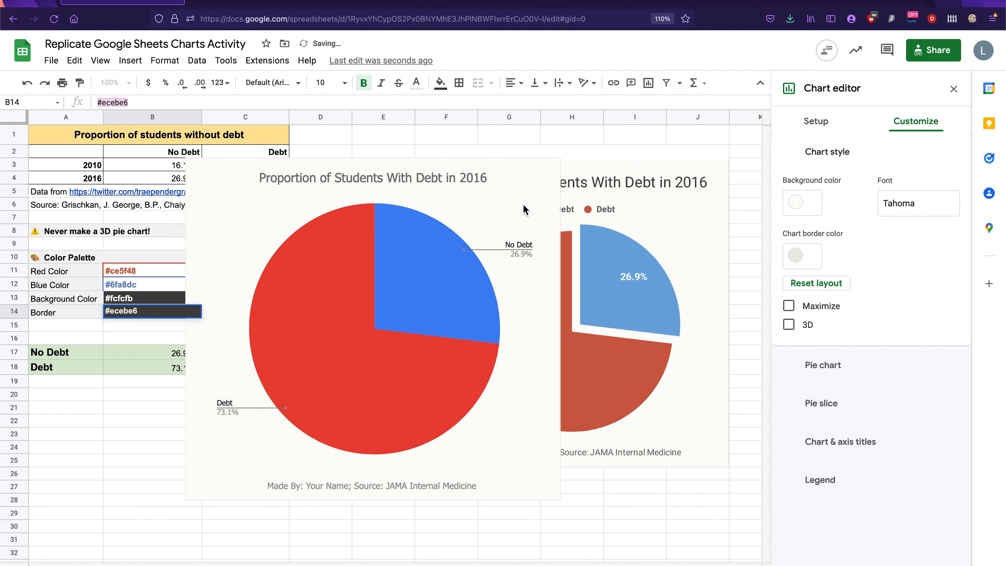
Set the pie chart title's font size to 24, trying 16 first.
left_click(524, 209)
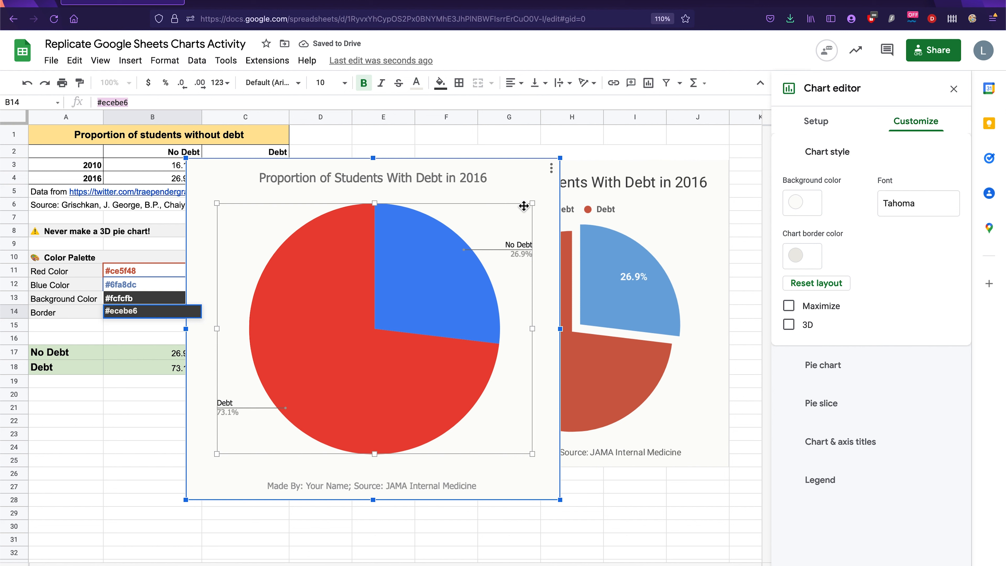
left_click(428, 178)
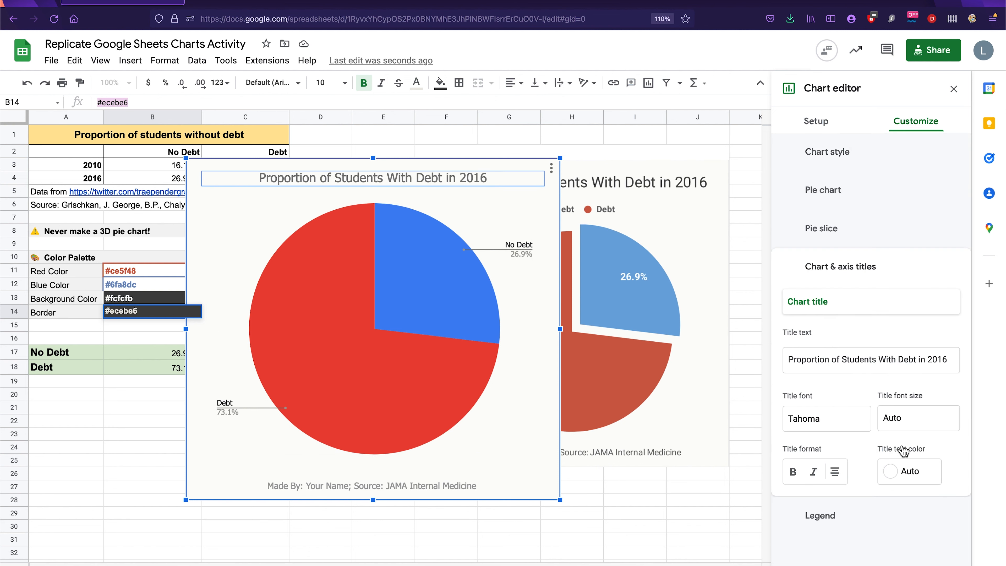
left_click(911, 416)
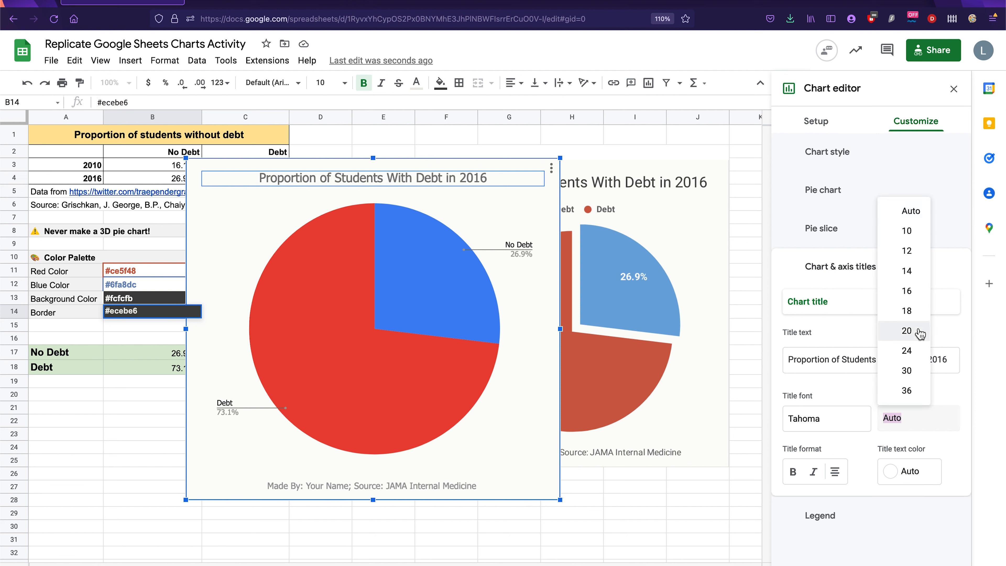
left_click(906, 292)
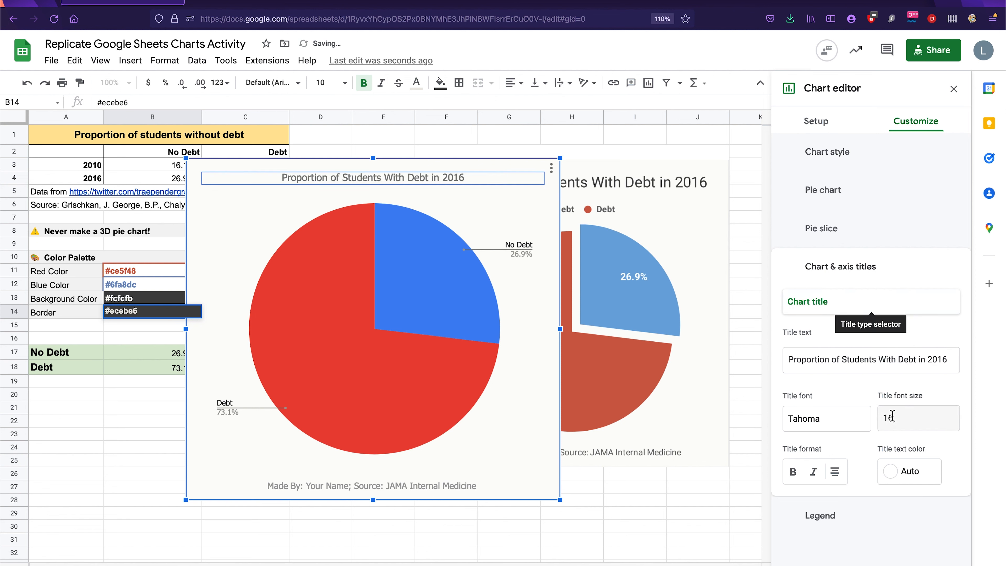
left_click(911, 422)
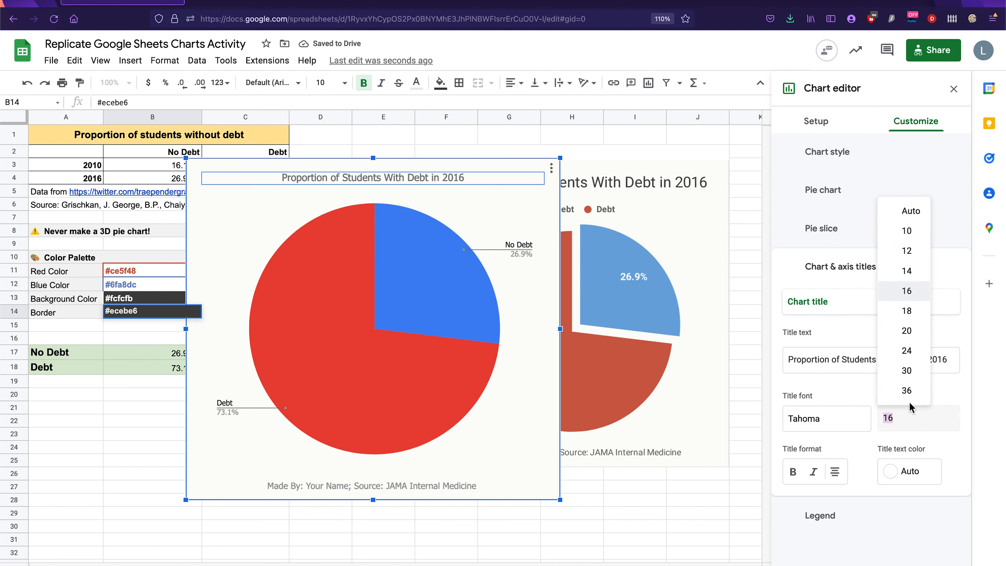
left_click(907, 349)
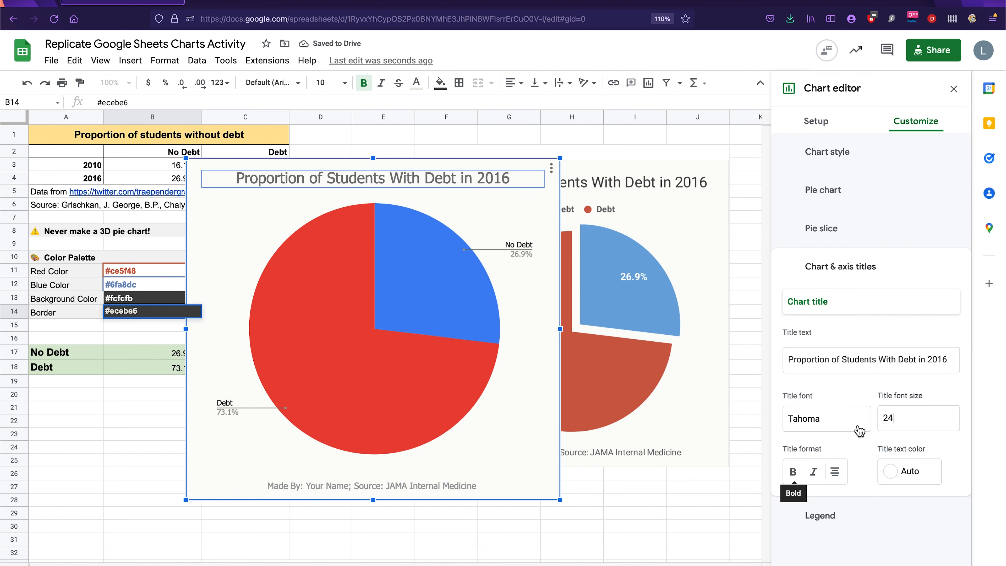
Set the chart title's text color to dark gray after trying black.
left_click(898, 470)
left_click(804, 258)
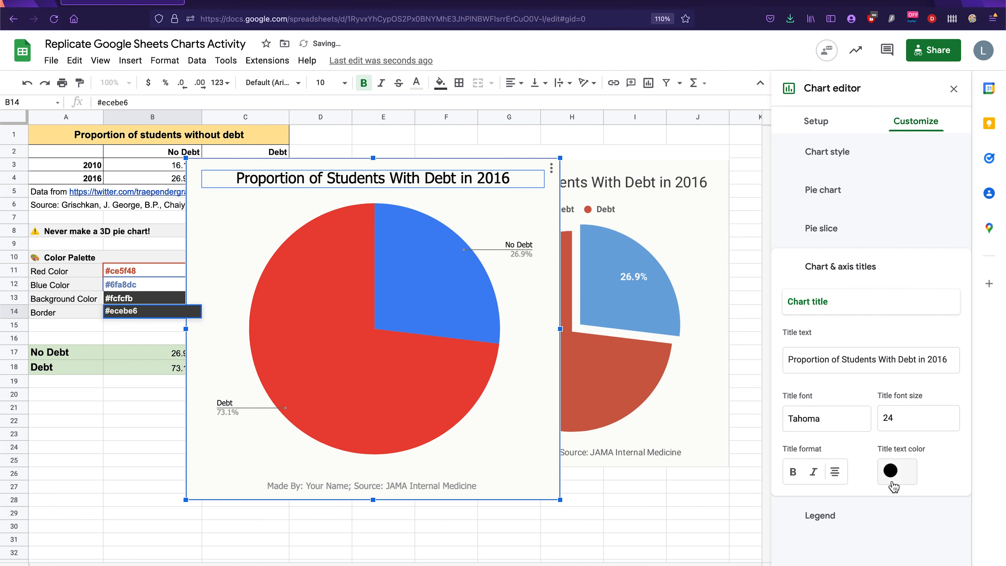
left_click(891, 471)
left_click(798, 334)
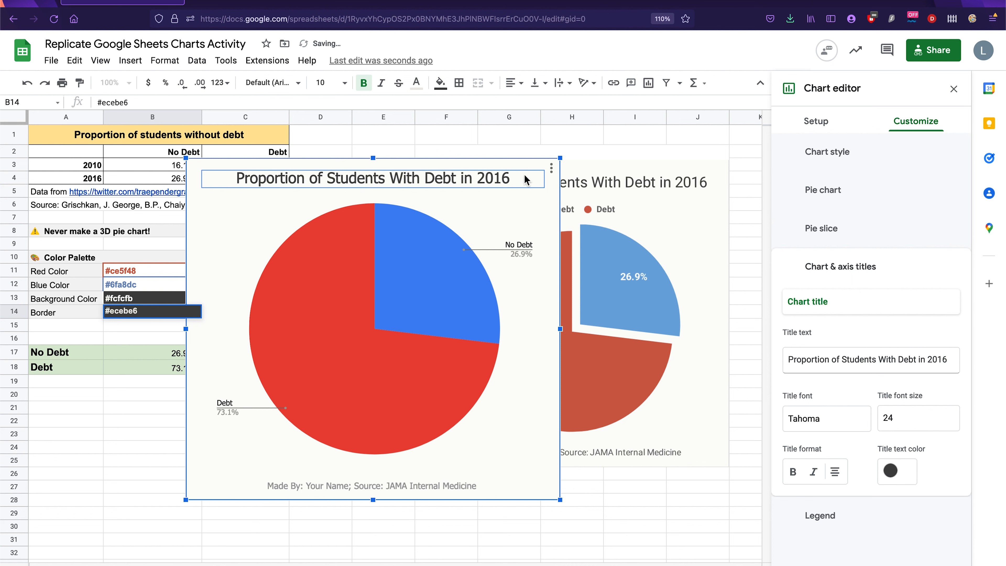
Move the new pie chart slightly up and right on the sheet, still overlapping the reference chart.
left_click(500, 207)
left_click(490, 316)
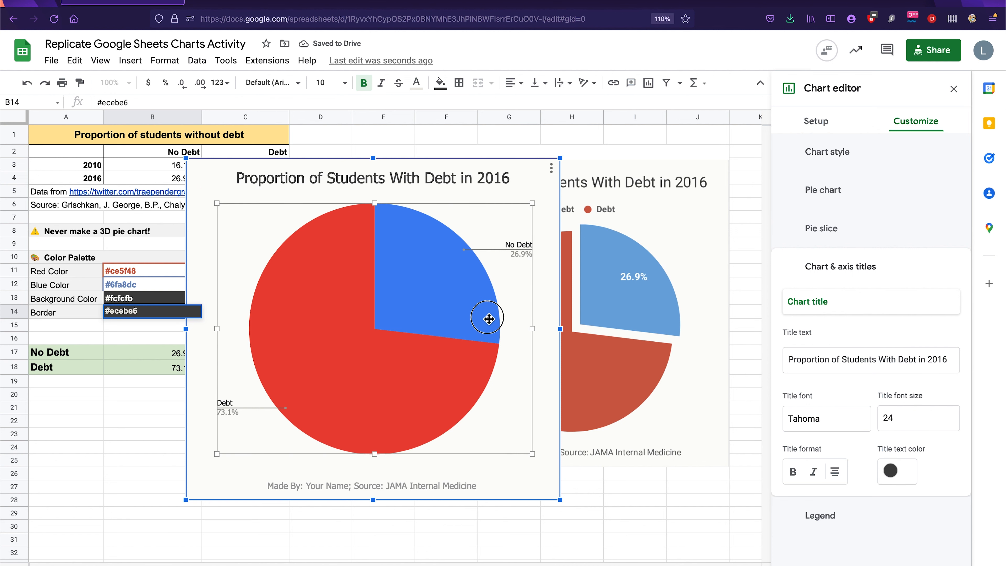
left_click(621, 143)
left_click(500, 299)
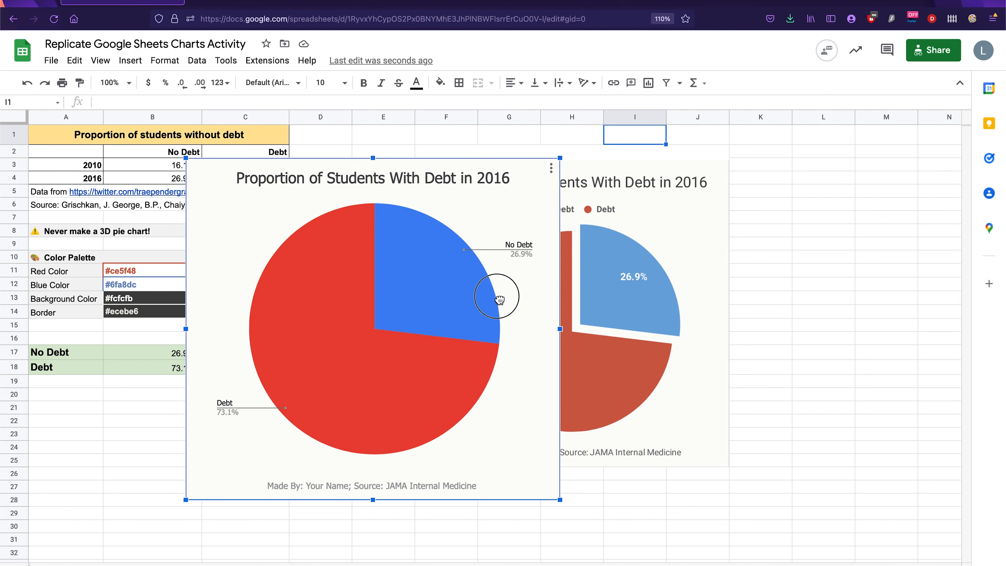
left_click_drag(500, 300, 564, 196)
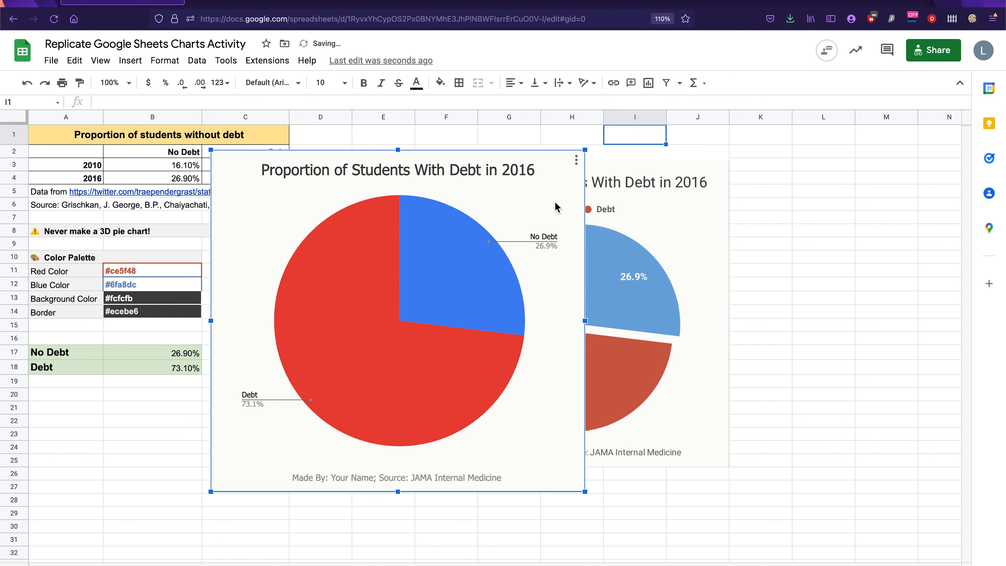
Reopen the pie chart for editing and set its overall chart font to Roboto.
left_click(576, 161)
left_click(602, 177)
left_click(913, 123)
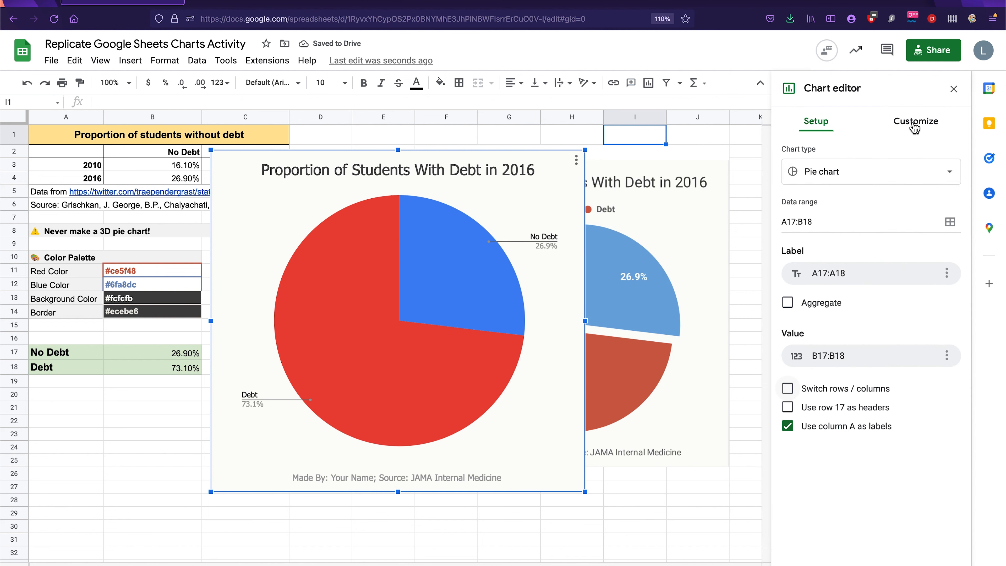
left_click(862, 161)
left_click(929, 207)
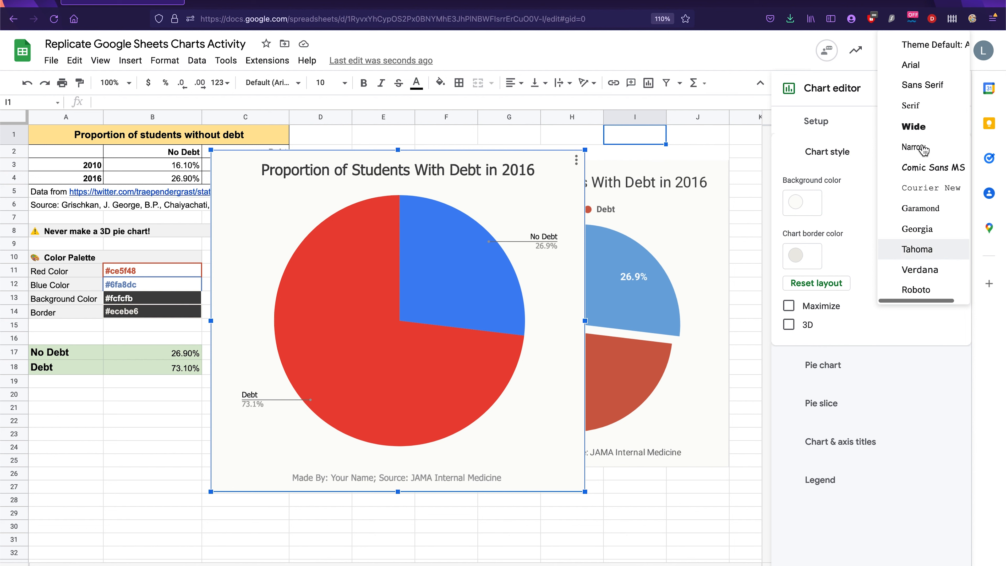
left_click(925, 290)
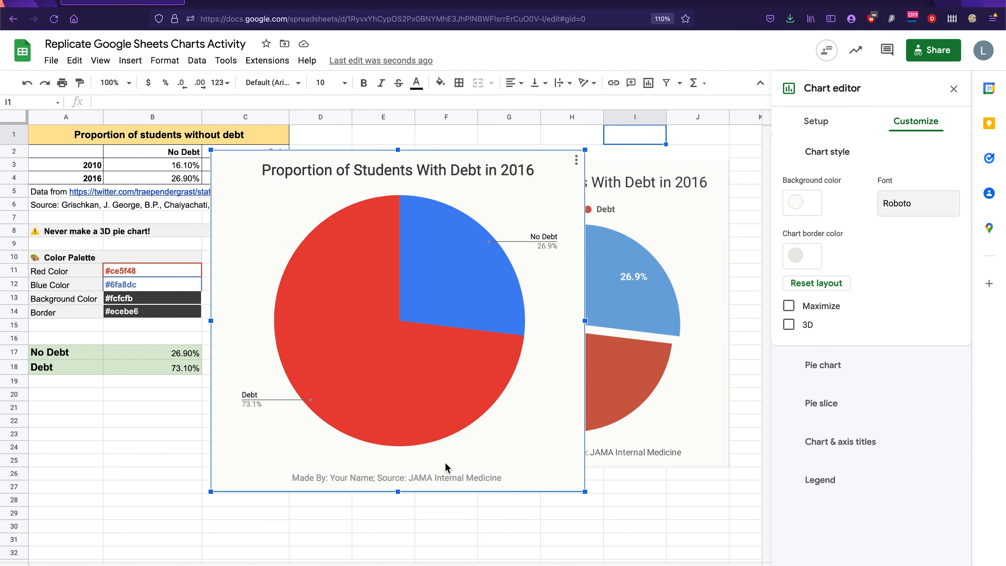
Copy the blue hex #6fa8dc from the color palette and recolor the No Debt slice with the saved custom blue.
left_click(469, 312)
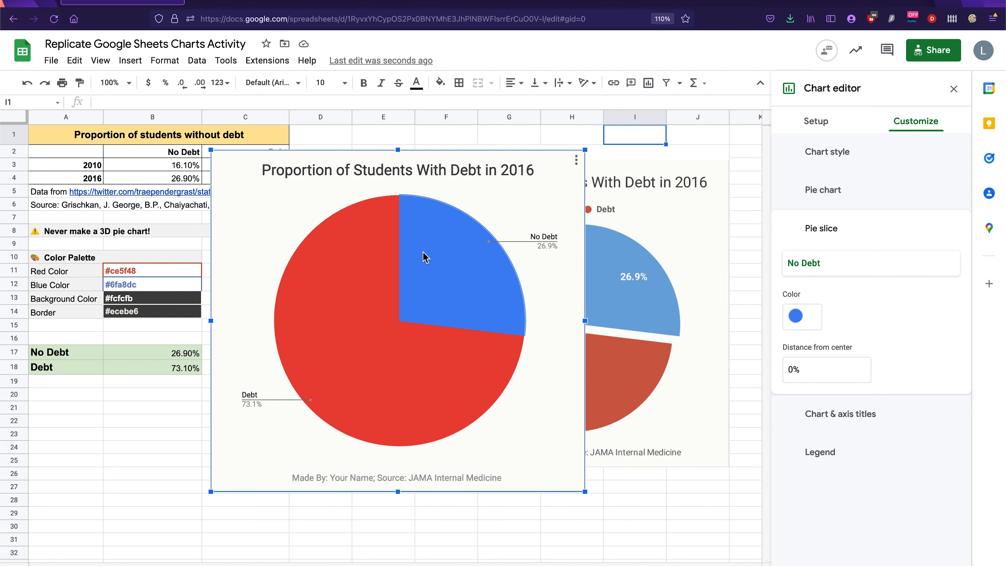
left_click(119, 286)
triple_click(143, 102)
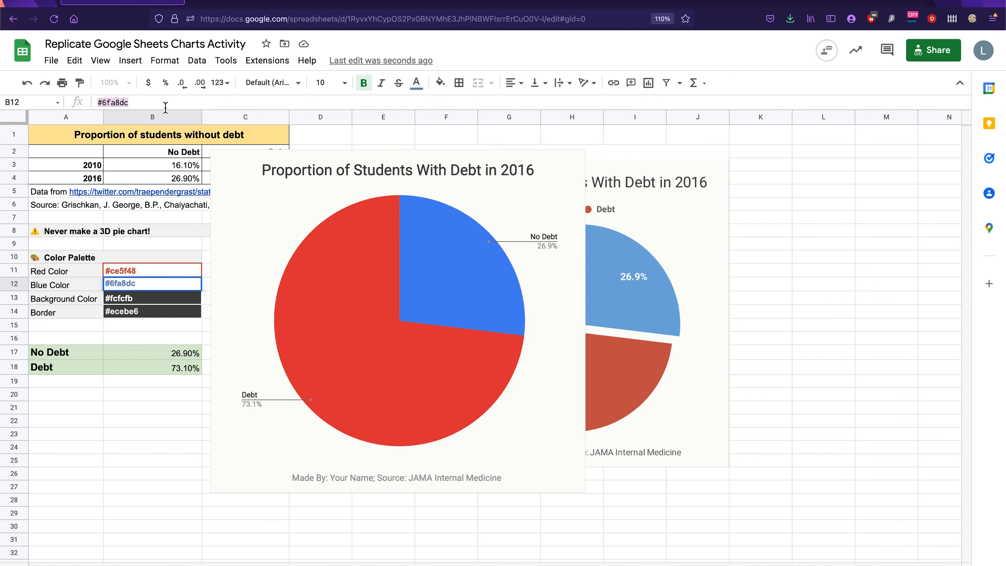
double_click(425, 259)
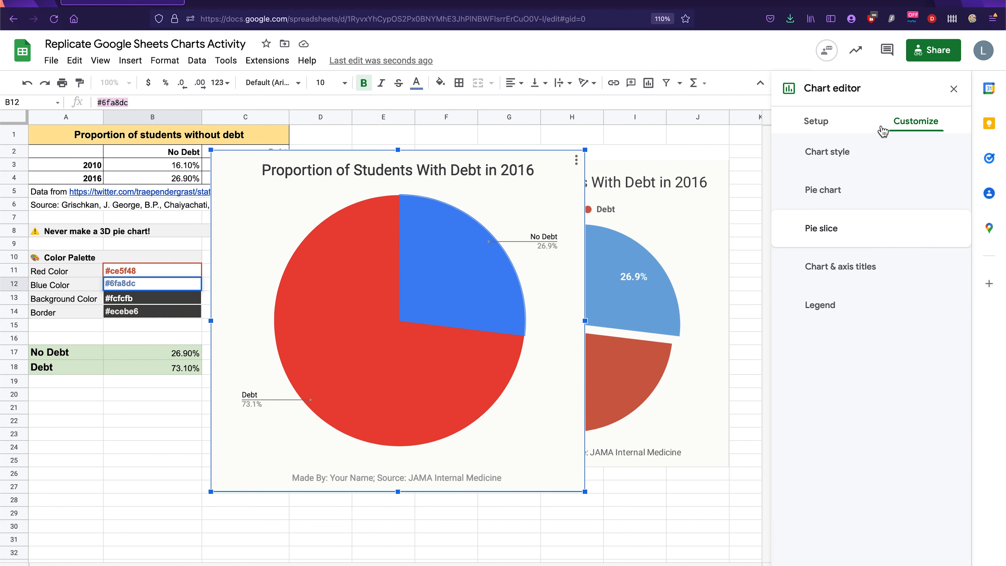
left_click(809, 317)
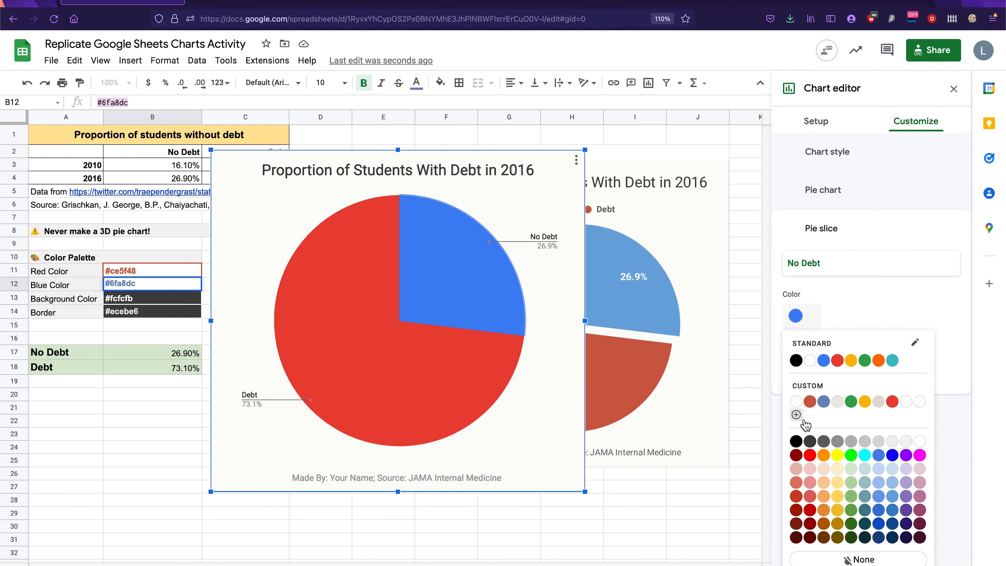
left_click(826, 400)
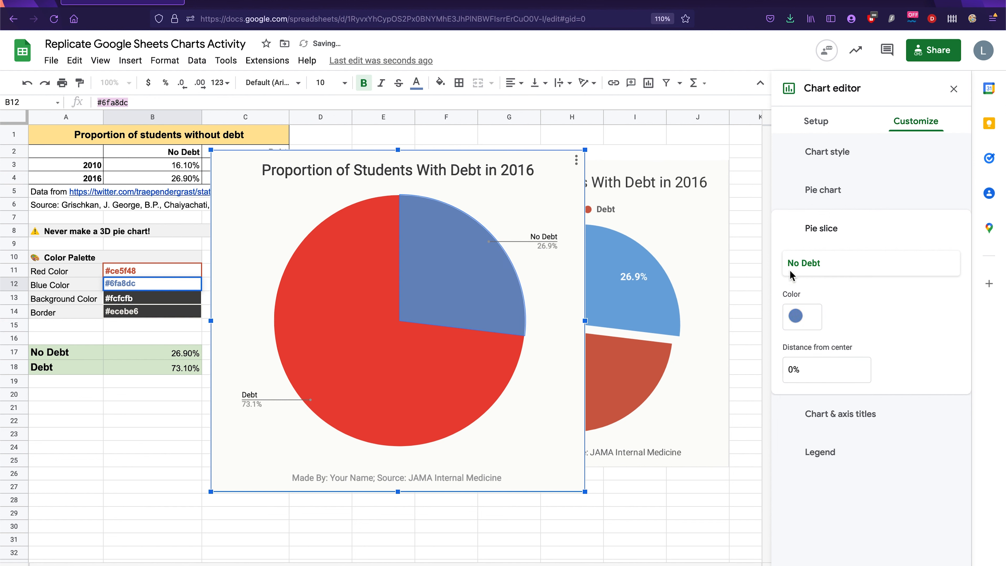
Copy the red hex #ce5f48 from the color palette cell for the Debt slice.
left_click(318, 284)
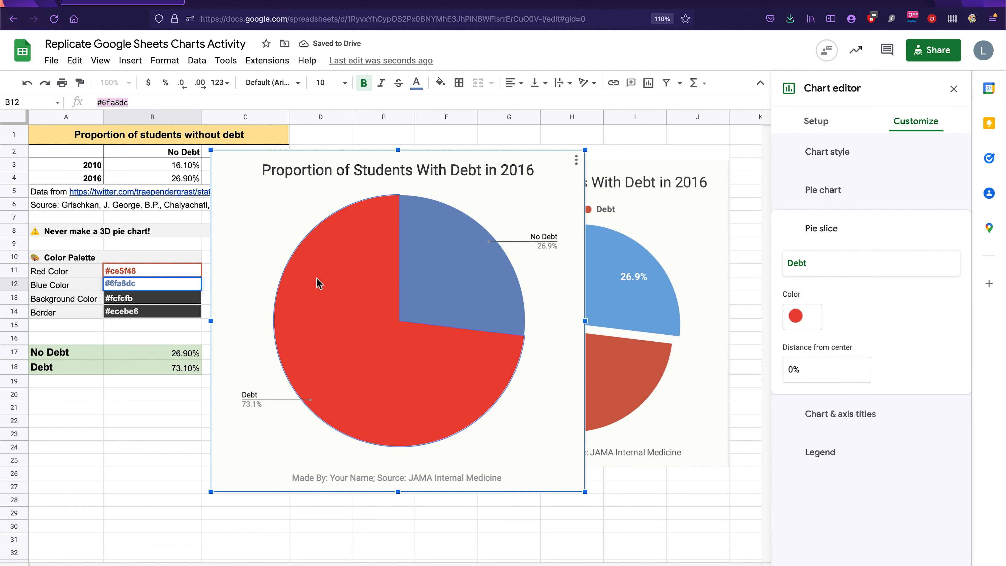
left_click(123, 272)
left_click(122, 273)
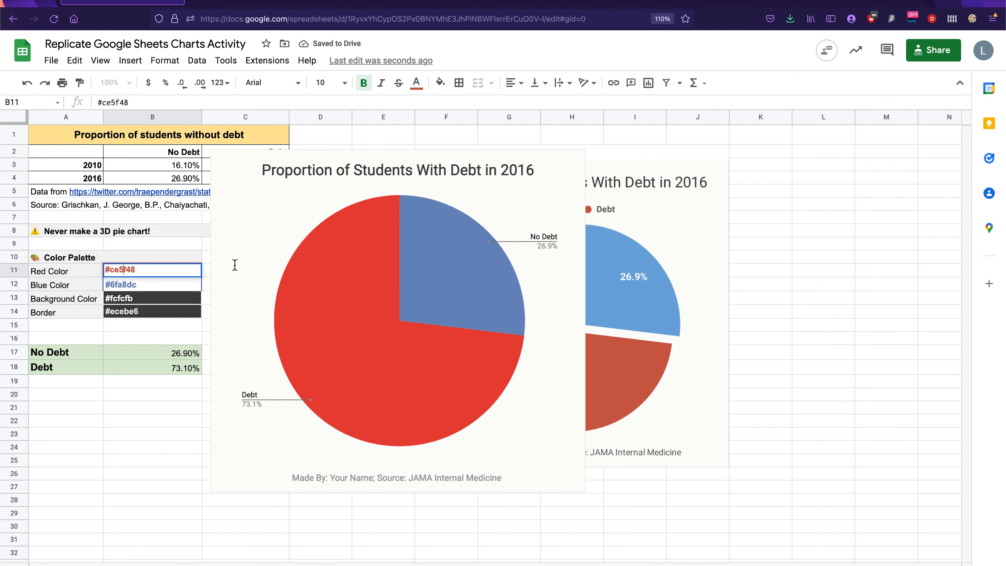
left_click_drag(154, 271, 84, 271)
left_click(759, 215)
Reopen the pie chart for editing and set the Debt slice's color to the custom hex #ce5f48.
left_click(450, 254)
left_click(258, 189)
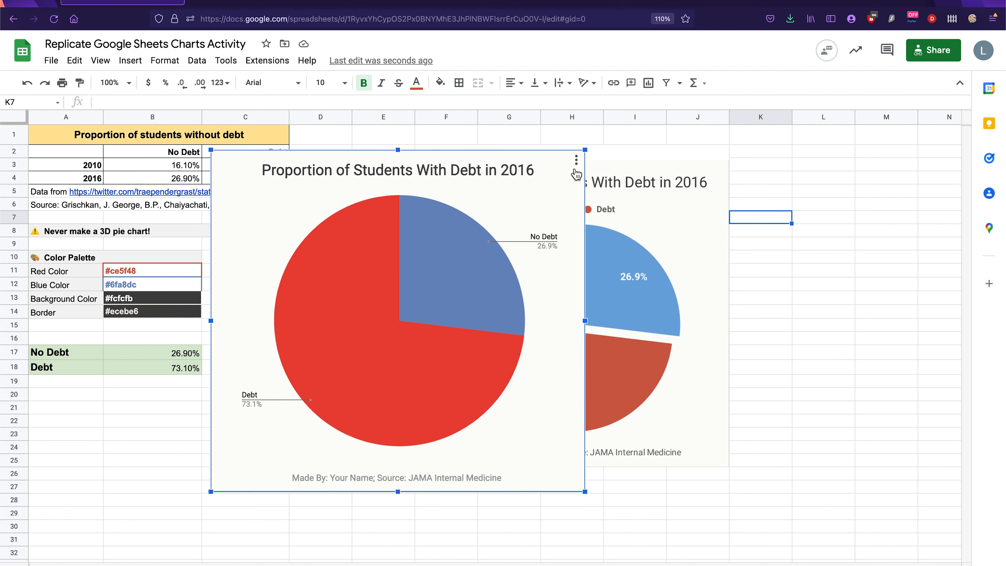
left_click(575, 171)
left_click(584, 180)
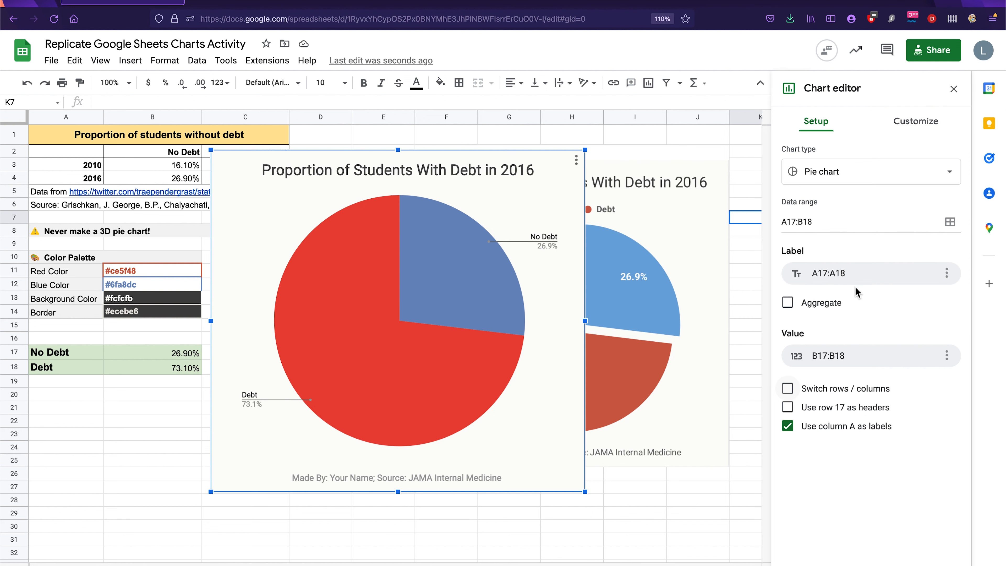
left_click(909, 126)
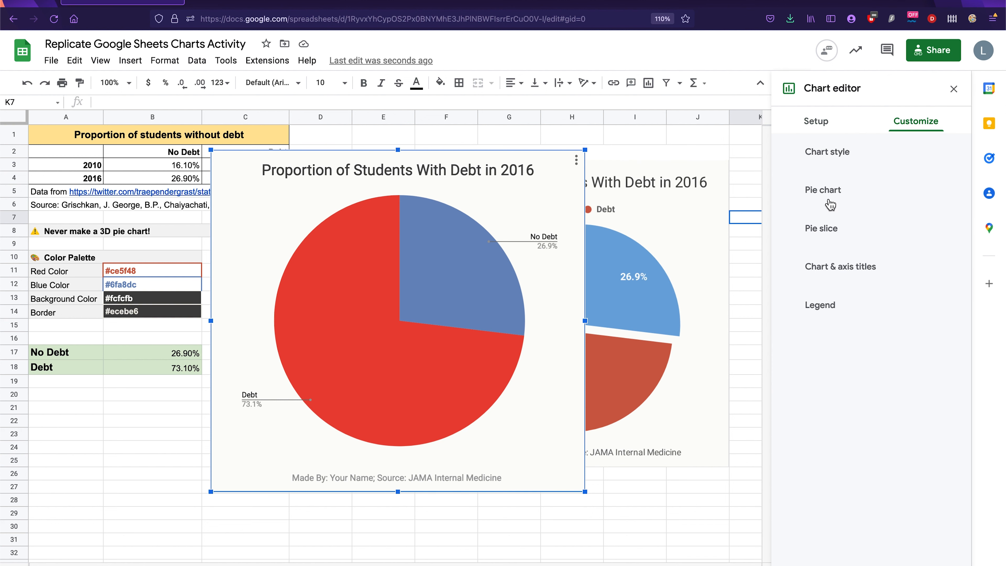
left_click(387, 382)
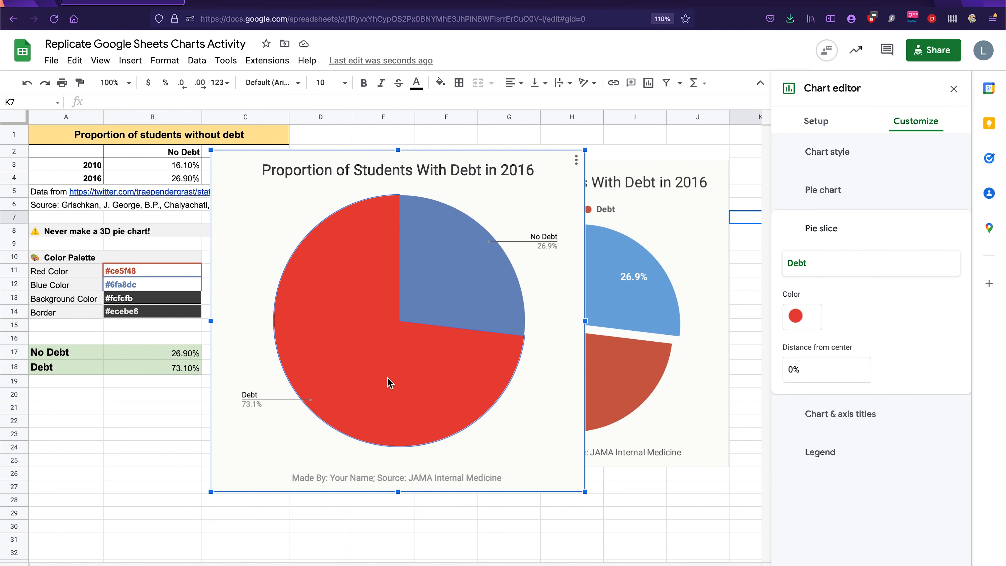
left_click(816, 328)
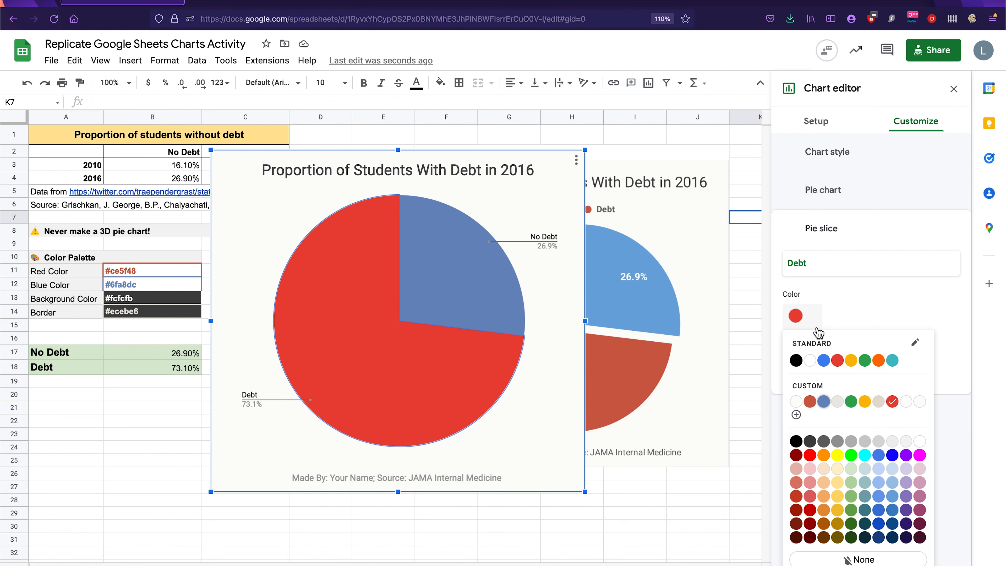
left_click(794, 416)
left_click_drag(522, 233, 431, 212)
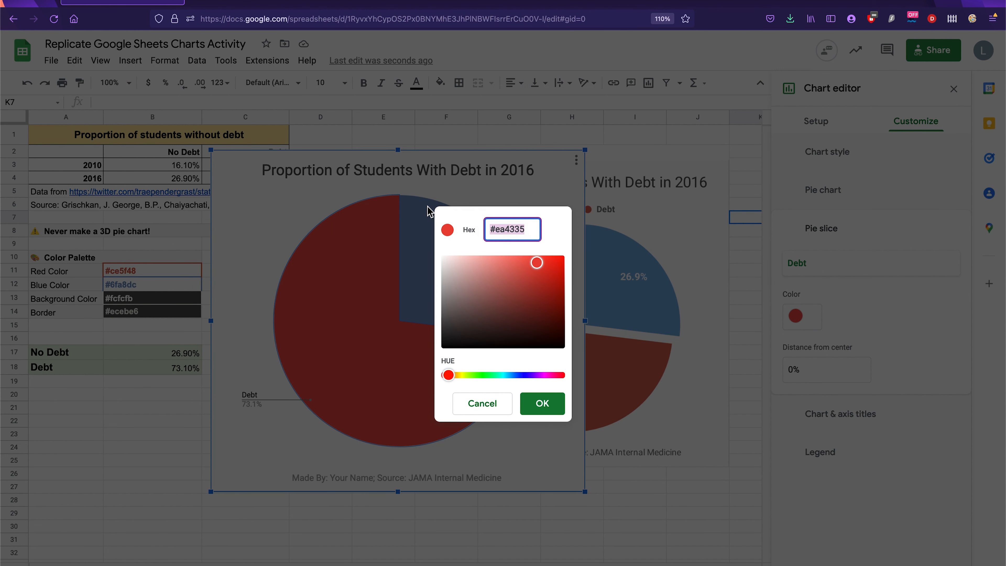
type("#ce5f48")
left_click(545, 405)
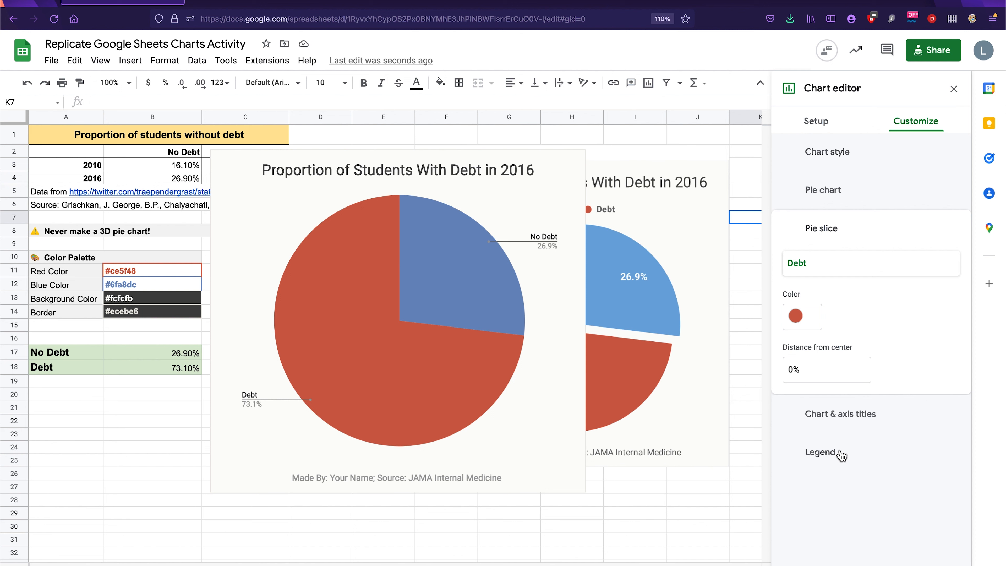
Set the pie chart's legend position to Top.
left_click(820, 452)
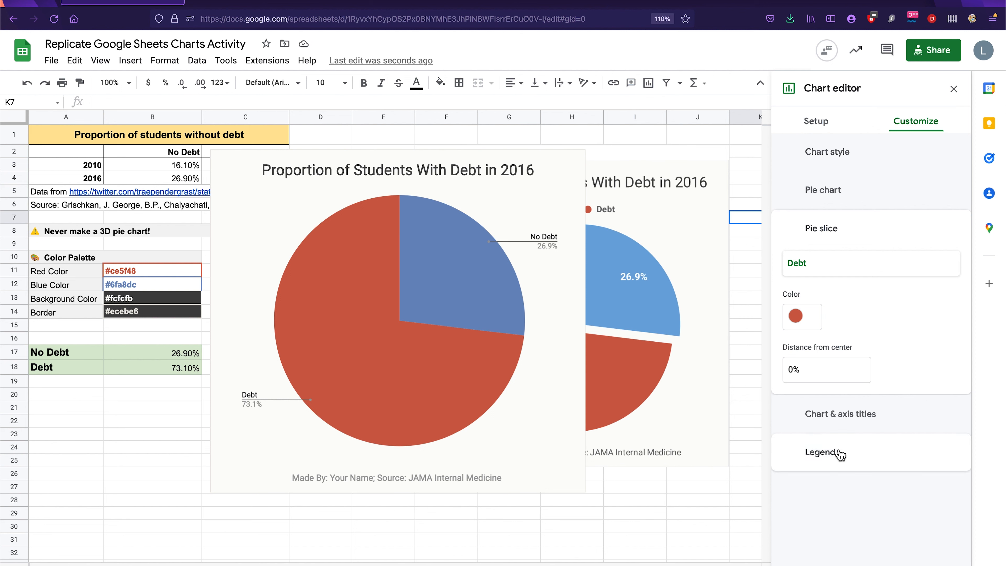
left_click(840, 359)
left_click(837, 237)
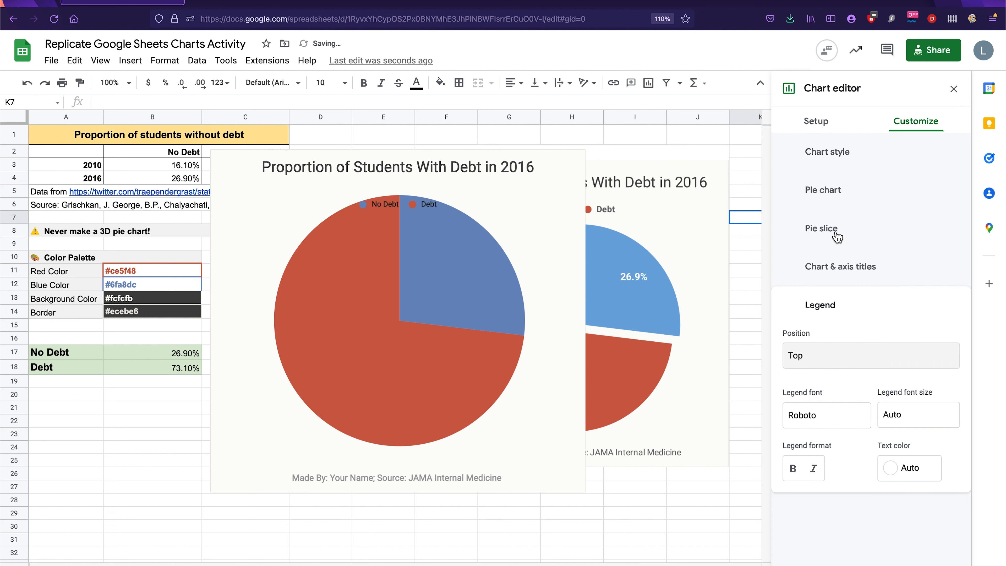
Try to select the legend overlapping the pie's upper edge.
left_click(384, 208)
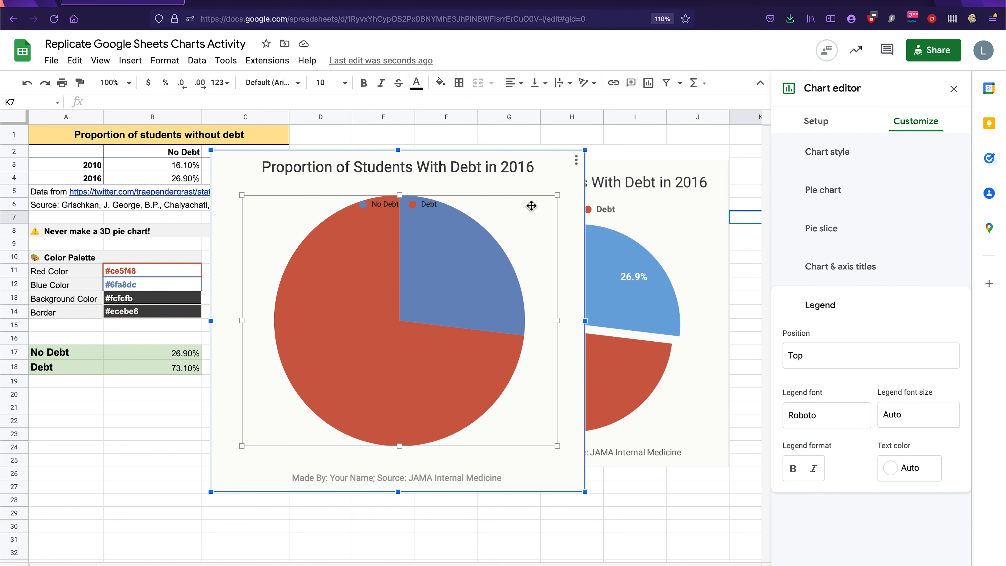
left_click(412, 210)
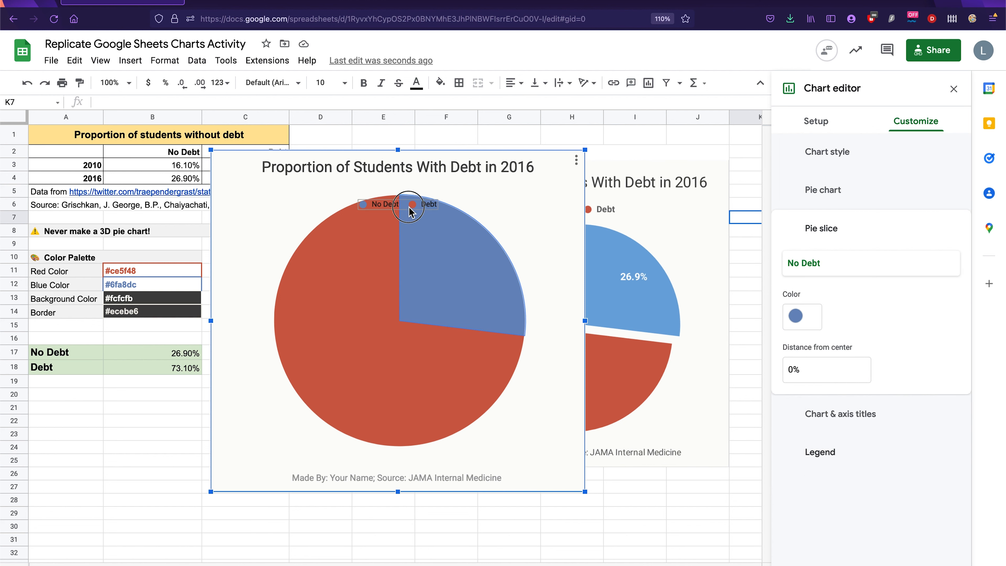
left_click(375, 210)
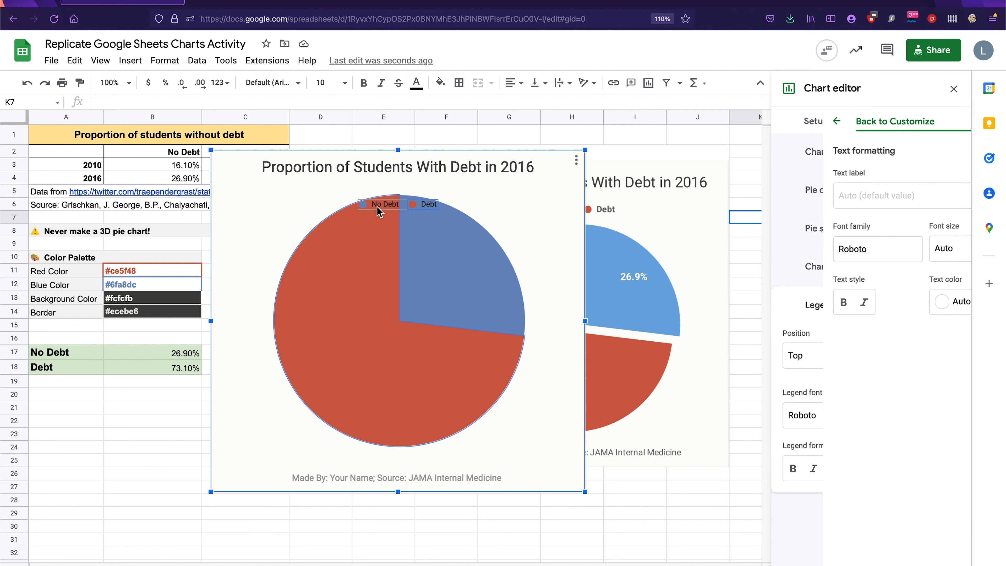
left_click(353, 197)
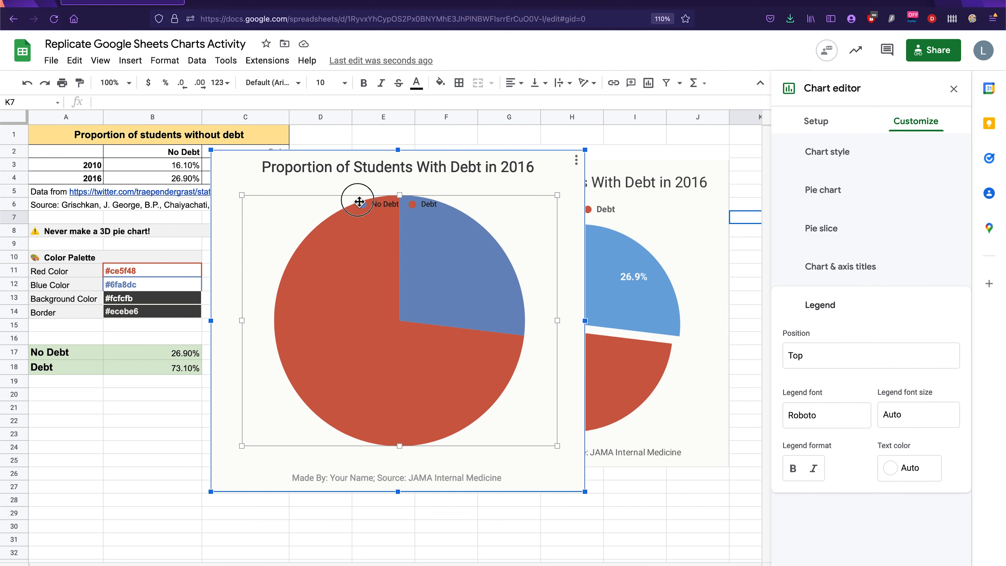
Move the legend to just beneath the chart title and shift the pie down so the two do not overlap.
double_click(371, 203)
left_click(336, 193)
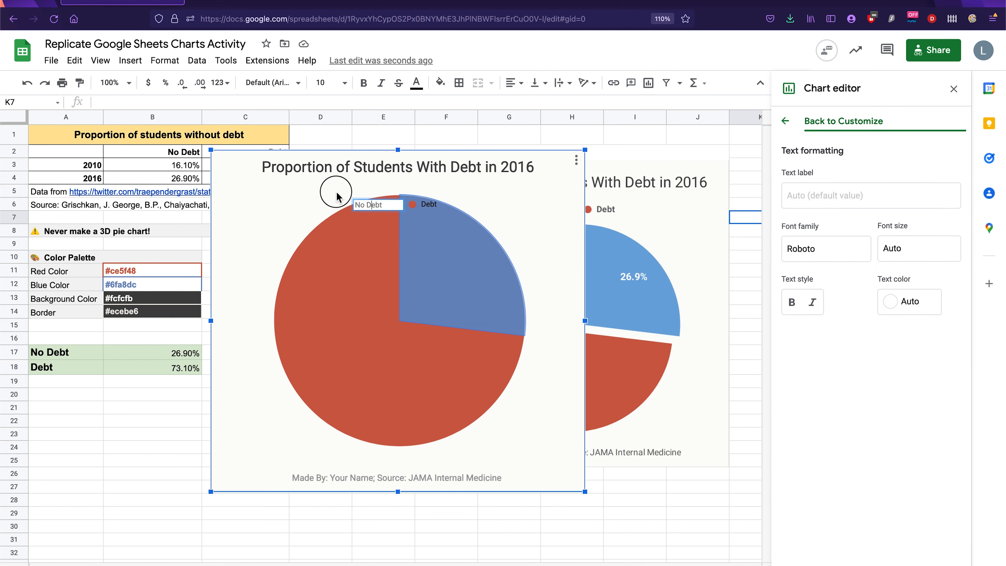
left_click_drag(392, 208, 390, 192)
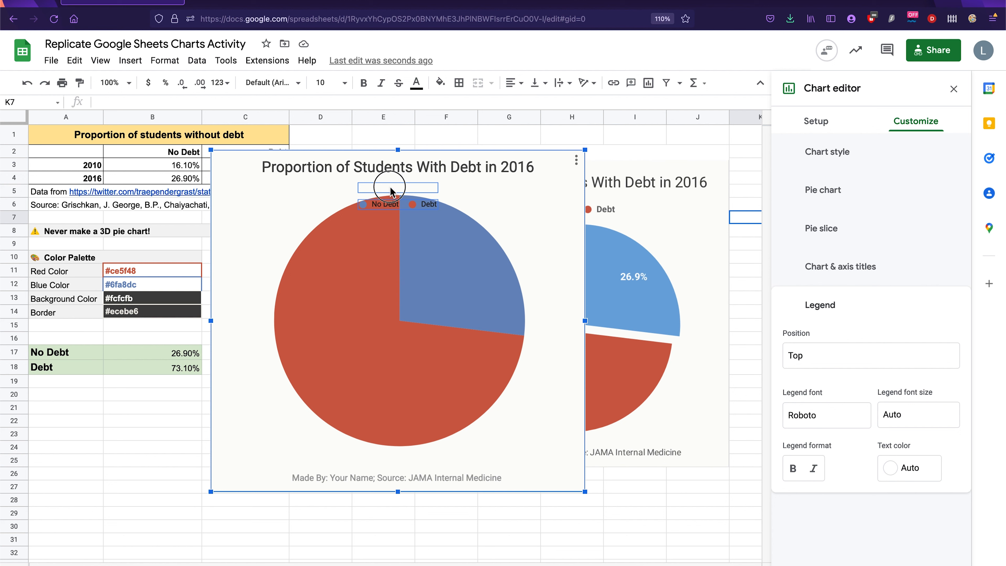
left_click(440, 337)
left_click_drag(459, 441, 459, 455)
left_click(429, 189)
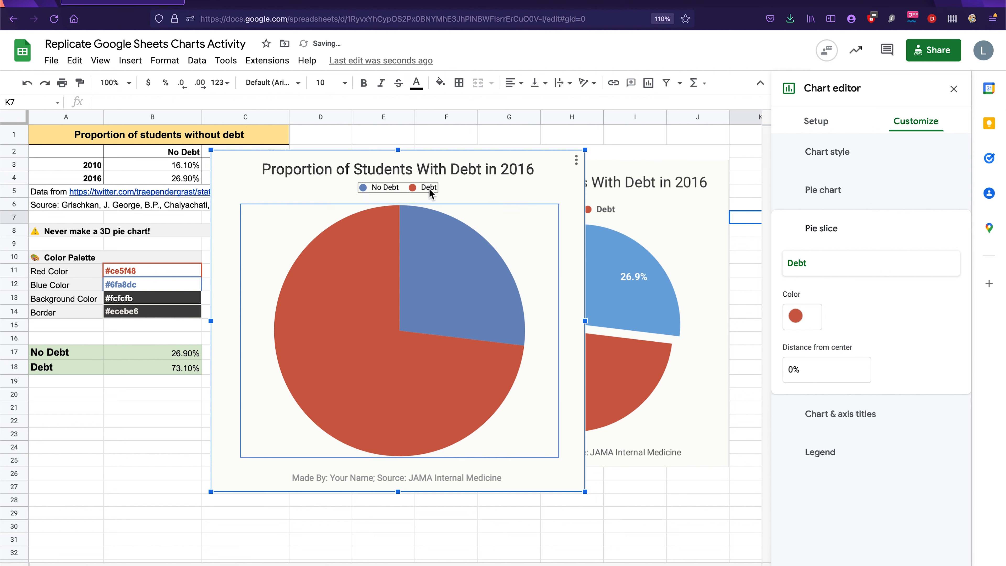
left_click_drag(430, 190, 430, 193)
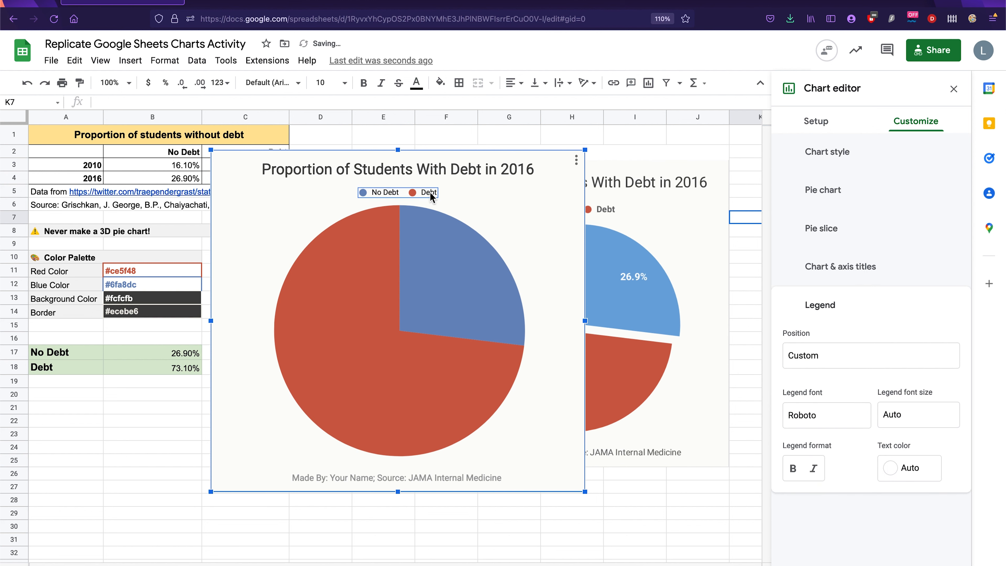
left_click(538, 371)
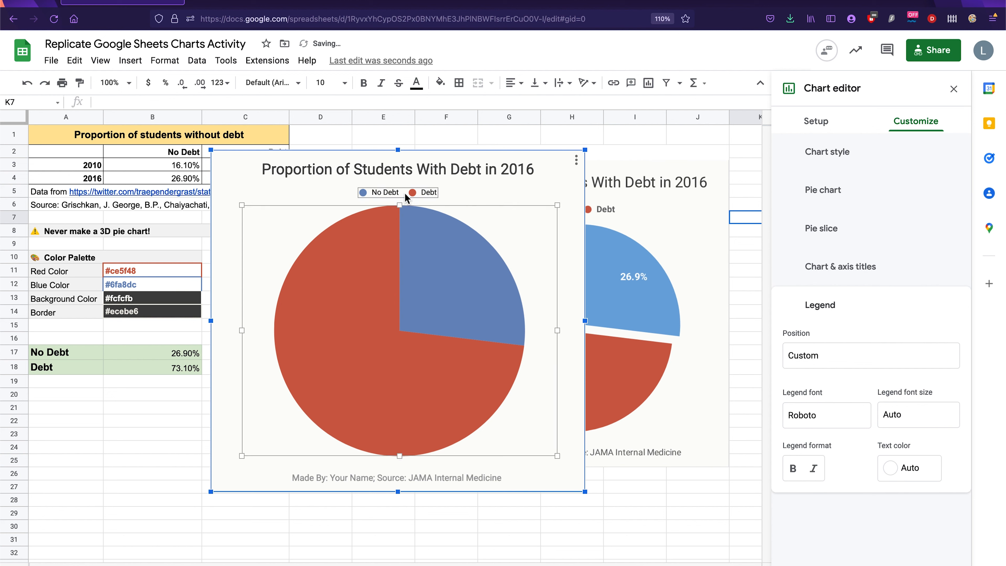
Set the legend font size to 16.
left_click(427, 196)
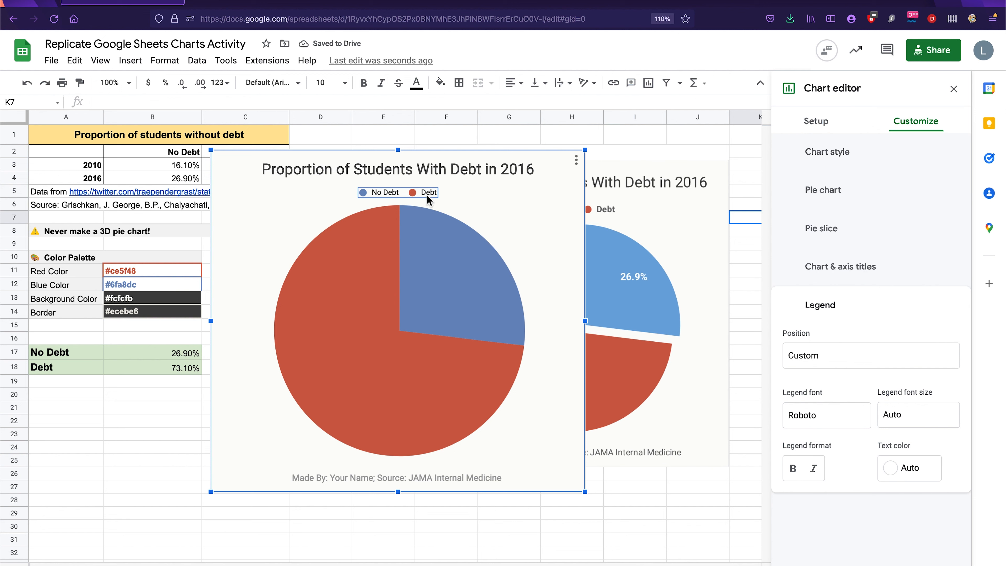
left_click(921, 413)
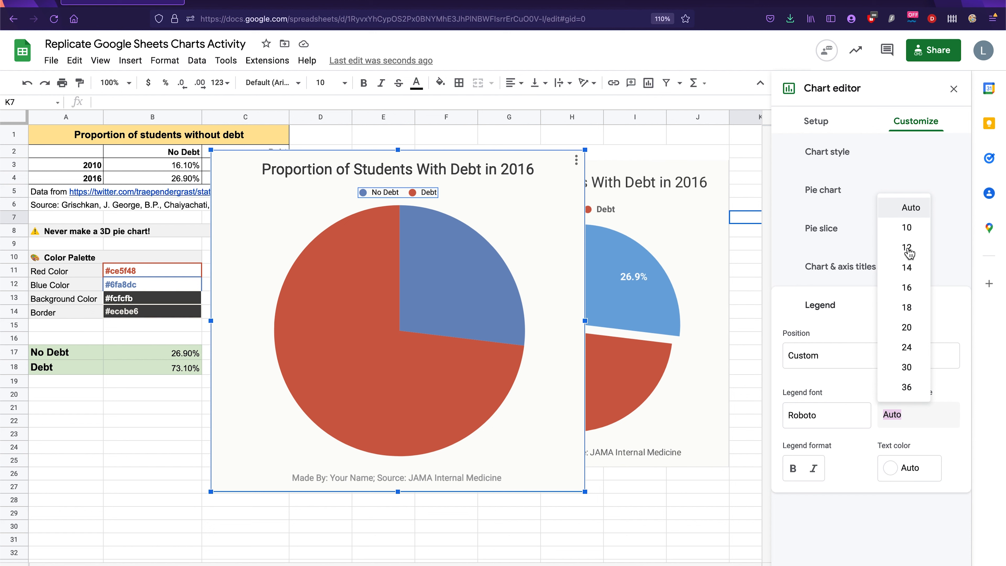
left_click(910, 272)
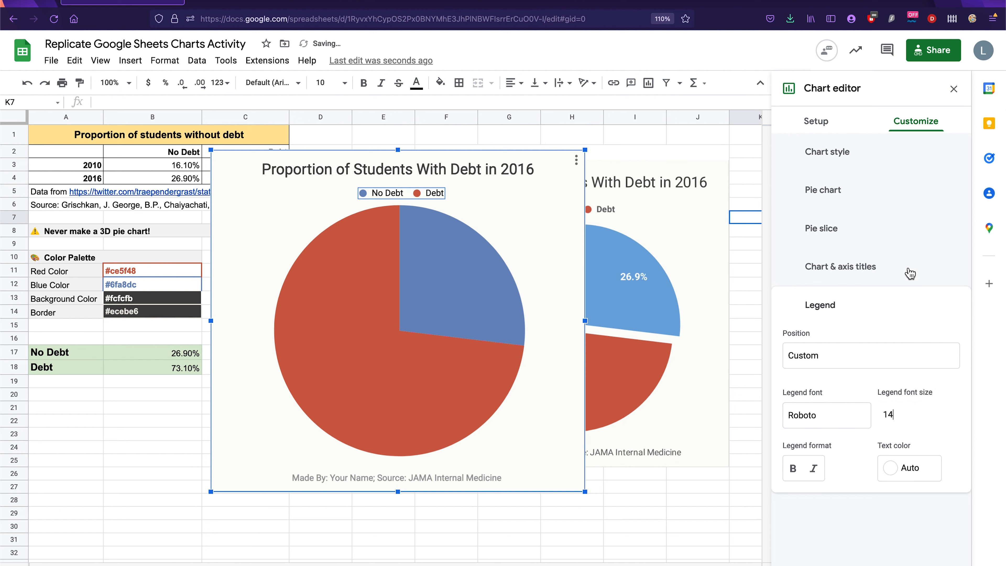
left_click(911, 414)
left_click(925, 442)
left_click(923, 422)
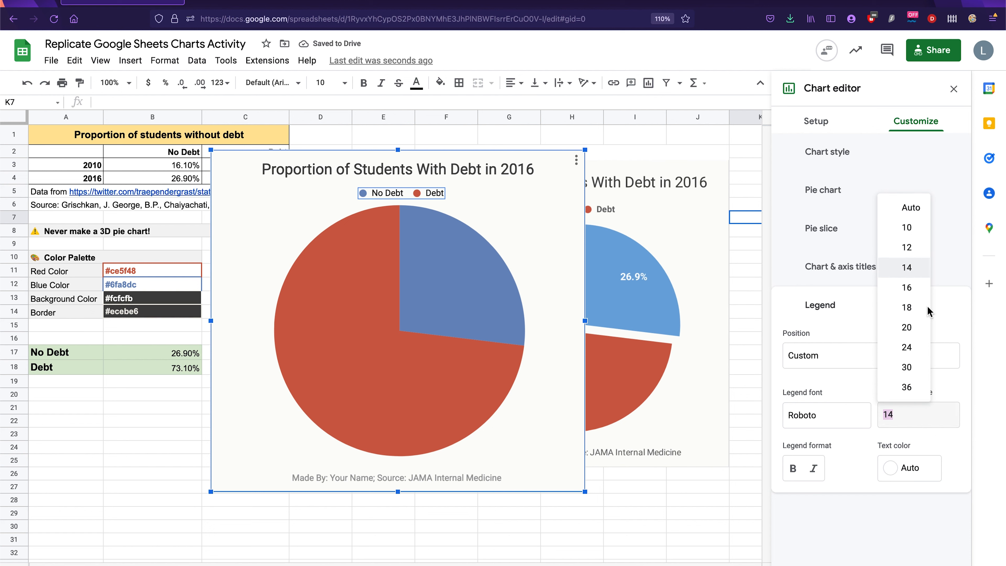
left_click(913, 290)
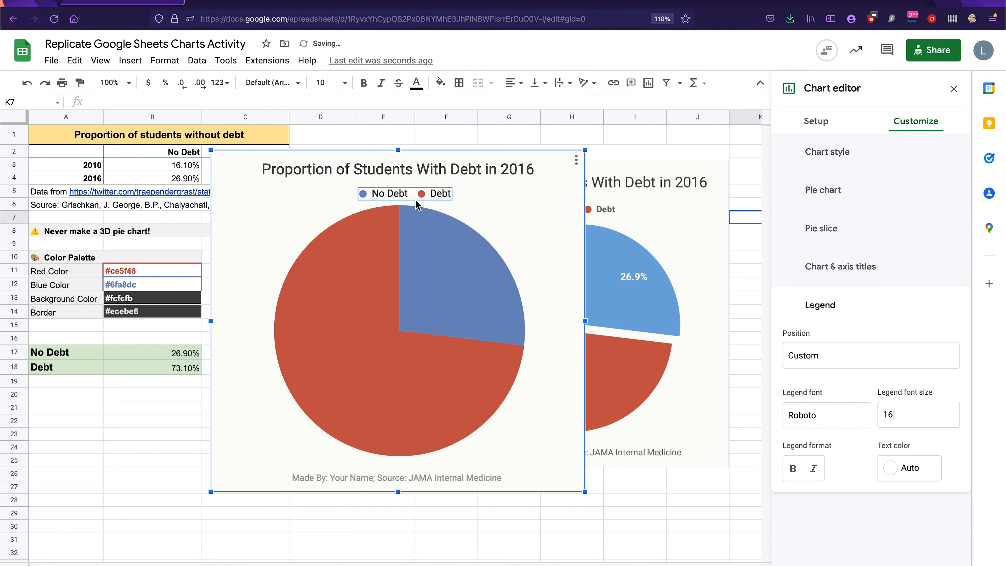
Nudge the legend slightly left and format its text as bold dark gray.
left_click(393, 193)
left_click_drag(393, 194, 391, 194)
left_click(793, 468)
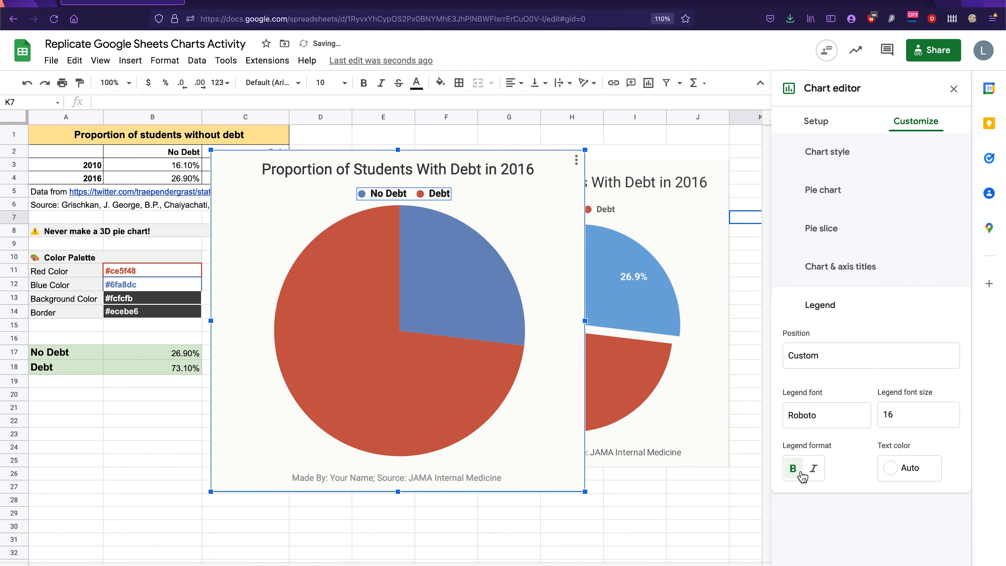
left_click(940, 468)
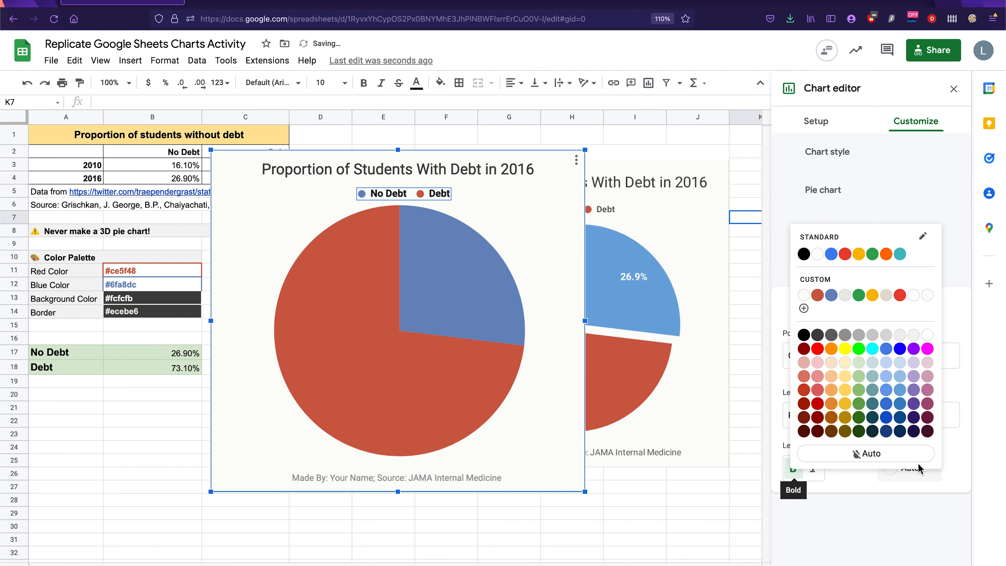
left_click(831, 335)
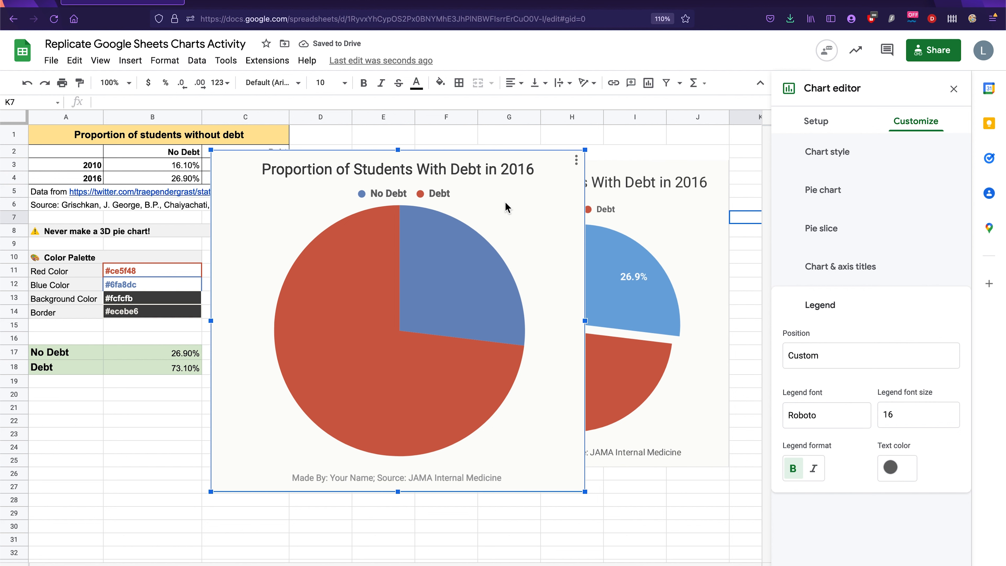
Move the edited pie chart left to uncover more of the reference chart beside it.
left_click(479, 285)
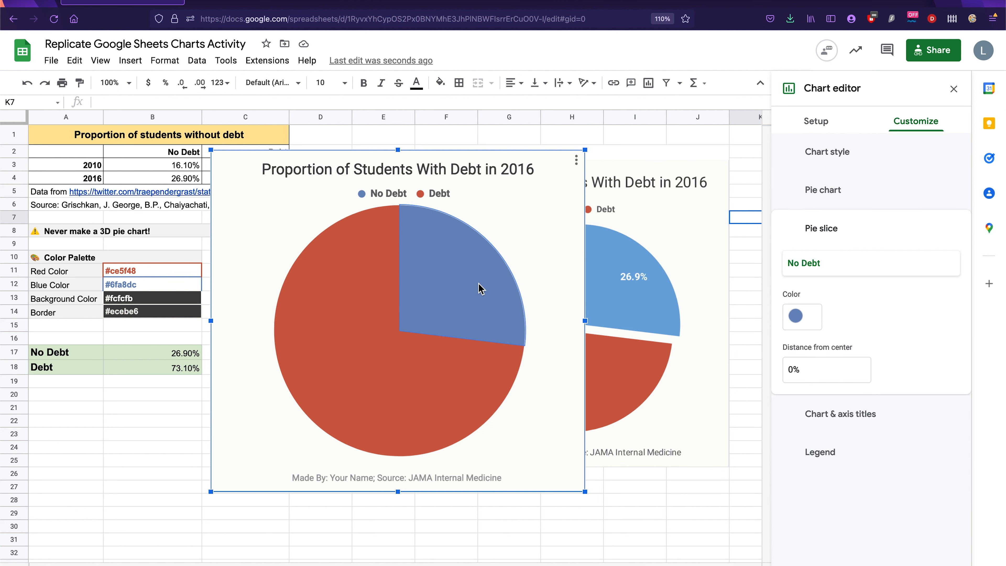
left_click_drag(564, 219, 459, 220)
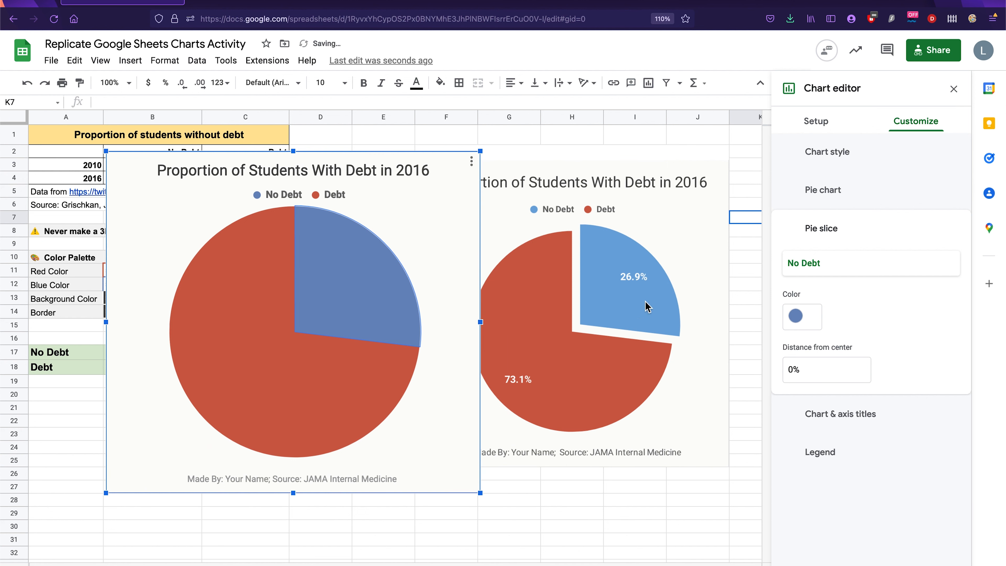
Try a distance from center of 15% for the No Debt slice and reset it to 0%.
left_click(794, 371)
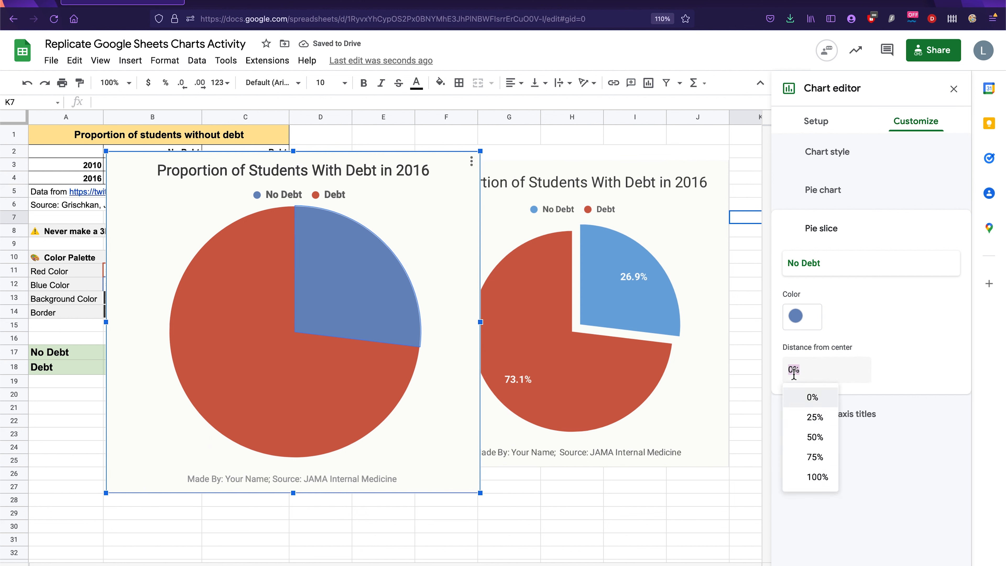
type("15")
key("Return")
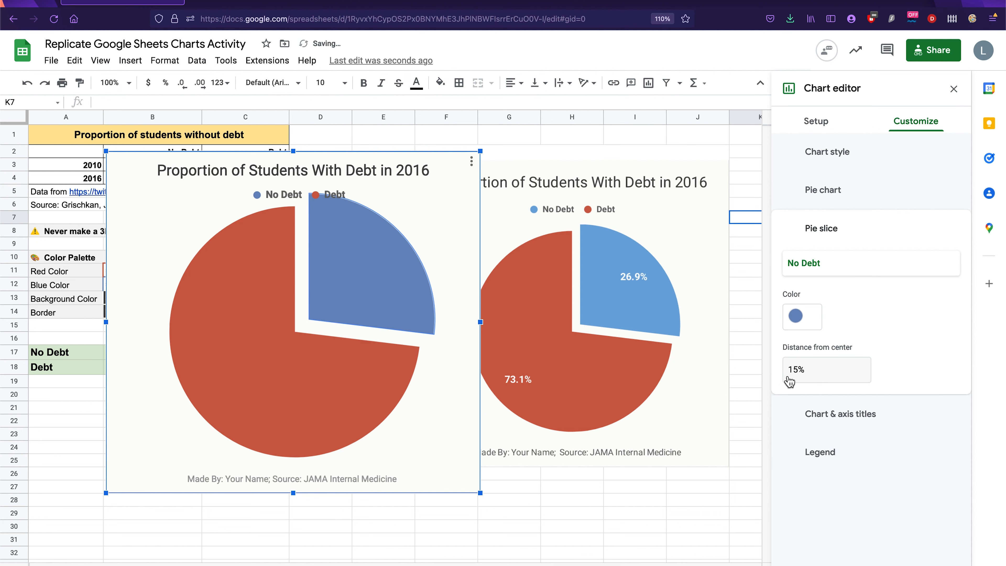
left_click(797, 370)
key("BackSpace")
key("Return")
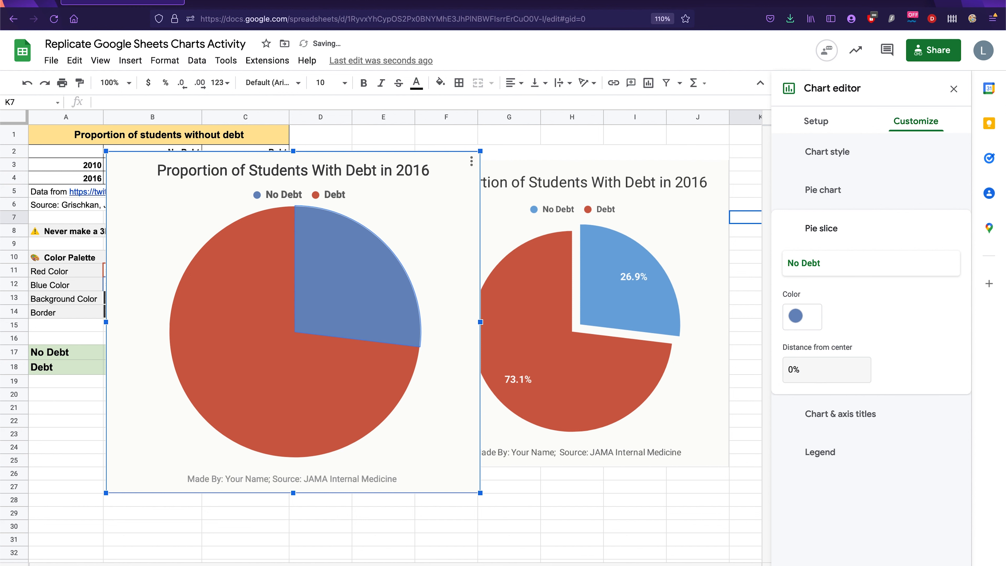
Set the No Debt slice's distance from center to 10% and shift the pie slightly down, clear of the legend.
left_click(790, 369)
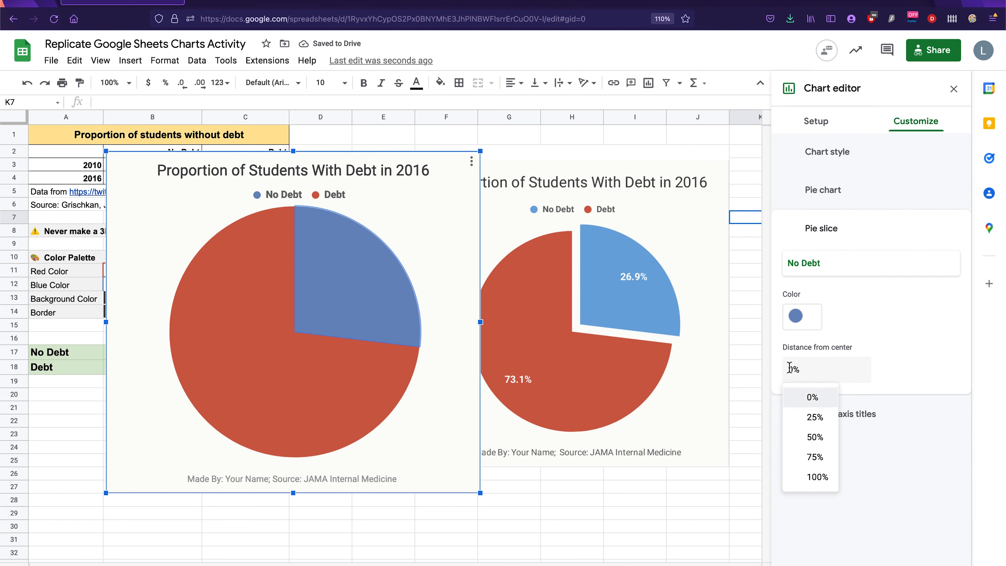
type("1")
key("Return")
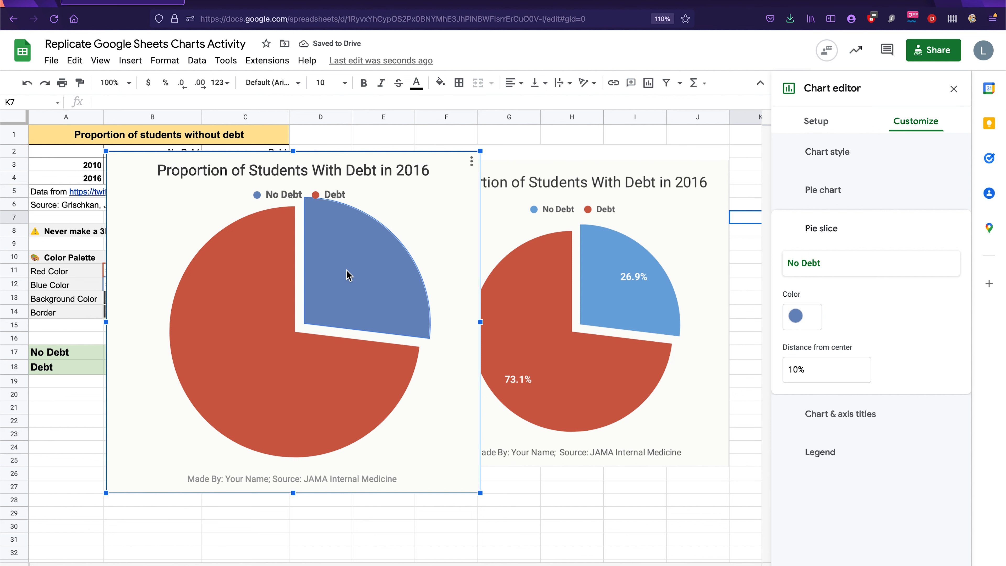
left_click(426, 433)
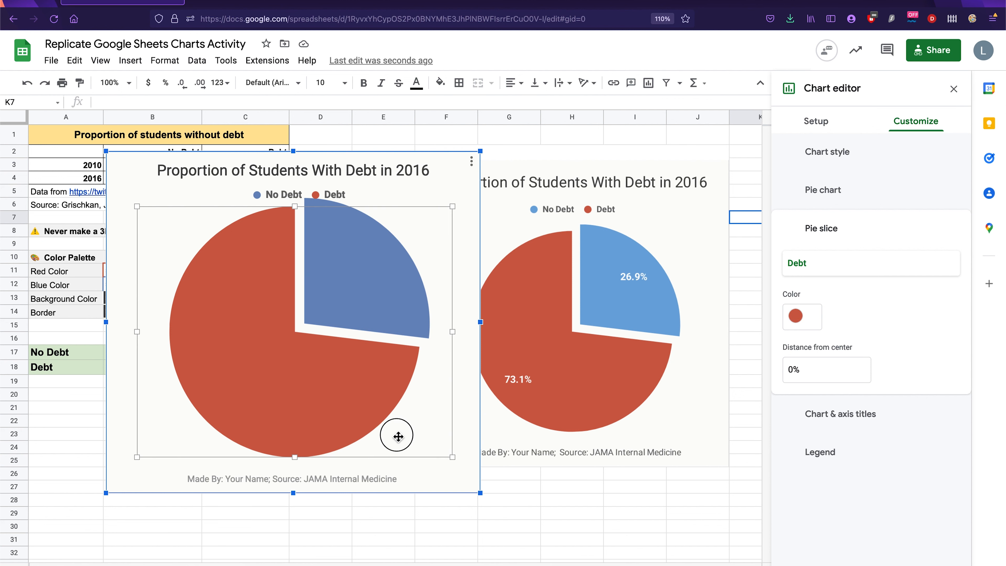
left_click_drag(398, 441, 398, 441)
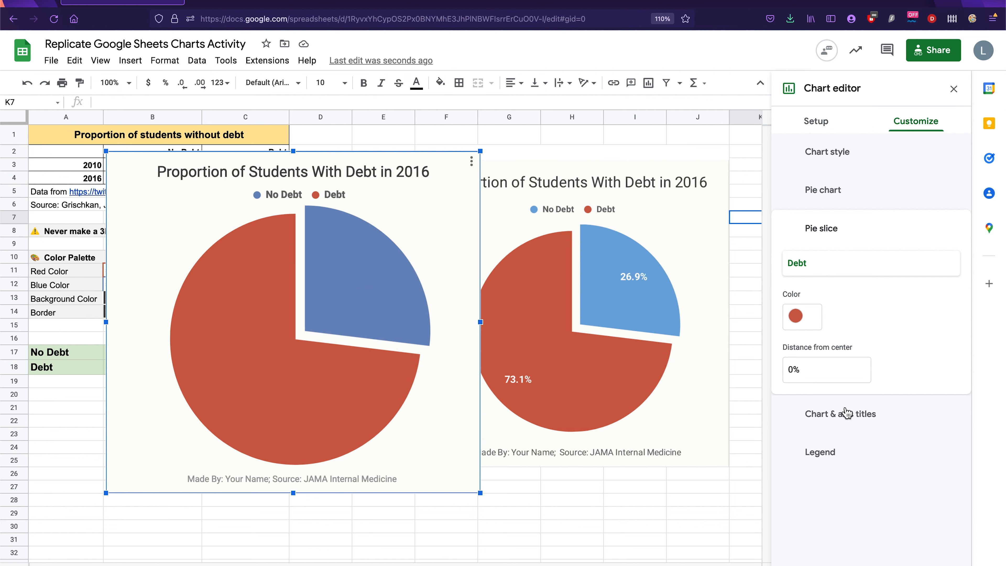
Label the pie slices with their percentage and format the labels as bold white text.
left_click(879, 199)
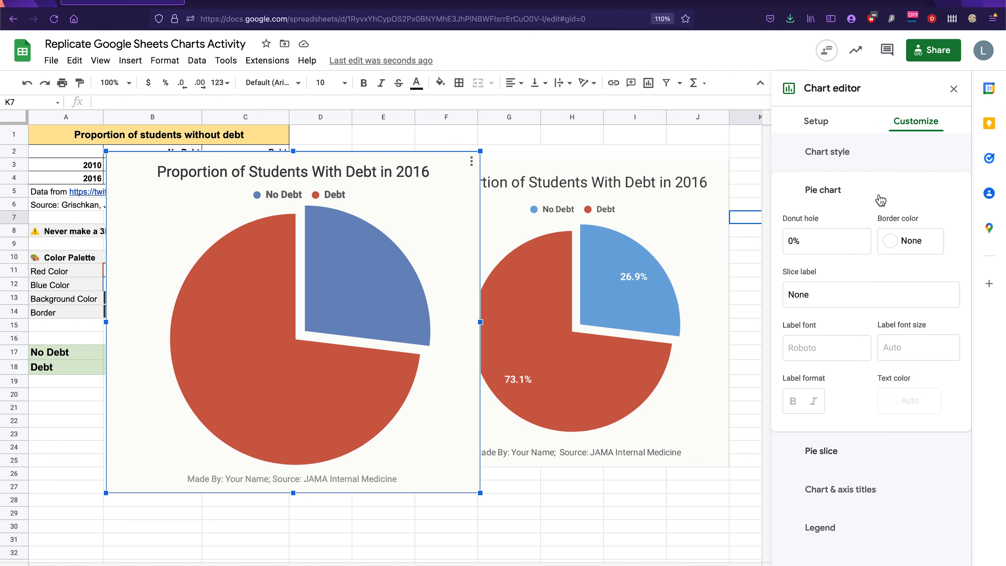
left_click(864, 307)
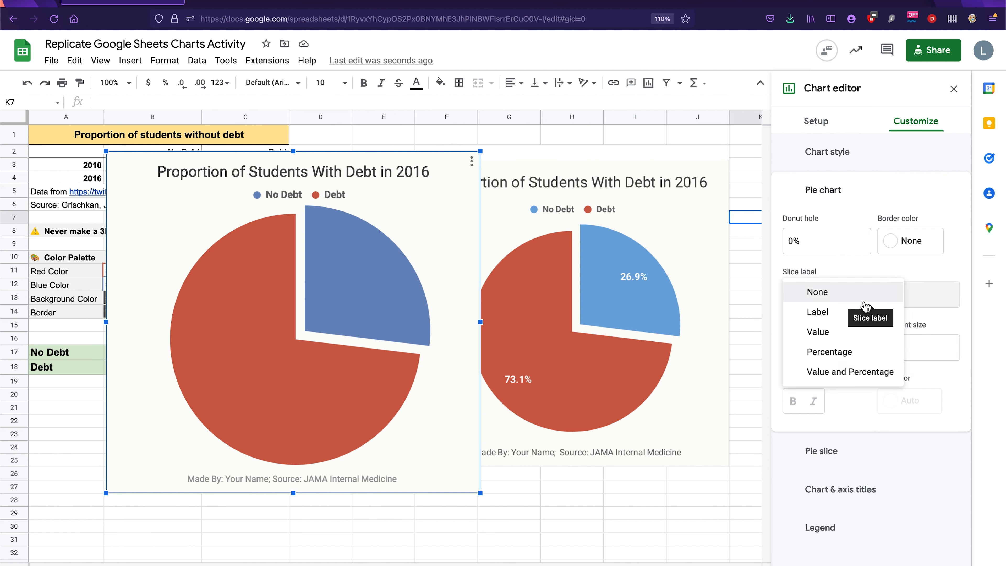
left_click(840, 352)
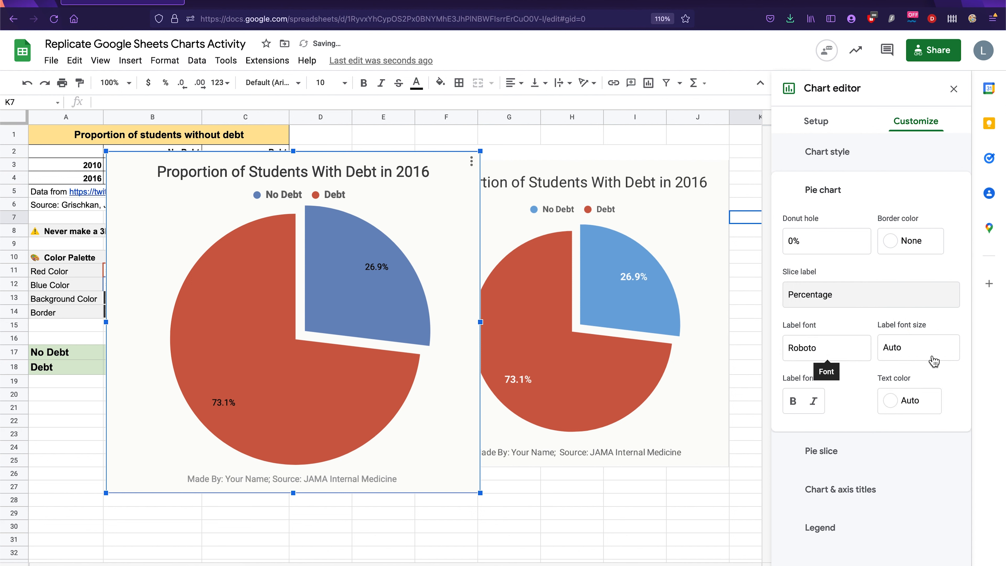
left_click(793, 402)
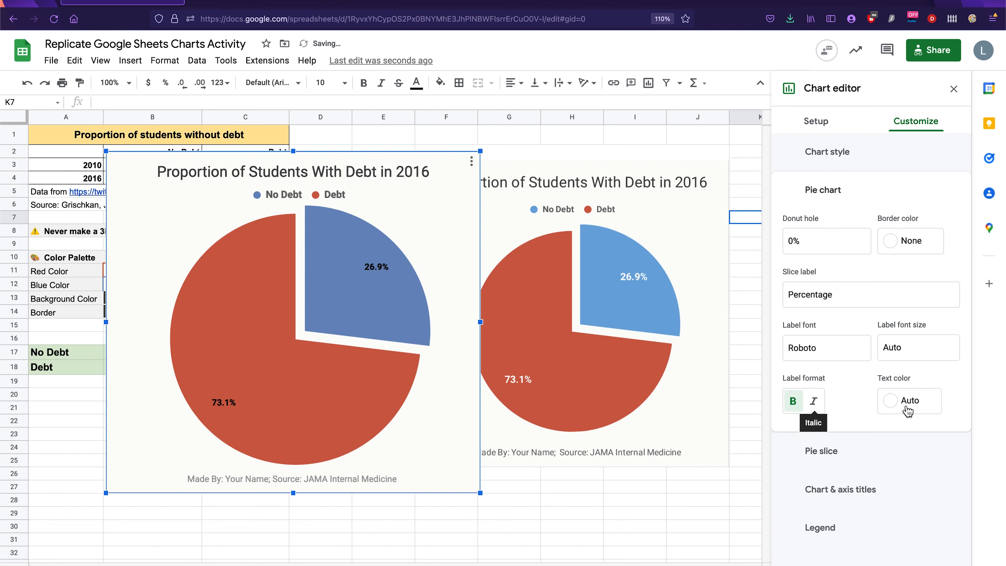
left_click(907, 406)
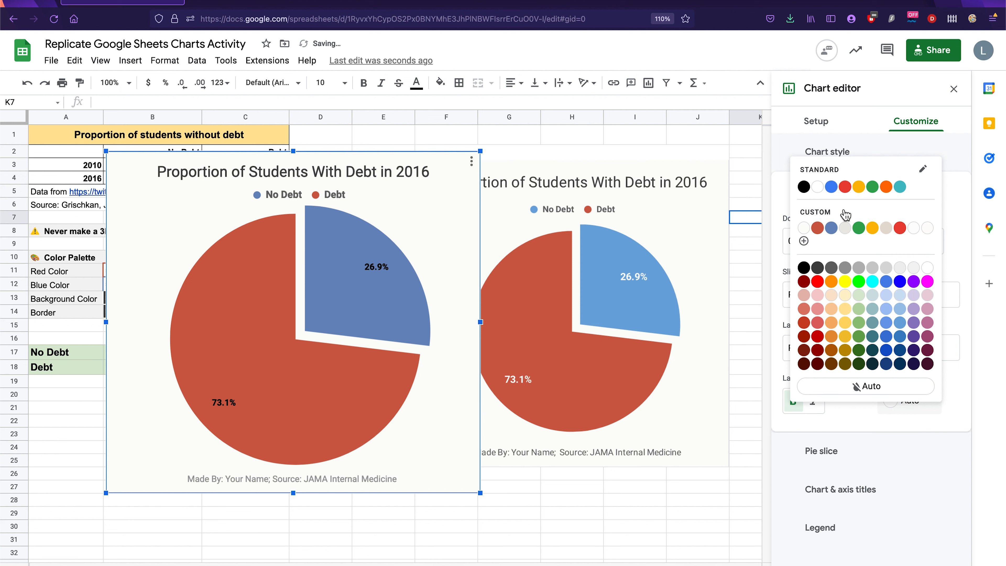
left_click(817, 187)
Set the slice label font size to 16.
left_click(902, 344)
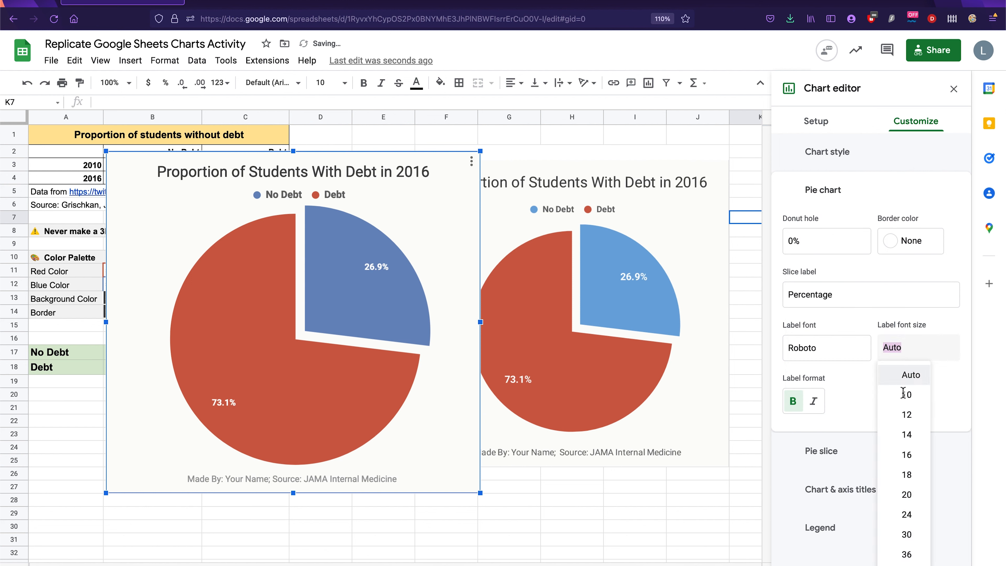
left_click(907, 438)
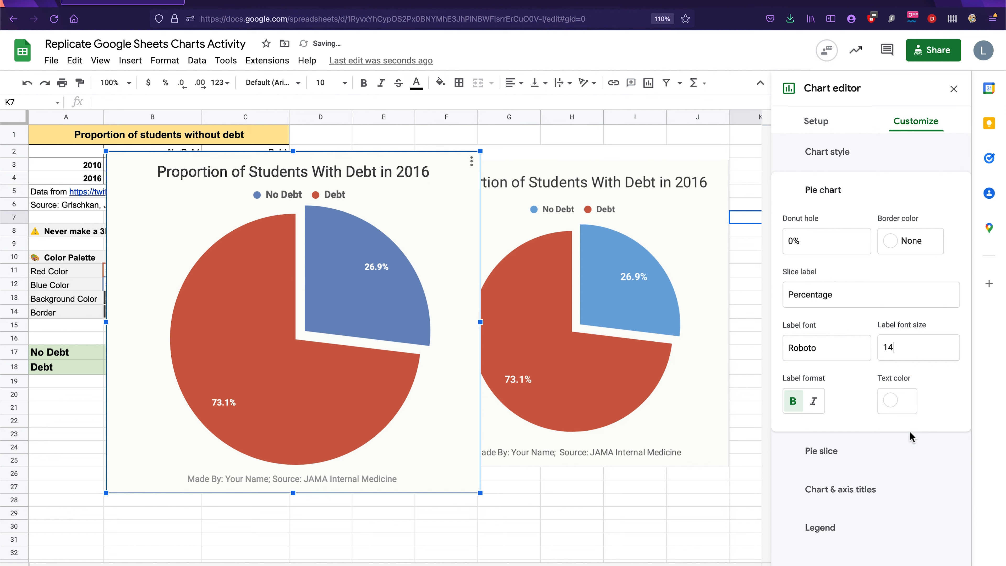
left_click(916, 355)
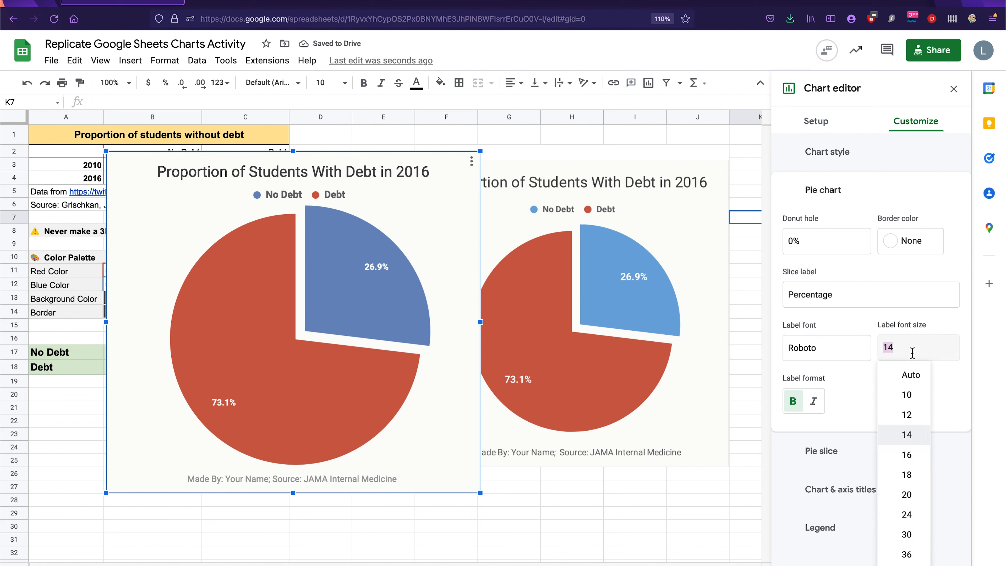
left_click(912, 464)
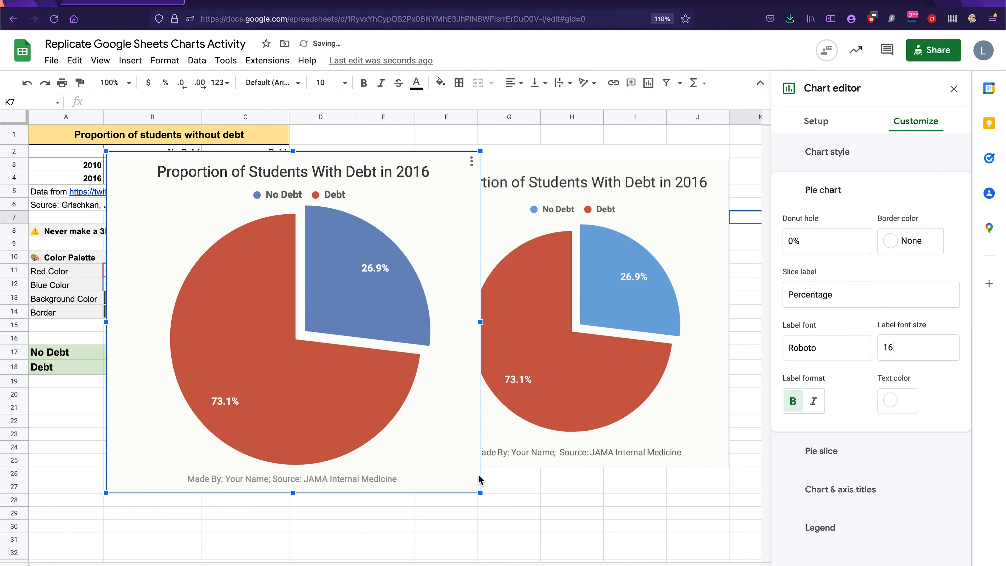
Narrow the edited chart from its right edge and move it slightly left so it sits beside the reference chart.
left_click(428, 425)
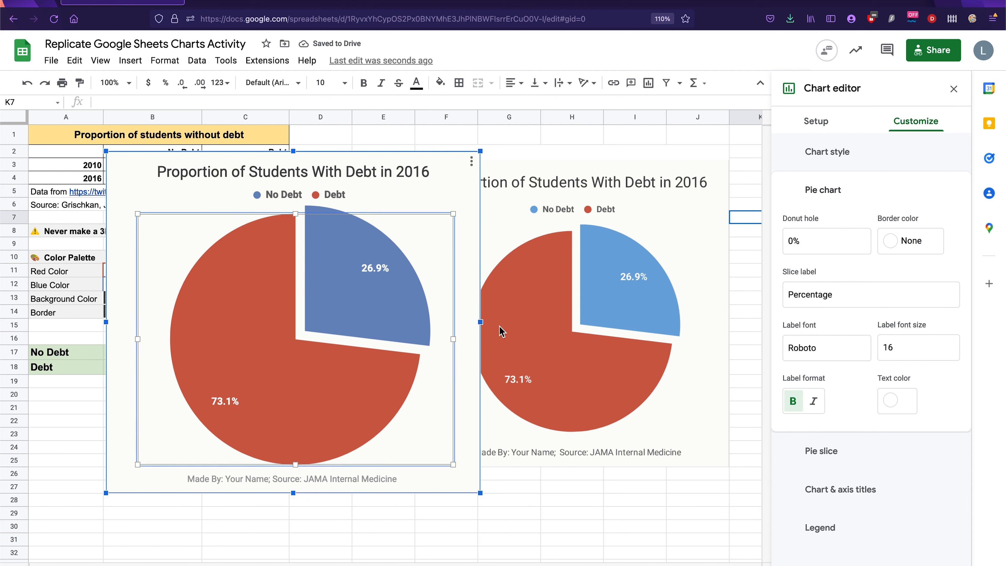
left_click_drag(477, 322, 441, 323)
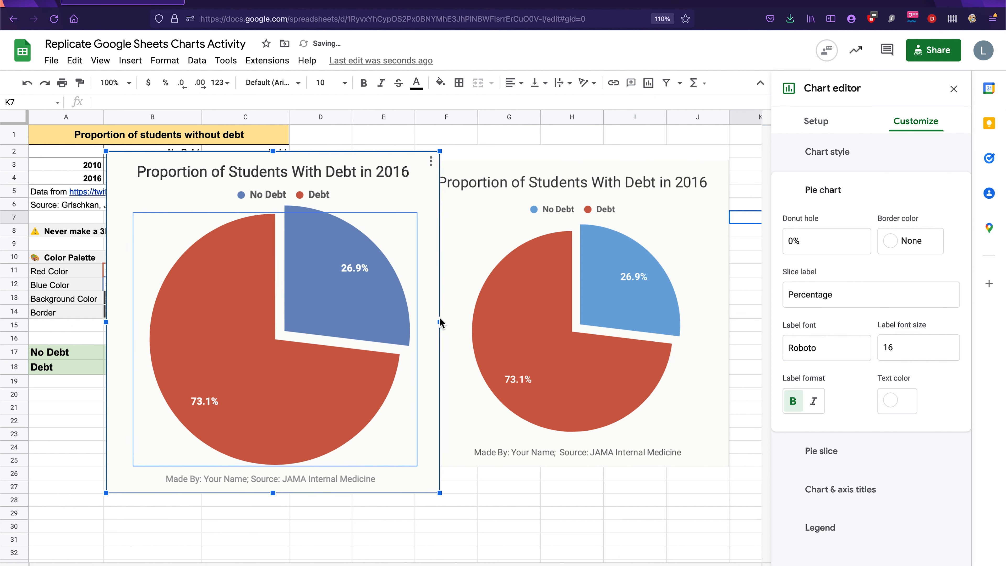
left_click(468, 528)
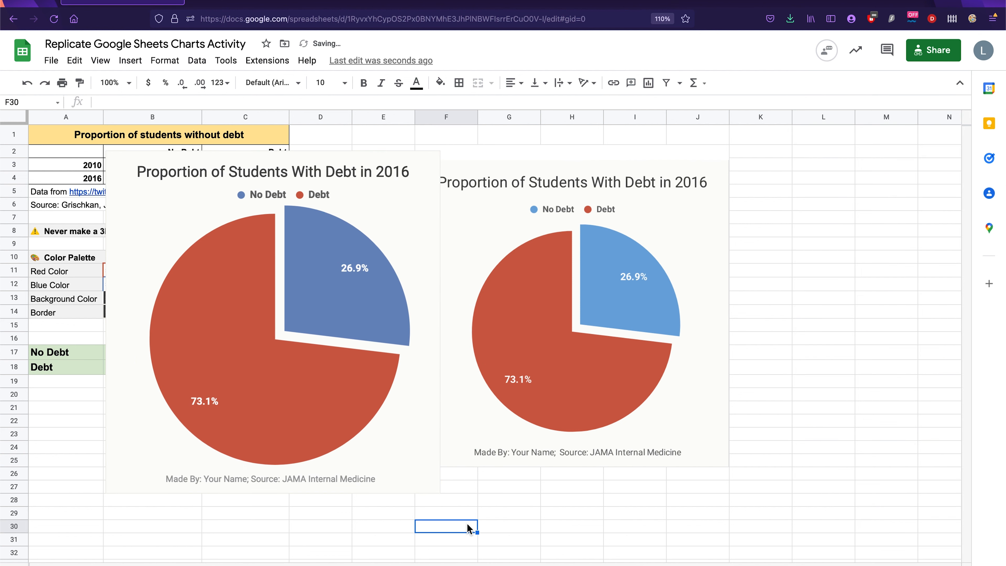
left_click_drag(403, 248, 388, 247)
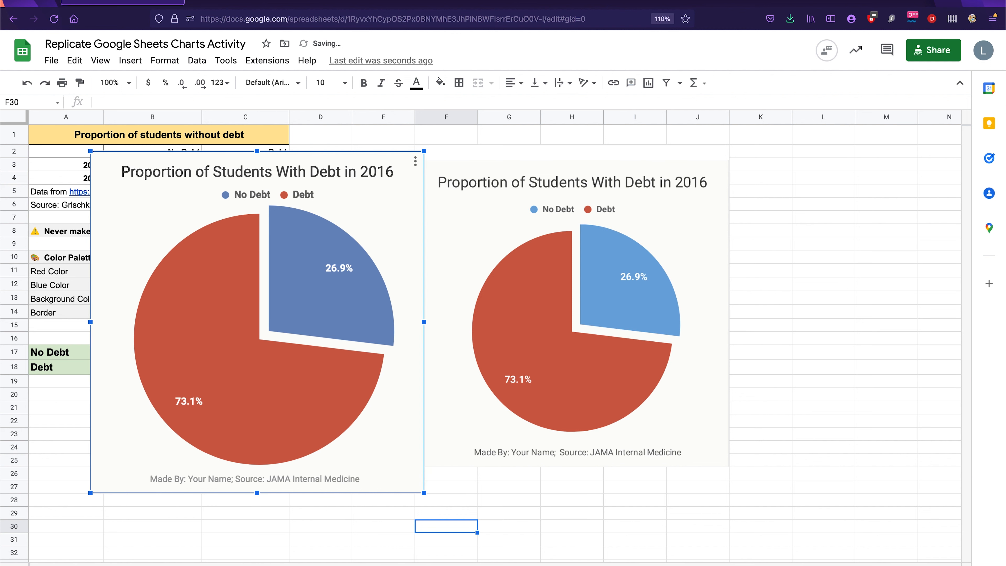
Move the edited pie chart over the reference pie chart and deselect it.
left_click_drag(361, 216, 715, 221)
left_click(835, 252)
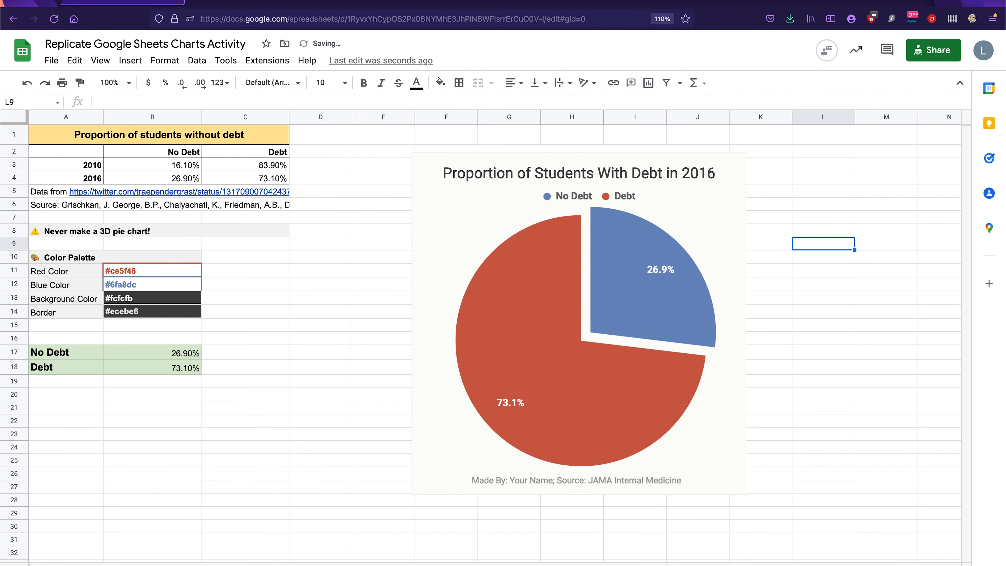
On the Green Areas in Milan sheet, insert a chart from the data range A2:J5.
left_click(268, 564)
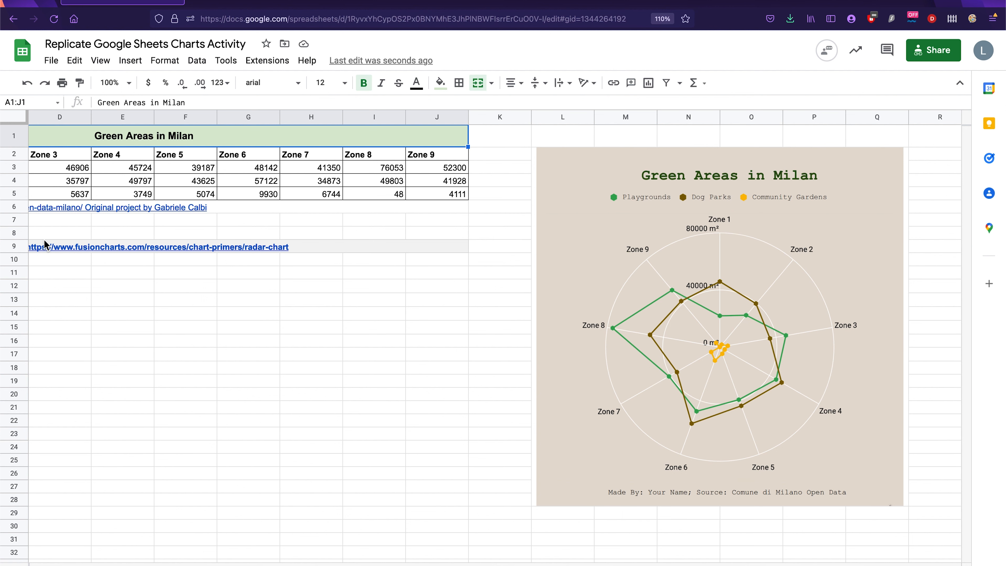
scroll(45, 245, "left", 5)
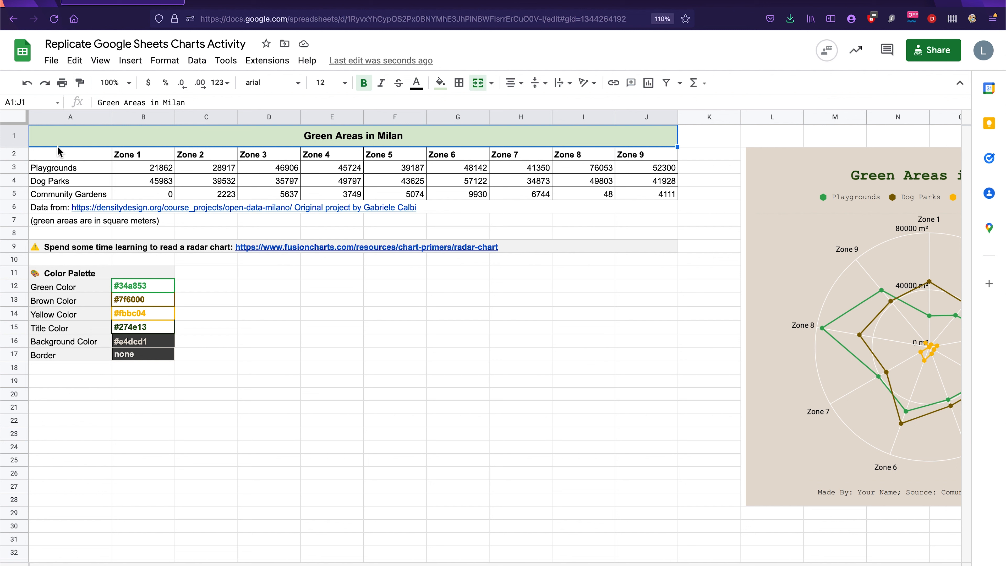
left_click_drag(58, 151, 645, 192)
mouse_move(75, 139)
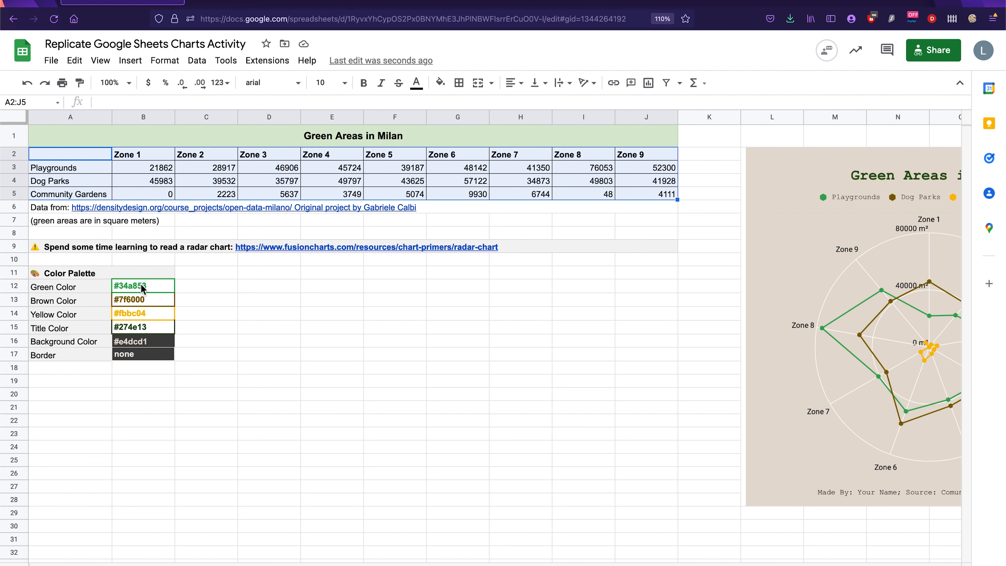
left_click(135, 65)
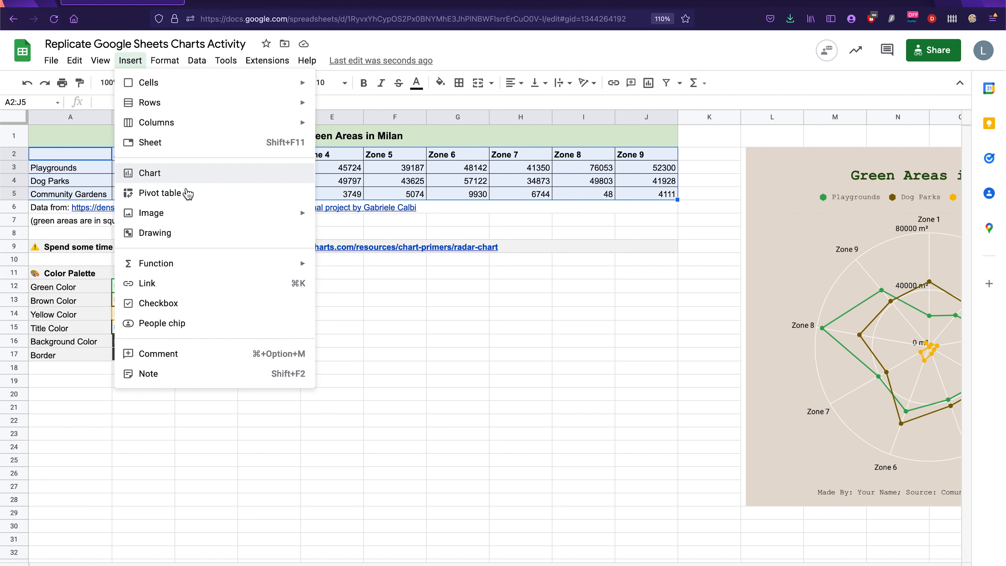
left_click(178, 181)
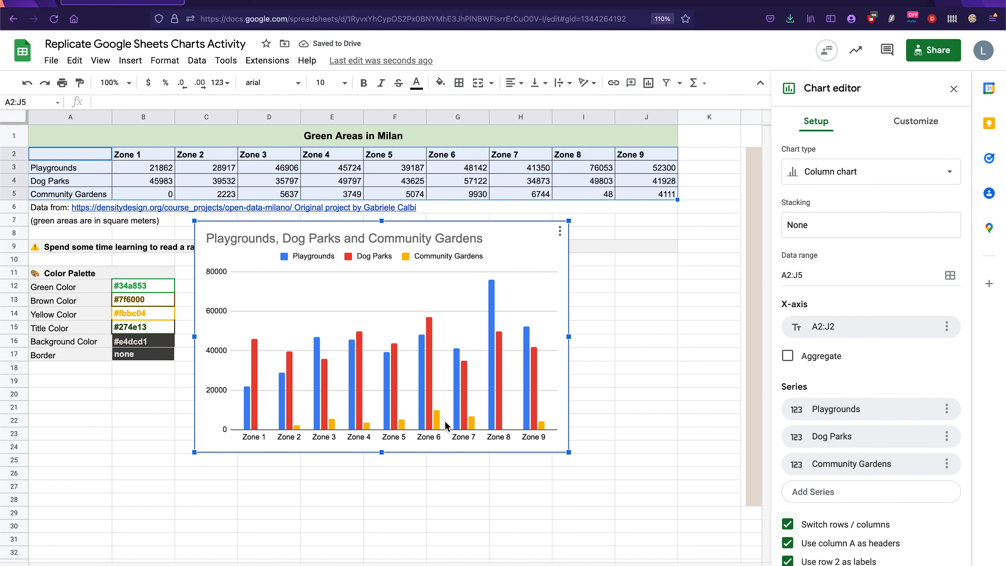
Change the new chart's type to Radar chart and close the chart editor.
left_click(894, 175)
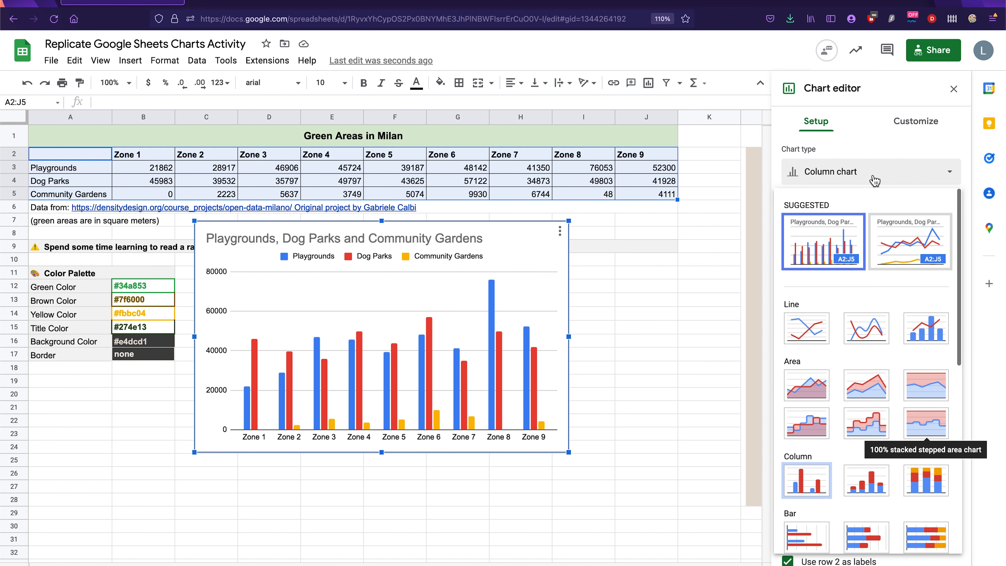
scroll(872, 459, "down", 9)
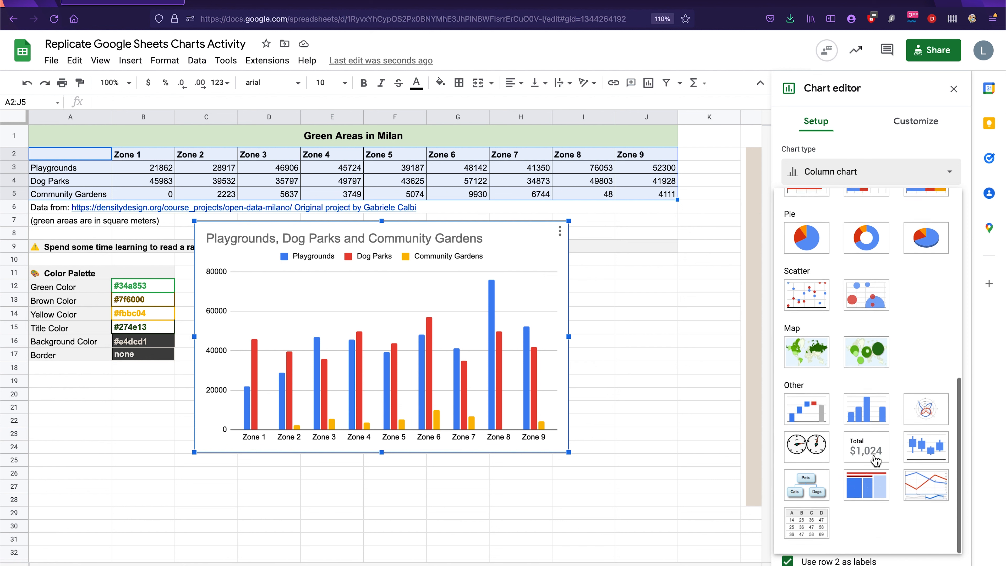
left_click(934, 416)
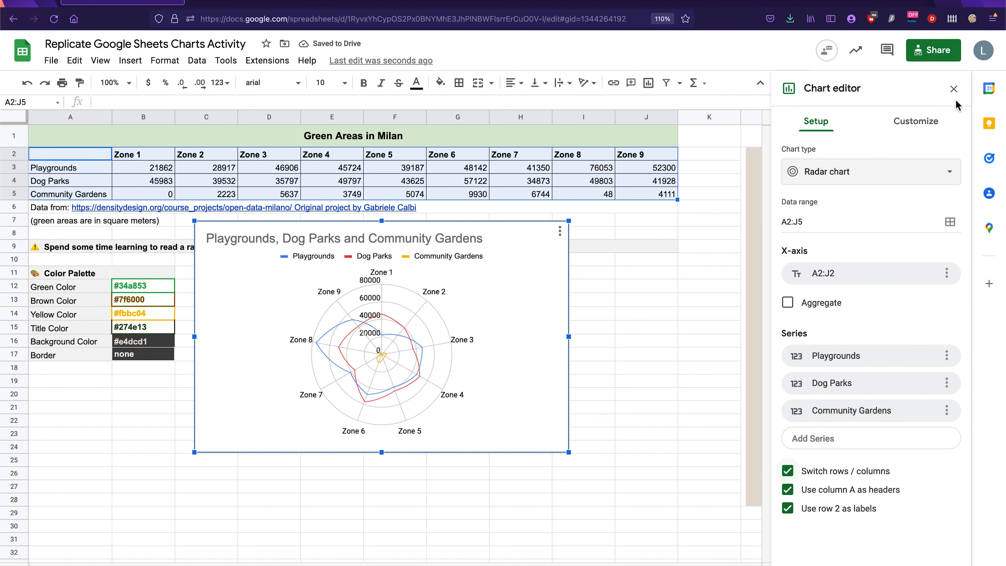
left_click(953, 89)
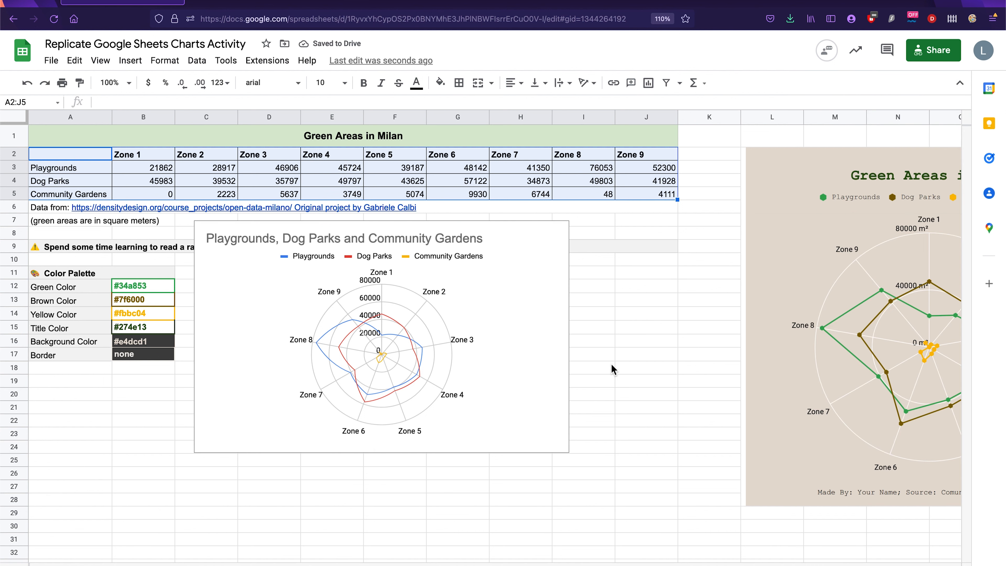
Place the radar chart beside the reference chart and stretch its height to roughly match the reference.
scroll(610, 363, "right", 1)
left_click(451, 411)
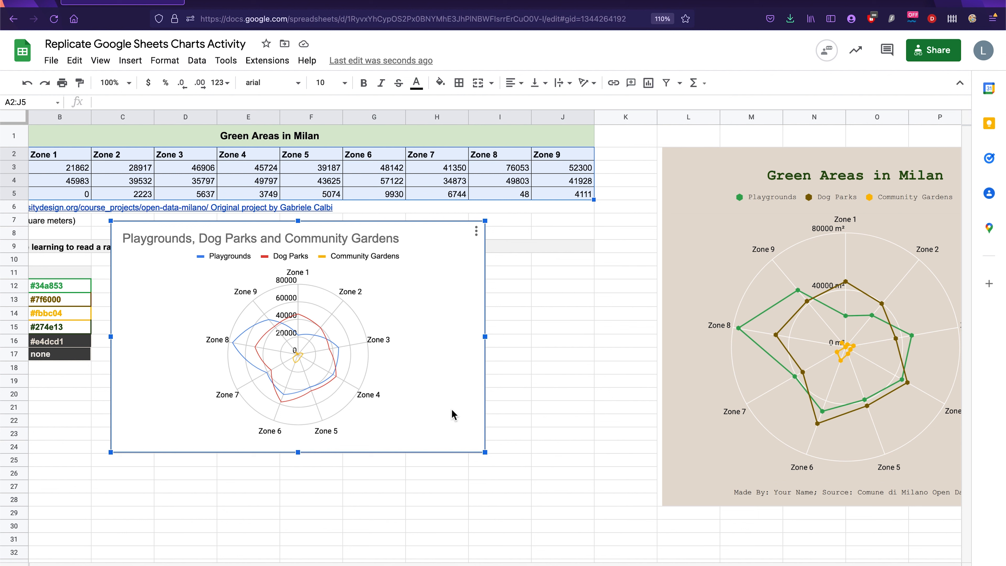
left_click_drag(471, 340, 625, 337)
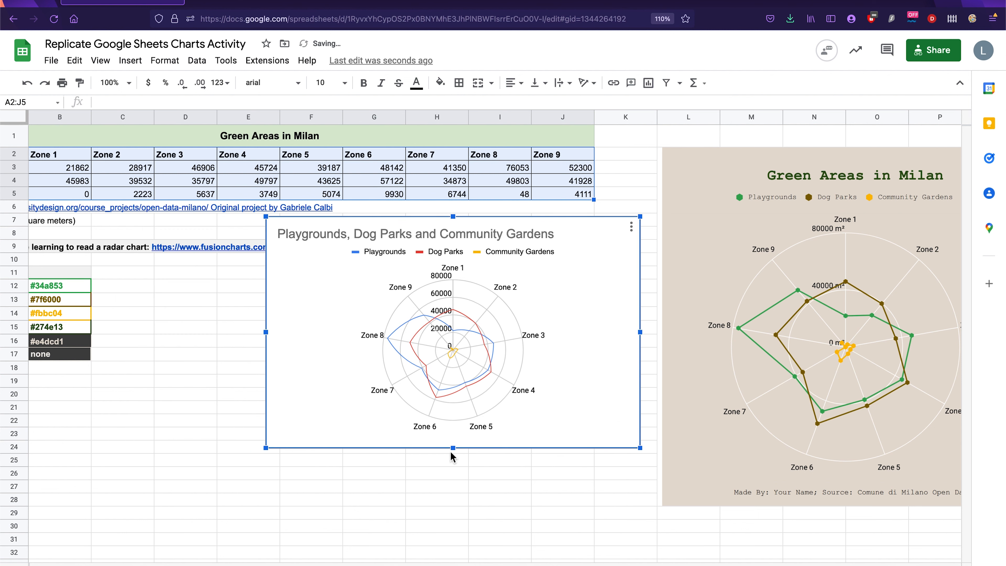
left_click_drag(454, 450, 461, 563)
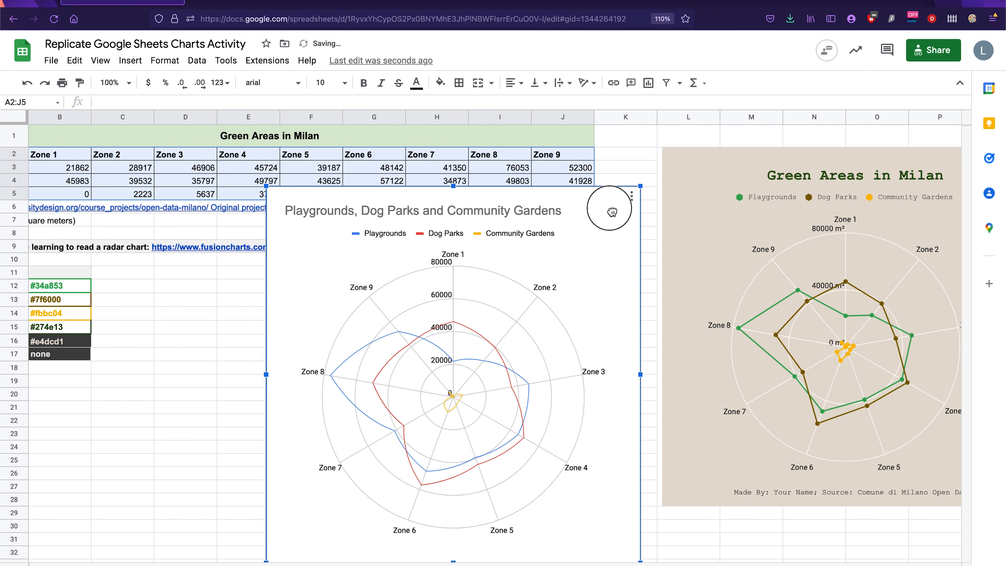
left_click_drag(609, 209, 613, 204)
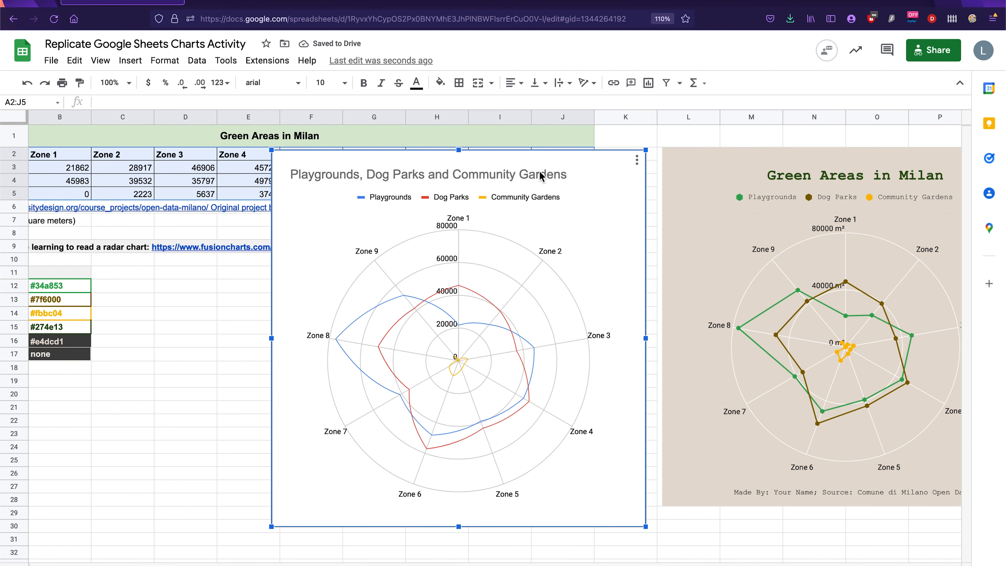
Set the radar chart's overall font to Courier New in its chart style.
left_click(637, 160)
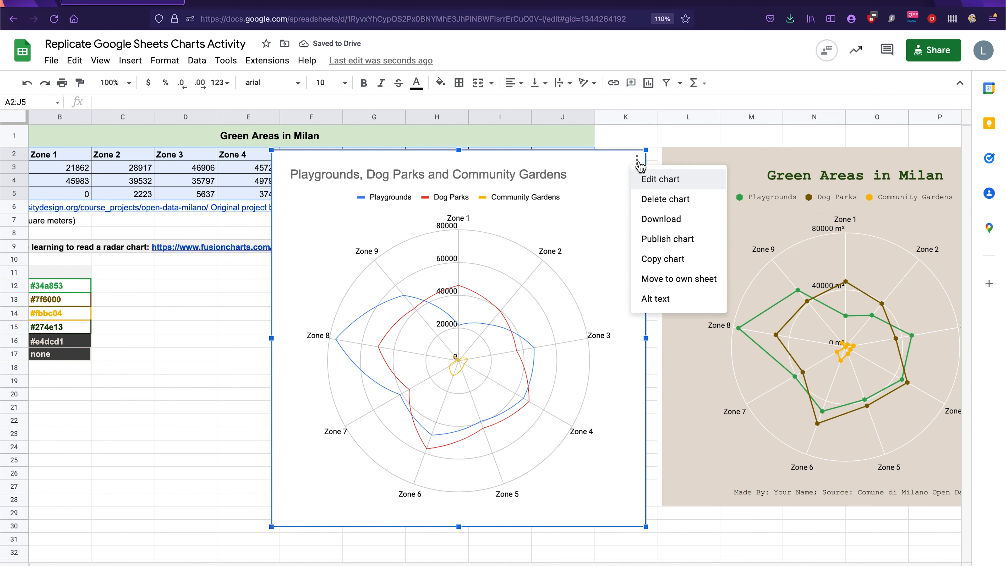
left_click(647, 180)
left_click(909, 126)
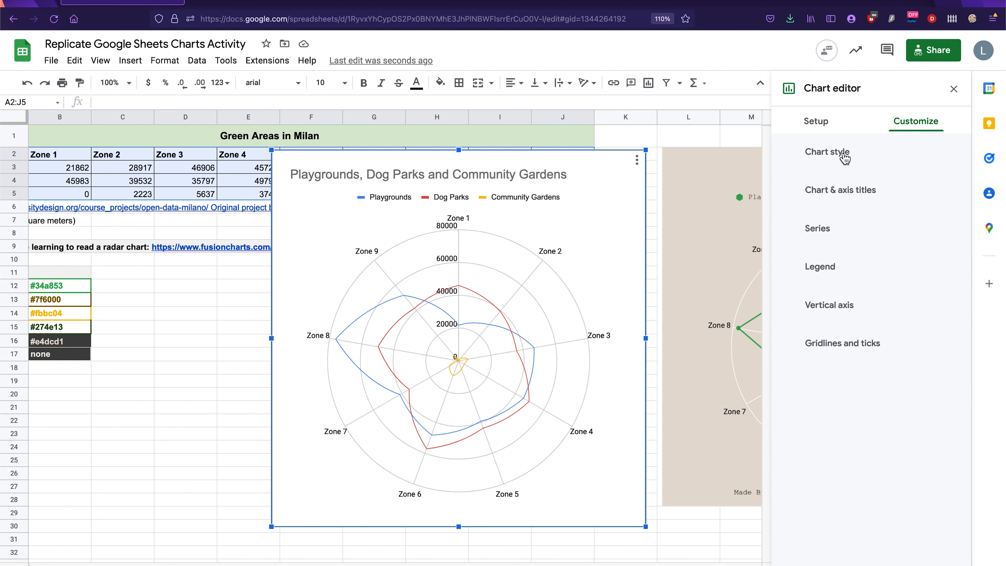
left_click(843, 158)
left_click(940, 206)
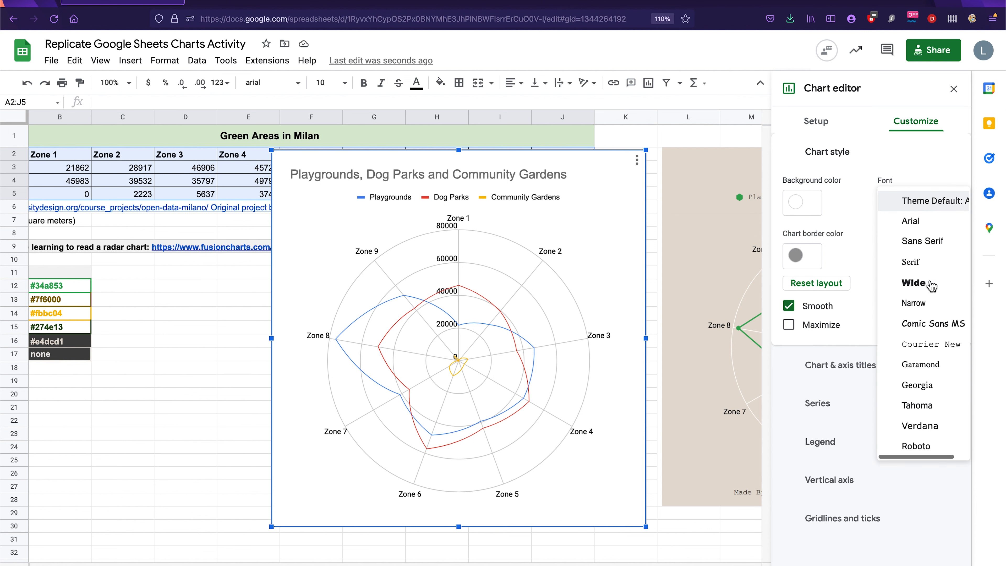
left_click(940, 349)
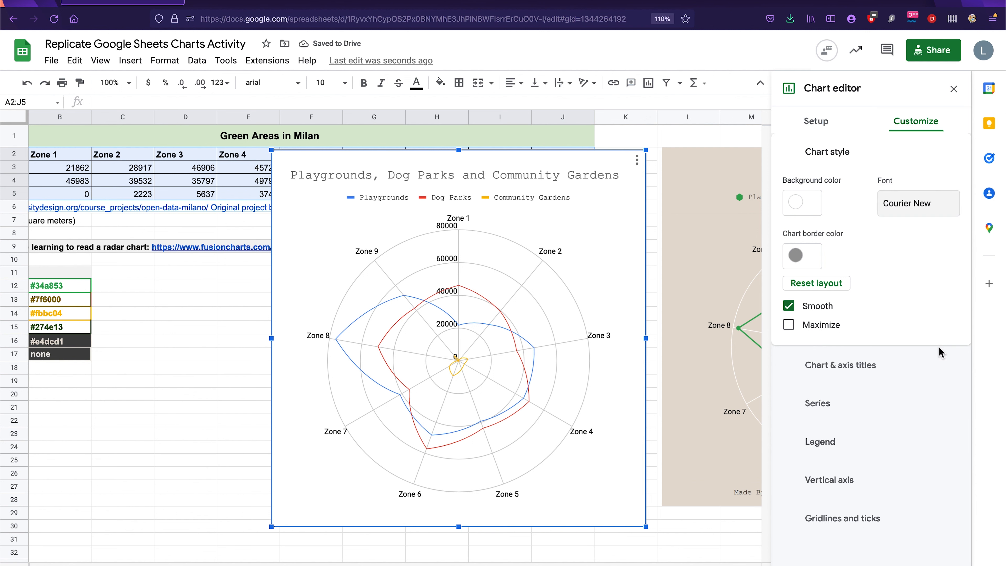
Change the chart title text to "Green Areas in Milan".
left_click(863, 367)
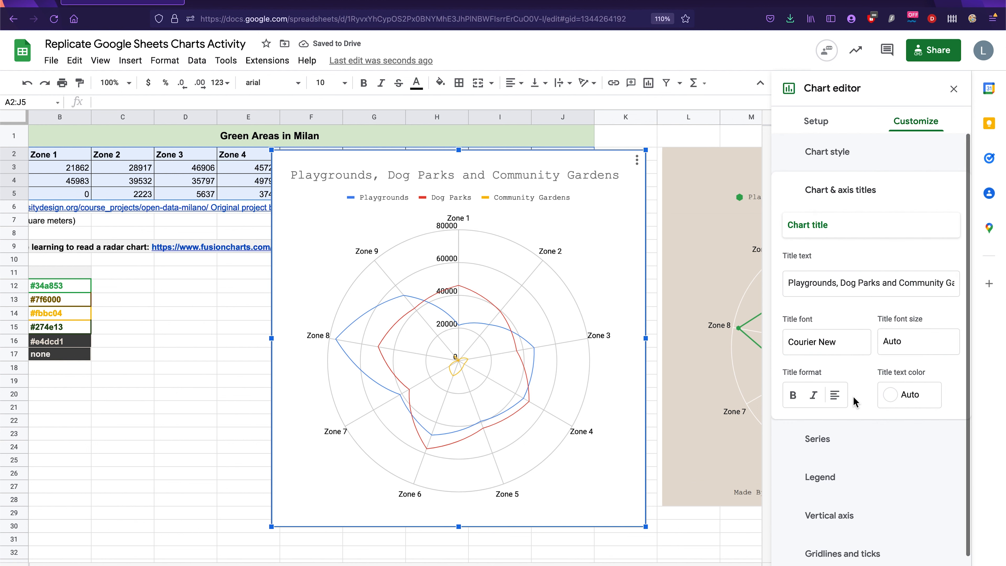
left_click(858, 281)
key("ctrl+a")
type("Gr")
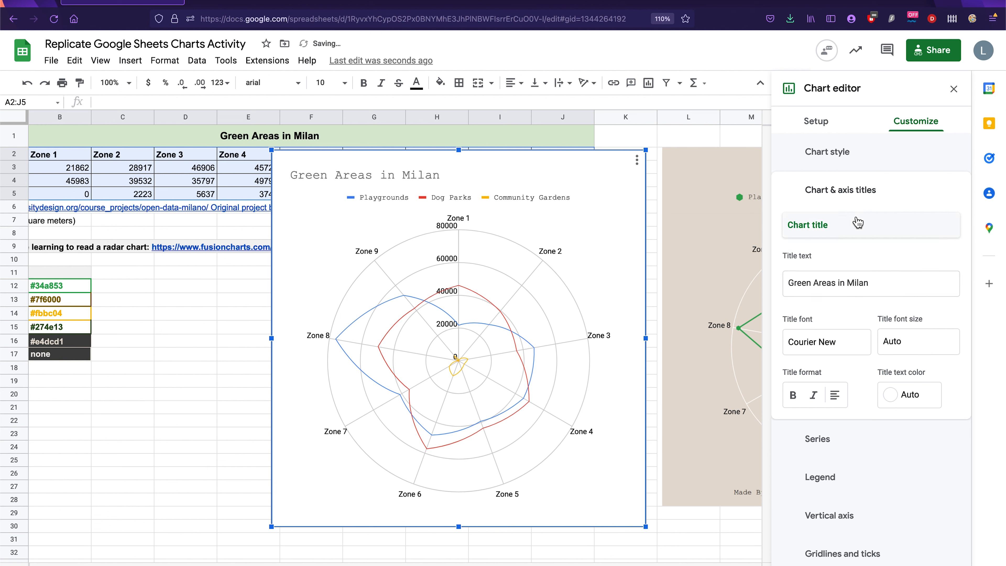
Center the chart title and make it bold.
left_click(862, 224)
left_click(854, 245)
left_click(853, 225)
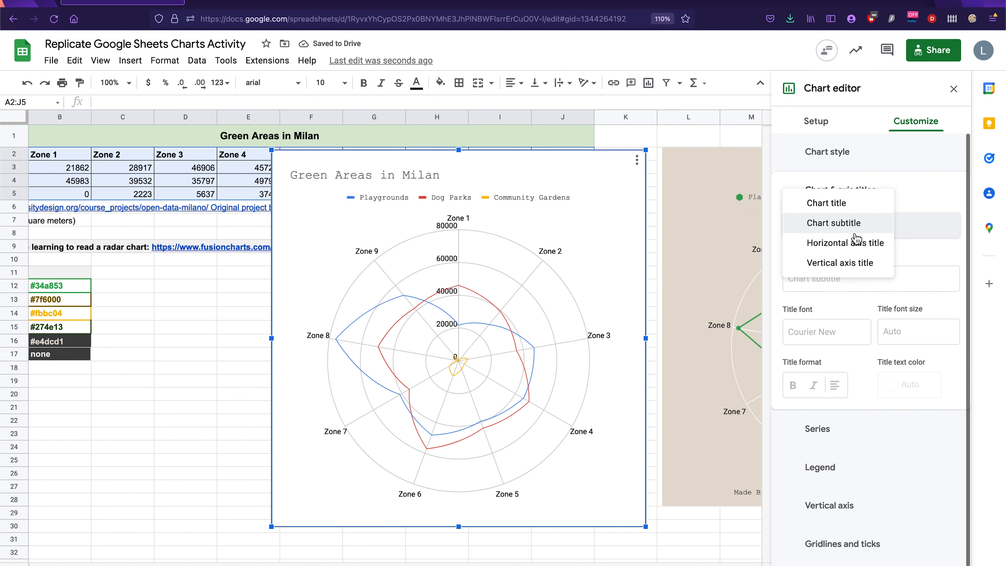
left_click(852, 211)
left_click(842, 397)
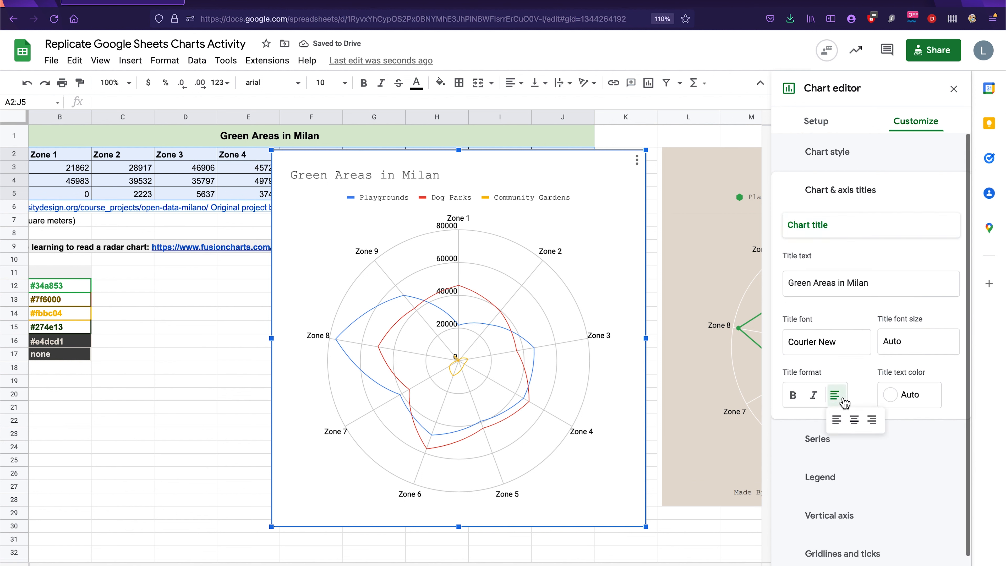
left_click(855, 424)
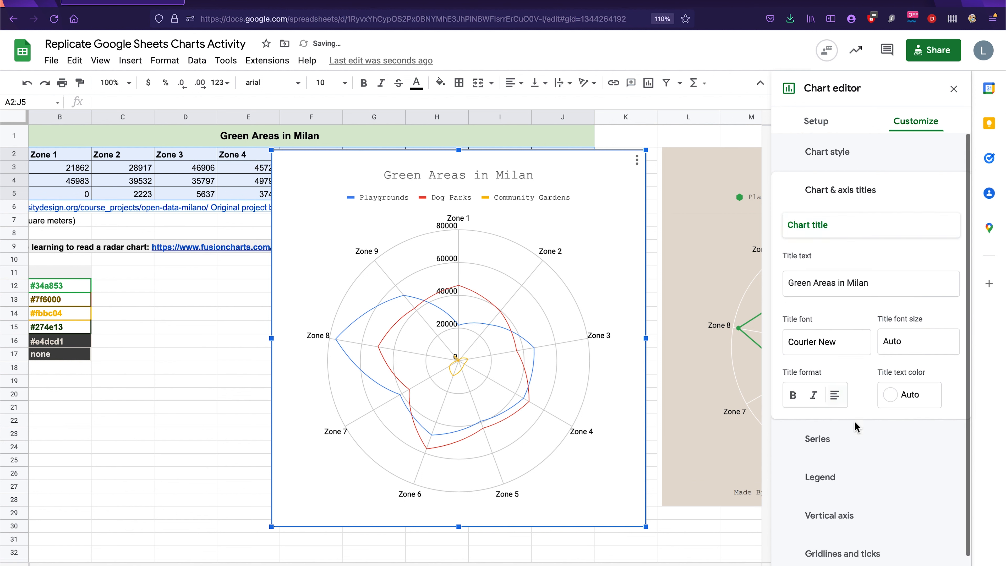
left_click(796, 395)
Add the chart subtitle "Made By: Your Name; Source: Open Data Milano".
left_click(877, 232)
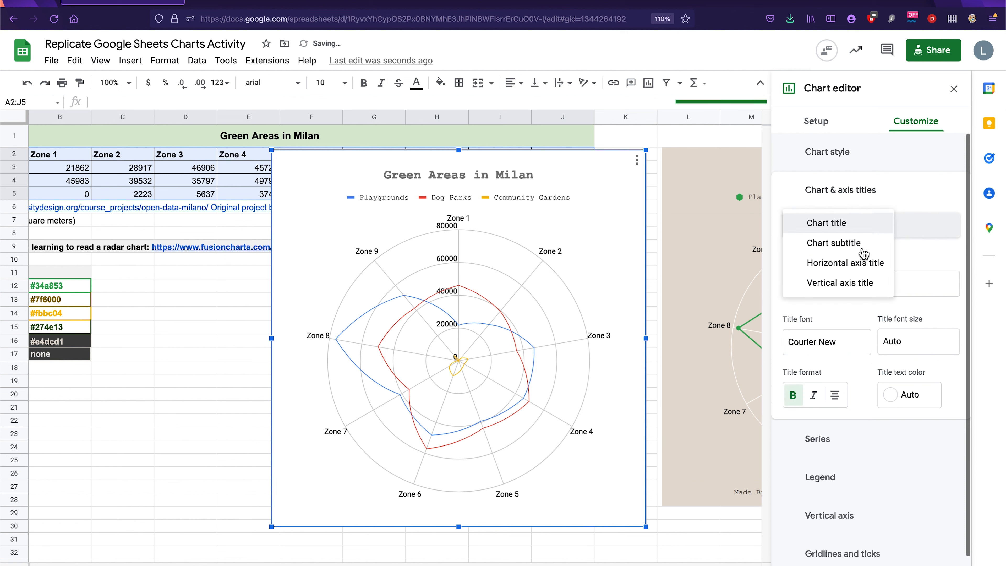
left_click(861, 246)
left_click(856, 274)
type("Ma")
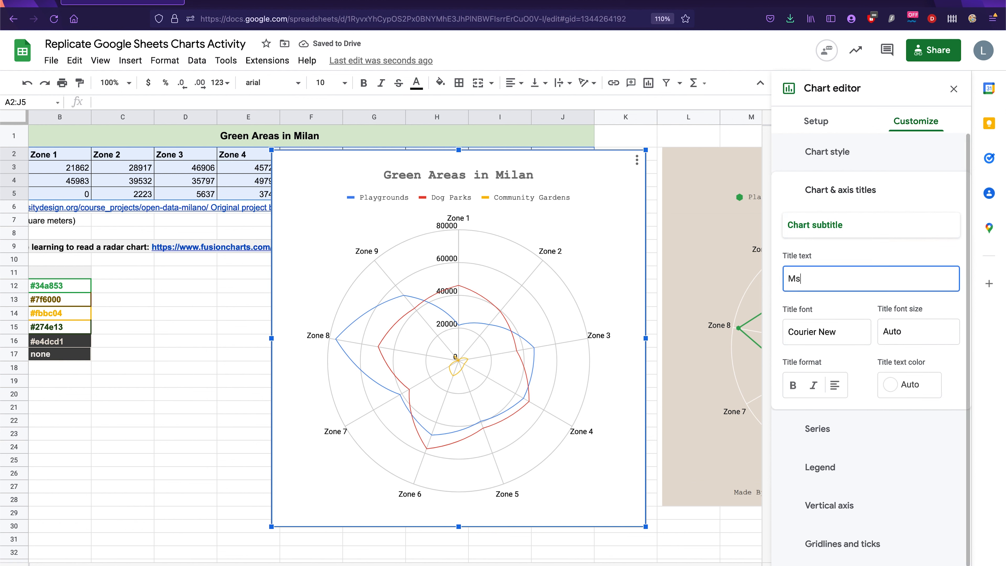
type("de By: Y")
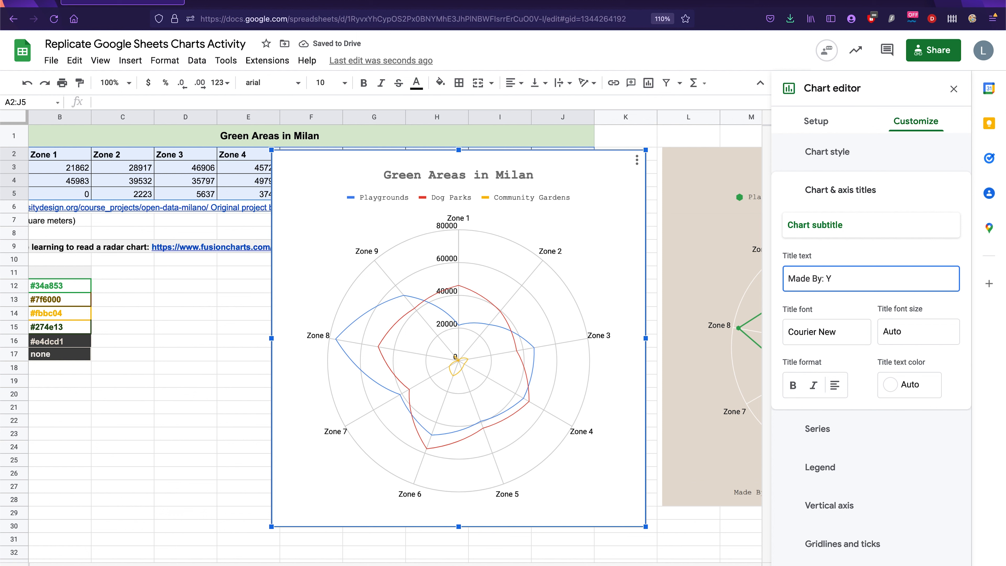
type("our Name; Source: Open")
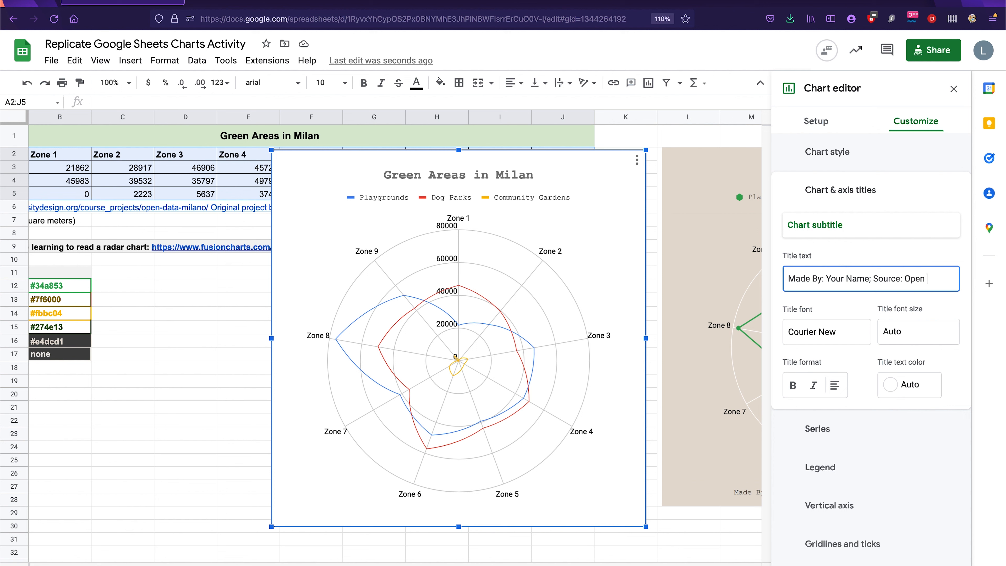
type(" Data Milano")
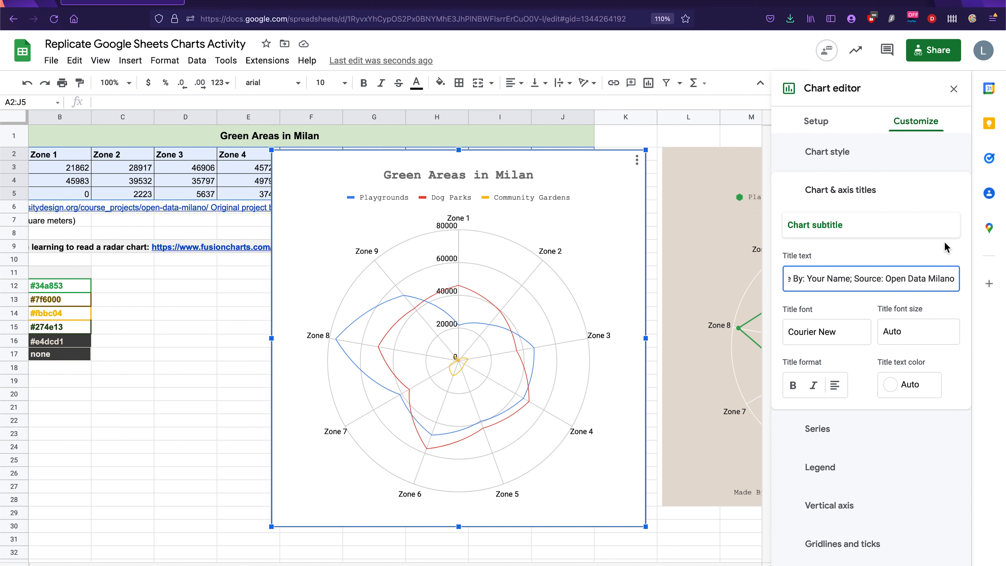
key("Return")
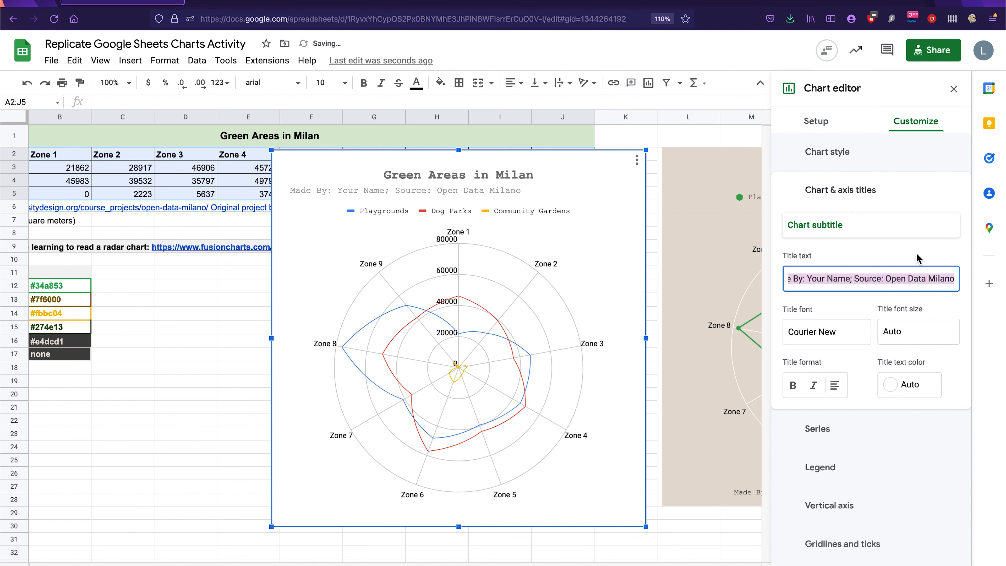
Center the subtitle and move it to the bottom of the chart, below the radar plot.
left_click(834, 385)
left_click(849, 411)
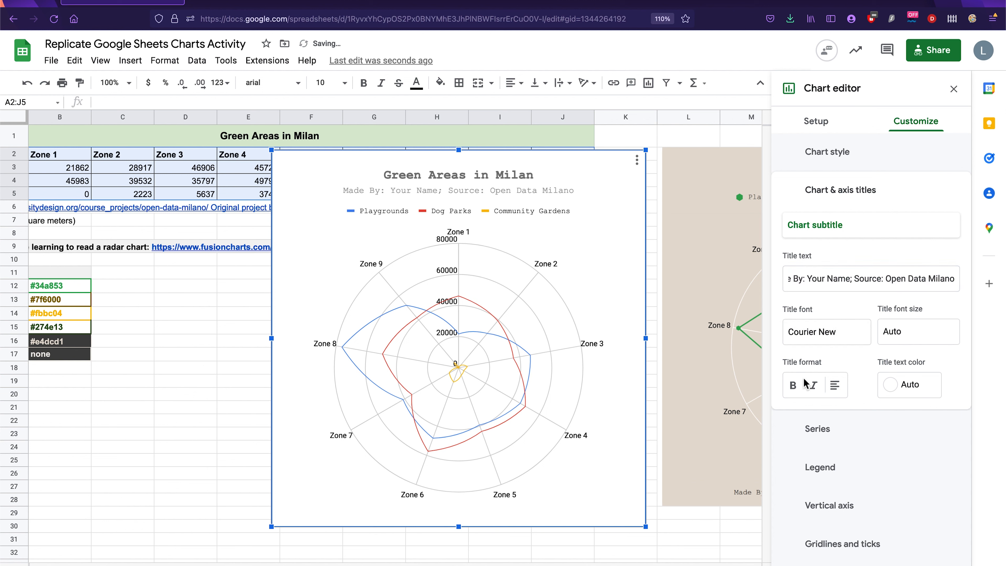
left_click(573, 200)
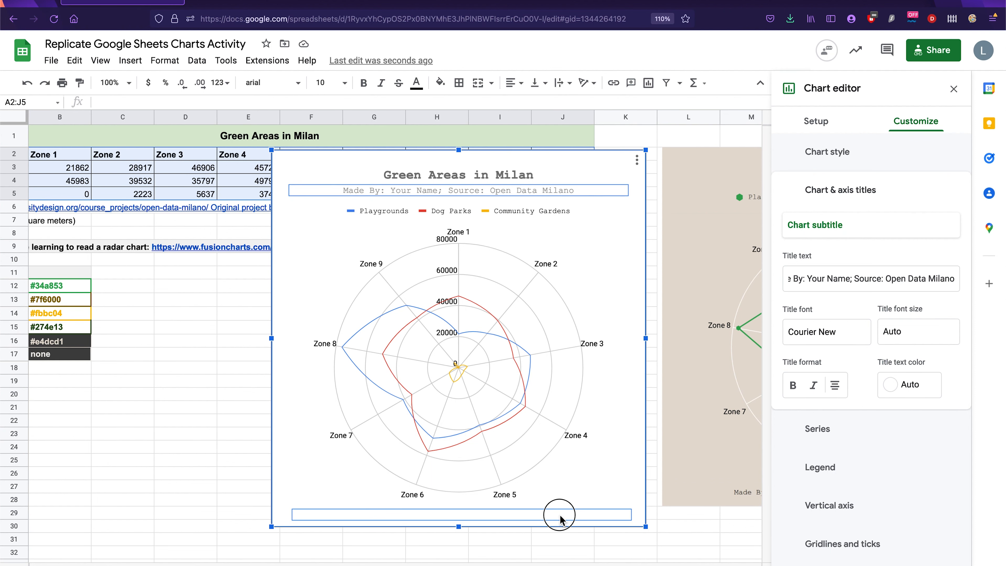
left_click_drag(559, 514, 559, 514)
Move the legend up beneath the title and extend the radar plot area upward to fill the freed space.
left_click(521, 214)
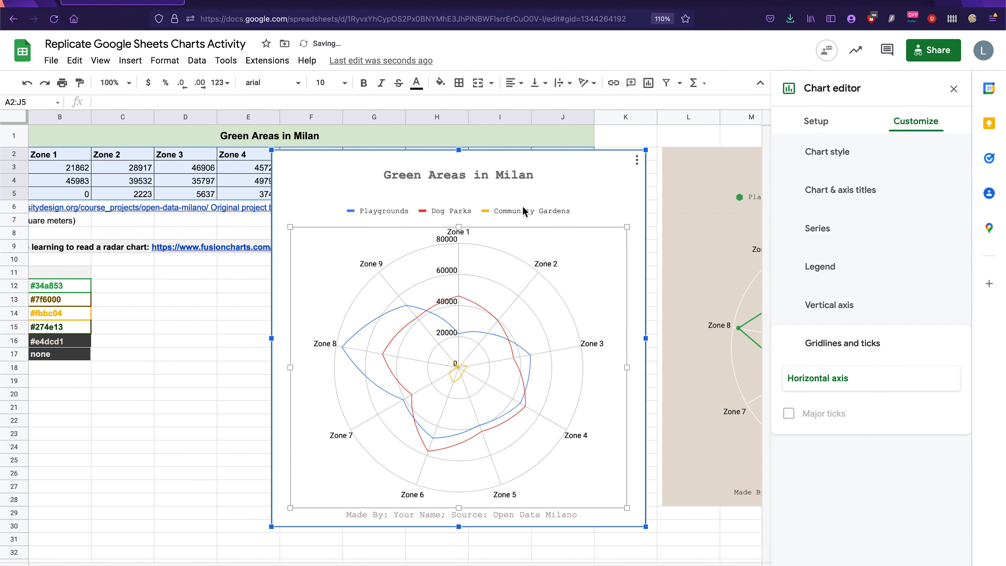
left_click(486, 213)
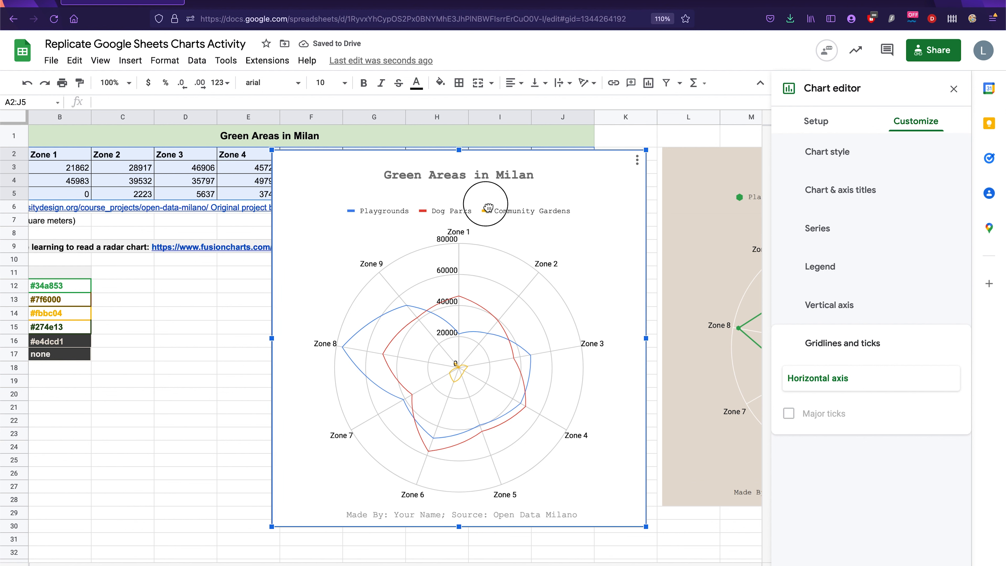
left_click(507, 206)
left_click_drag(507, 209, 509, 192)
left_click(462, 220)
left_click_drag(463, 220, 459, 203)
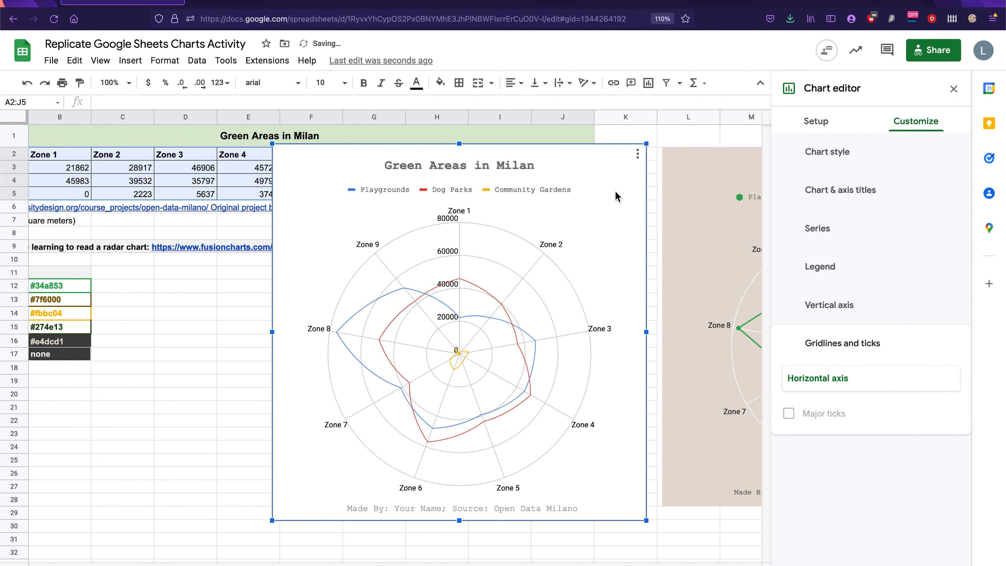
Copy the Background Color code #e4dcd1 from the color palette table.
left_click(111, 308)
left_click(127, 339)
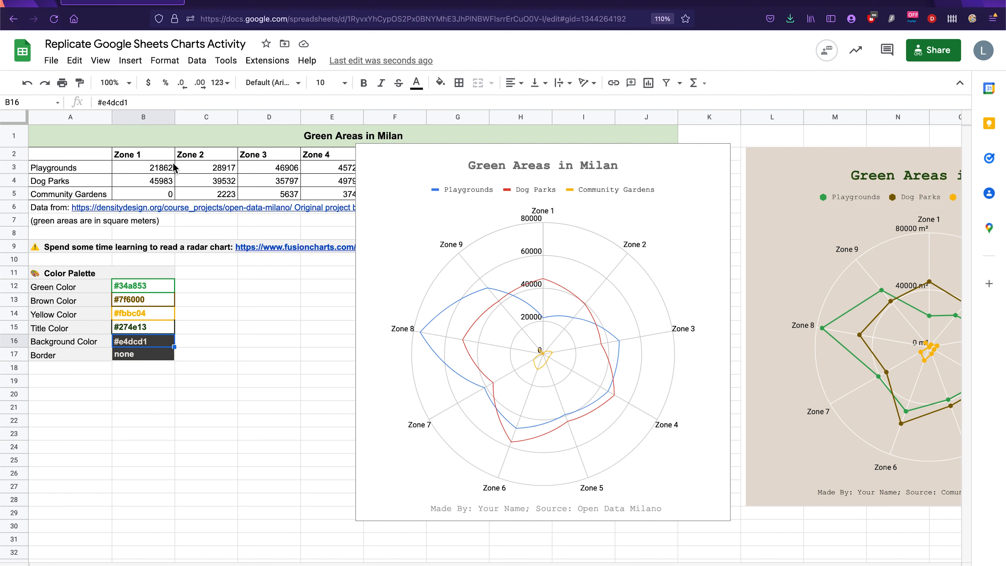
triple_click(114, 104)
key("ctrl+c")
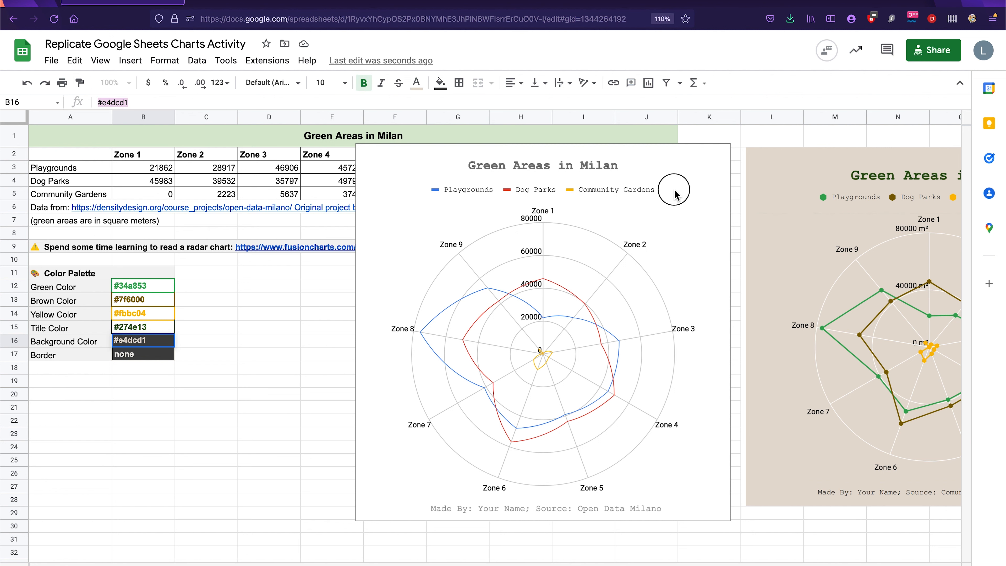
Set the "Green Areas in Milan" radar chart's background to the copied custom color #e4dcd1.
left_click(693, 186)
left_click(721, 154)
left_click(733, 173)
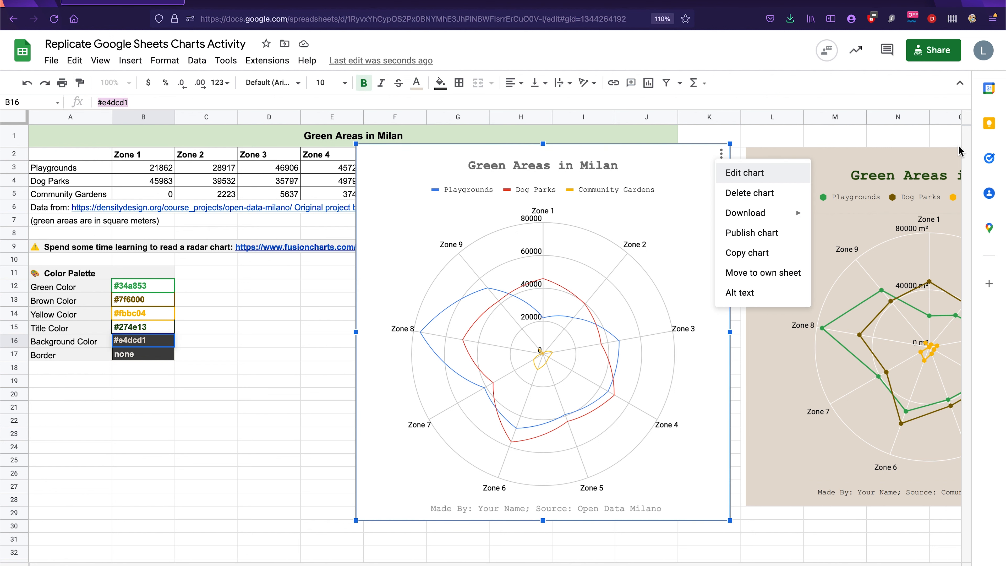
left_click(916, 121)
left_click(851, 154)
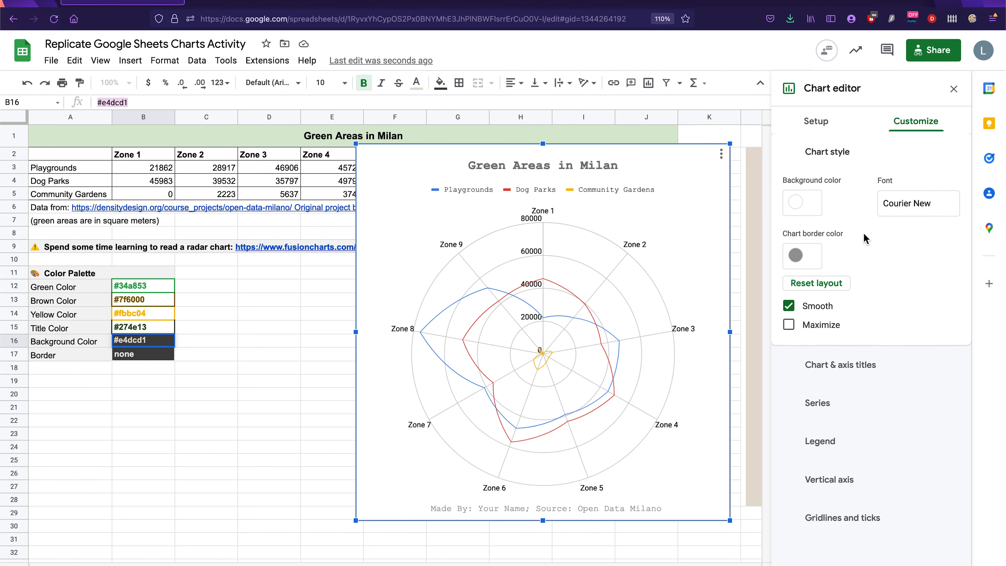
left_click(795, 202)
left_click(796, 300)
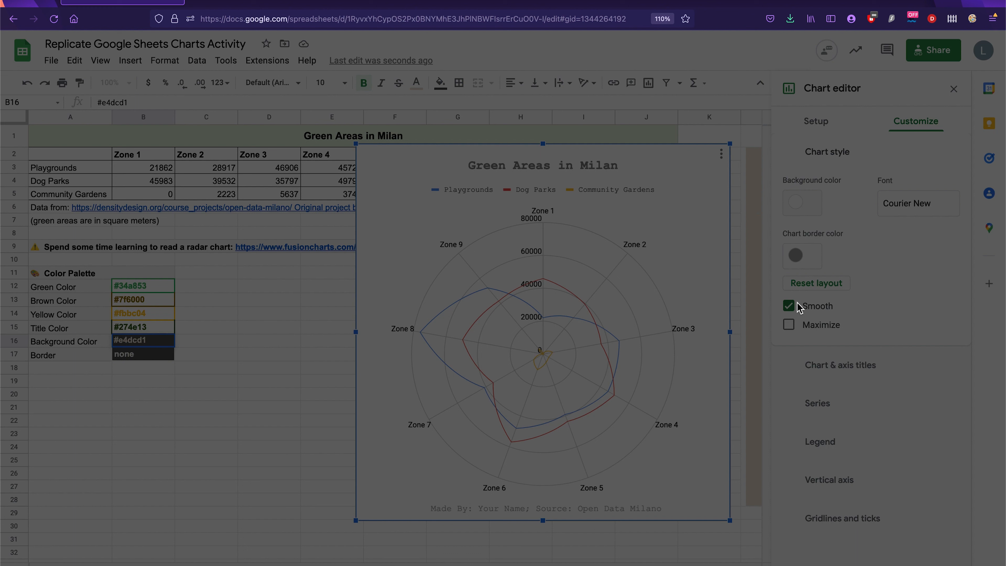
triple_click(515, 229)
key("ctrl+v")
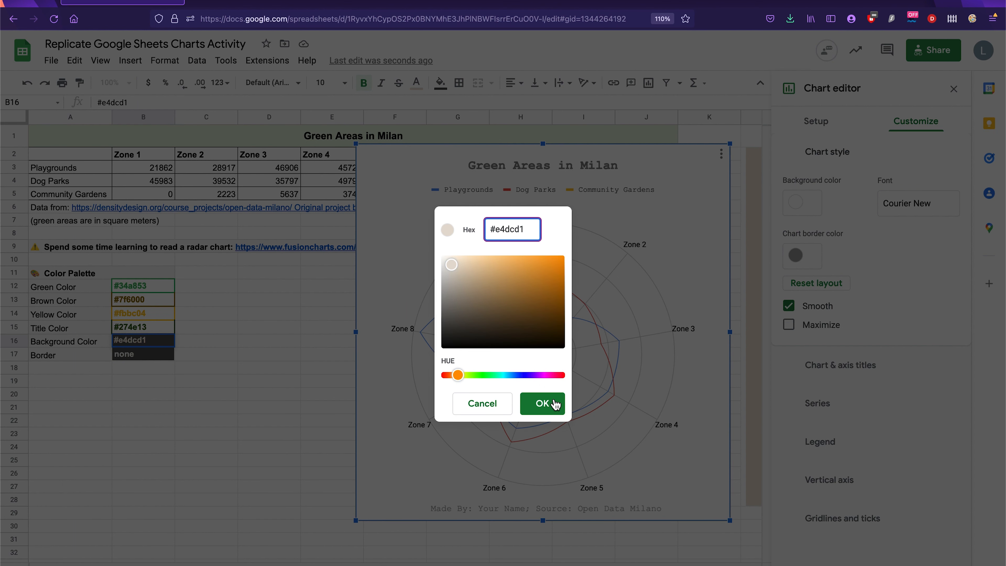
left_click(557, 404)
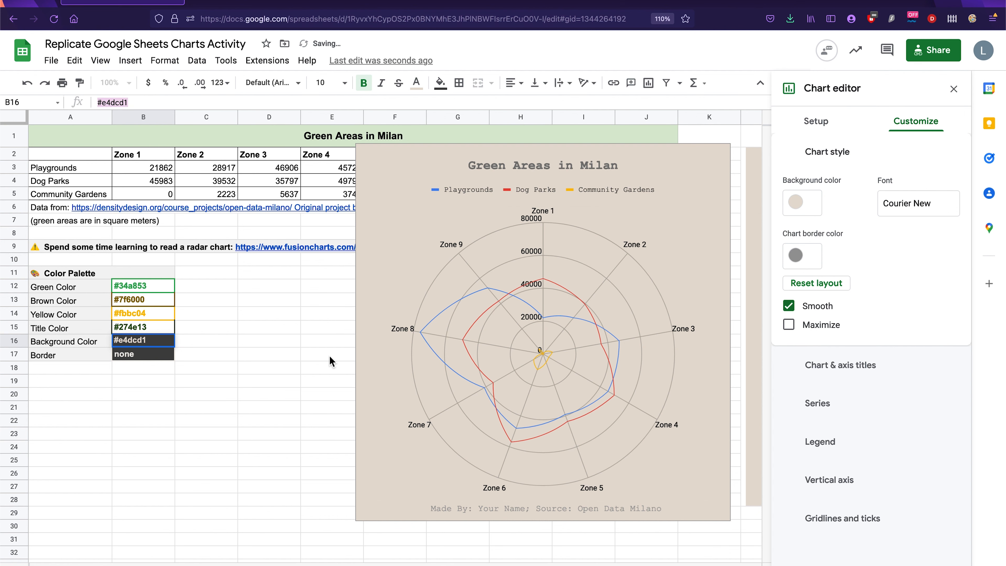
Copy the Title Color code #274e13 from the color palette table.
left_click(147, 327)
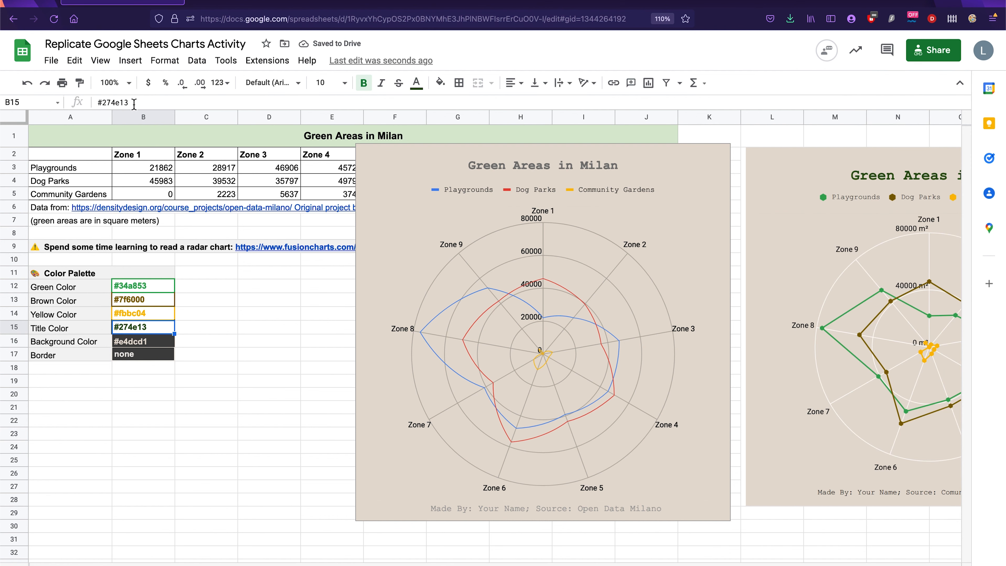
triple_click(134, 103)
key("ctrl+c")
Set the radar chart's title text to the copied custom color #274e13.
left_click(611, 170)
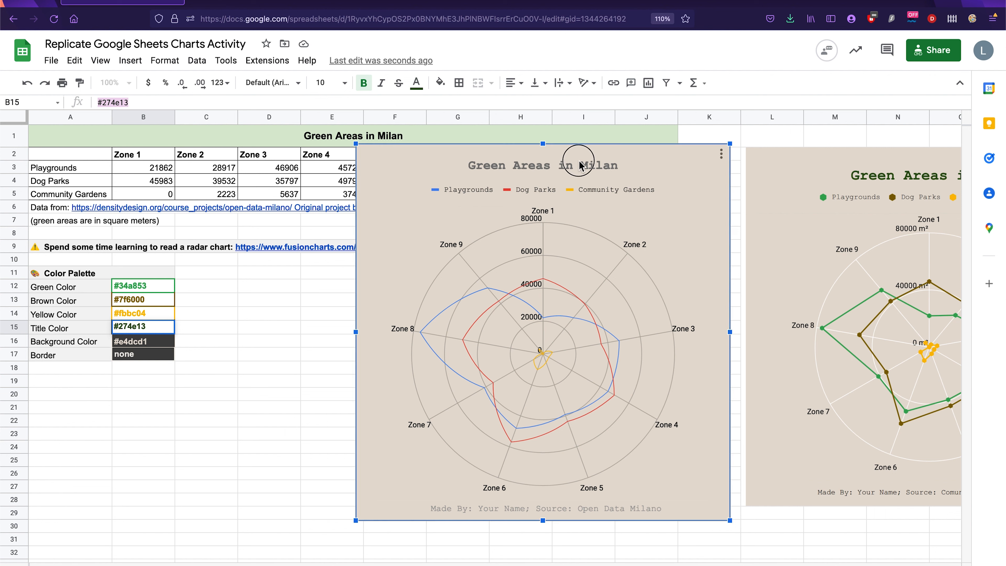
left_click(721, 154)
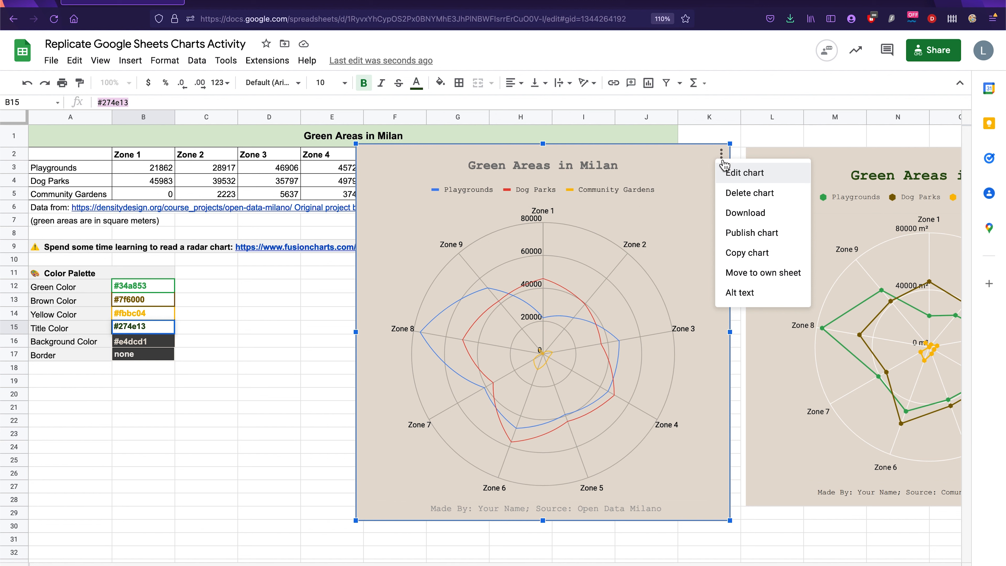
left_click(721, 155)
left_click(749, 135)
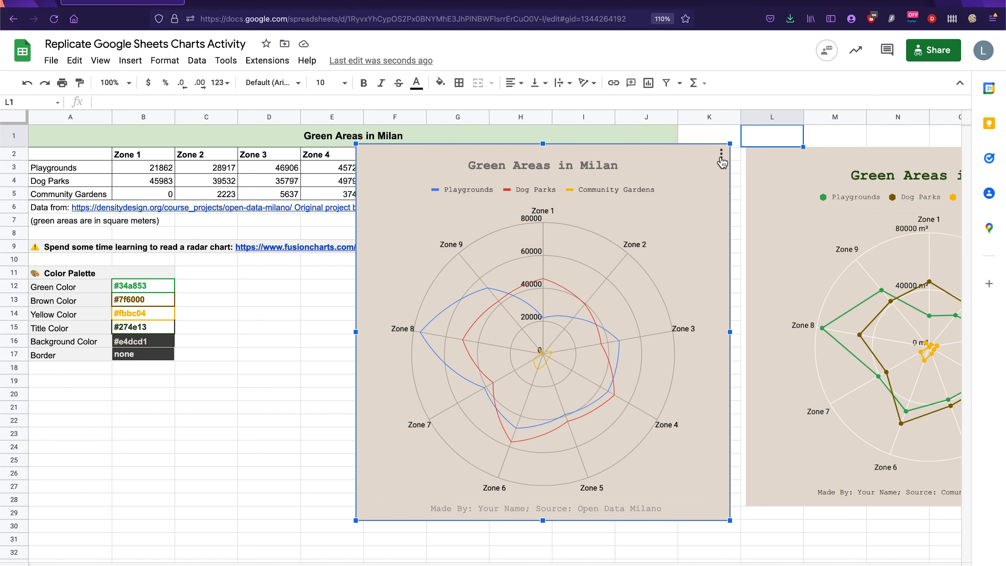
left_click(720, 154)
left_click(730, 174)
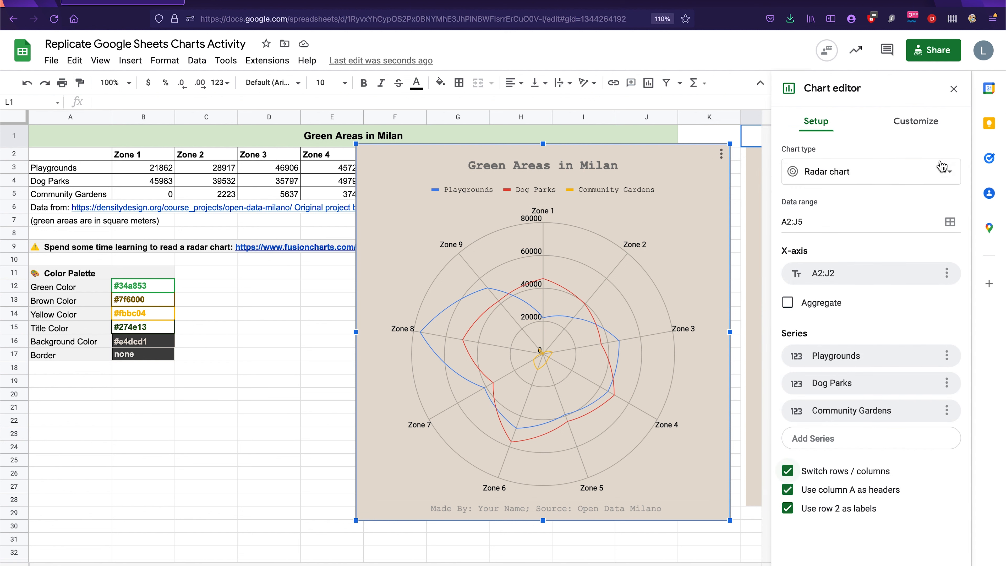
left_click(919, 119)
left_click(864, 204)
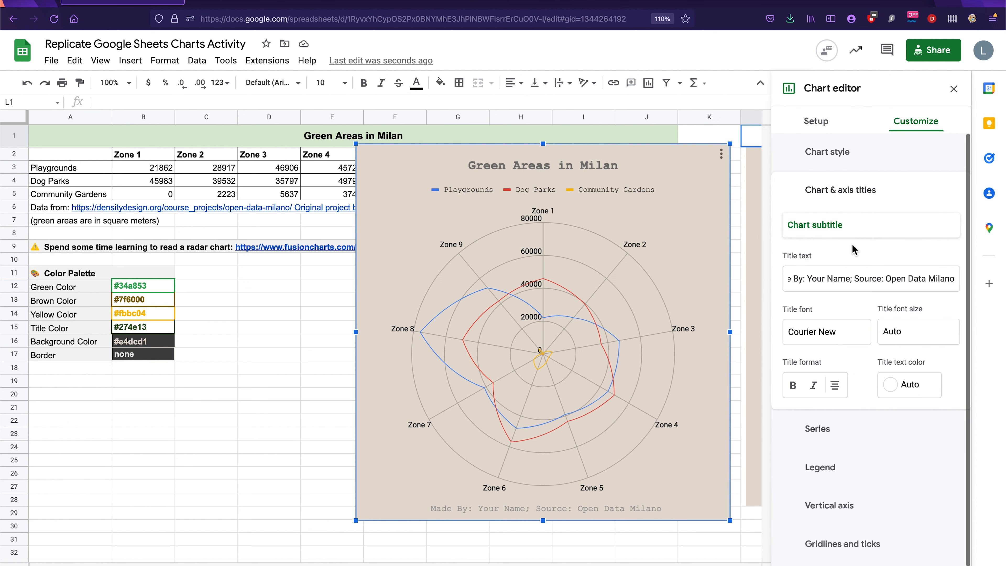
left_click(833, 230)
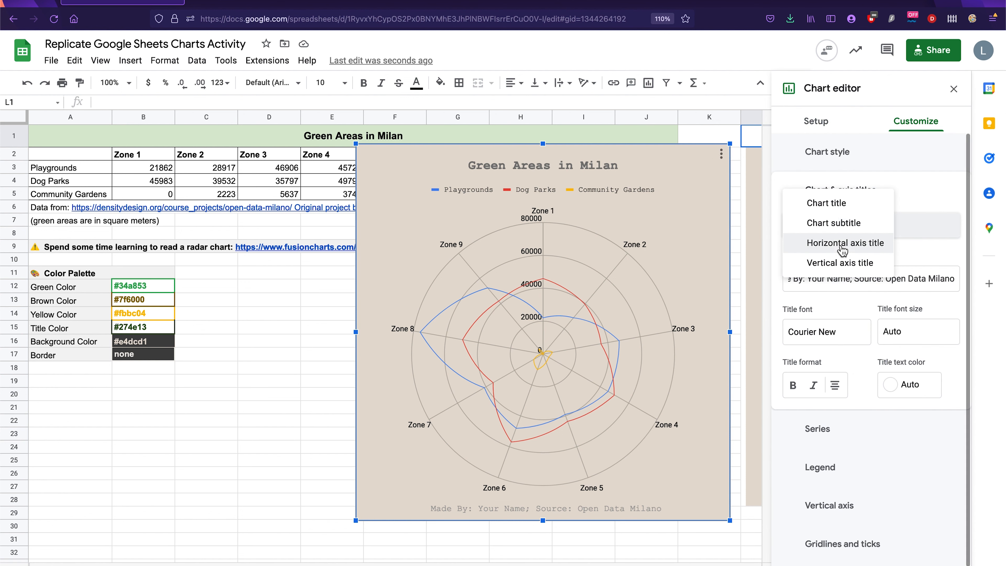
left_click(831, 204)
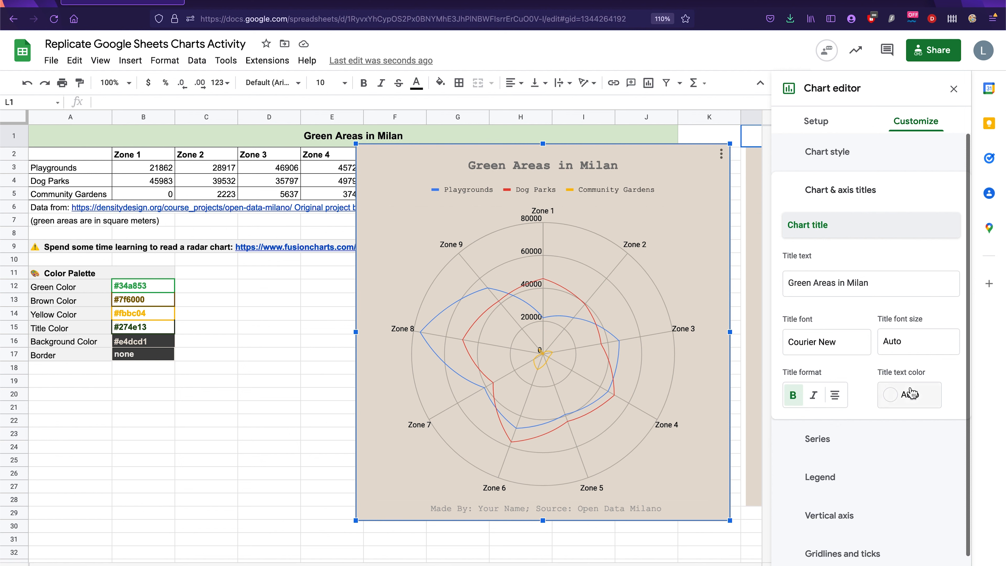
left_click(886, 388)
left_click(804, 225)
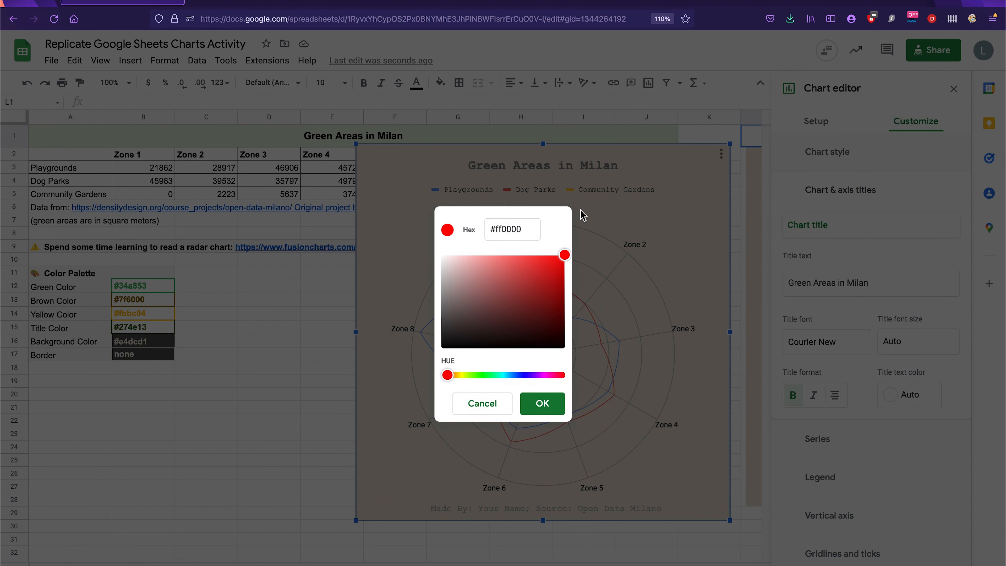
triple_click(532, 228)
key("ctrl+v")
left_click(542, 404)
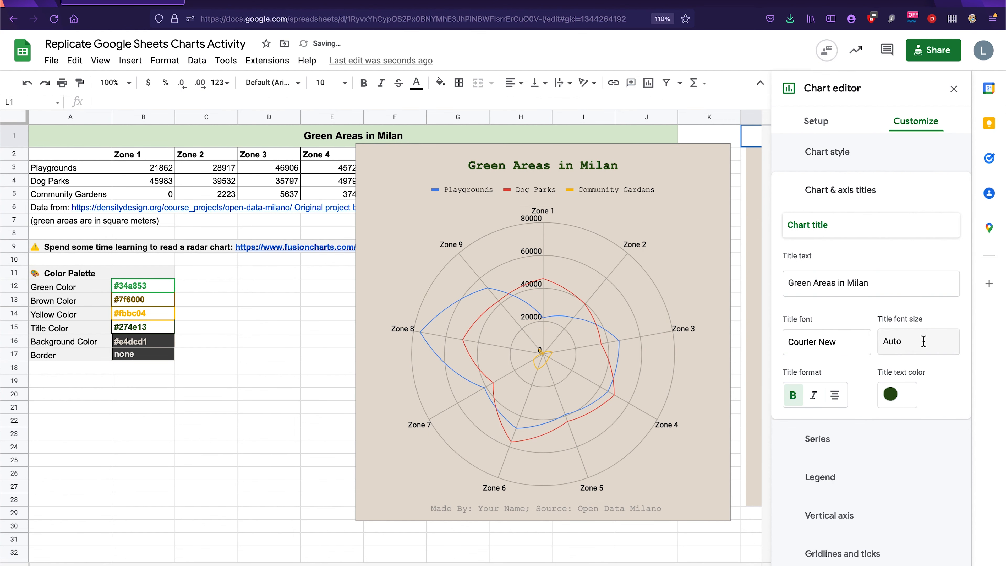
Set the chart title's font size to 24.
left_click(911, 342)
left_click(907, 468)
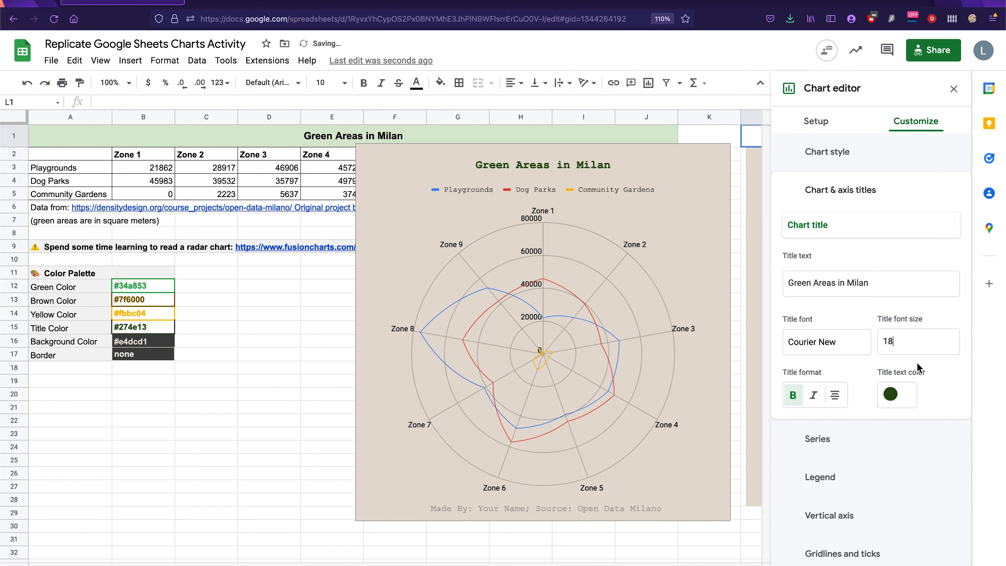
left_click(933, 350)
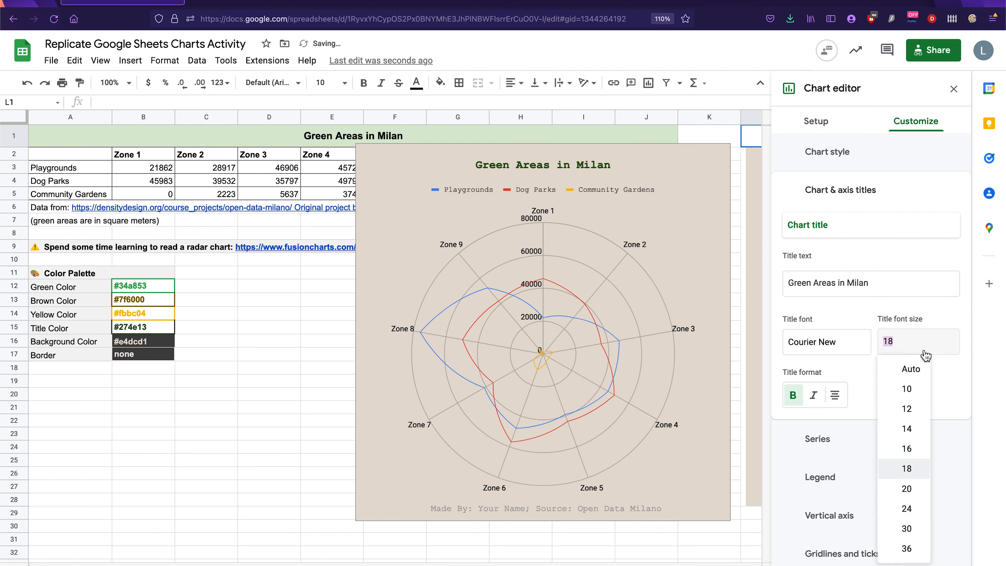
left_click(920, 517)
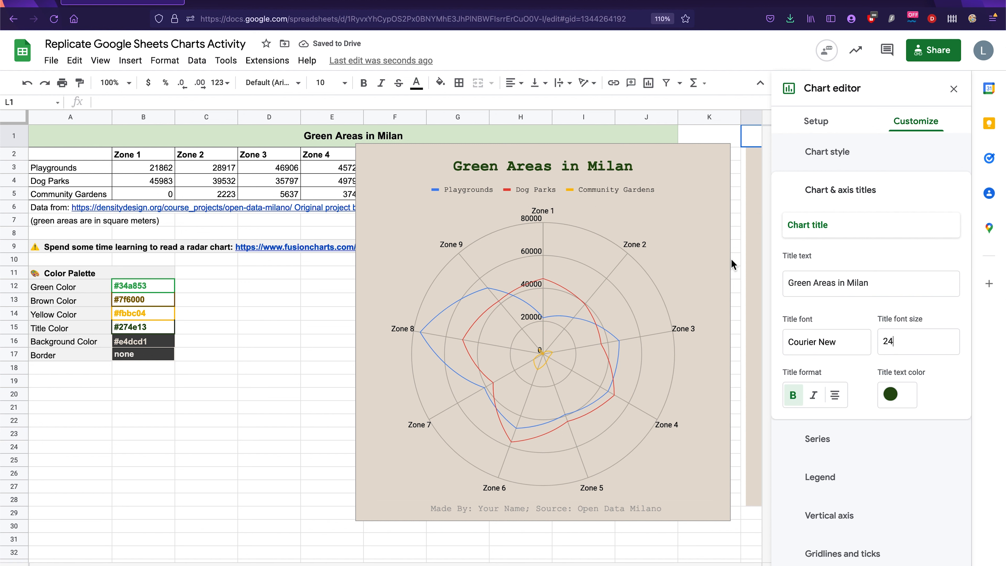
Set the major gridline count of the radar chart's vertical axis to 3.
scroll(730, 259, "right", 3)
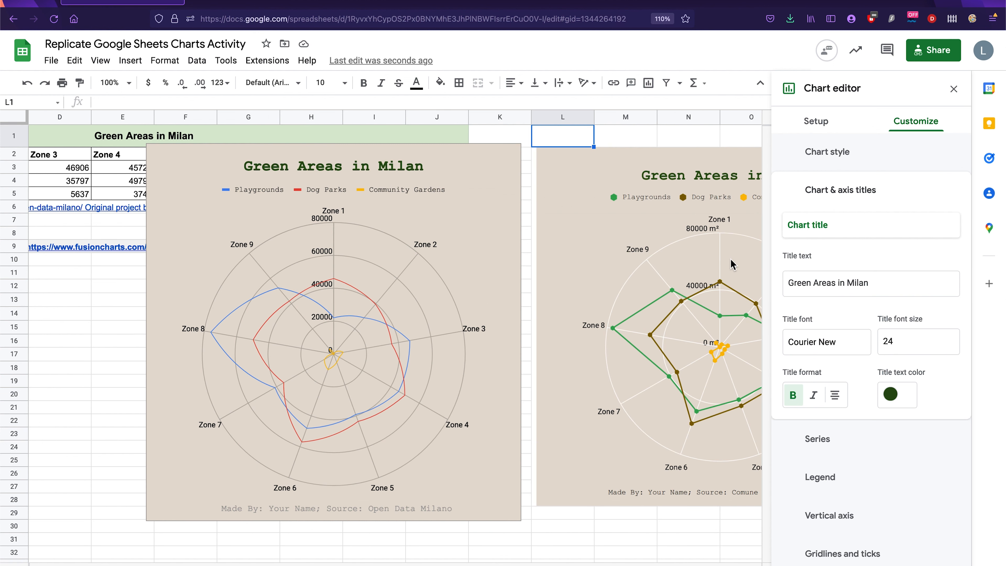
scroll(733, 265, "right", 2)
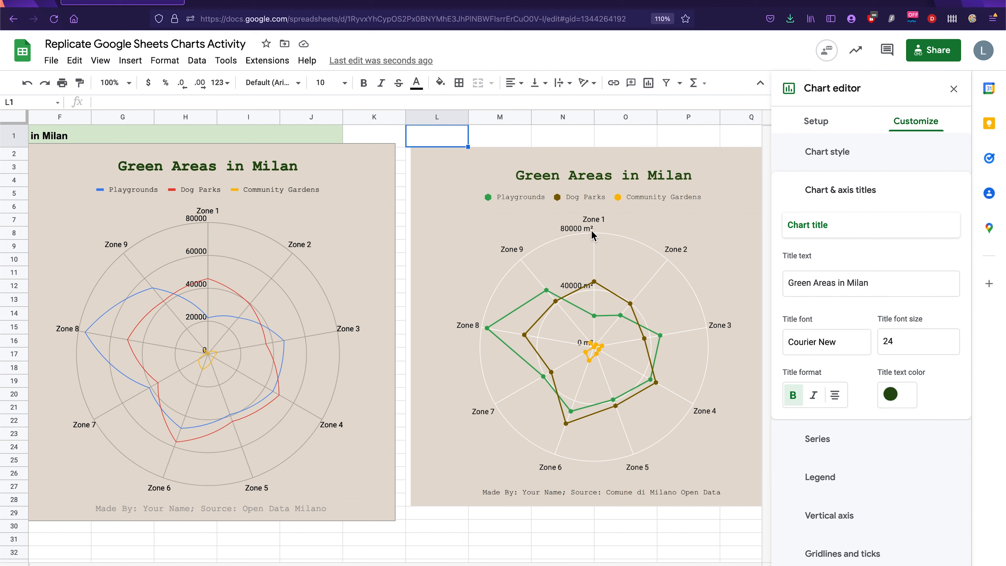
left_click(199, 233)
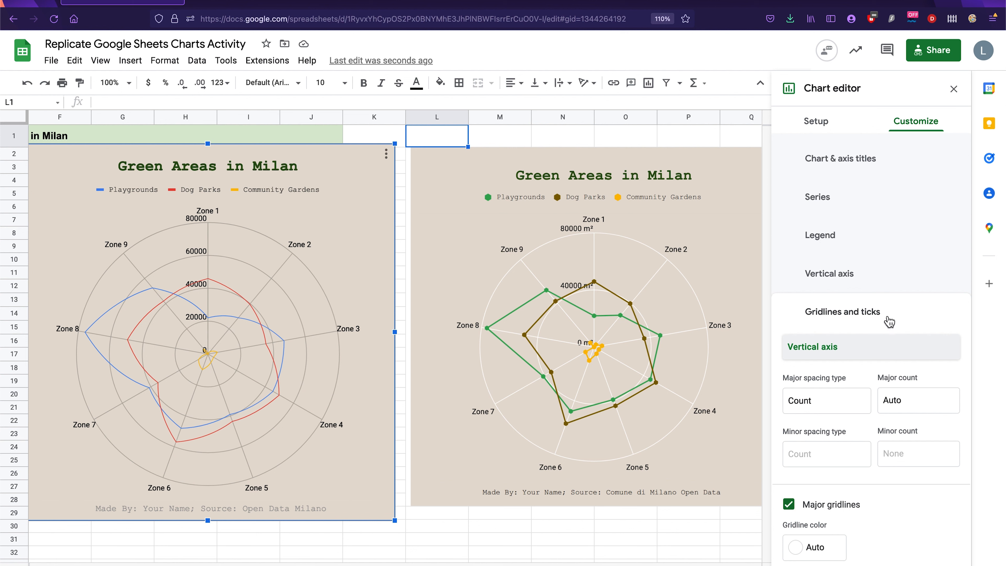
scroll(871, 320, "down", 3)
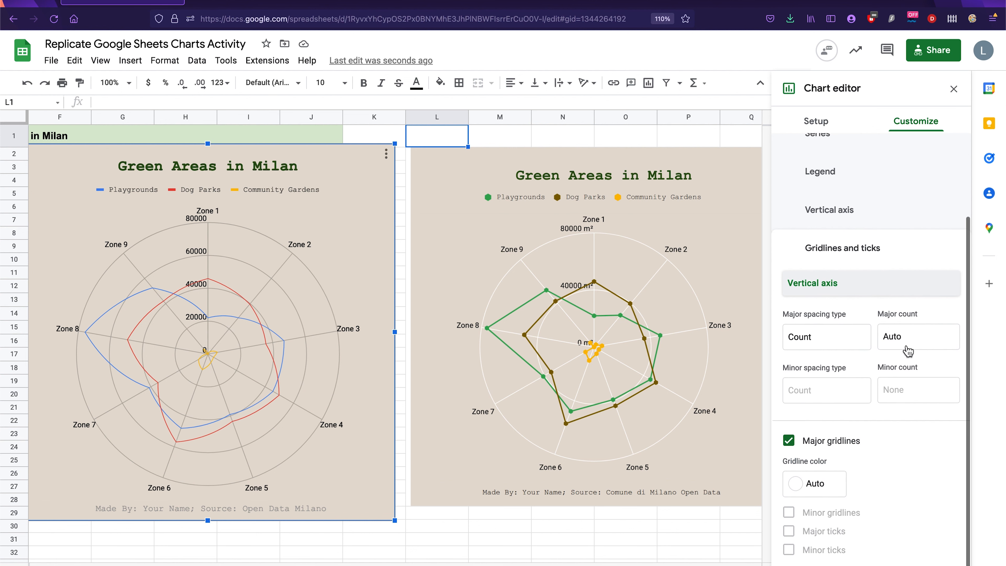
left_click(857, 289)
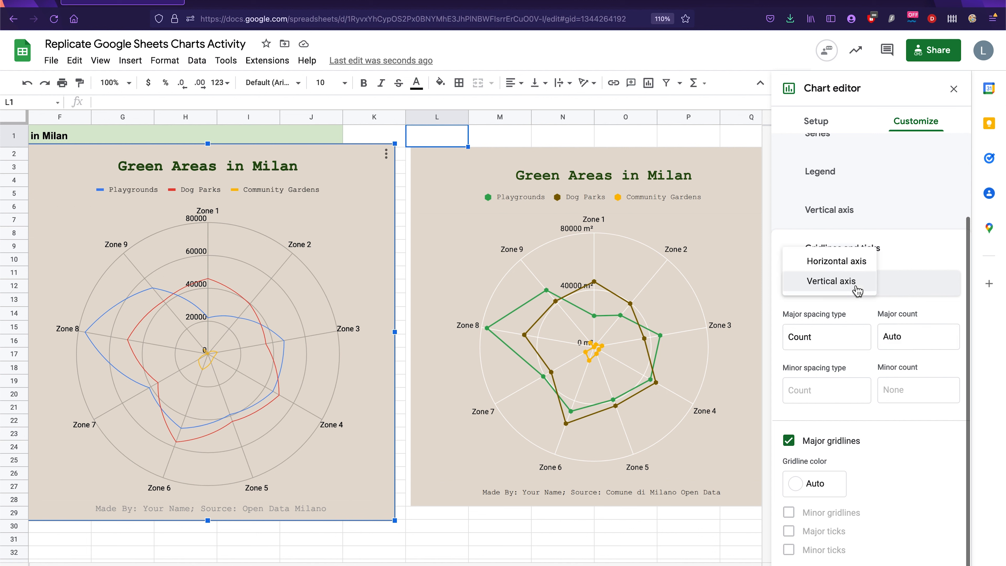
left_click(841, 282)
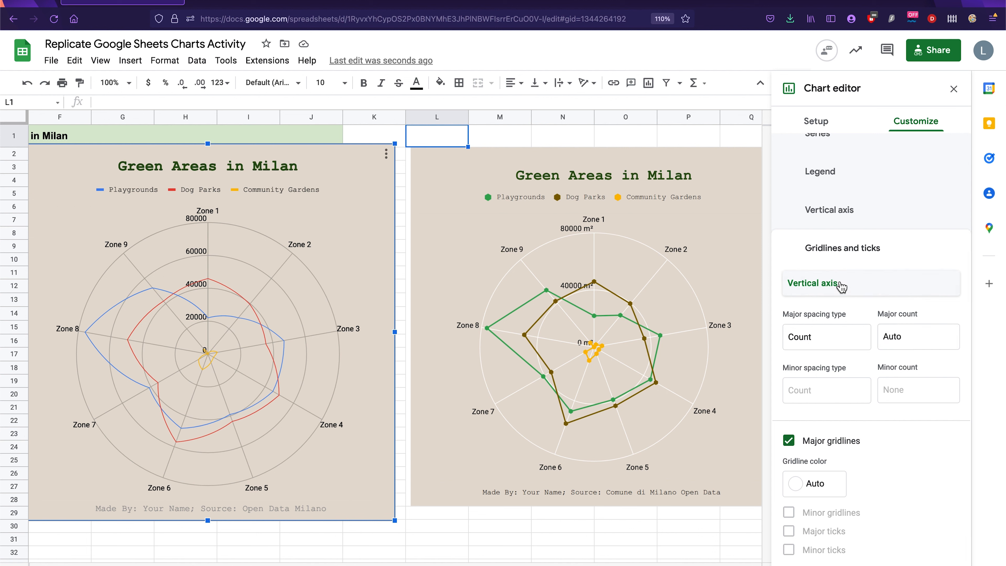
left_click(939, 338)
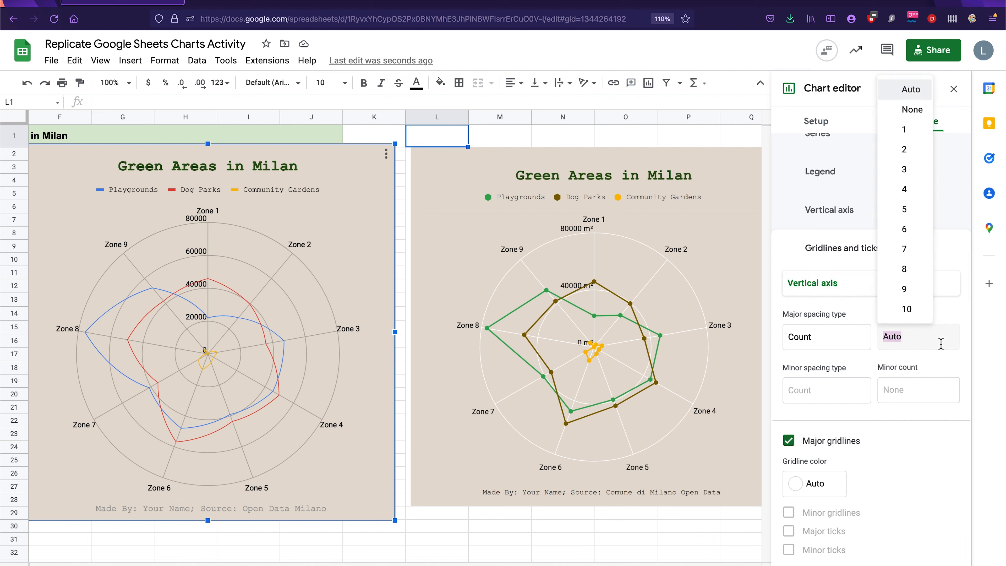
left_click(923, 341)
left_click(908, 372)
left_click(908, 337)
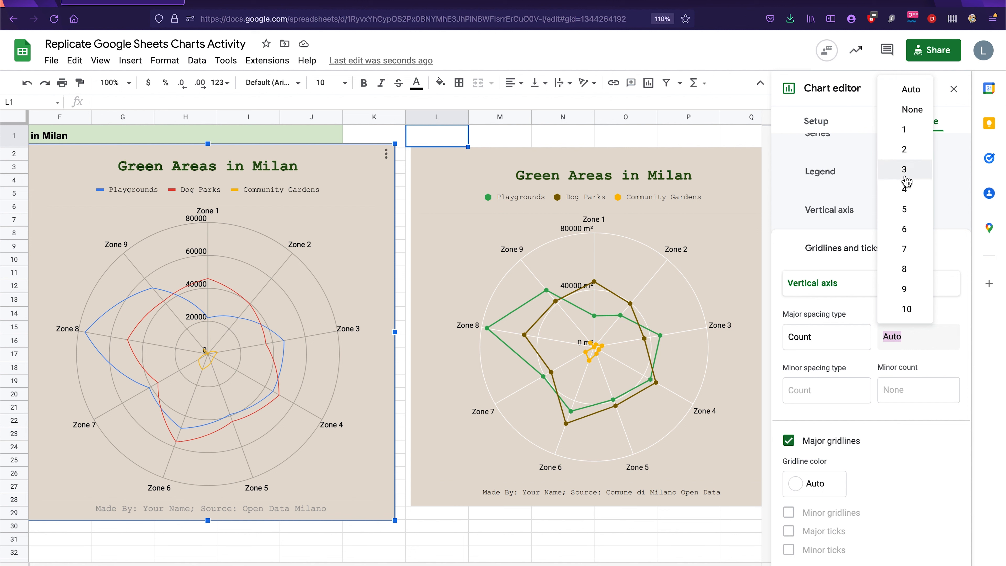
left_click(901, 169)
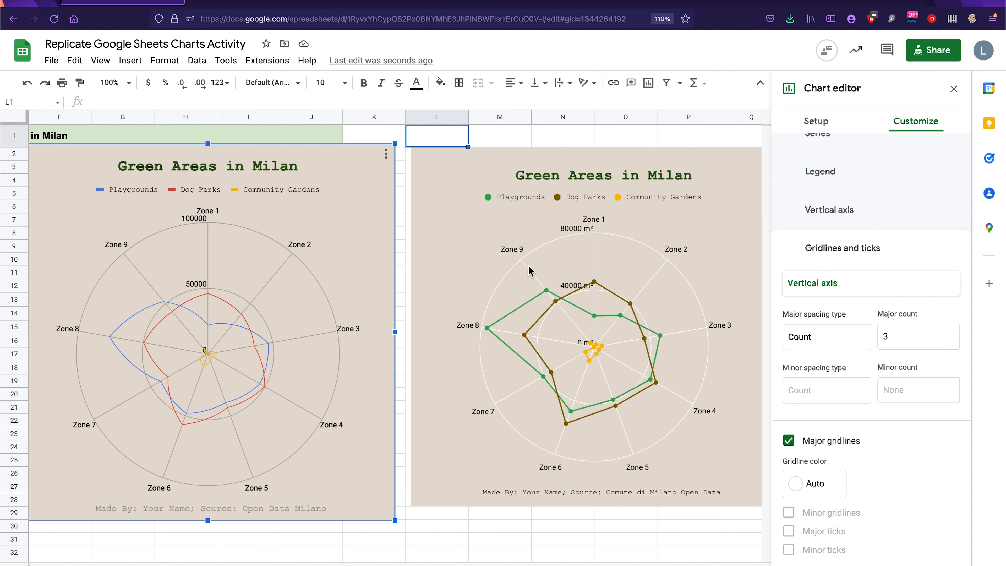
Limit the radar chart's vertical axis to a minimum of 0 and a maximum of 80000.
left_click(836, 209)
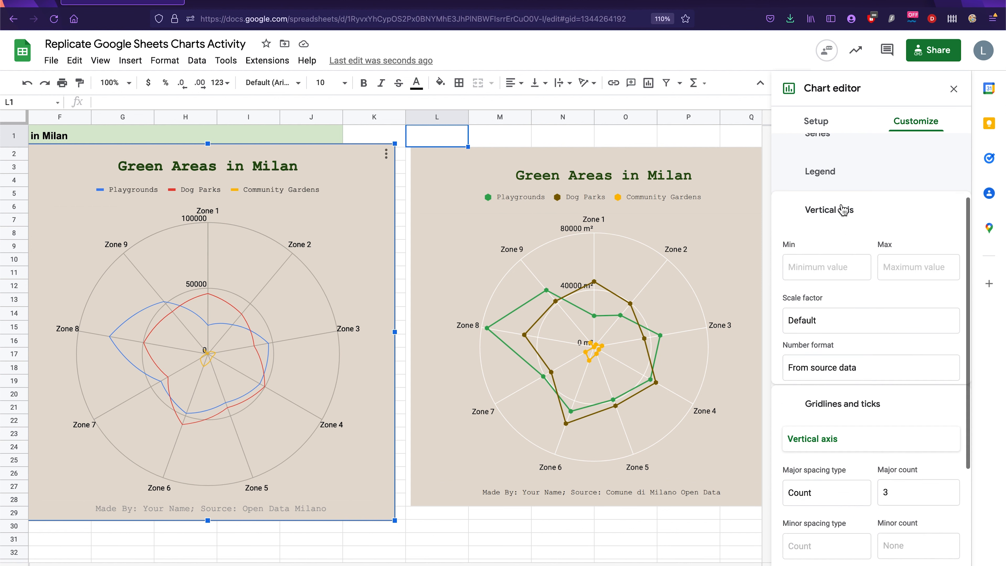
left_click(912, 360)
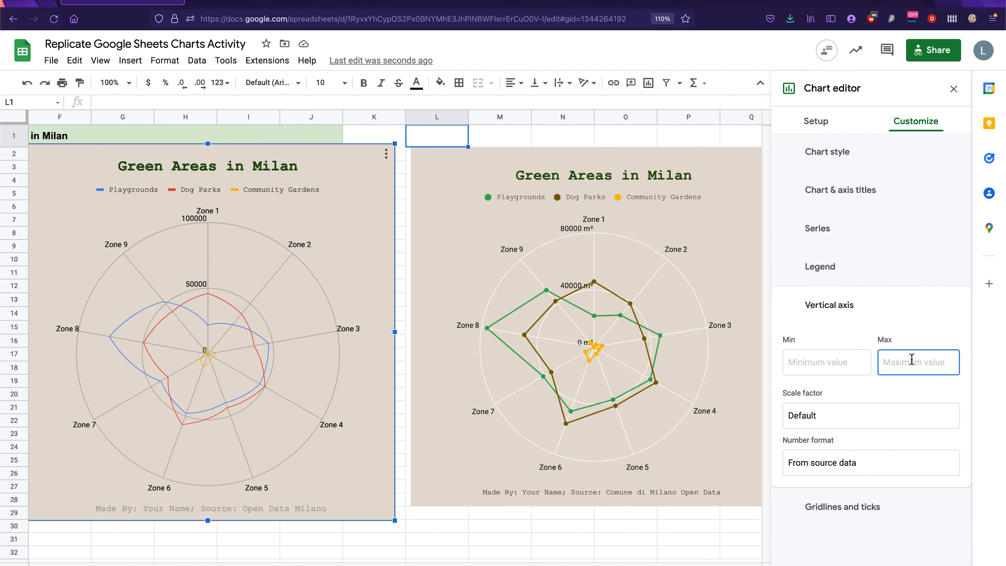
type("80000")
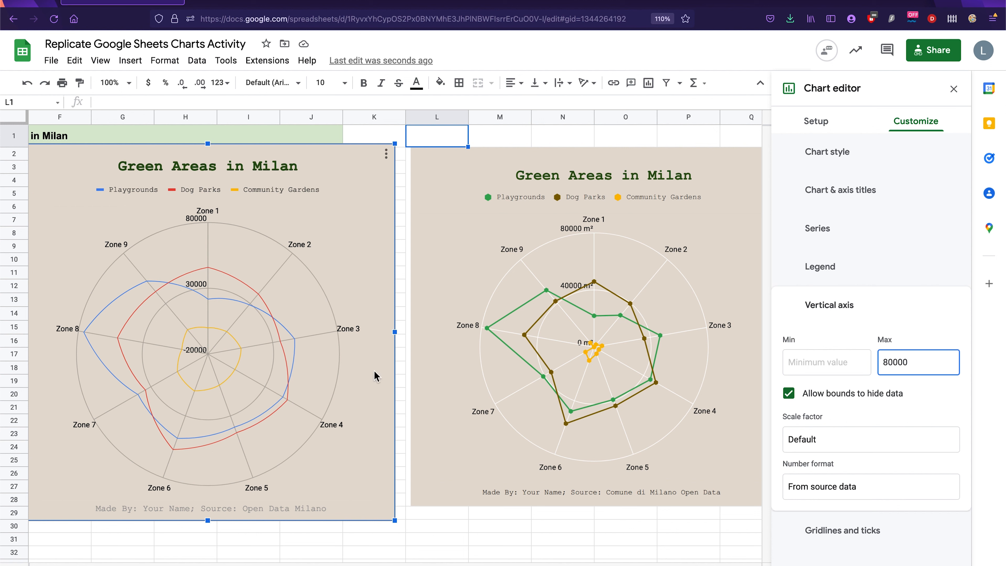
left_click(836, 358)
type("0")
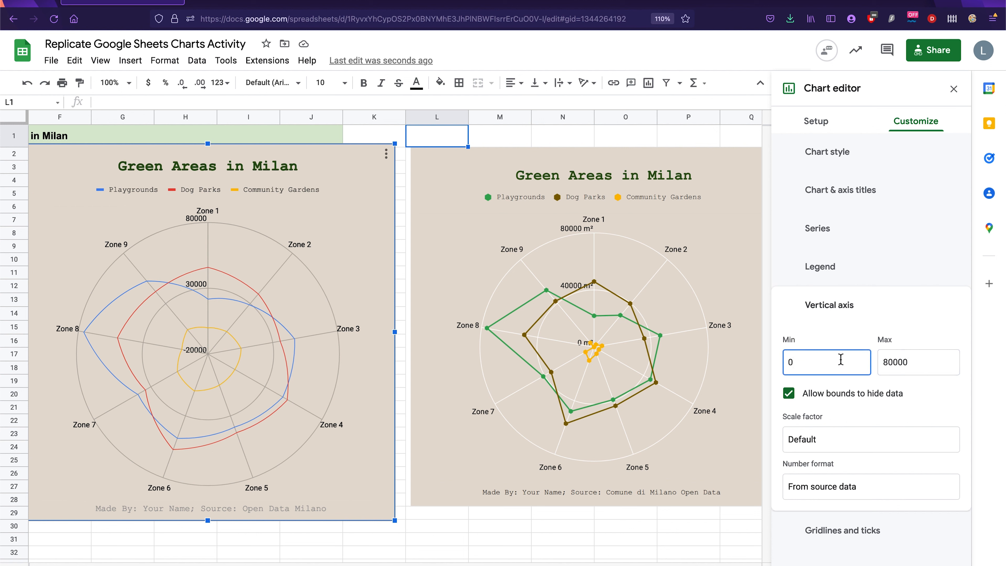
left_click(911, 320)
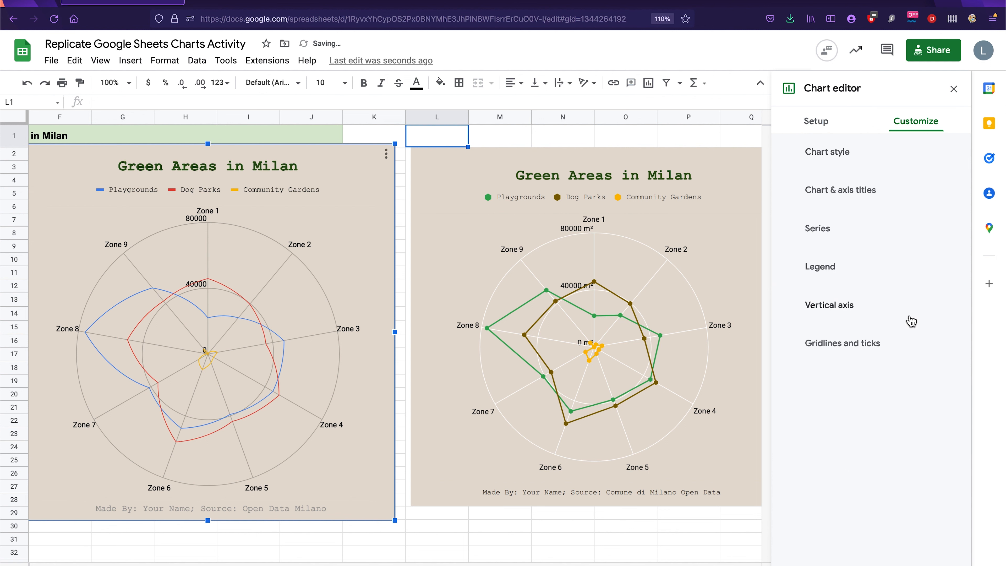
left_click(861, 312)
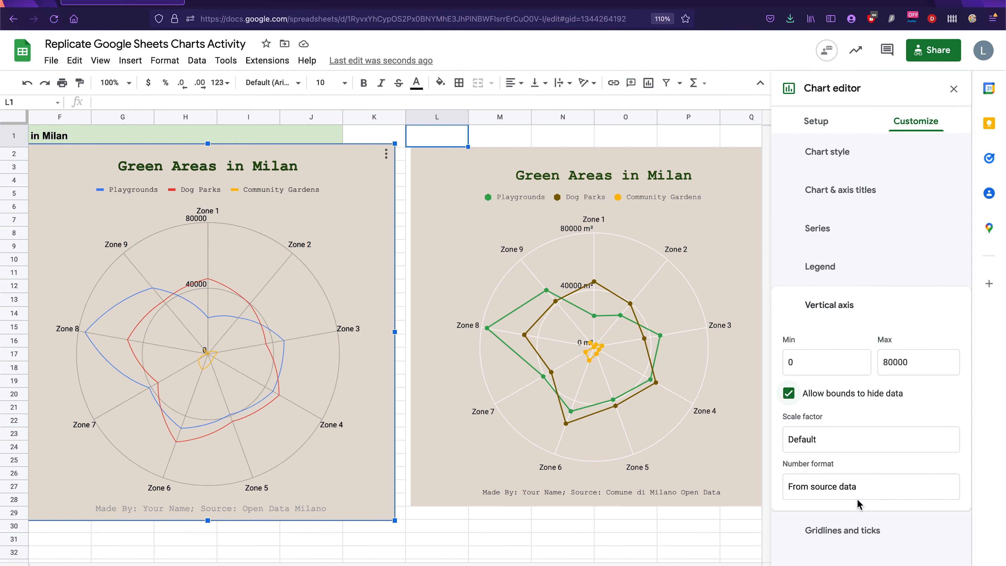
Set the major gridline color of the radar chart's vertical axis to white.
left_click(848, 540)
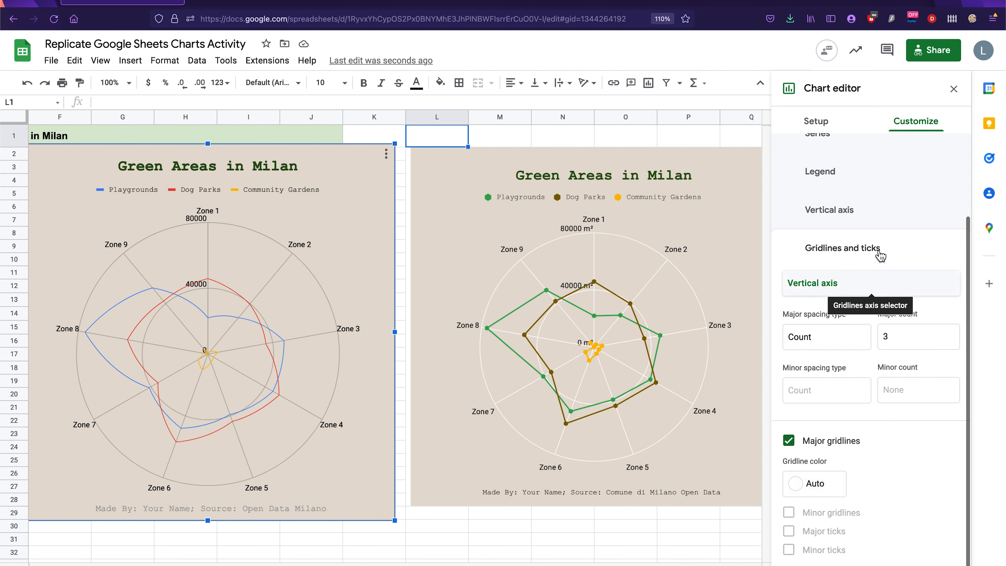
left_click(837, 484)
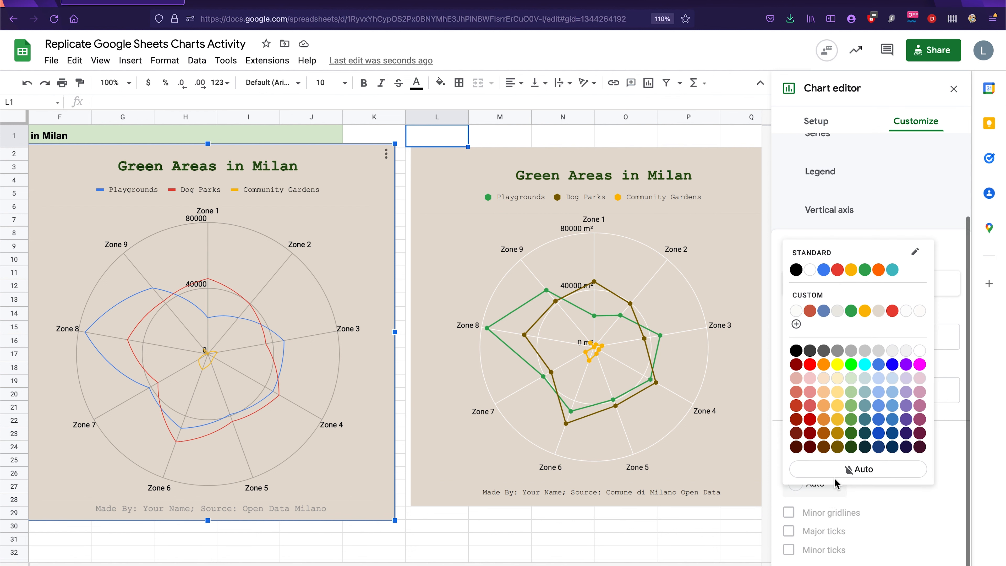
left_click(810, 274)
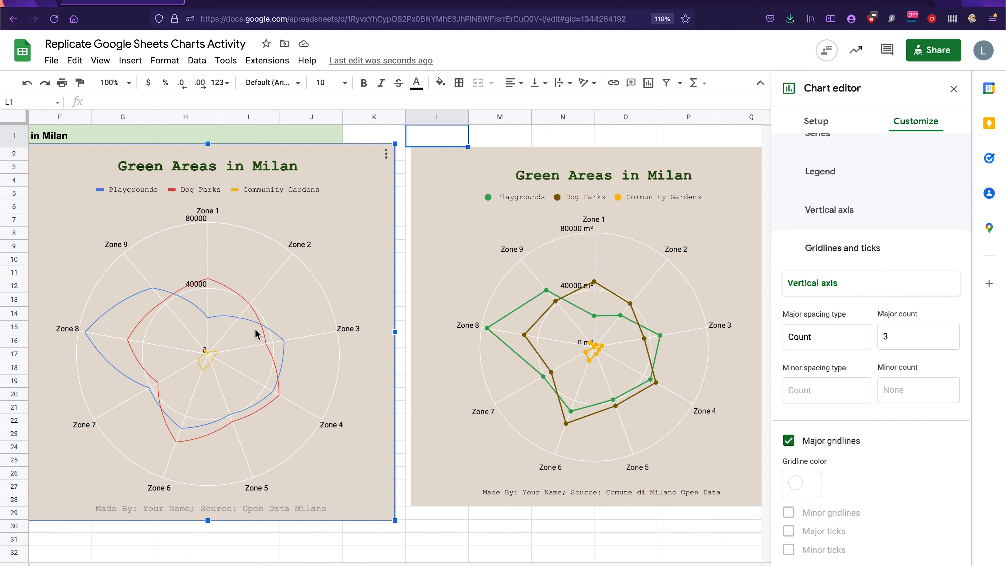
left_click(259, 320)
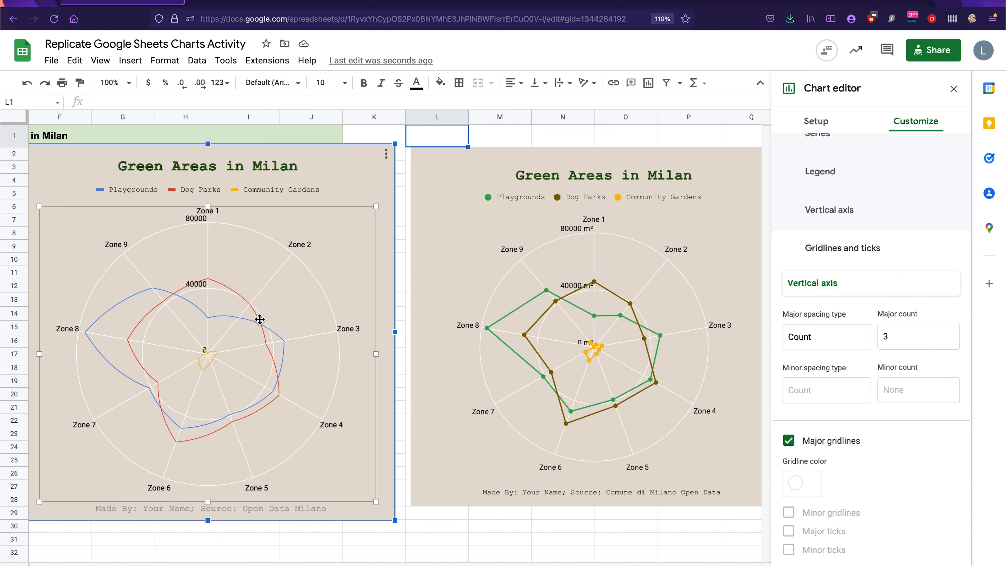
left_click(199, 189)
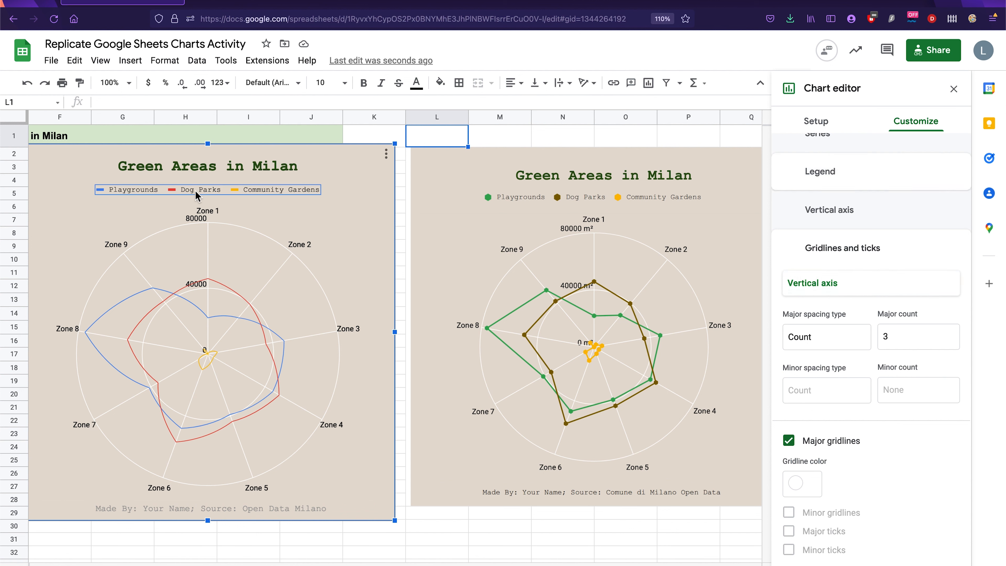
left_click(220, 285)
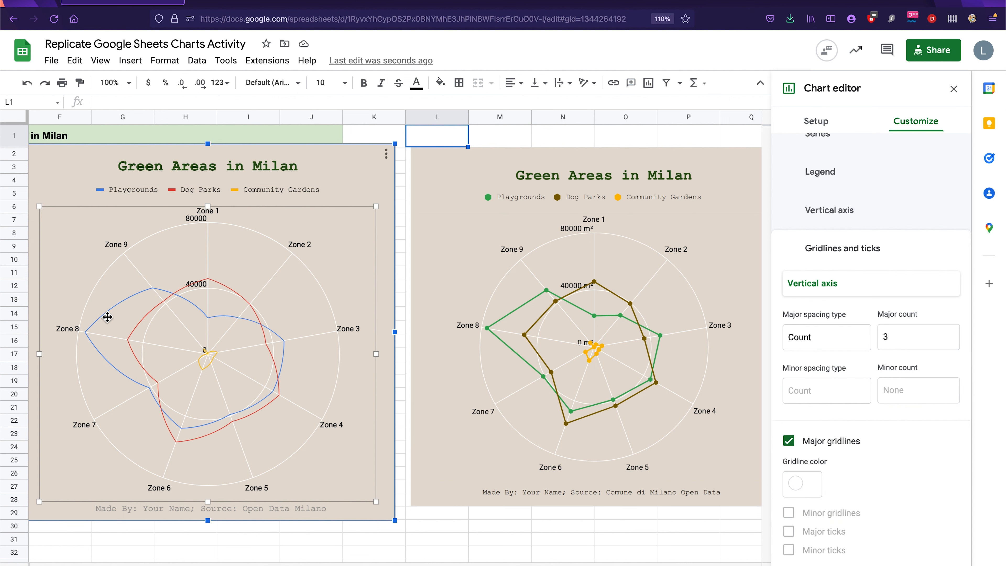
scroll(871, 230, "up", 5)
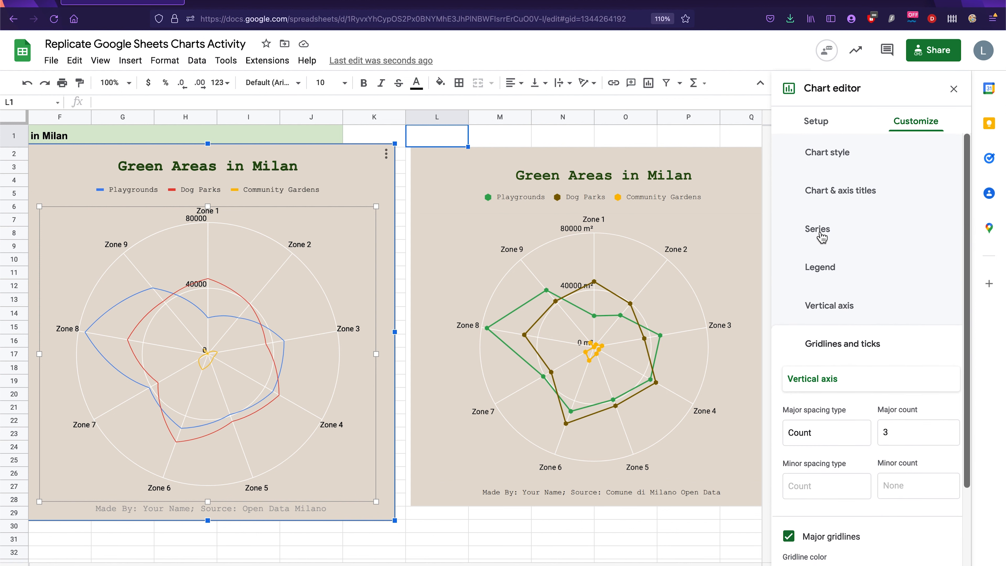
left_click(824, 229)
left_click(833, 266)
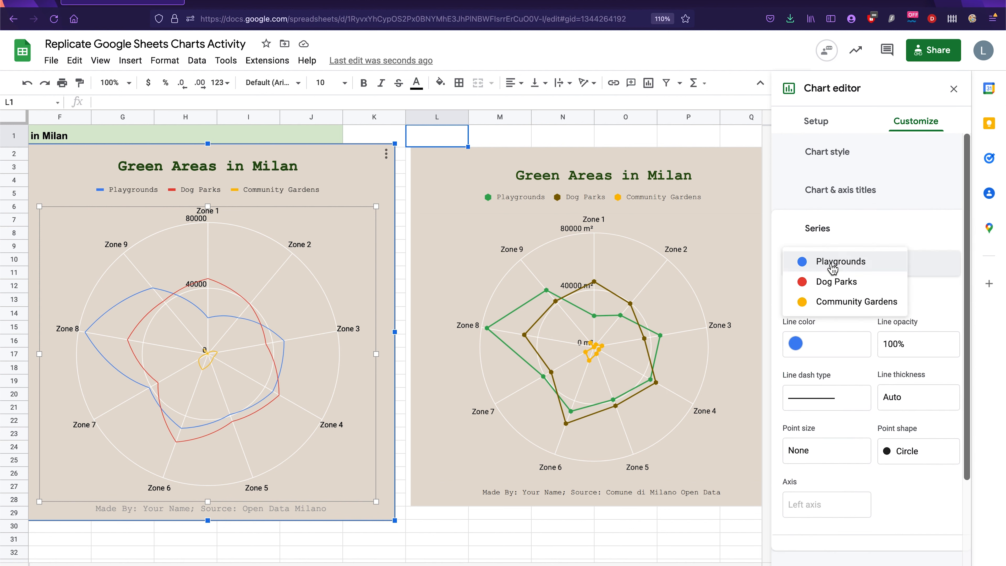
left_click(833, 266)
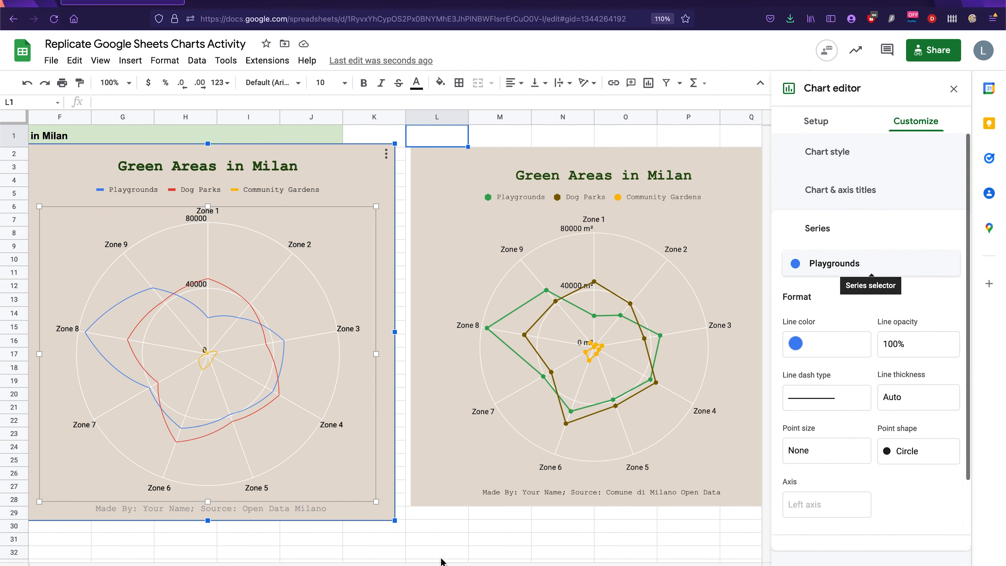
Copy the Green Color hex code #34a853 from cell B12 and reopen the radar chart's customization options.
scroll(425, 557, "left", 5)
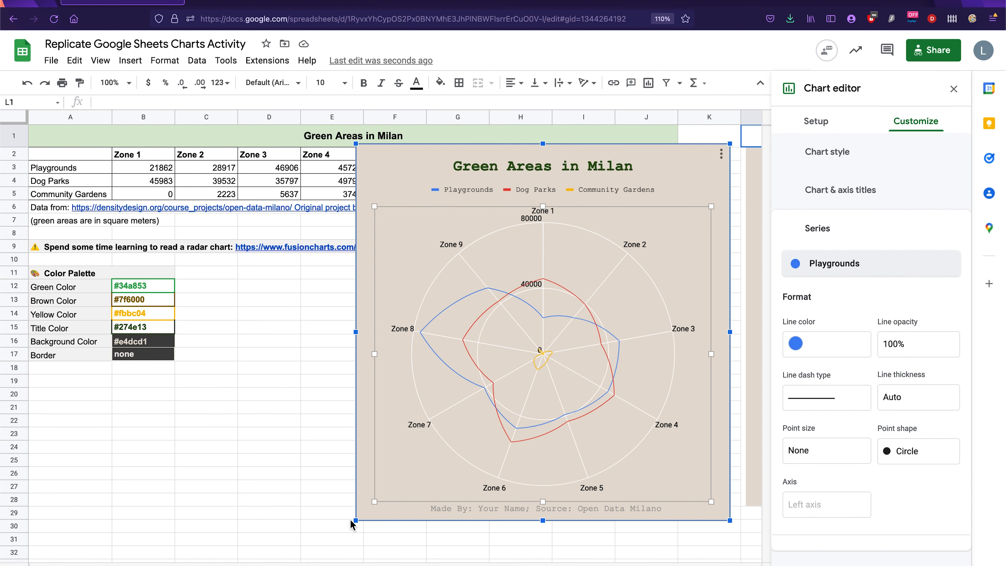
left_click(148, 286)
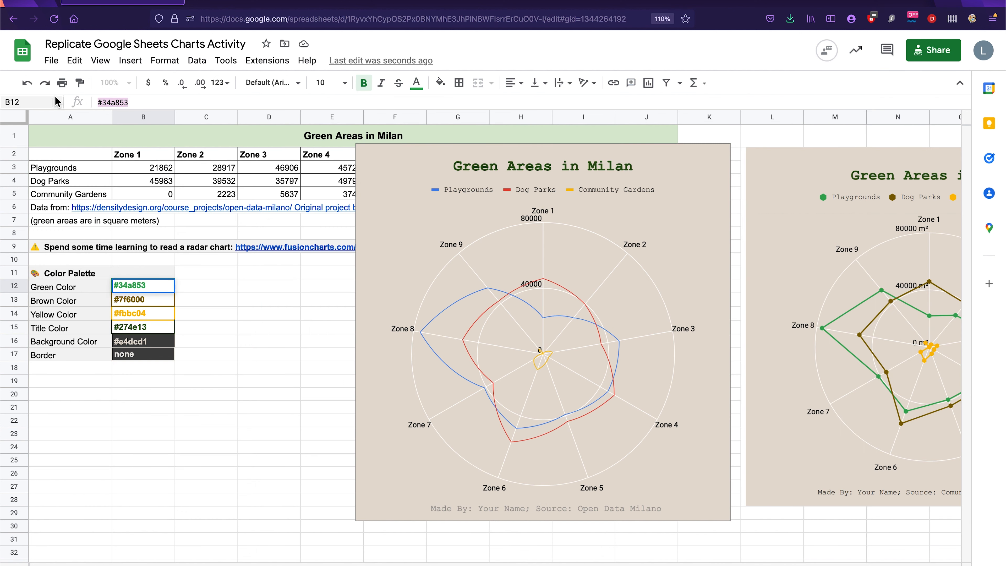
left_click(715, 166)
left_click(721, 154)
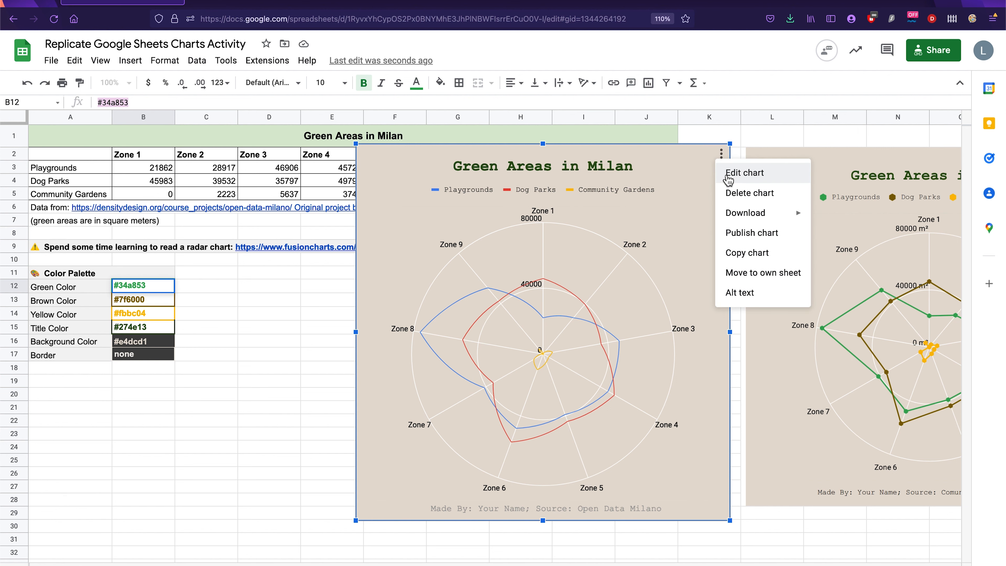
left_click(723, 175)
left_click(914, 122)
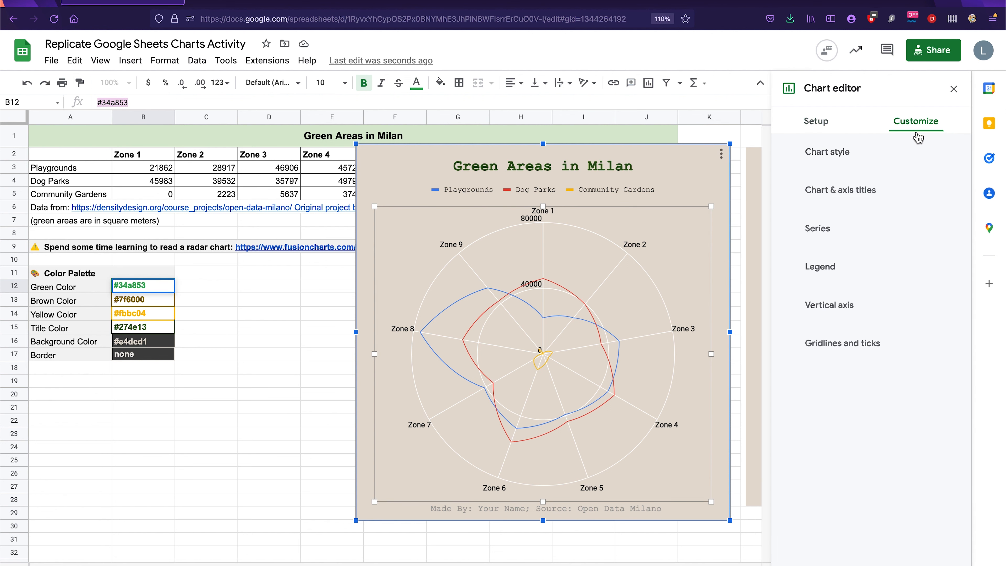
Set the line color of the Playgrounds series to the custom color #34a853.
left_click(846, 233)
left_click(868, 266)
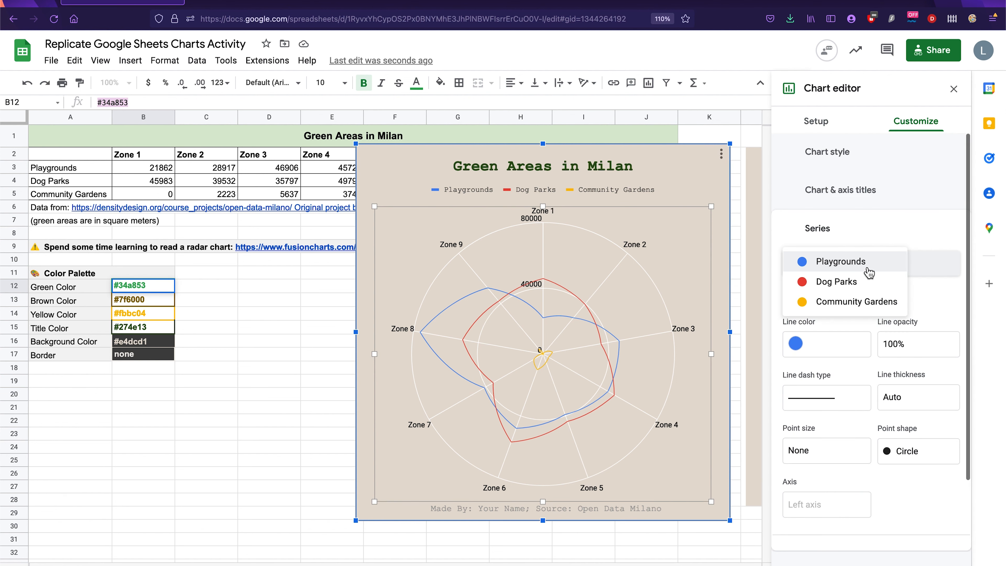
left_click(855, 275)
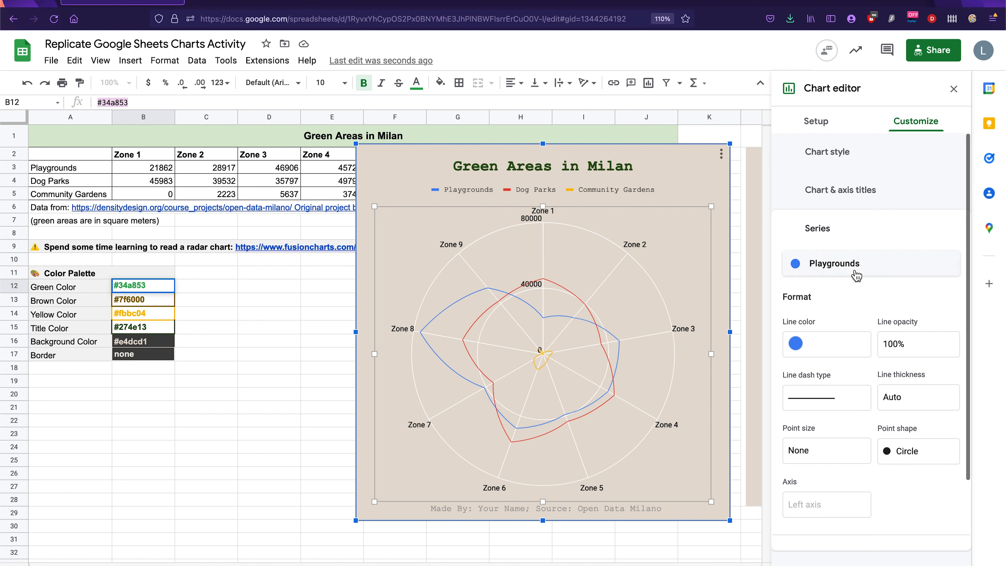
left_click(827, 347)
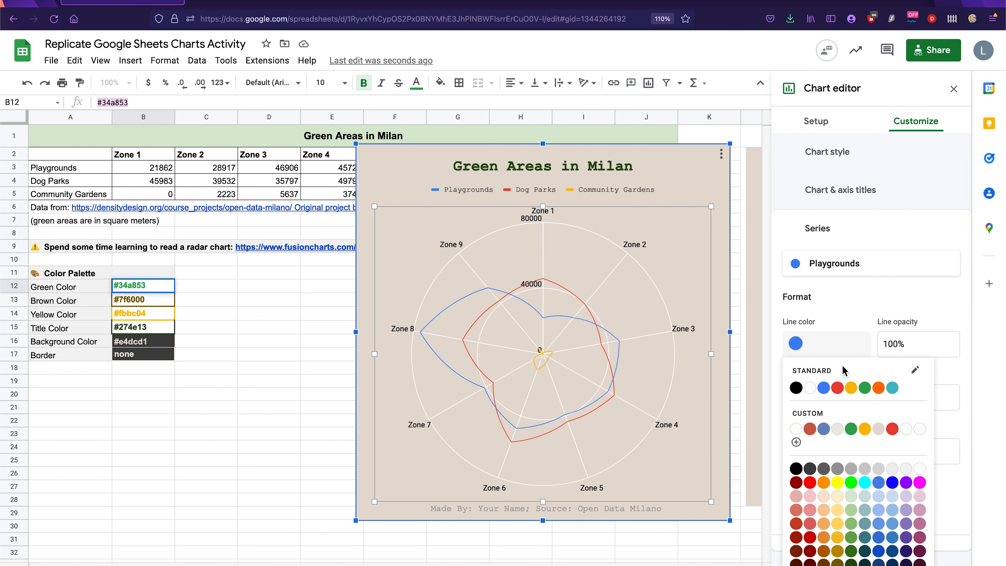
left_click(796, 442)
triple_click(522, 230)
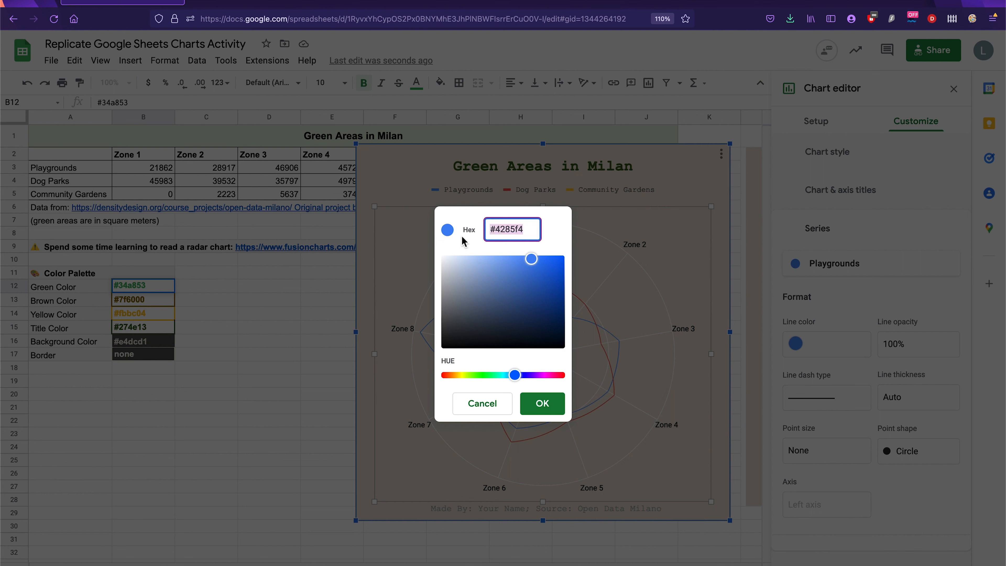
type("#34a853")
left_click(553, 403)
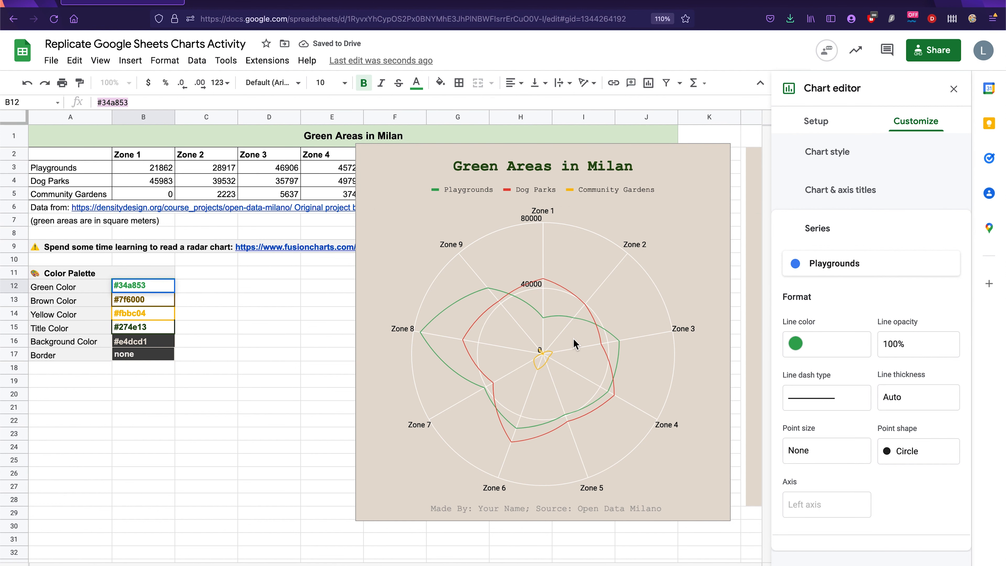
Give the Playgrounds series a solid line with a thickness of 2px.
scroll(750, 394, "right", 5)
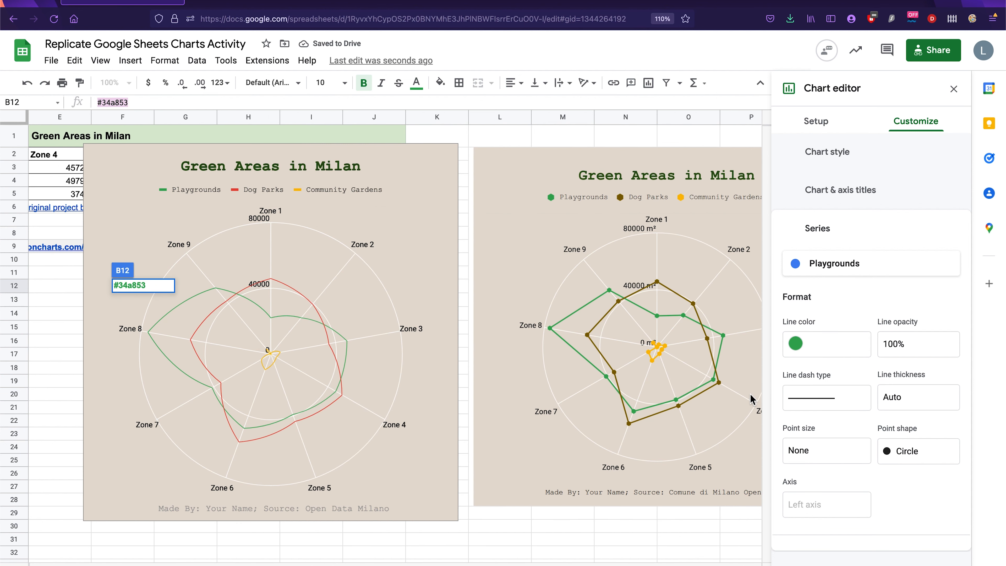
left_click(841, 405)
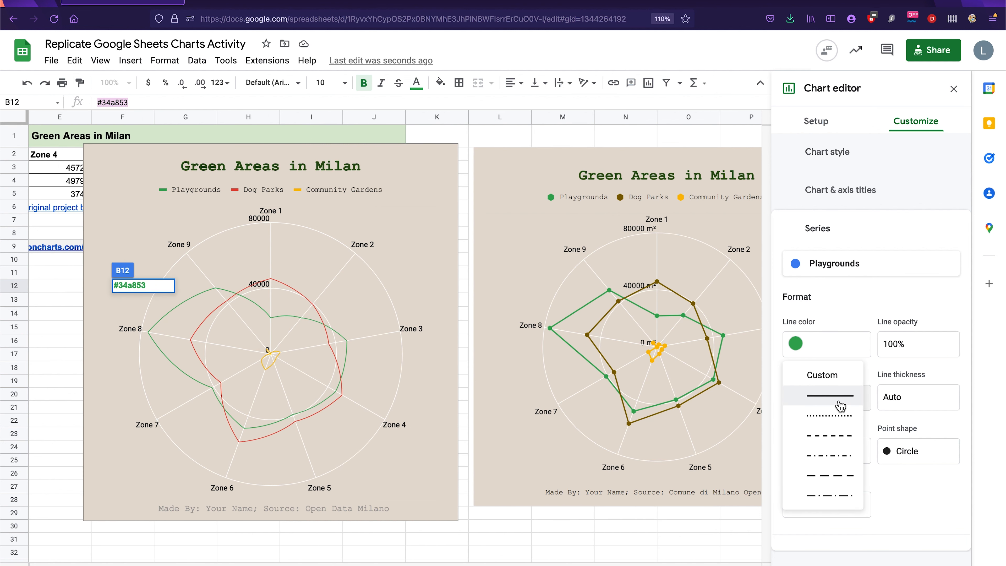
left_click(842, 401)
left_click(918, 397)
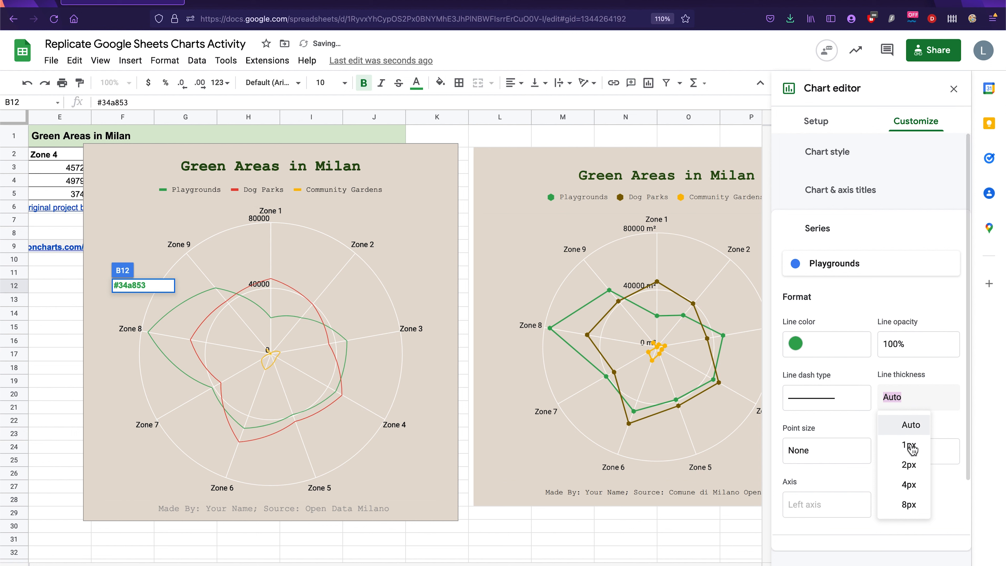
left_click(908, 471)
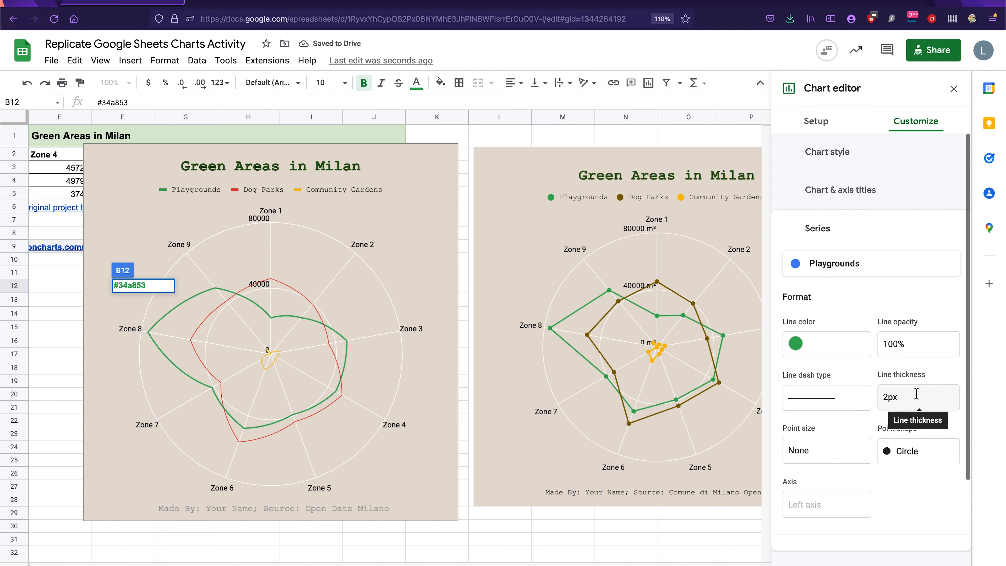
Set the Playgrounds series' point size to 7px and its point shape to Hexagon.
left_click(832, 448)
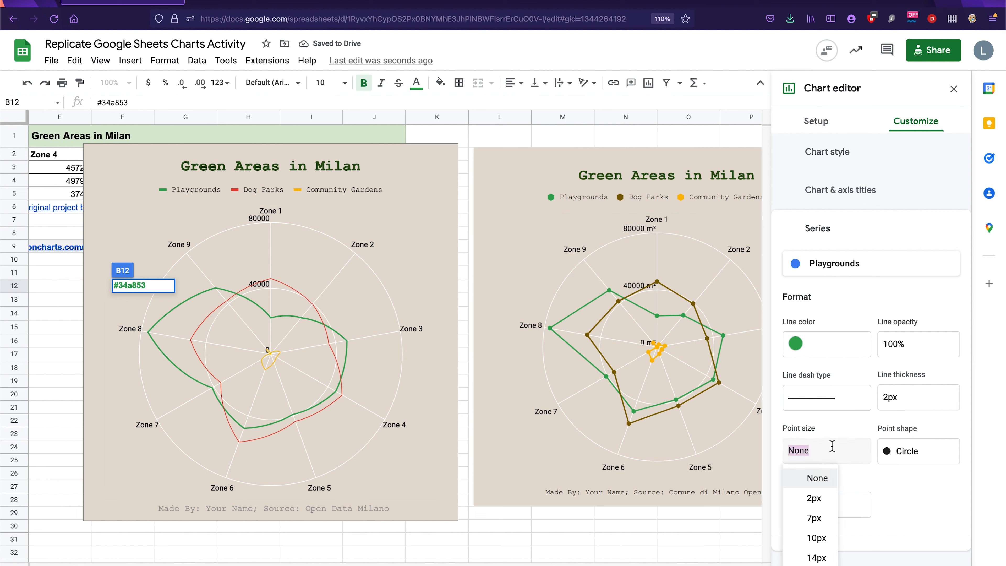
left_click(815, 500)
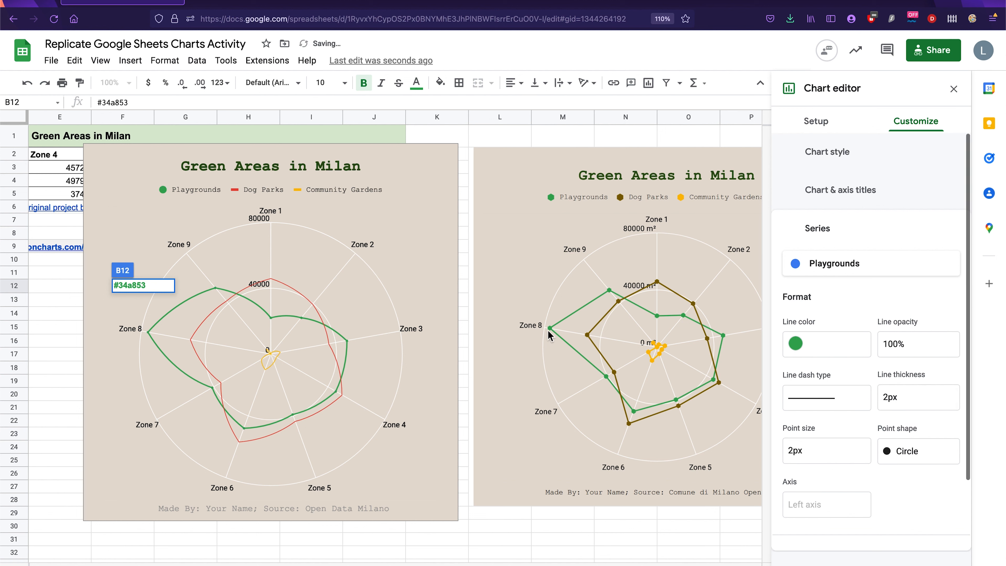
left_click(832, 452)
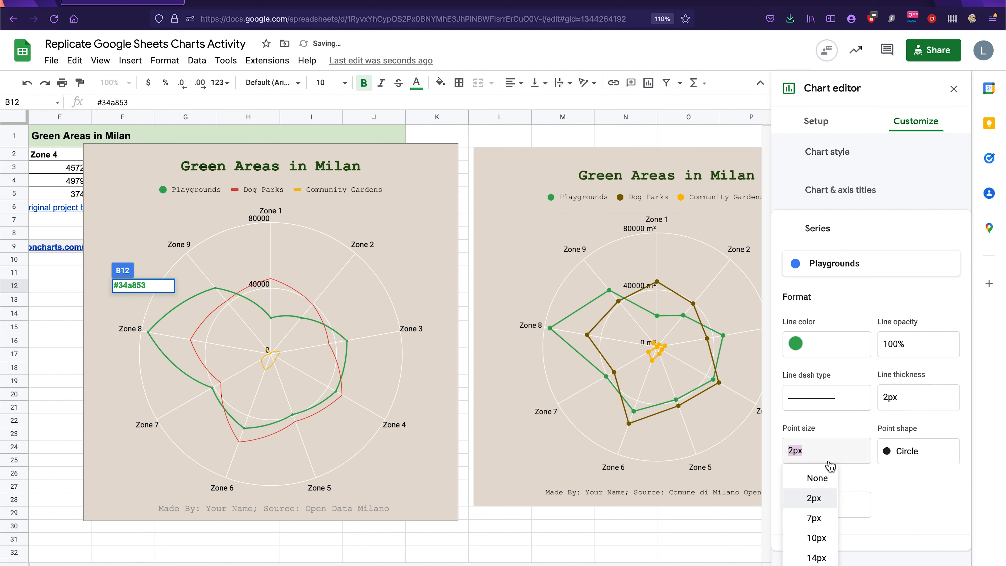
left_click(819, 521)
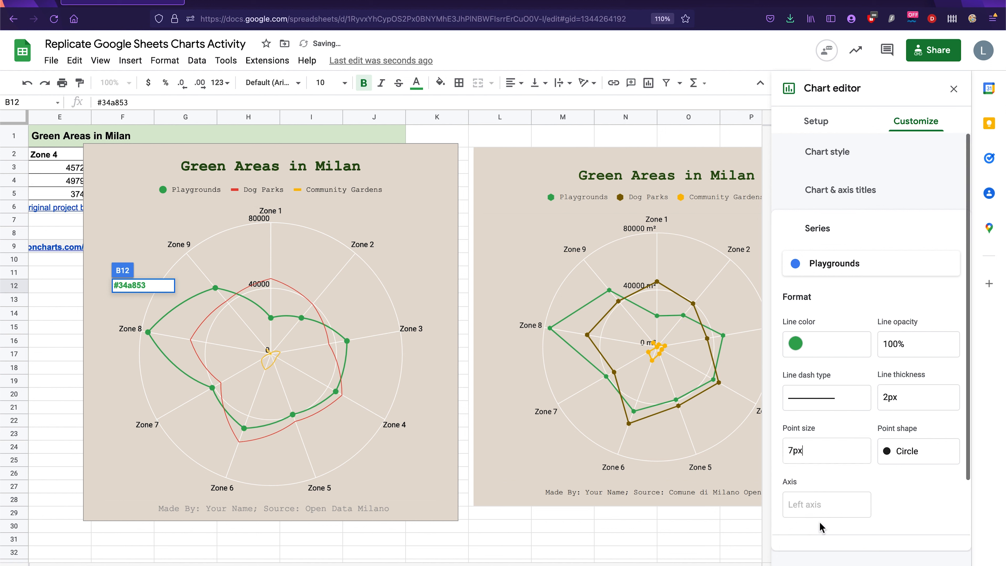
left_click(927, 462)
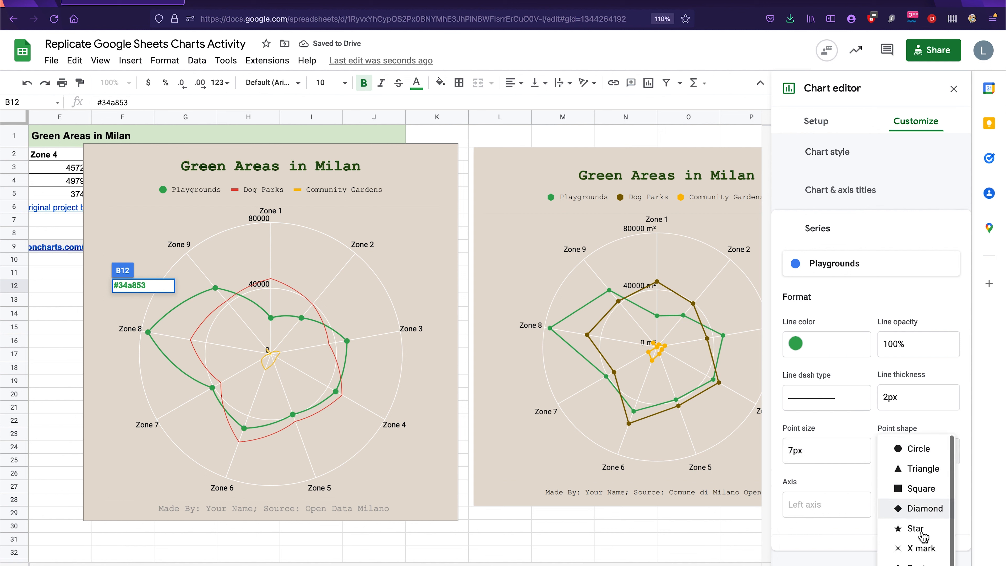
left_click(922, 565)
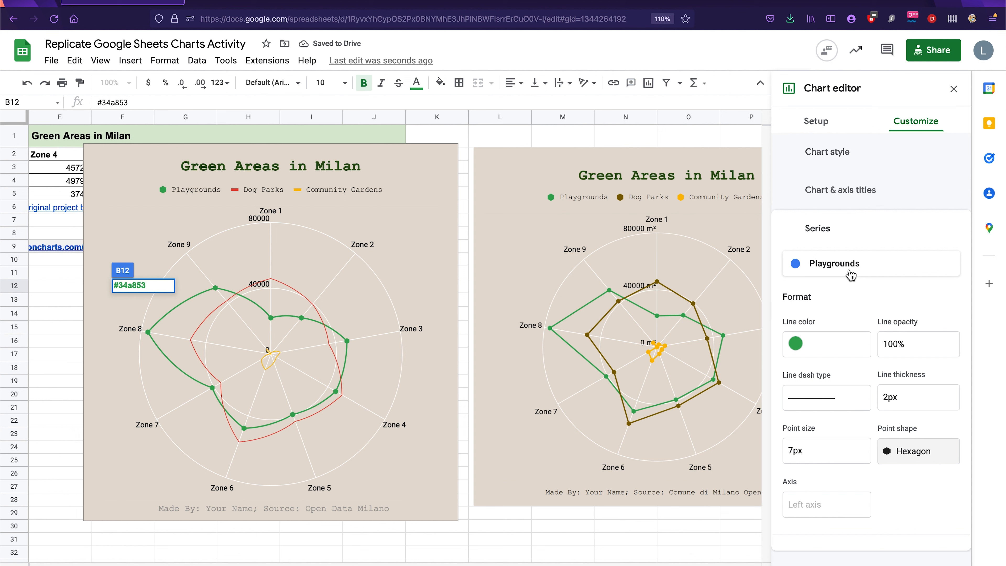
Copy the Brown Color hex code #7f6000 from cell B13 of the color palette.
left_click(850, 274)
left_click(849, 283)
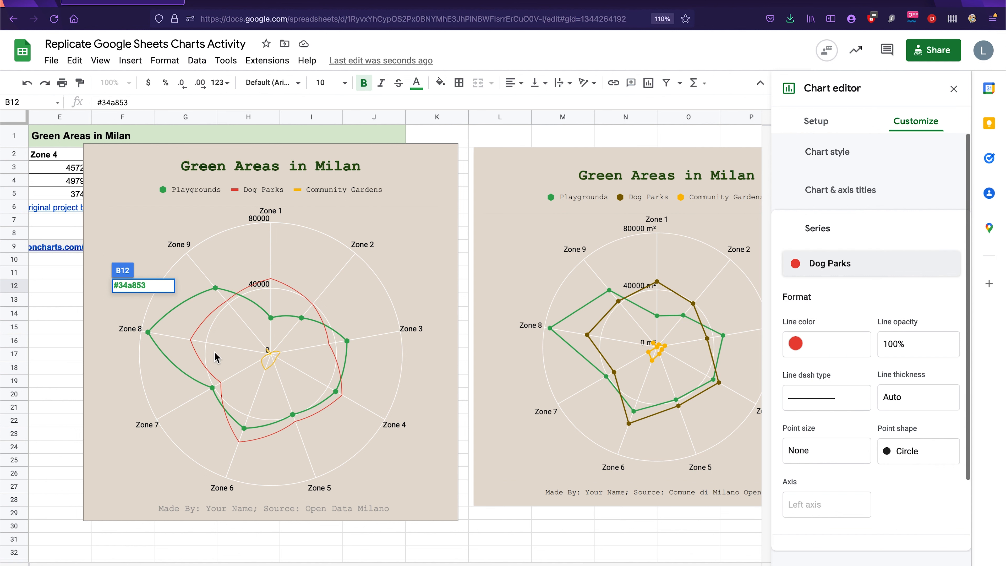
scroll(215, 352, "left", 5)
left_click(141, 304)
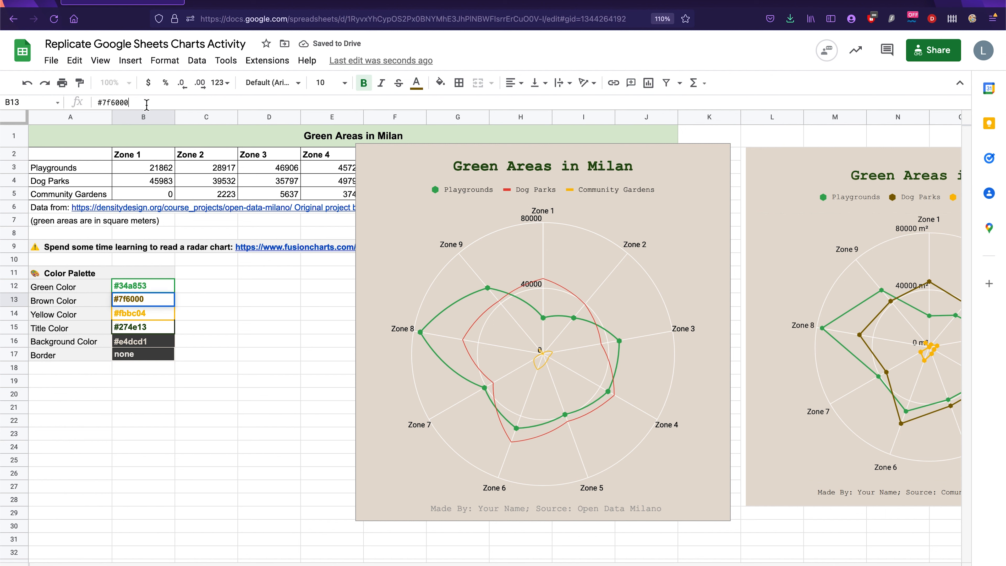
left_click_drag(128, 102, 63, 107)
key("ctrl+c")
Open the Green Areas in Milan radar chart for editing and show the format settings of its Dog Parks series.
left_click(719, 152)
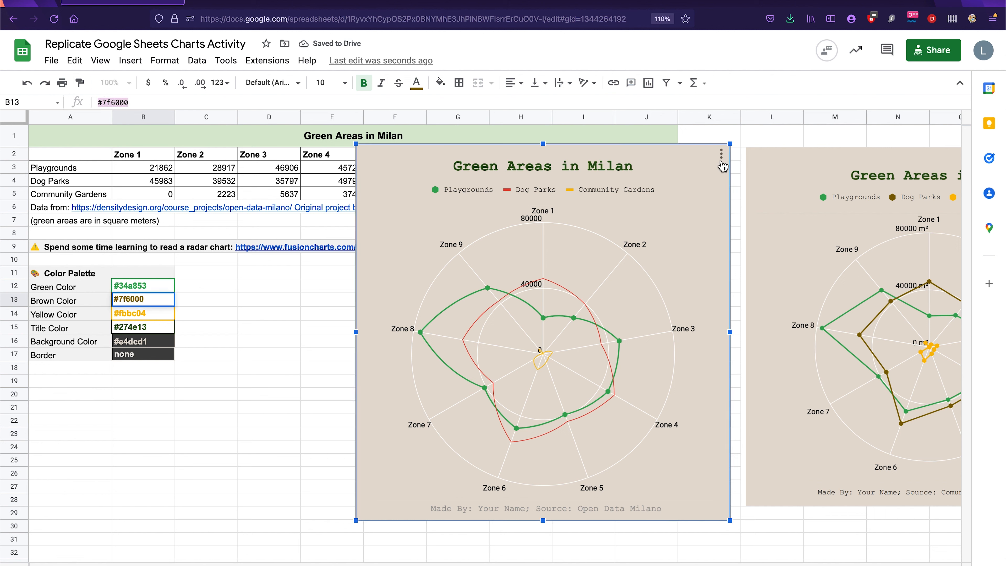
left_click(721, 154)
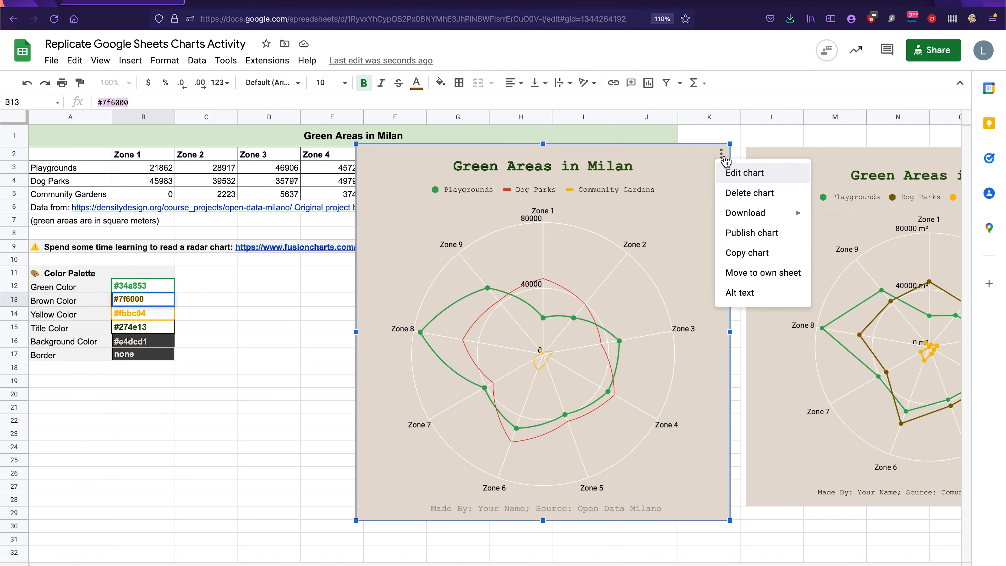
left_click(728, 168)
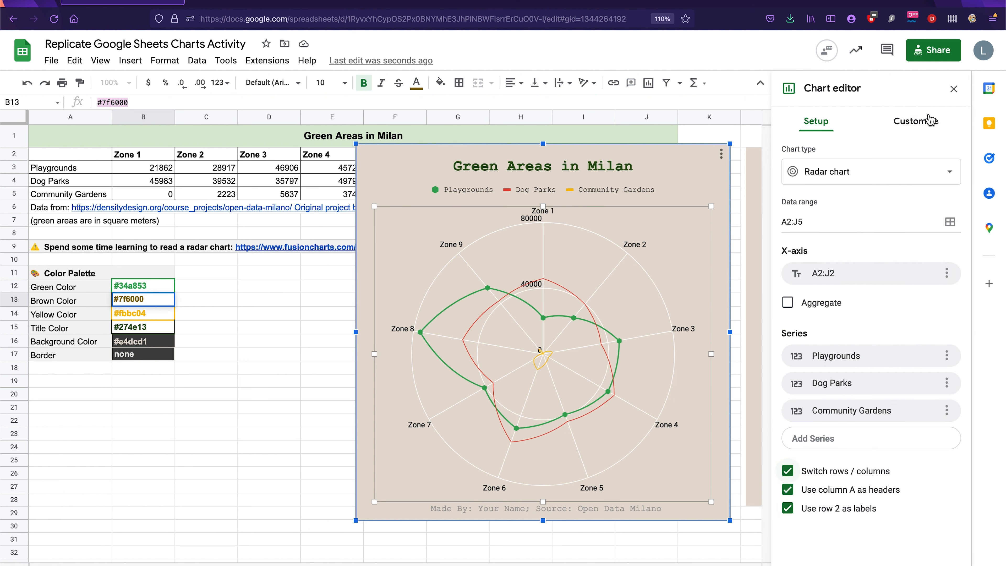
left_click(923, 120)
left_click(824, 238)
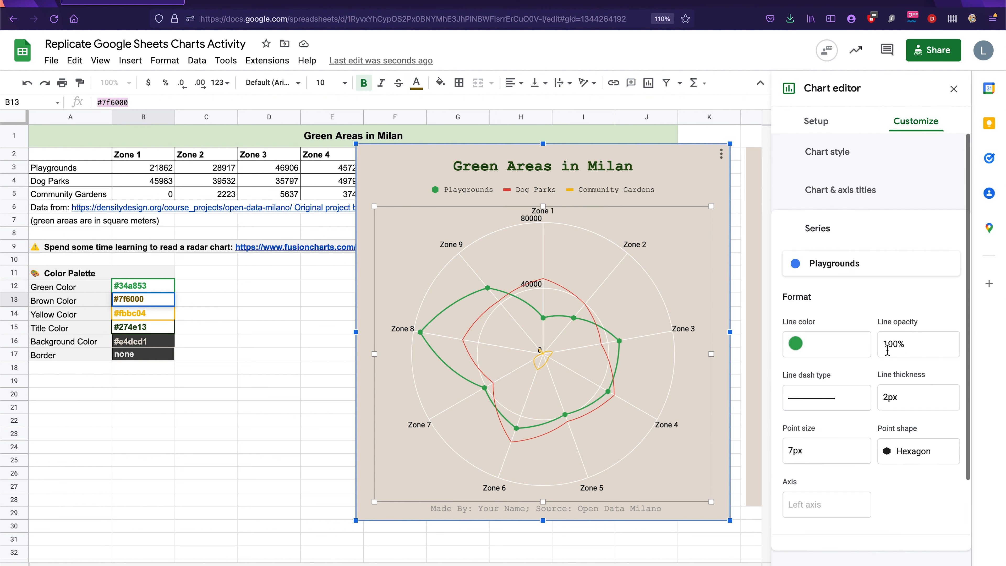
left_click(815, 344)
left_click(958, 307)
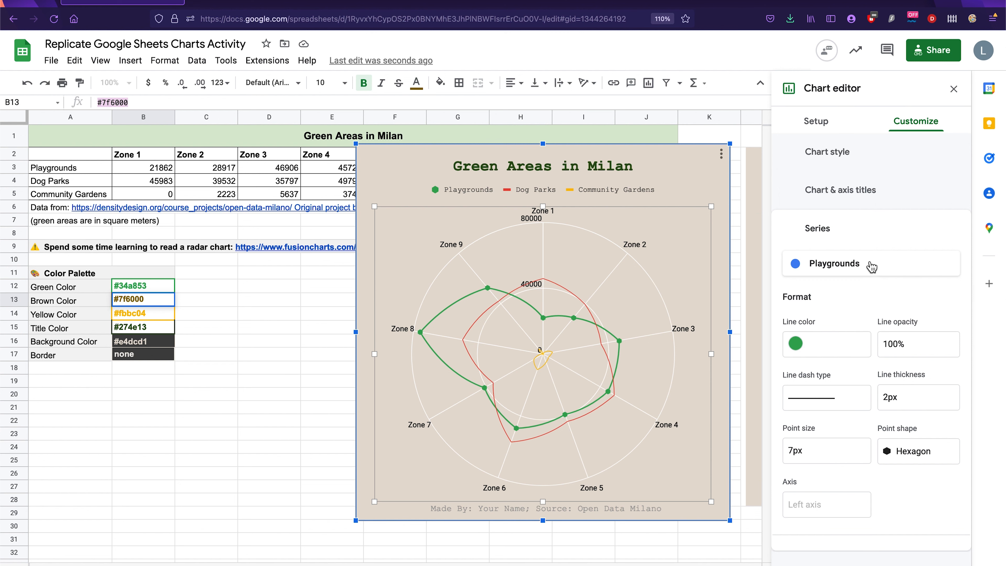
left_click(868, 264)
left_click(827, 279)
Set the line color of the Dog Parks series to the custom color #7f6000.
left_click(829, 351)
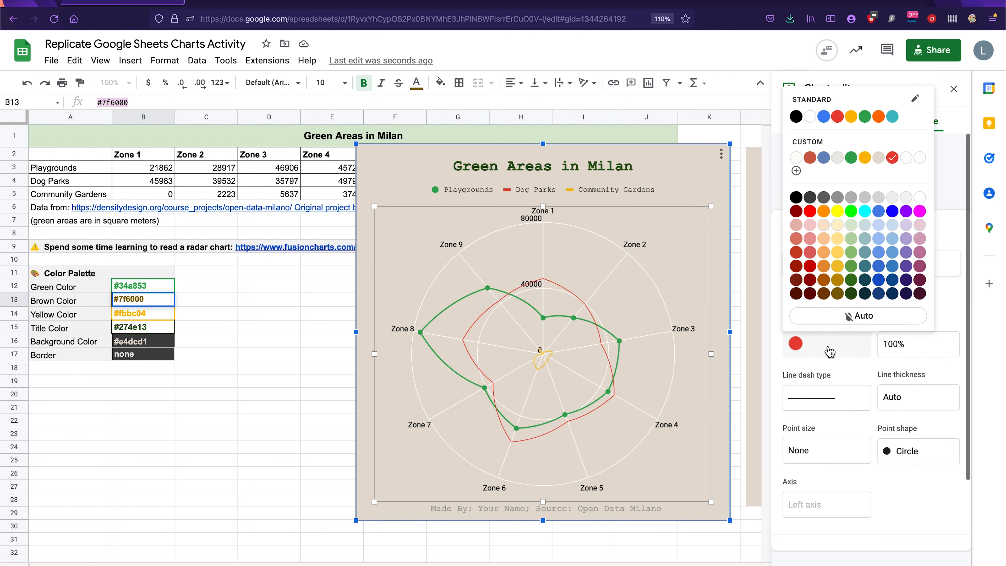
left_click(798, 175)
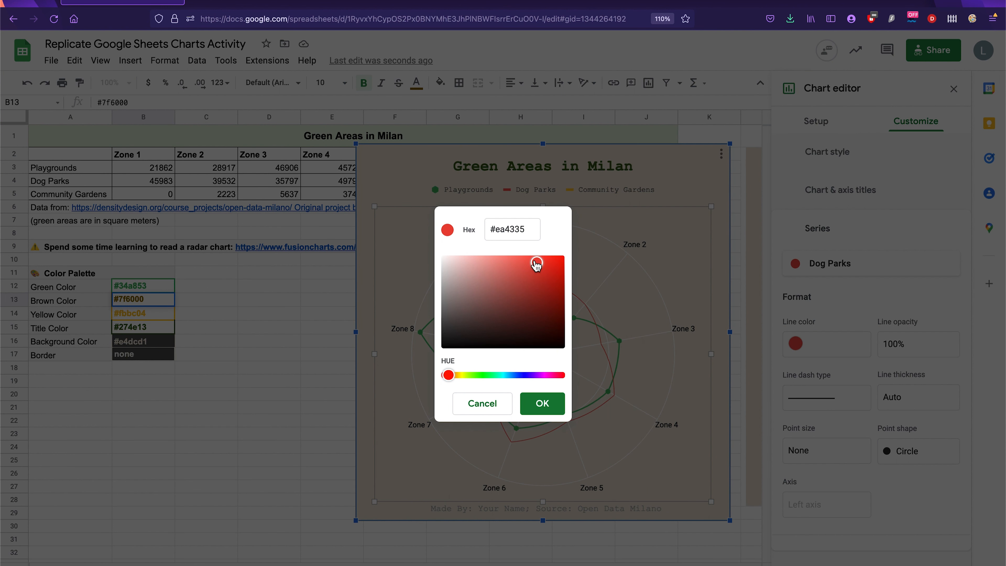
left_click(485, 232)
key("ctrl+v")
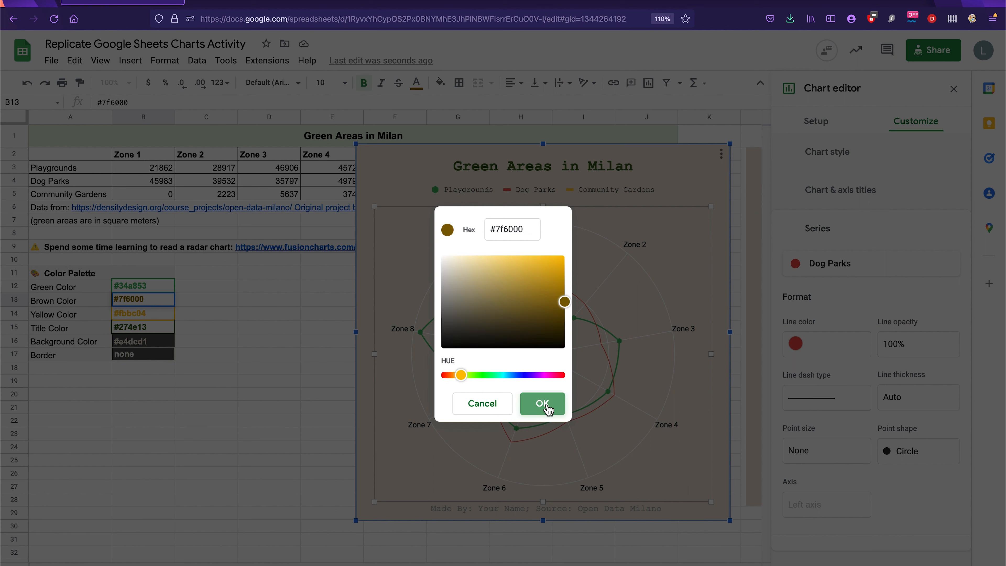
left_click(542, 405)
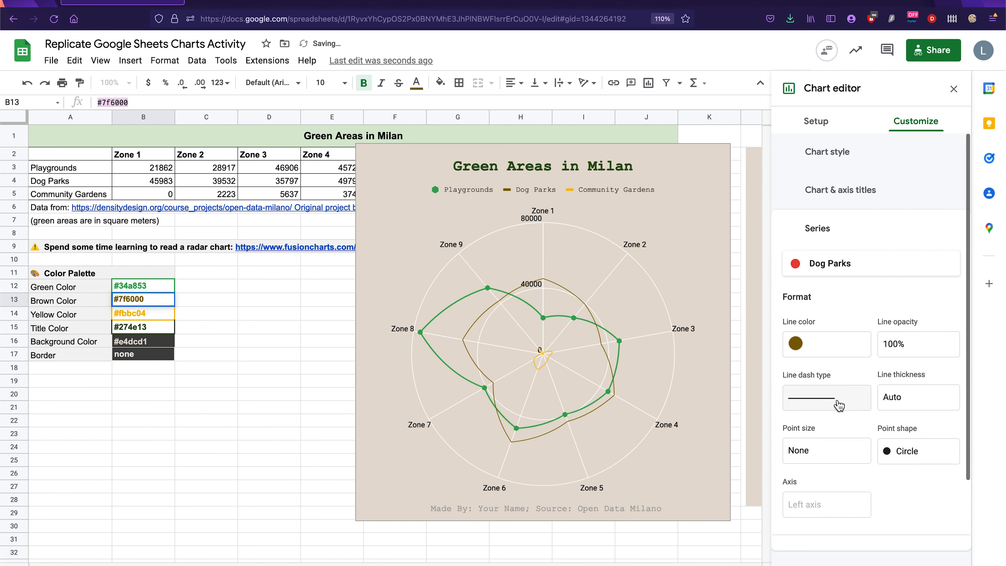
Format the Dog Parks series with a 2px line thickness and 7px Hexagon points.
left_click(837, 400)
left_click(902, 398)
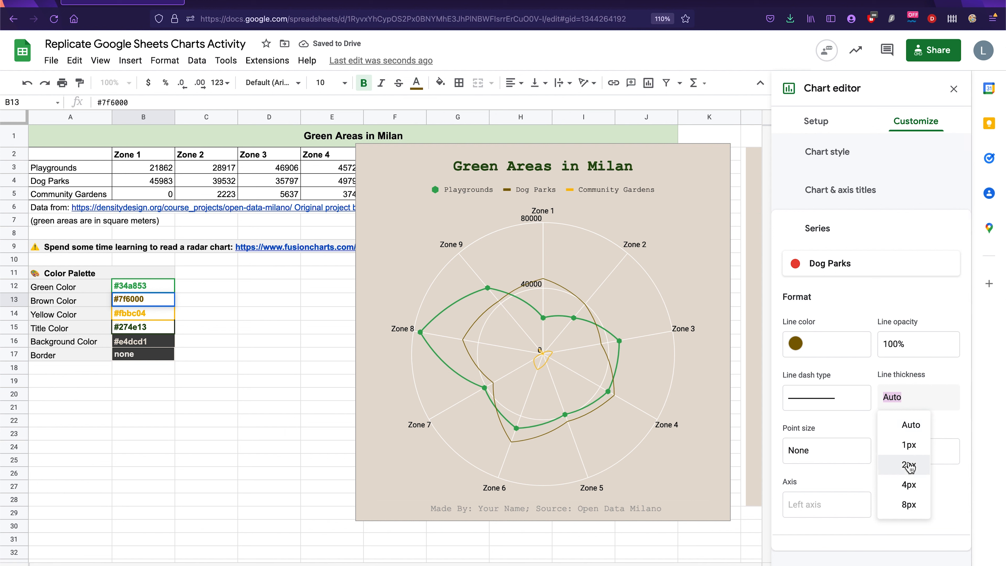
left_click(916, 464)
left_click(842, 451)
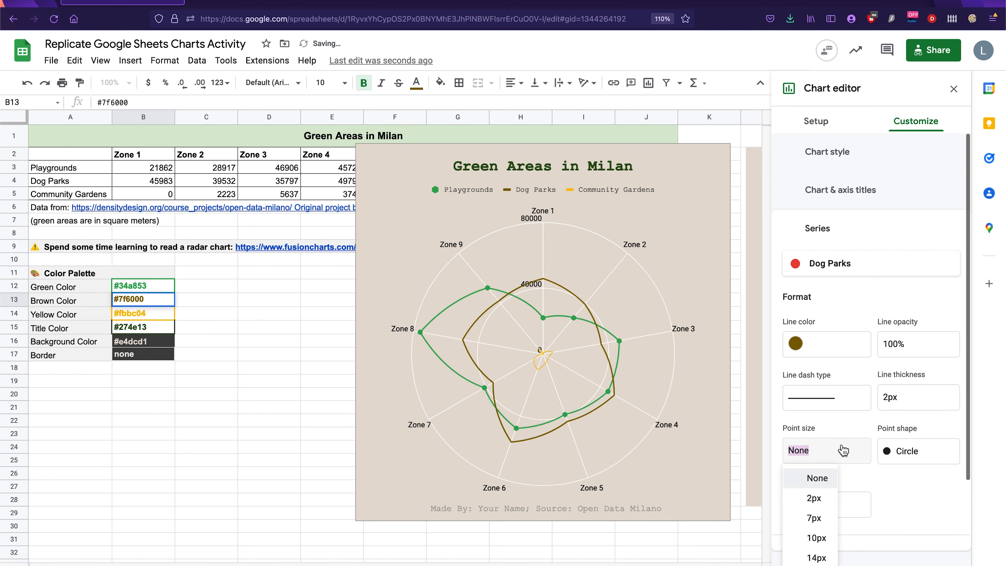
left_click(815, 518)
left_click(904, 456)
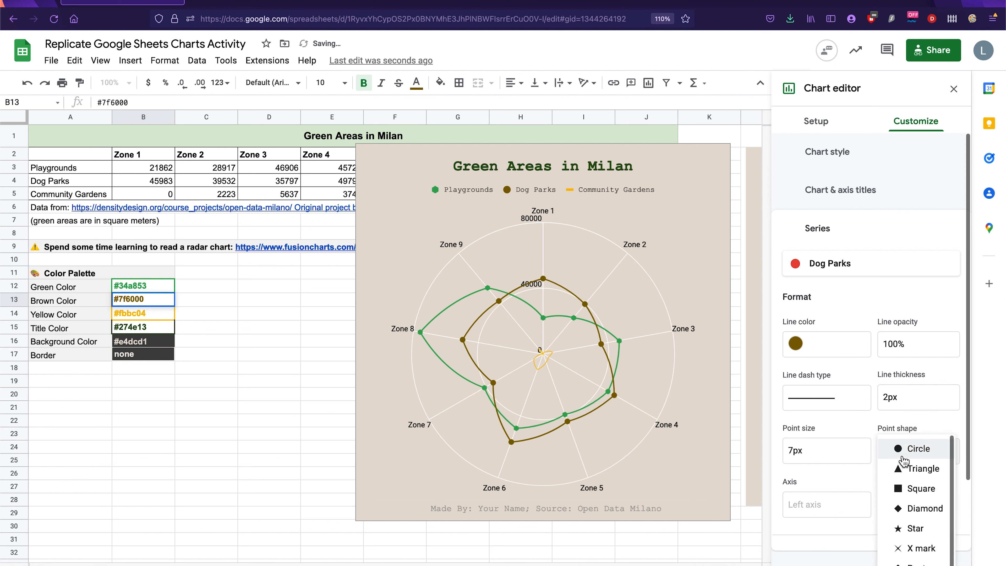
left_click(924, 562)
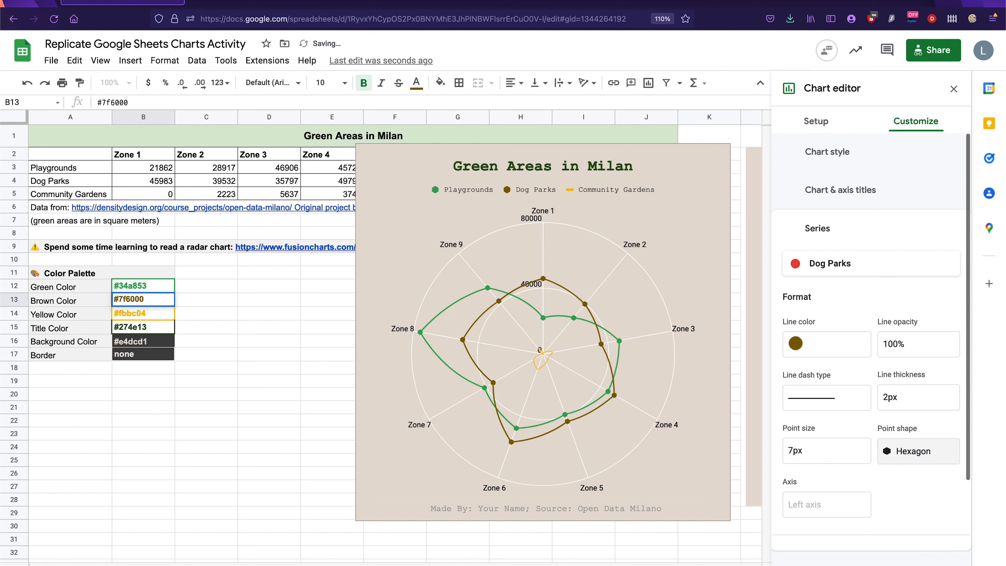
left_click(871, 265)
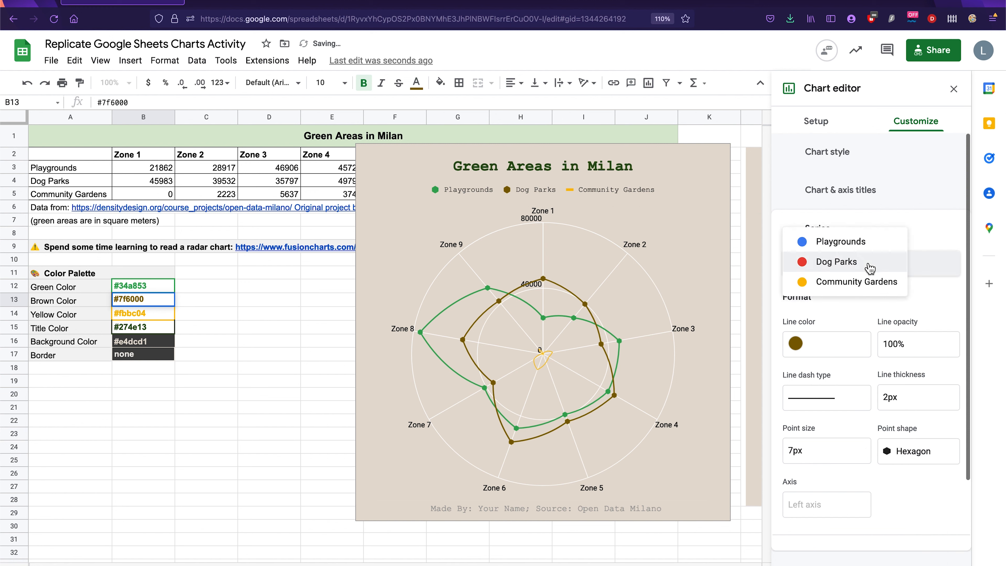
left_click(847, 289)
scroll(663, 357, "right", 4)
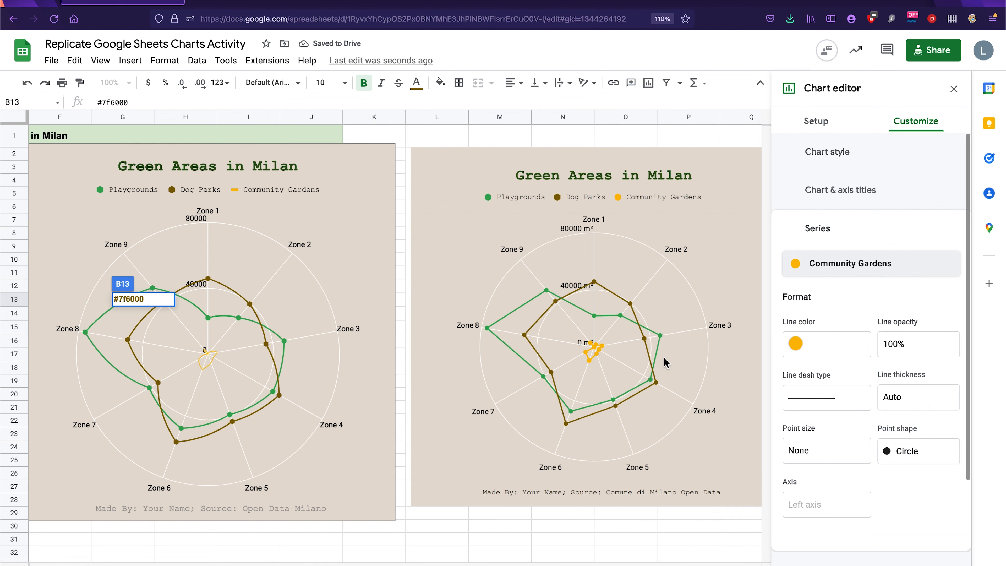
scroll(192, 276, "left", 4)
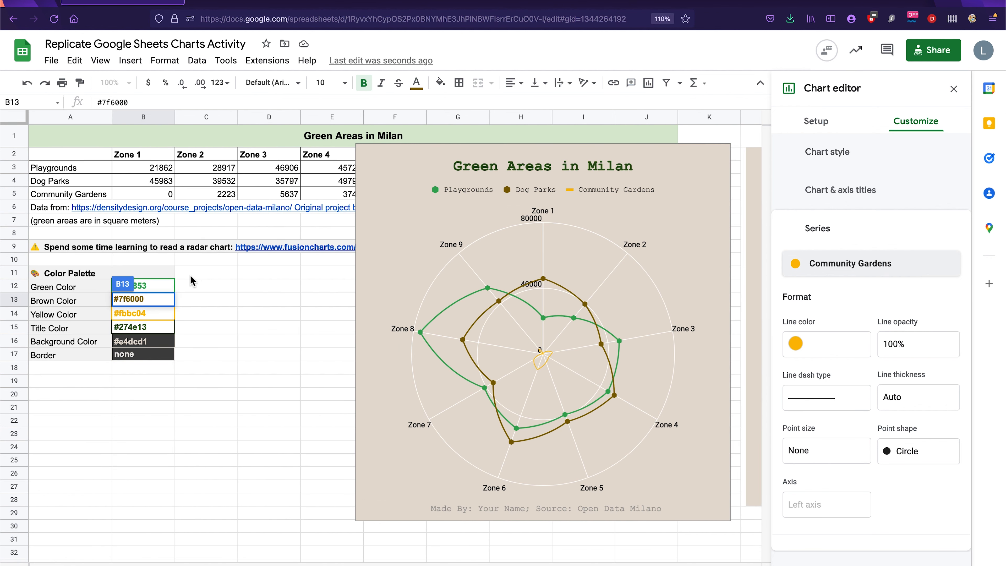
Copy the Yellow Color hex code #fbbc04 from cell B14 of the color palette.
left_click(151, 319)
left_click(133, 104)
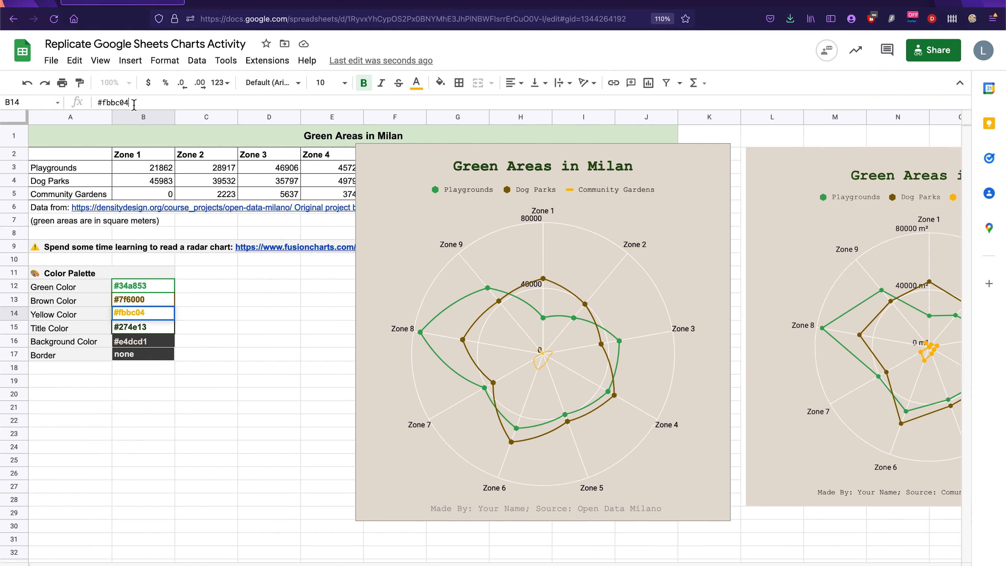
left_click_drag(133, 104, 63, 105)
Reopen the radar chart for editing and set the Community Gardens series' line color to the custom color #fbbc04.
left_click(716, 178)
left_click(721, 154)
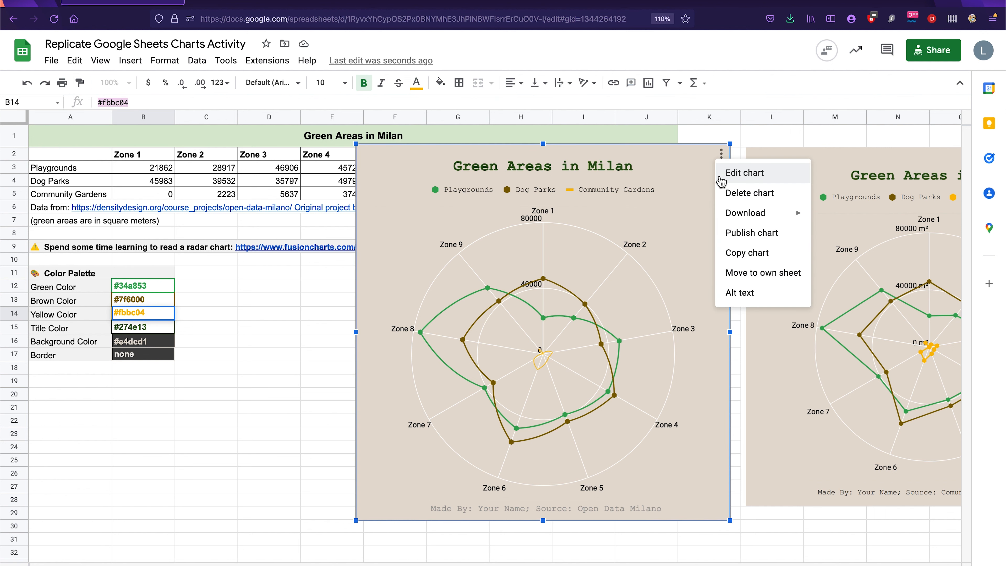
left_click(917, 132)
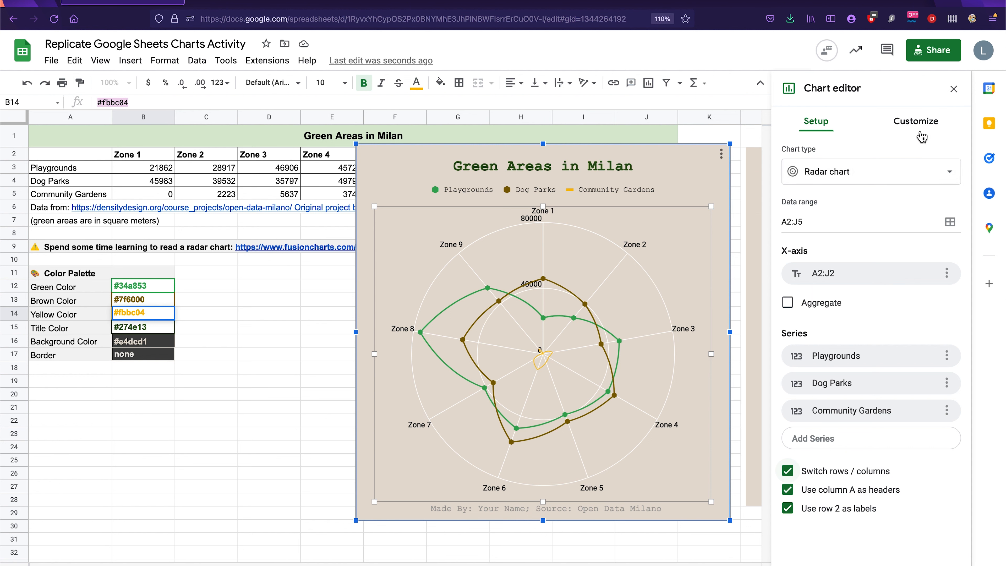
left_click(825, 234)
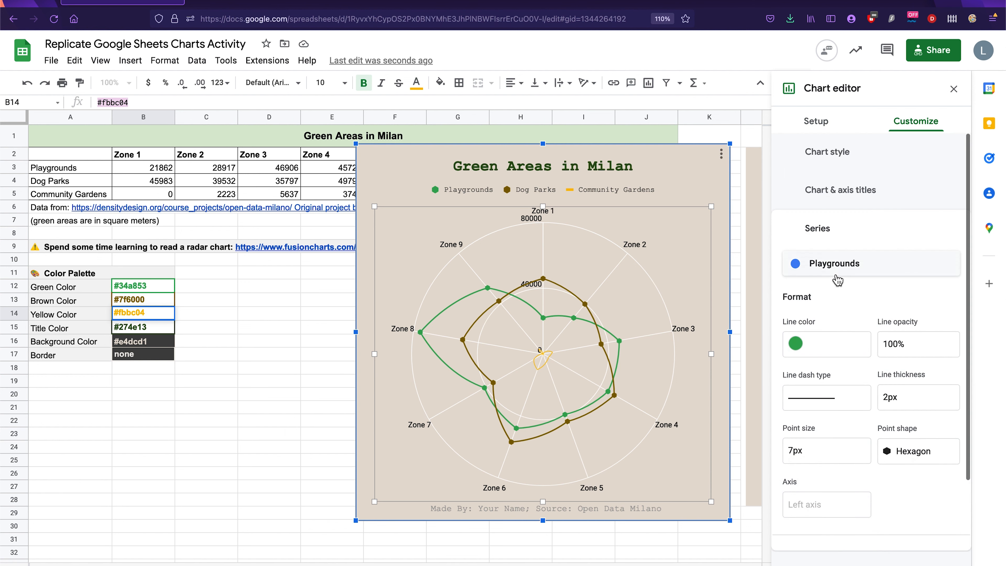
left_click(836, 274)
left_click(831, 299)
left_click(833, 343)
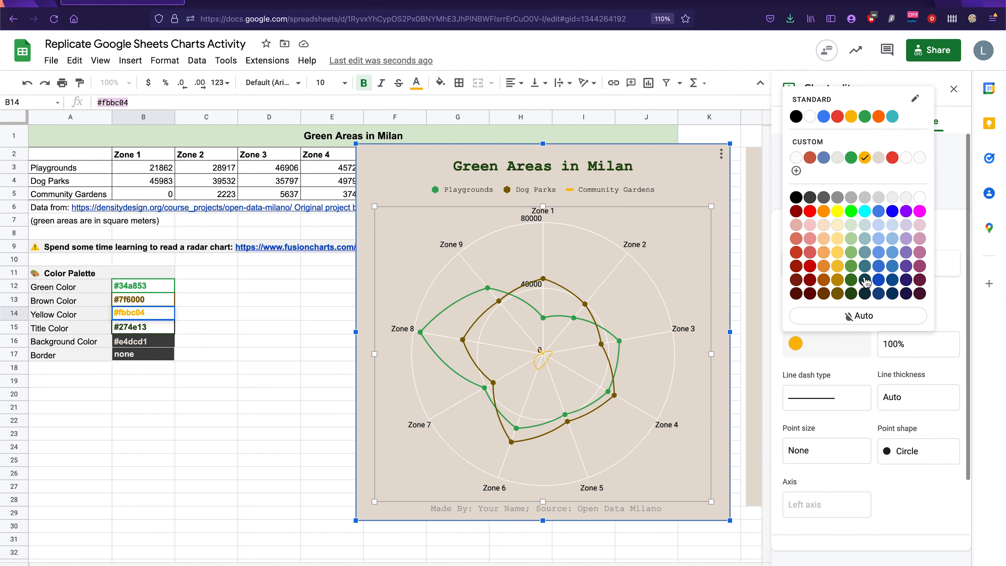
left_click(796, 171)
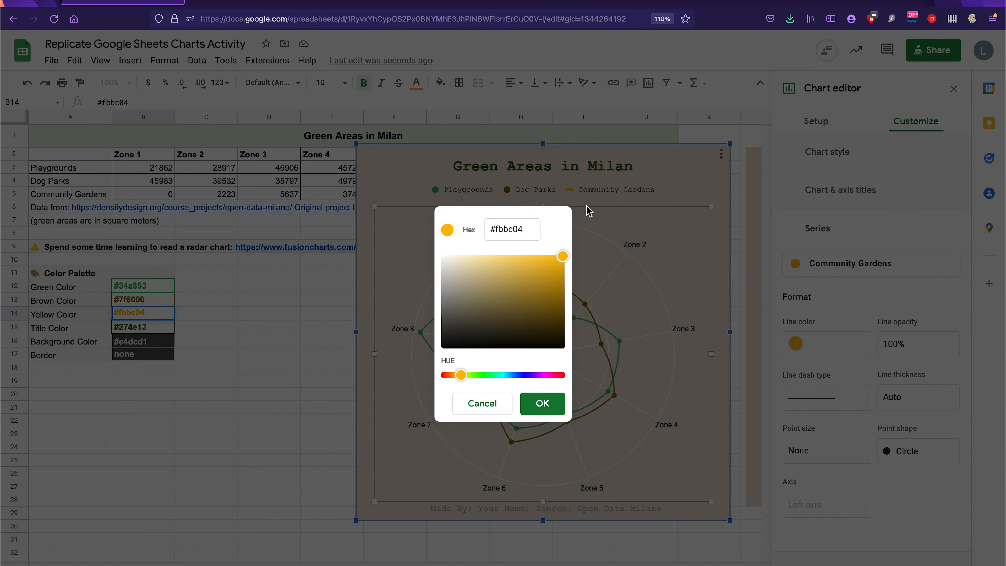
left_click(512, 229)
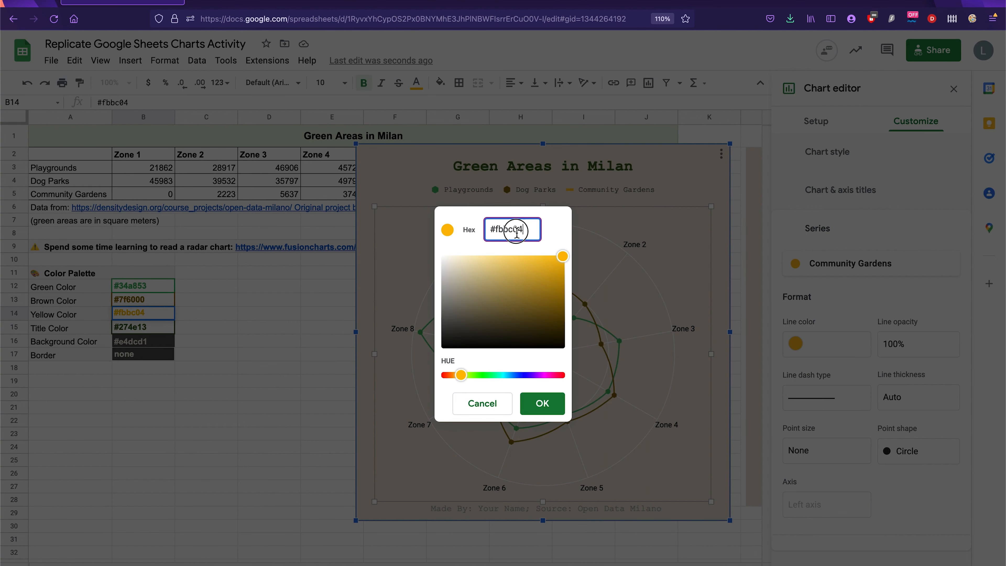
left_click(539, 407)
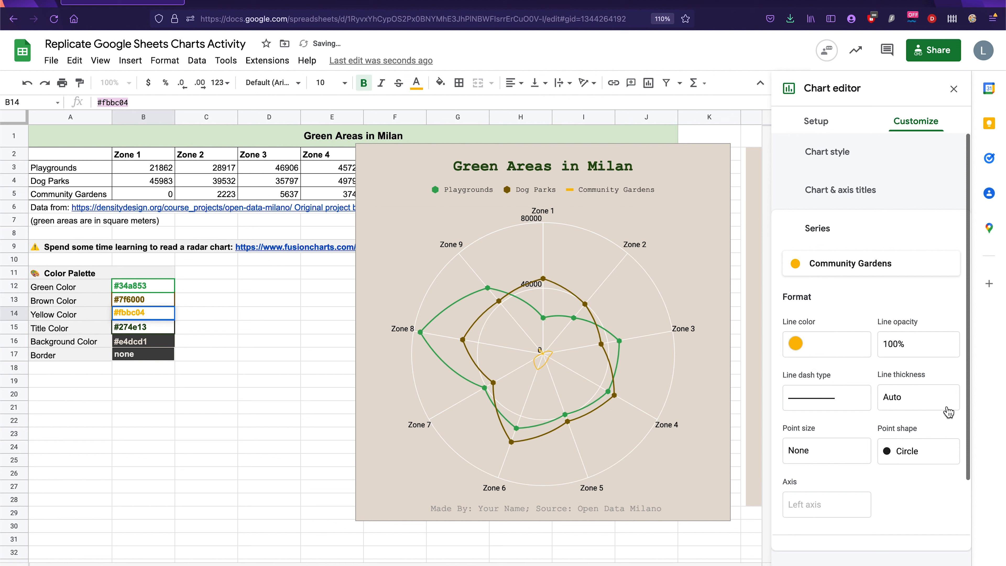
Format the Community Gardens series with a 2px line thickness and 7px Hexagon points.
left_click(932, 399)
left_click(911, 465)
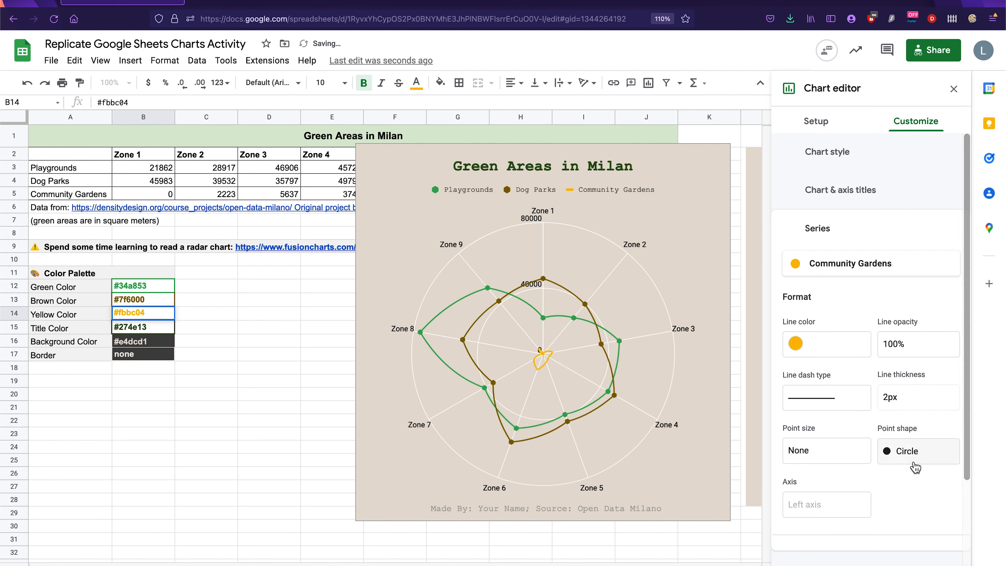
left_click(844, 452)
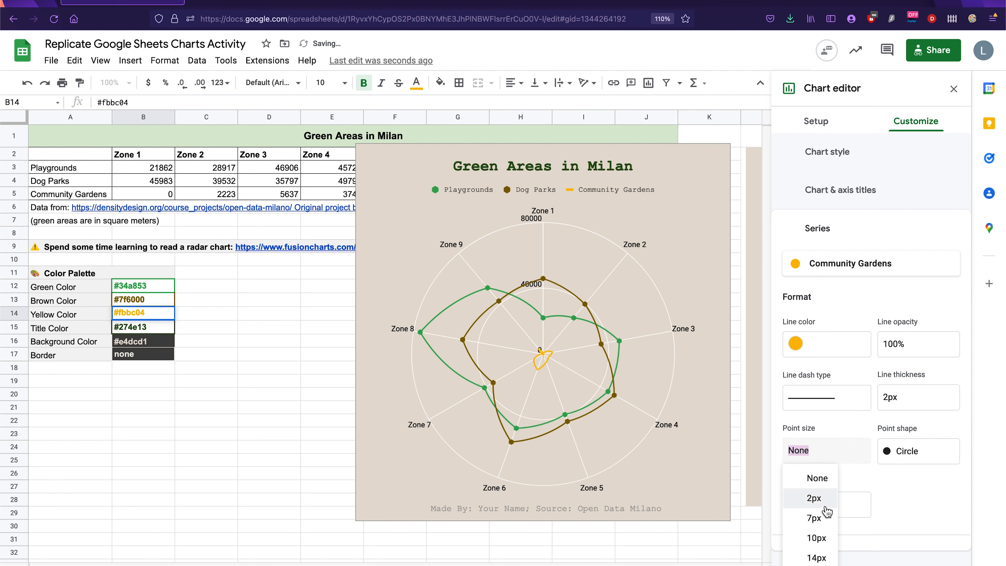
left_click(816, 518)
left_click(915, 451)
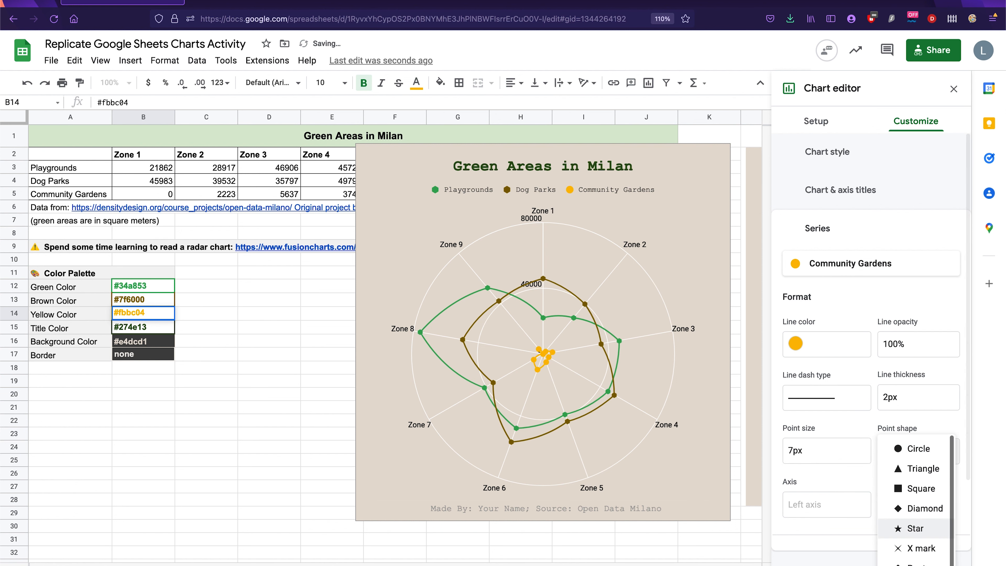
left_click(919, 562)
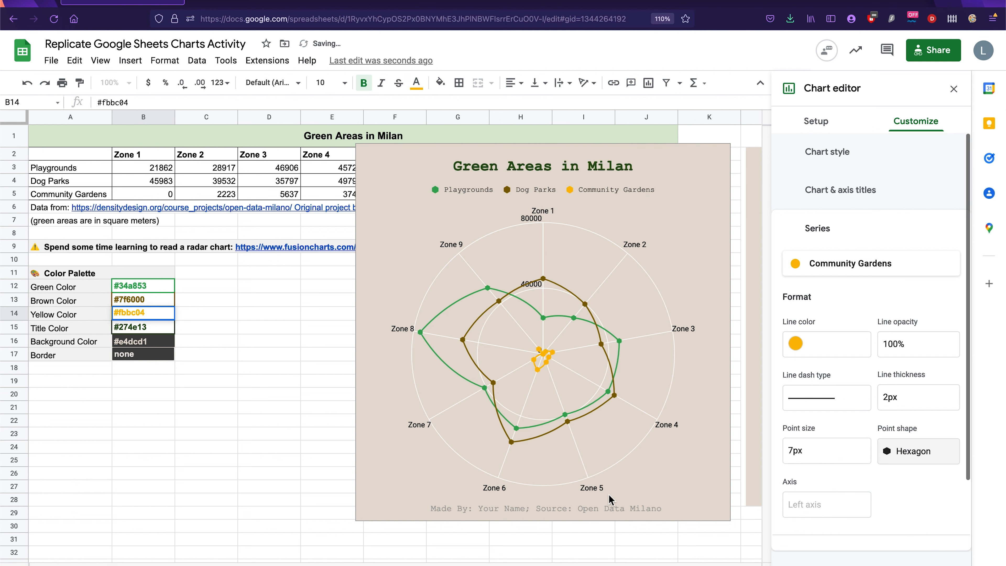
Set the radar chart subtitle's text color to the darkest gray in the palette, one shade lighter than black, to match the reference chart.
scroll(612, 501, "right", 5)
scroll(612, 501, "left", 1)
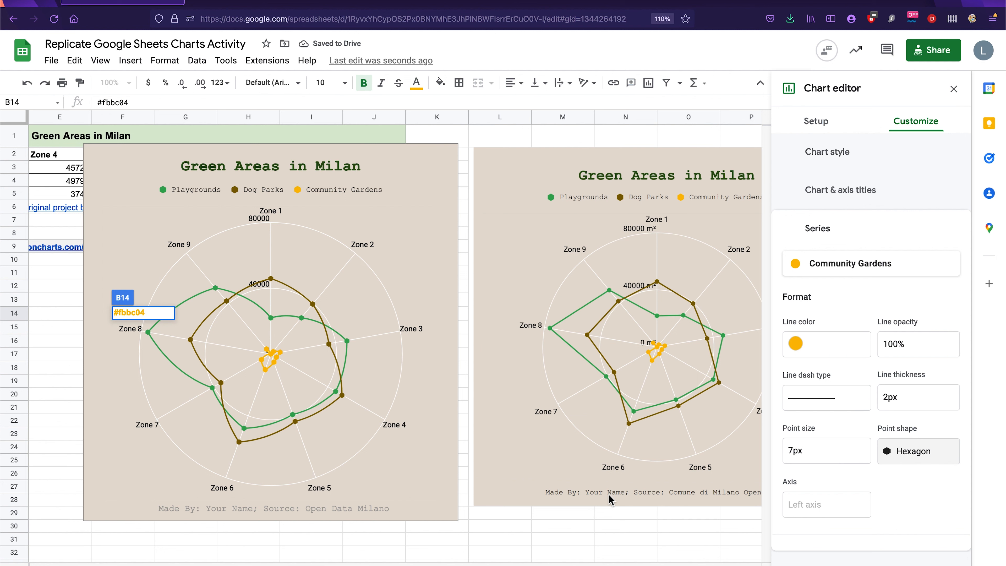
scroll(611, 500, "right", 1)
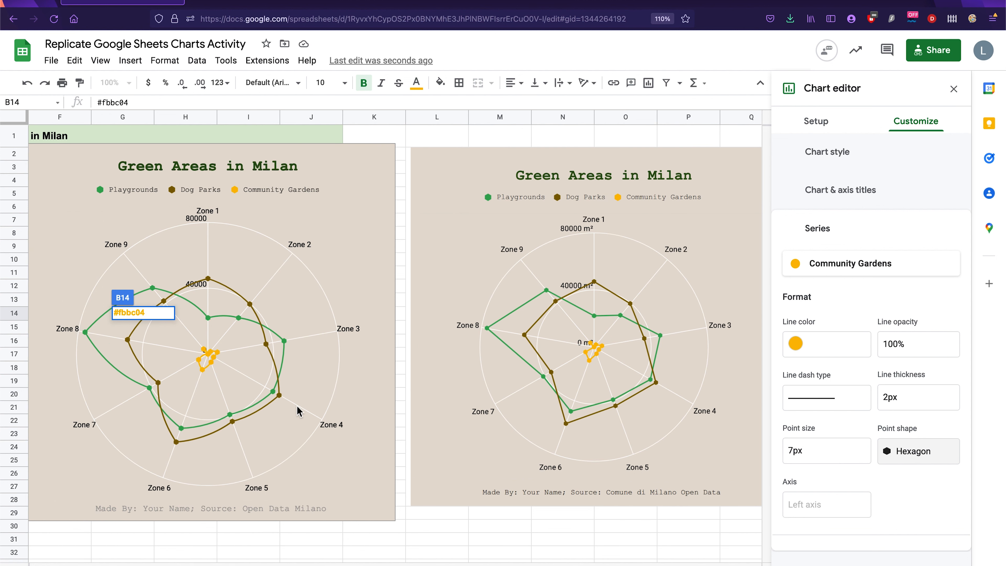
left_click(258, 514)
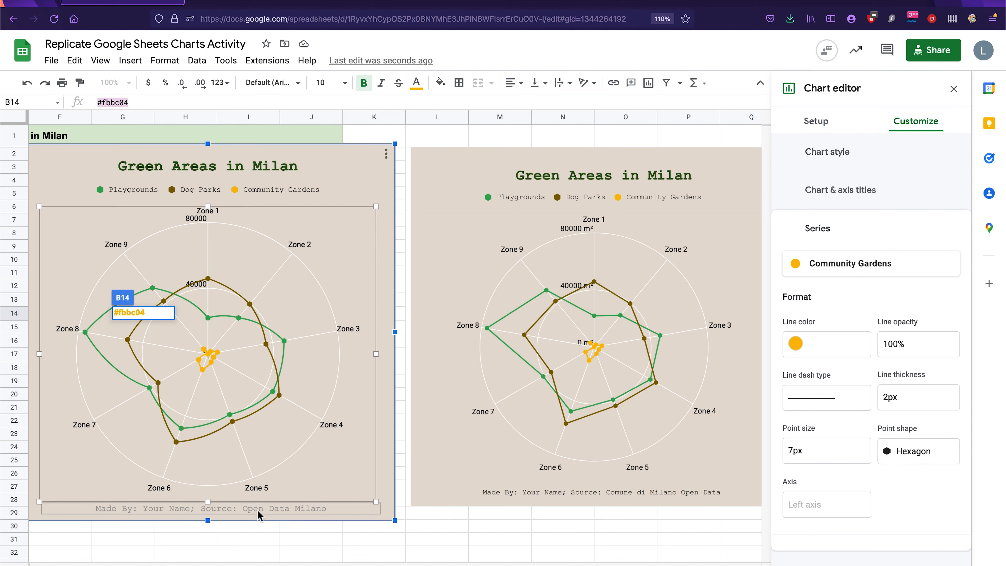
left_click(259, 512)
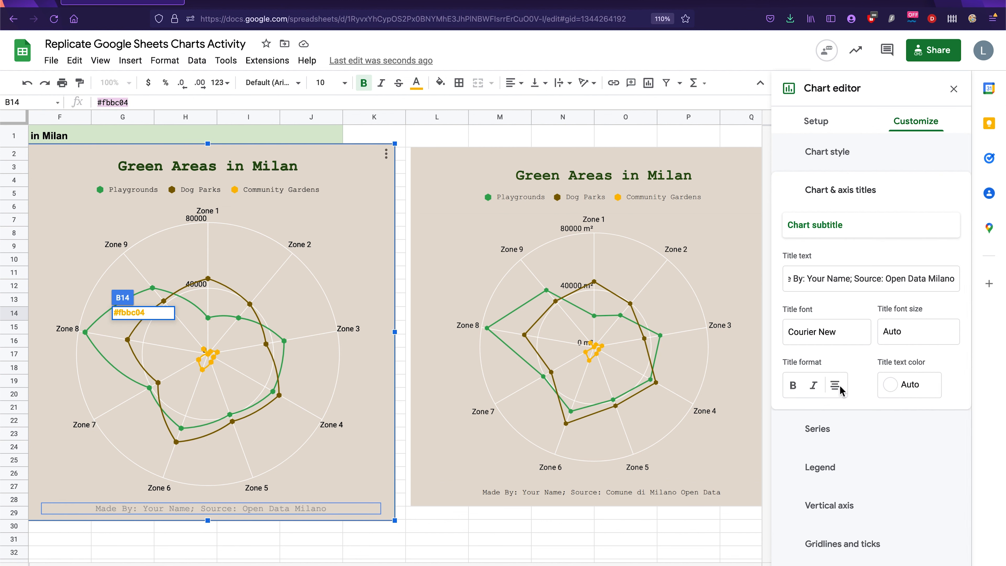
left_click(914, 385)
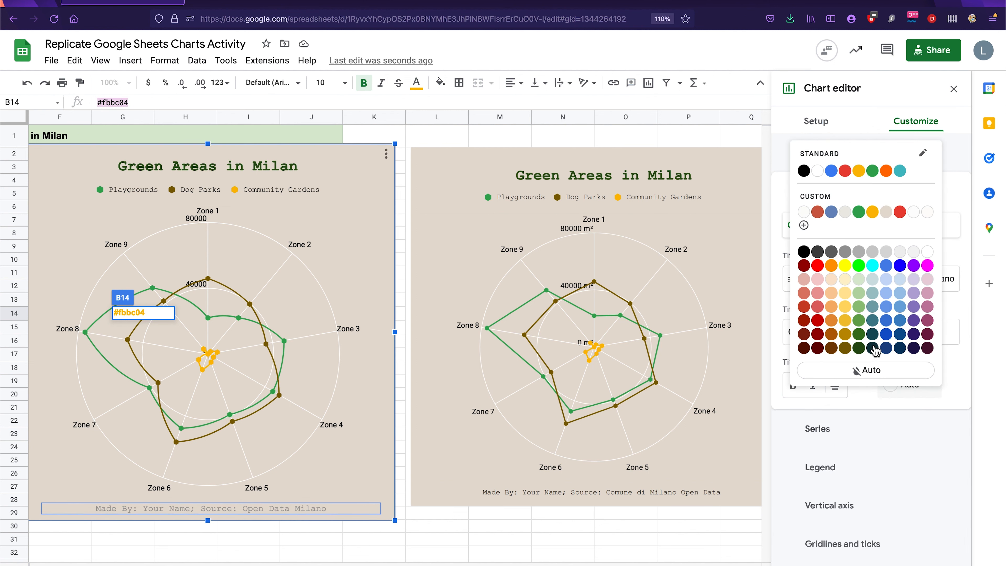
left_click(831, 251)
left_click(893, 384)
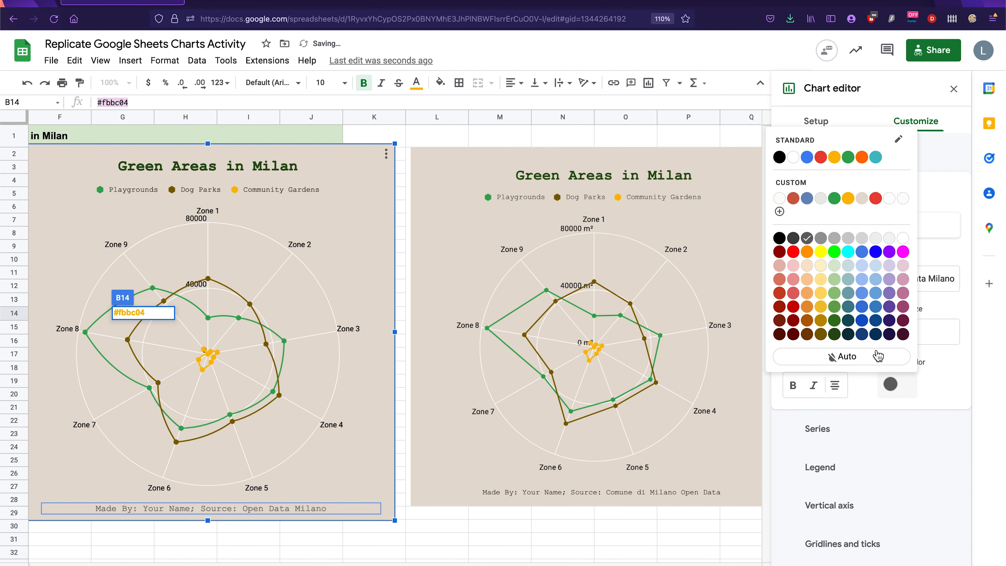
left_click(795, 239)
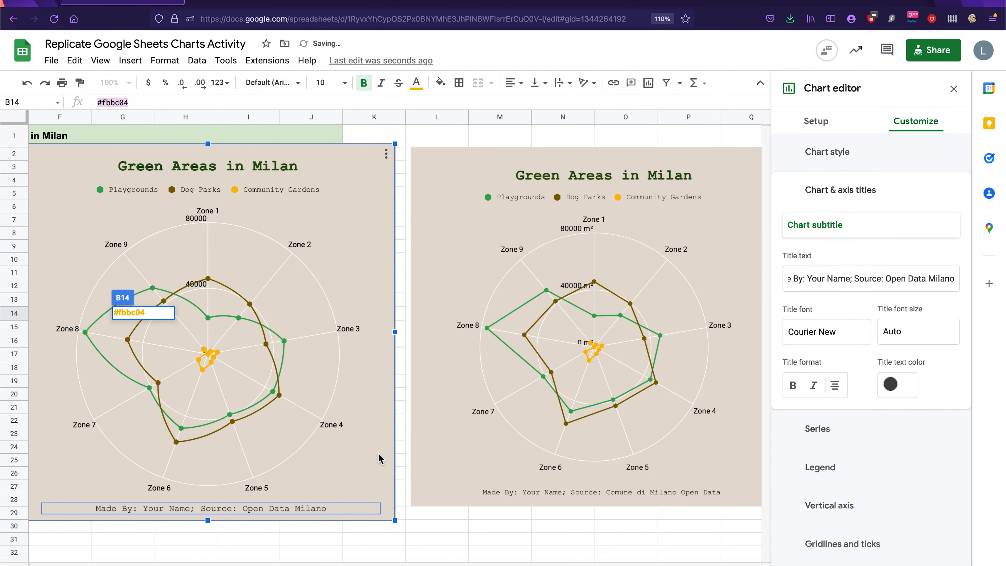
Finish editing the radar chart and move it down below the Green Areas in Milan data table so all values are uncovered.
left_click(364, 445)
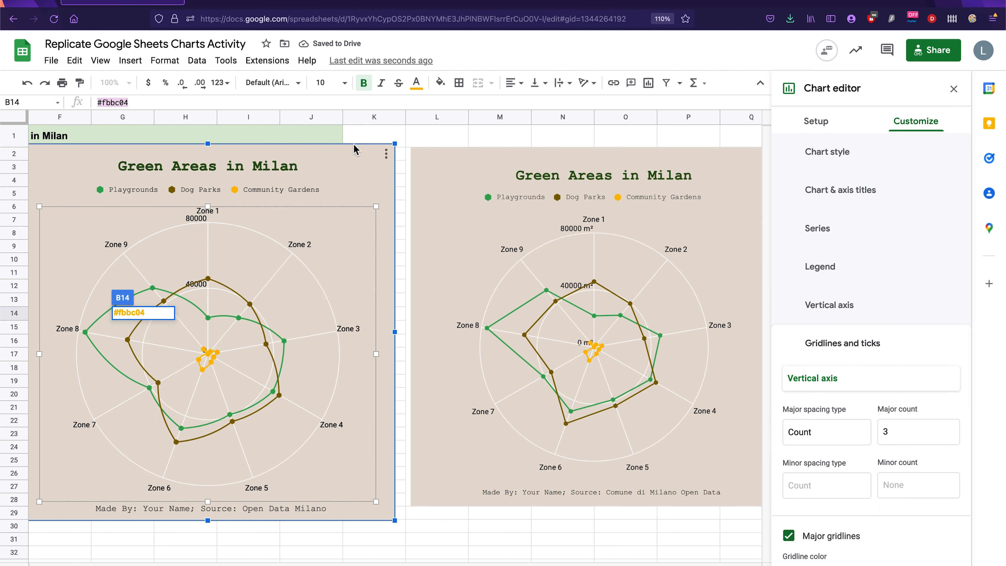
left_click(347, 159)
scroll(343, 181, "left", 5)
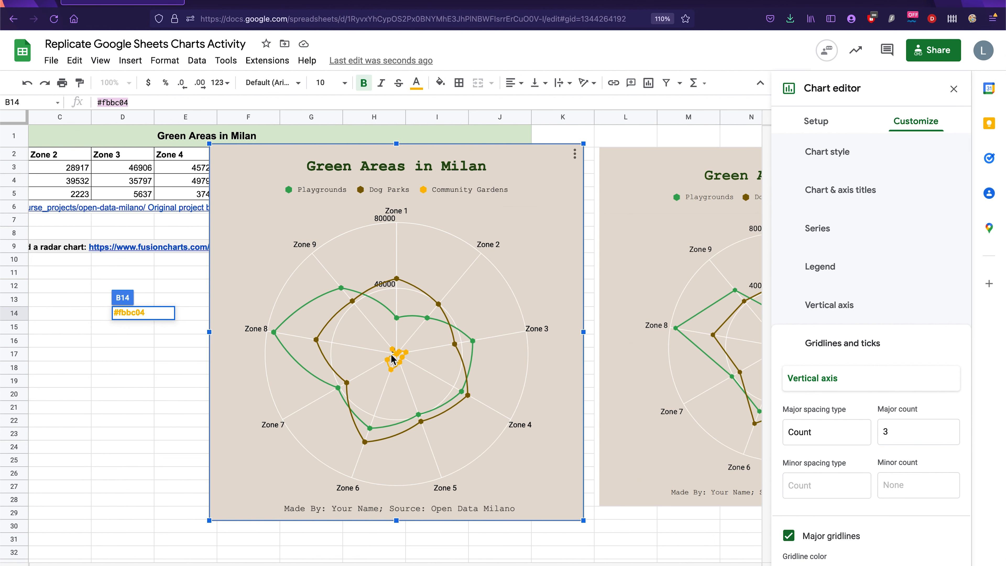
left_click(174, 345)
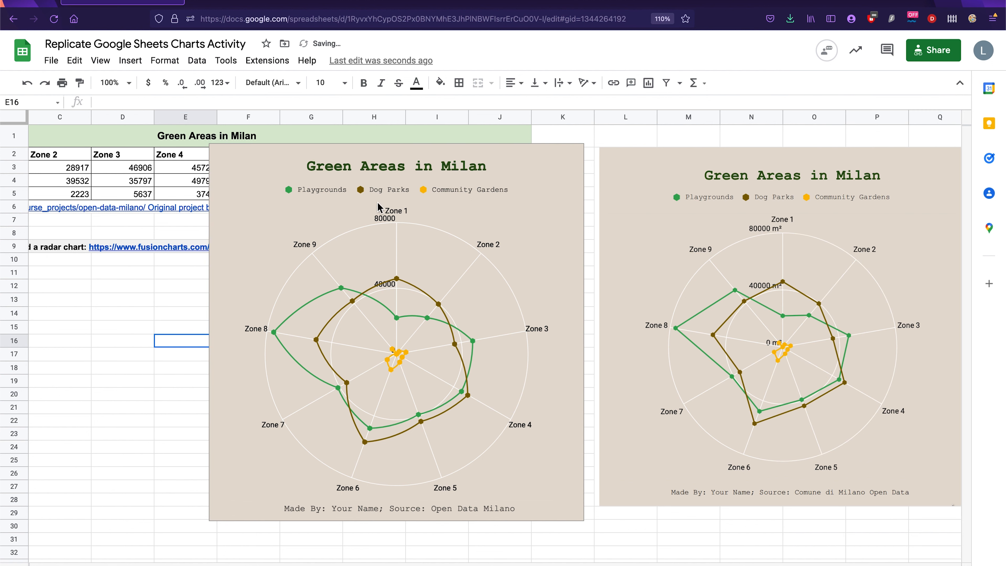
scroll(127, 270, "left", 3)
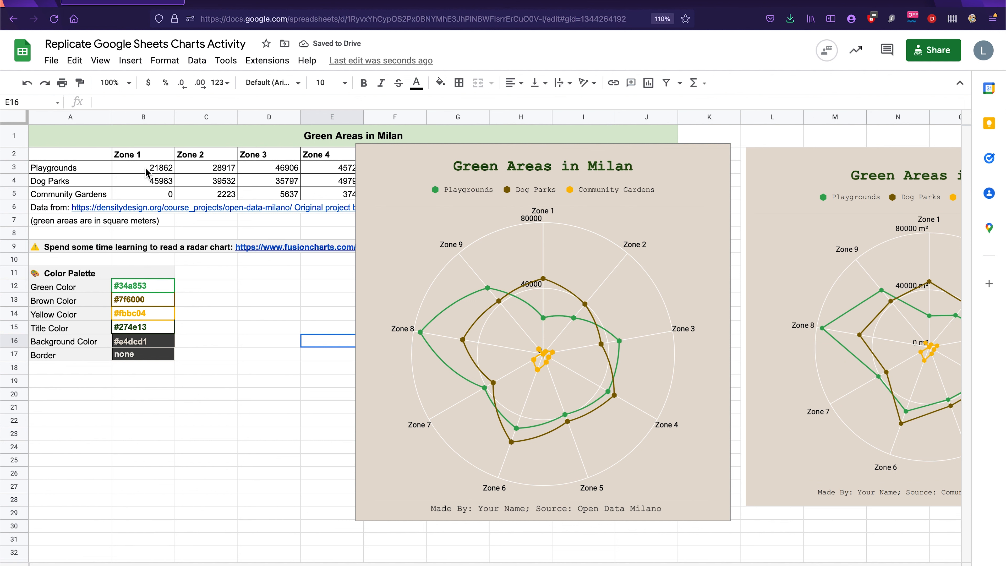
left_click(525, 185)
left_click_drag(521, 144, 517, 235)
left_click(217, 179)
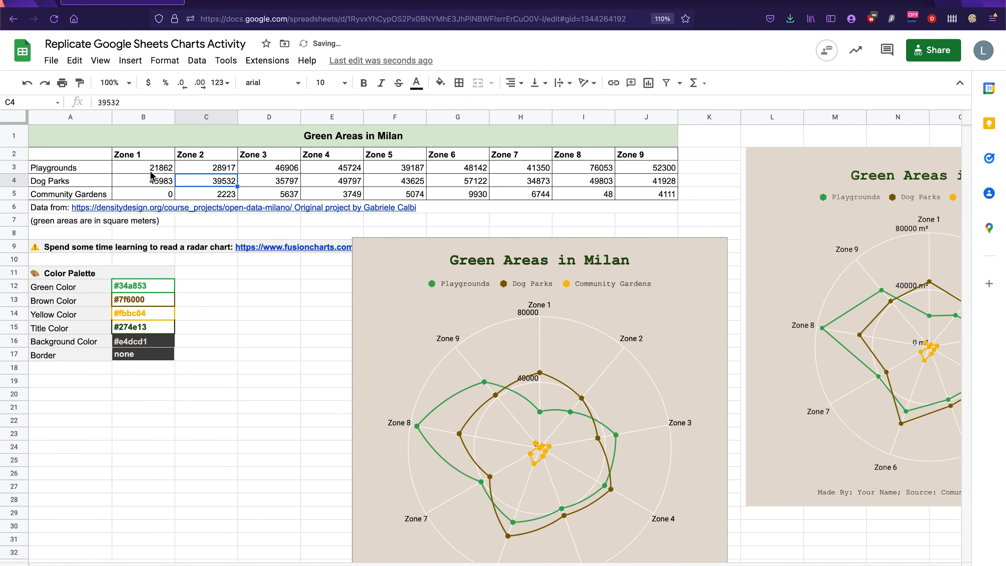
Select the green area values in B3:J5 and enter 0 "m2" as their custom number format.
left_click(150, 171)
left_click(639, 193, "shift")
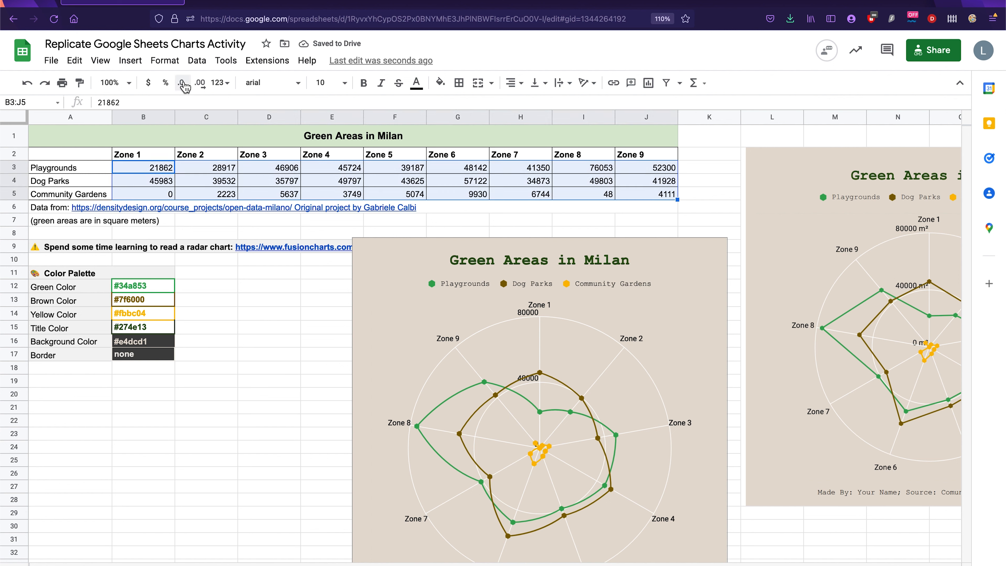
left_click(168, 61)
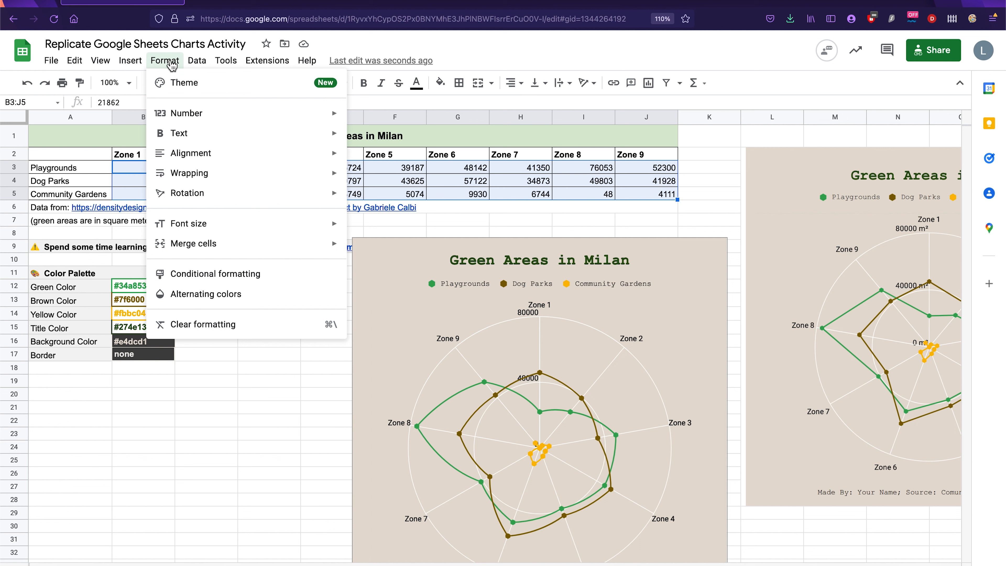
mouse_move(193, 123)
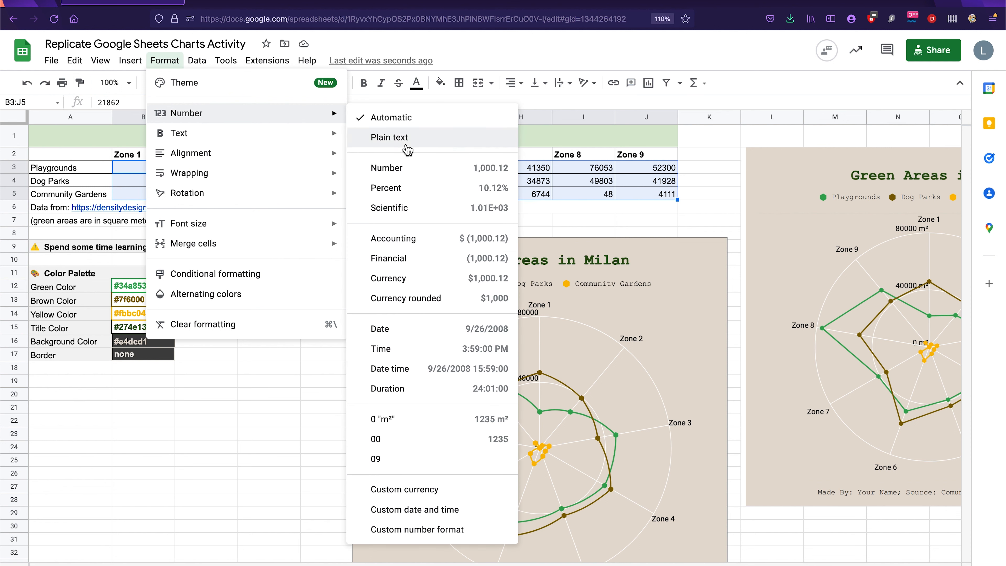
left_click(412, 530)
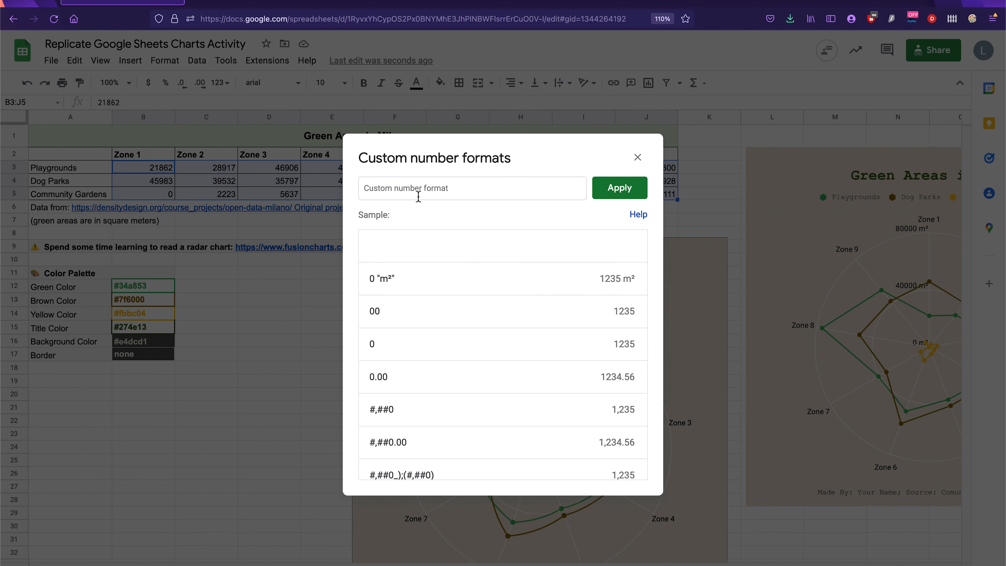
type("0")
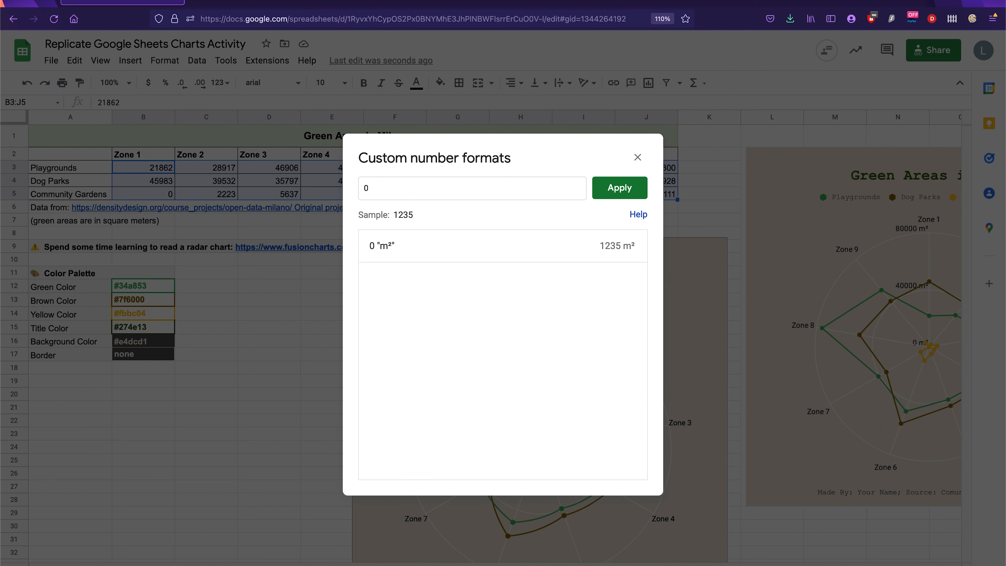
type(" \"")
type("\"")
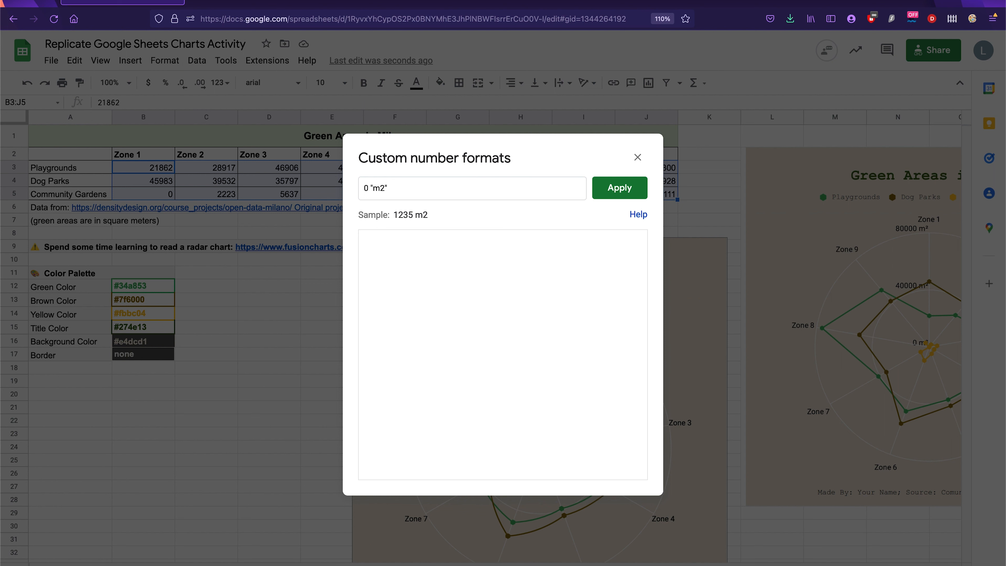
Search the web for "superscript 2" in a separate browser tab.
left_click(196, 5)
type("sher")
key("BackSpace")
key("BackSpace")
key("BackSpace")
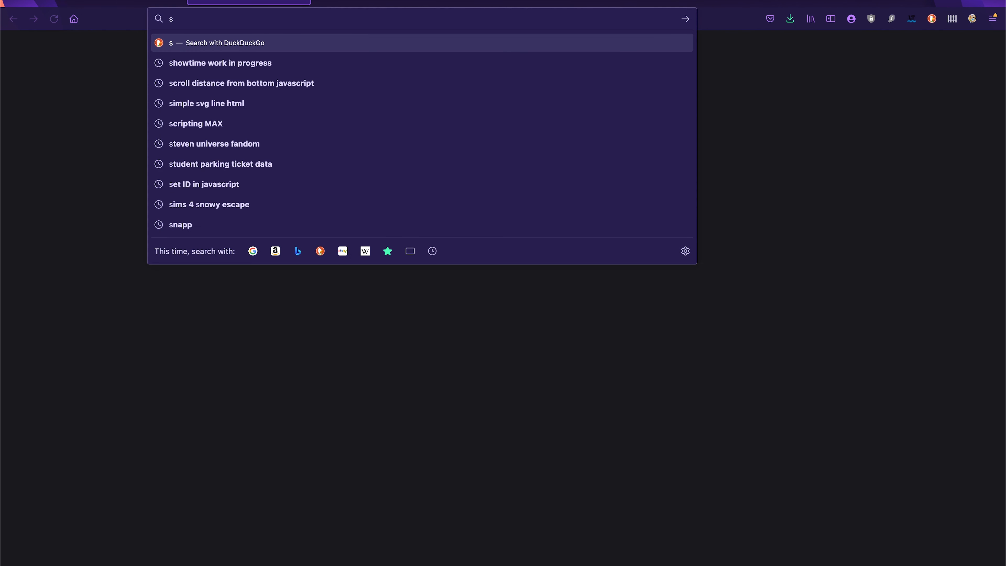
type("uperscript 2")
key("Return")
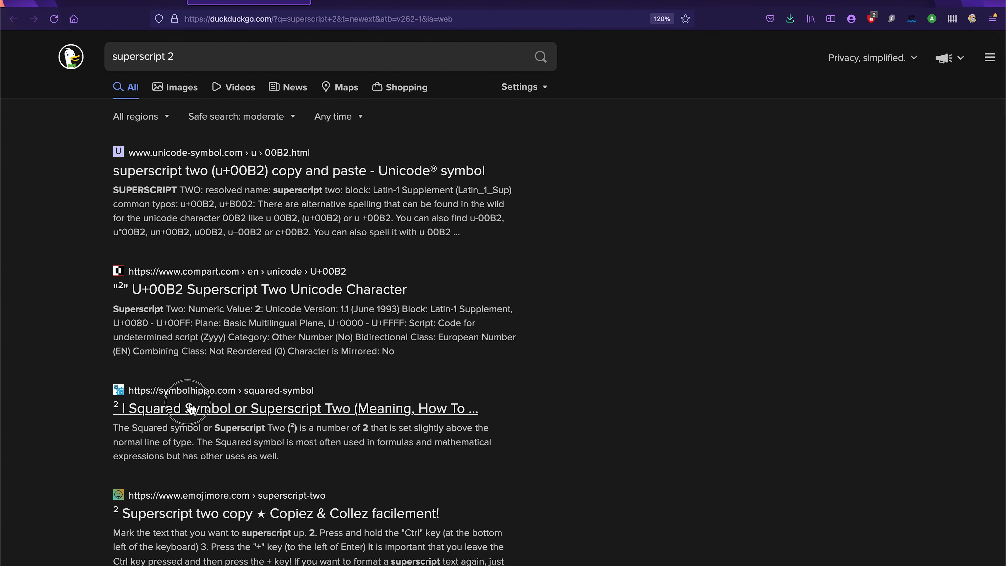
Try to get a copyable squared symbol from the Symbol Hippo page, and return to the search results.
left_click(327, 174)
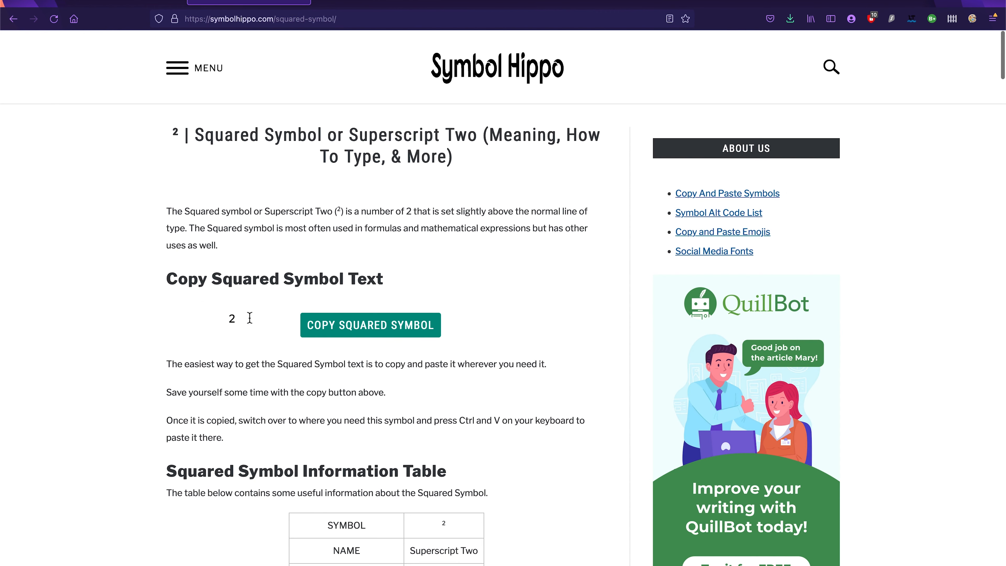
left_click_drag(335, 210, 341, 210)
scroll(370, 394, "down", 4)
left_click_drag(460, 356, 443, 359)
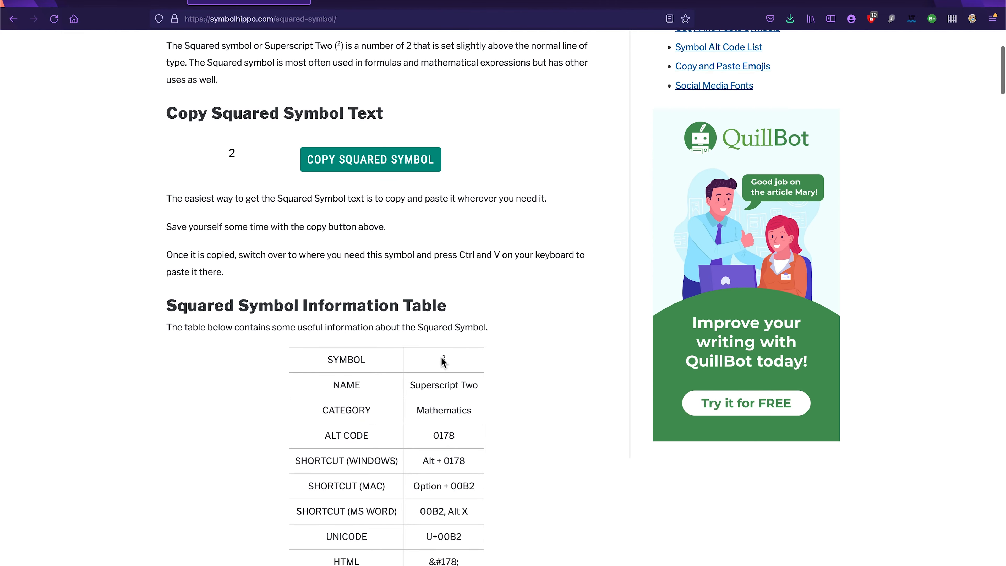
scroll(443, 359, "down", 12)
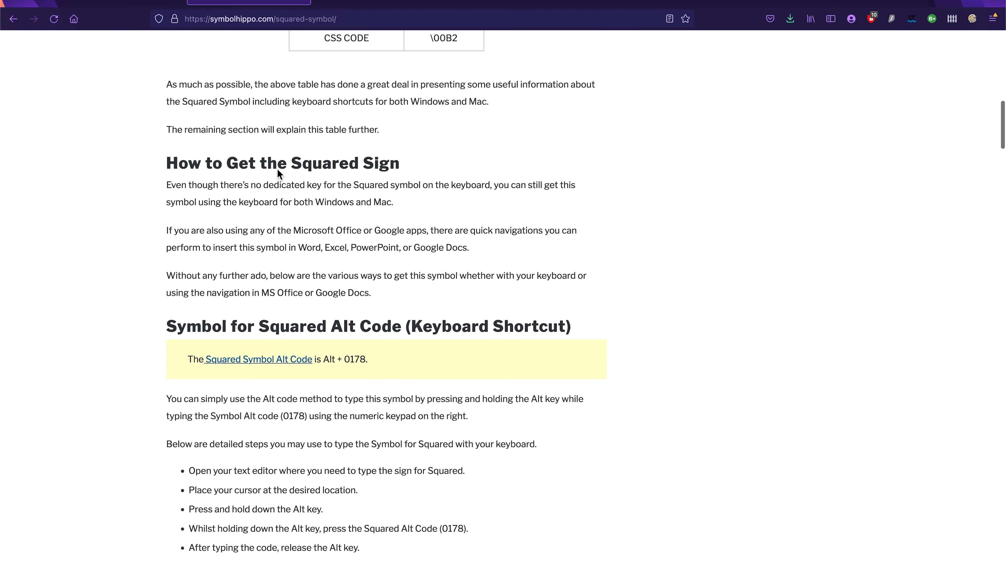
scroll(276, 168, "down", 1)
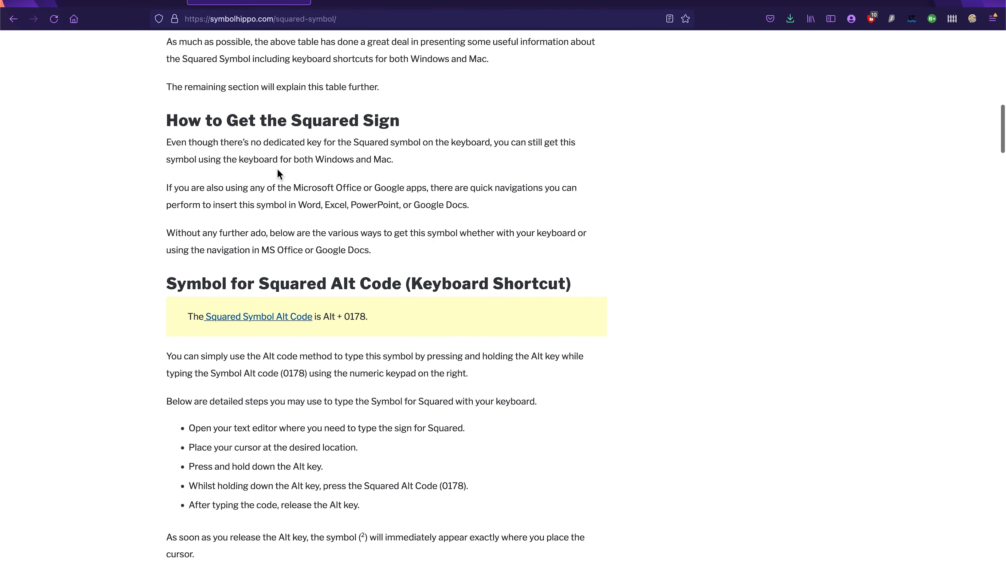
left_click(8, 24)
Copy the ² character from the HotSymbol search result and apply 0 "m² " as the custom number format for B3:J5 in the spreadsheet.
scroll(327, 526, "down", 2)
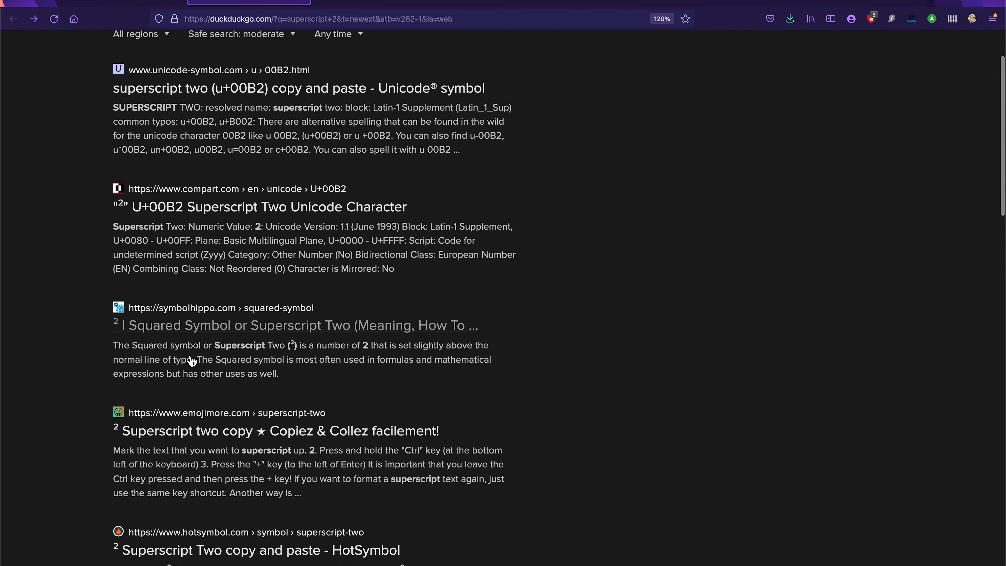
scroll(191, 361, "down", 5)
left_click(179, 386)
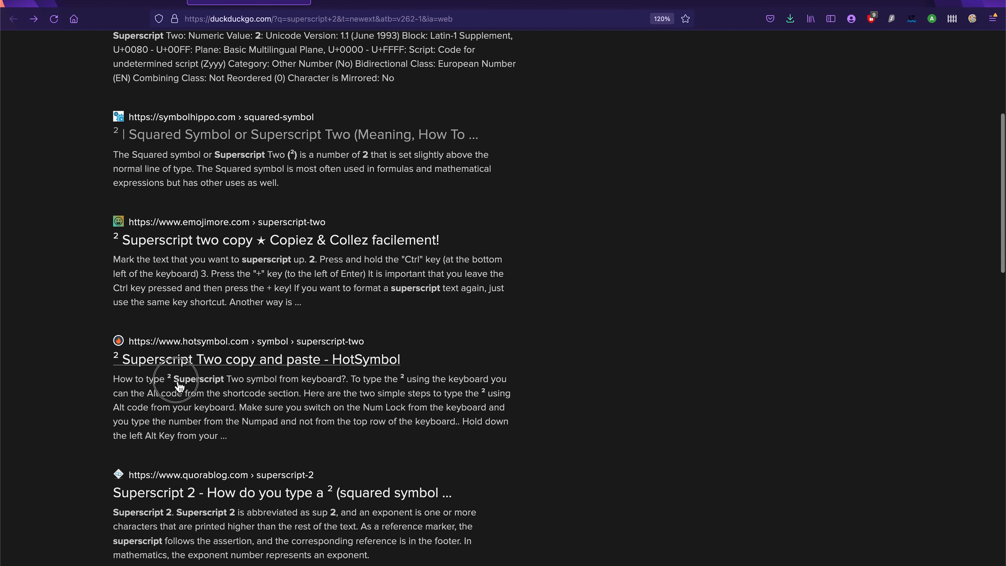
double_click(169, 380)
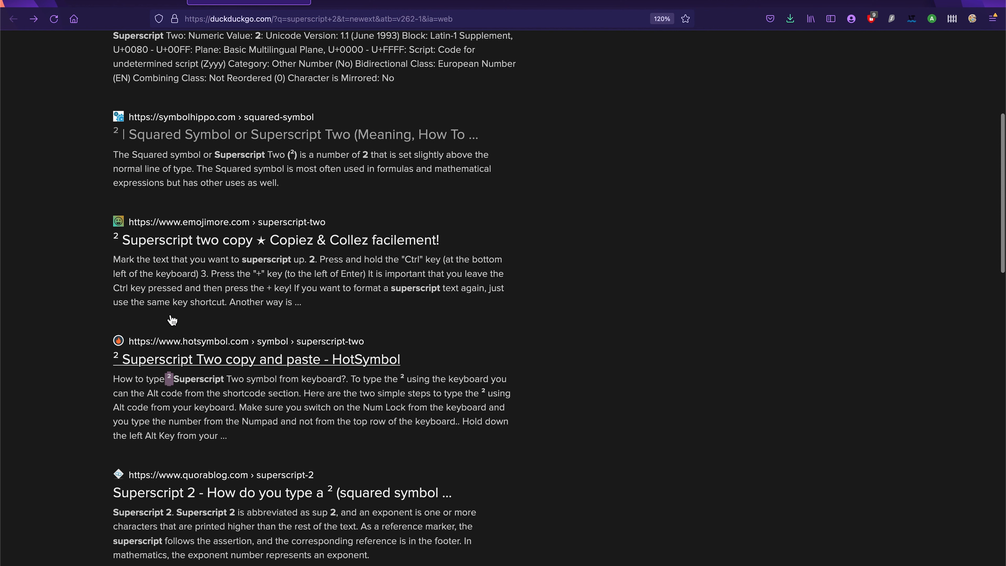
left_click(131, 7)
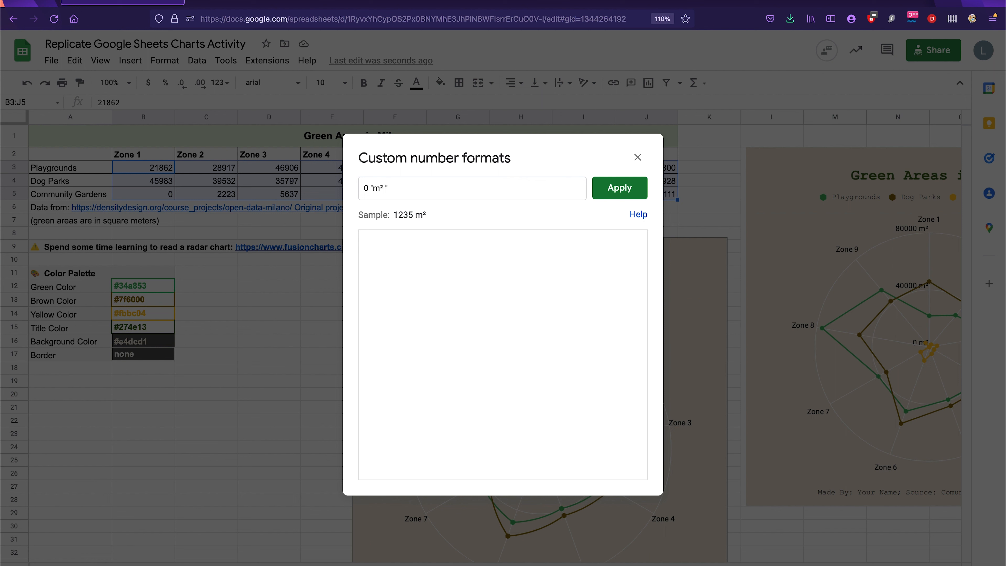
left_click(612, 194)
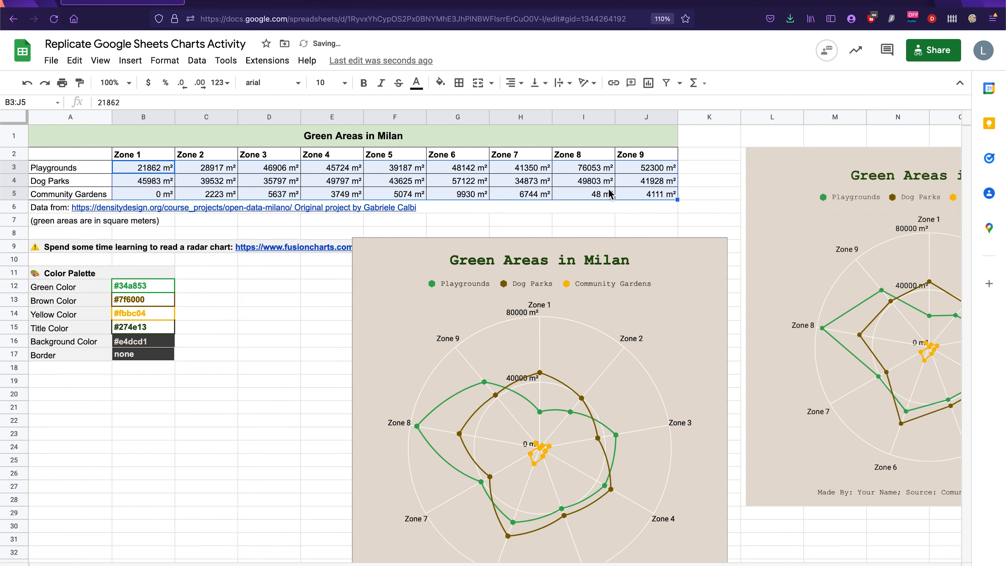
Move the radar chart up over the reference Green Areas in Milan chart beside the data table.
scroll(538, 382, "down", 2)
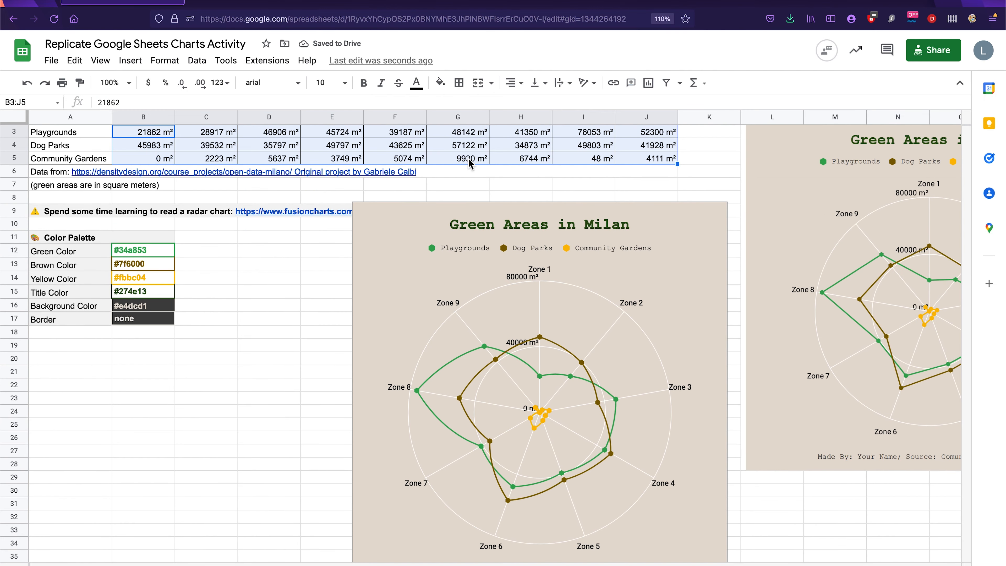
scroll(549, 229, "down", 2)
left_click(533, 232)
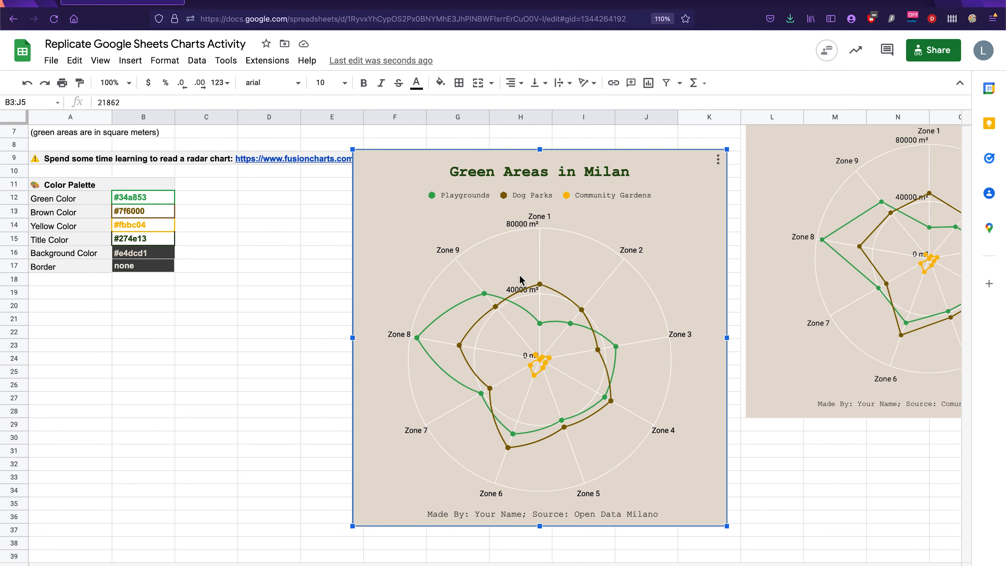
left_click(330, 452)
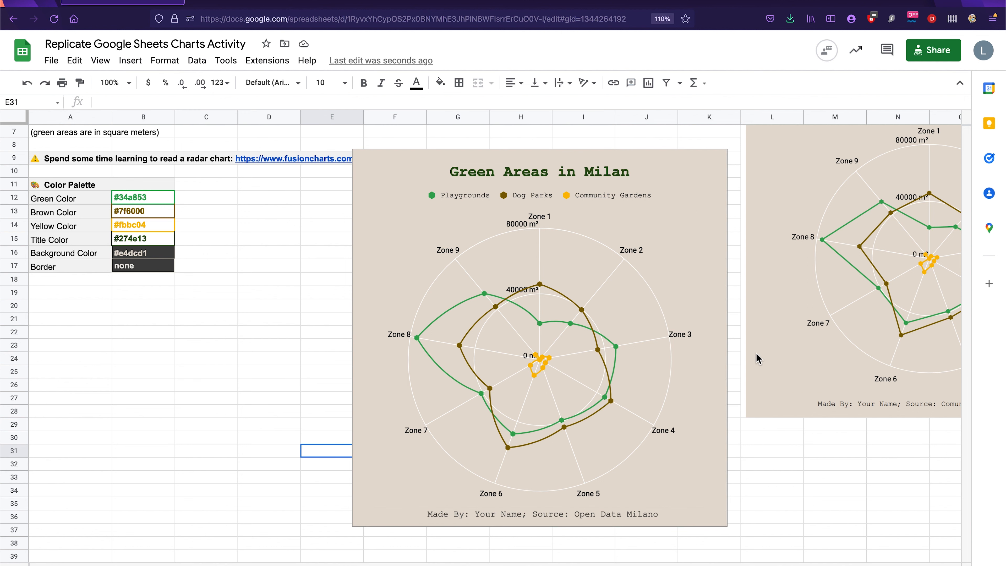
scroll(650, 355, "right", 5)
scroll(649, 355, "up", 1)
scroll(649, 355, "up", 1)
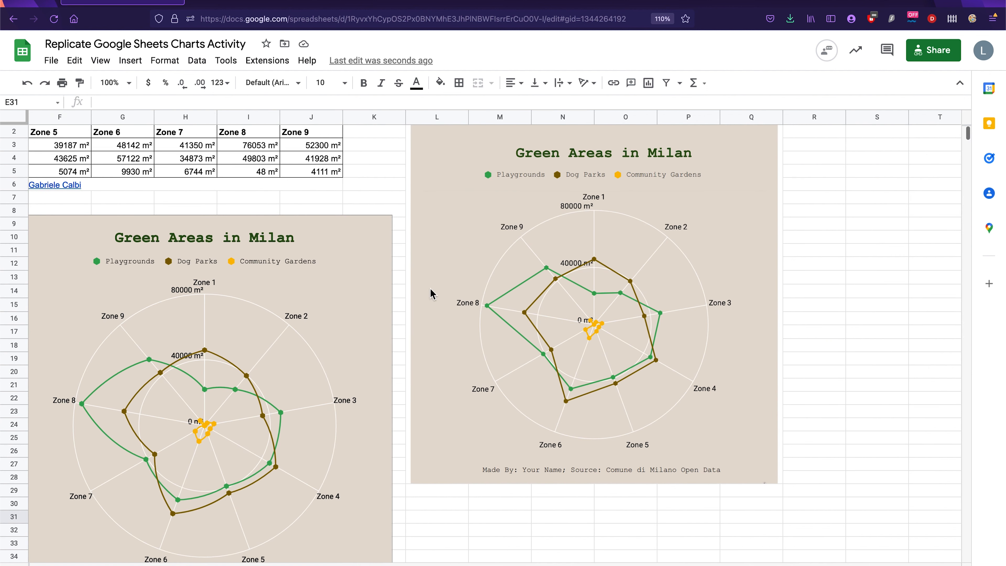
left_click(344, 256)
left_click_drag(343, 255, 744, 152)
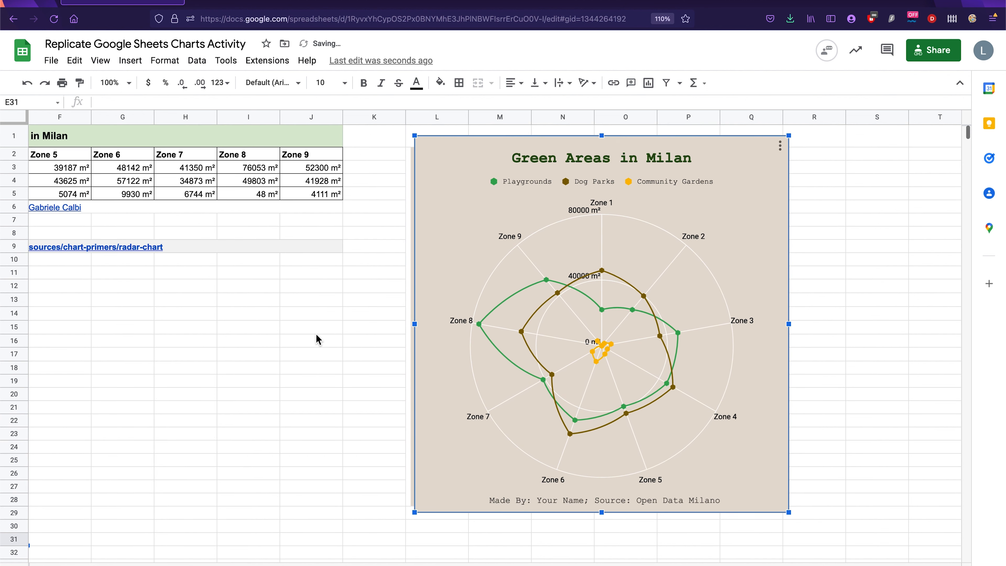
scroll(316, 334, "up", 1)
Open the Working Hours vs. GDP per capita sheet and examine the GDP, average annual hours and Entity column headers.
left_click(594, 565)
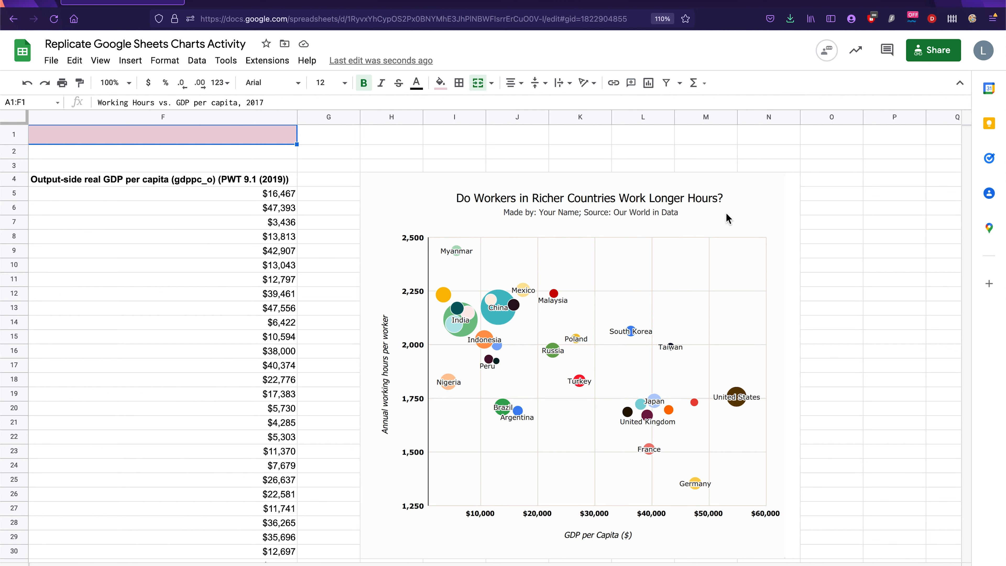
scroll(459, 332, "left", 5)
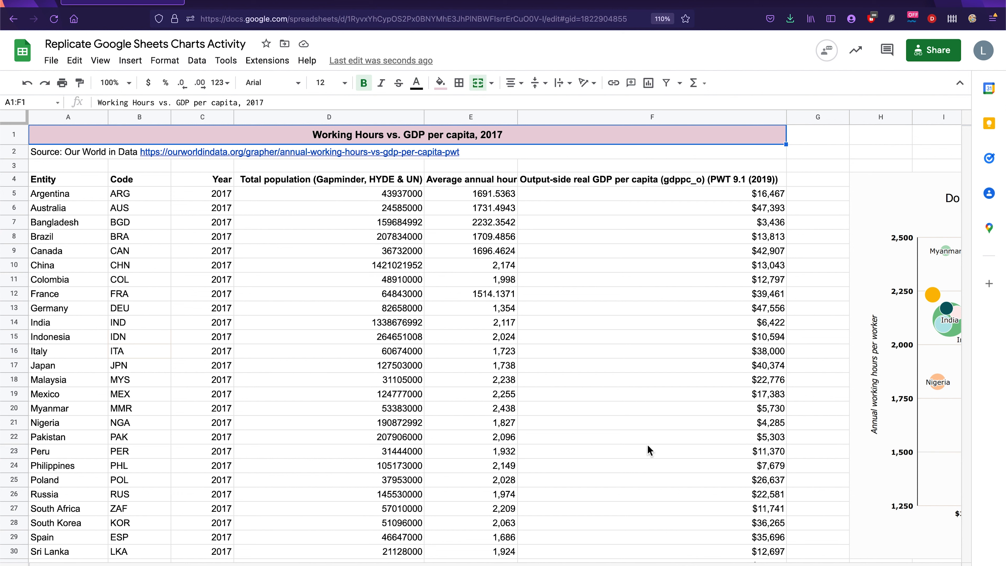
left_click(601, 182)
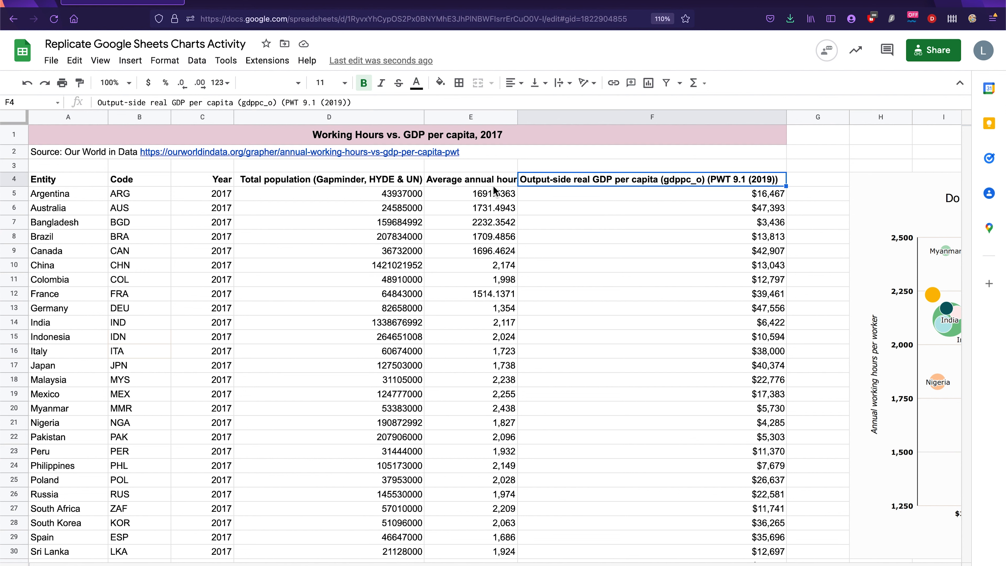
left_click(472, 181)
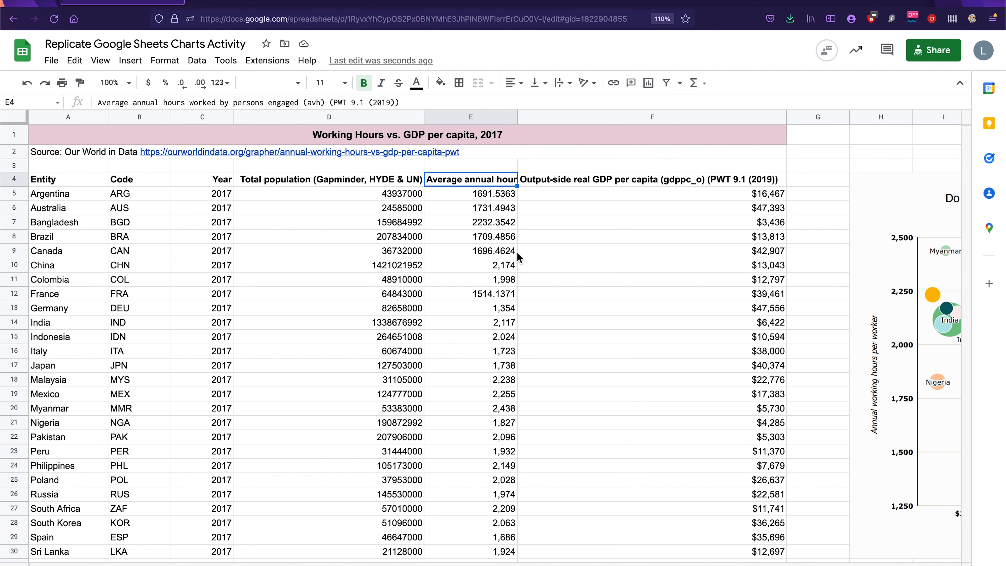
left_click(64, 180)
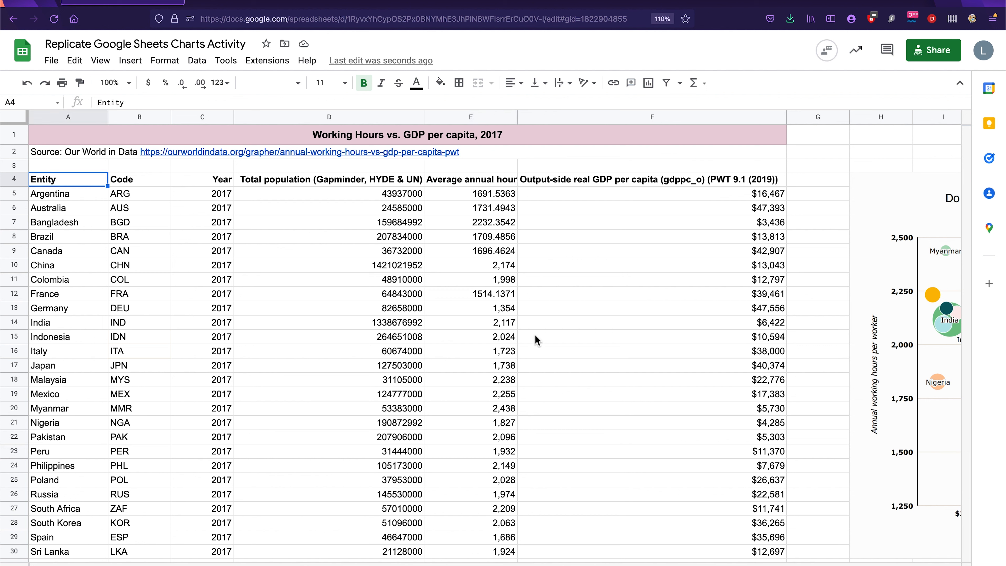
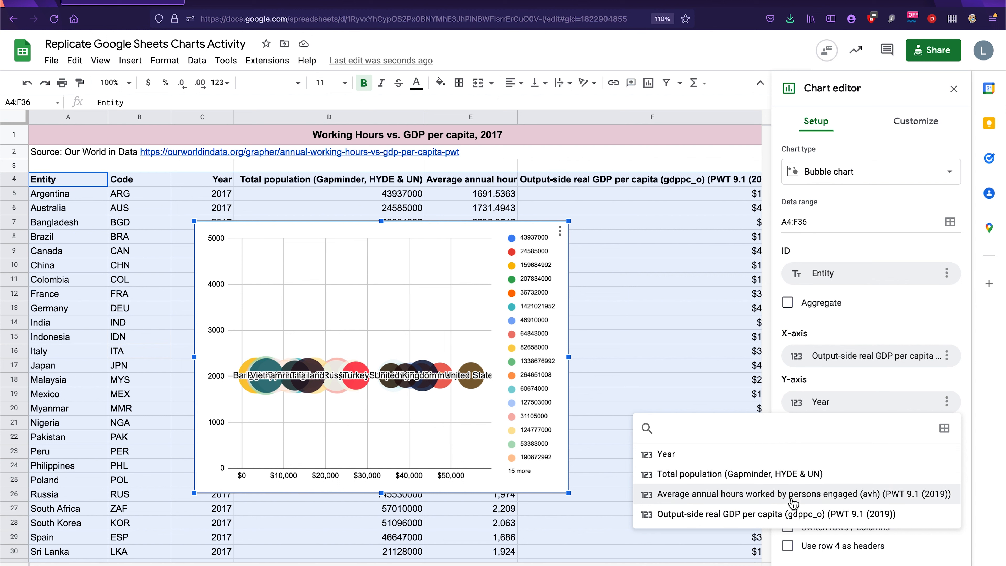
Plot average annual hours worked on the bubble chart's Y-axis, size bubbles by total population and use Entity as the series.
left_click(793, 494)
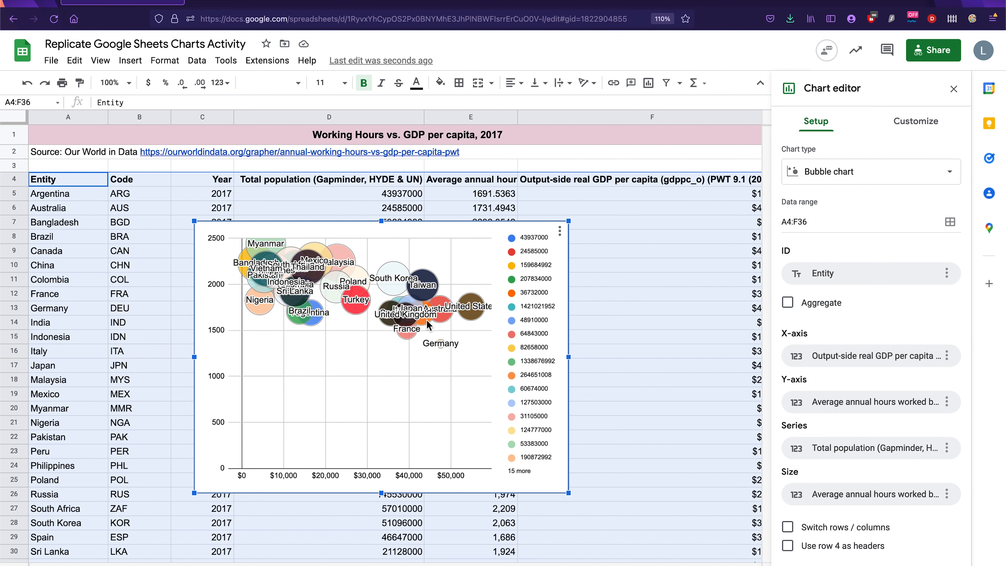
left_click(904, 499)
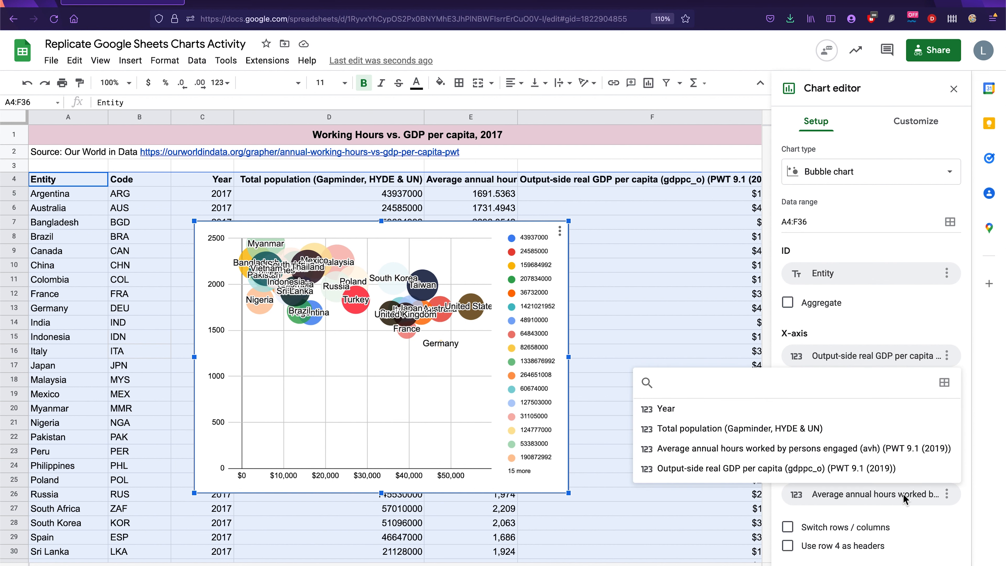
left_click(737, 429)
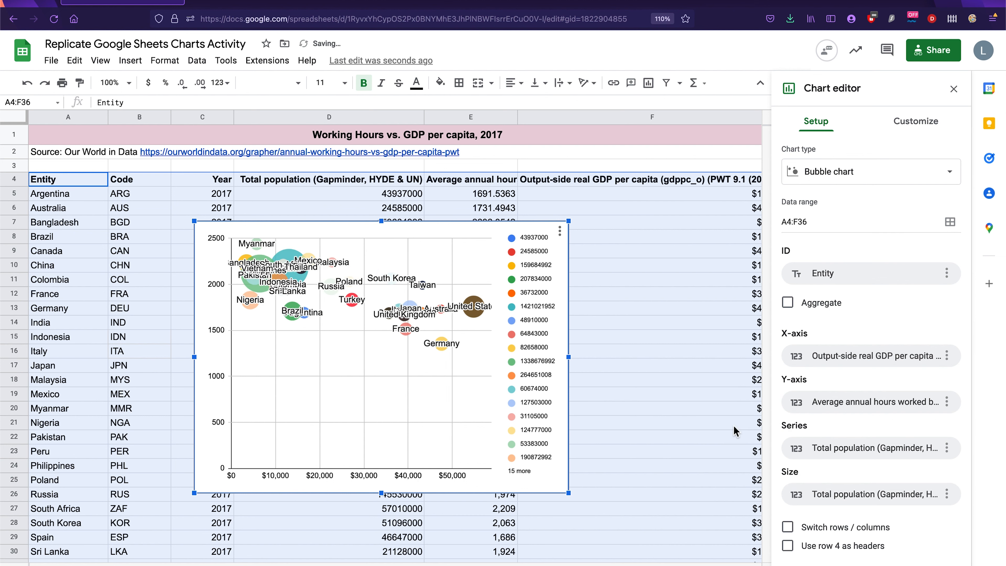
left_click(835, 449)
left_click(680, 329)
Hide the bubble chart's legend by setting its position to None.
left_click(915, 120)
left_click(820, 305)
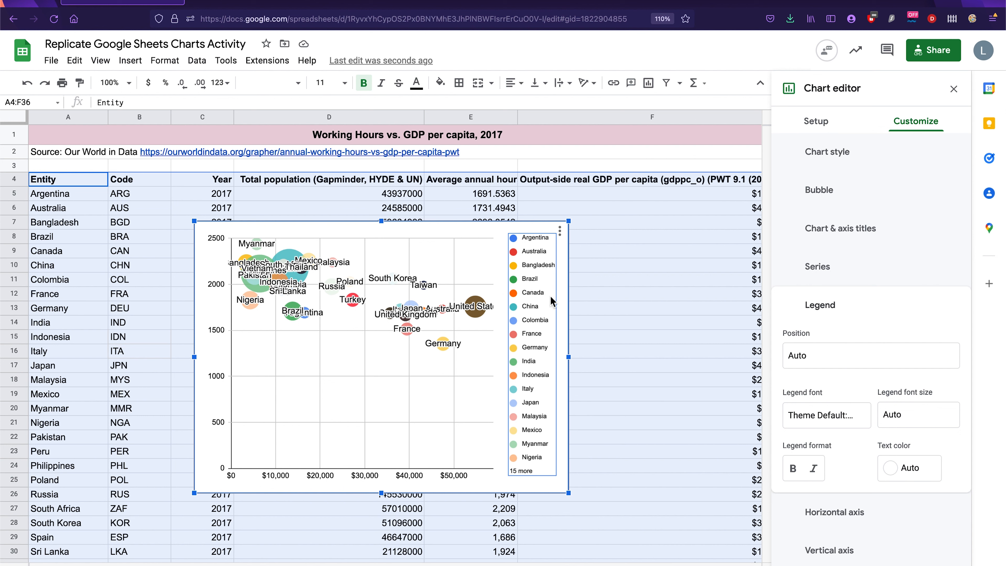
left_click(527, 374)
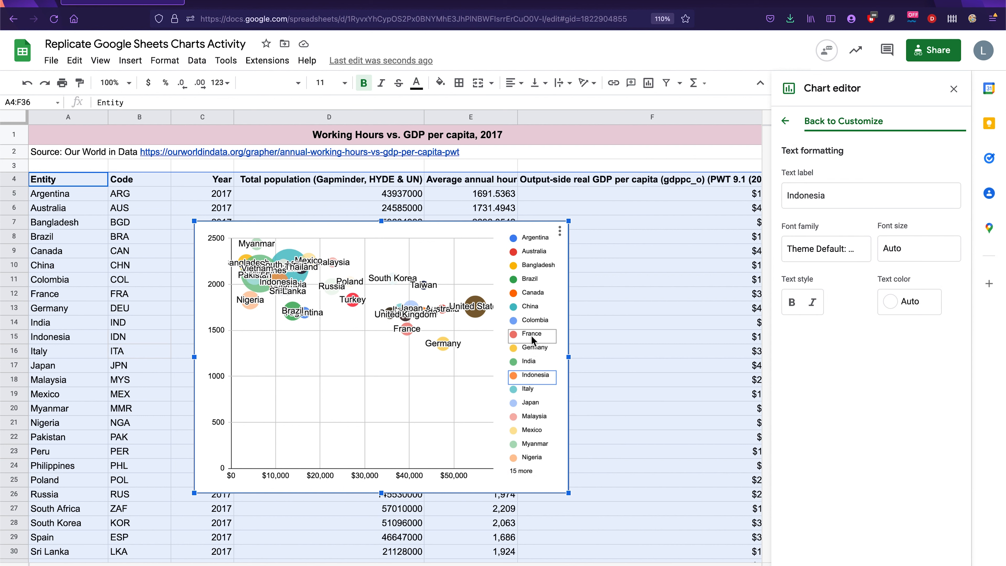
left_click(517, 241)
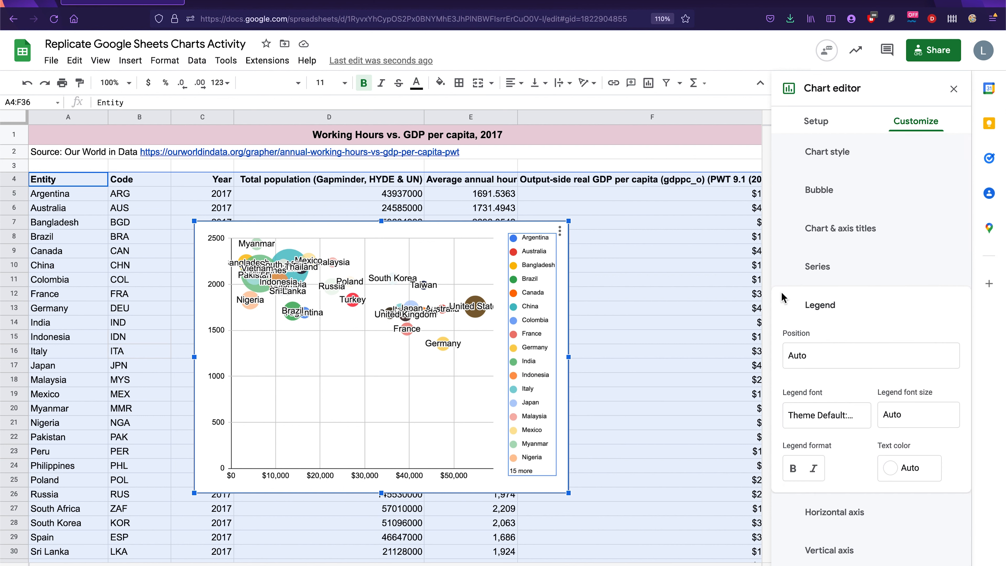
left_click(873, 353)
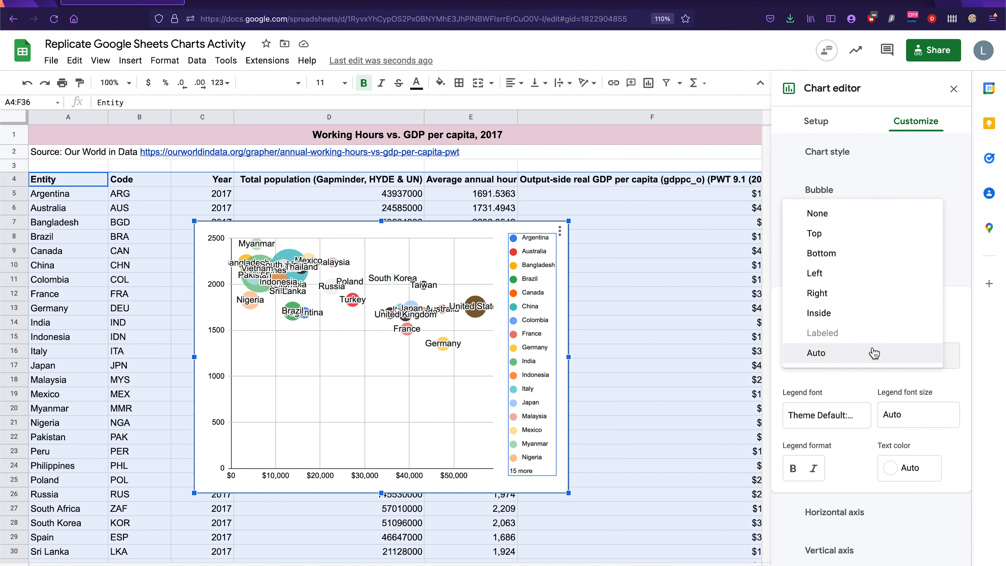
left_click(834, 214)
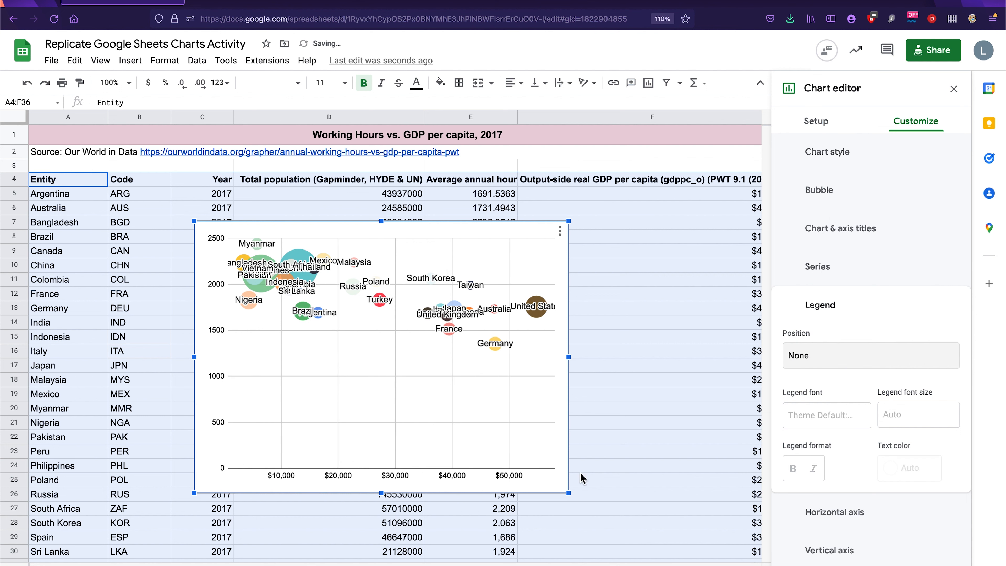
Enlarge the bubble chart and move it up over rows 3 to 31, then compare it with the reference chart.
left_click_drag(570, 493, 667, 563)
left_click_drag(432, 221, 431, 162)
scroll(576, 334, "down", 1)
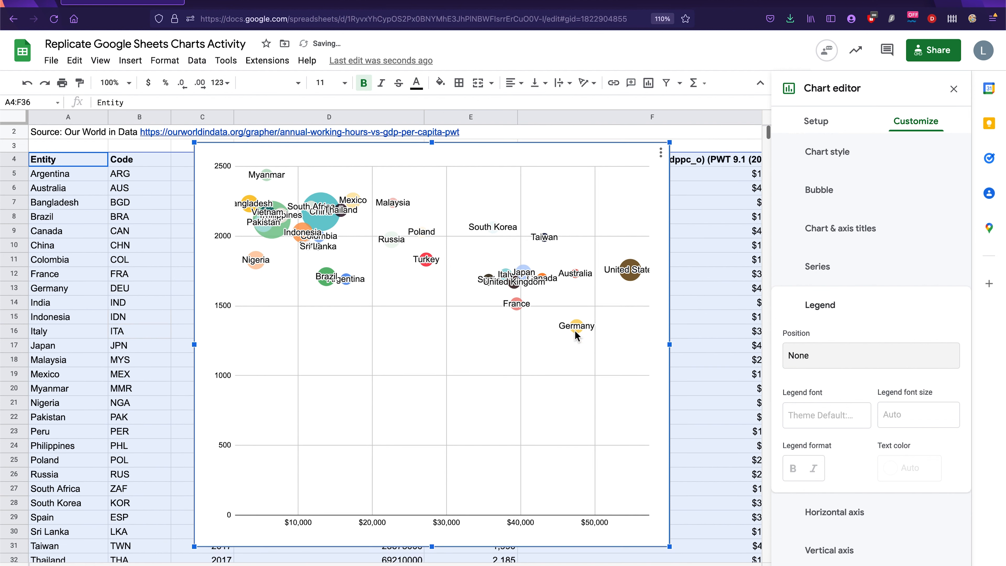
scroll(575, 329, "right", 10)
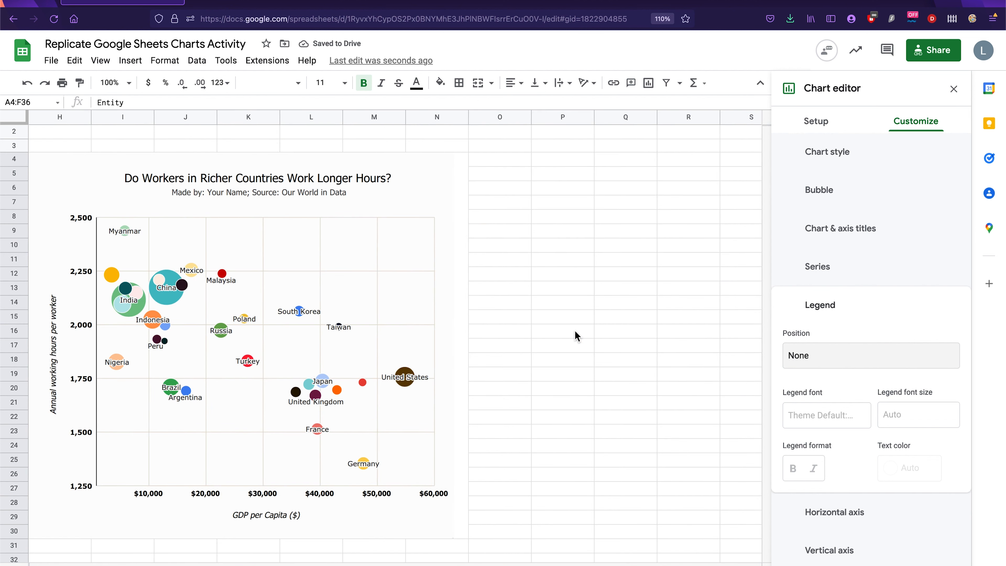
scroll(327, 417, "left", 10)
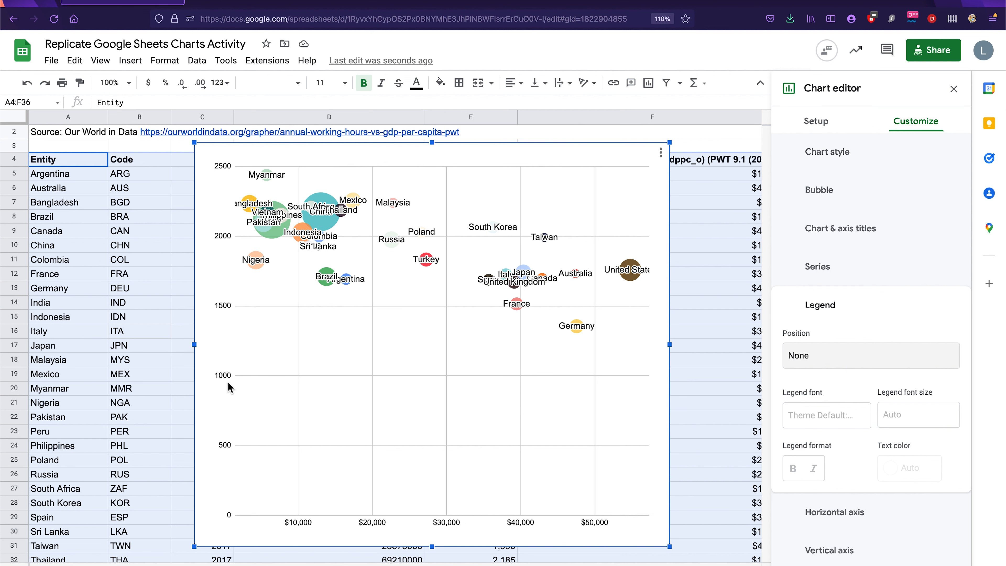
Set the vertical axis minimum to 1250 and compare the axis range with the reference chart.
left_click(867, 231)
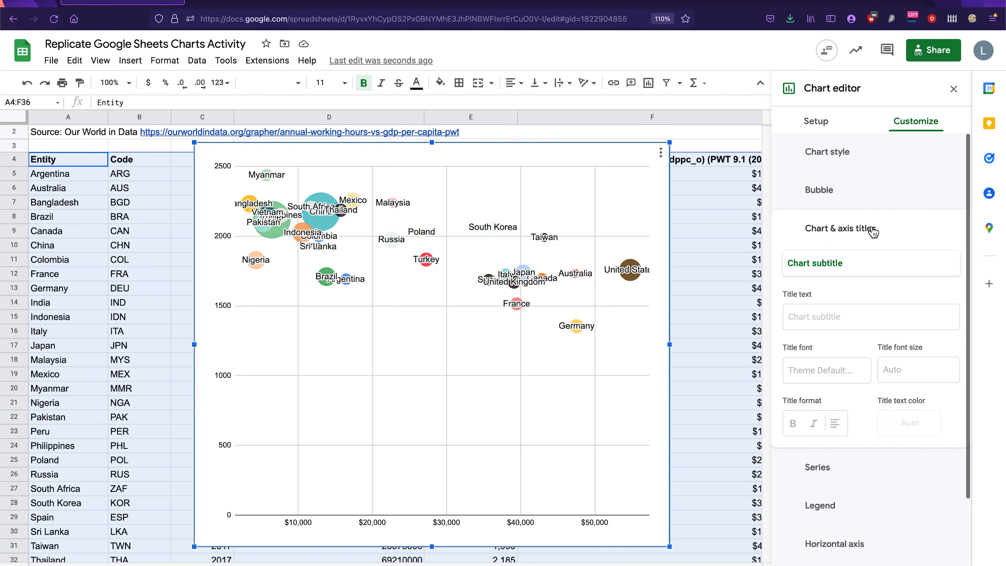
scroll(840, 404, "down", 2)
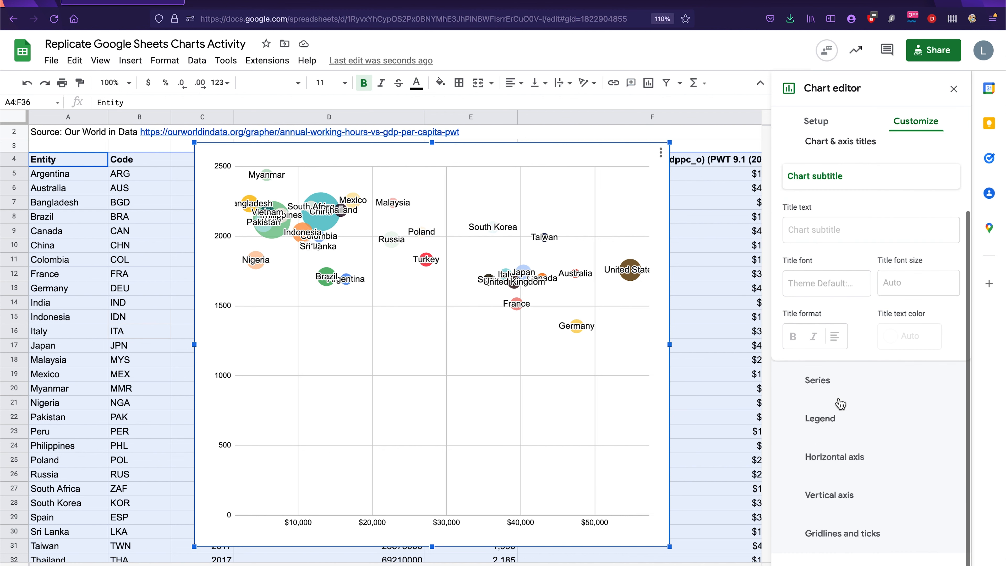
left_click(837, 501)
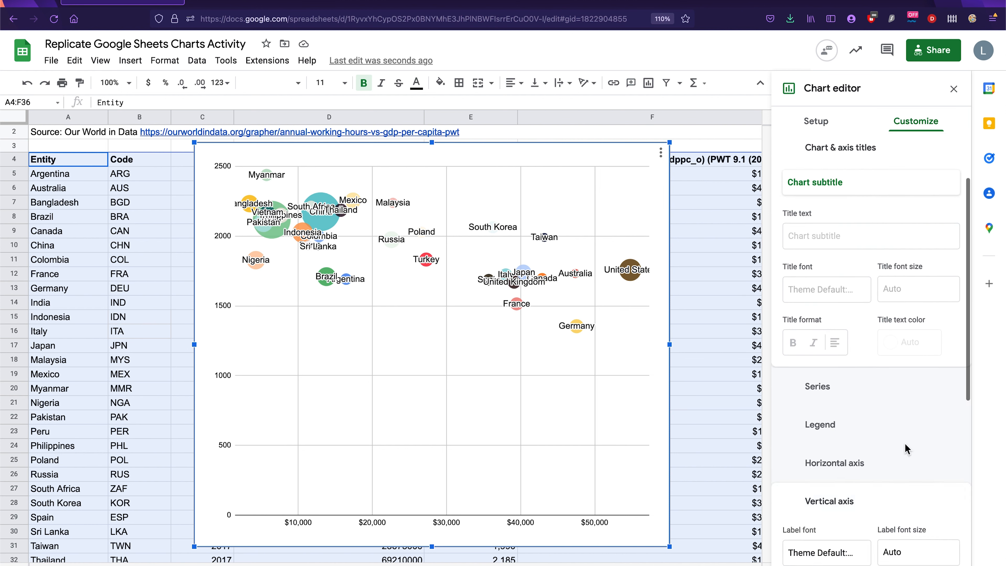
scroll(906, 446, "down", 7)
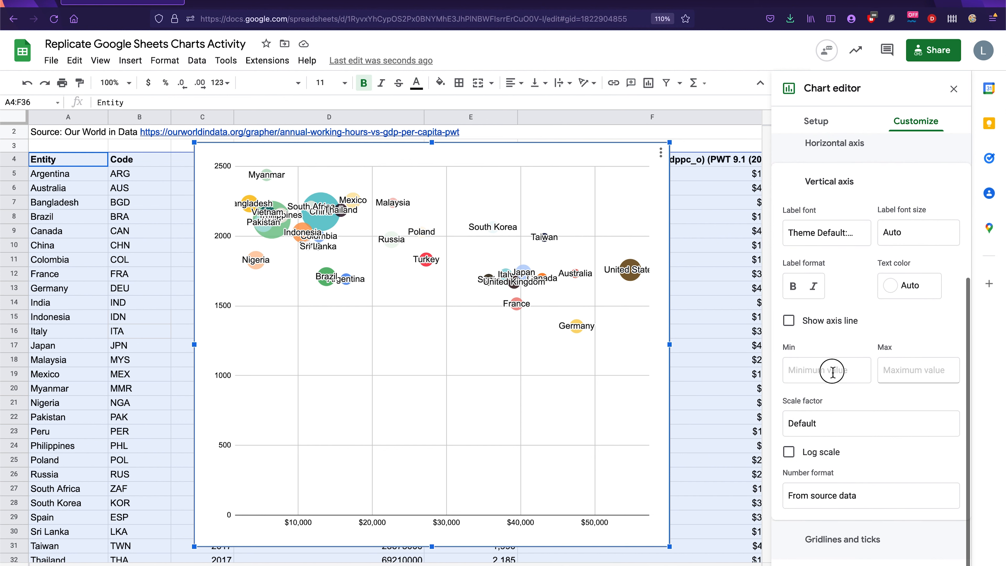
left_click(833, 372)
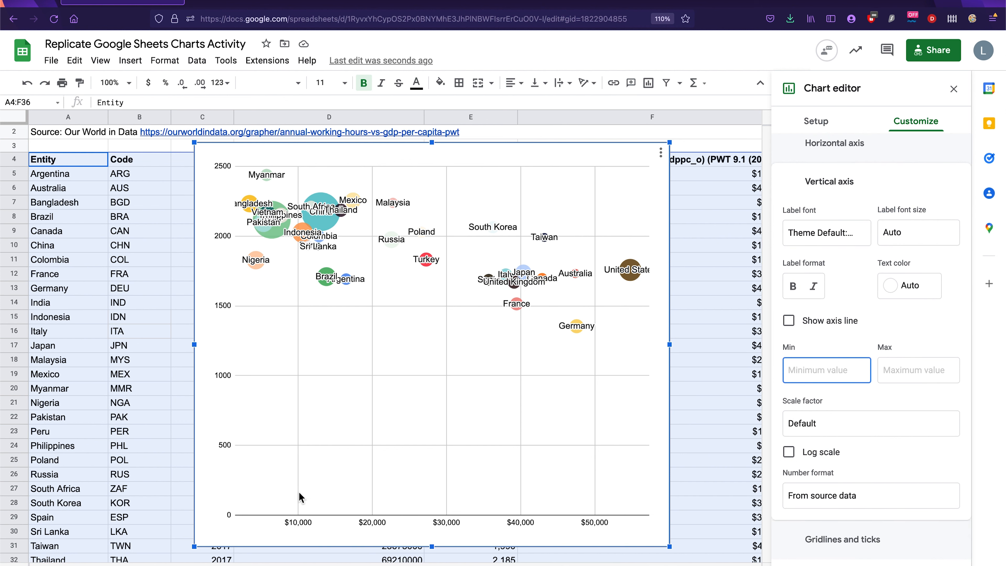
scroll(724, 493, "right", 5)
scroll(725, 493, "left", 5)
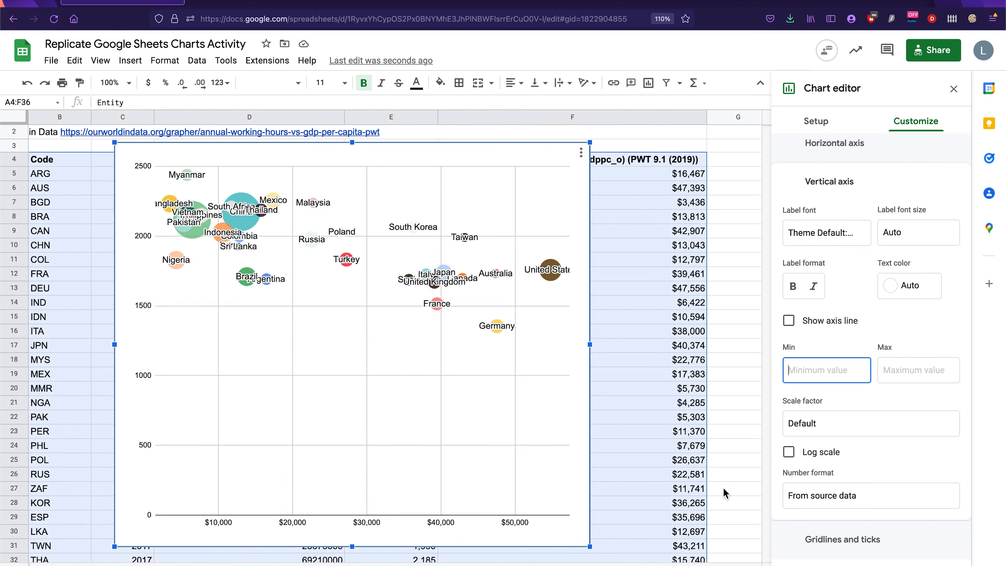
type("12")
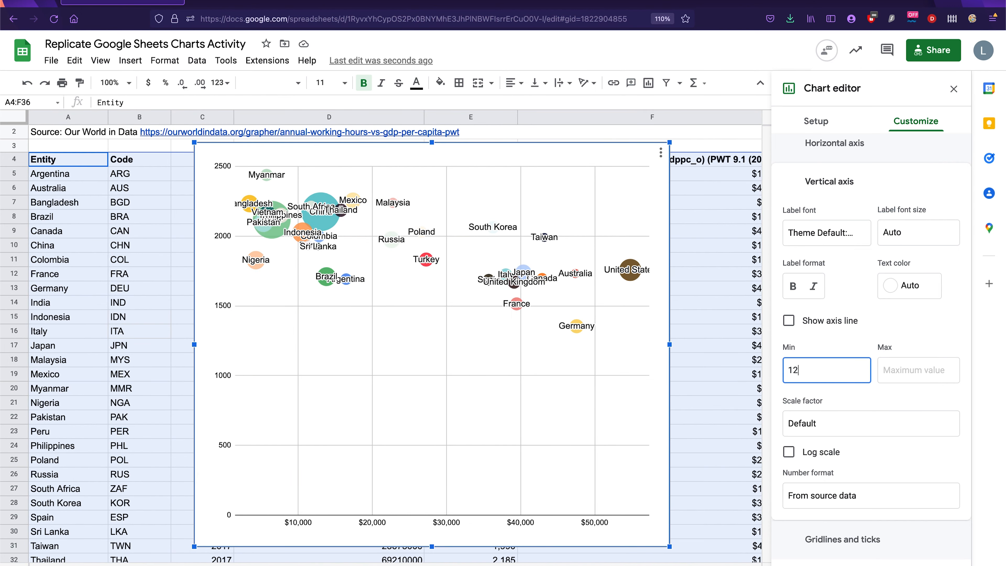
type("50")
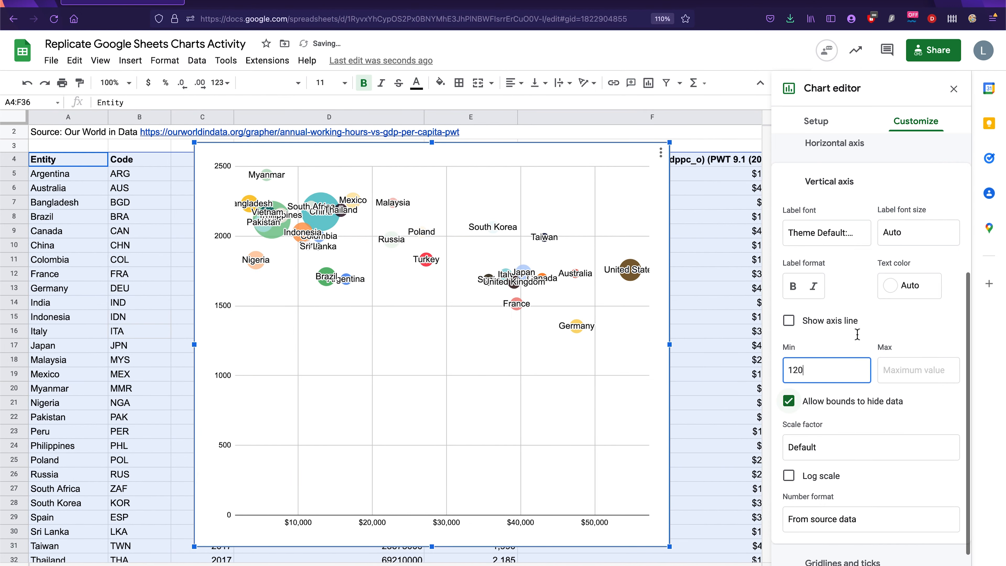
key("Tab")
scroll(680, 497, "right", 5)
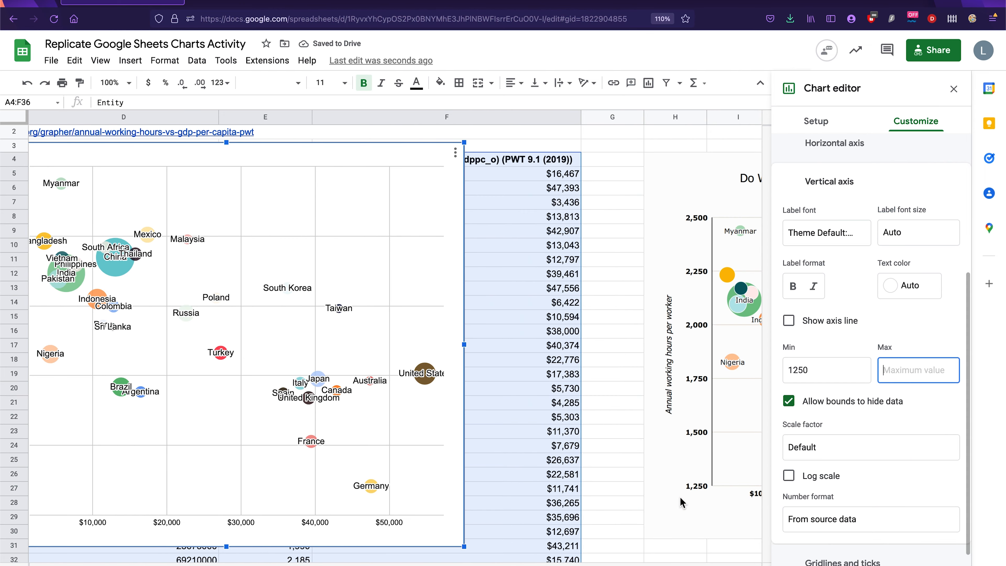
scroll(680, 497, "right", 5)
scroll(680, 497, "left", 10)
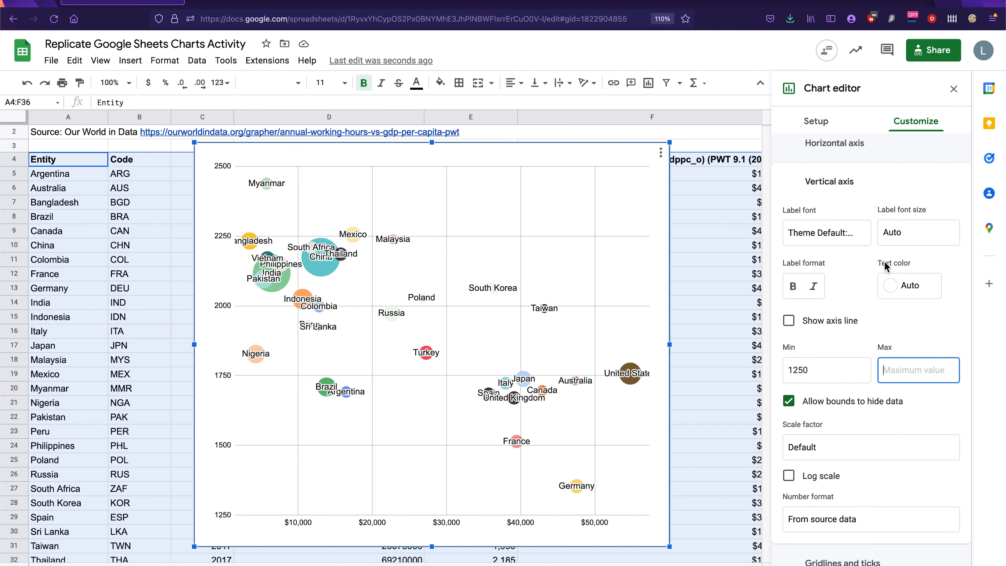
Enter "Do Workers in Richer Countries Work Longer Hours?" as the chart title.
scroll(854, 181, "up", 5)
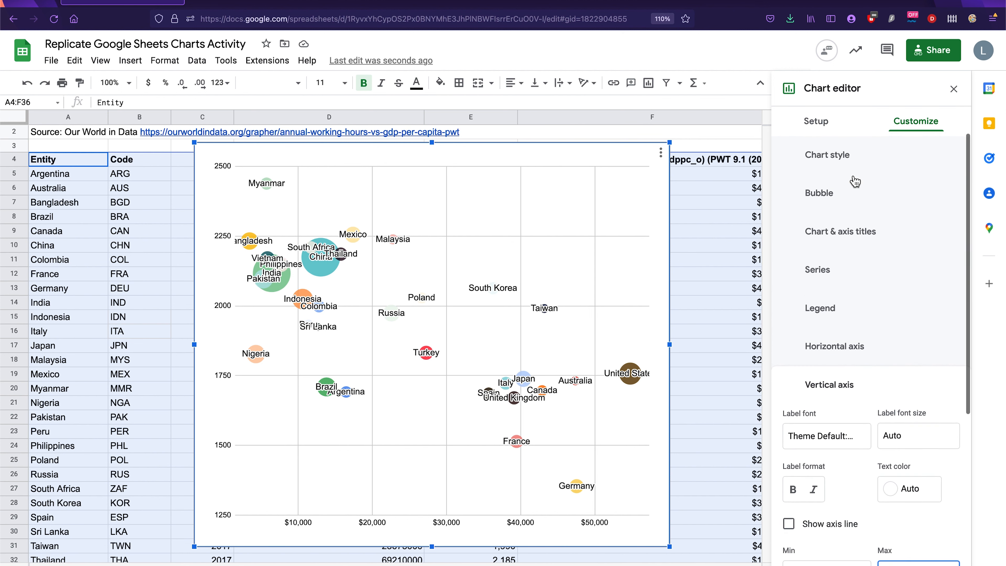
left_click(858, 241)
left_click(845, 260)
left_click(841, 241)
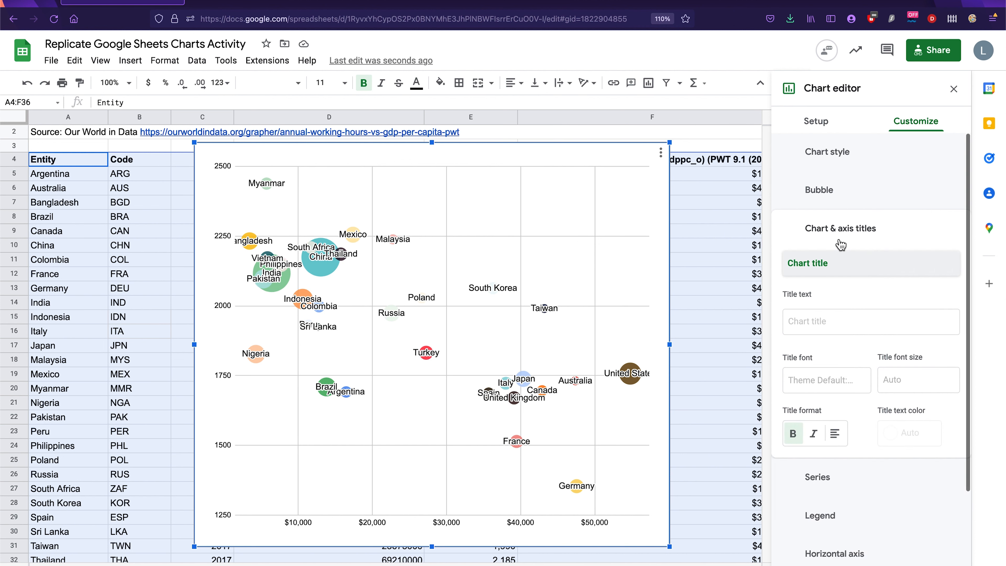
scroll(628, 327, "right", 10)
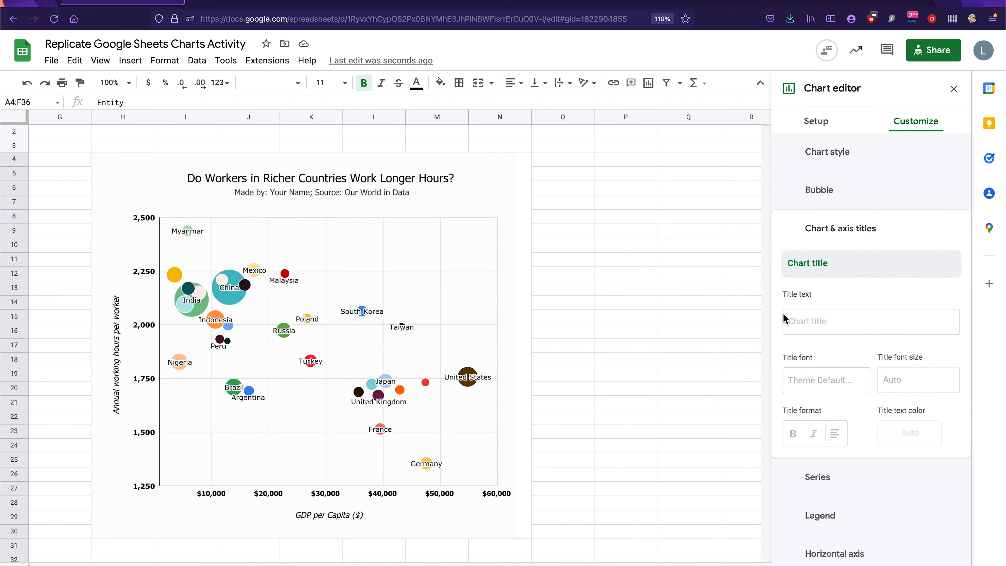
left_click(862, 320)
type("Do Workers in Richer Countries W")
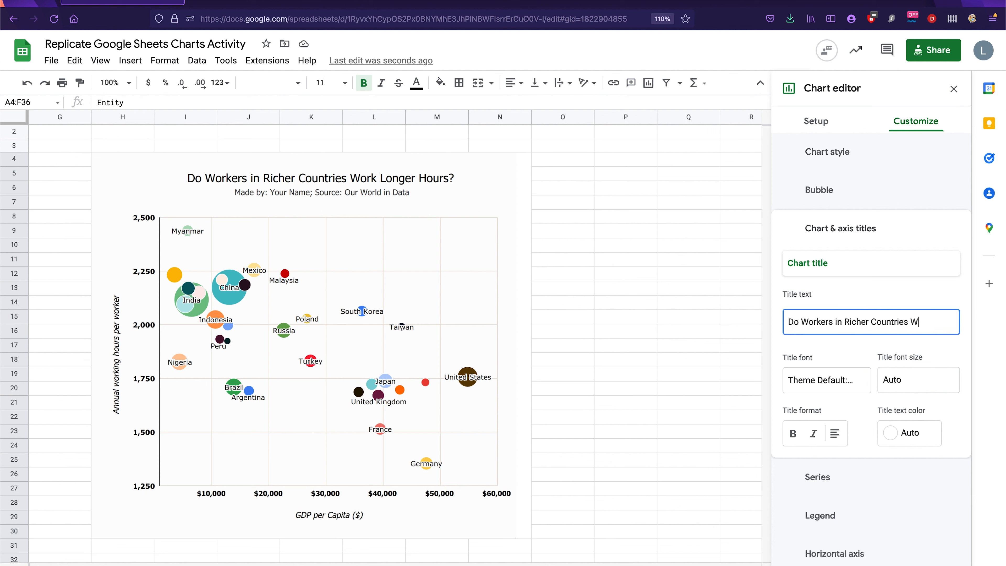
type("ork Longer Hours?")
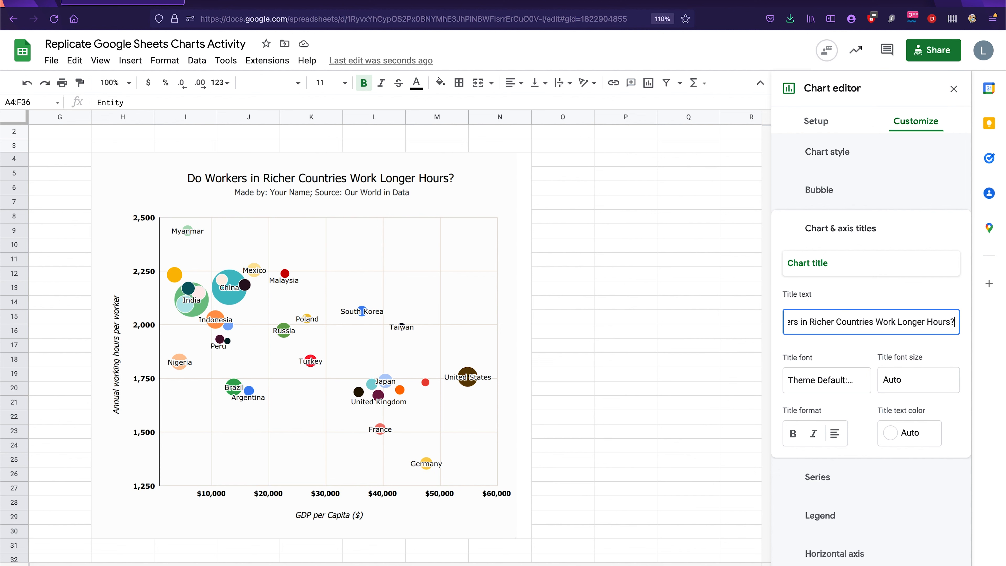
left_click(874, 363)
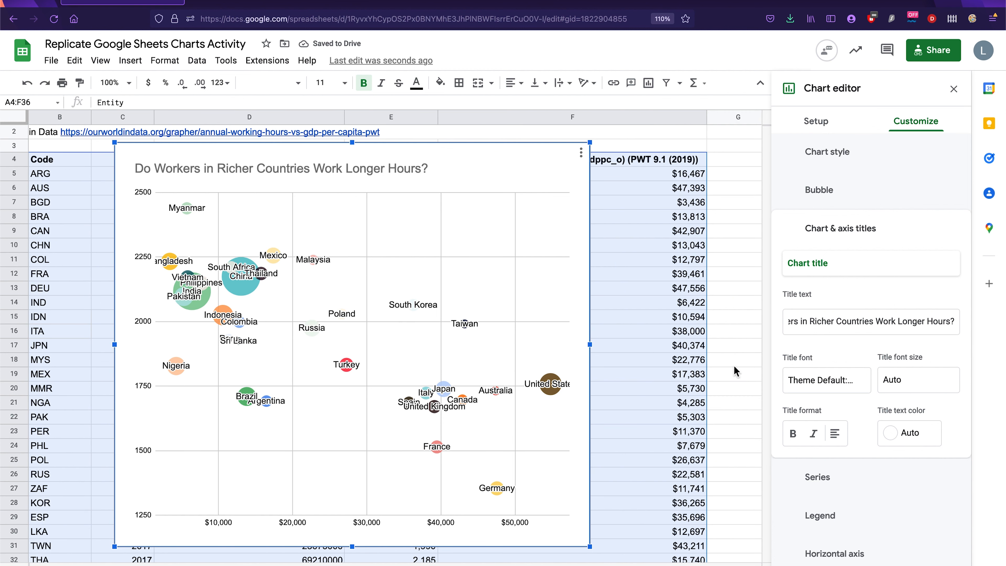
Center the chart title, color it black and set its font size to 22.
left_click(834, 433)
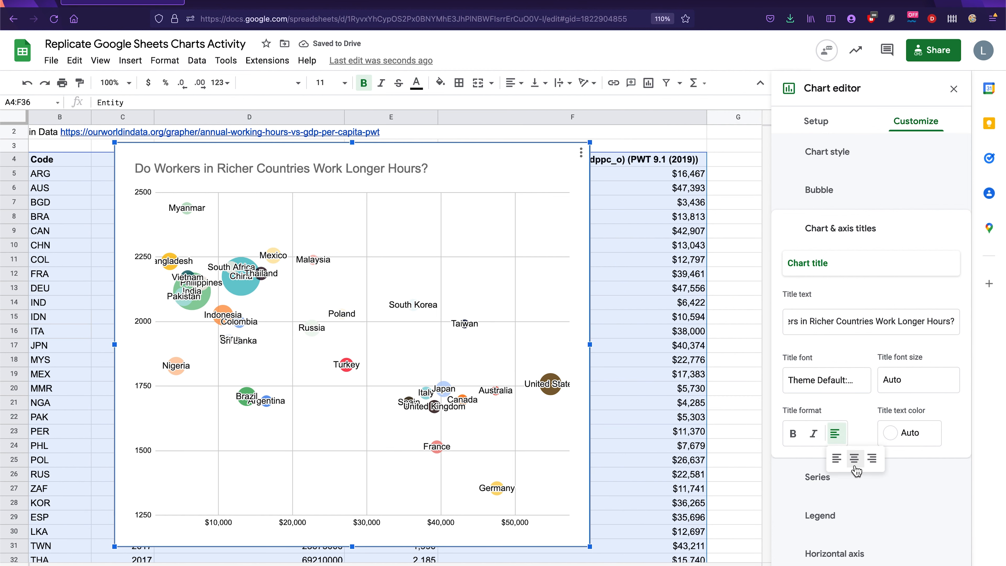
left_click(854, 463)
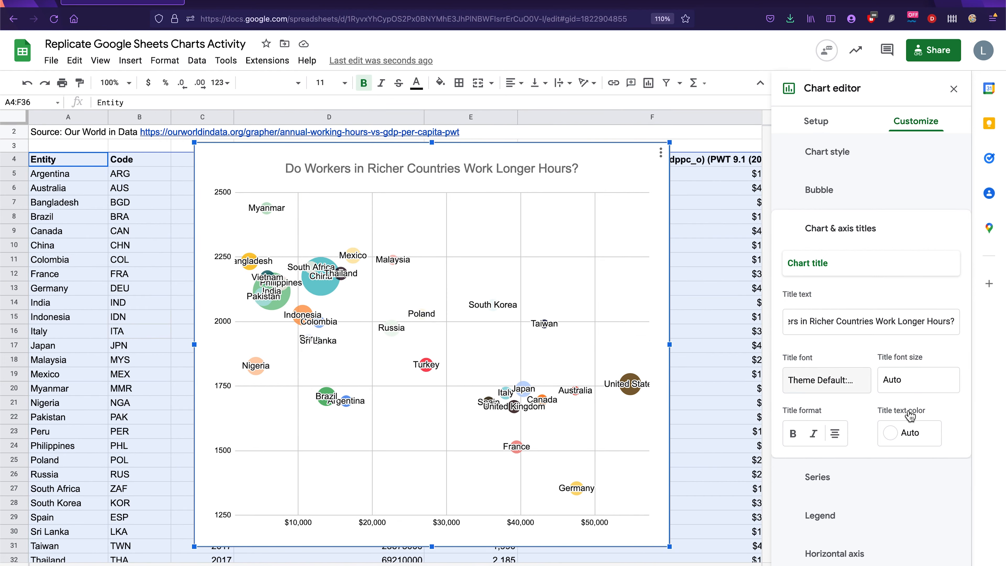
left_click(888, 433)
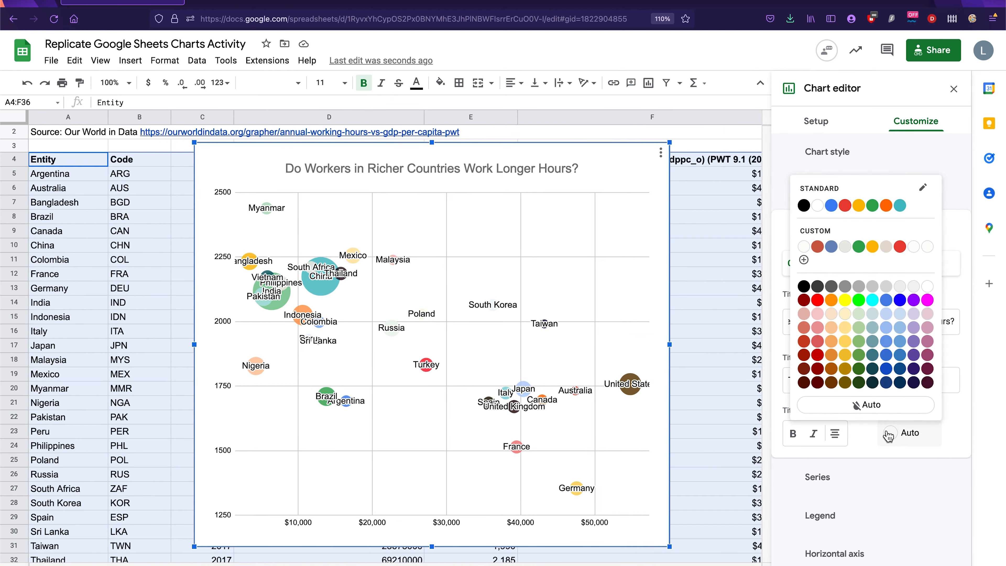
left_click(803, 206)
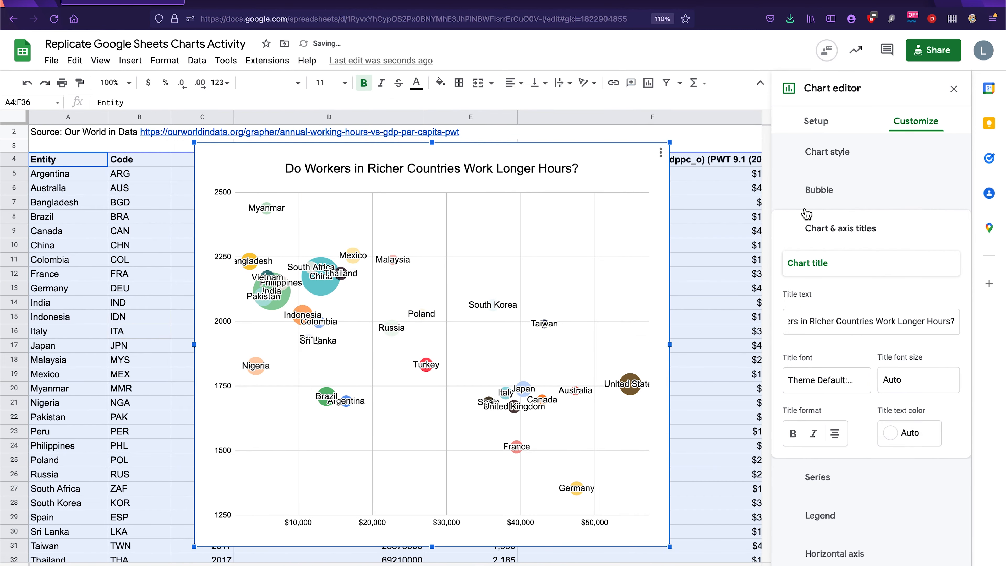
left_click(923, 383)
left_click(909, 314)
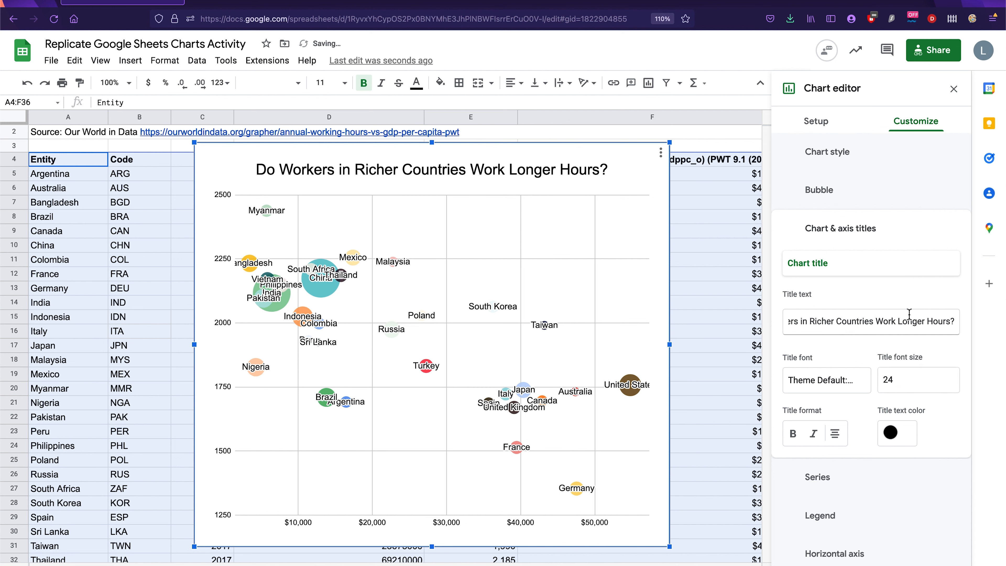
left_click(904, 380)
key("BackSpace")
type("2")
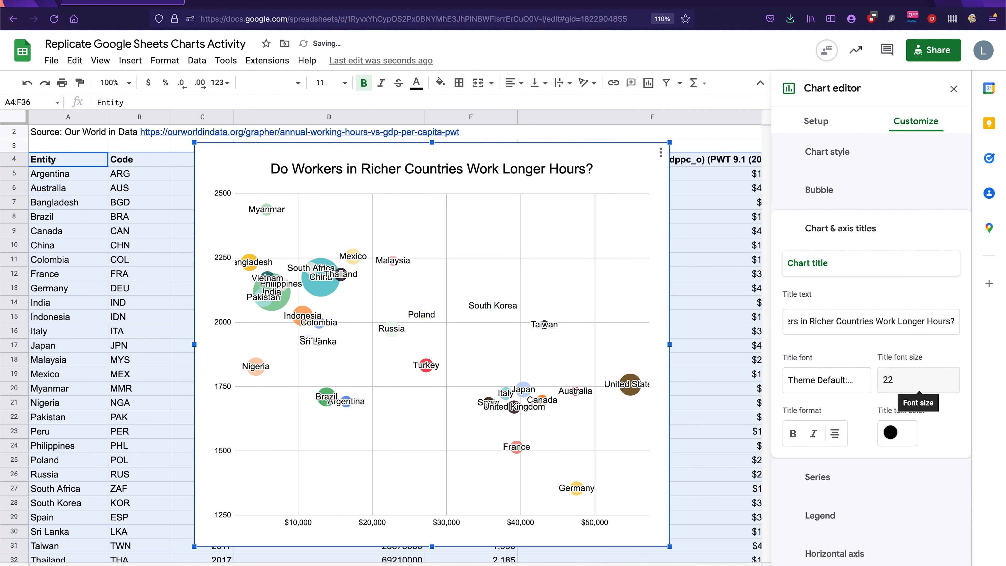
Enter "Made By: Your Name; Source: Our World in Data" as the chart subtitle.
left_click(859, 260)
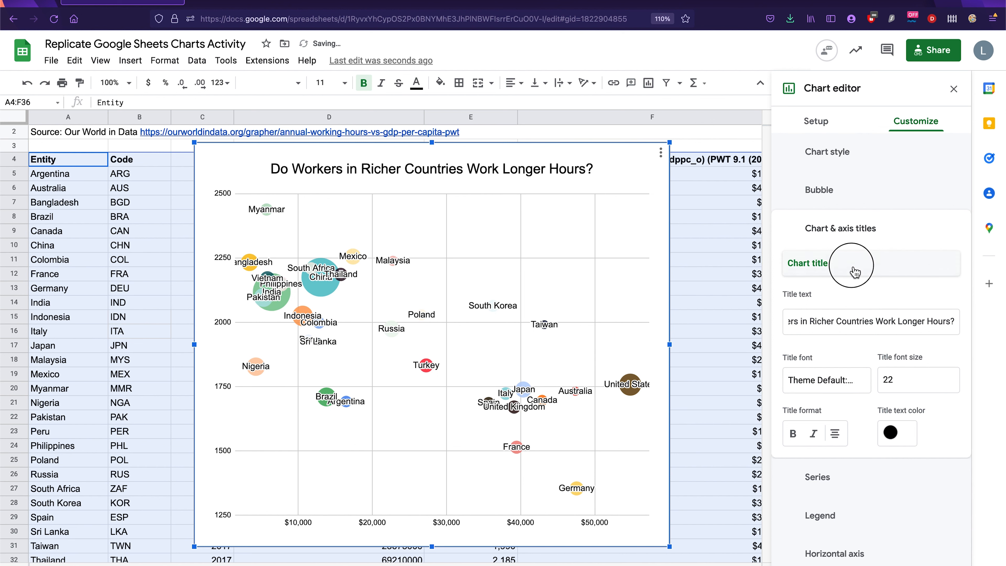
left_click(852, 282)
left_click(837, 313)
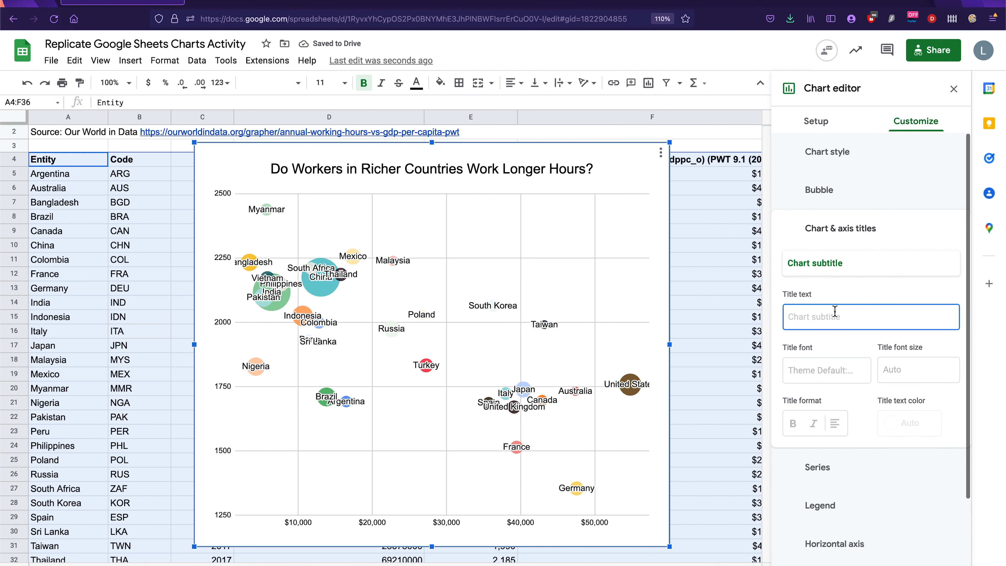
type("Made By:")
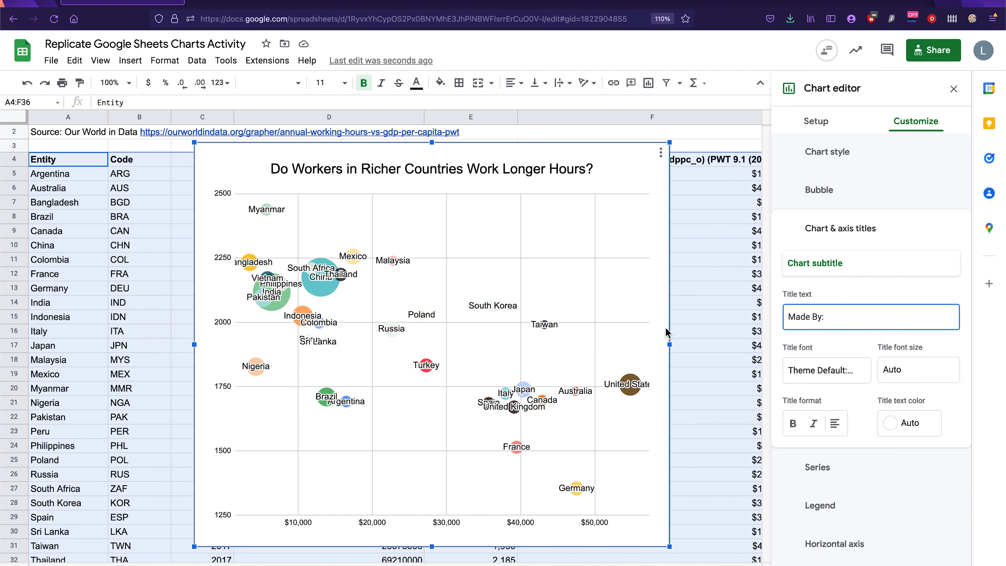
scroll(666, 333, "right", 10)
type("Your Name; Source")
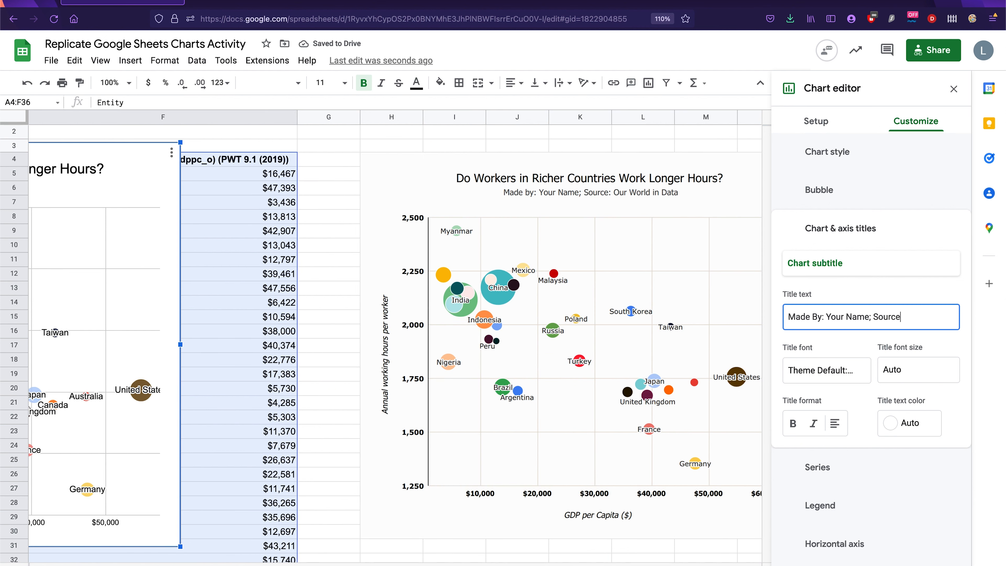
type(": Our World in Data")
left_click(851, 323)
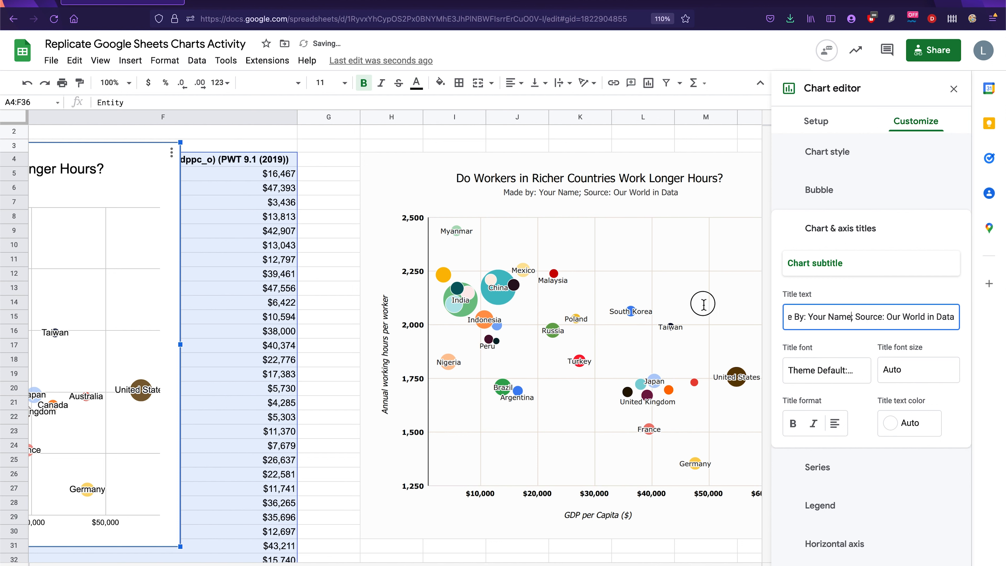
left_click_drag(703, 304, 689, 305)
left_click(818, 333)
scroll(435, 364, "left", 10)
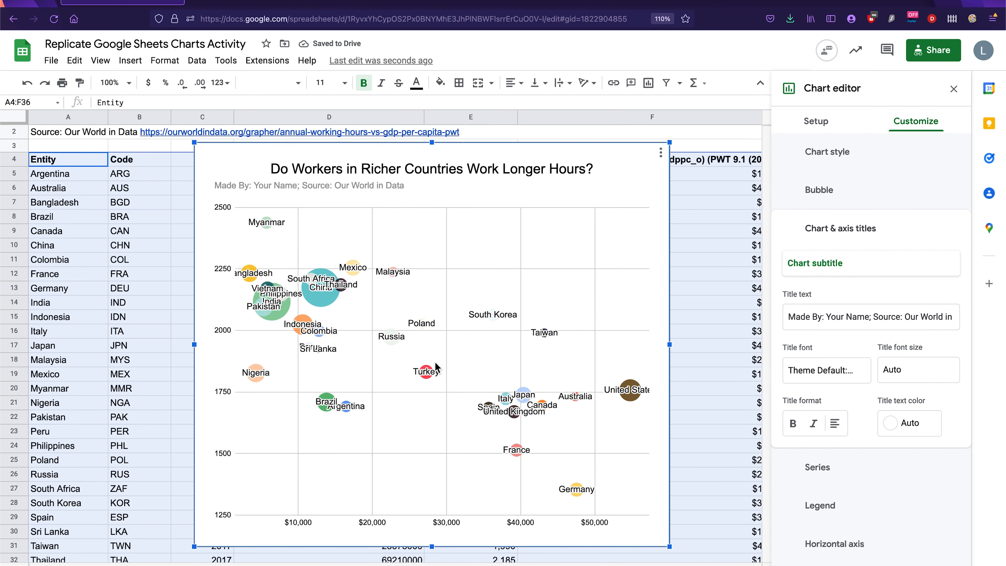
Center the chart subtitle and color it dark gray, checking it against the reference chart.
left_click(834, 423)
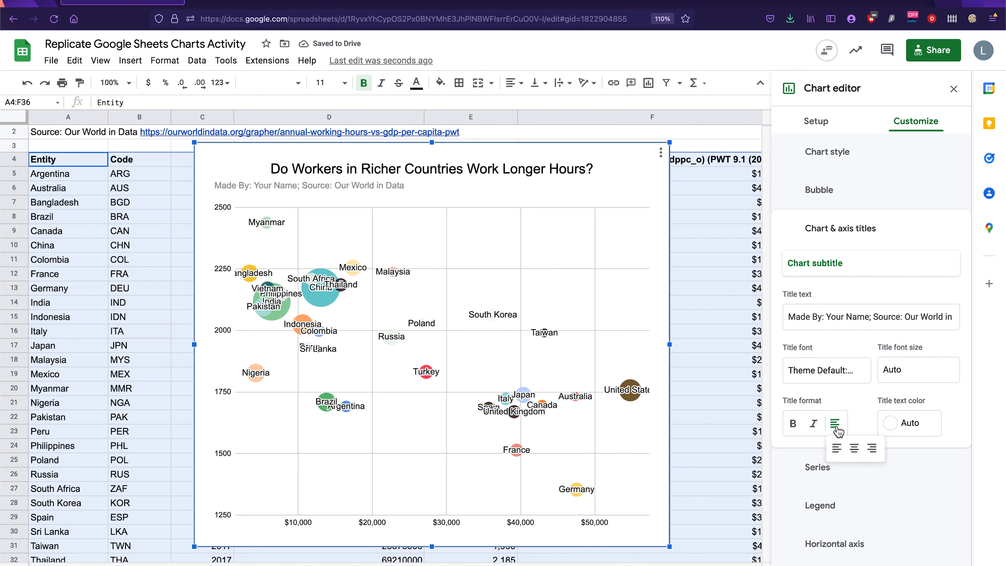
left_click(854, 448)
scroll(676, 400, "right", 10)
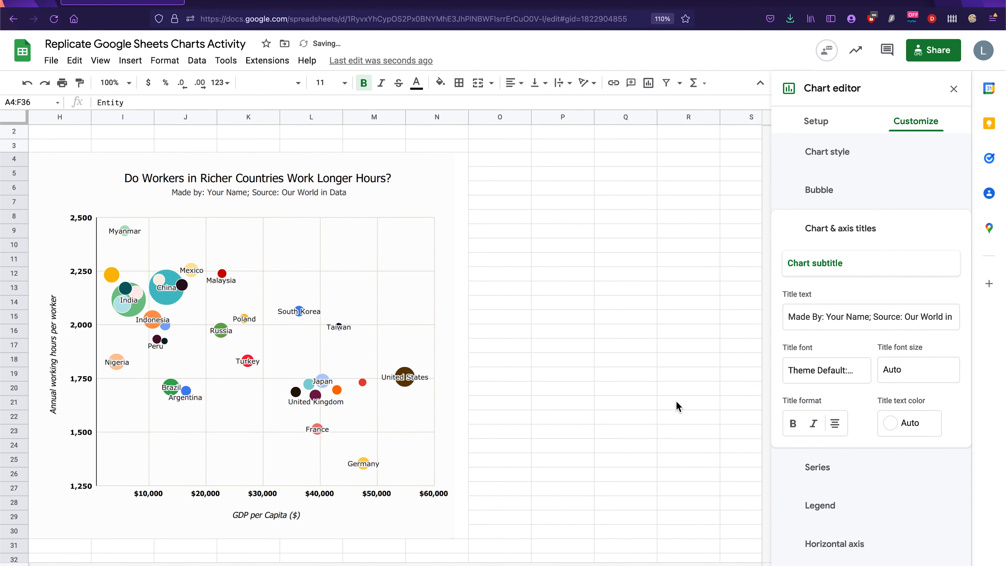
scroll(676, 400, "left", 1)
scroll(676, 400, "left", 10)
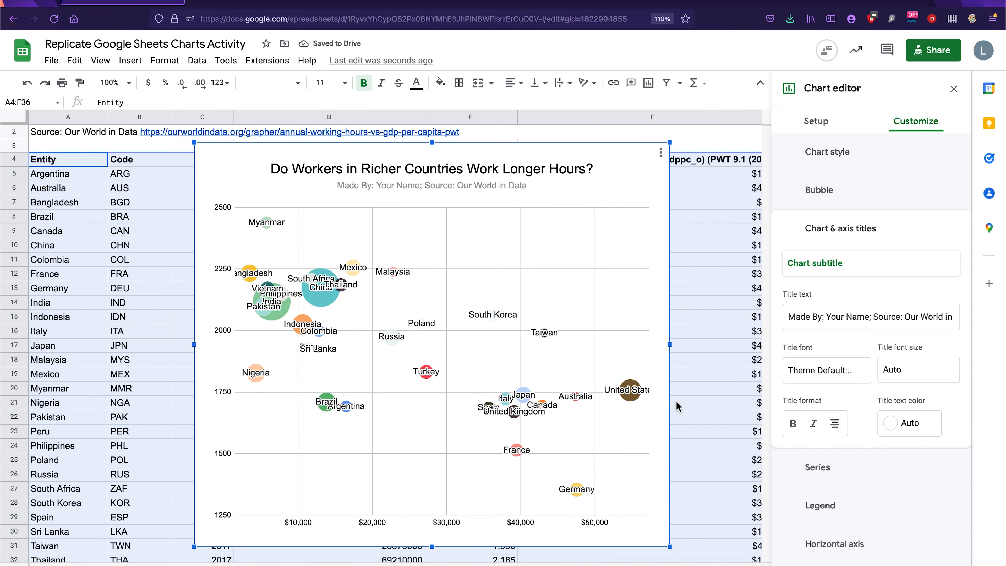
left_click(936, 427)
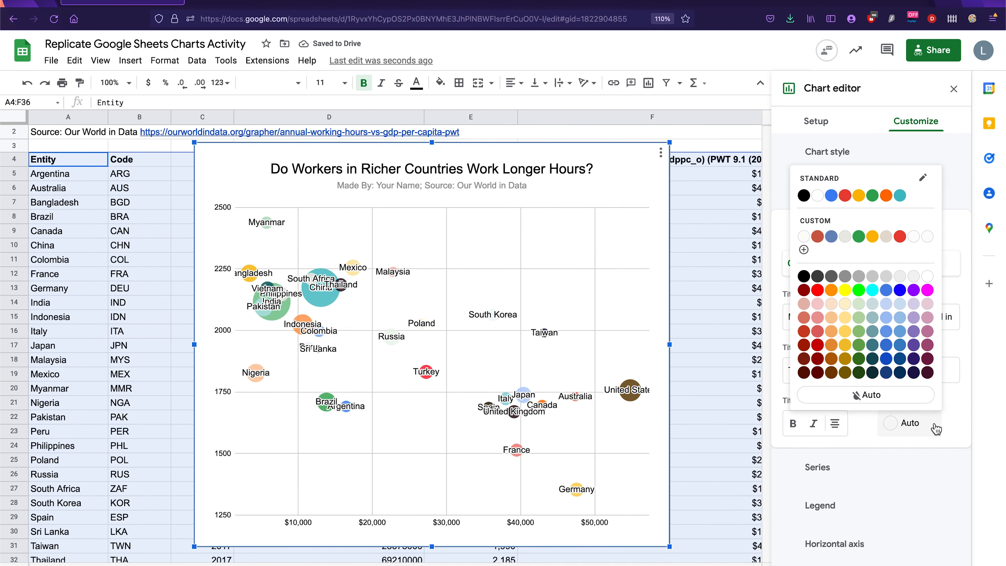
left_click(823, 279)
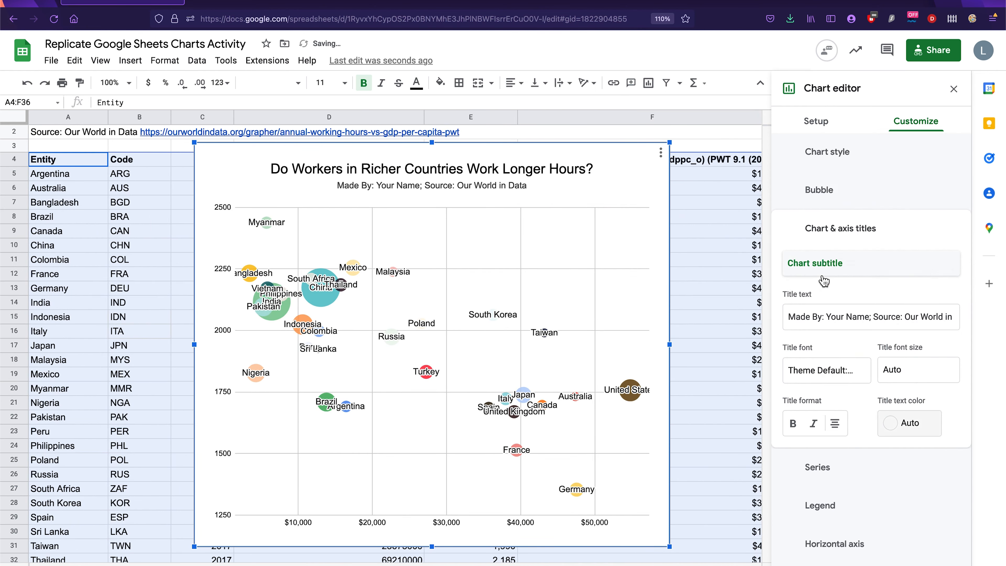
Try Roboto as the overall chart font, and settle on Tahoma.
left_click(865, 159)
left_click(918, 203)
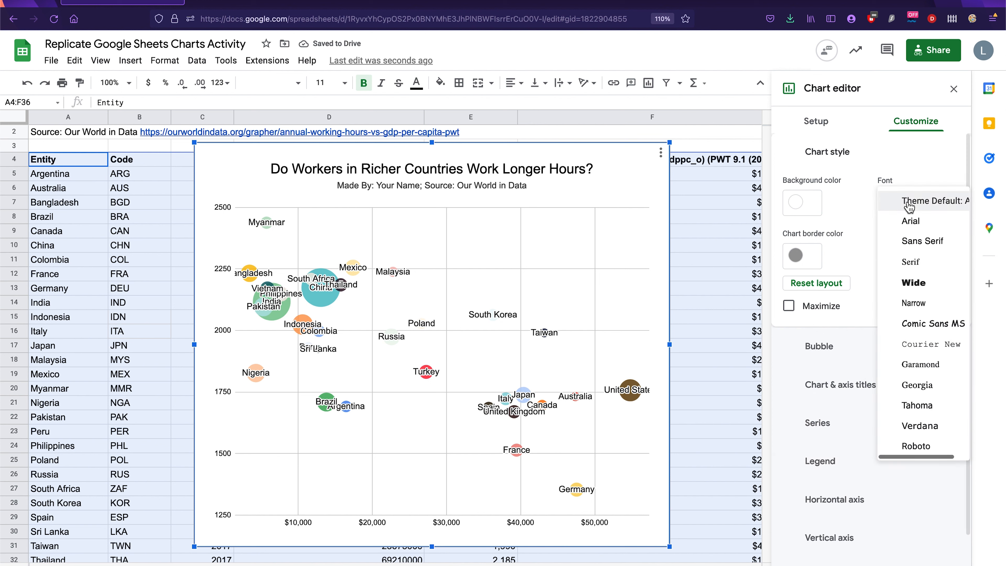
left_click(931, 450)
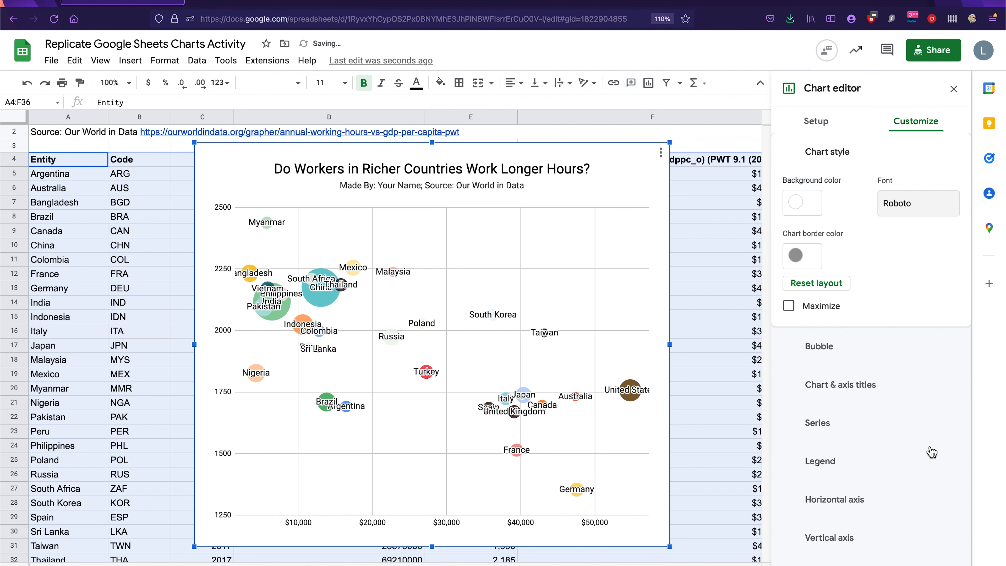
left_click(947, 197)
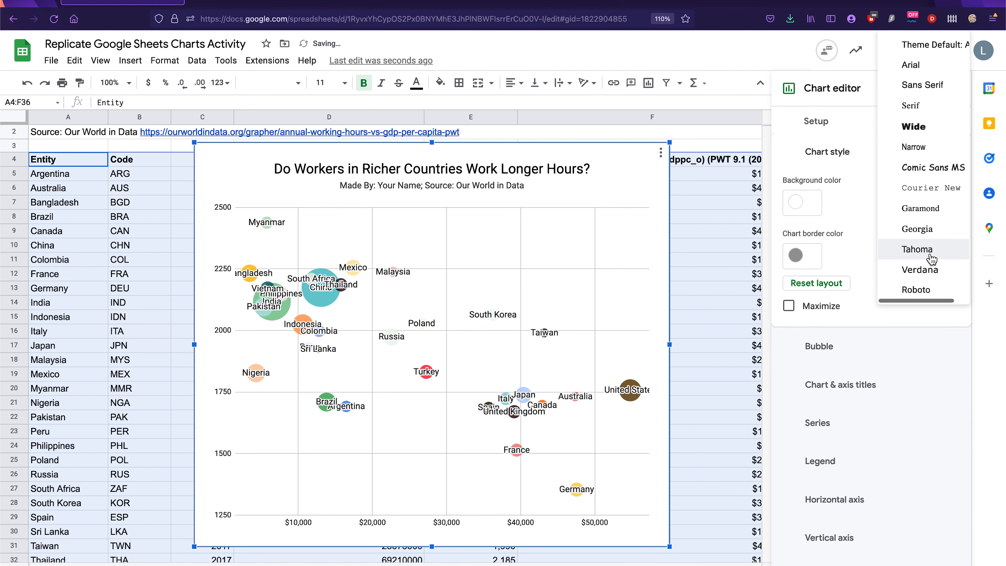
left_click(918, 249)
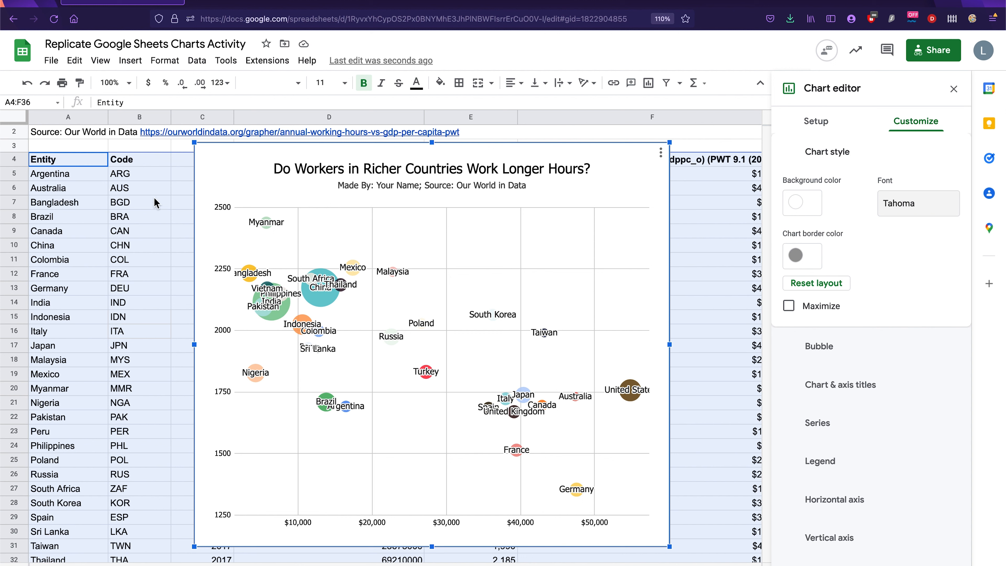
Set the label font size of both the vertical and horizontal axes to 14.
left_click(218, 214)
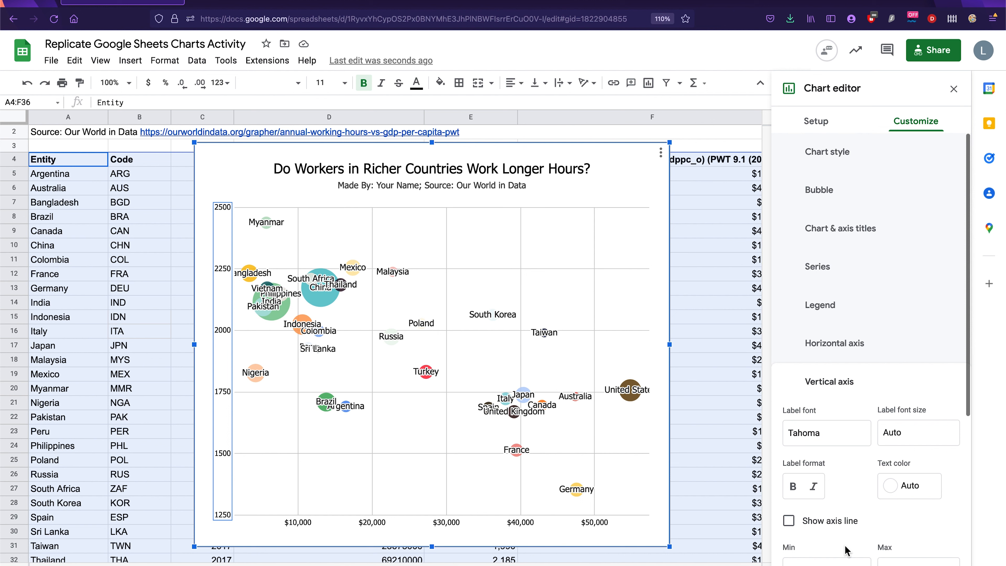
scroll(845, 551, "down", 3)
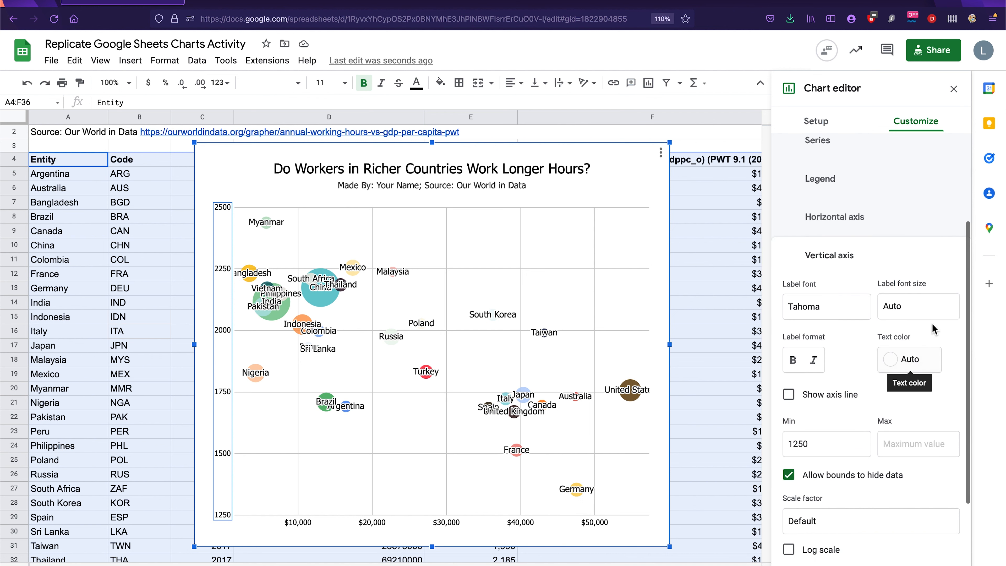
left_click(924, 308)
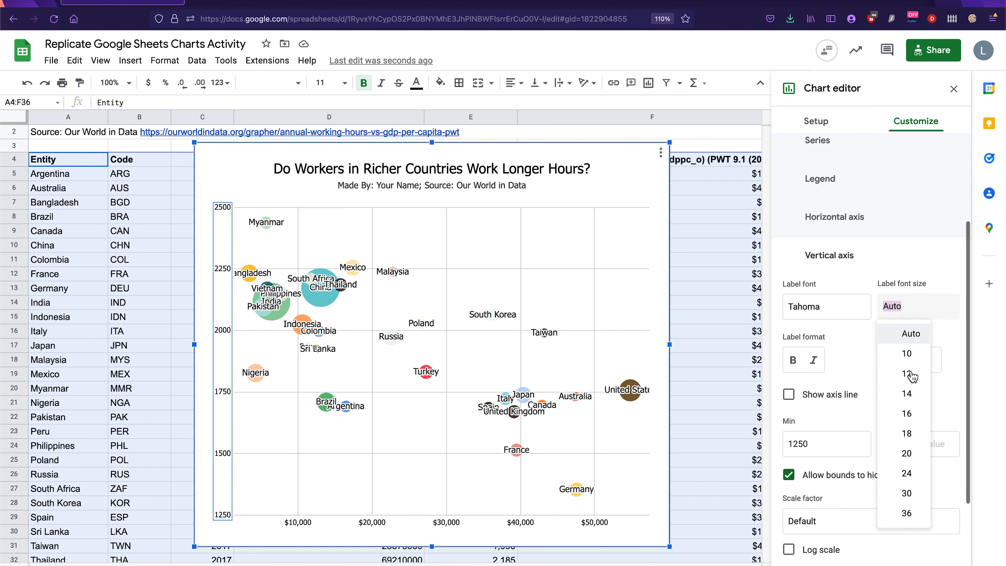
left_click(907, 393)
left_click(465, 527)
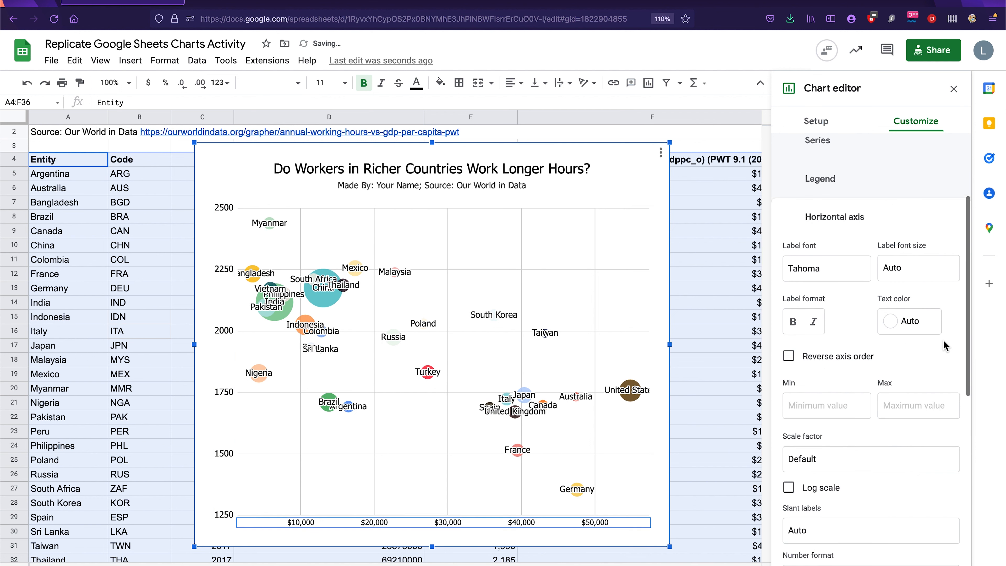
left_click(913, 268)
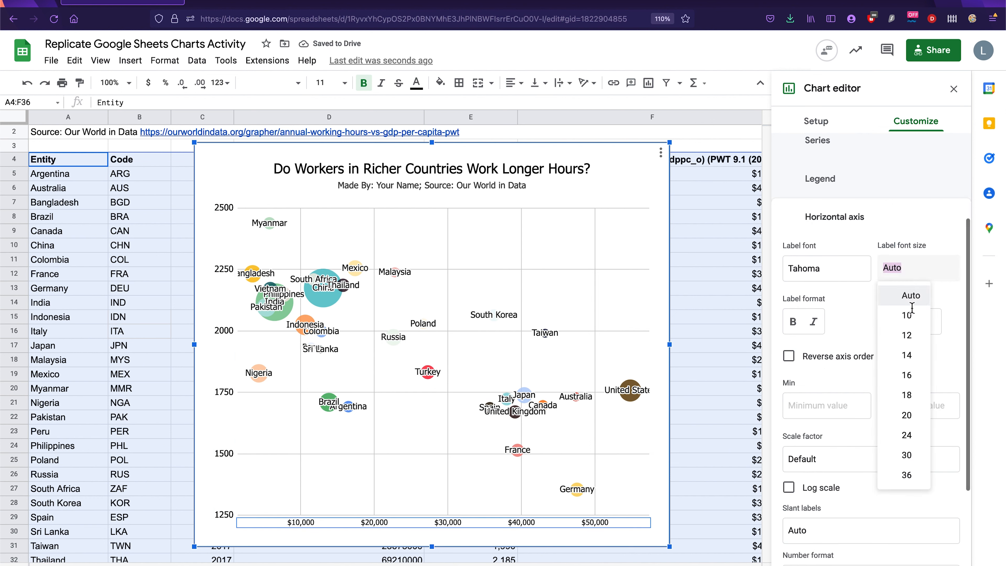
left_click(908, 356)
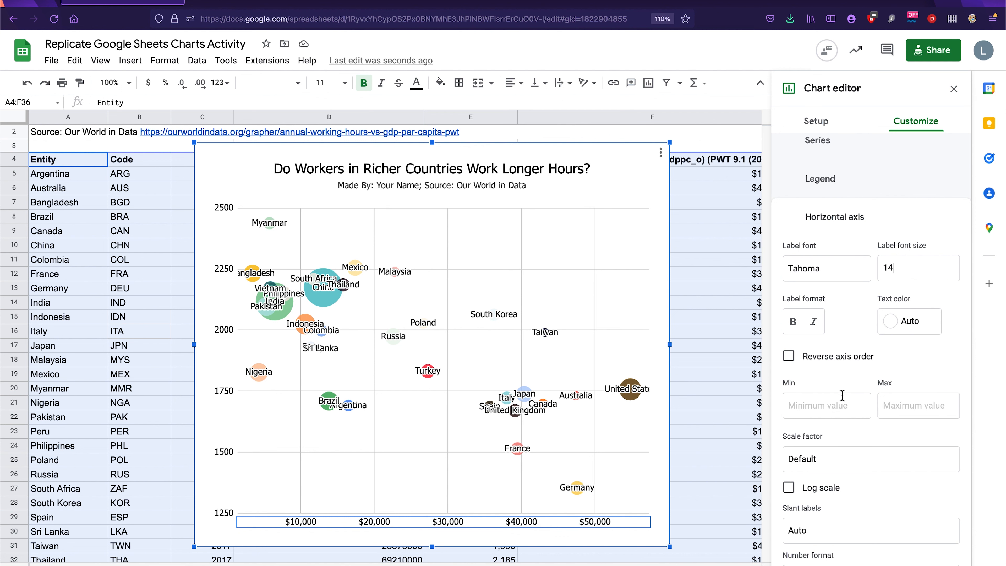
Enter "GDP per Capita (USD)" as the horizontal axis title.
scroll(843, 395, "up", 3)
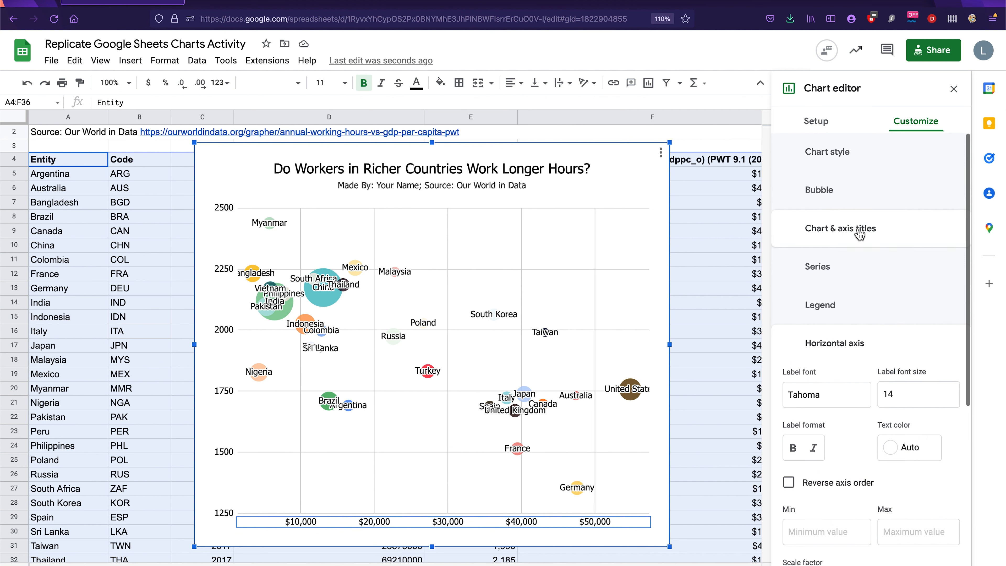
left_click(859, 234)
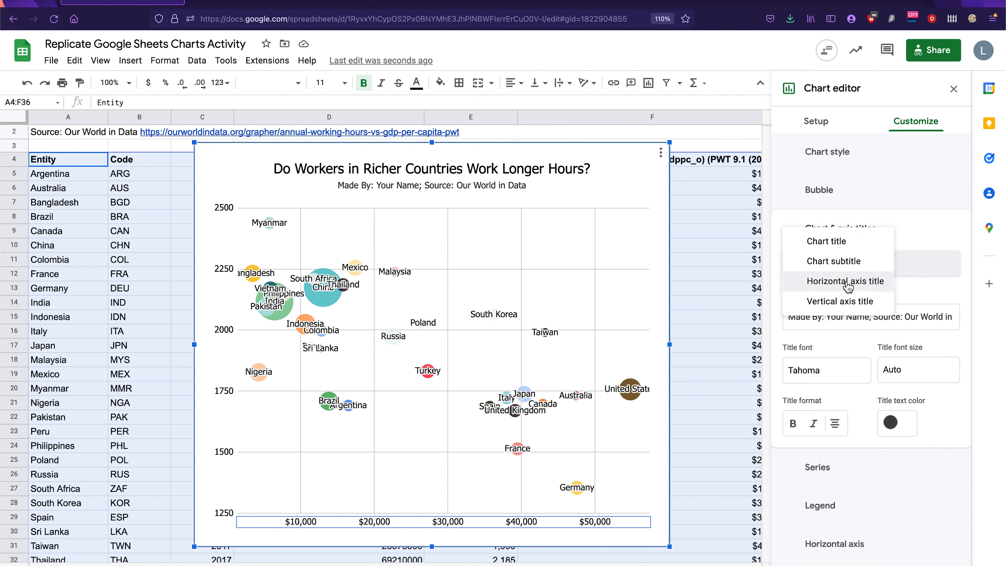
left_click(845, 281)
left_click(848, 319)
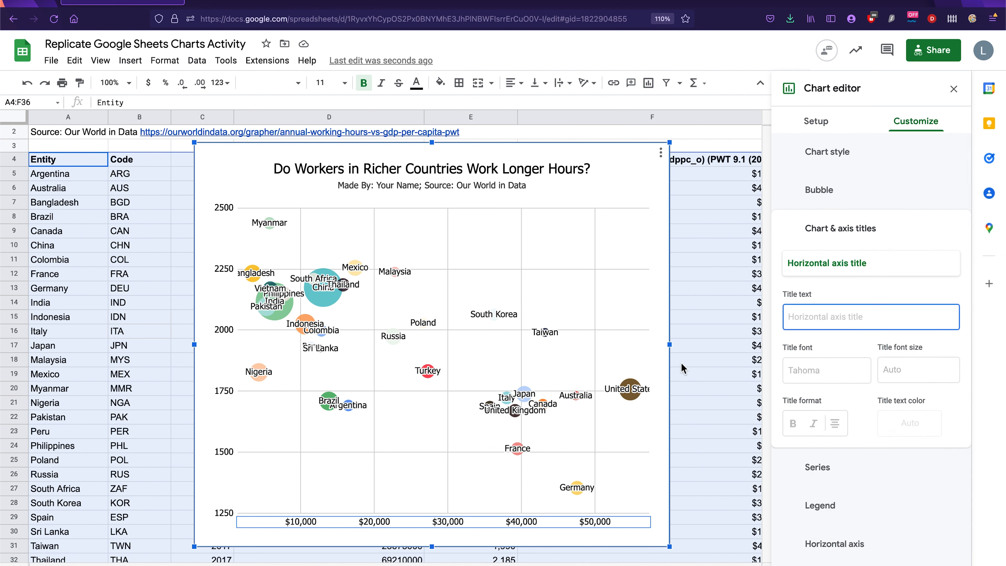
scroll(682, 368, "right", 10)
scroll(681, 368, "left", 10)
type("GDP per C")
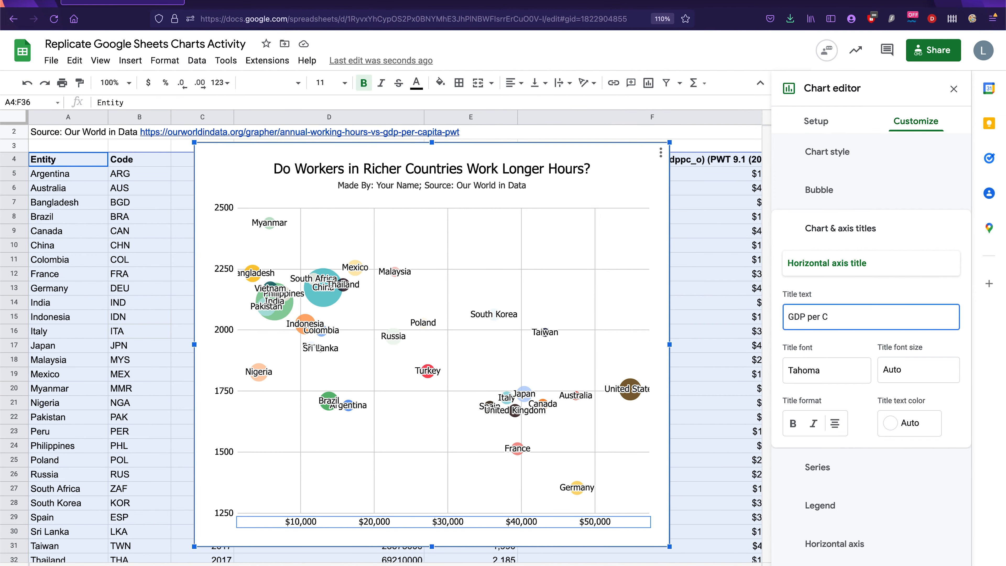
type("apita (USD")
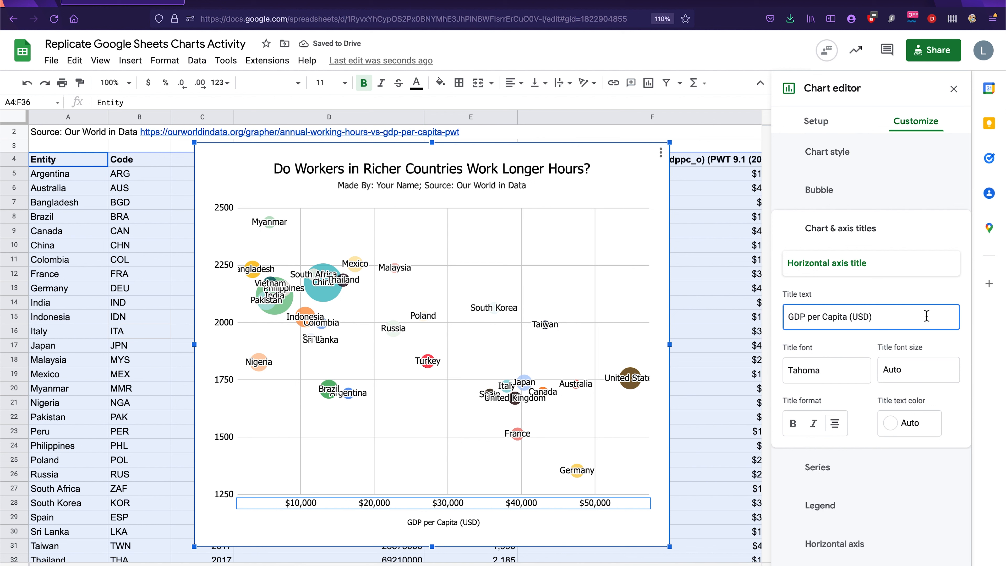
Italicize the horizontal axis title and set its font size to 14.
left_click(813, 423)
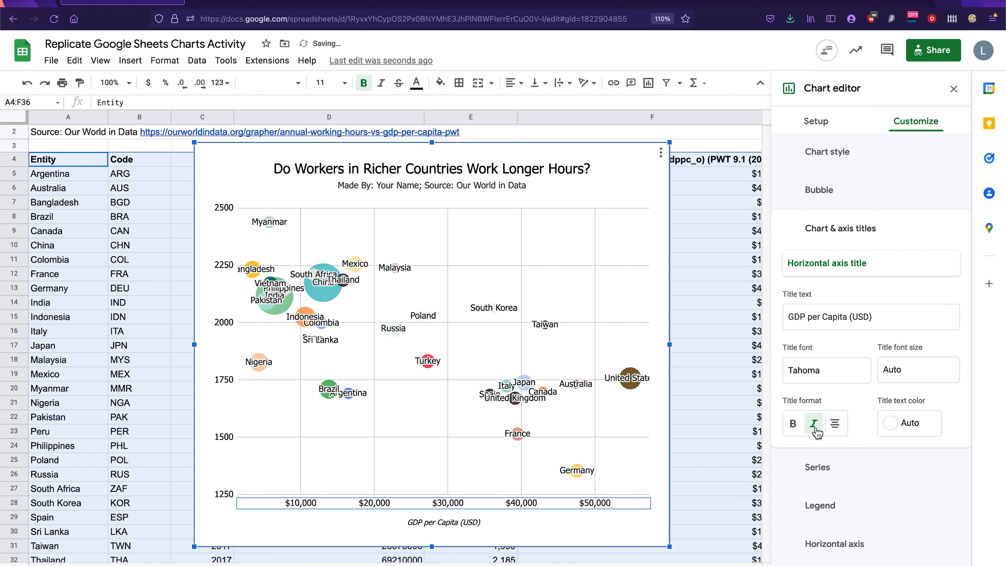
left_click(929, 371)
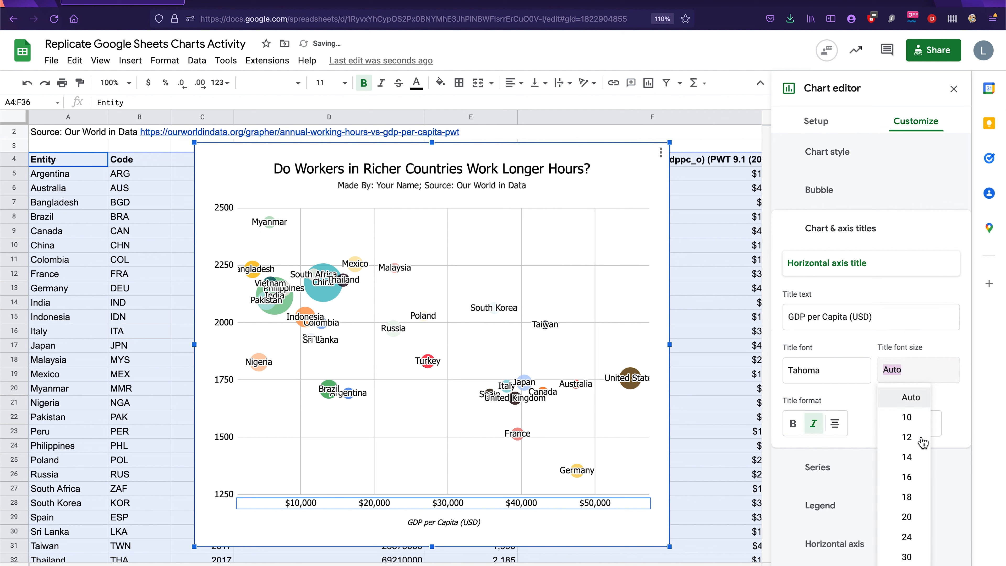
left_click(917, 461)
Move the horizontal axis title slightly down, closer to the chart's lower edge.
left_click(461, 526)
left_click_drag(462, 526, 461, 527)
double_click(453, 525)
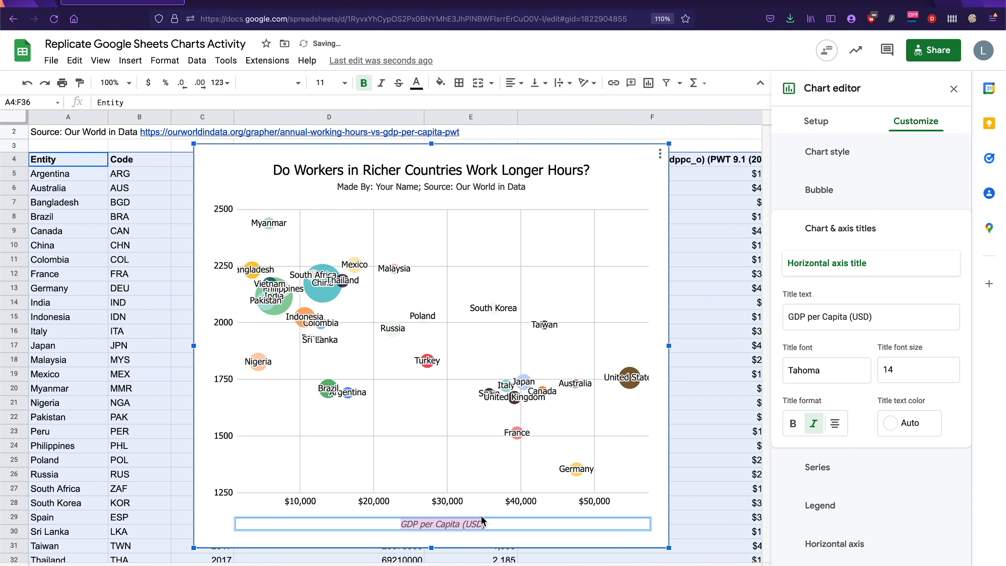
left_click(476, 529)
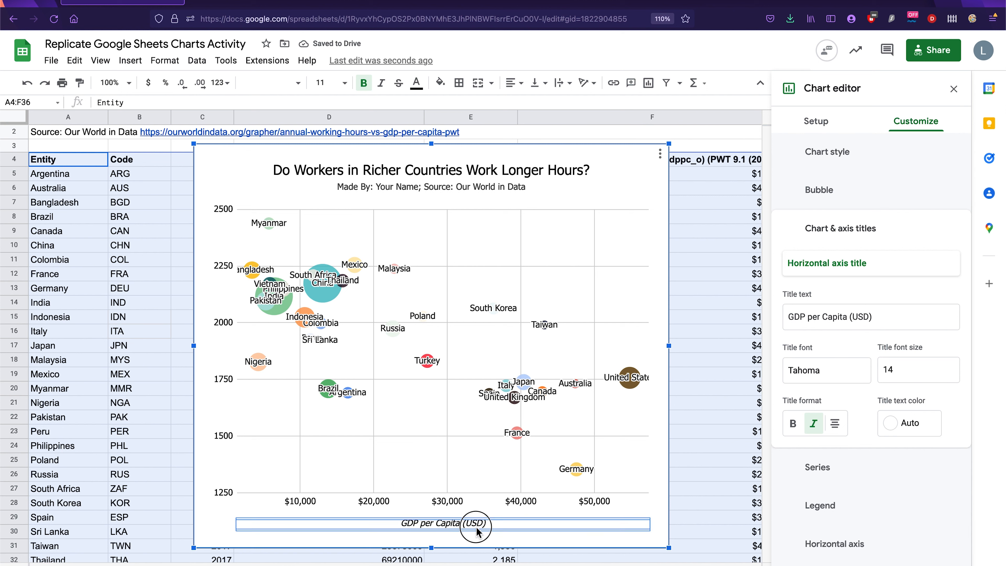
left_click_drag(476, 528, 476, 530)
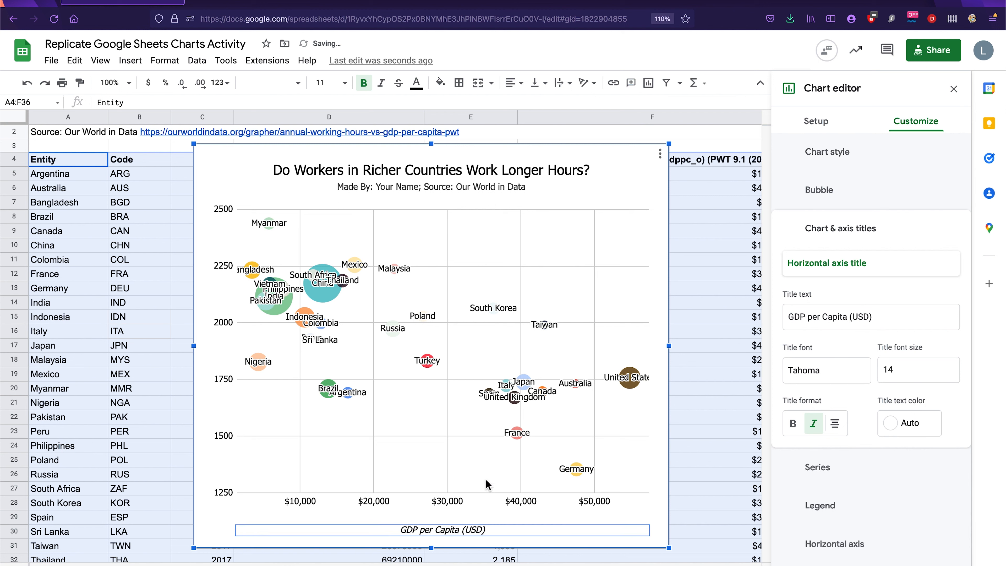
Stretch the plot area down toward the horizontal axis title, and compare the layout with the reference chart.
left_click(442, 497)
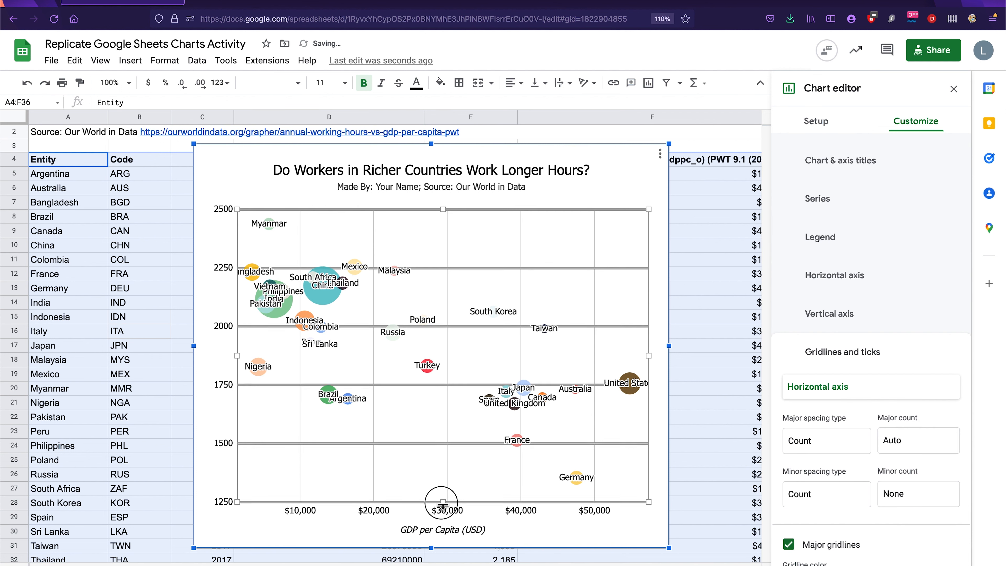
left_click(443, 502)
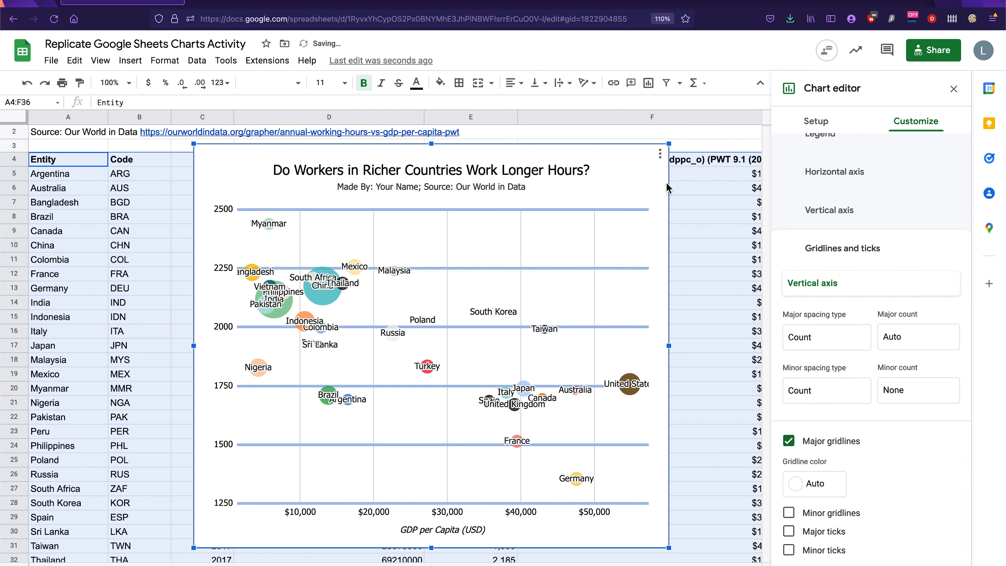
left_click(572, 541)
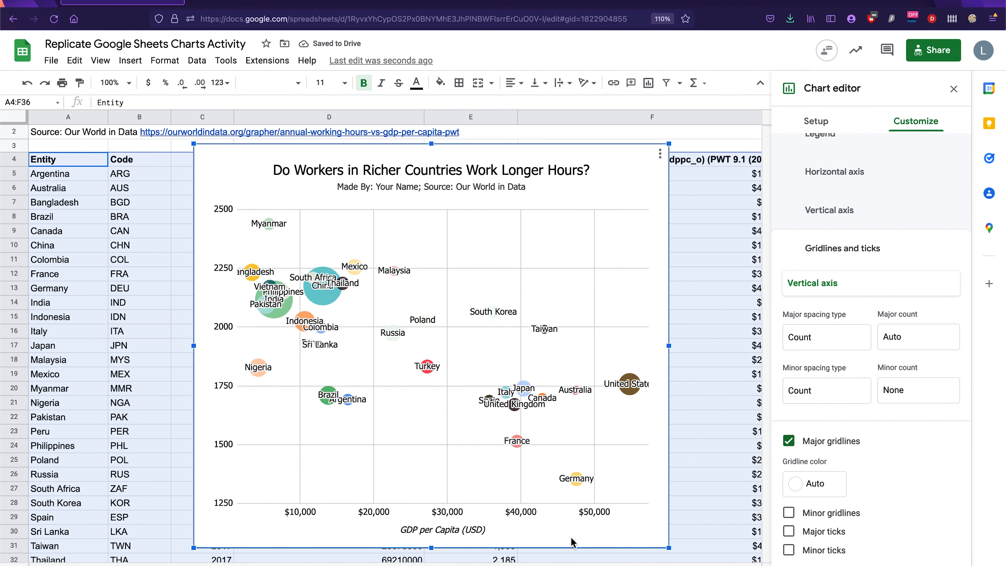
scroll(696, 412, "right", 5)
scroll(696, 412, "right", 5)
scroll(696, 406, "left", 8)
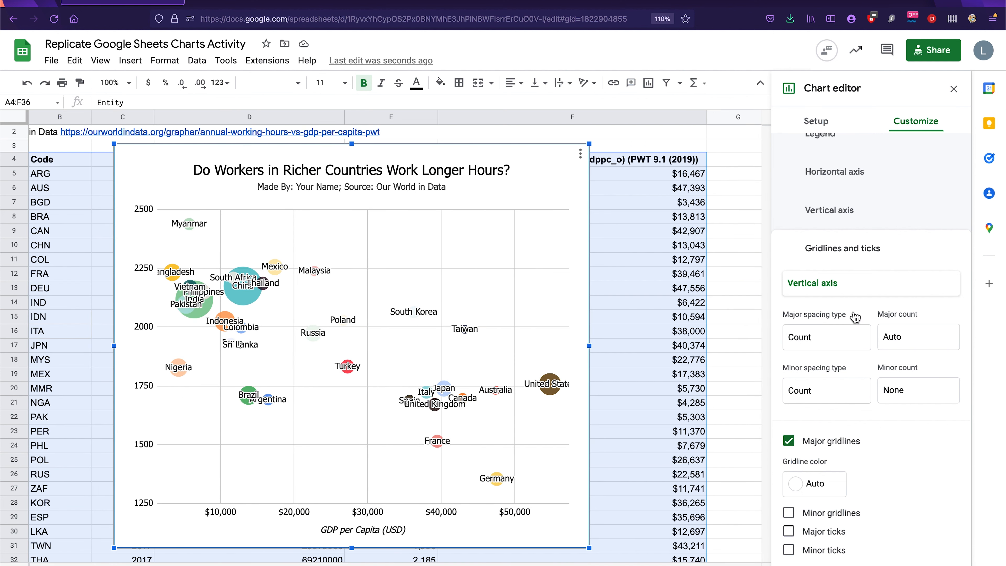
left_click(887, 290)
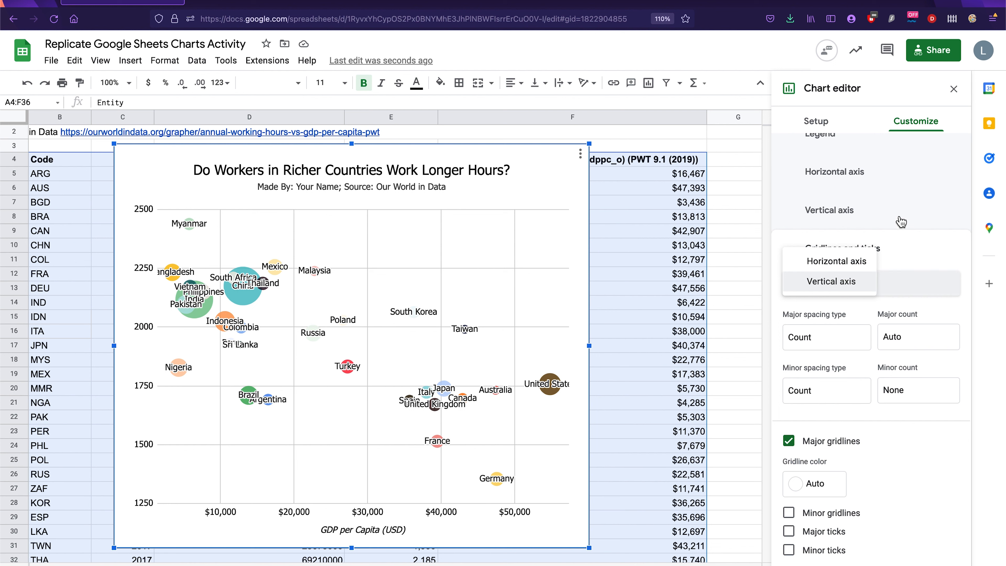
left_click(875, 282)
scroll(882, 249, "up", 2)
scroll(883, 249, "up", 3)
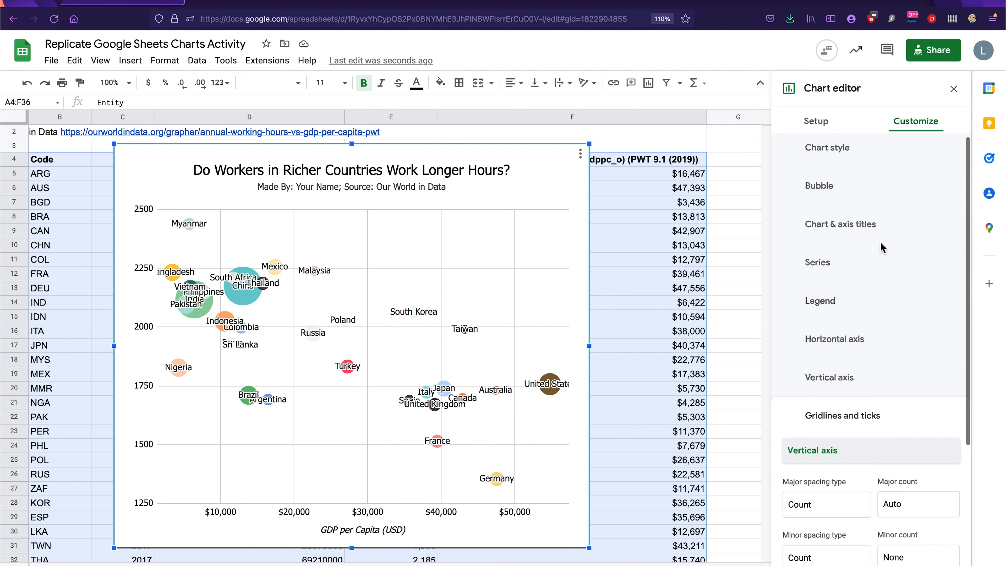
left_click(871, 232)
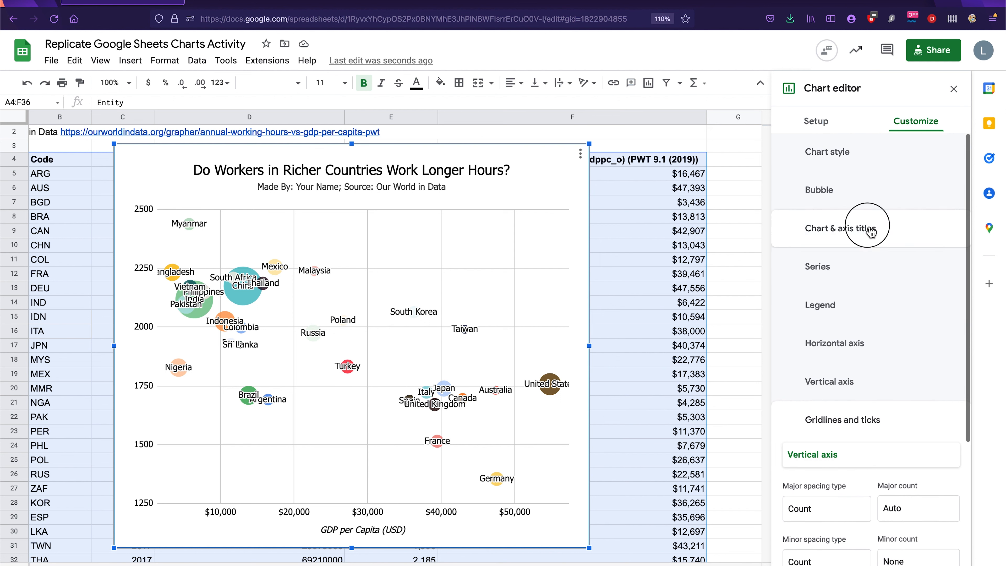
left_click(858, 274)
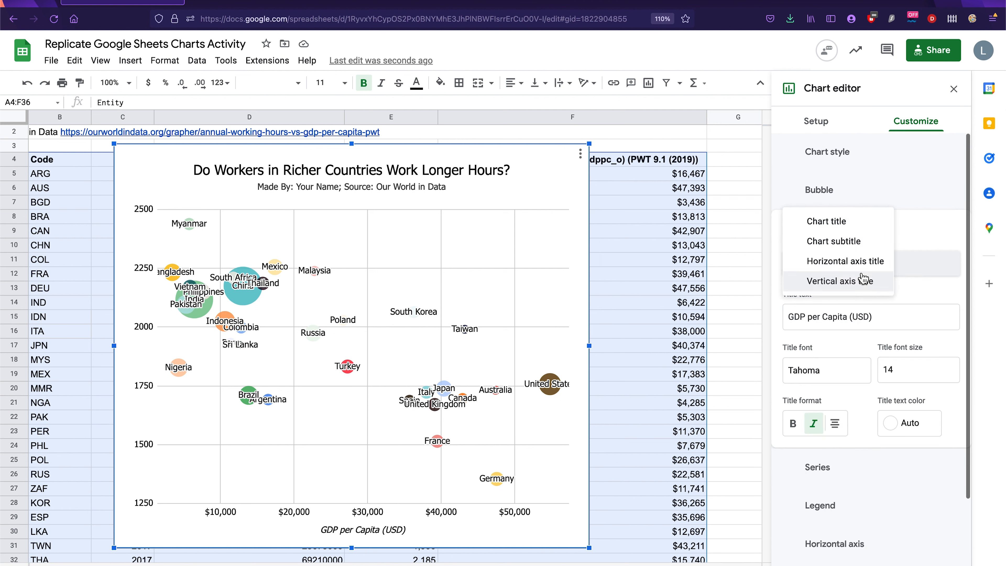
left_click(849, 280)
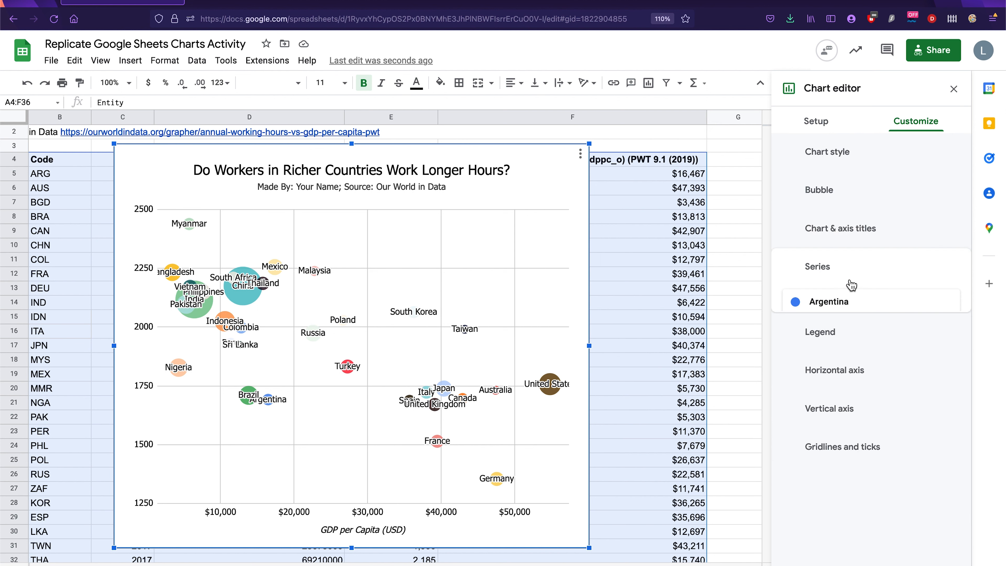
Enter "Annual working hours per worker" as the vertical axis title, matching the wording on the reference chart.
left_click(835, 234)
left_click(847, 263)
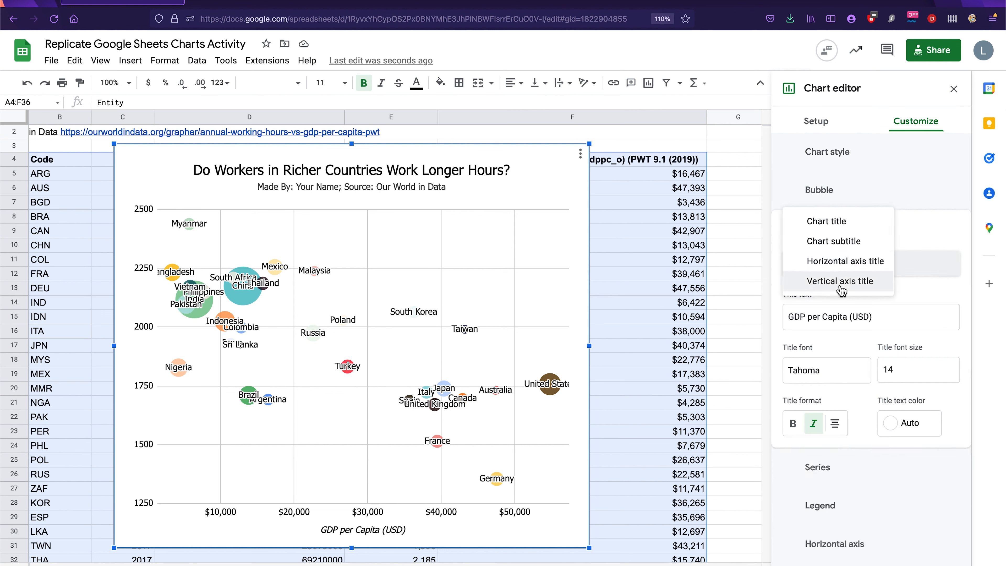
left_click(839, 280)
scroll(628, 352, "right", 10)
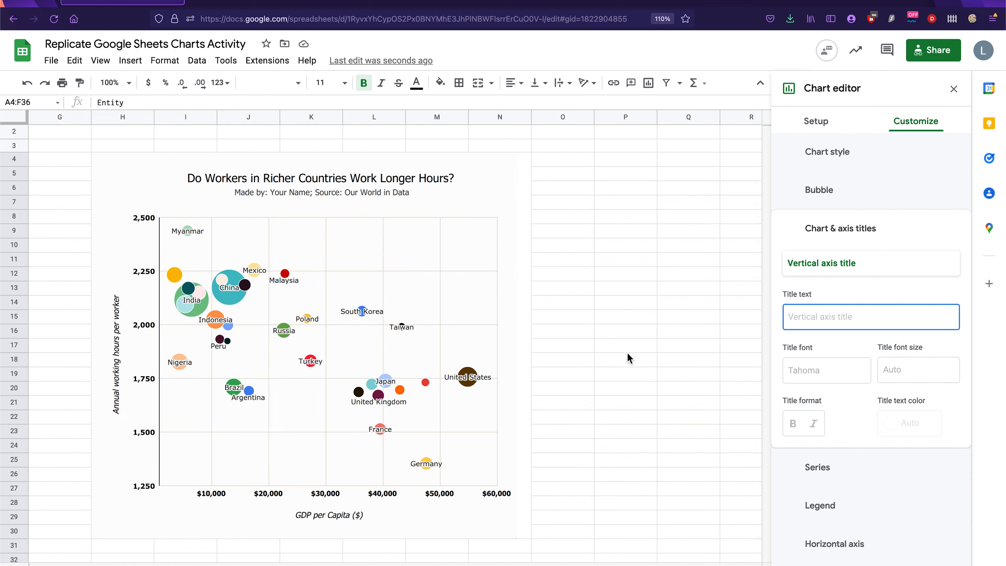
scroll(627, 352, "left", 10)
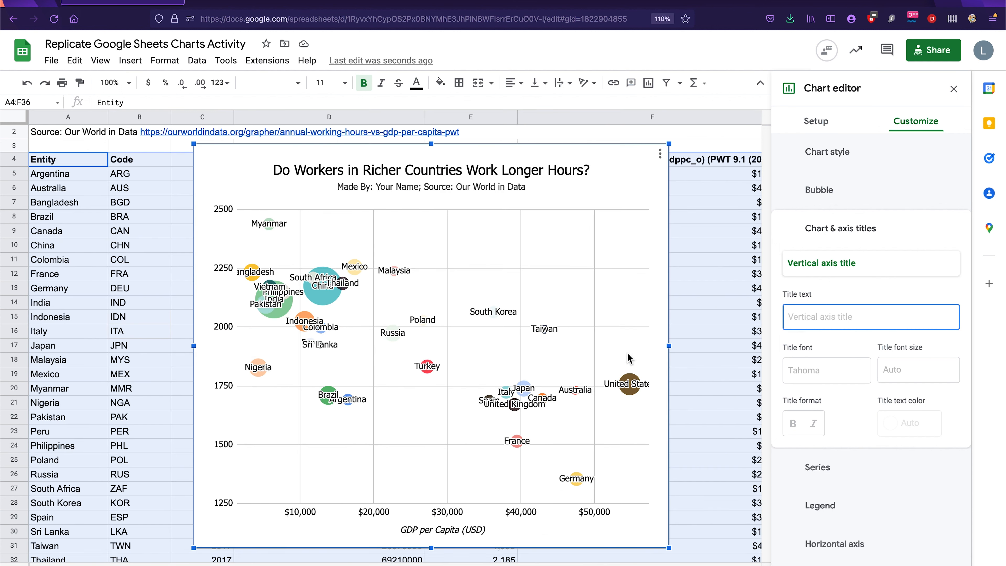
type("Annual working hours per worker")
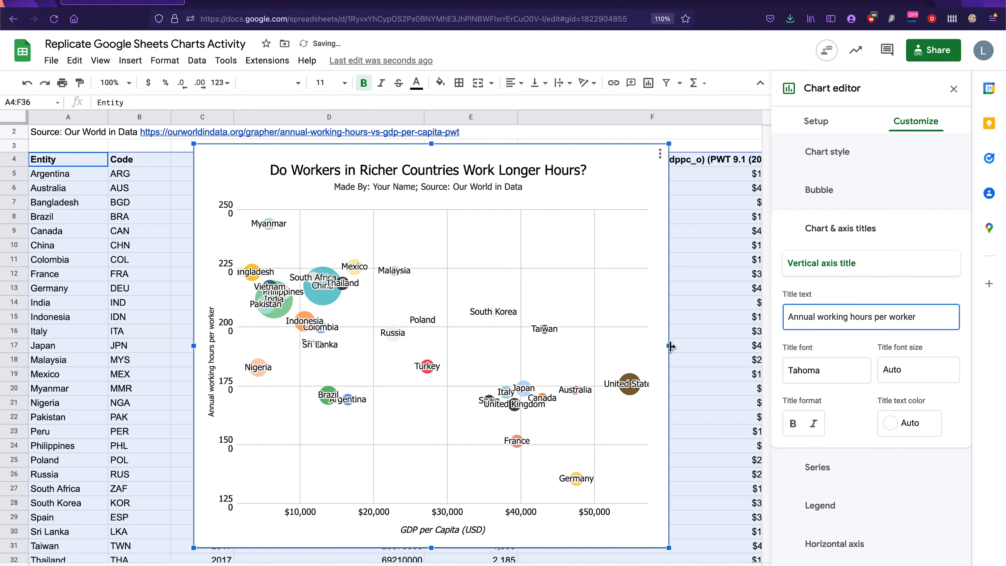
Shift the chart slightly right over the data and change the vertical axis title to "Average annual working hours per worker".
scroll(670, 346, "right", 5)
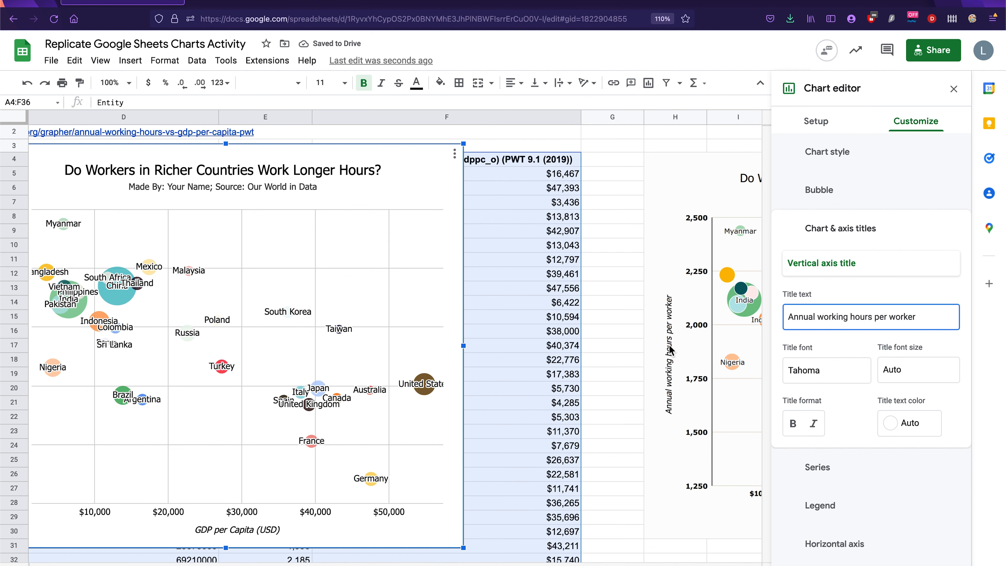
scroll(670, 348, "left", 3)
scroll(670, 347, "left", 2)
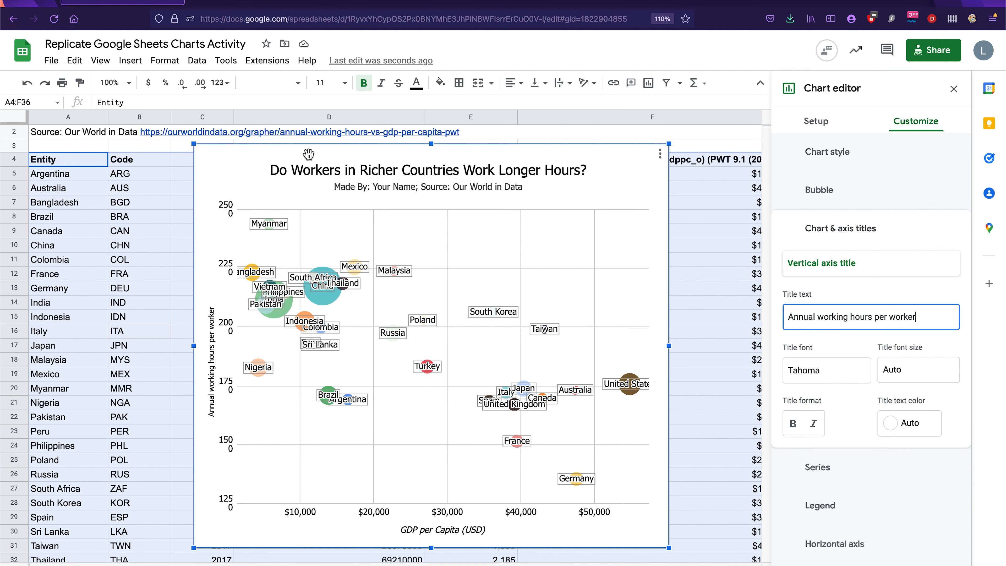
left_click(312, 209)
left_click_drag(313, 210, 331, 154)
left_click(793, 317)
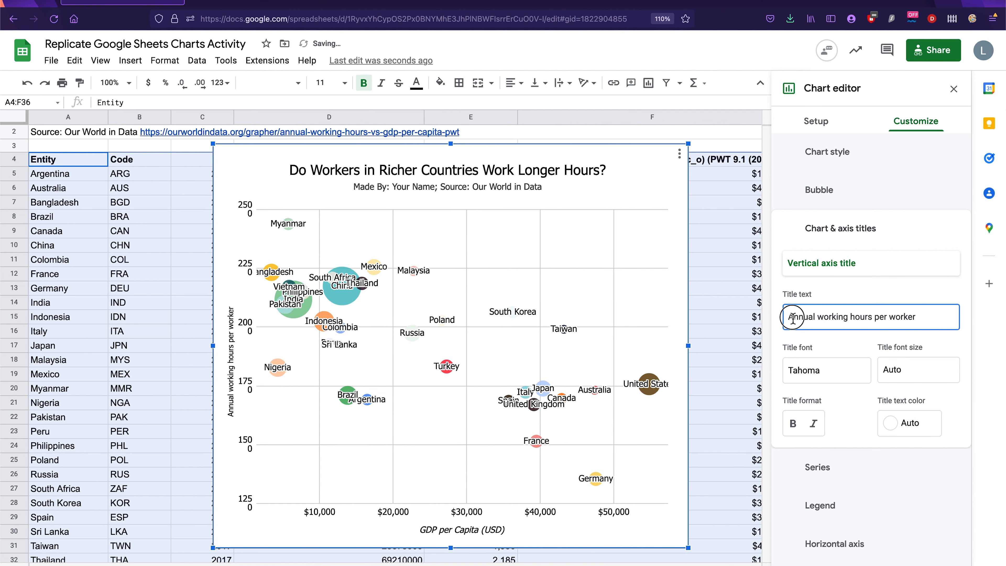
type("verage a")
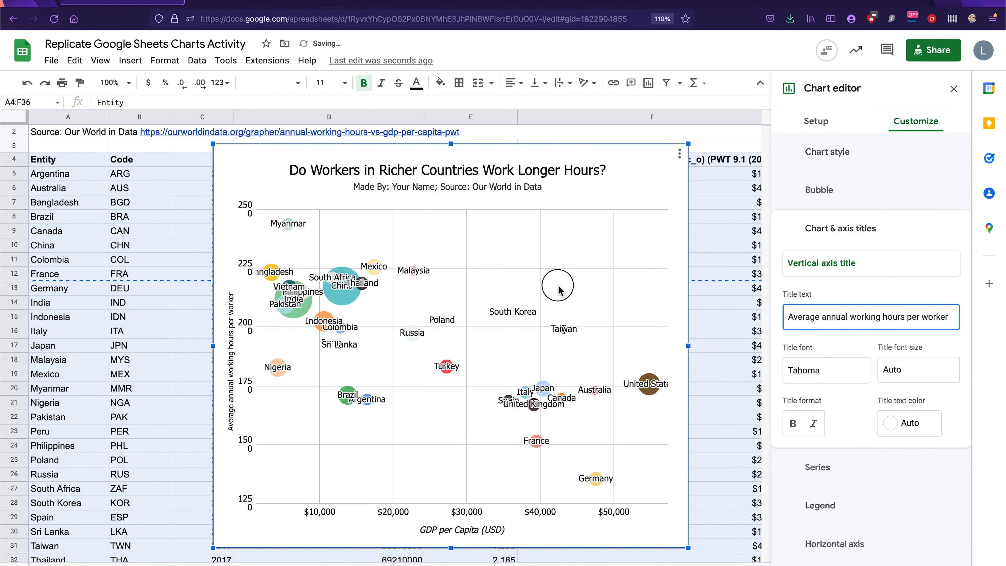
Move the chart down clear of the data's header row and select header cell E4 to read its full text.
key("Escape")
left_click_drag(555, 154, 555, 170)
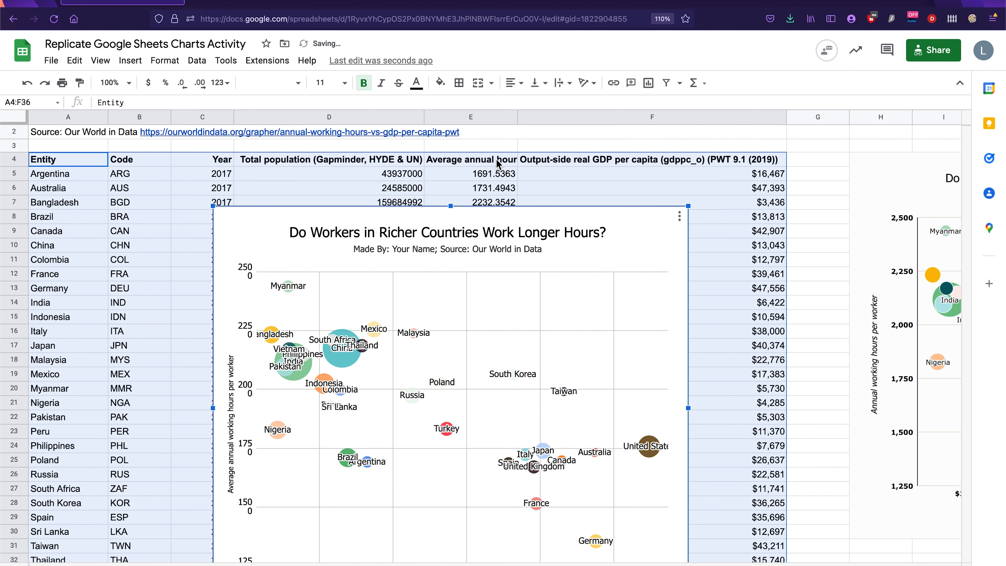
left_click(510, 160)
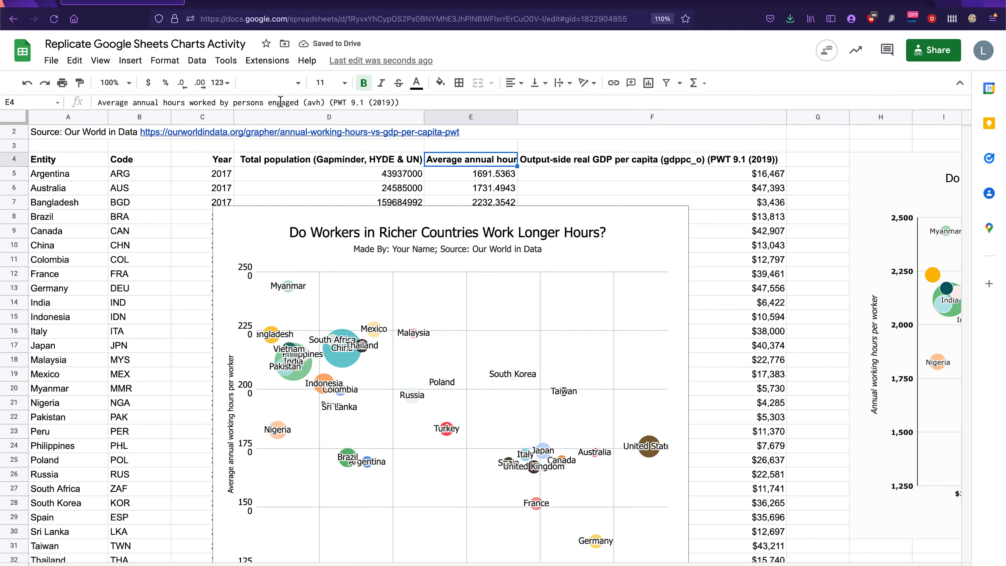
Move the bubble chart over the data table up and slightly right so its full plot and axis title fit on screen.
left_click(654, 250)
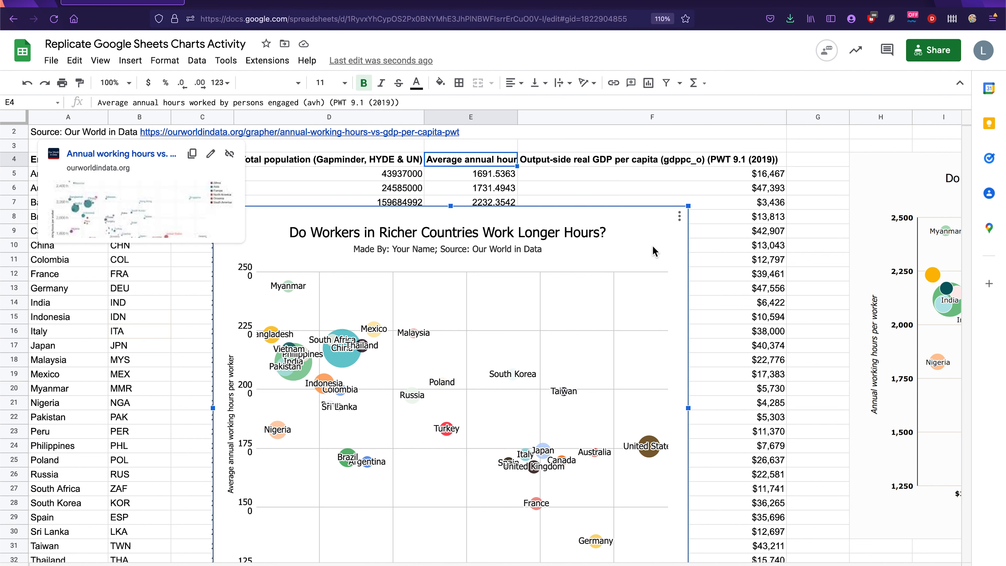
left_click_drag(653, 251, 710, 163)
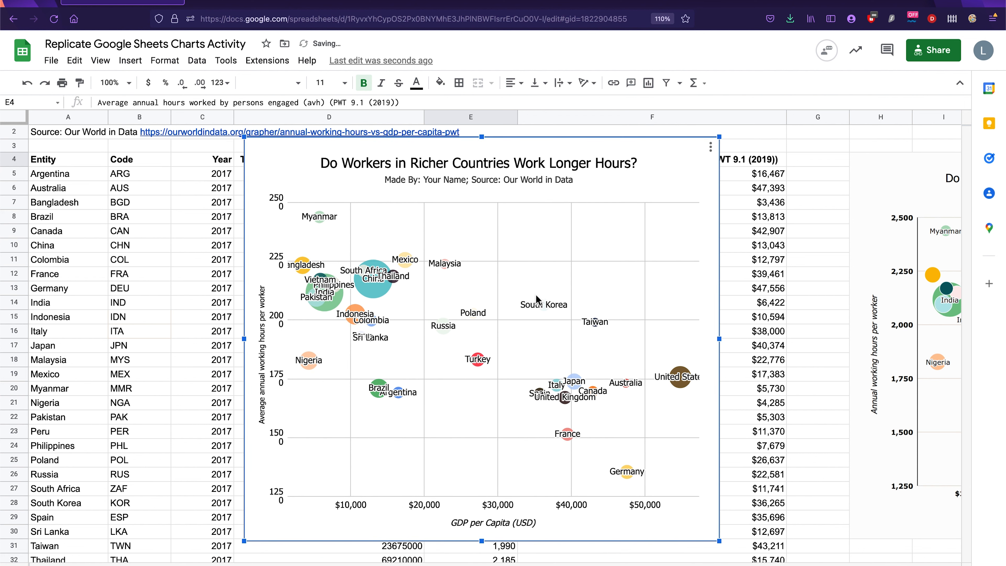
left_click(297, 255)
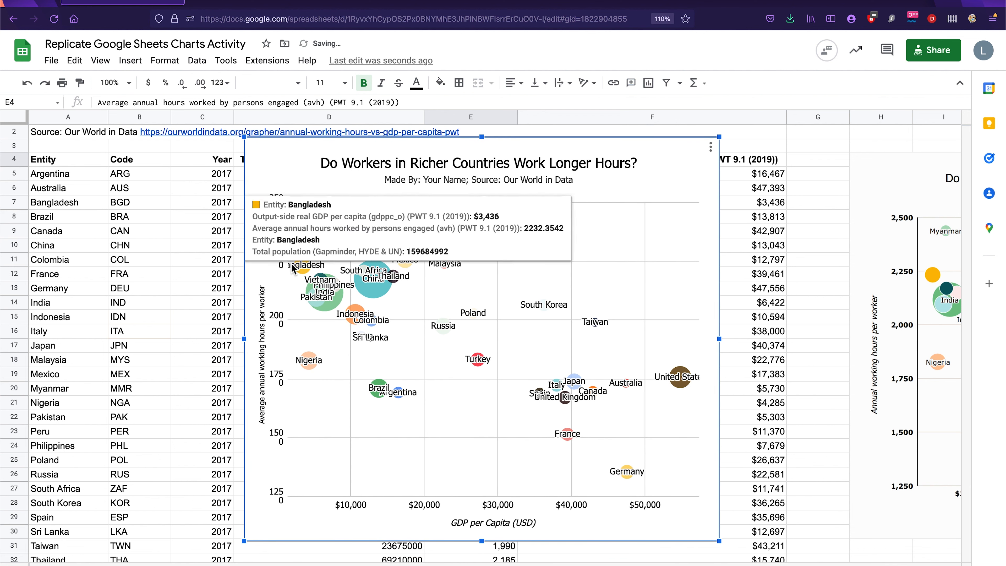
left_click(671, 185)
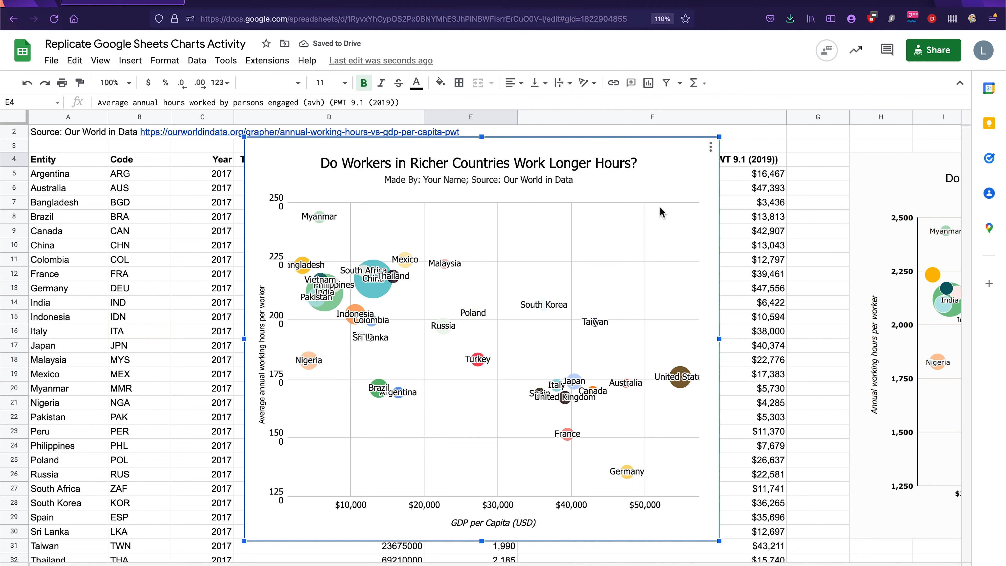
Open the bubble chart for editing and narrow its plot area slightly from the left edge so the vertical axis labels fit on one line.
left_click(711, 151)
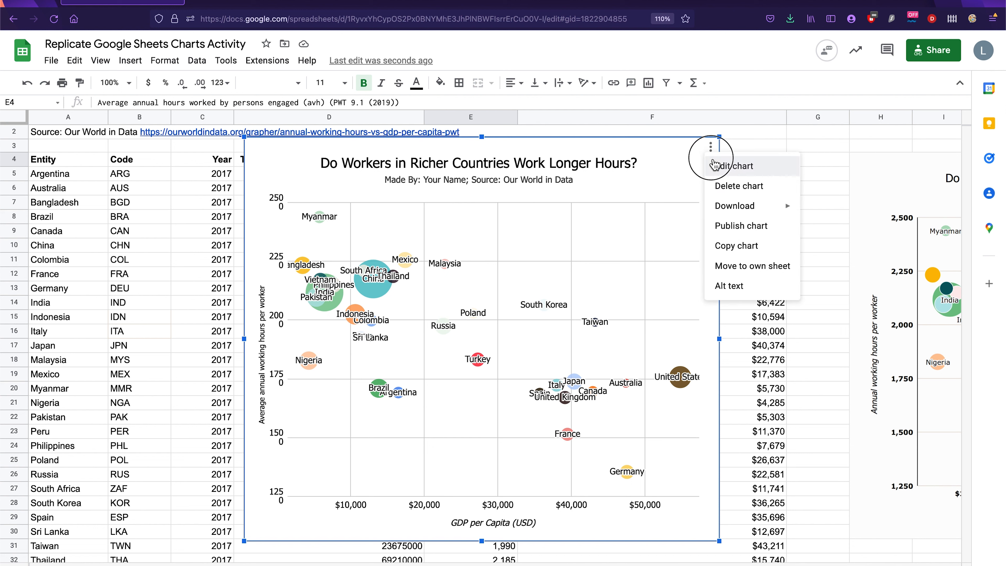
left_click(713, 163)
left_click(679, 208)
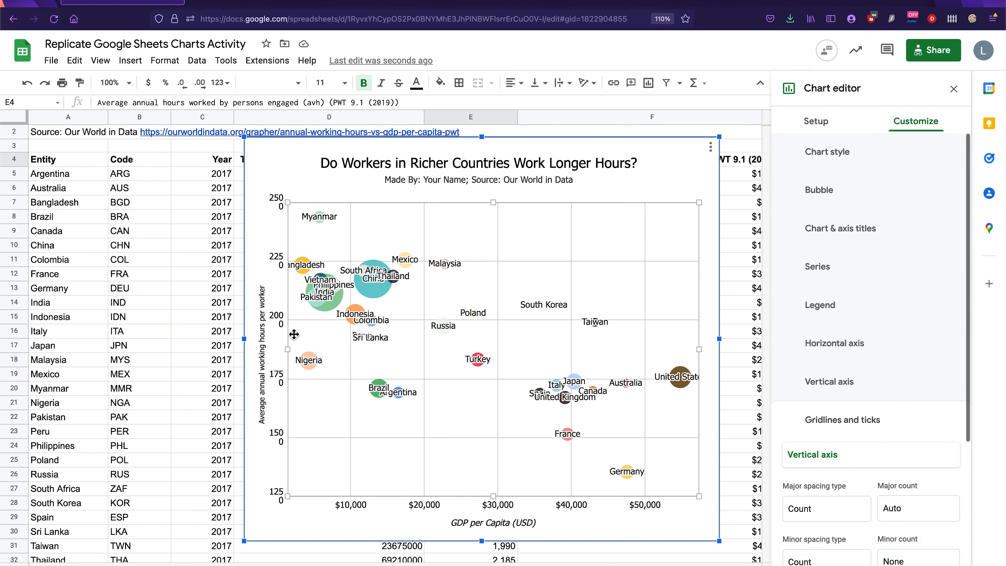
left_click_drag(288, 349, 299, 349)
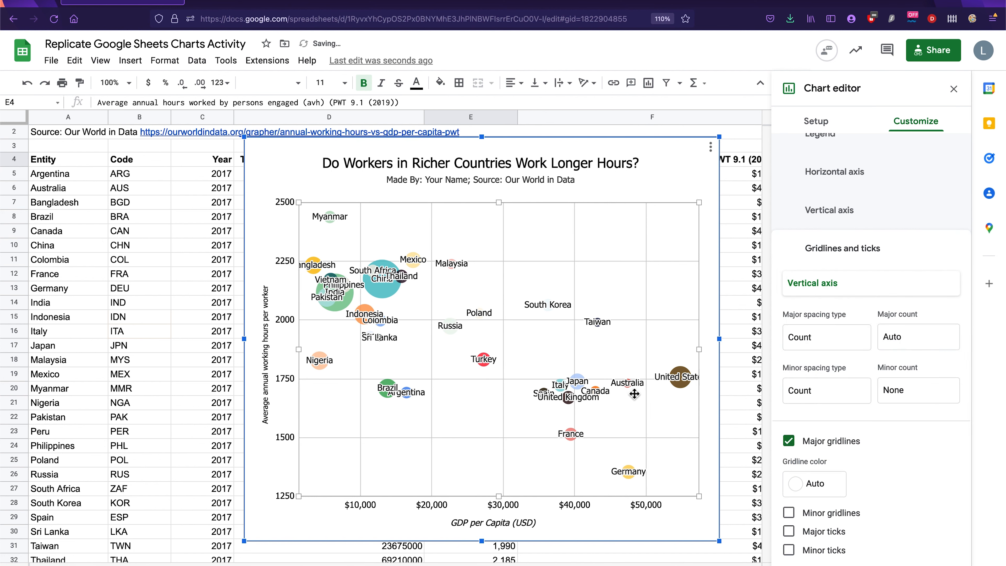
Make the vertical axis labels bold and set their font size to 13.
left_click(285, 211)
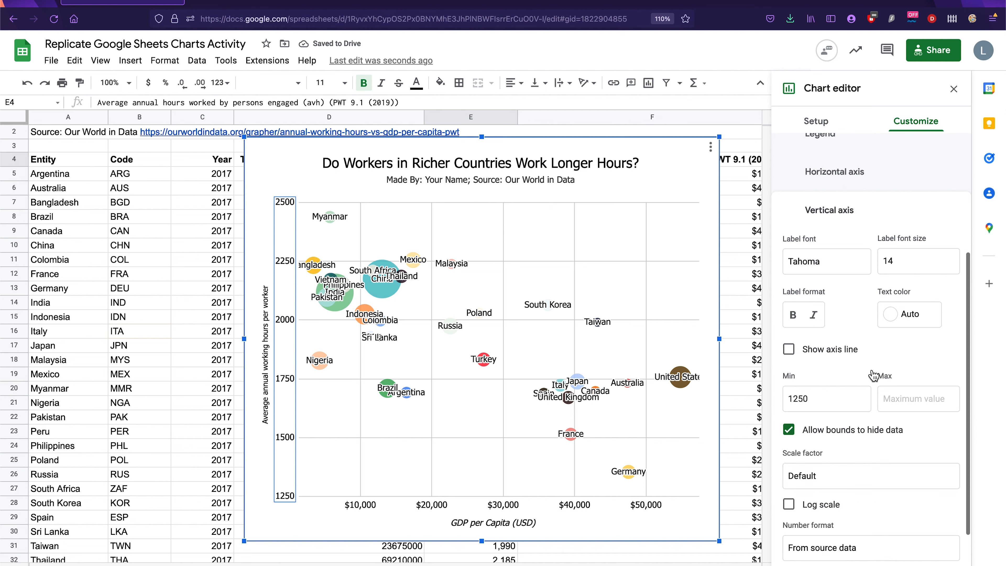
left_click(792, 315)
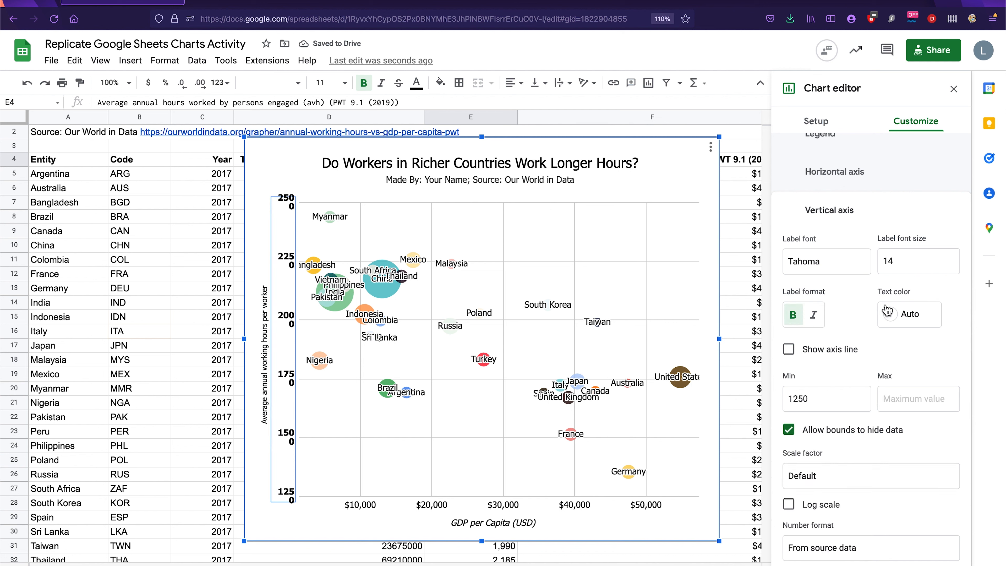
left_click(902, 261)
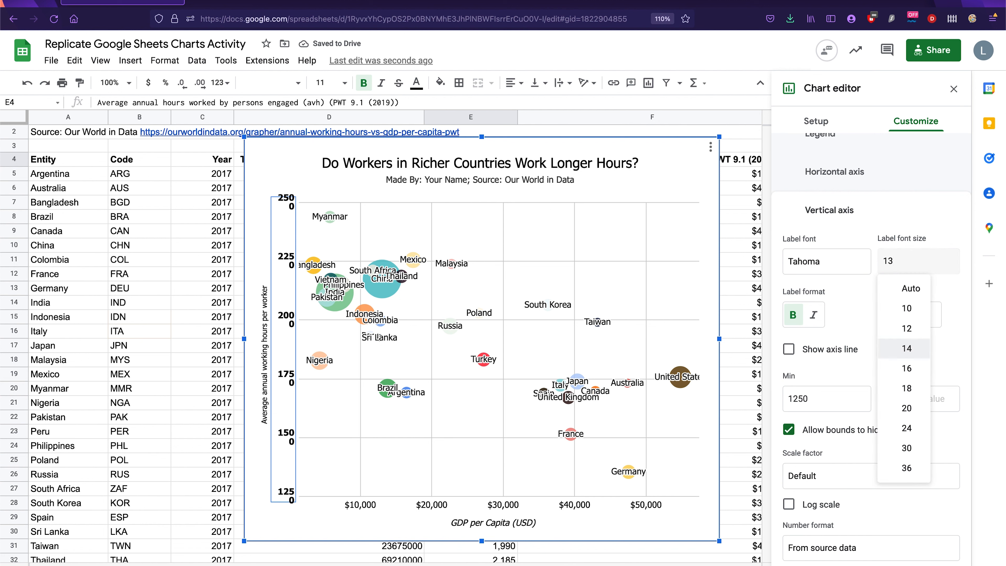
key("Return")
Make the horizontal axis labels bold and set their font size to 13.
left_click(833, 171)
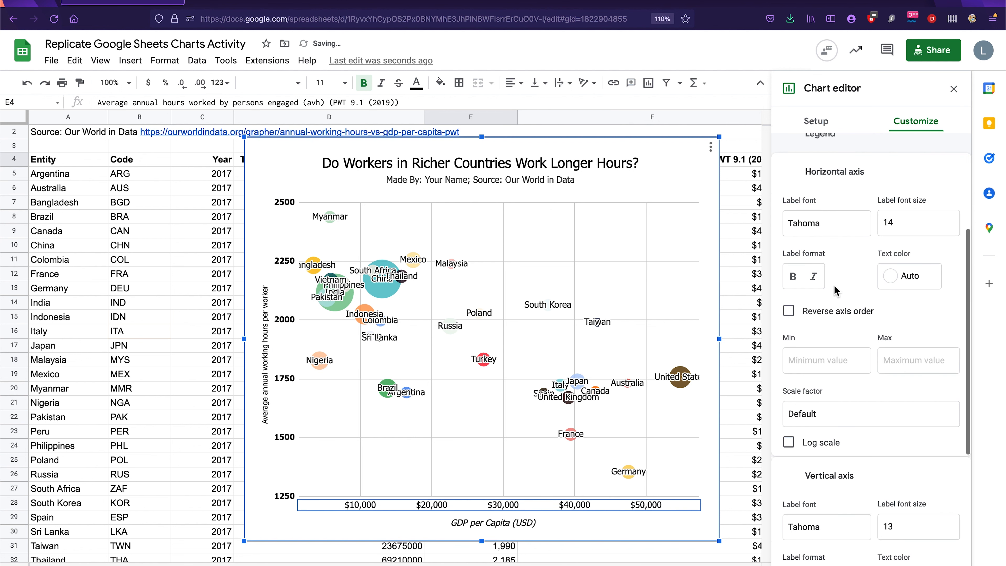
left_click(792, 276)
left_click(912, 223)
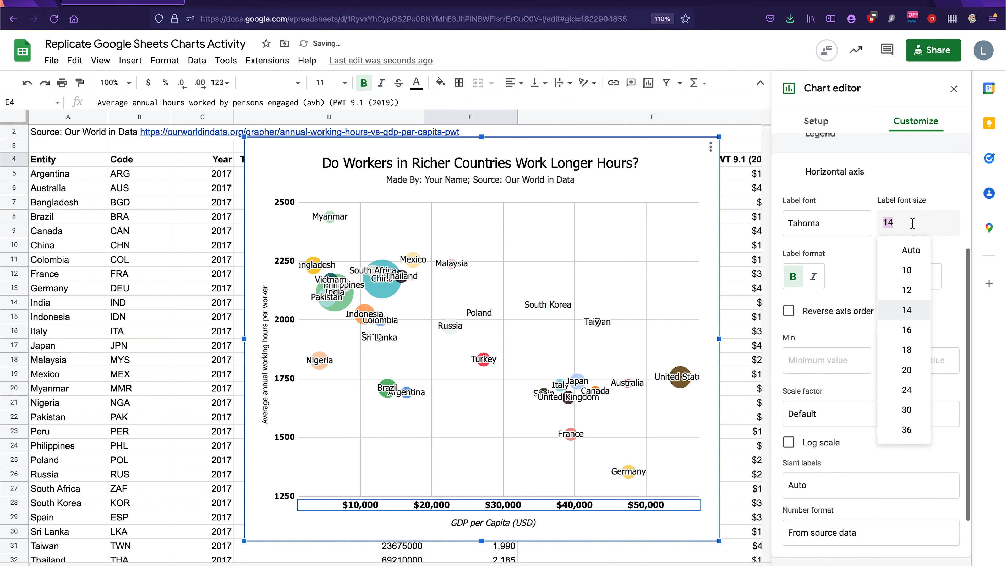
type("13")
key("Return")
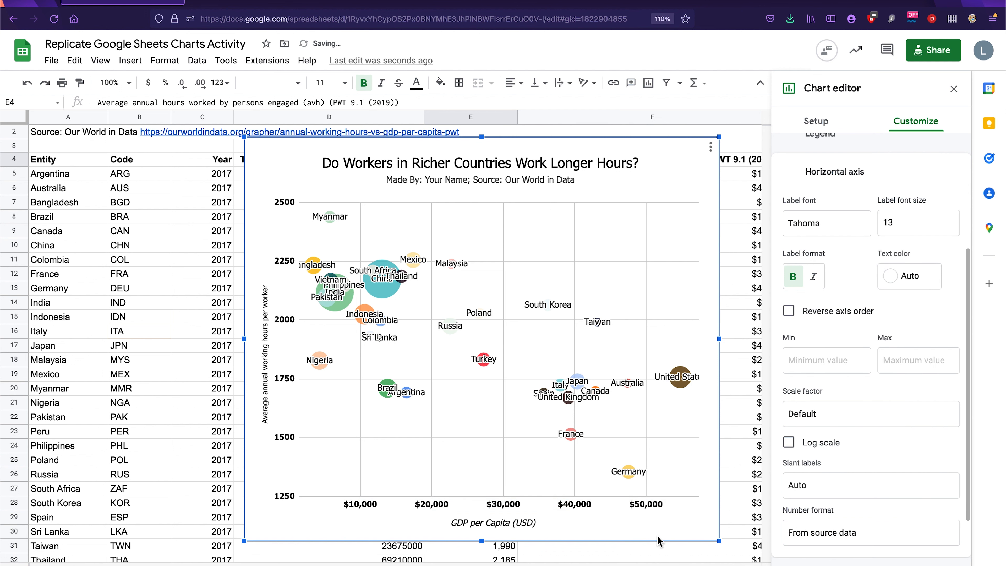
Compare the chart with the reference chart, and copy the gridline color code #e4dcd1 from cell B43 of the color palette.
scroll(657, 541, "right", 10)
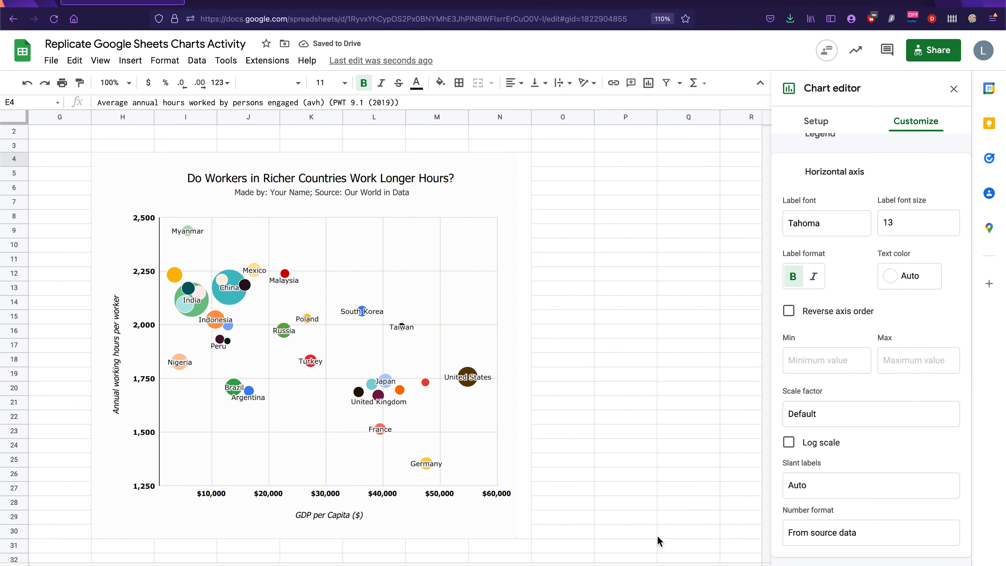
scroll(657, 536, "left", 8)
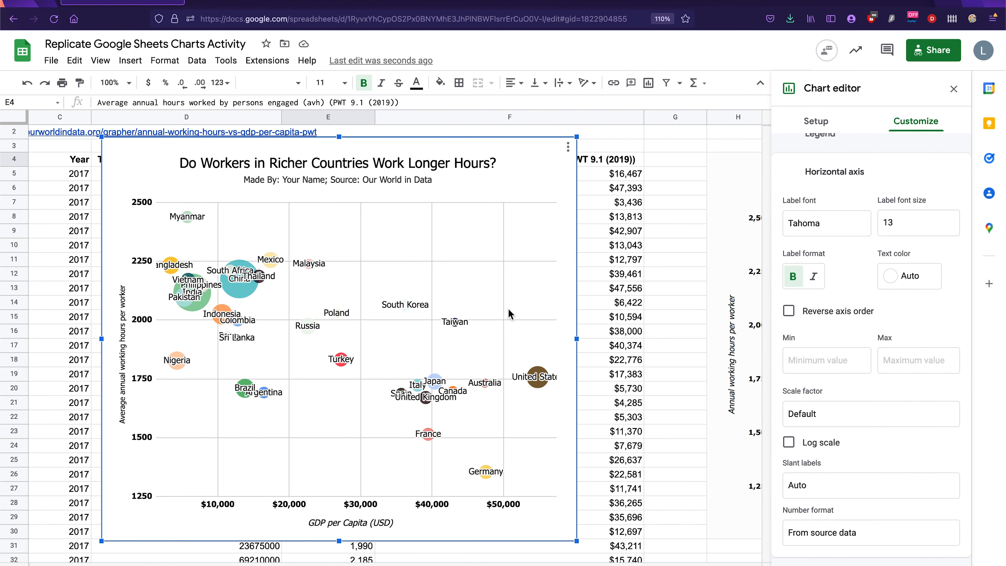
left_click(548, 320)
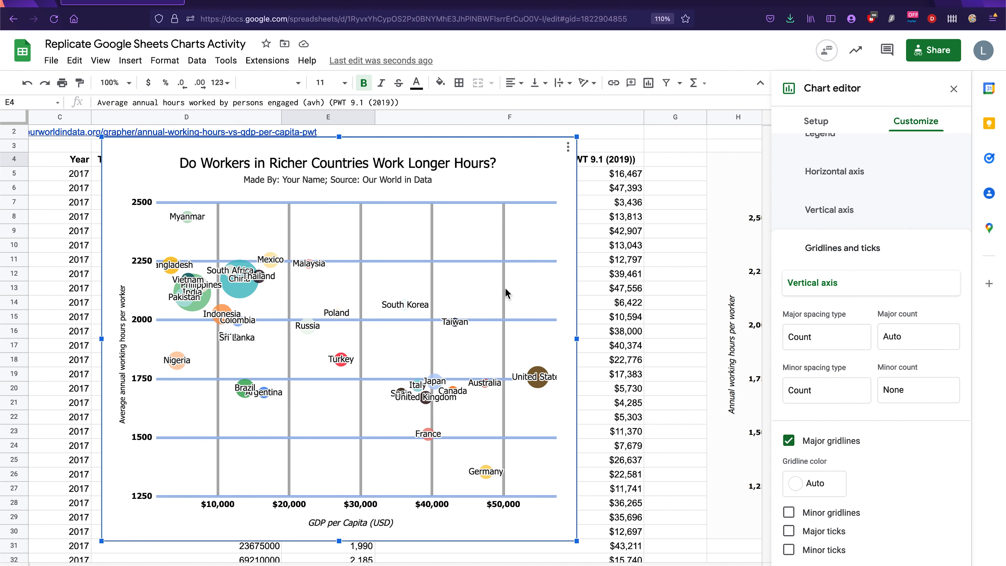
scroll(317, 377, "left", 2)
scroll(316, 373, "down", 5)
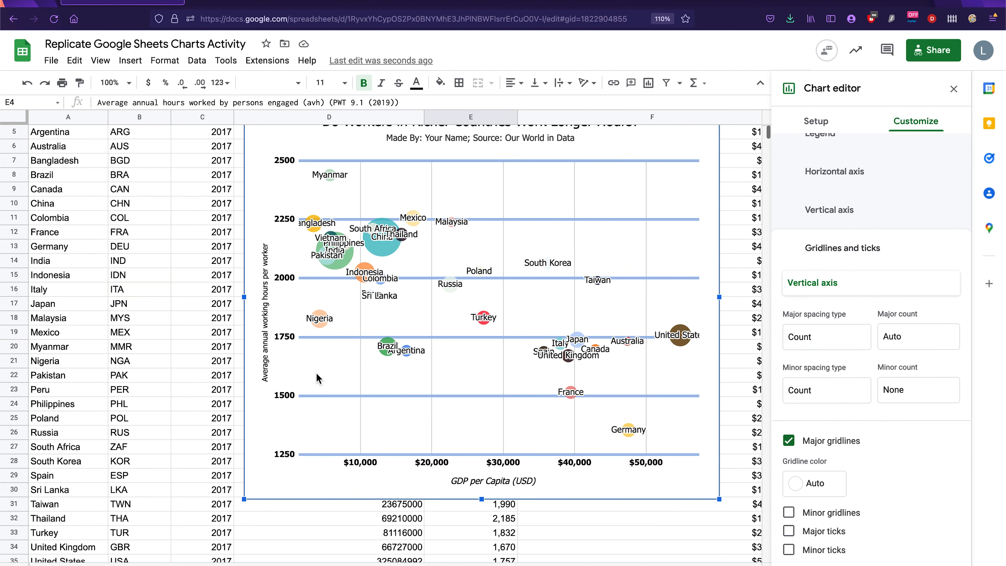
left_click(133, 541)
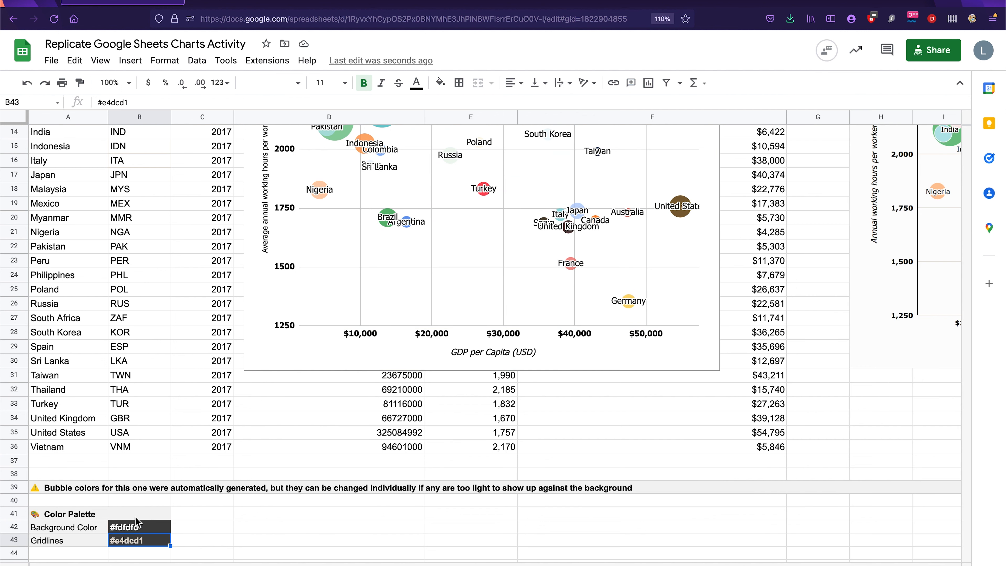
triple_click(127, 102)
key("ctrl+c")
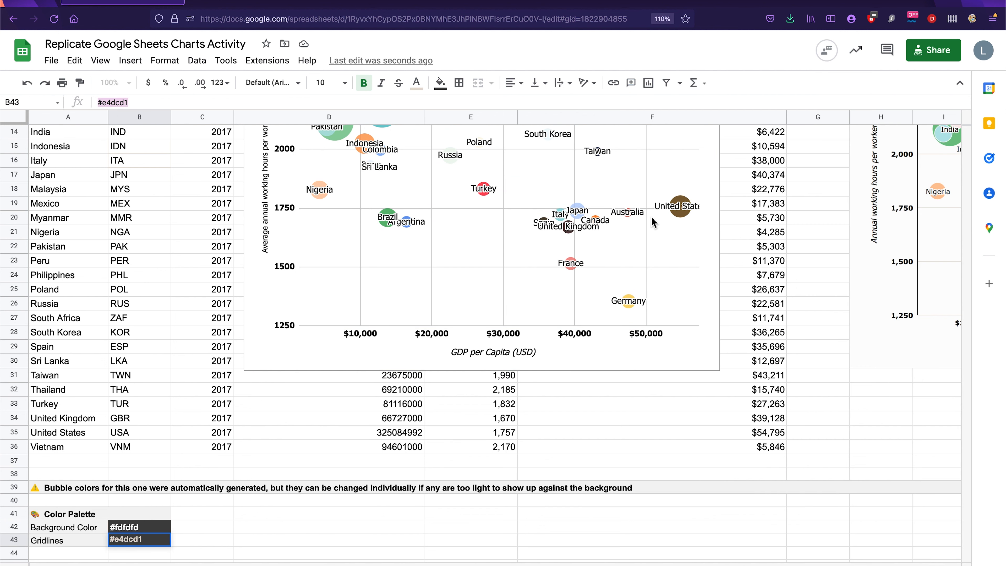
Reopen the chart for editing and set the horizontal axis's major gridlines to the custom color #e4dcd1.
left_click(669, 153)
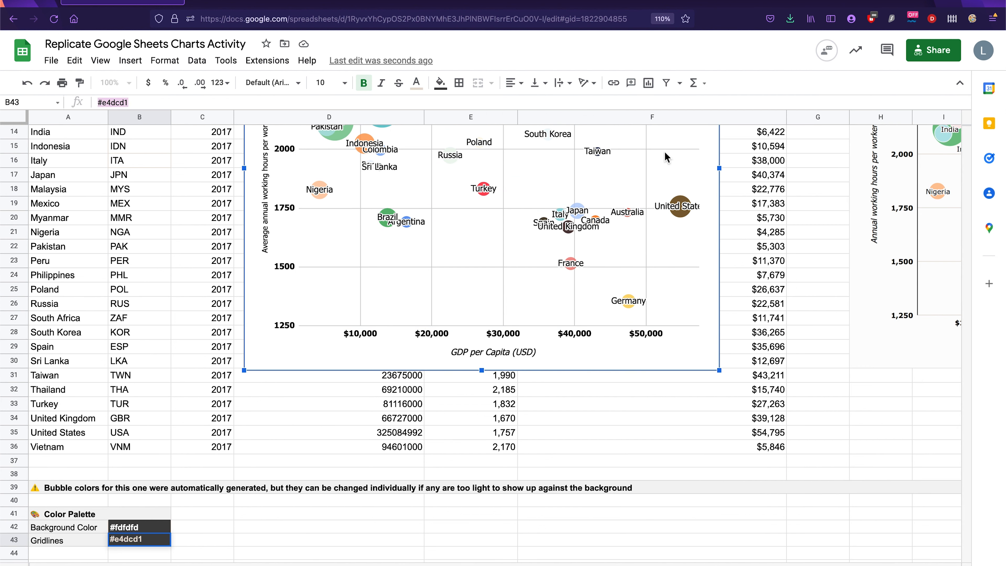
scroll(664, 151, "up", 5)
left_click(710, 167)
left_click(720, 182)
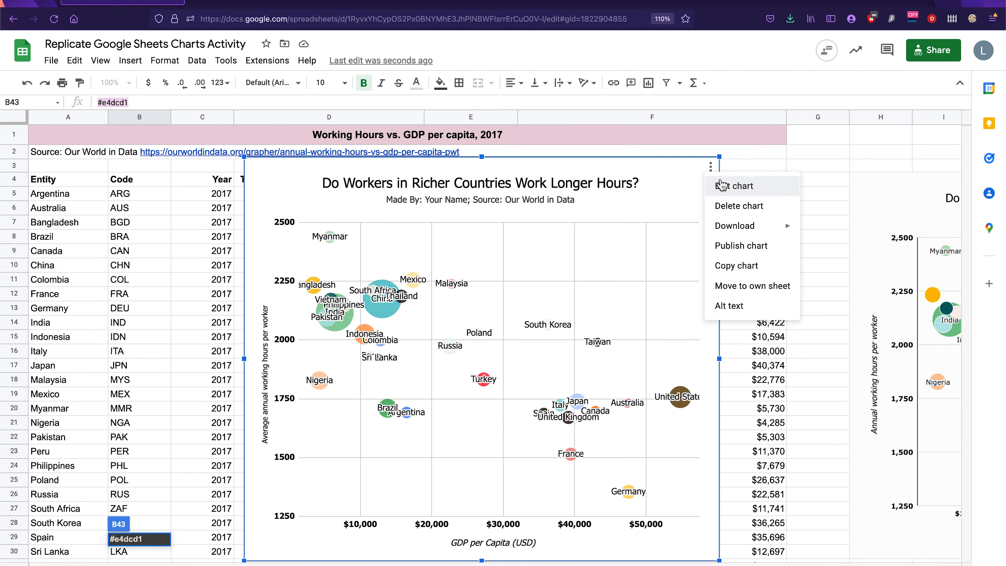
left_click(719, 186)
left_click(646, 234)
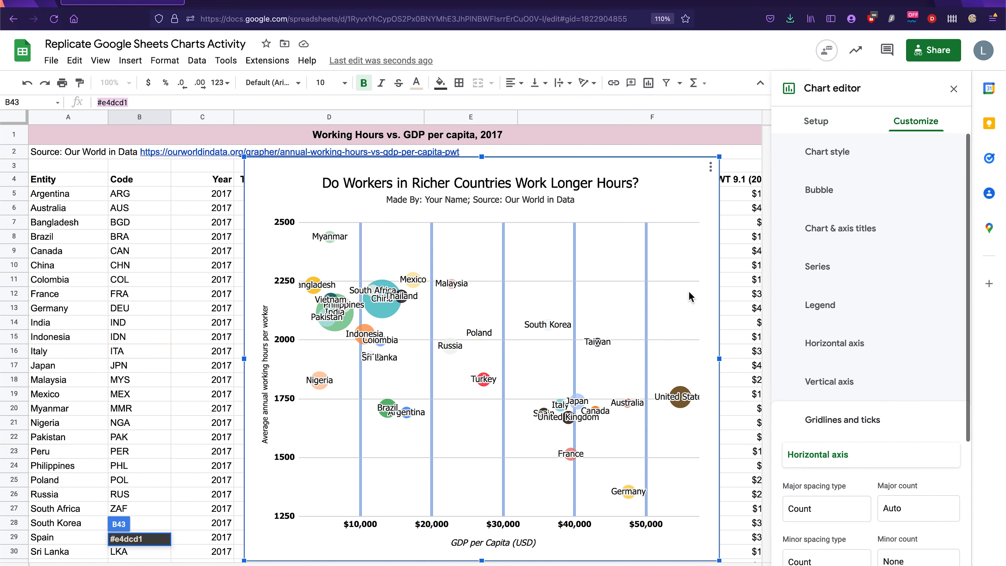
scroll(860, 479, "down", 3)
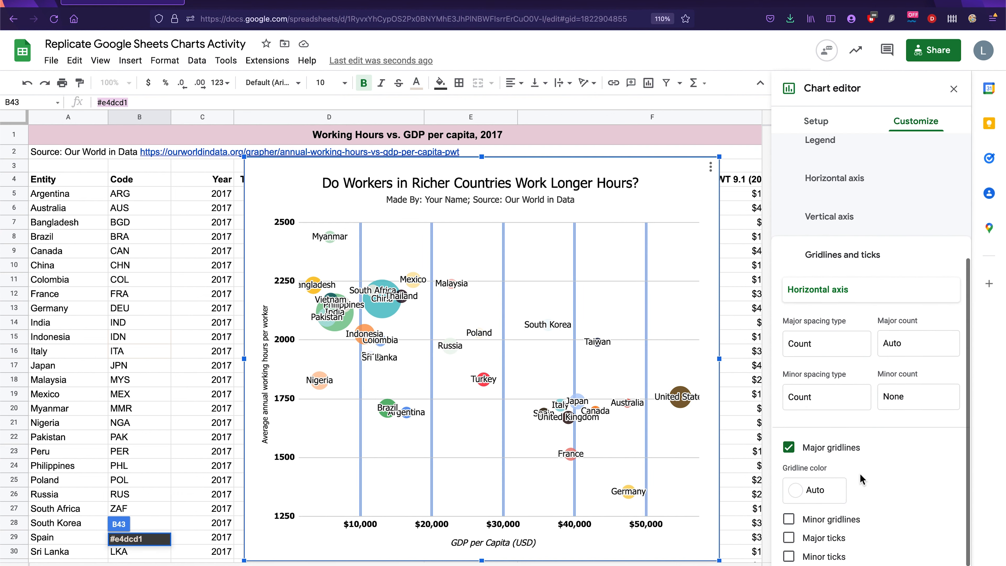
left_click(835, 489)
left_click(796, 323)
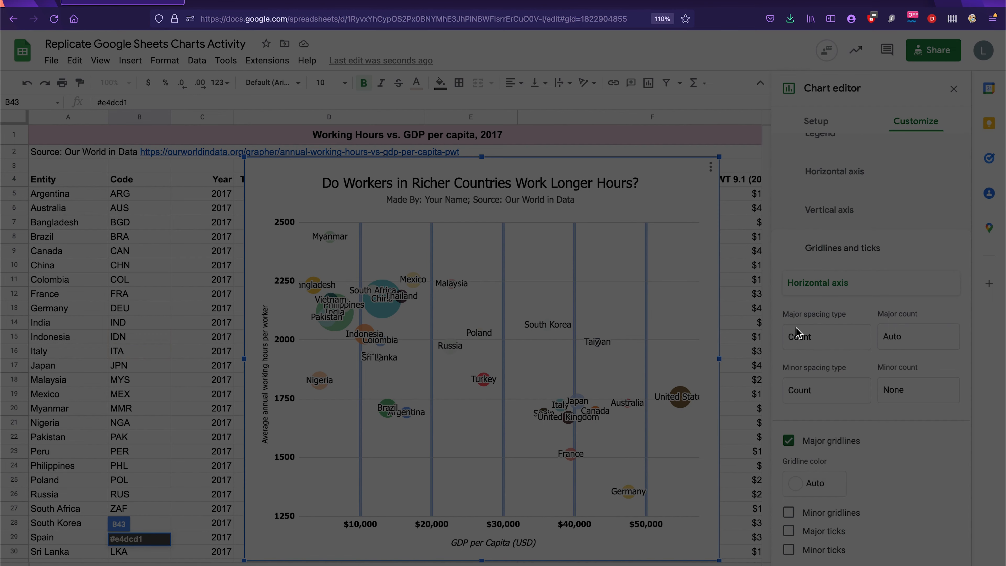
key("ctrl+v")
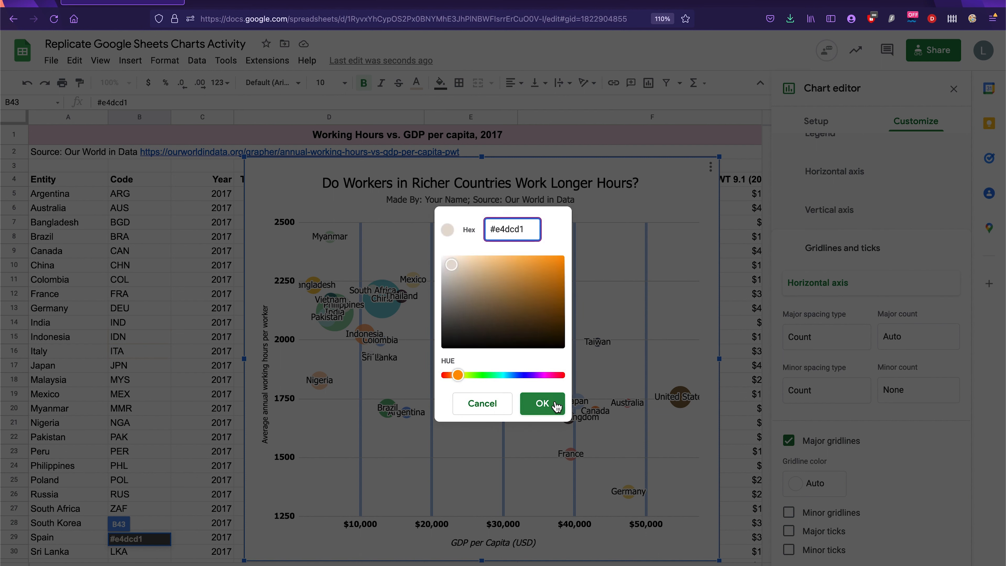
left_click(556, 405)
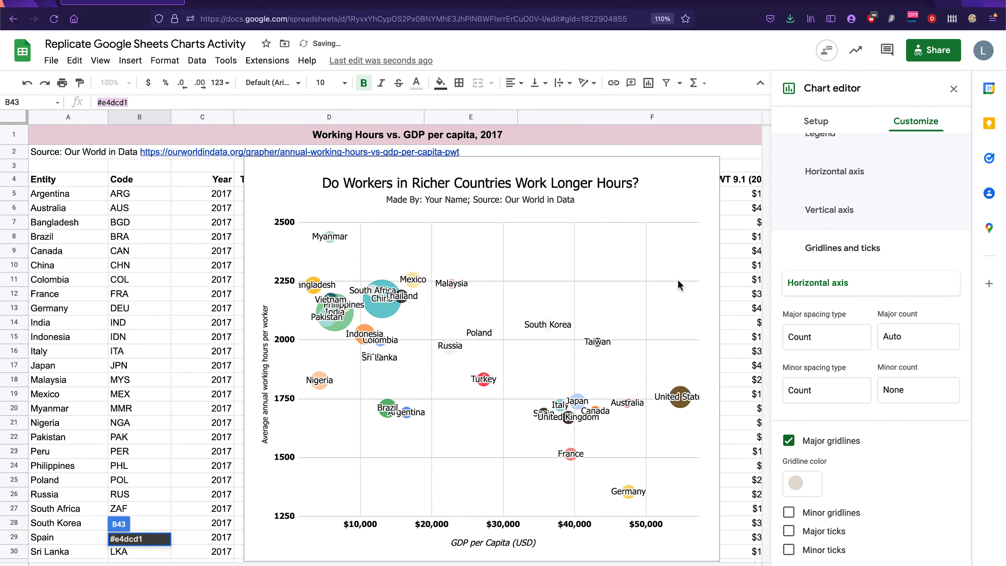
Set the vertical axis's major gridlines to the custom color #e4dcd1.
left_click(676, 281)
left_click(806, 482)
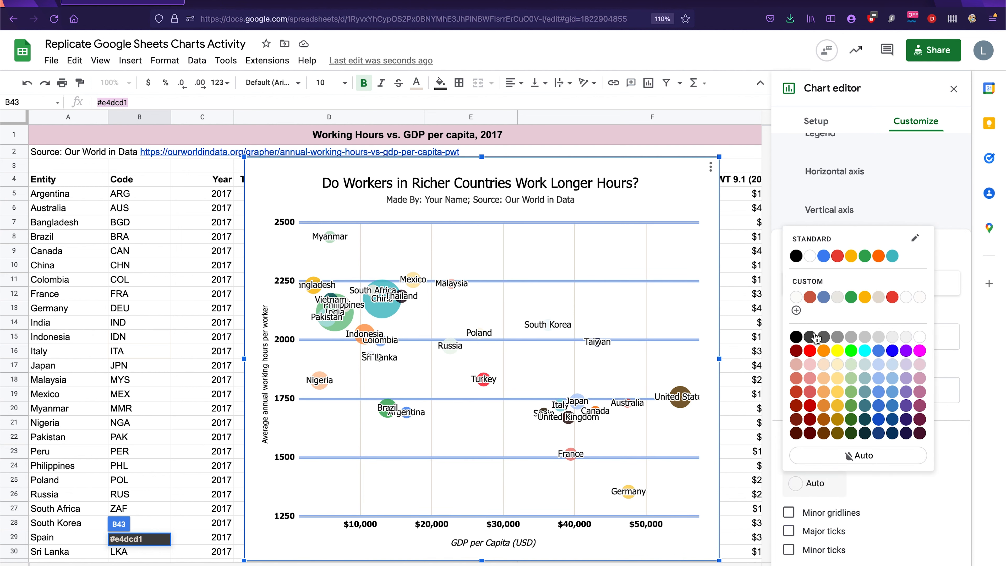
left_click(797, 310)
key("ctrl+a")
key("ctrl+v")
left_click(543, 403)
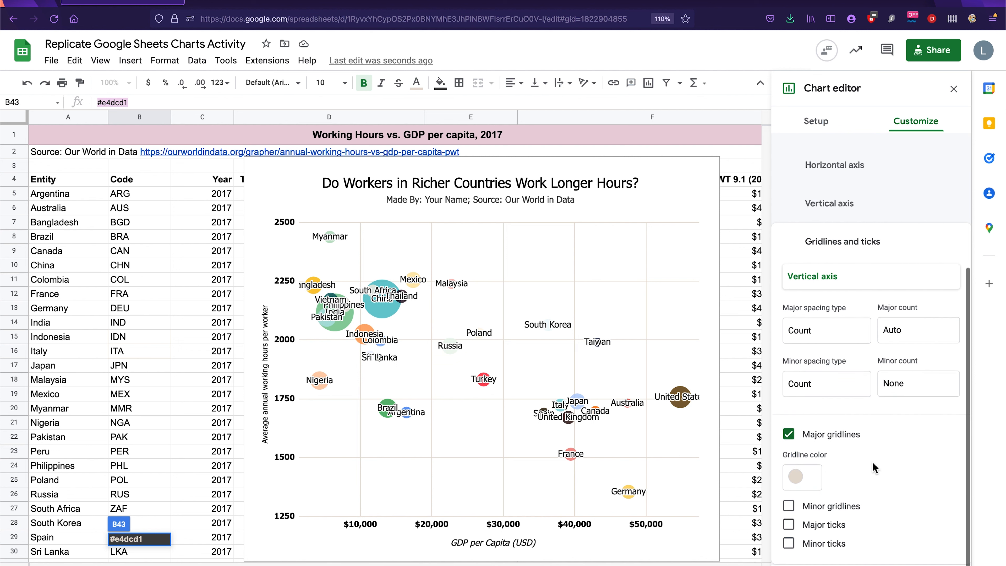
Check the reference chart and turn on the axis line for the vertical axis.
scroll(500, 435, "right", 5)
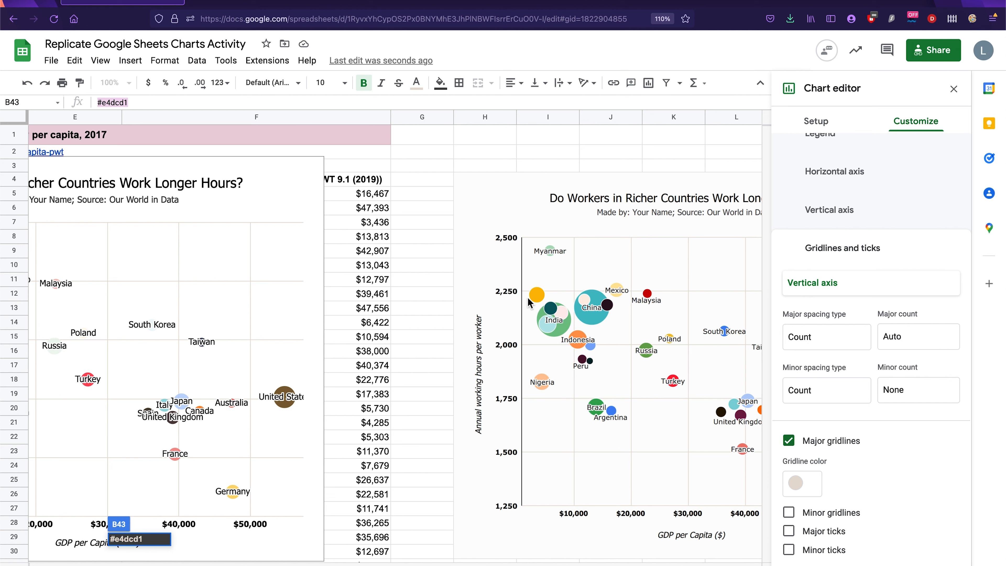
left_click(842, 223)
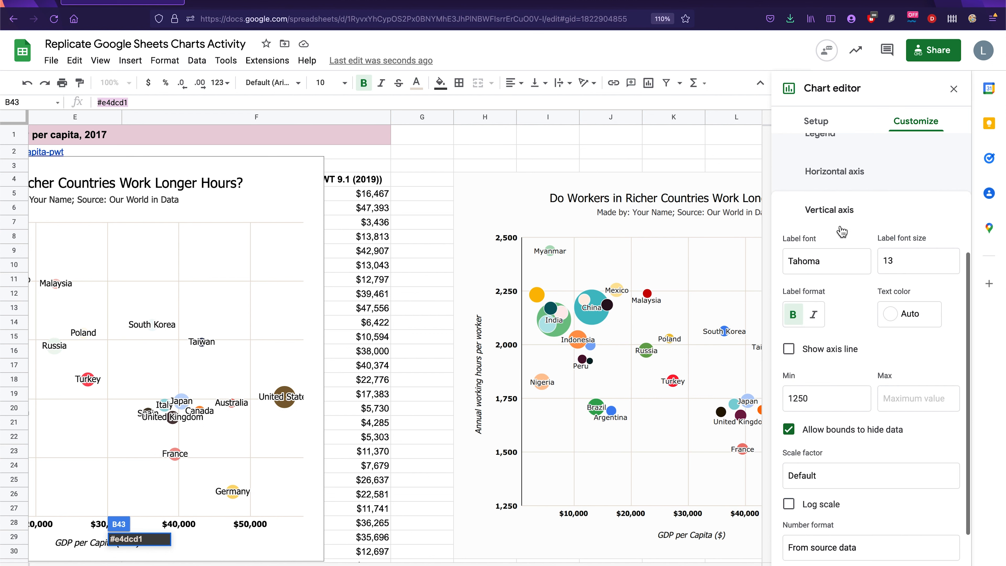
left_click(839, 359)
scroll(374, 358, "left", 5)
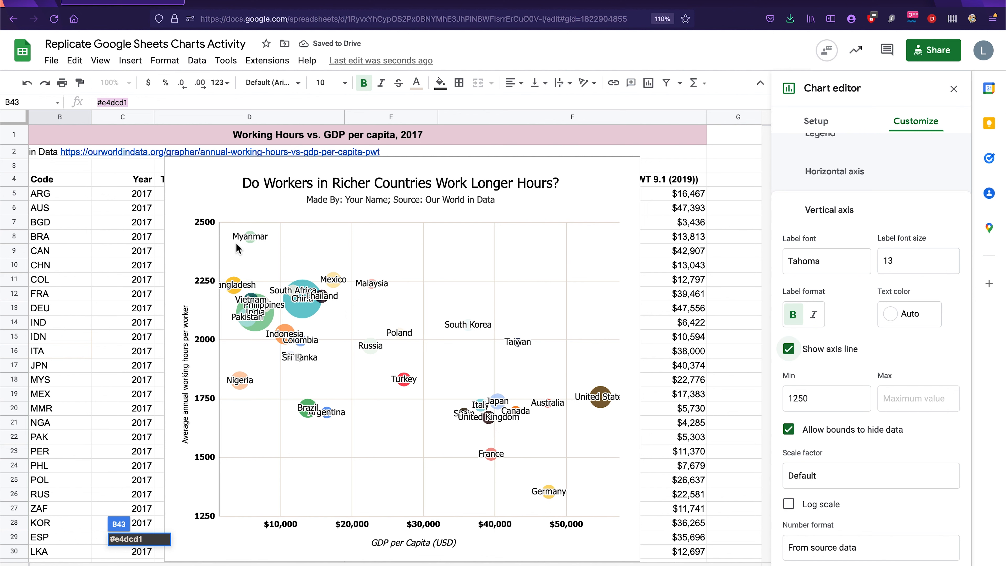
Check the reference chart's horizontal scale and set the horizontal axis maximum to 60000.
scroll(449, 379, "right", 5)
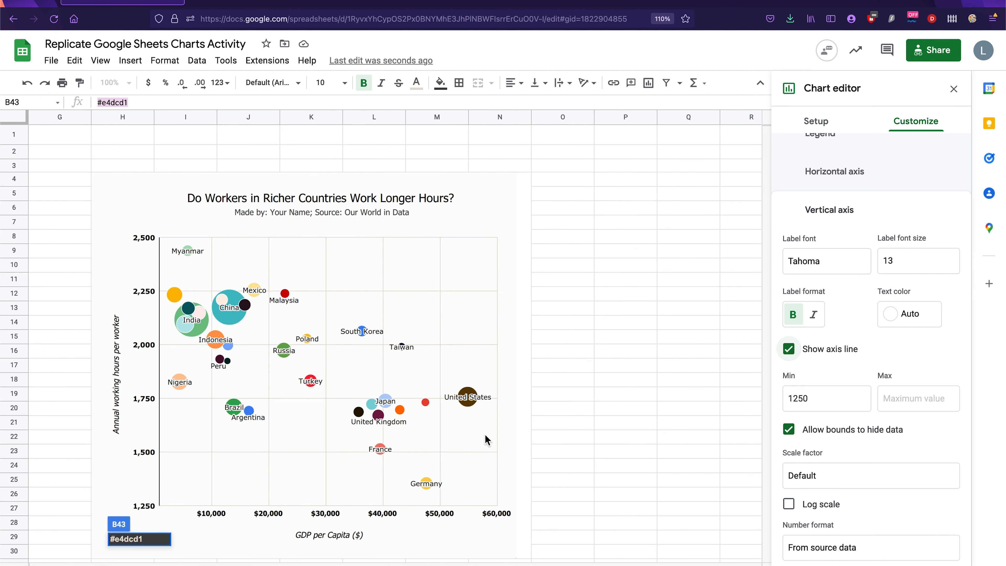
scroll(487, 440, "left", 5)
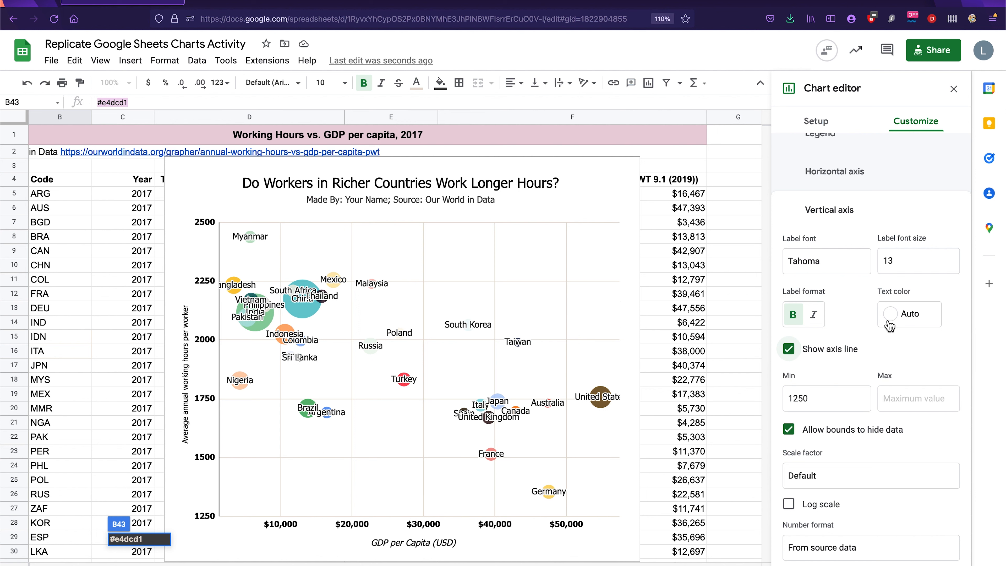
left_click(839, 186)
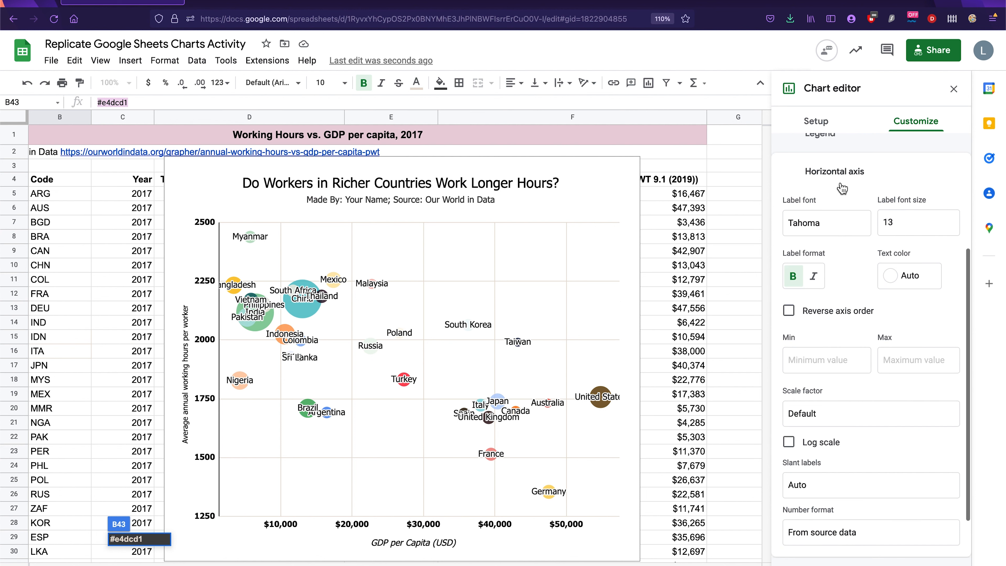
type("6")
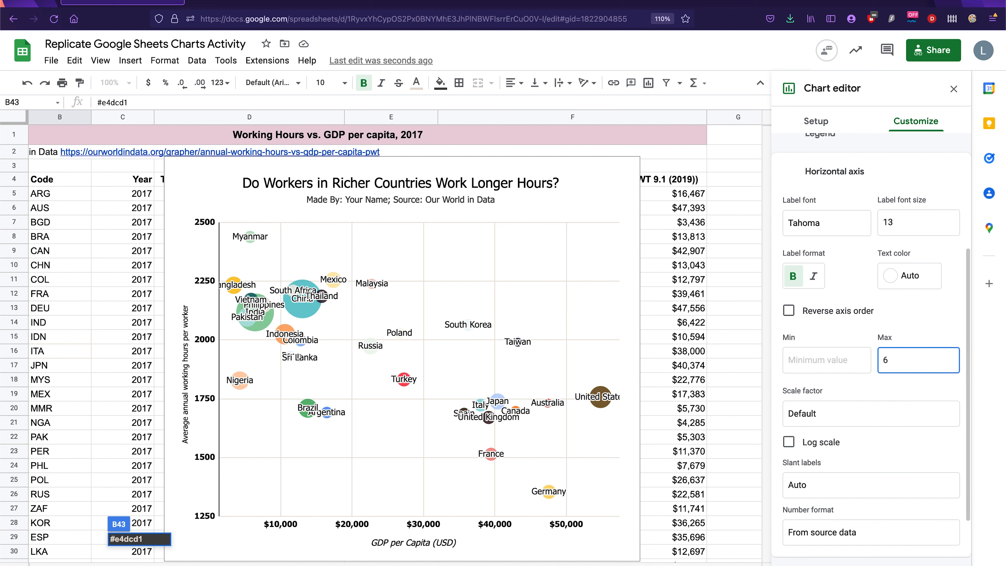
type("0000")
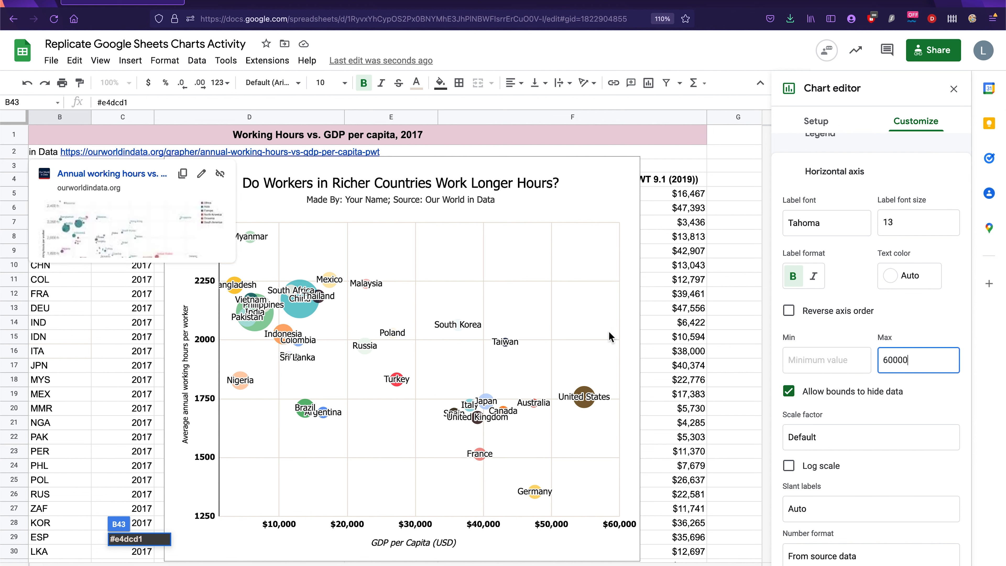
left_click(599, 203)
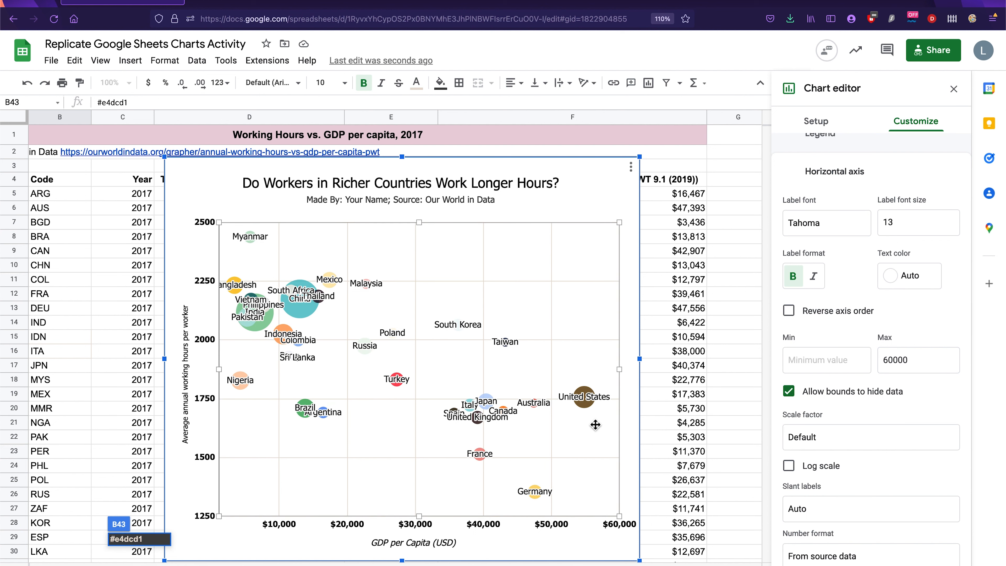
Compare the chart's country labels with those on the reference chart and reopen the chart for editing.
scroll(595, 424, "right", 10)
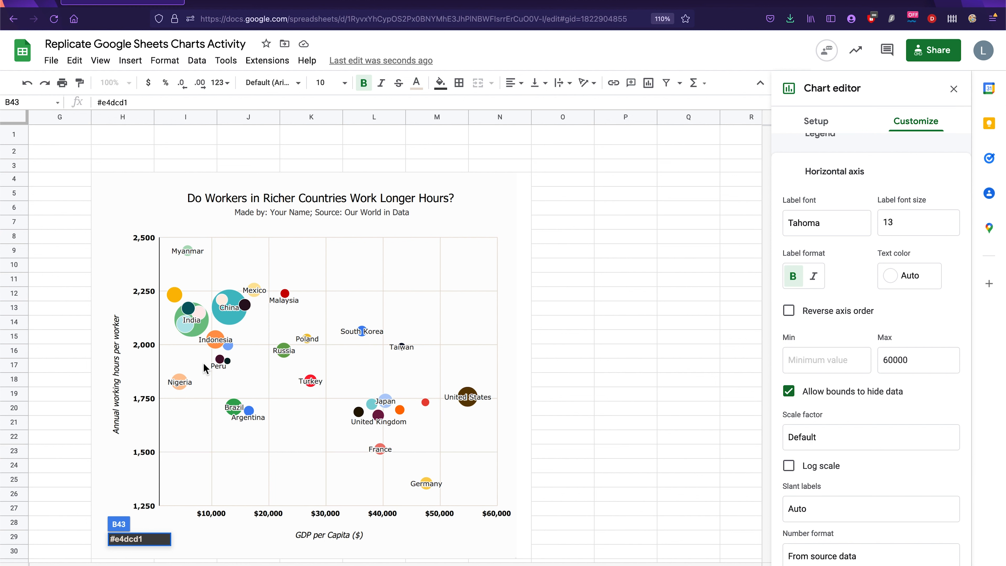
scroll(203, 368, "left", 5)
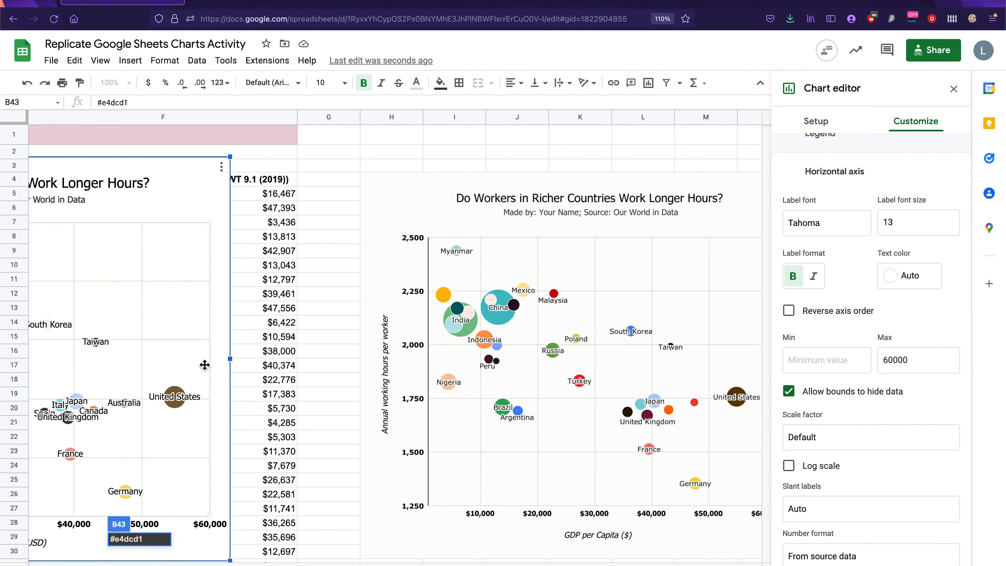
left_click(309, 341)
left_click(257, 351)
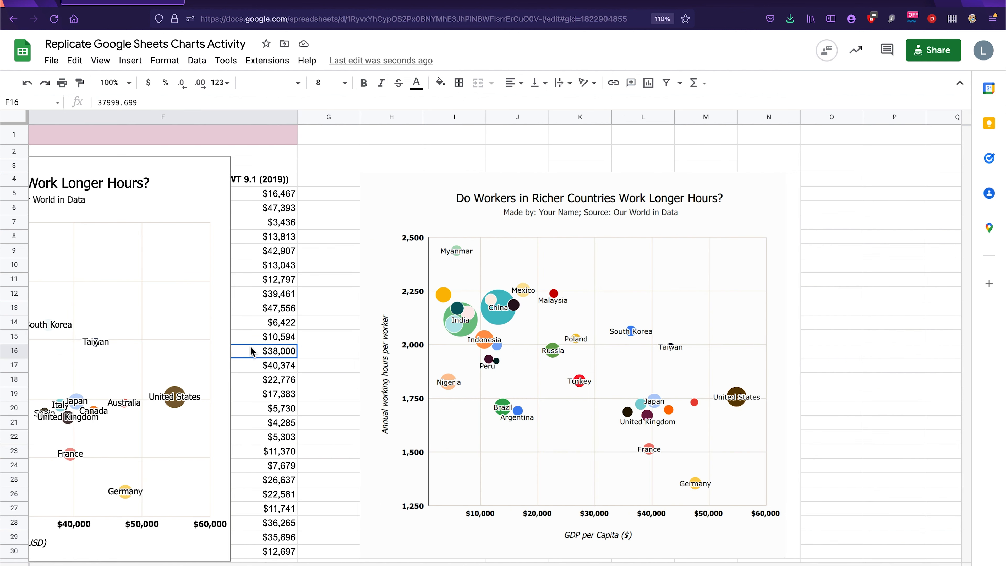
left_click(212, 355)
left_click(222, 167)
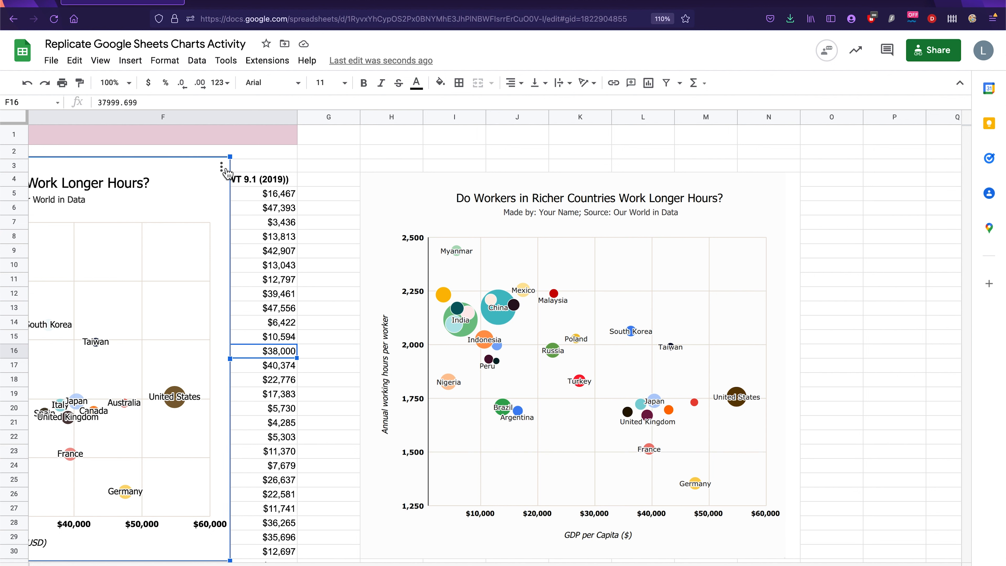
left_click(241, 186)
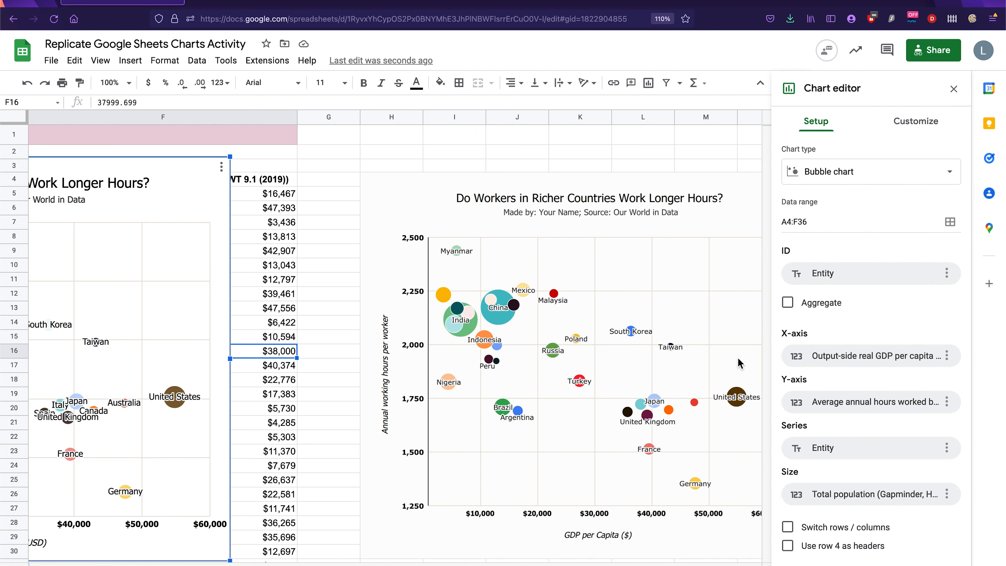
scroll(147, 335, "left", 10)
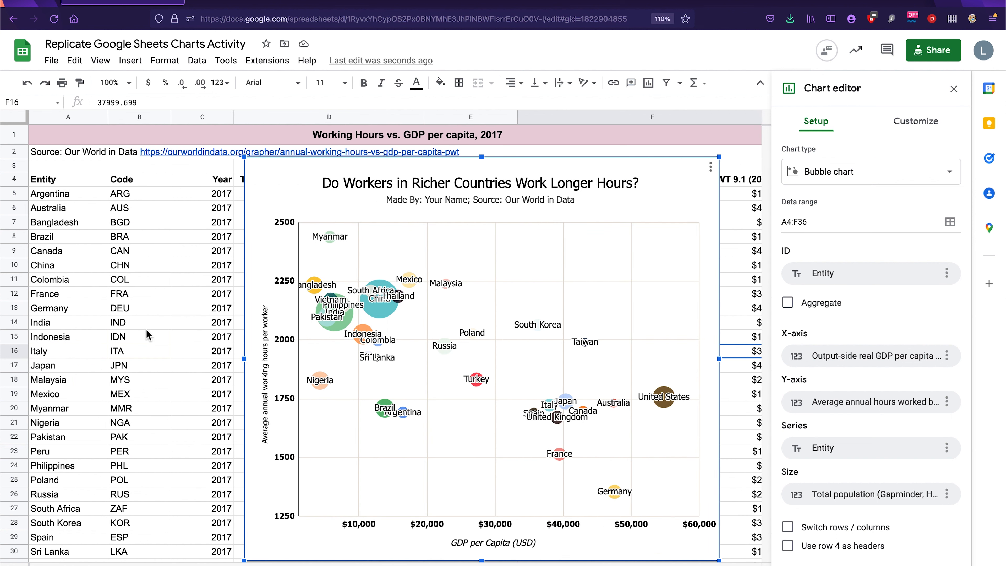
scroll(147, 334, "right", 3)
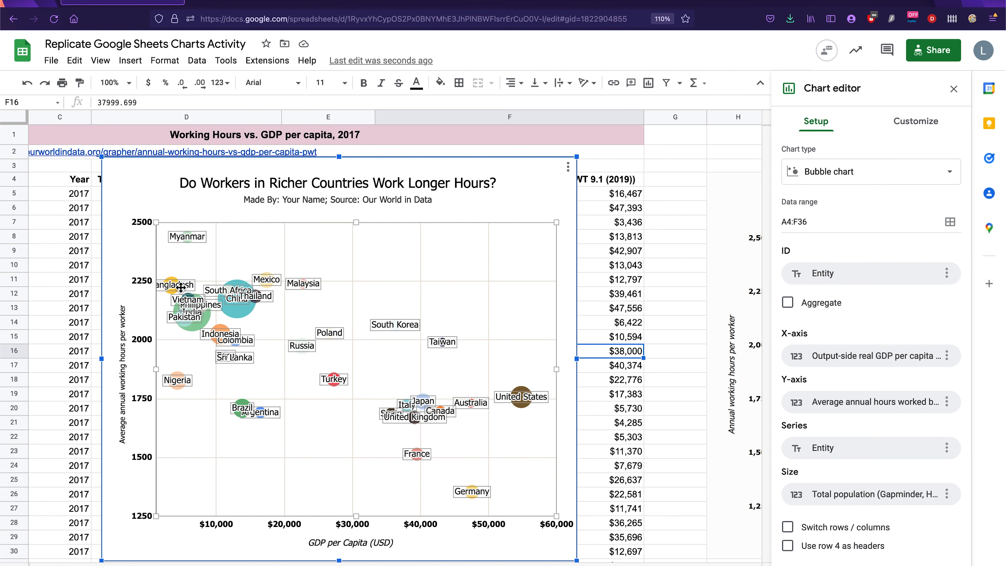
left_click(204, 291)
left_click(193, 285)
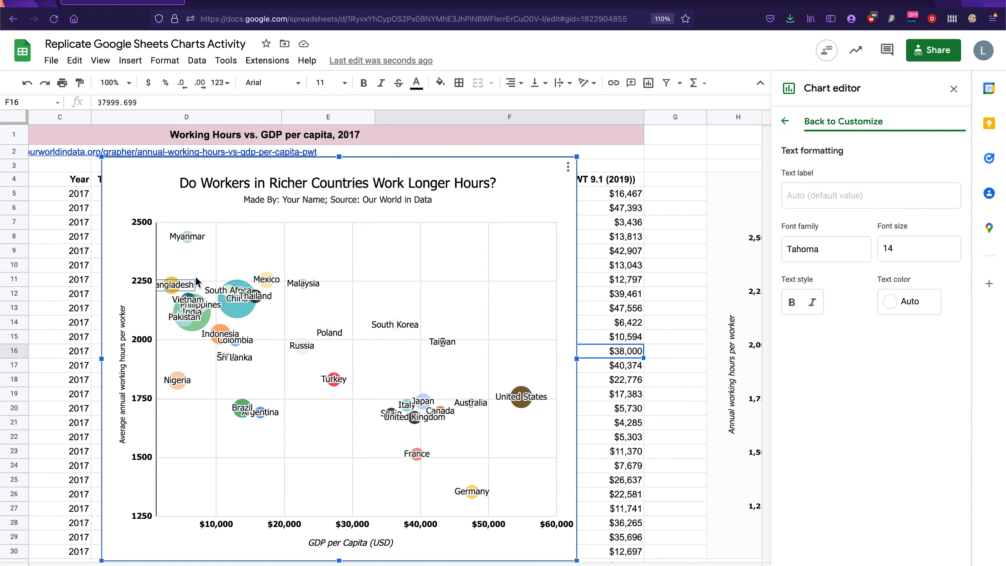
double_click(193, 285)
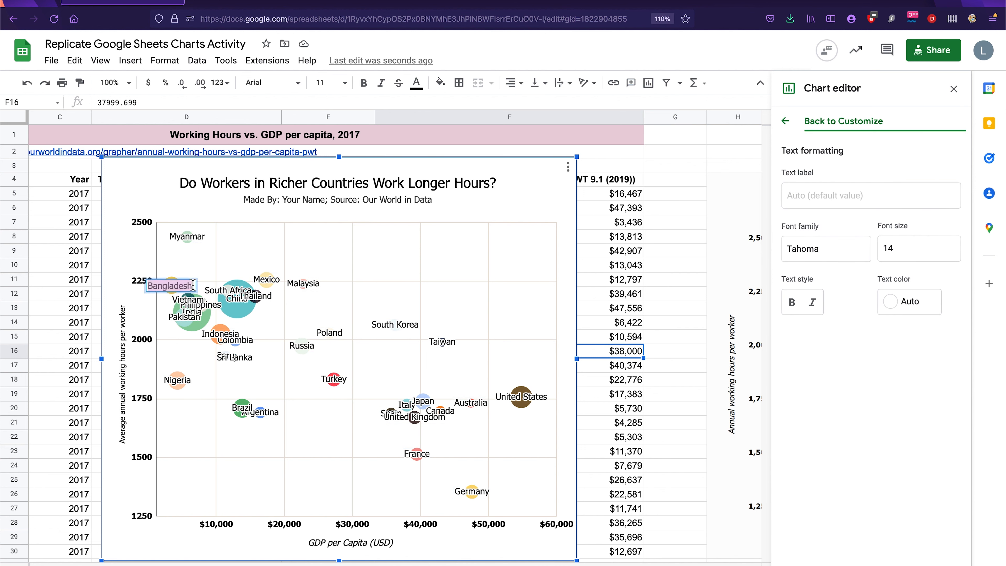
key("BackSpace")
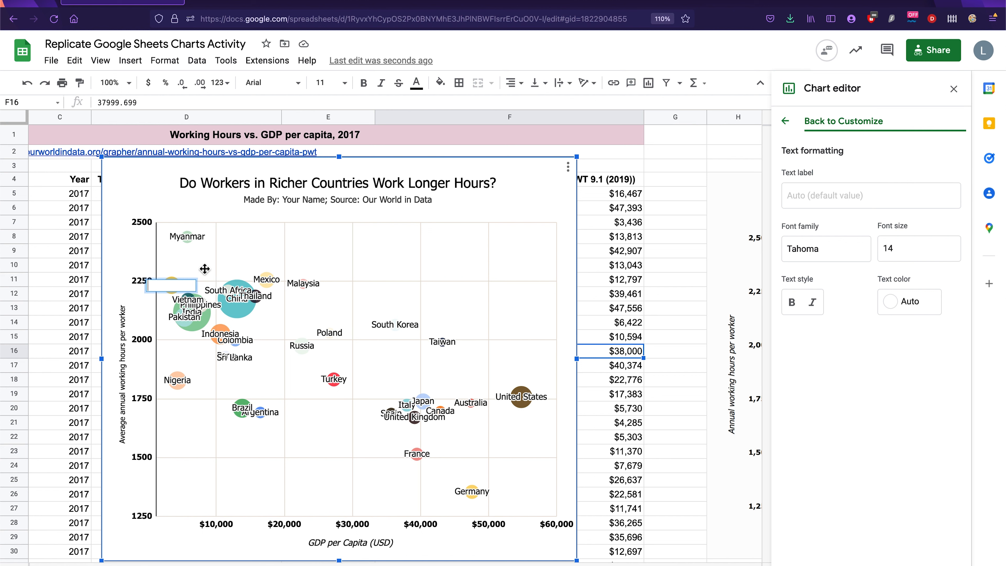
left_click(190, 289)
left_click(191, 286)
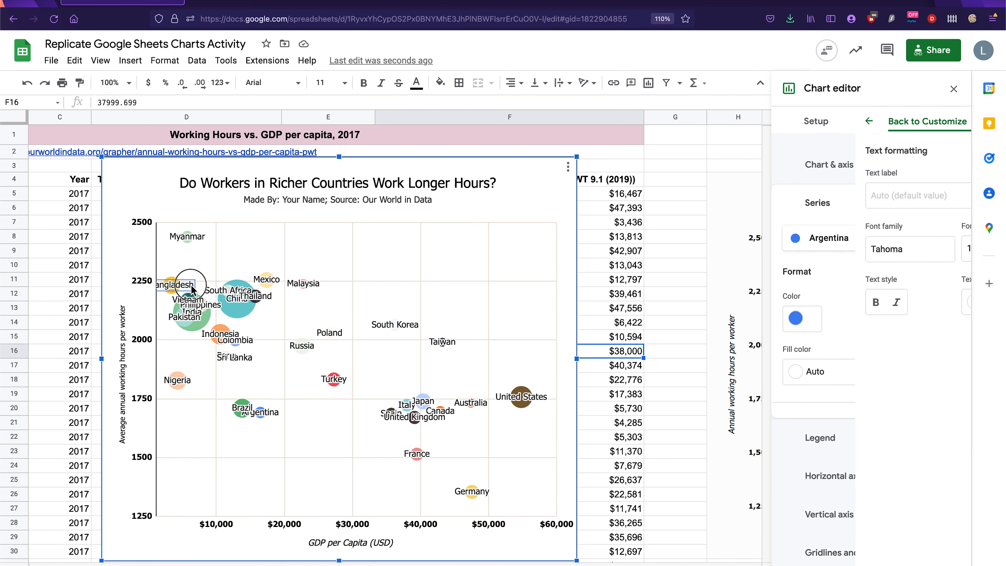
left_click(196, 287)
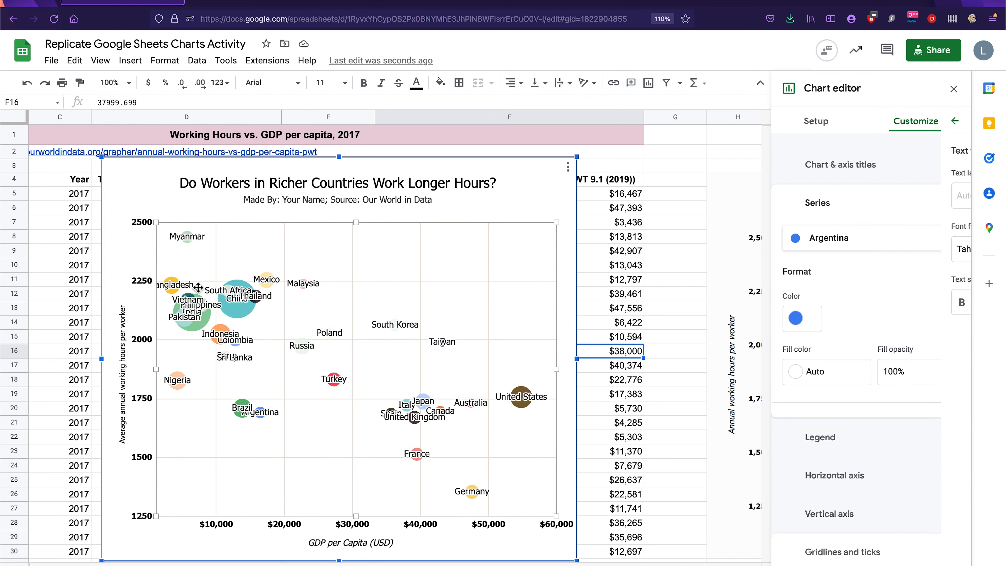
Delete the Bangladesh, Colombia, Thailand and Vietnam labels from the chart's bubbles.
left_click(195, 288)
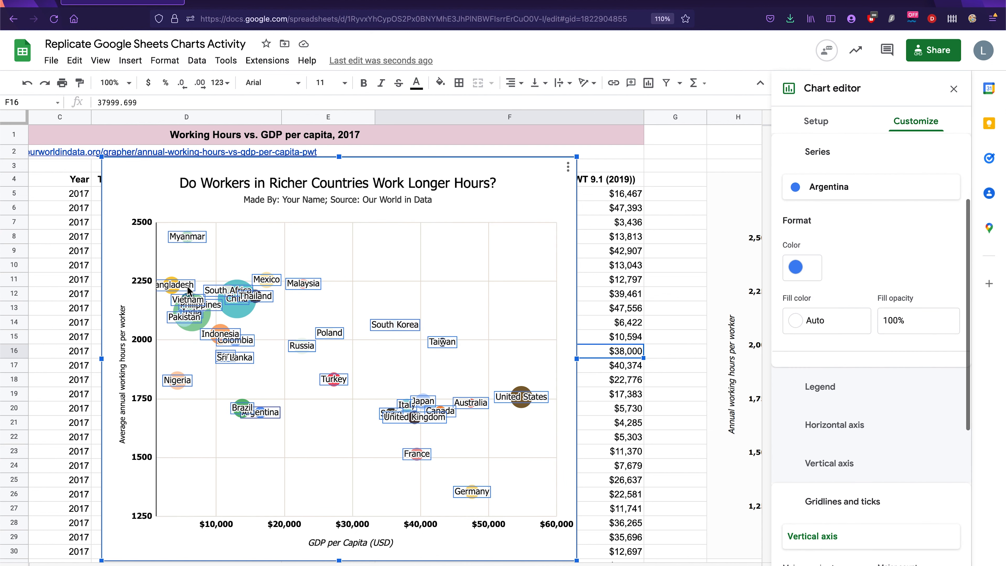
left_click(189, 291)
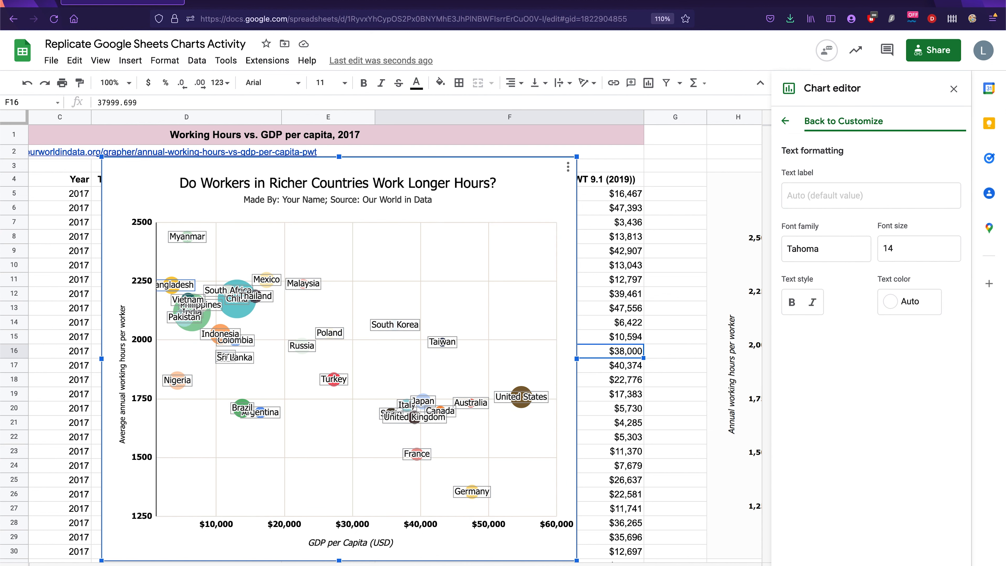
key("Delete")
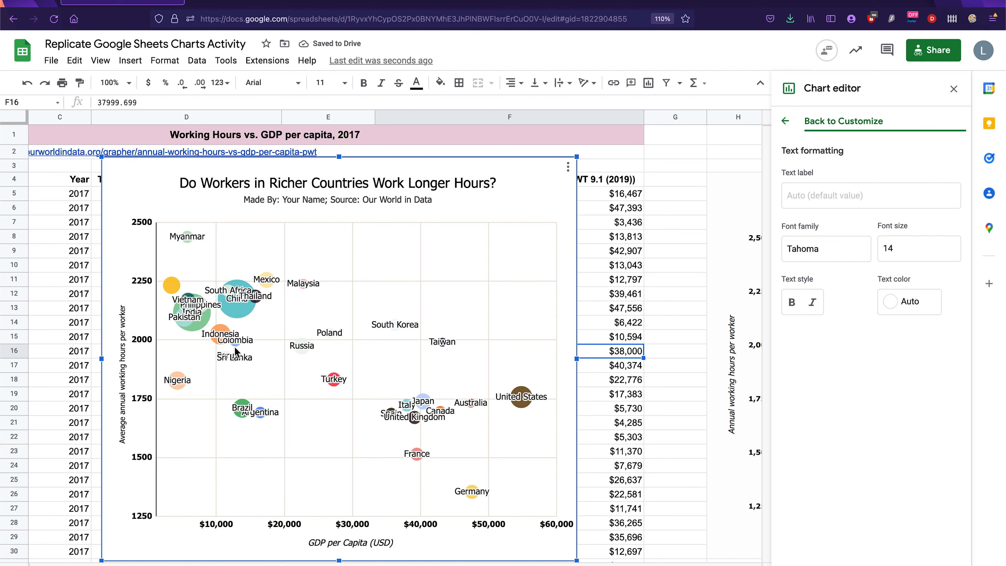
left_click(241, 341)
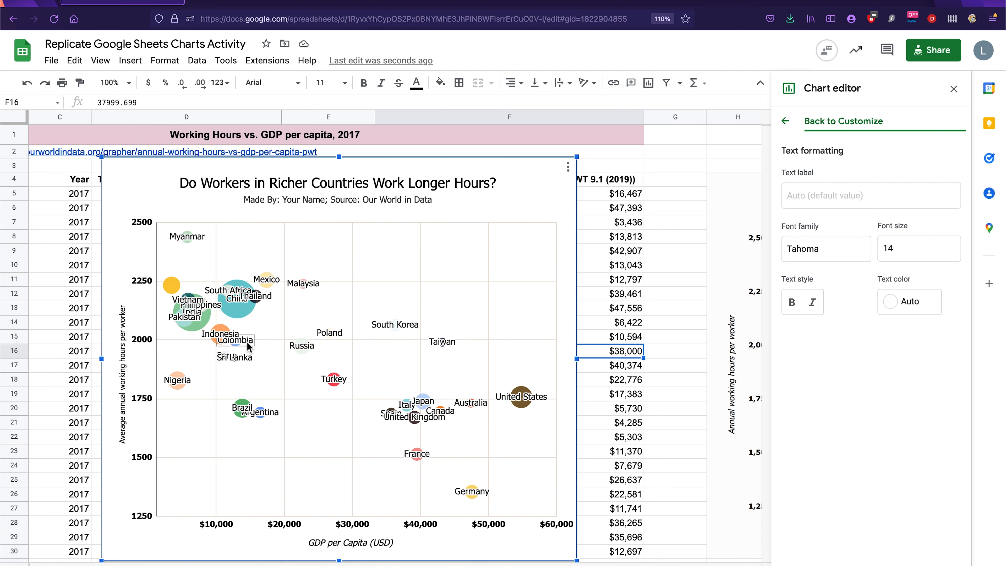
key("Delete")
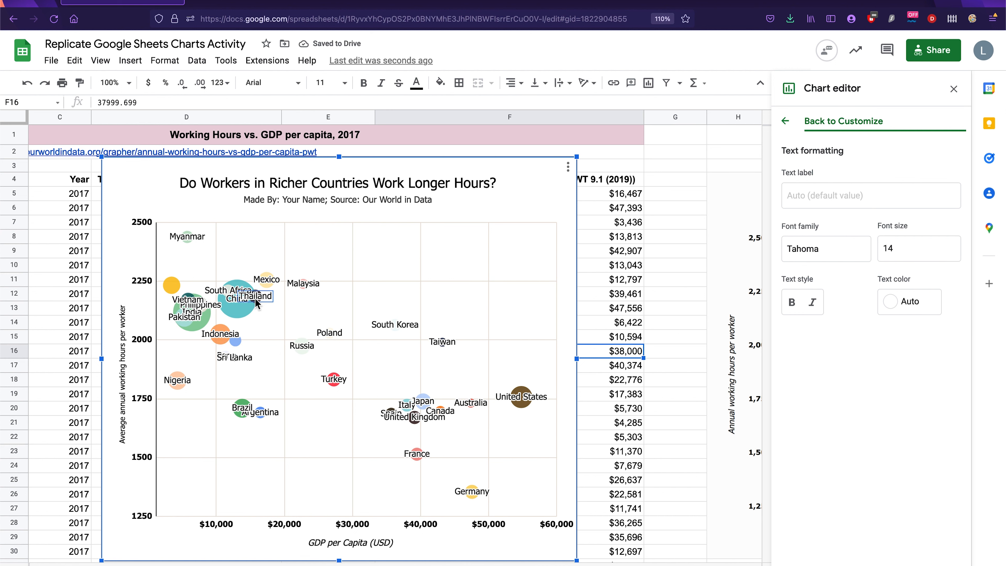
key("Delete")
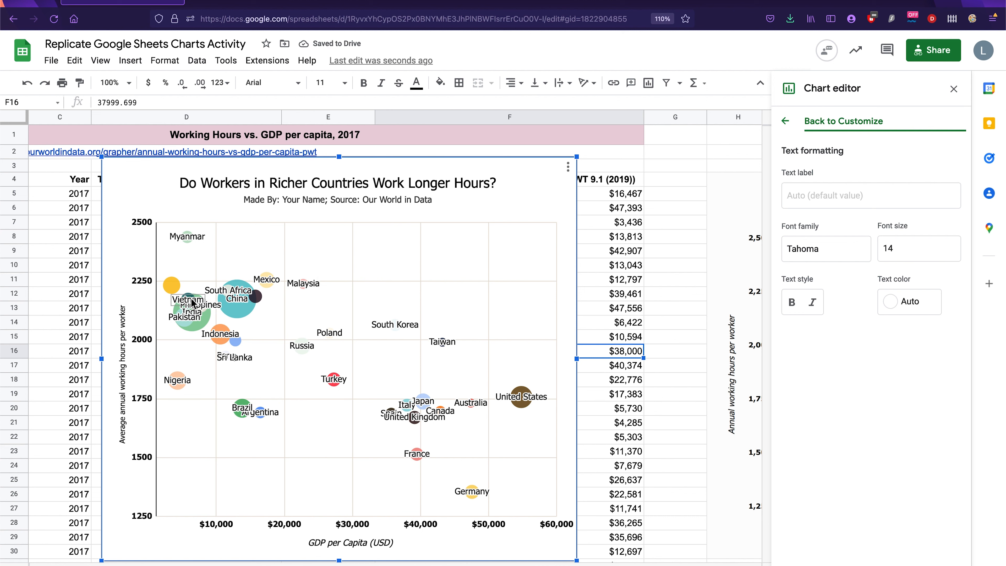
key("Delete")
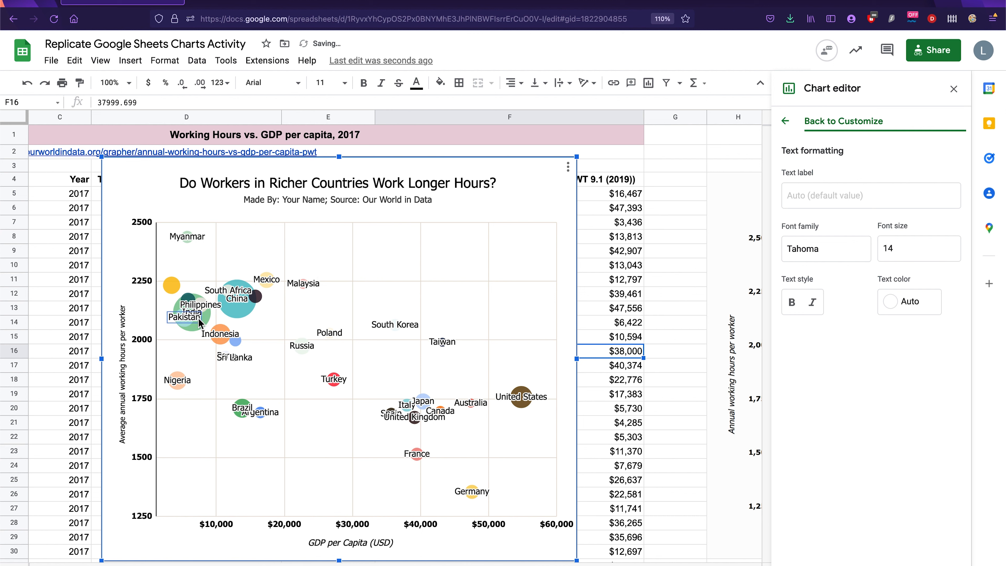
Delete the India label from the overlapping labels on the large green bubble.
left_click(198, 314)
left_click(205, 321)
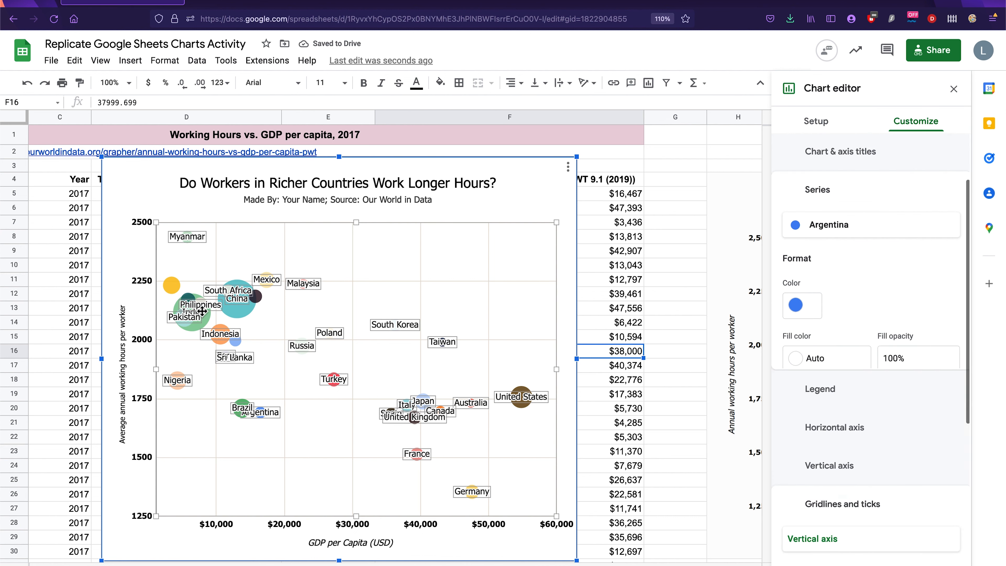
left_click(202, 316)
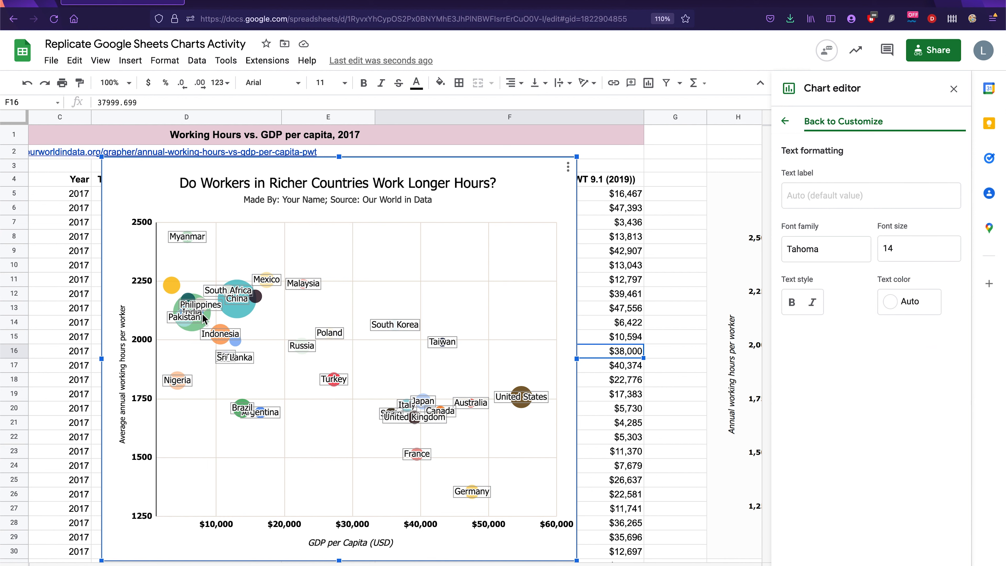
left_click(200, 313)
left_click(200, 317)
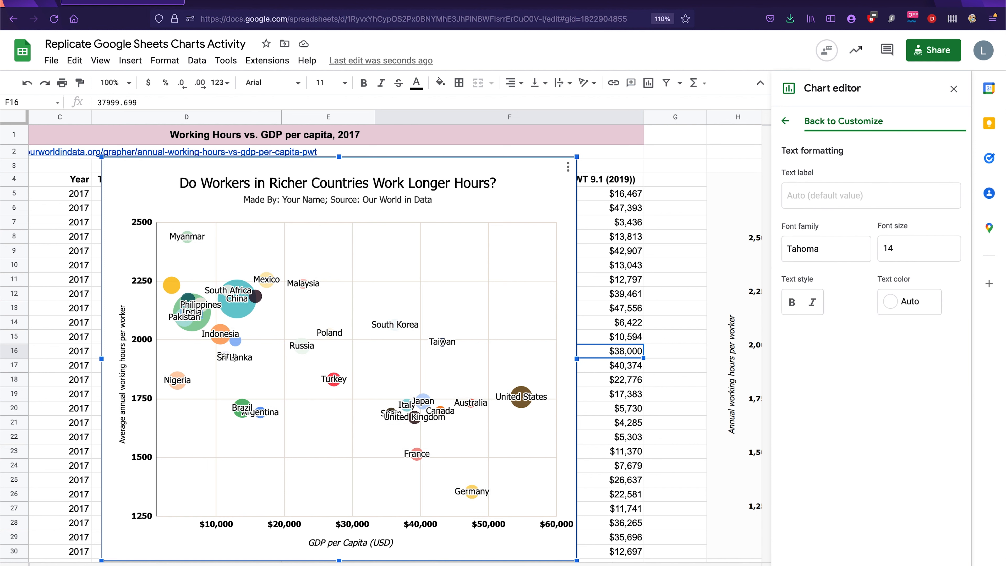
Delete the Argentina and Sri Lanka labels from the chart's bubbles.
left_click(262, 413)
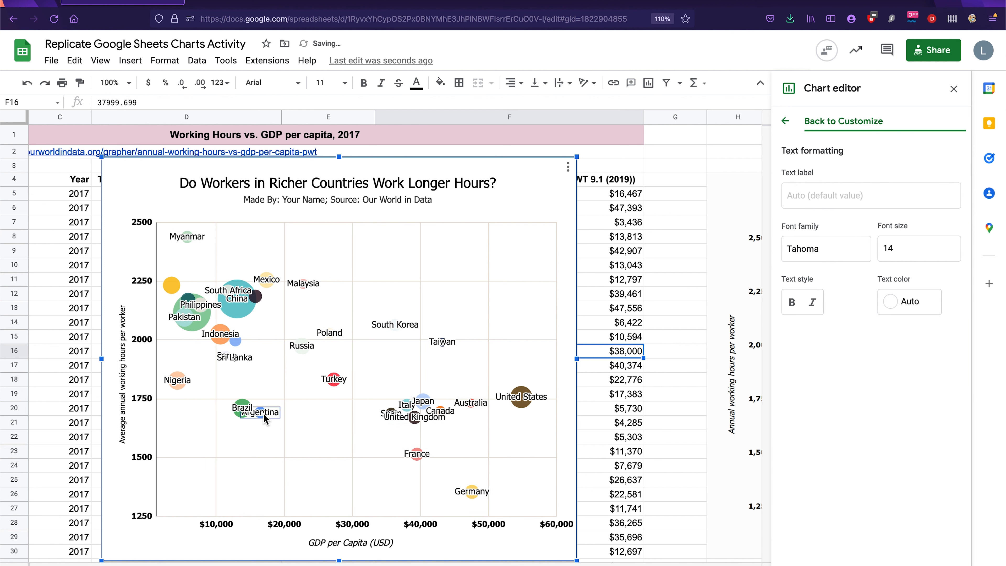
key("Delete")
left_click(249, 358)
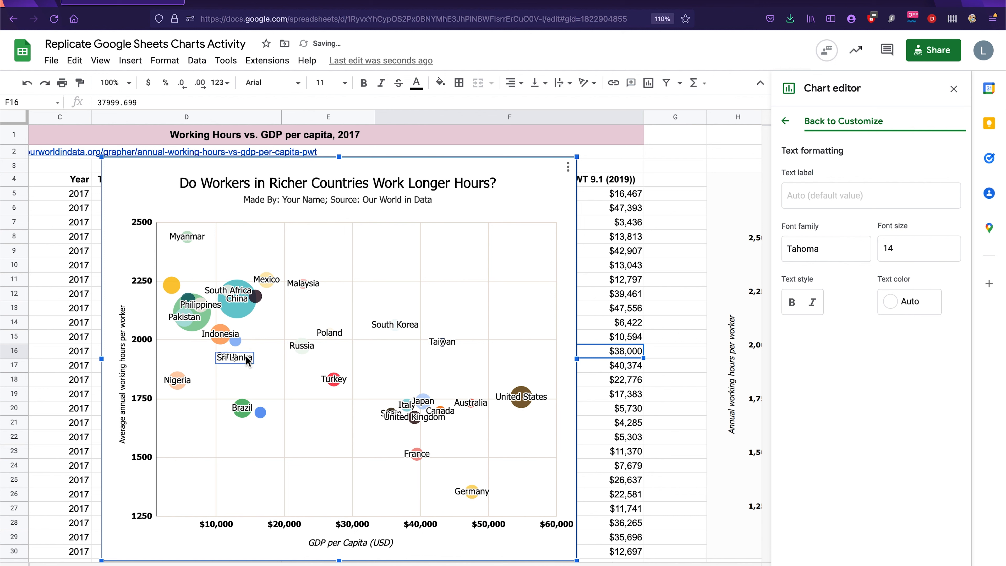
key("Delete")
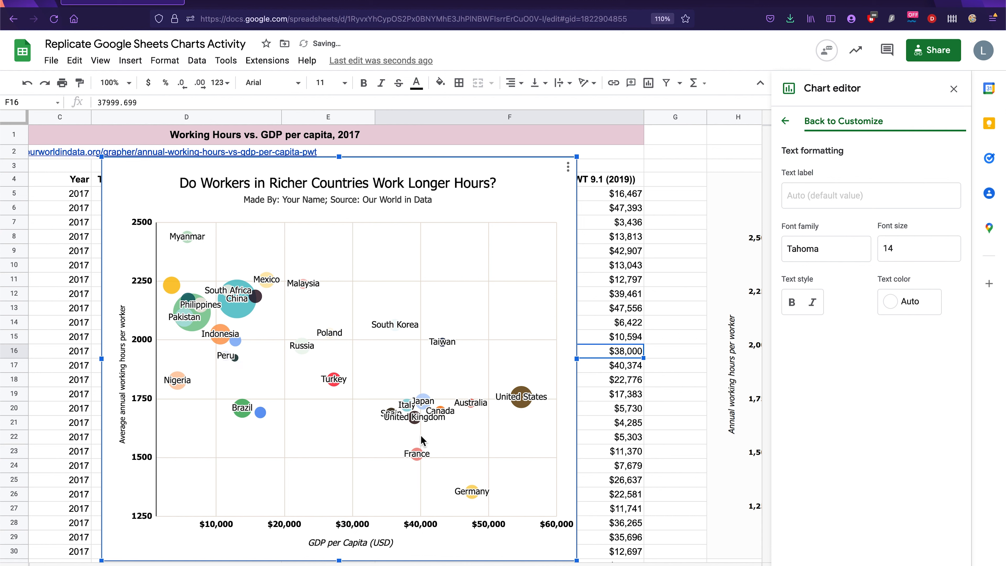
Delete the United Kingdom and Italy bubble labels and compare the remaining labels with the reference chart.
left_click(392, 417)
key("Delete")
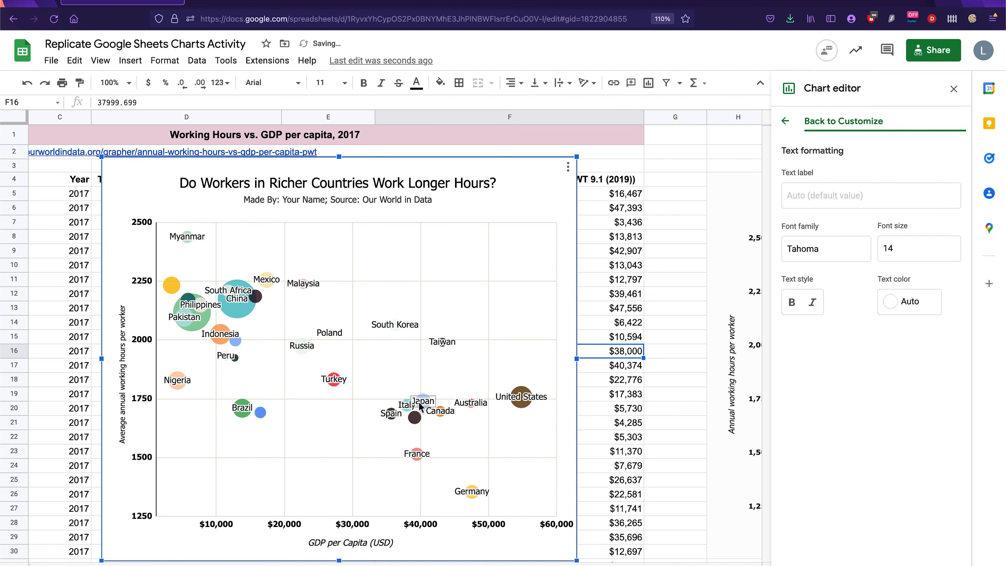
key("Delete")
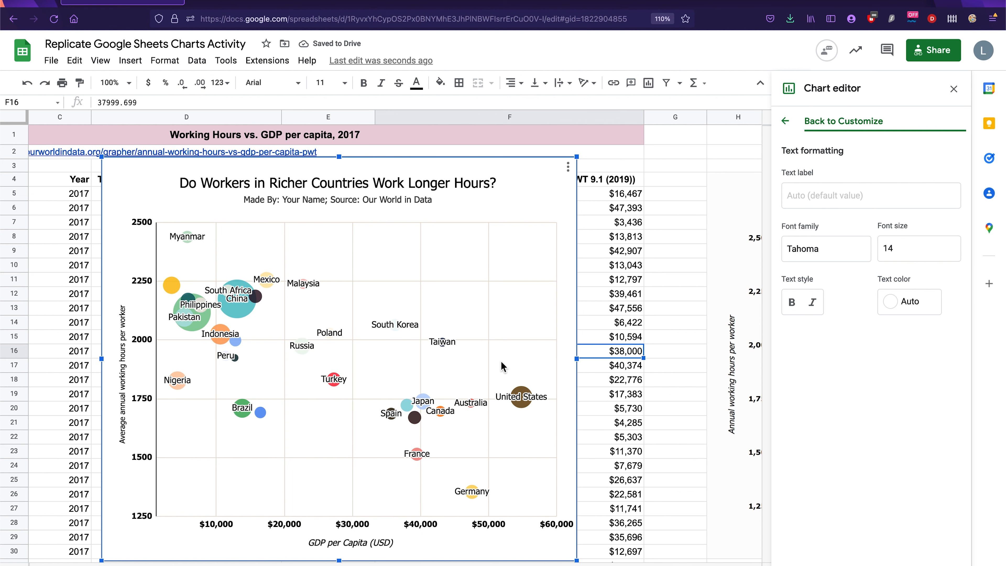
scroll(507, 369, "right", 5)
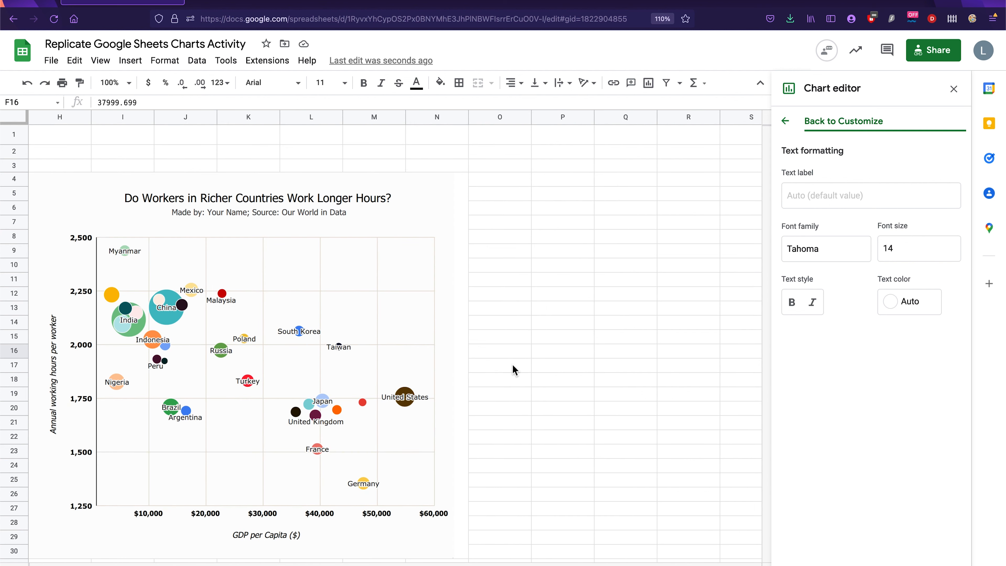
scroll(513, 370, "left", 5)
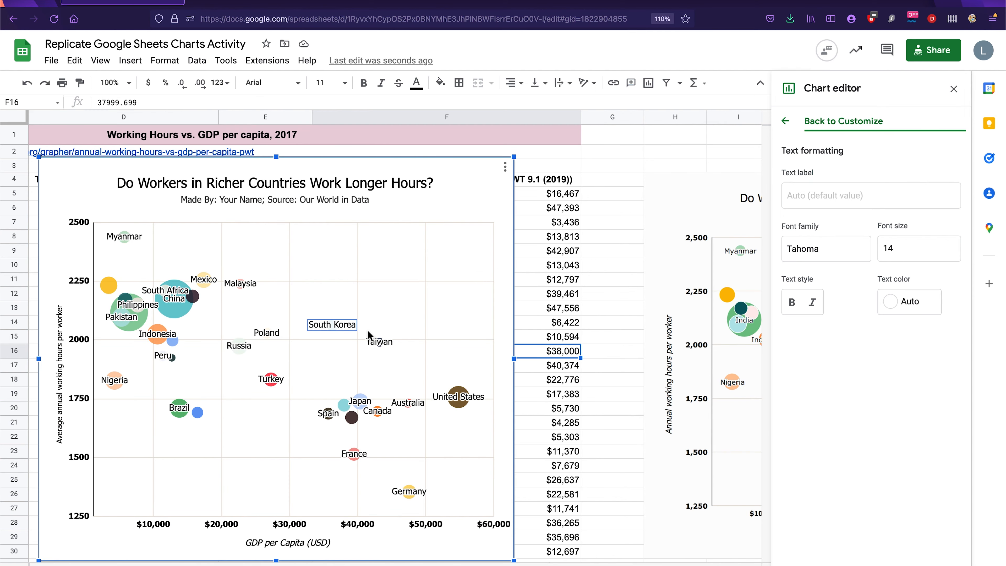
Set the South Korea series color in the bubble chart to dark cornflower blue.
left_click(331, 332)
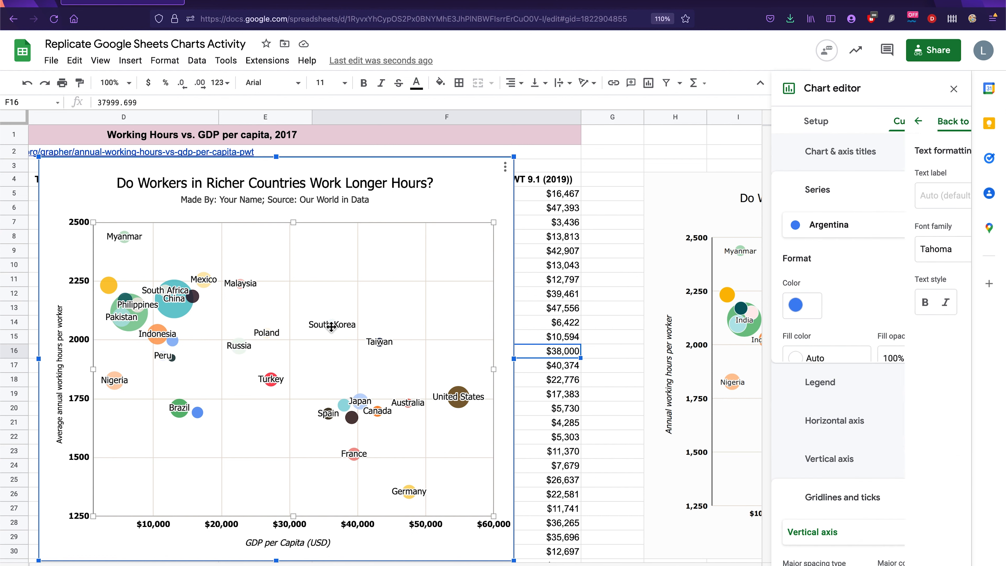
left_click(817, 200)
left_click(819, 224)
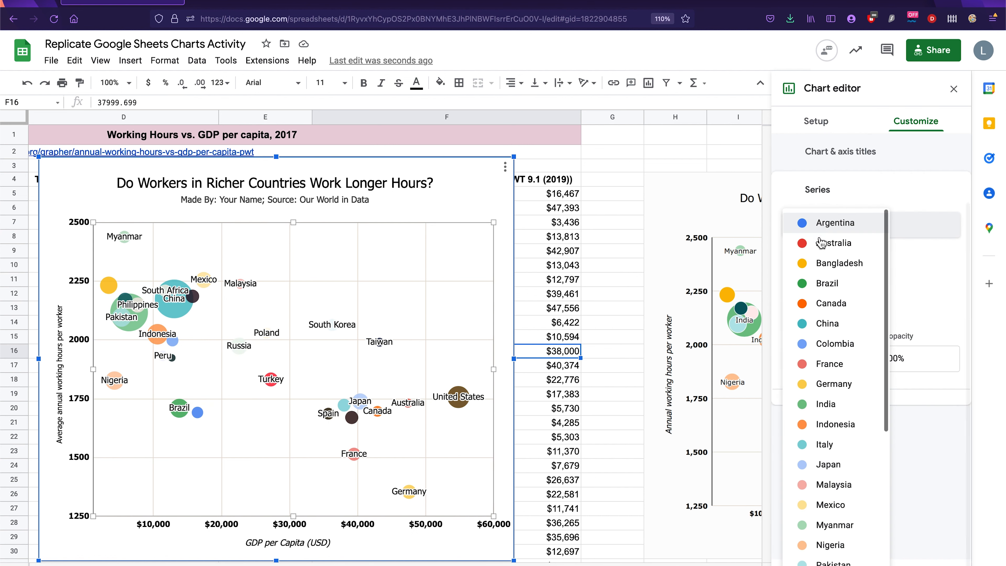
scroll(828, 394, "down", 6)
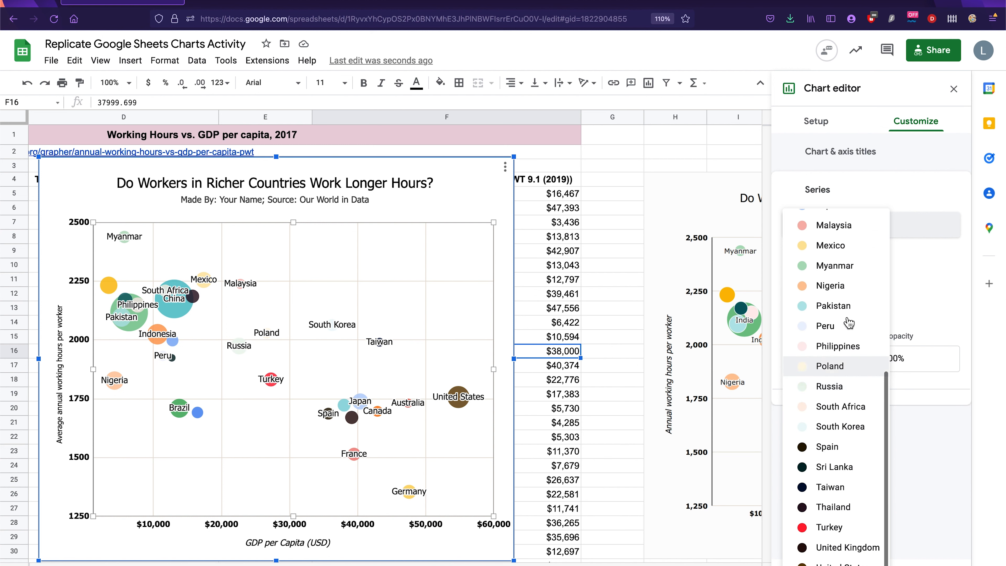
left_click(840, 427)
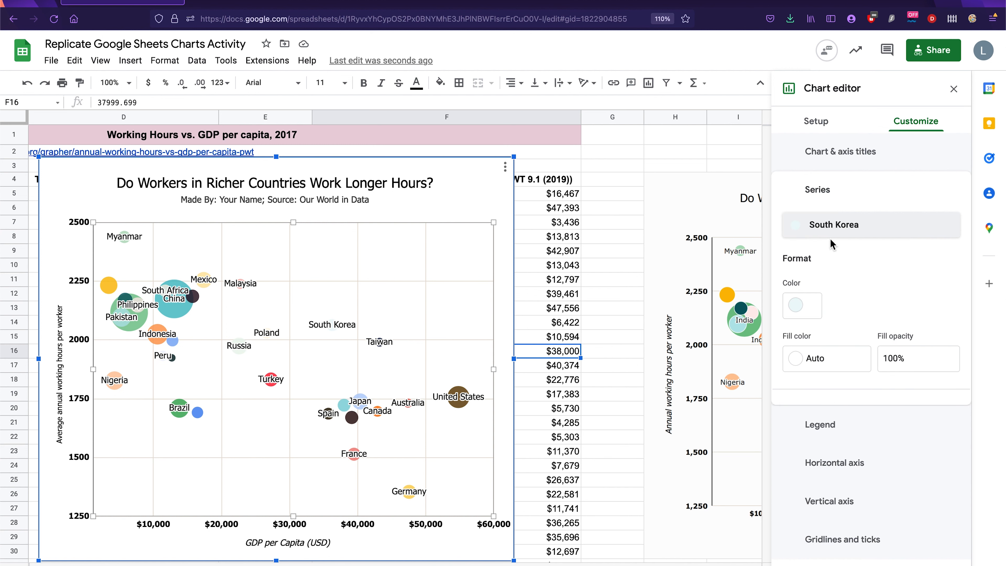
left_click(799, 309)
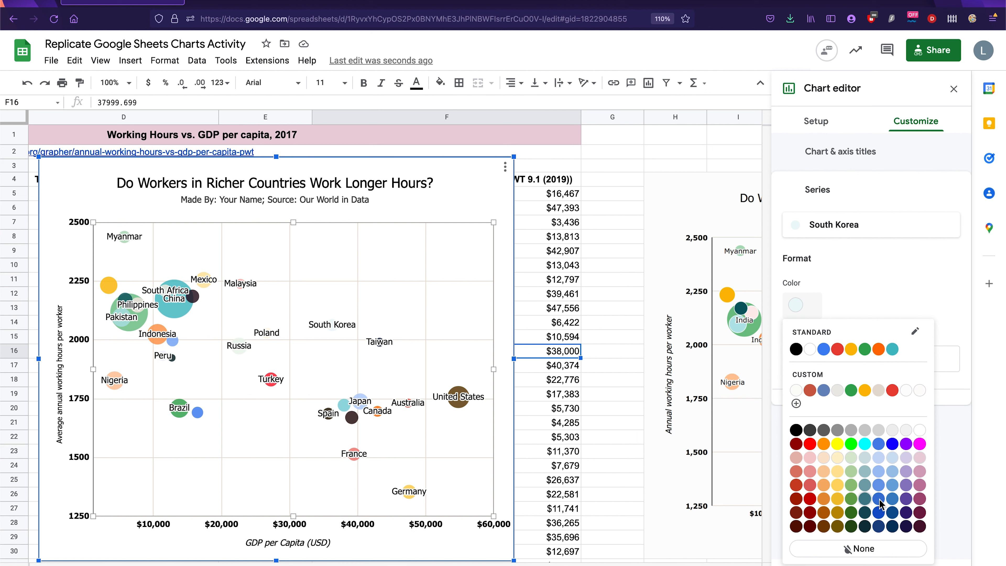
left_click(878, 499)
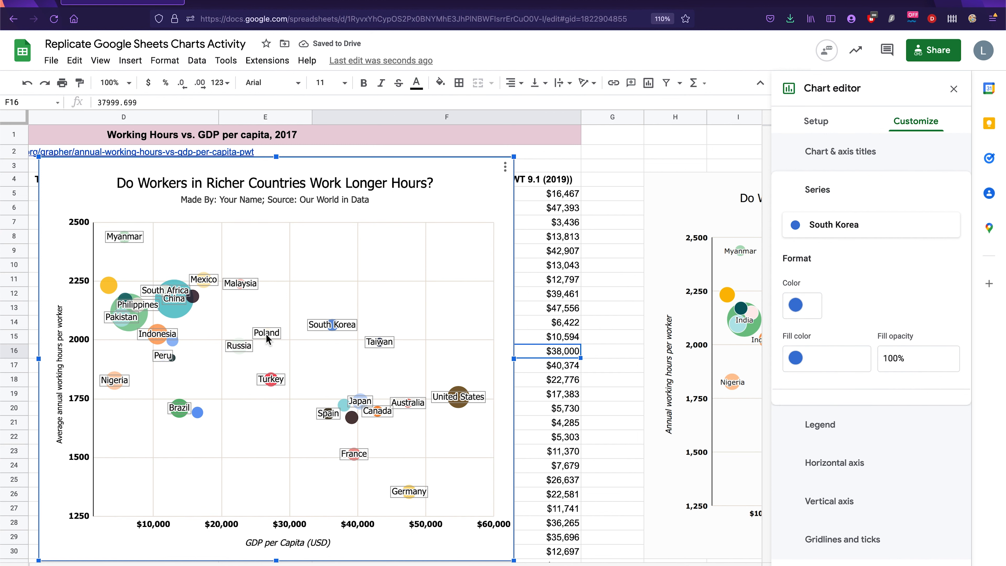
Set the Poland series color in the bubble chart to dark yellow.
left_click(855, 224)
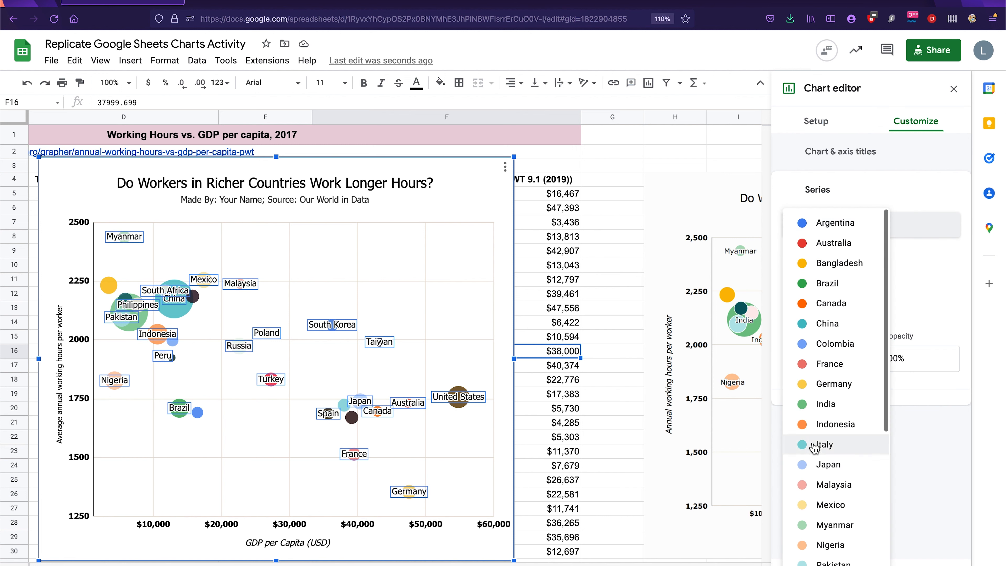
scroll(813, 446, "down", 5)
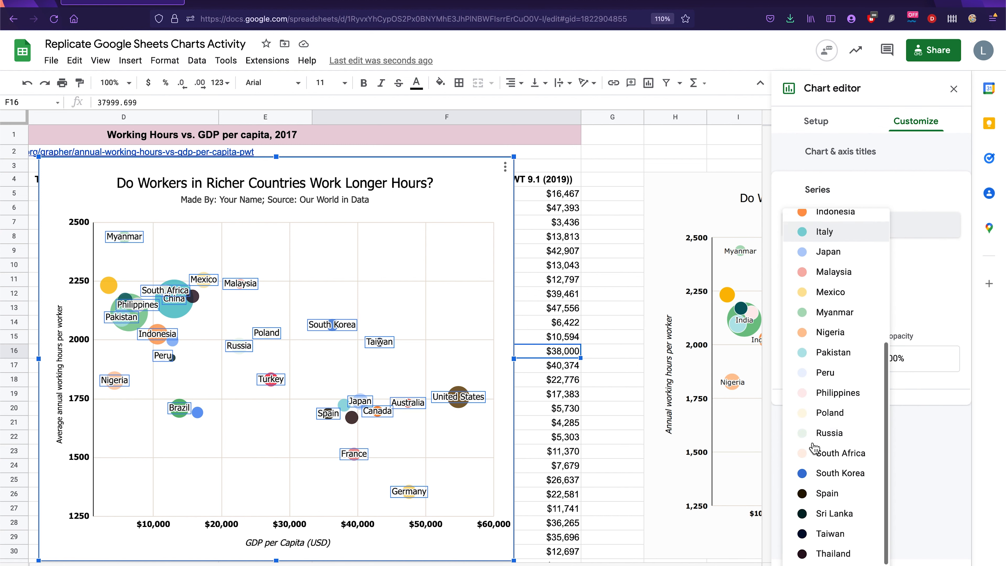
left_click(824, 414)
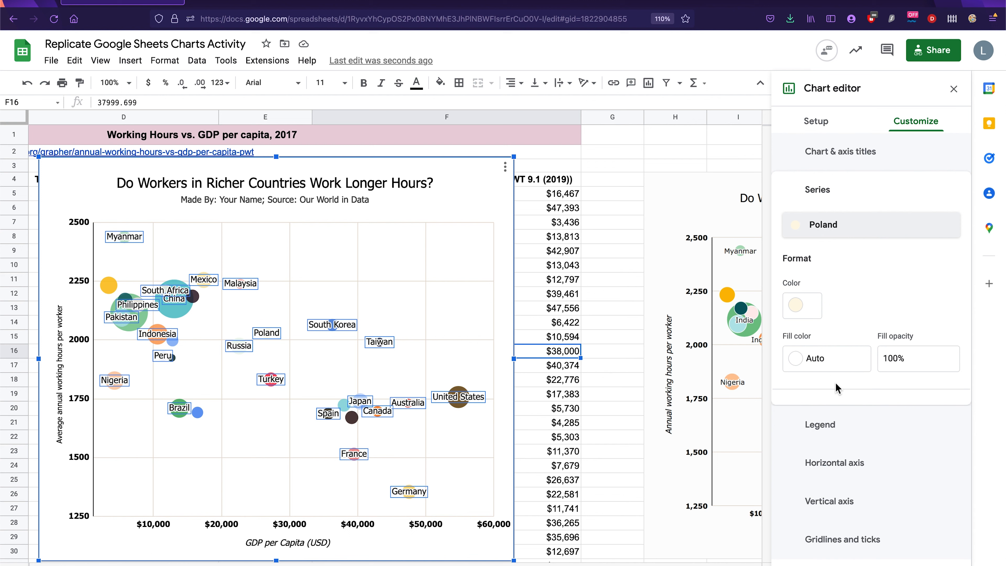
left_click(817, 302)
left_click(838, 501)
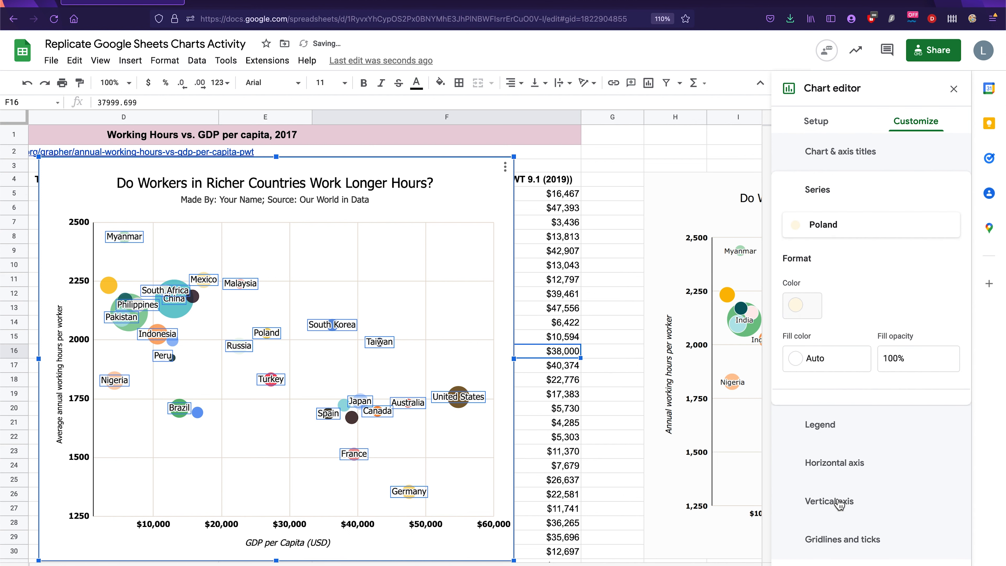
Set the Russia series color in the bubble chart to purple.
left_click(862, 232)
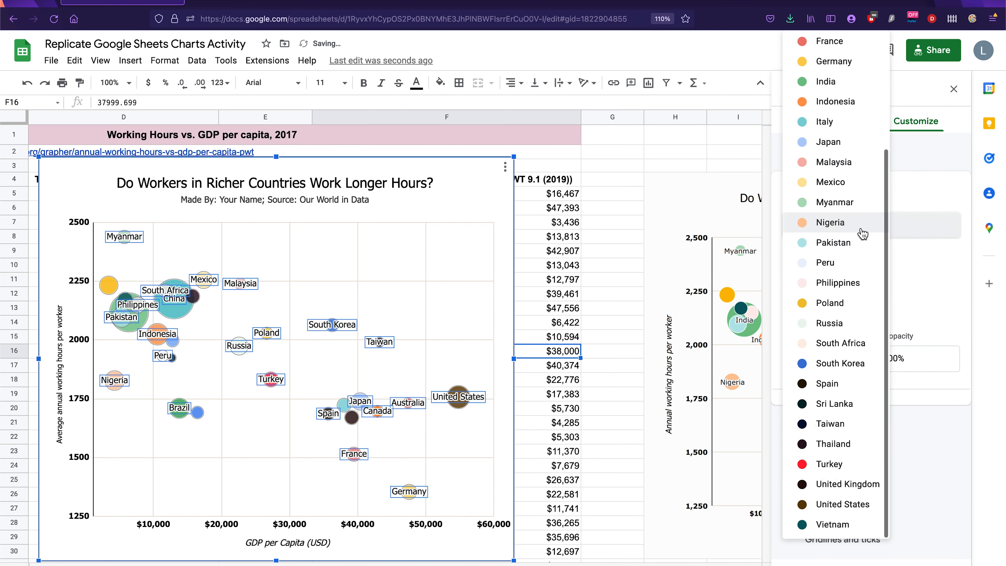
left_click(832, 324)
left_click(806, 306)
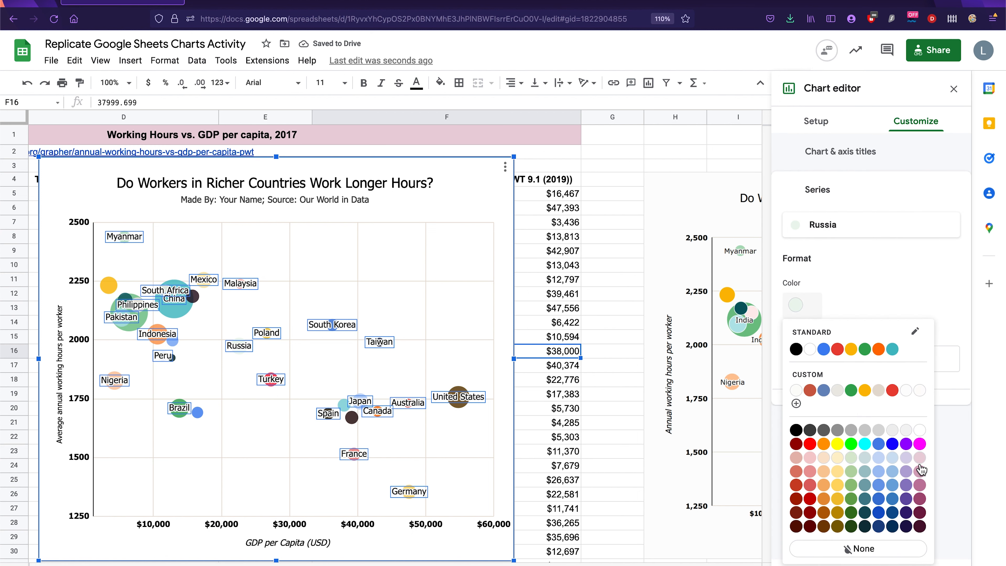
left_click(906, 444)
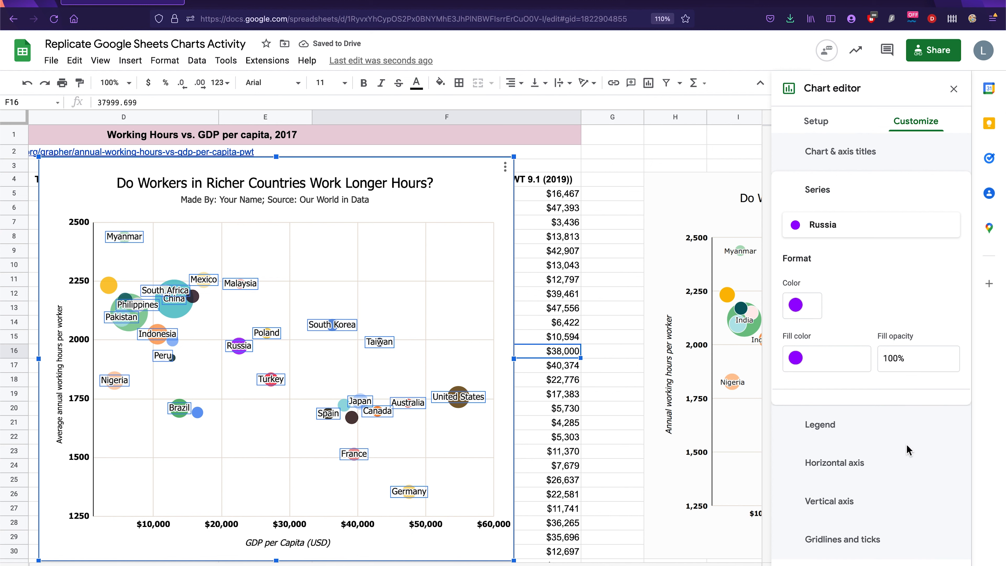
Set the Myanmar series color in the bubble chart to the darkest cyan and deselect the bubble labels.
left_click(865, 230)
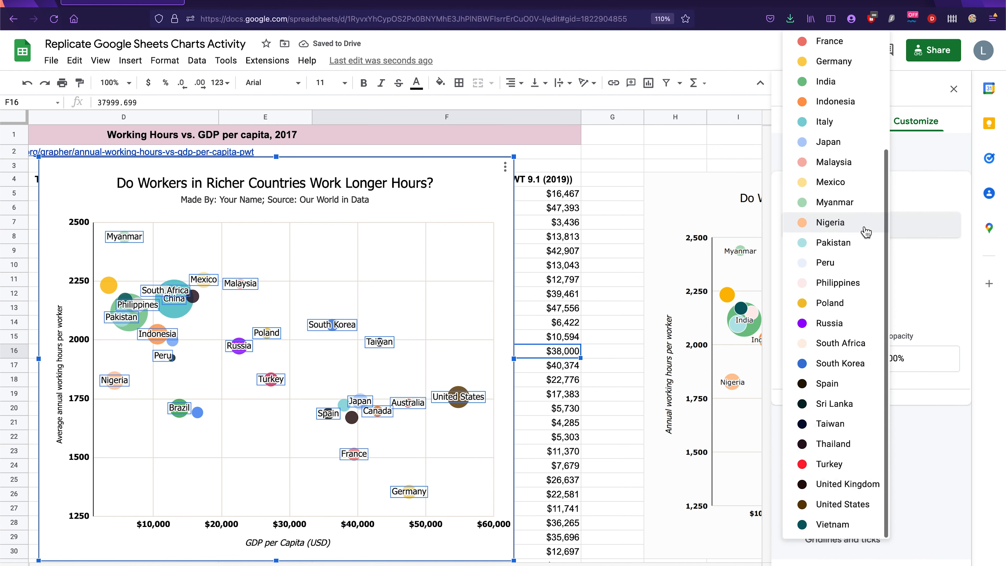
left_click(855, 204)
left_click(817, 309)
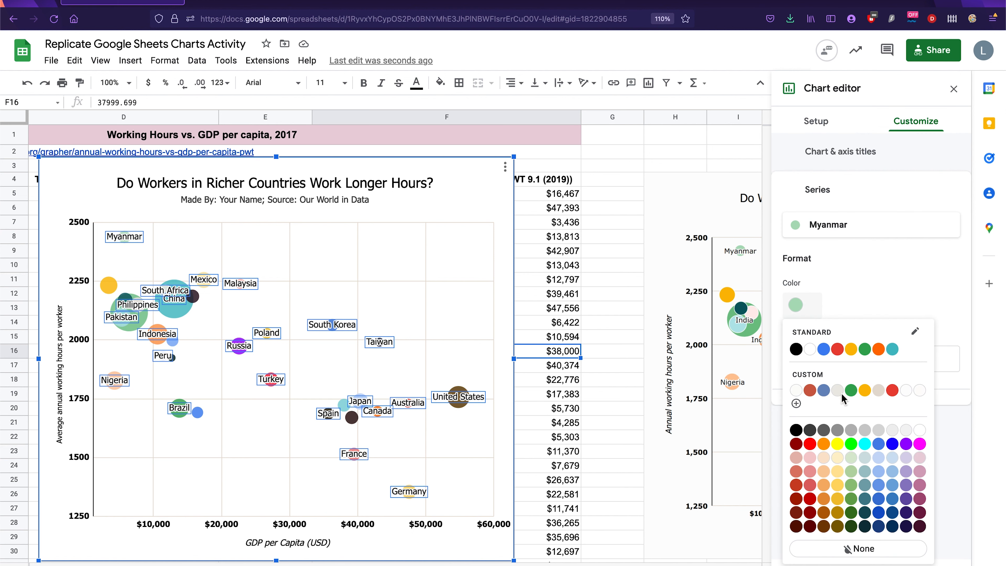
left_click(865, 526)
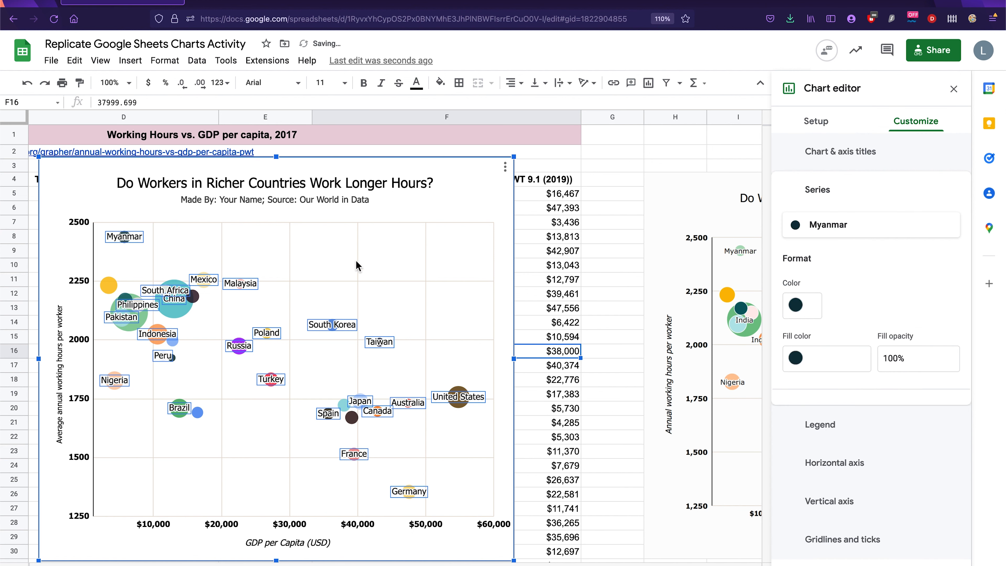
left_click(439, 200)
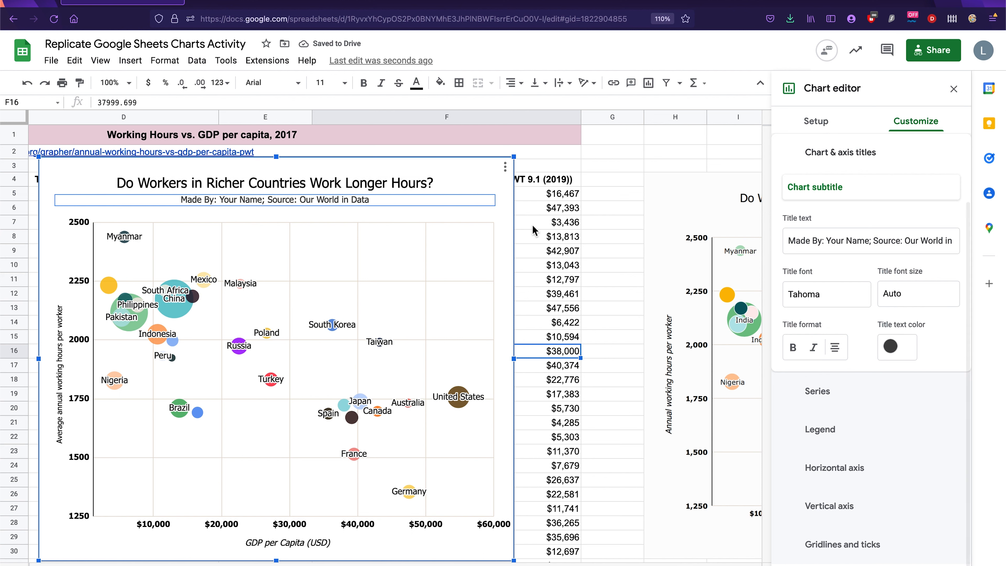
left_click(510, 228)
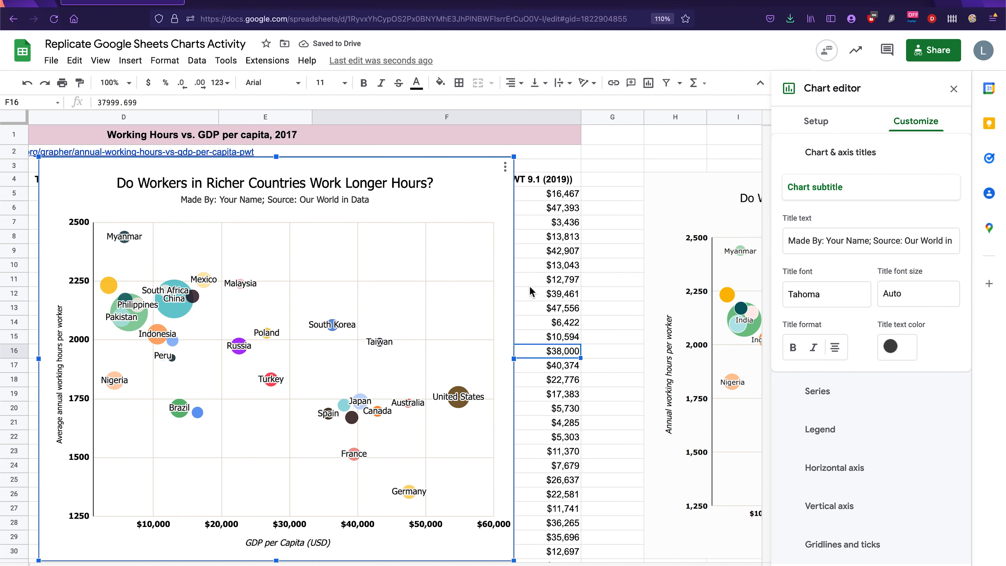
Compare with the reference chart, and make the vertical axis title italic with font size 14.
scroll(553, 337, "right", 10)
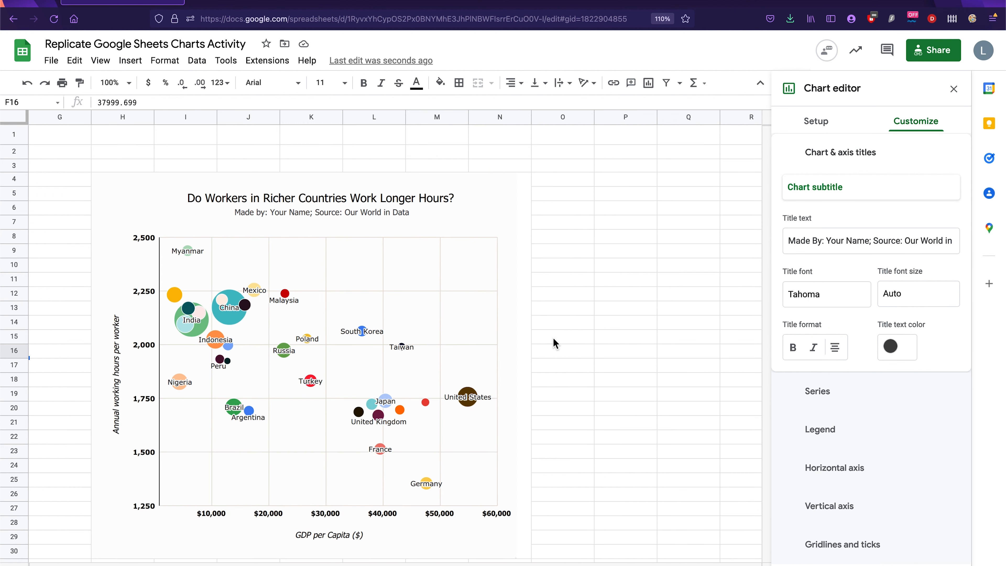
scroll(553, 337, "left", 10)
left_click(123, 359)
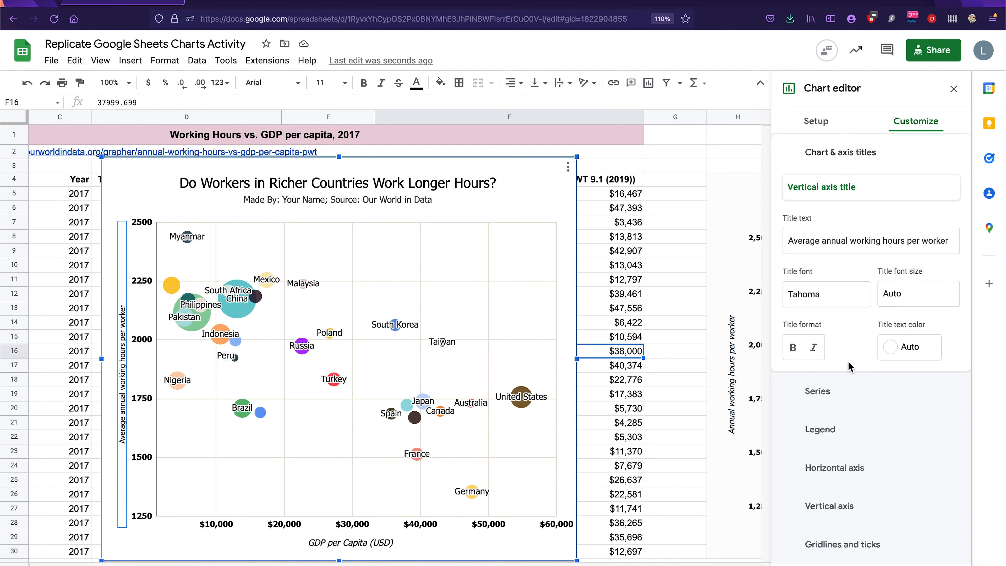
left_click(813, 348)
left_click(919, 291)
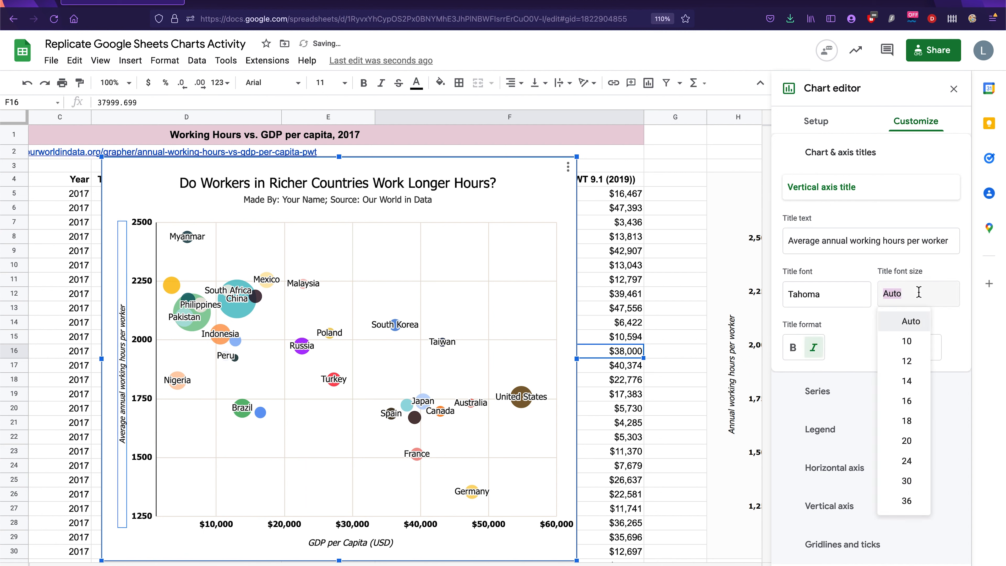
left_click(907, 381)
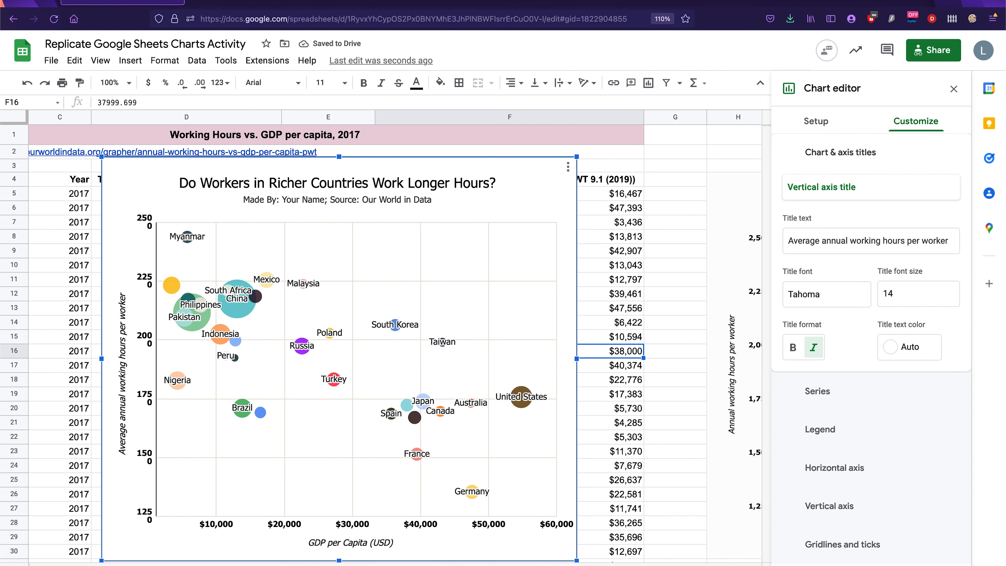
Move the finished bubble chart off the GDP per capita values, over the reference chart, and deselect it.
scroll(623, 362, "right", 6)
left_click_drag(281, 194, 762, 217)
left_click_drag(655, 190, 774, 179)
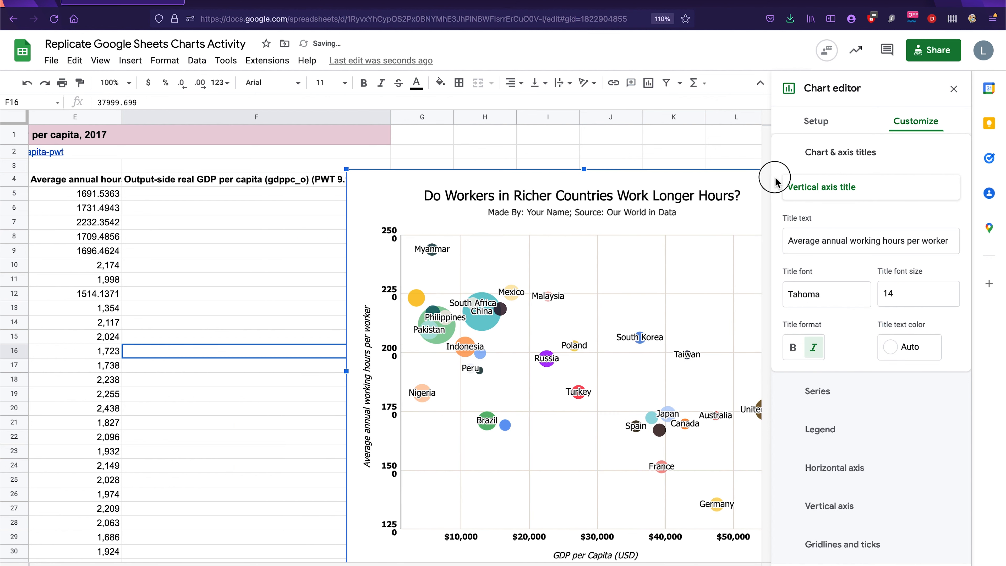
left_click(291, 420)
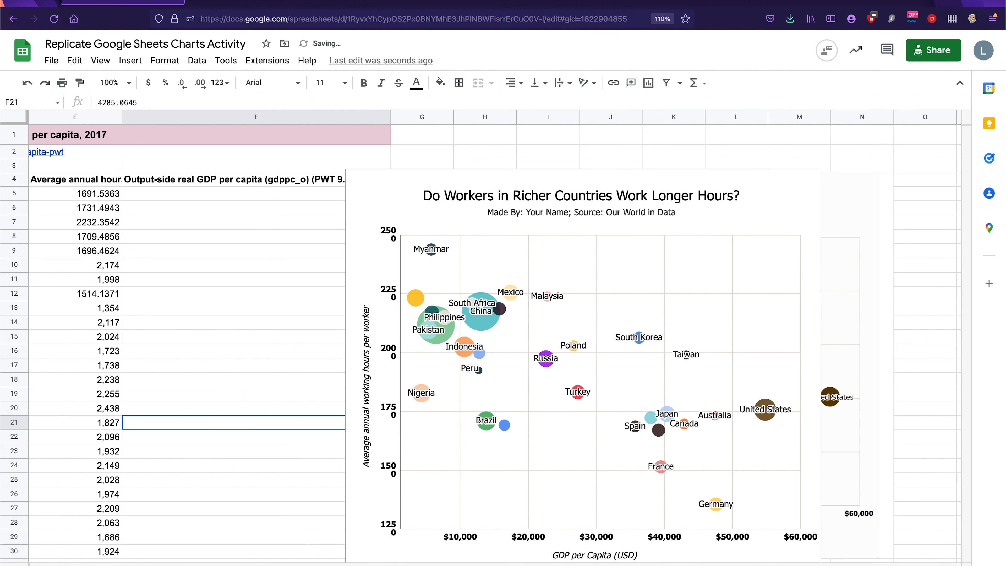
Switch to the sheet of Covid cases per 100K people and examine its data columns and the reference area chart.
key("ctrl+shift+Page_Down")
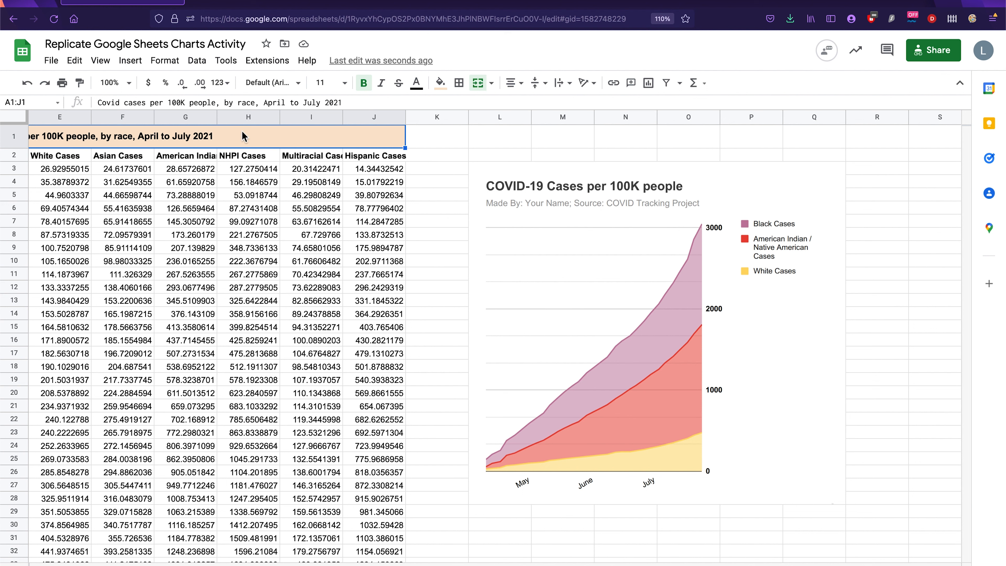
scroll(221, 245, "left", 4)
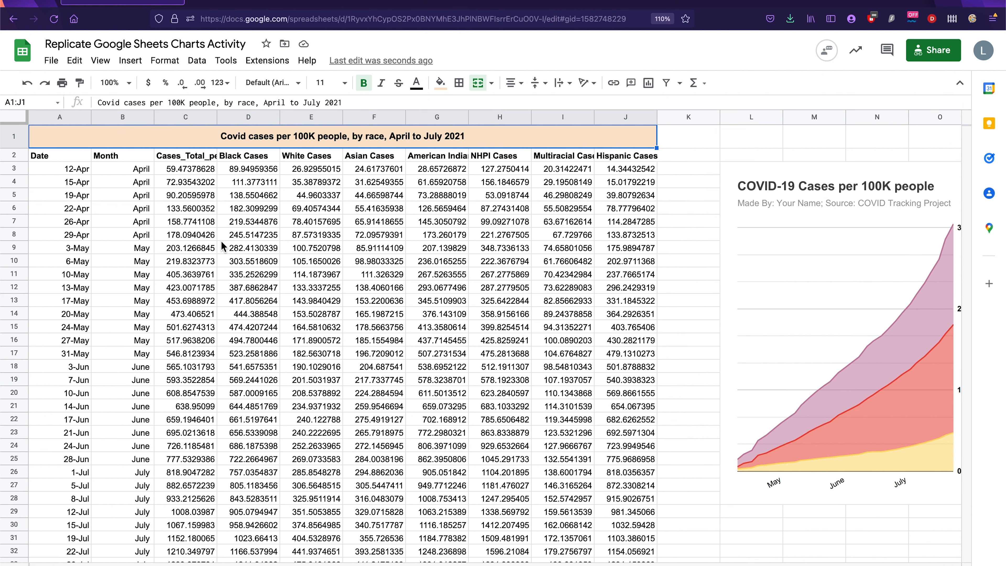
scroll(222, 246, "right", 3)
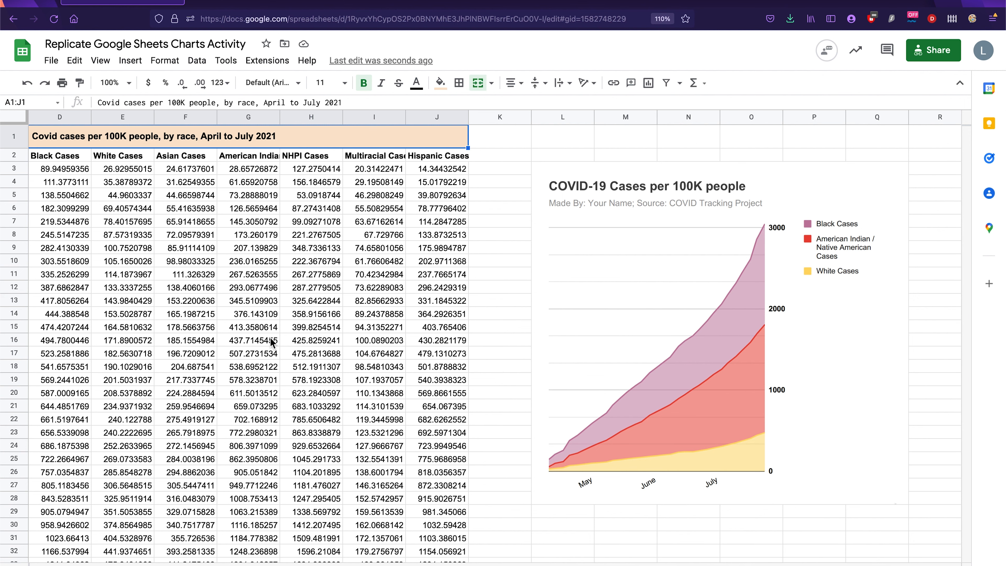
scroll(271, 342, "left", 3)
scroll(271, 341, "right", 2)
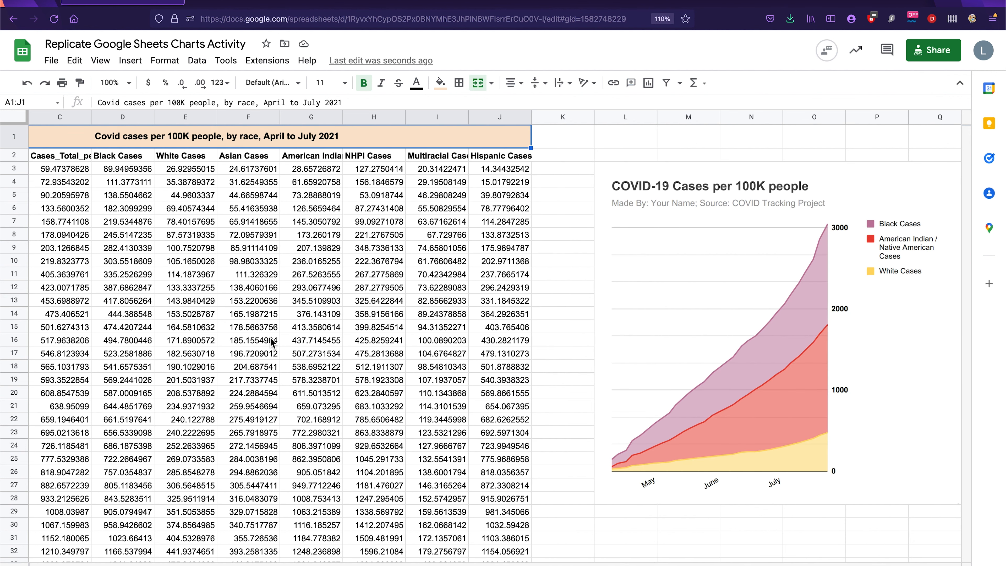
scroll(796, 364, "right", 3)
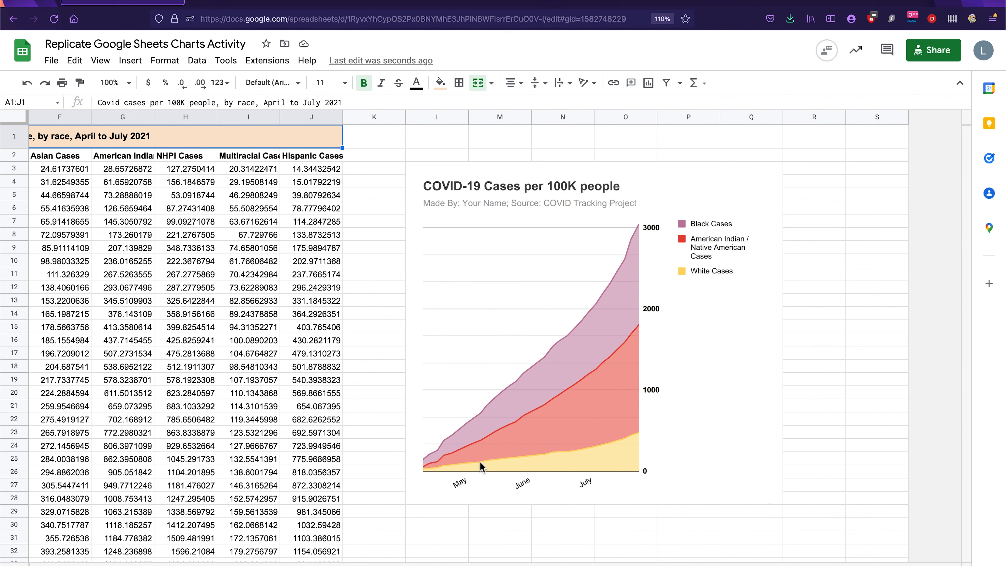
left_click(513, 223)
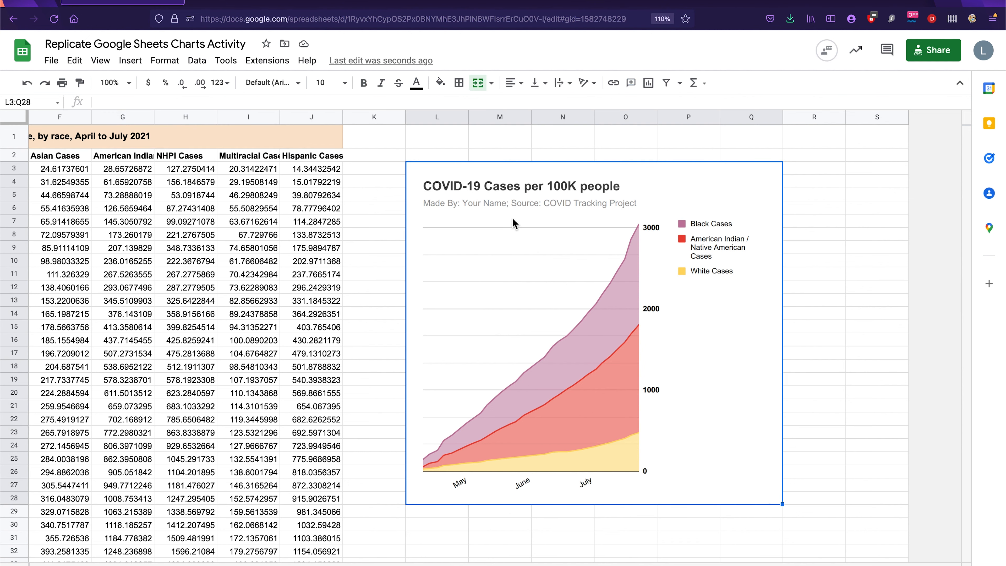
Insert a chart from the Covid data range A2:J33 and set its type to stacked area chart.
scroll(174, 429, "left", 5)
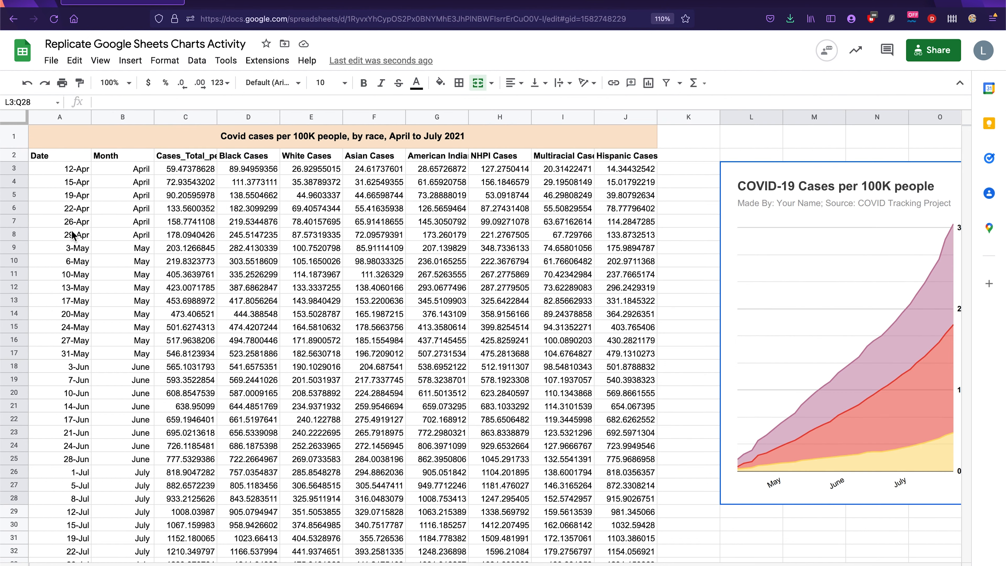
left_click(58, 158)
scroll(456, 379, "down", 3)
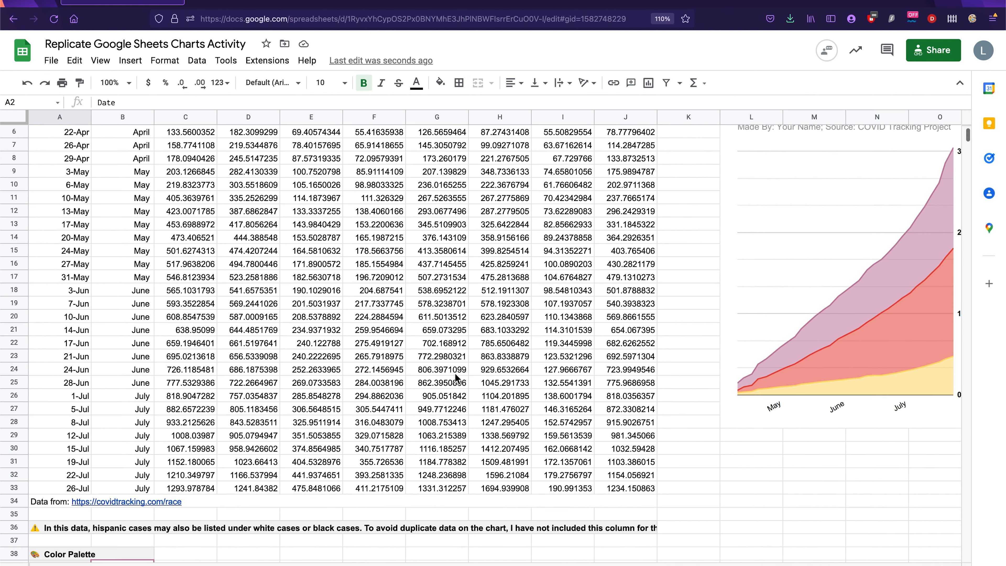
left_click(648, 489, "shift")
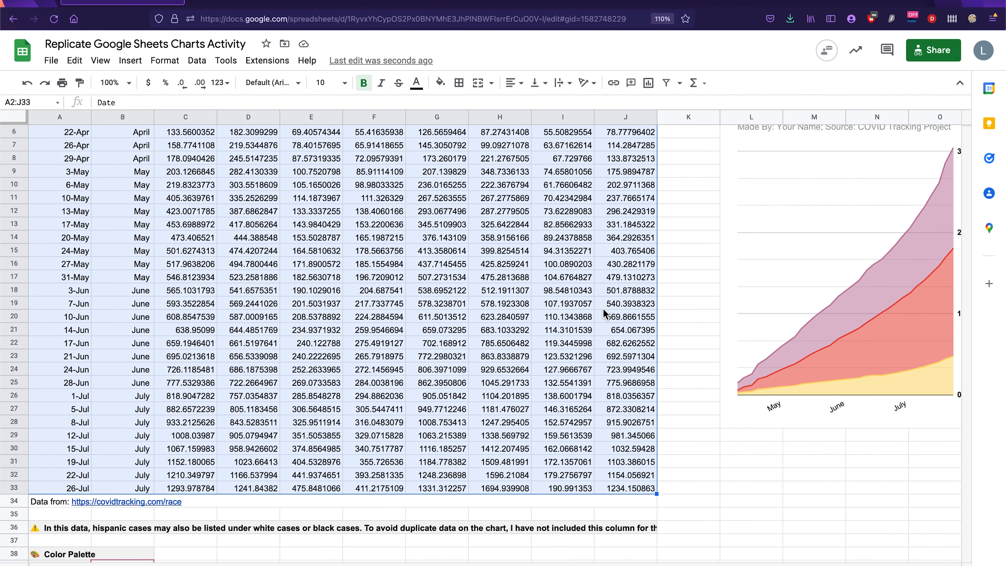
scroll(600, 282, "up", 3)
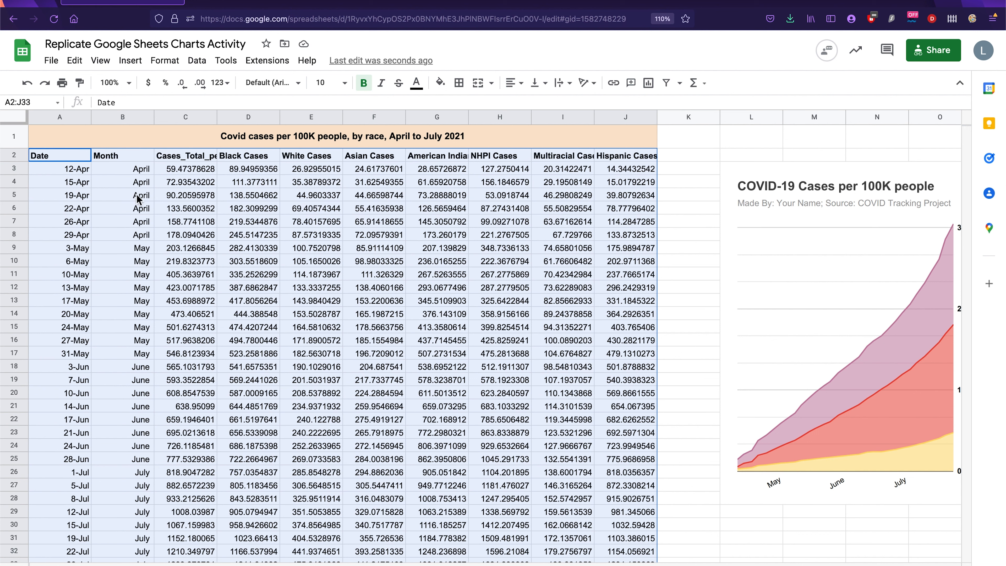
left_click(130, 61)
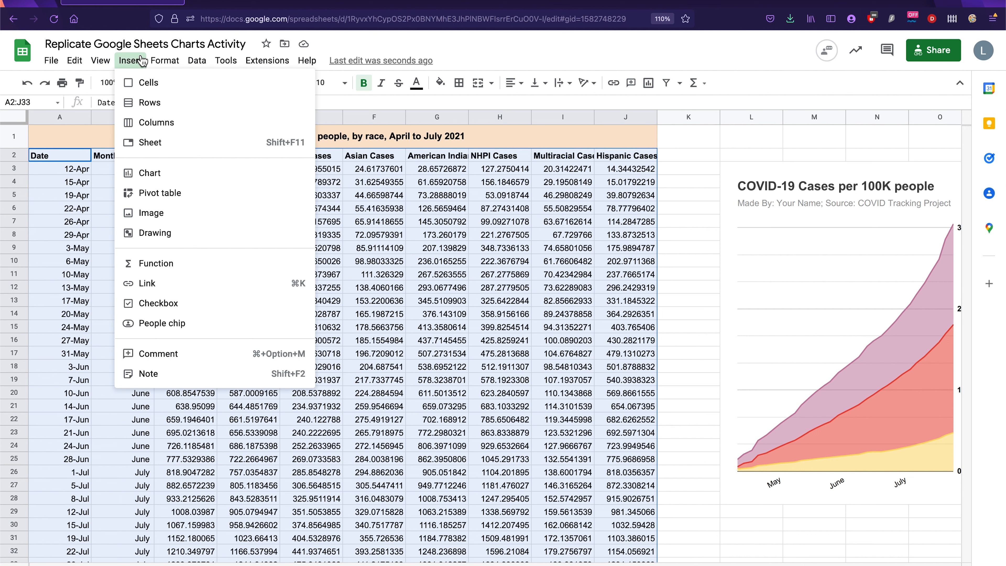
left_click(187, 182)
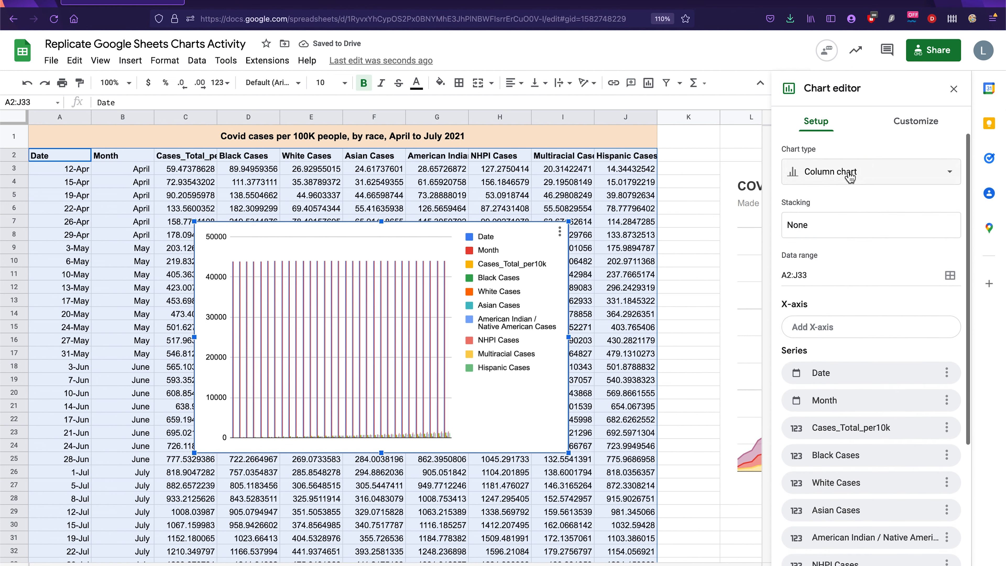
left_click(848, 171)
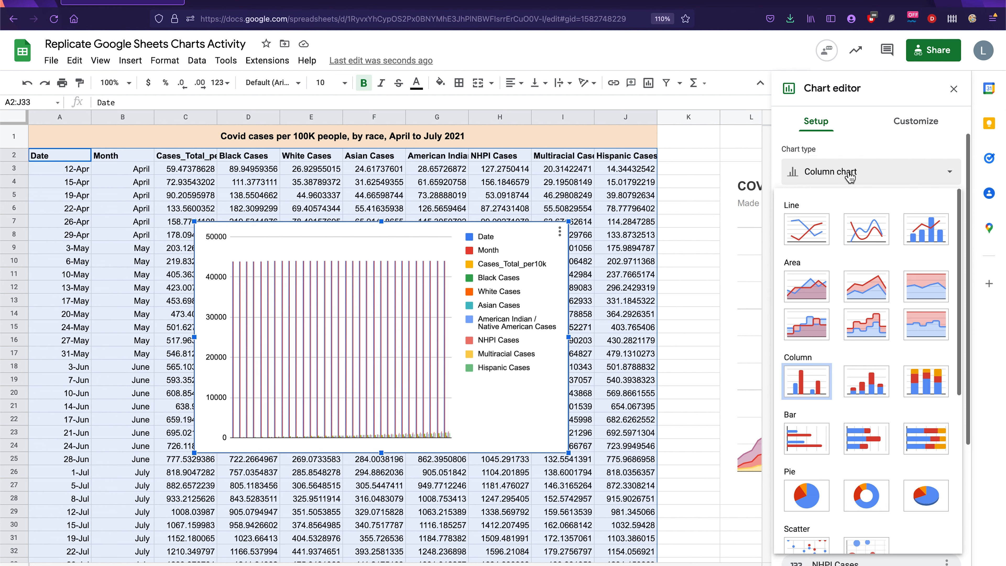
left_click(880, 298)
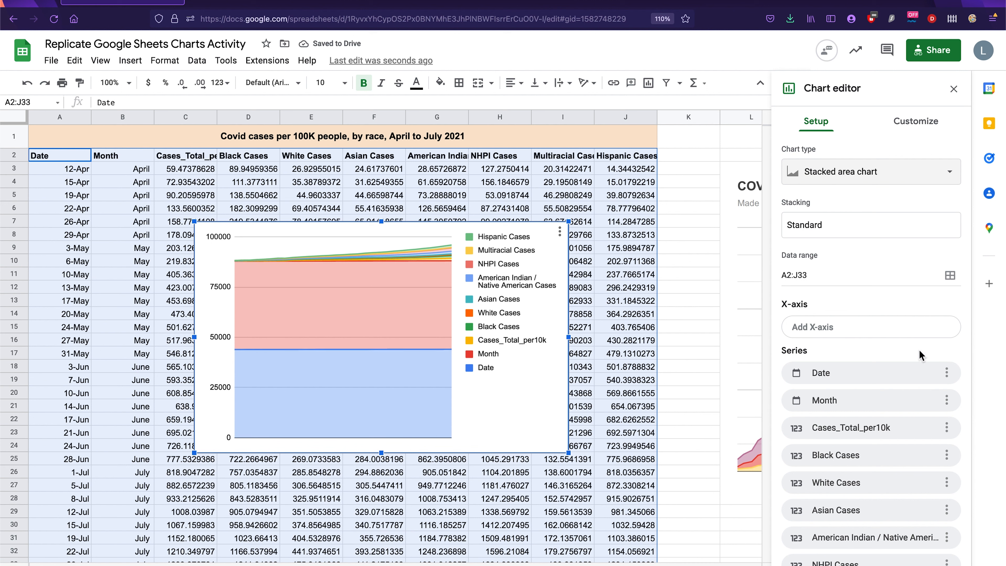
Remove the Date and Month series from the stacked area chart.
scroll(891, 330, "down", 3)
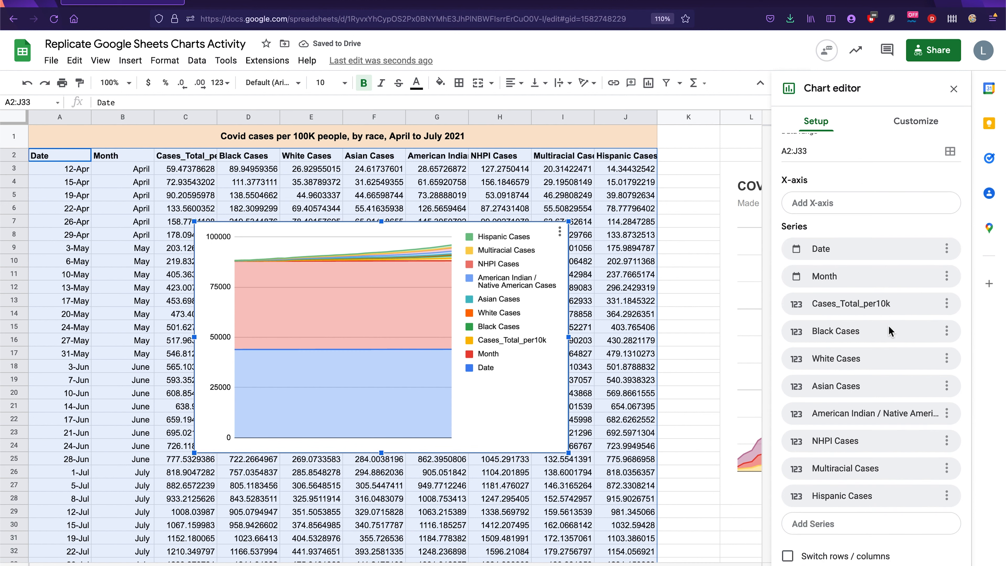
left_click(946, 243)
left_click(905, 275)
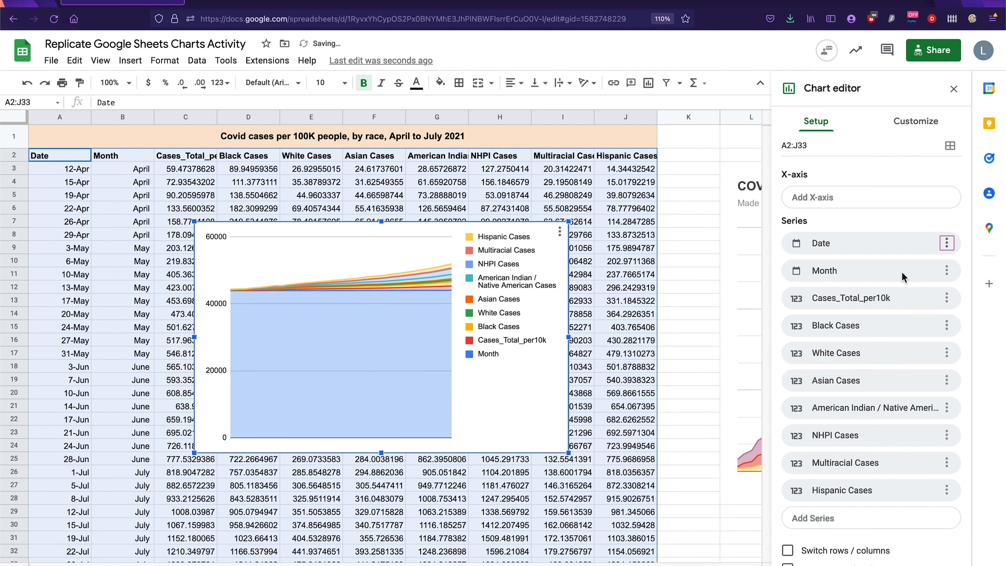
left_click(947, 243)
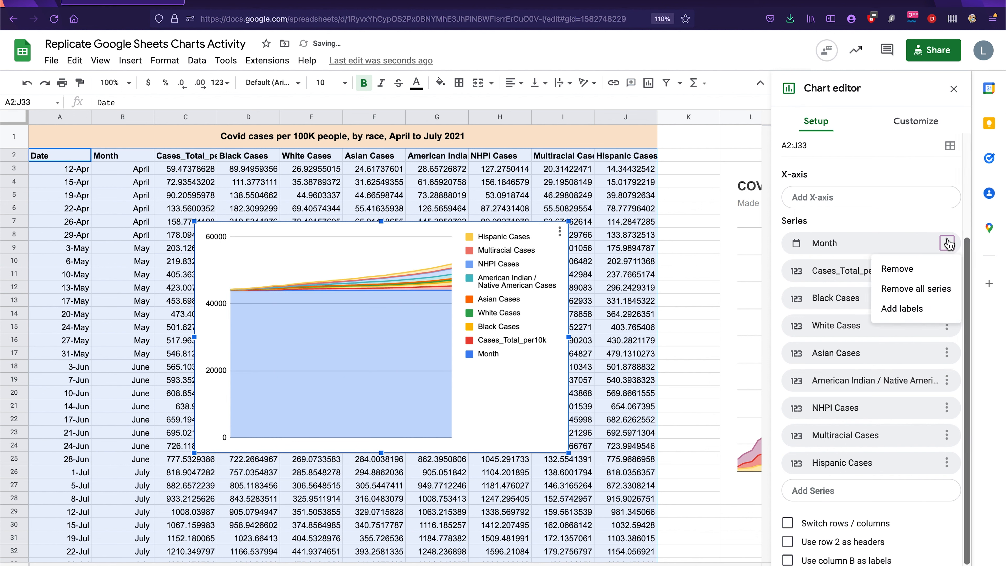
left_click(923, 271)
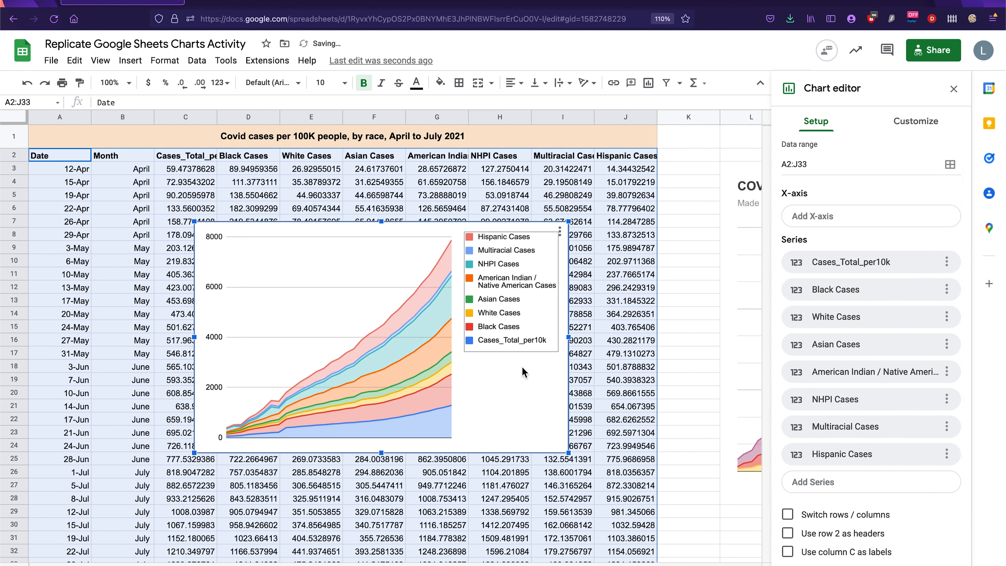
Compare with the reference chart and remove the Cases_Total_per10k series from the new chart.
scroll(523, 372, "right", 5)
scroll(732, 275, "right", 2)
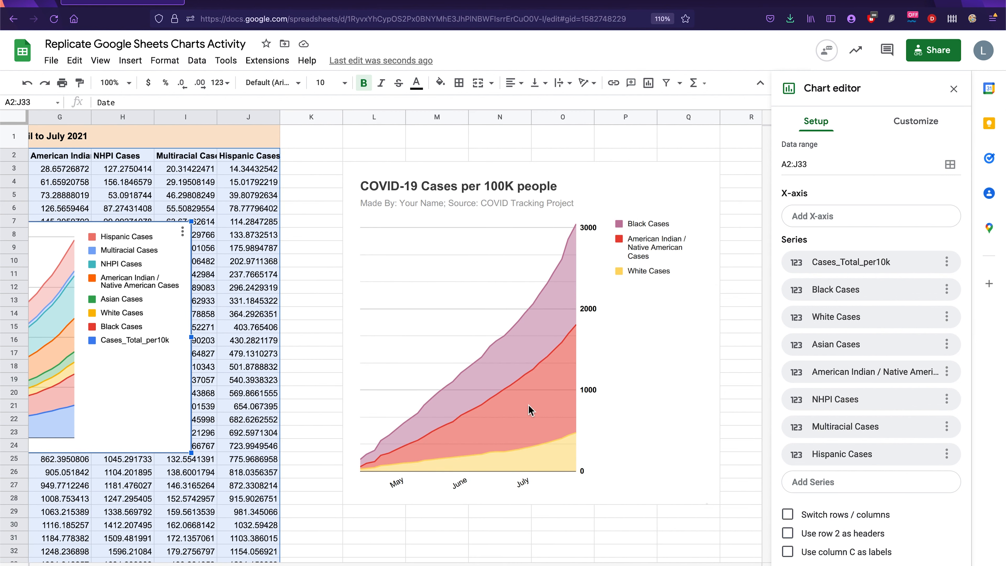
scroll(115, 382, "left", 3)
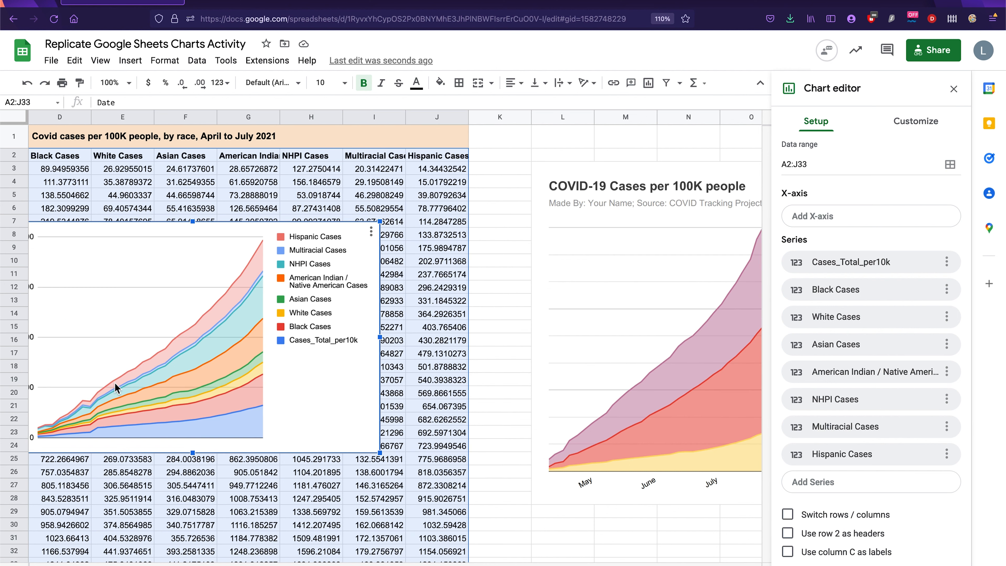
scroll(115, 382, "left", 2)
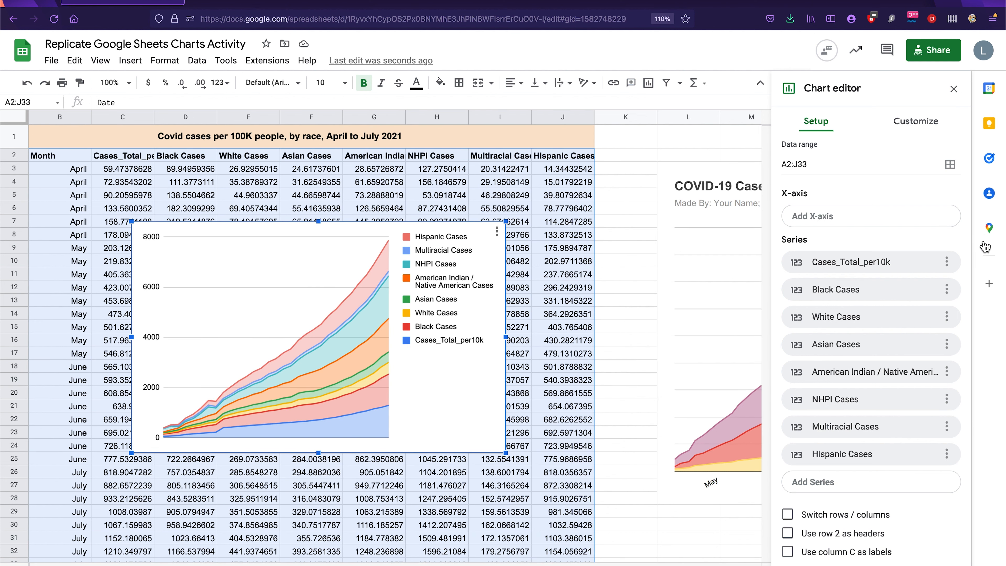
left_click(946, 261)
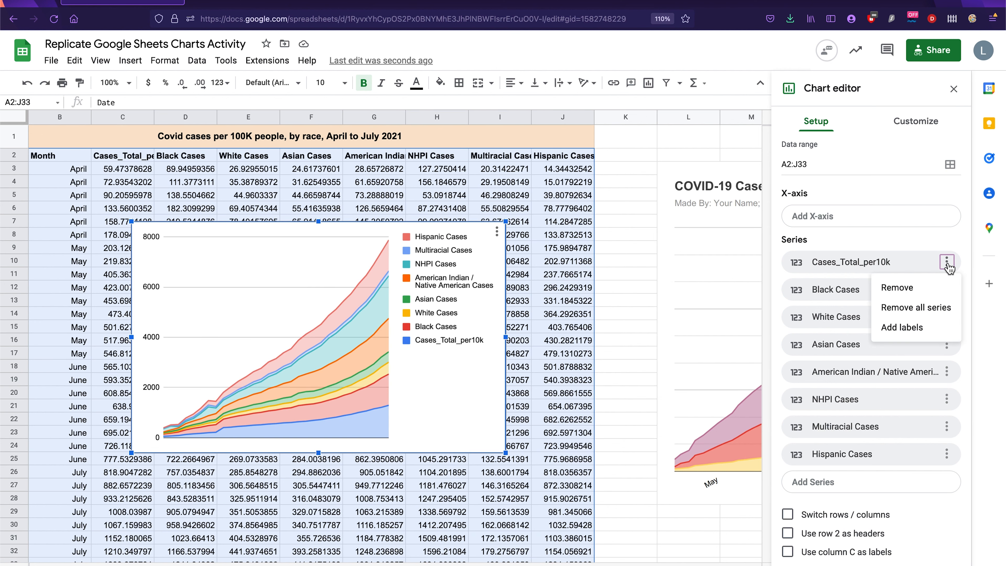
left_click(918, 293)
Check the reference chart's series and stretch the new chart vertically to span about rows 2 to 27.
scroll(601, 358, "right", 3)
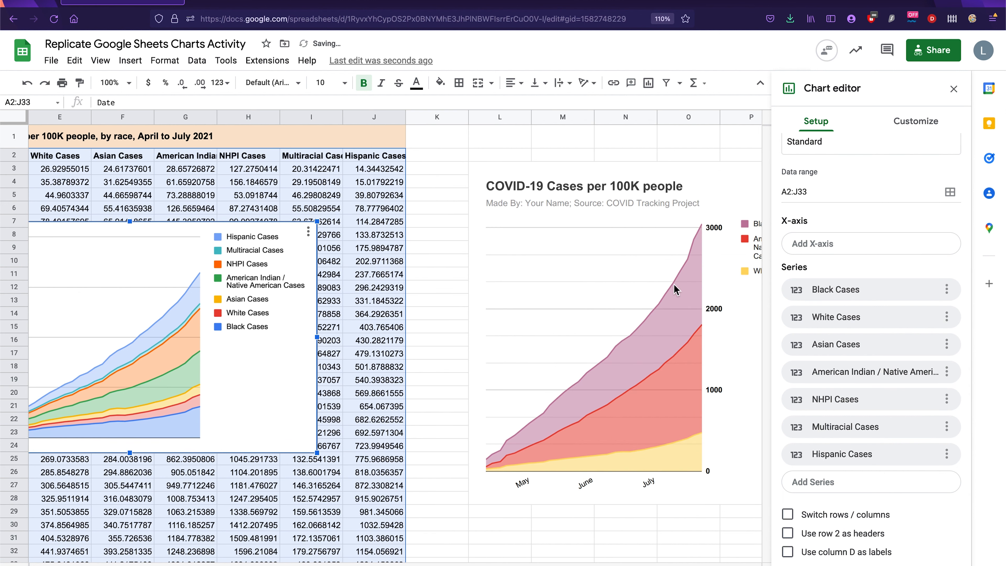
scroll(673, 284, "right", 2)
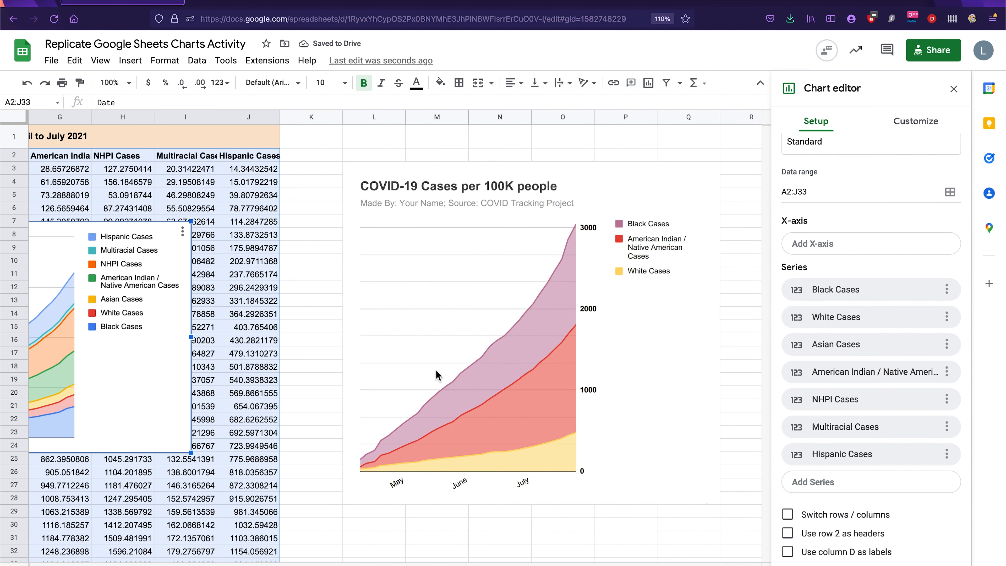
scroll(436, 373, "left", 2)
scroll(436, 373, "left", 3)
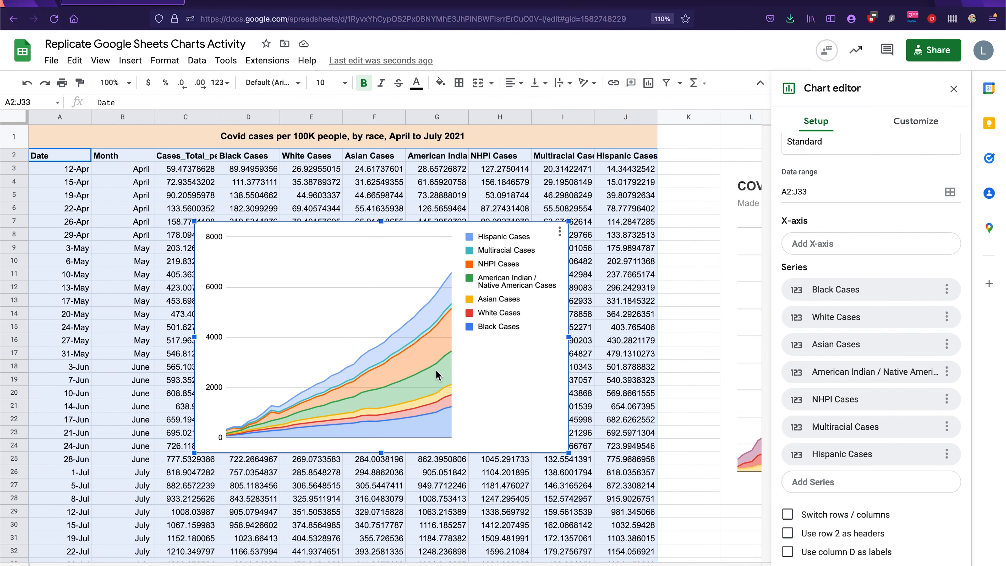
scroll(436, 375, "right", 2)
left_click_drag(255, 223, 255, 152)
left_click_drag(258, 456, 255, 485)
Remove the Asian, NHPI, Multiracial and Hispanic Cases series from the stacked area chart.
left_click(946, 344)
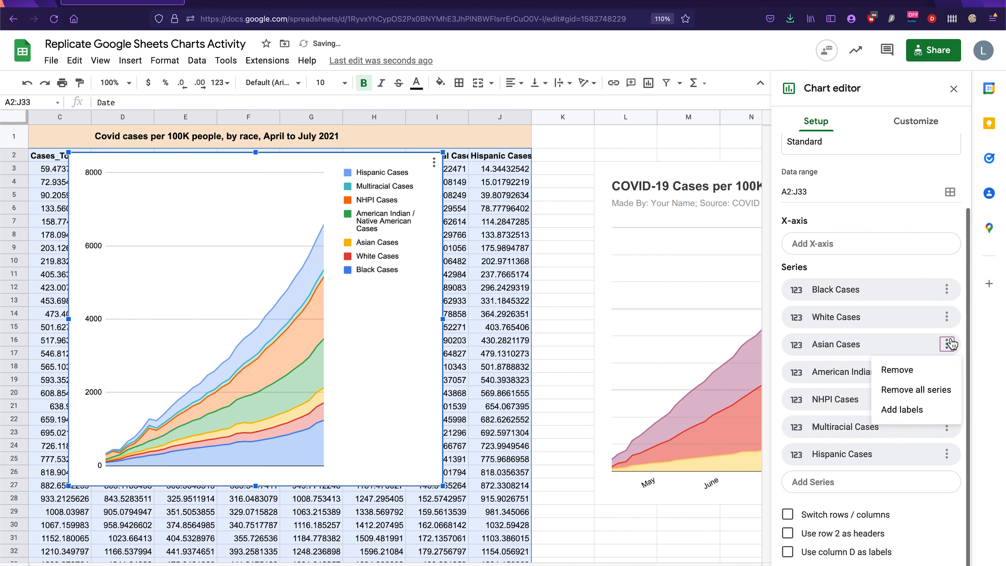
left_click(921, 373)
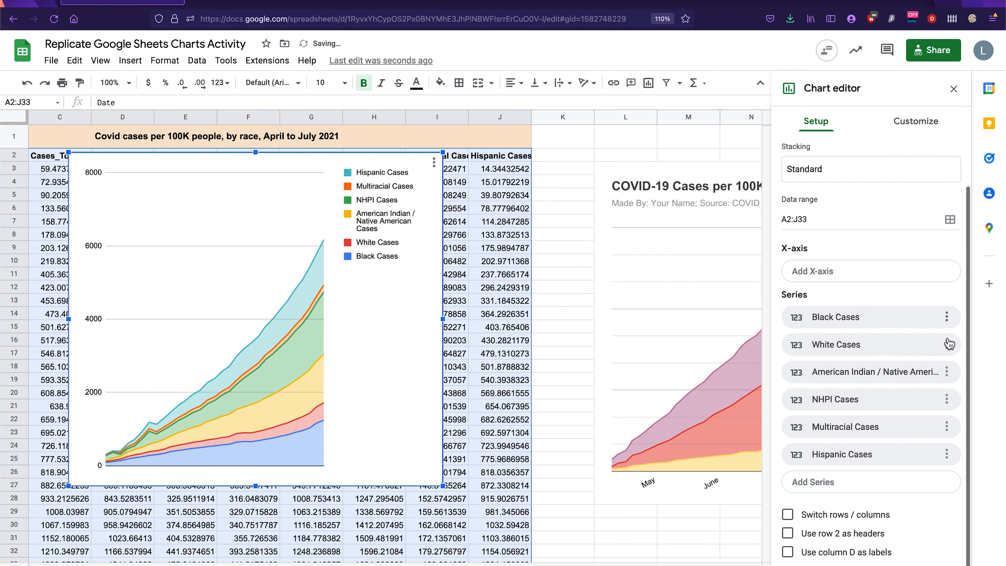
left_click(946, 399)
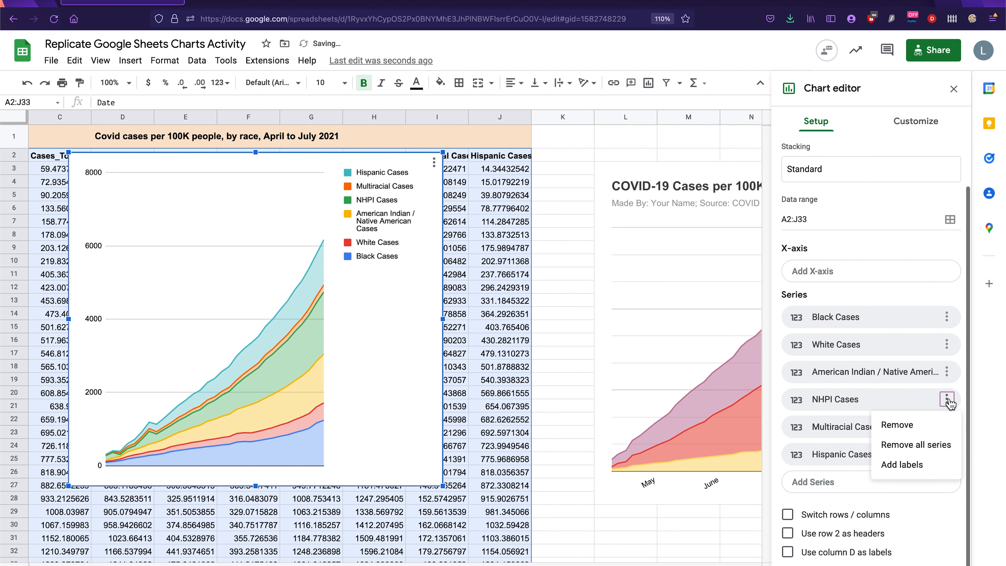
left_click(923, 426)
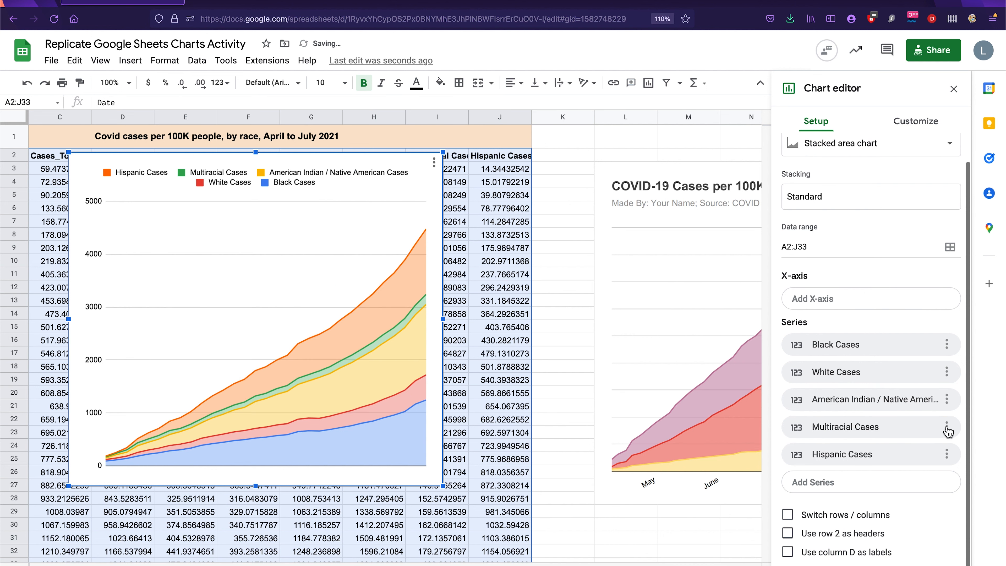
left_click(946, 426)
left_click(929, 455)
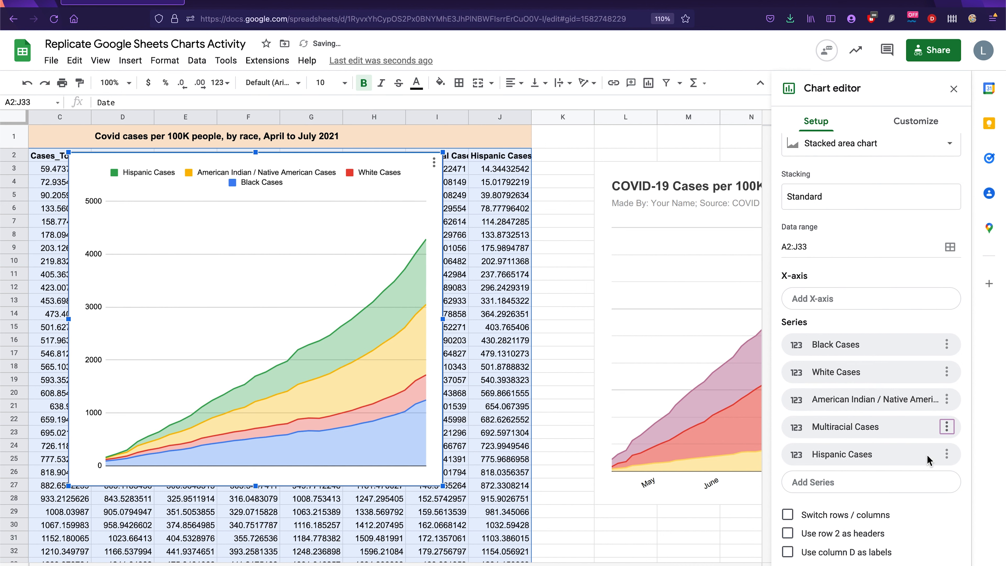
left_click(946, 455)
left_click(916, 480)
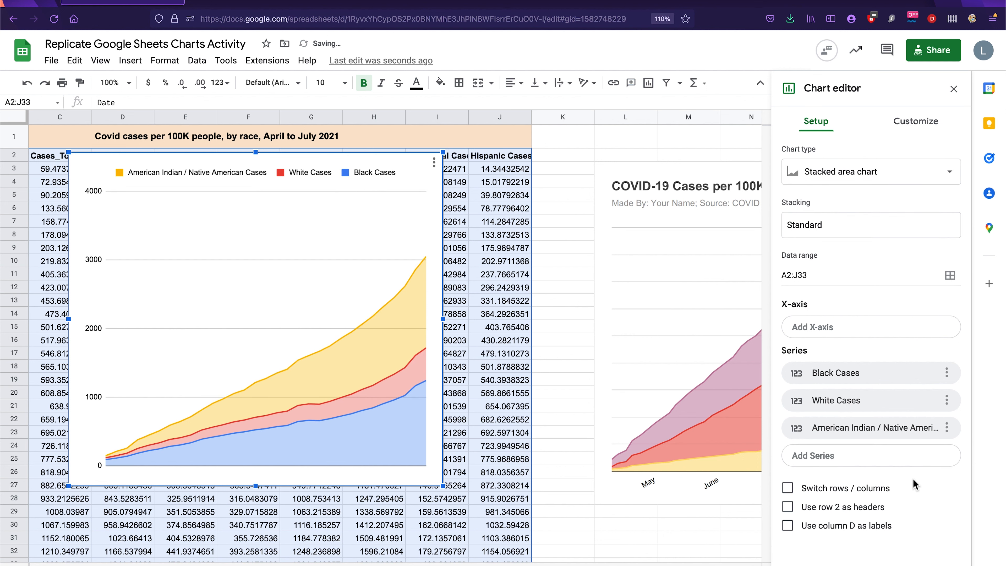
Match the reference chart's stacking order by removing the Black Cases series and adding it back as the last series.
scroll(587, 406, "right", 3)
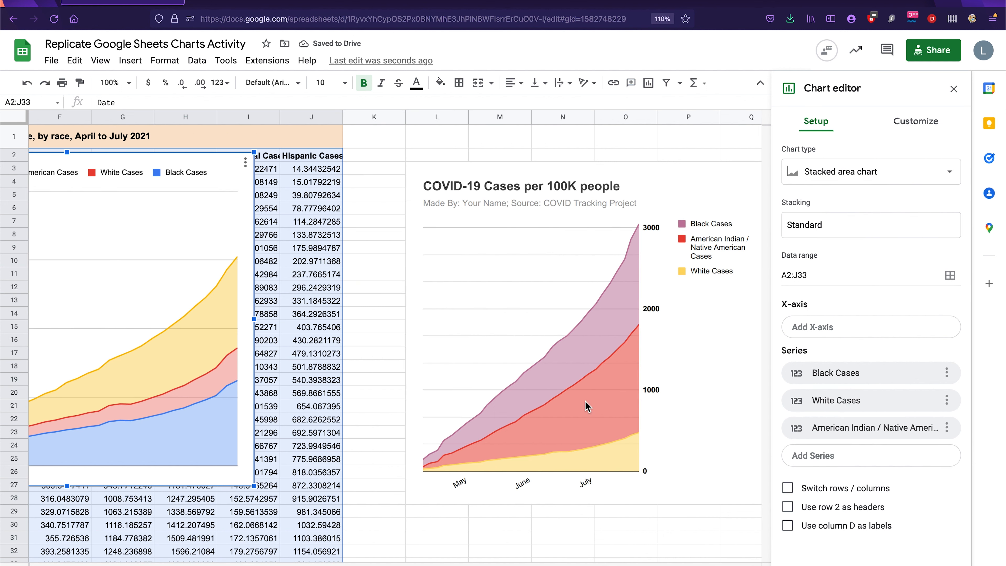
scroll(586, 405, "left", 3)
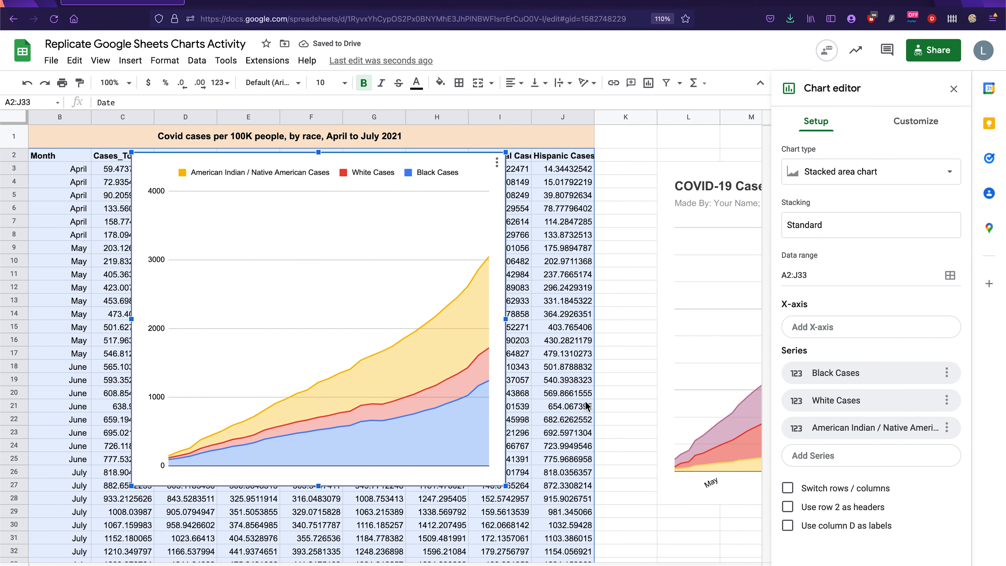
scroll(587, 406, "right", 4)
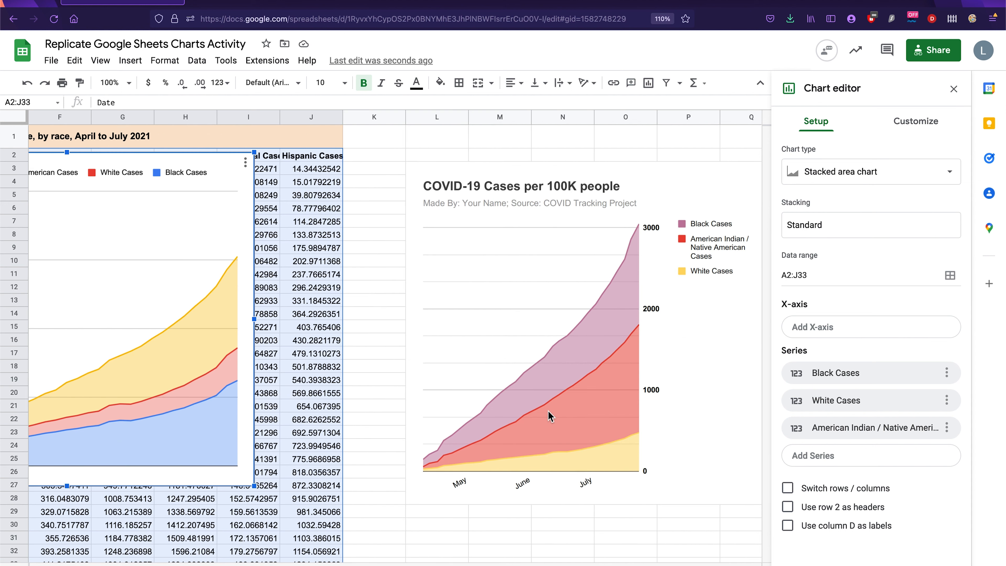
scroll(548, 416, "left", 3)
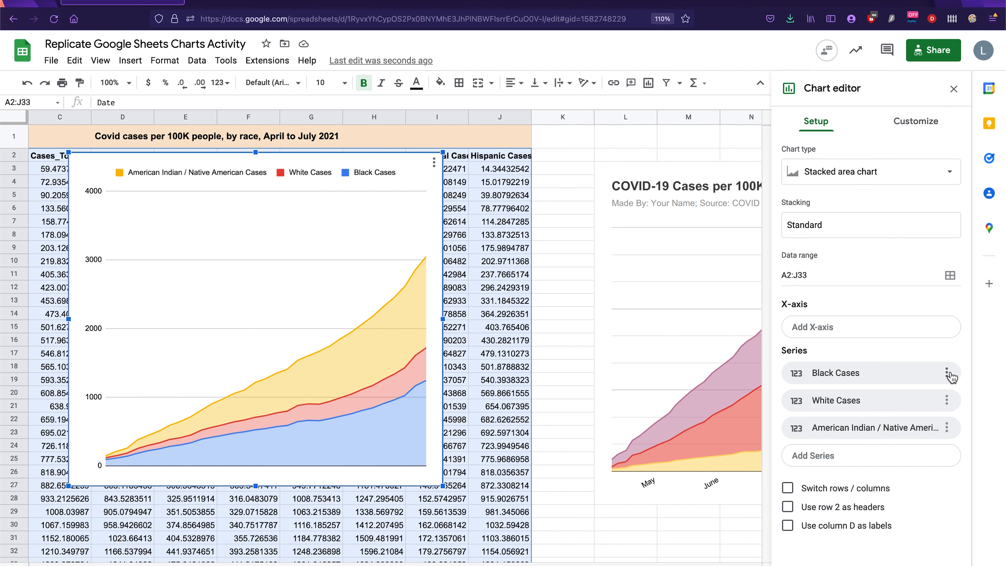
scroll(543, 415, "right", 2)
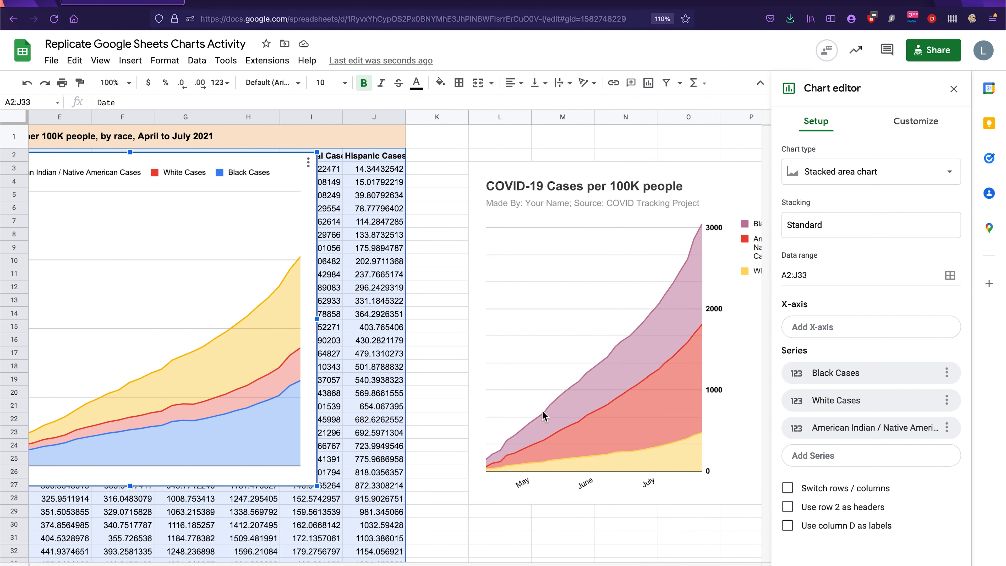
left_click(947, 373)
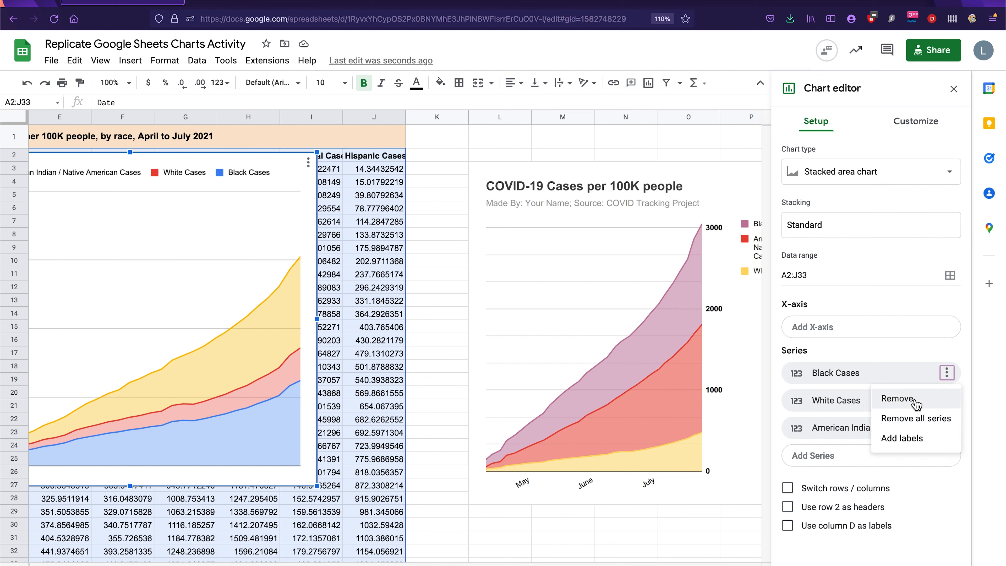
left_click(896, 398)
left_click(866, 432)
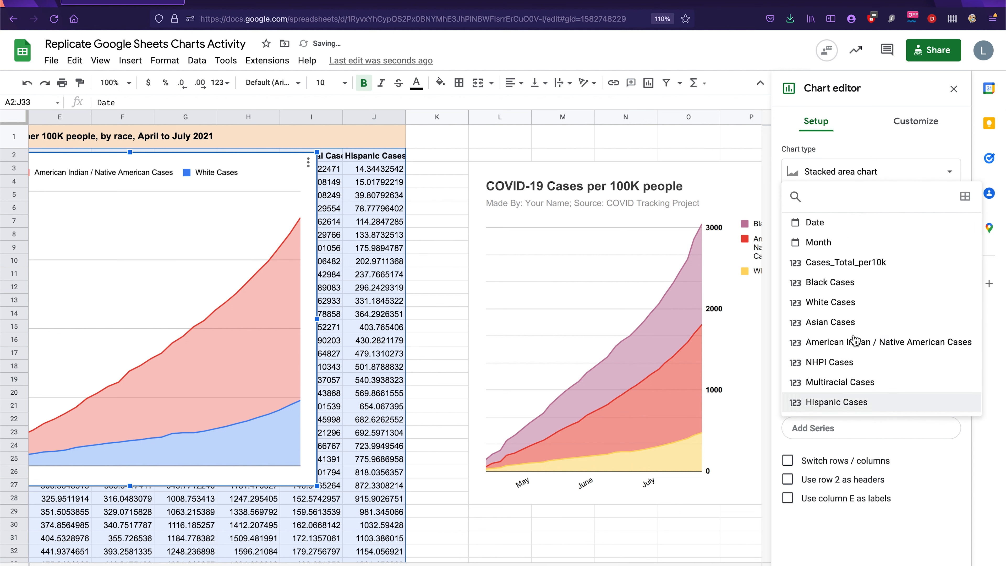
left_click(830, 282)
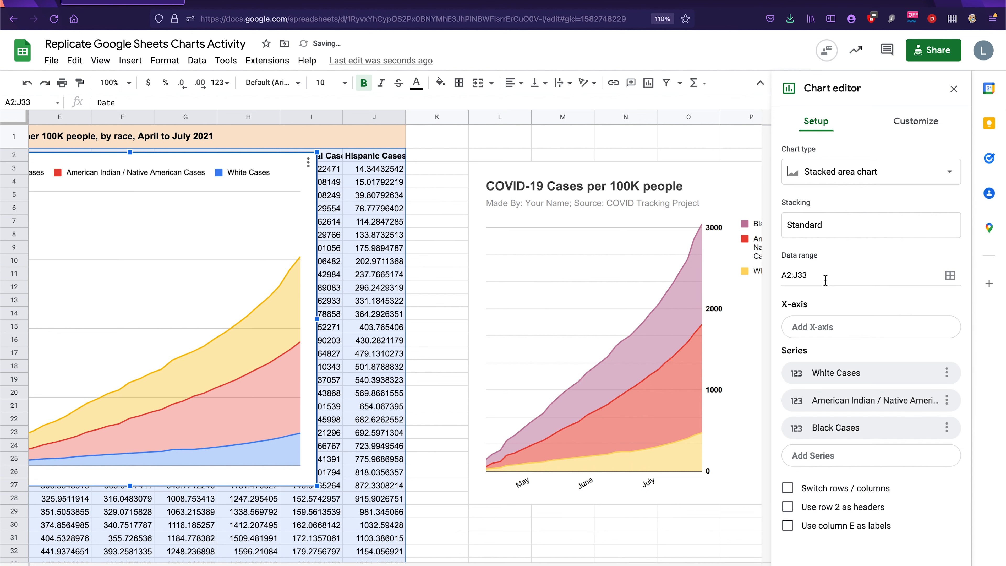
scroll(291, 321, "left", 3)
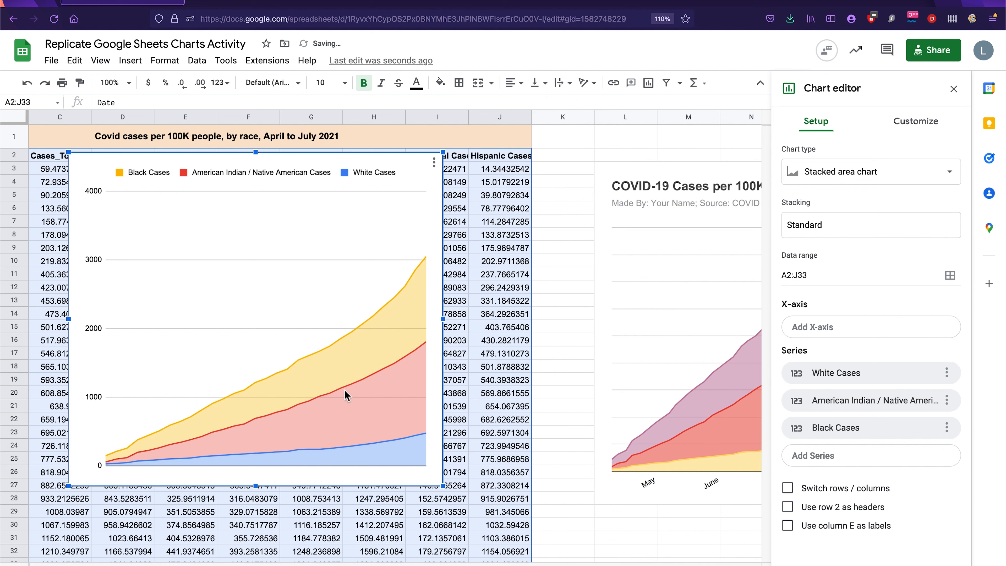
scroll(324, 375, "right", 3)
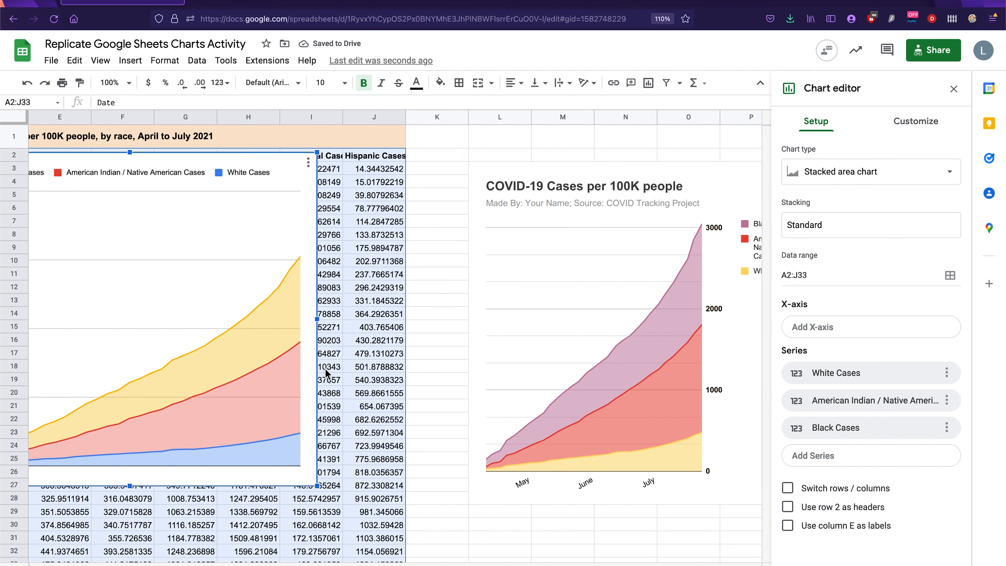
Compare the new chart with the reference chart and copy the yellow hex code #ffd966 from the color palette.
scroll(326, 372, "right", 2)
scroll(325, 373, "left", 5)
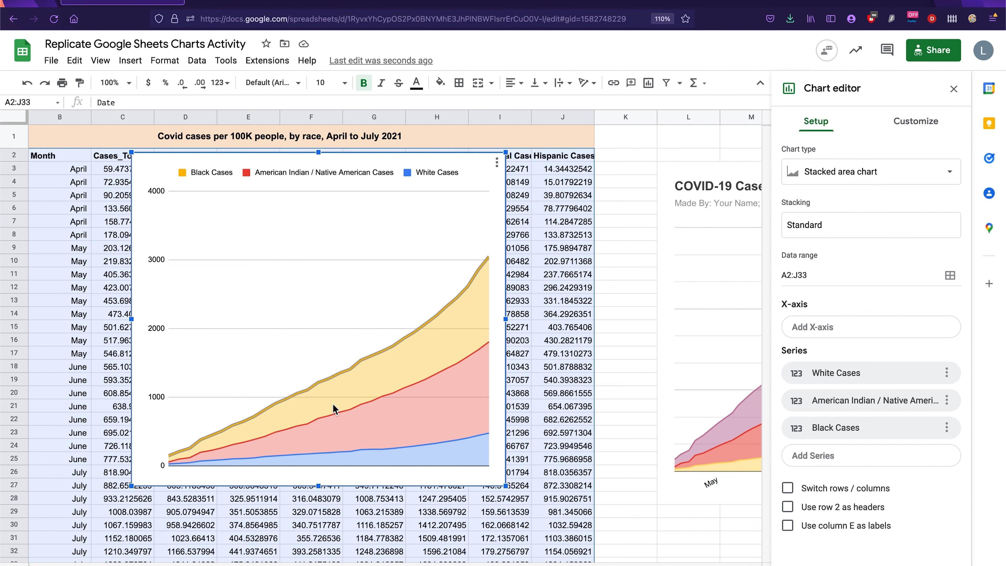
scroll(521, 384, "right", 5)
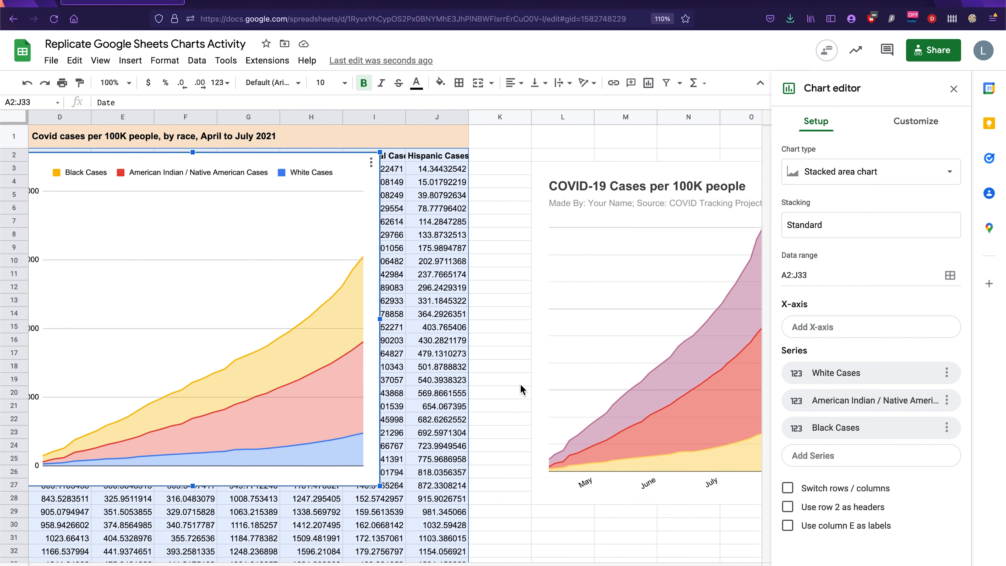
scroll(522, 389, "left", 6)
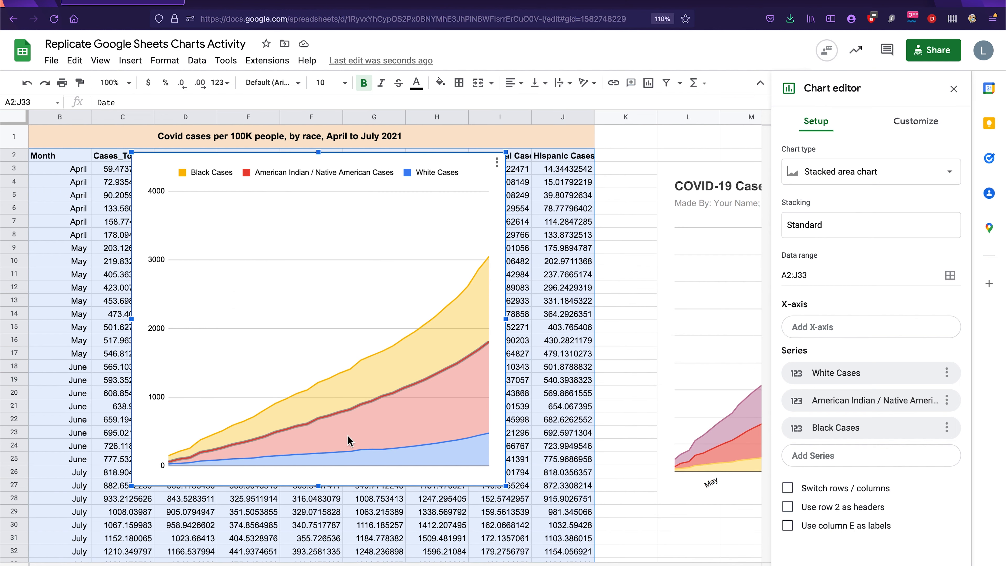
scroll(119, 511, "down", 5)
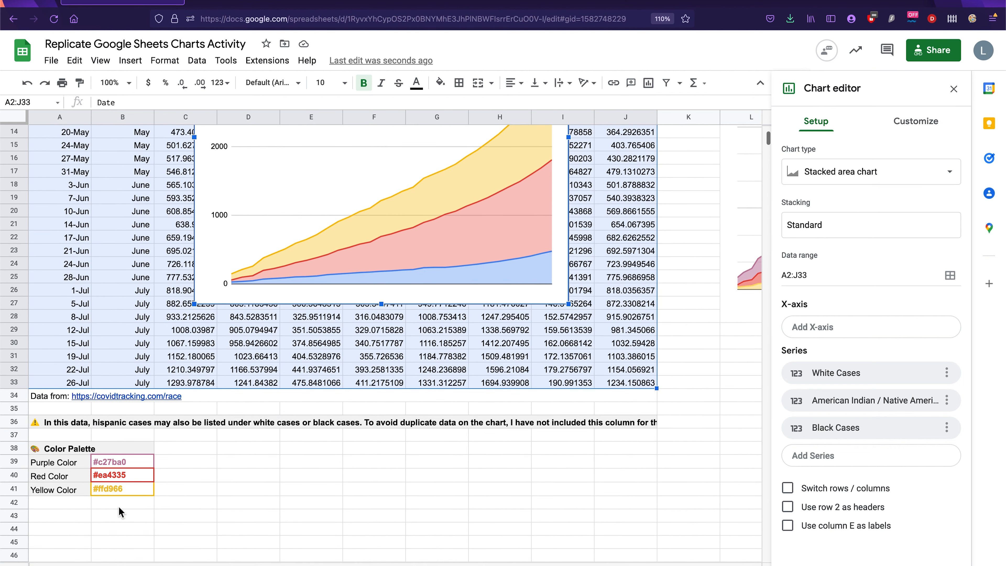
left_click(113, 490)
triple_click(133, 102)
key("ctrl+c")
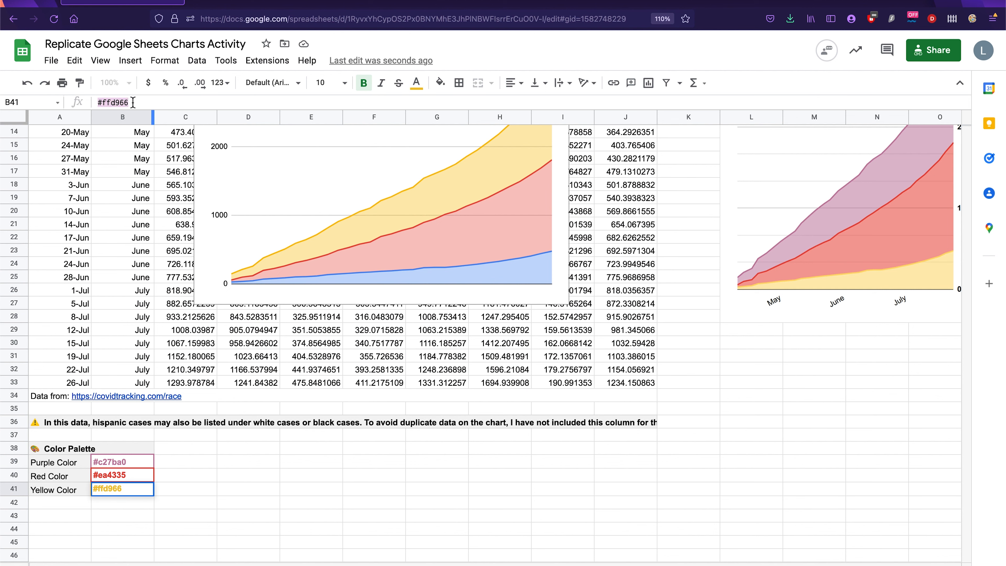
Open the new stacked area chart for editing and show its series formatting settings.
scroll(321, 311, "up", 5)
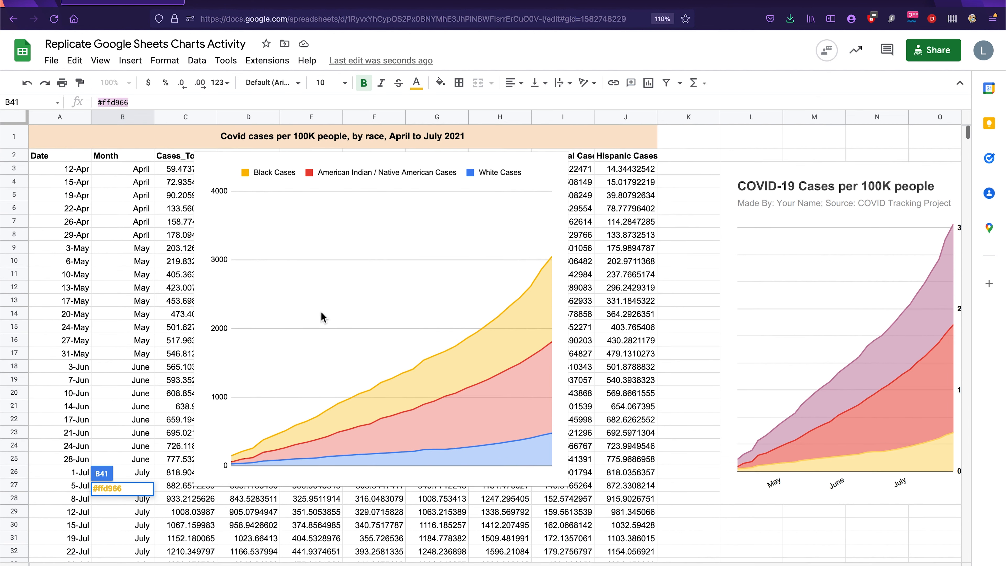
left_click(498, 359)
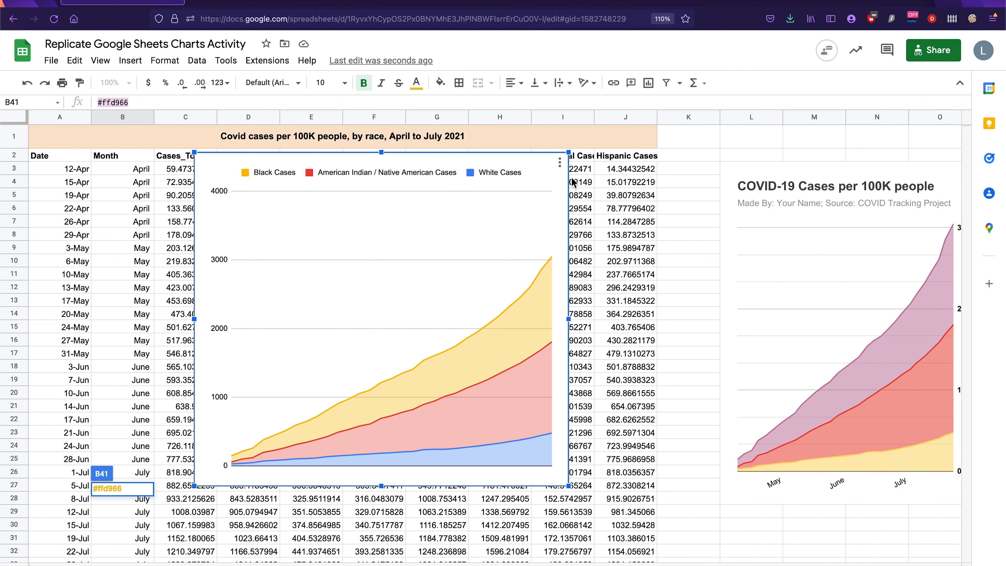
left_click(559, 162)
left_click(570, 180)
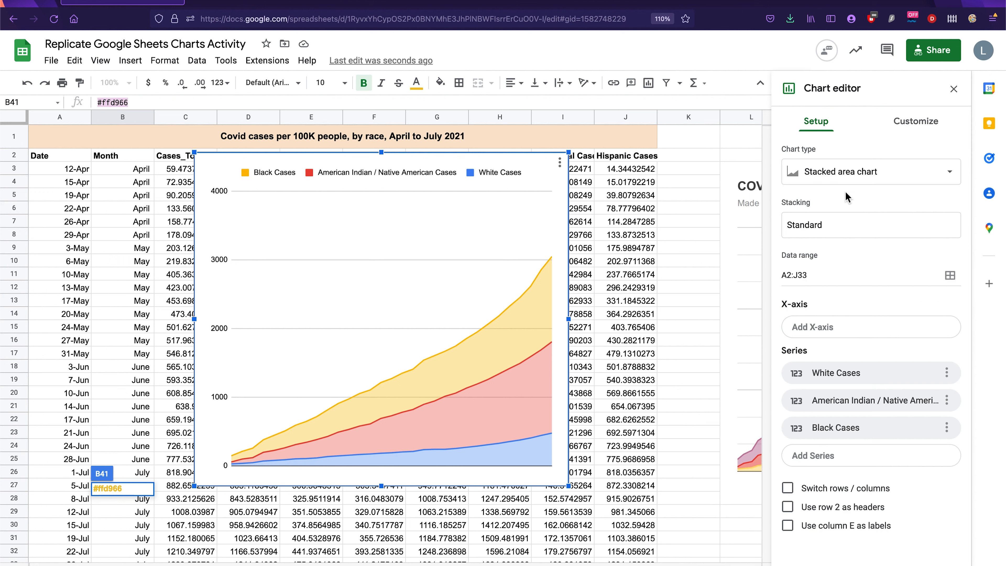
left_click(904, 126)
left_click(817, 238)
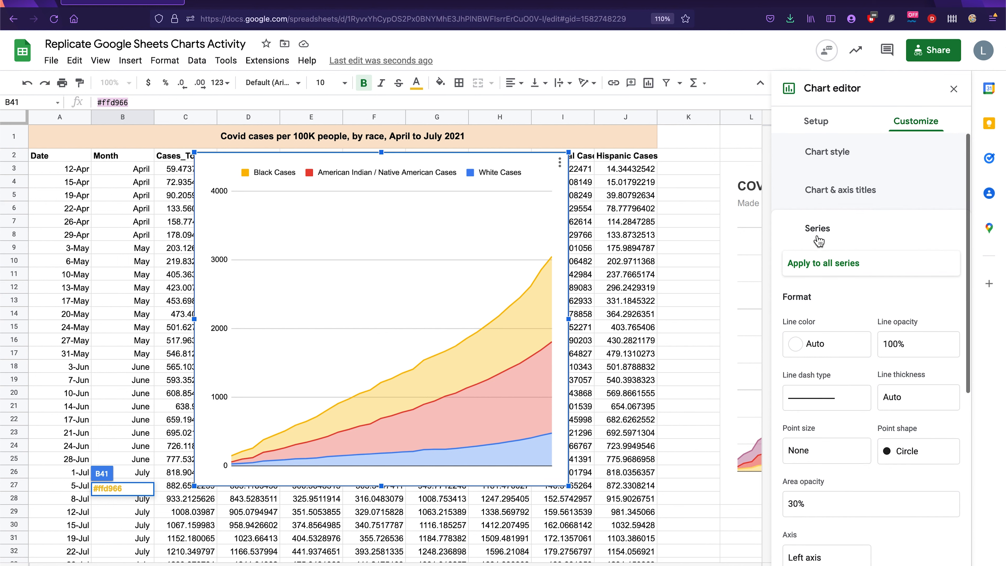
left_click(826, 351)
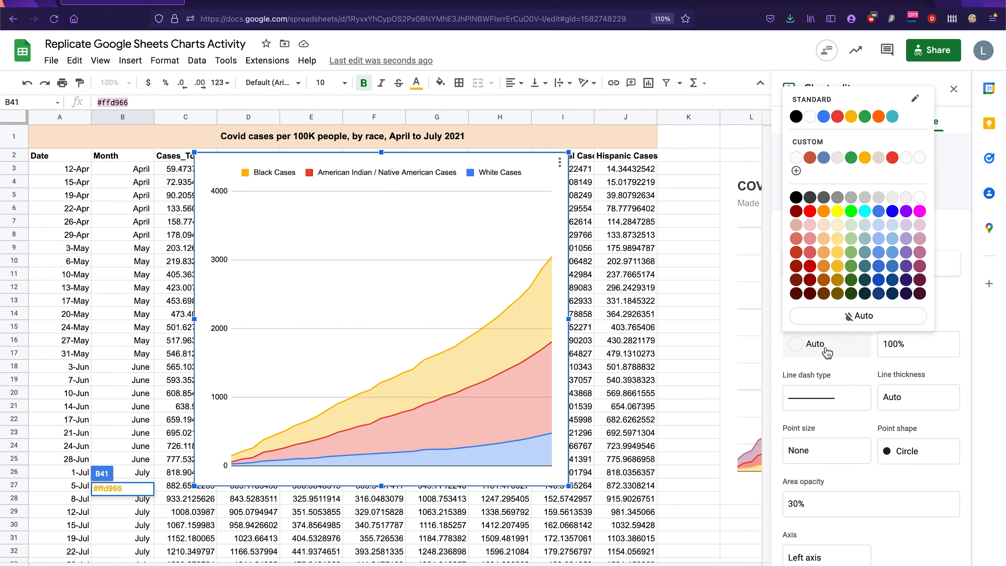
left_click(956, 304)
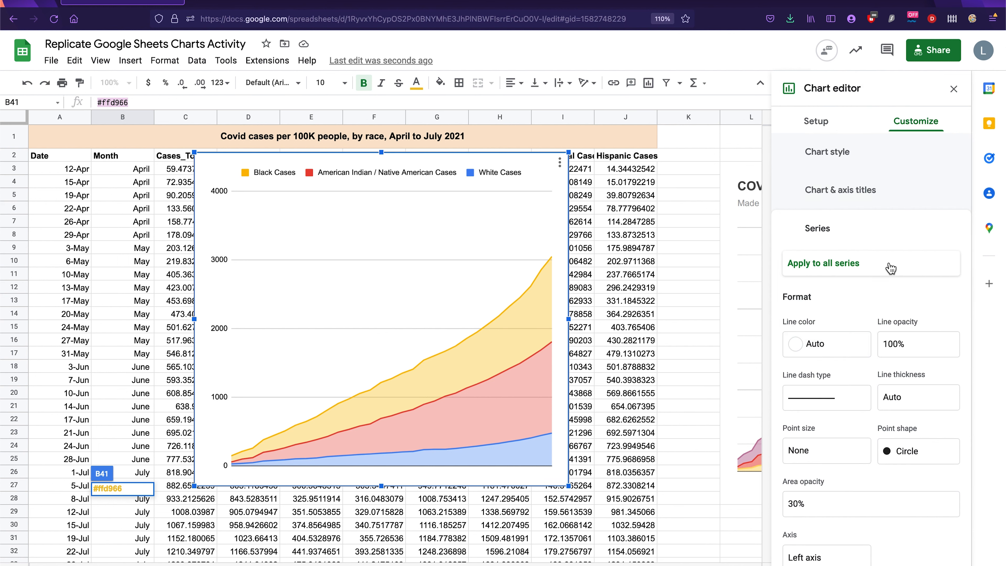
Set the White Cases series' line color to the custom hex #ffd966.
left_click(891, 268)
left_click(836, 282)
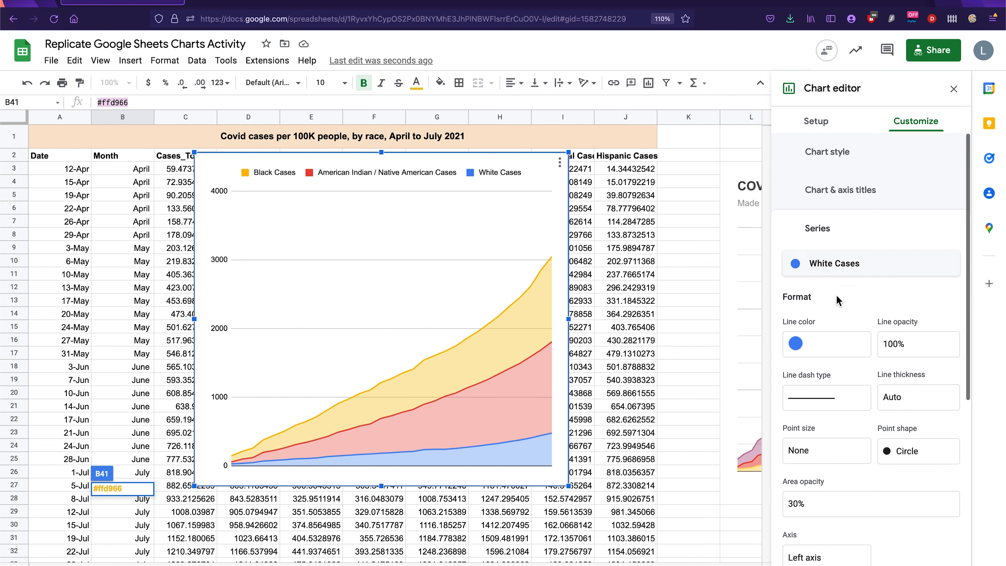
left_click(827, 350)
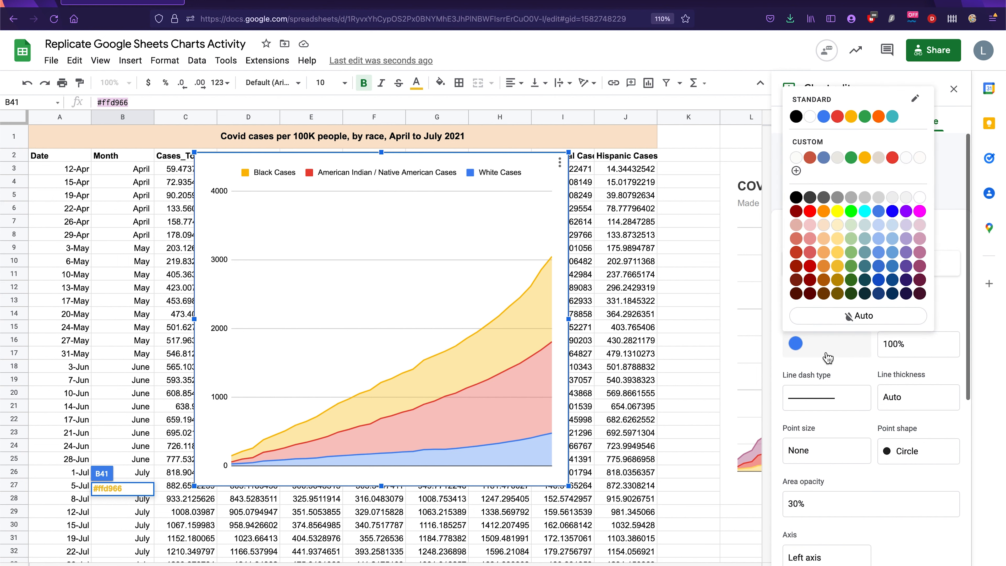
left_click(795, 172)
triple_click(509, 230)
key("ctrl+v")
left_click(541, 404)
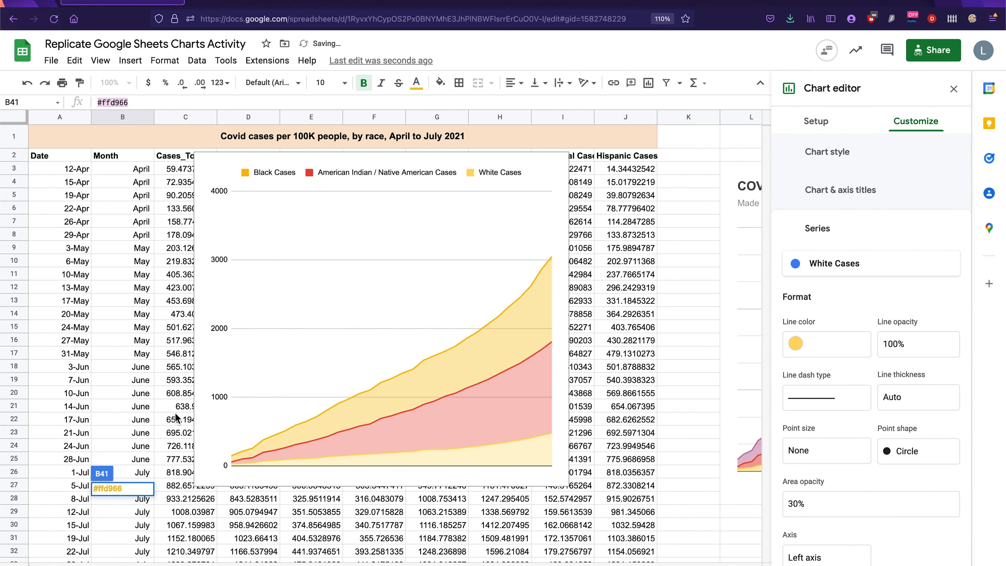
Copy the red hex code #ea4335 from cell B40 of the color palette.
scroll(175, 417, "down", 5)
left_click(176, 417)
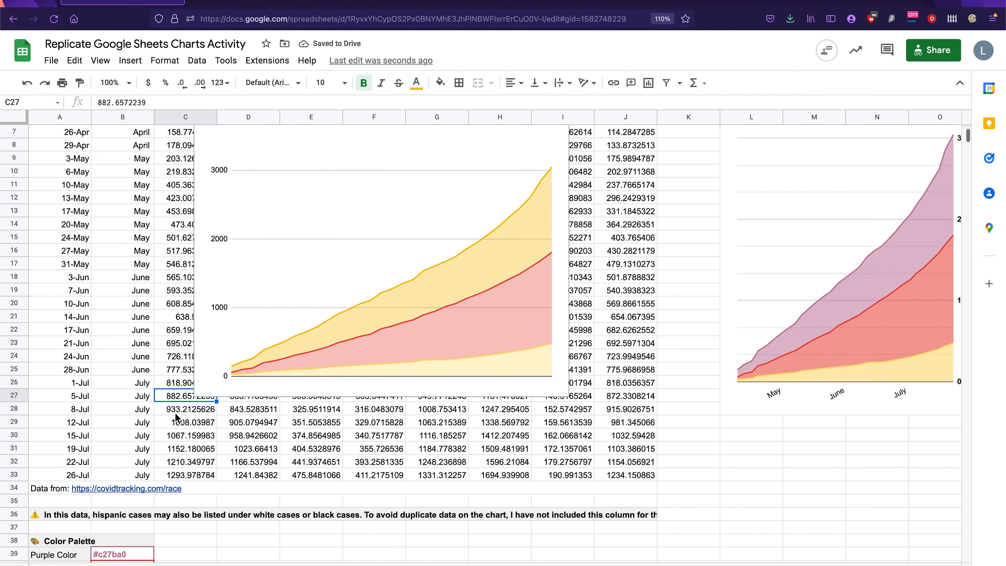
scroll(175, 417, "down", 1)
left_click(119, 528)
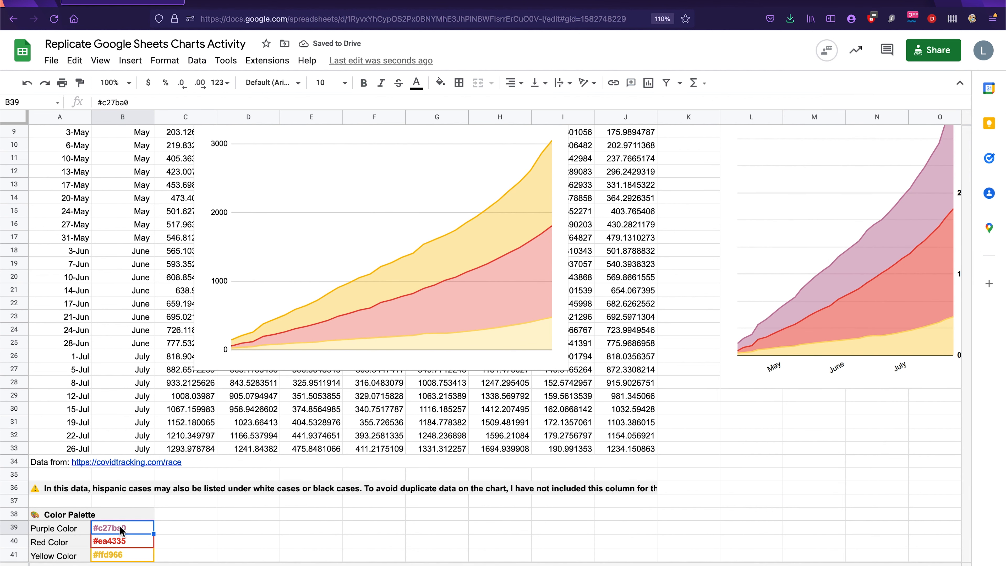
left_click(119, 541)
triple_click(155, 101)
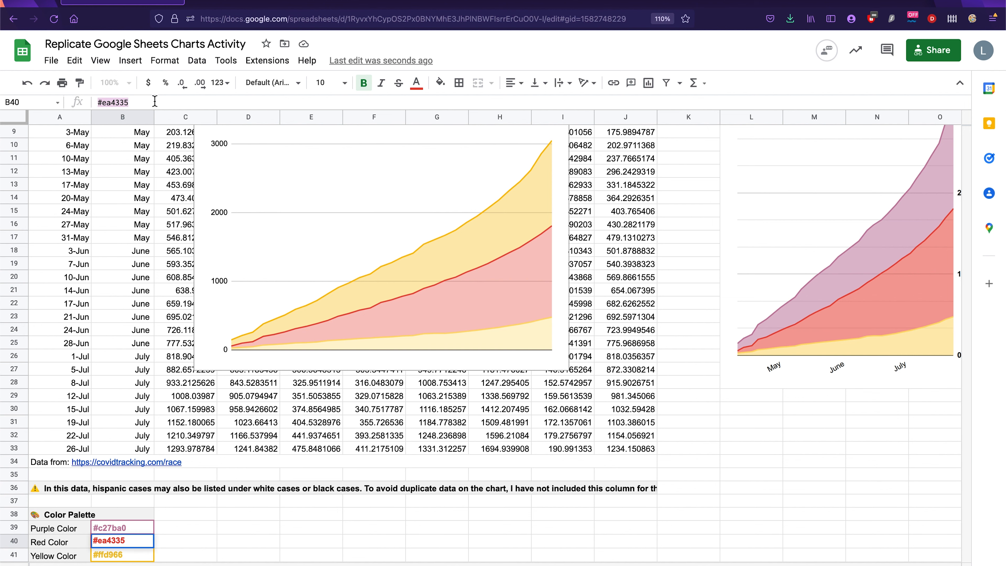
Reopen the stacked area chart's series formatting settings to recolor another series.
scroll(473, 363, "up", 4)
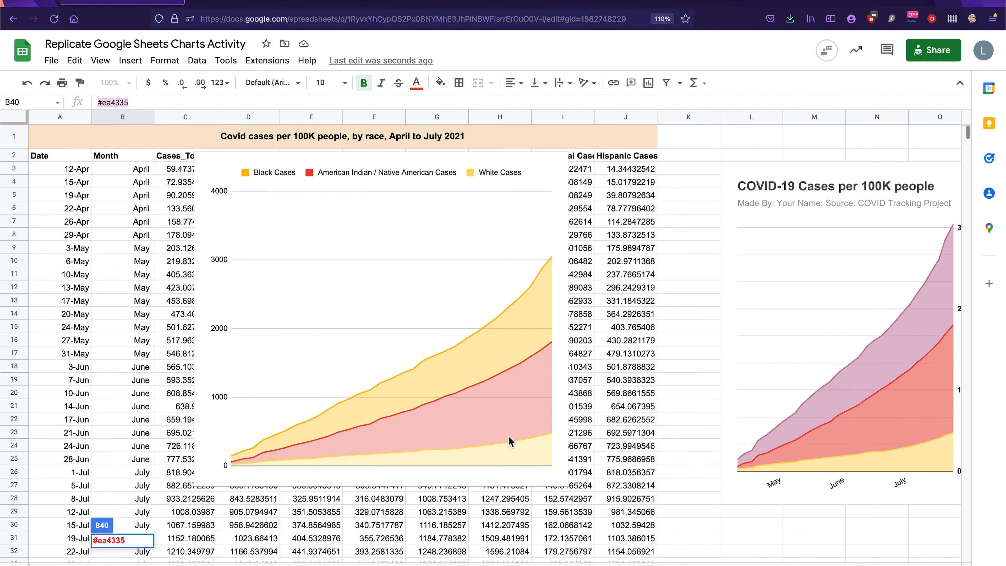
left_click(503, 402)
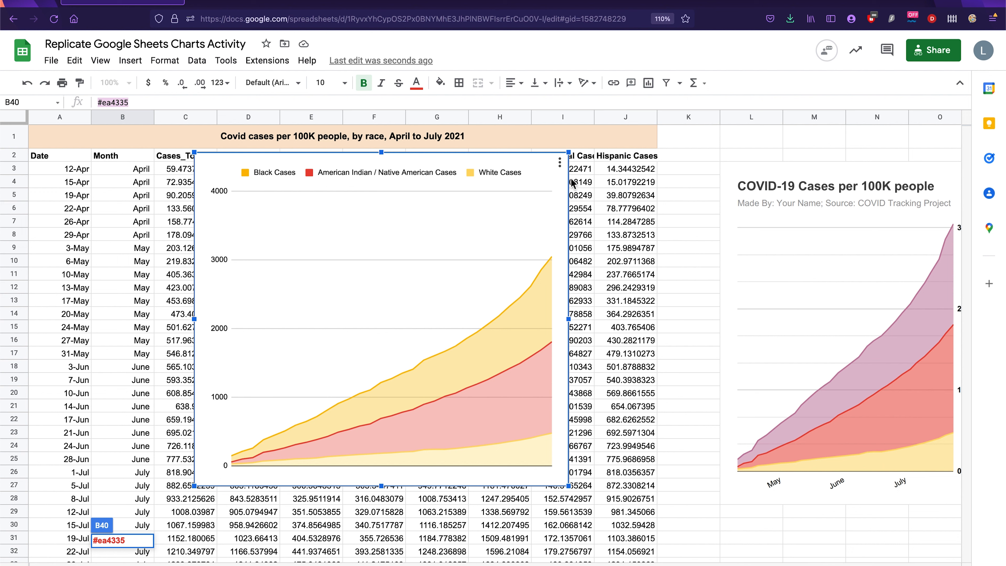
left_click(559, 162)
left_click(582, 182)
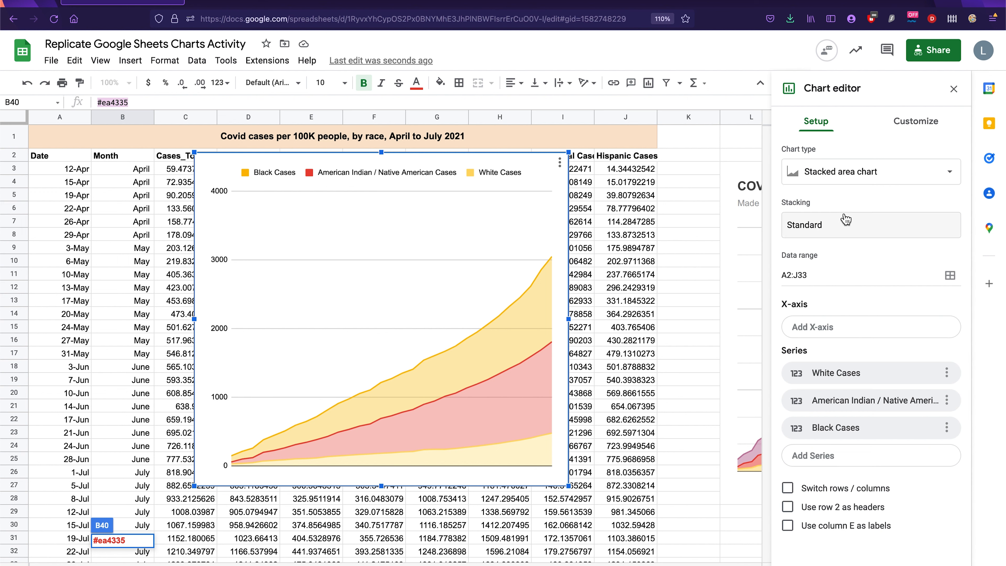
left_click(946, 119)
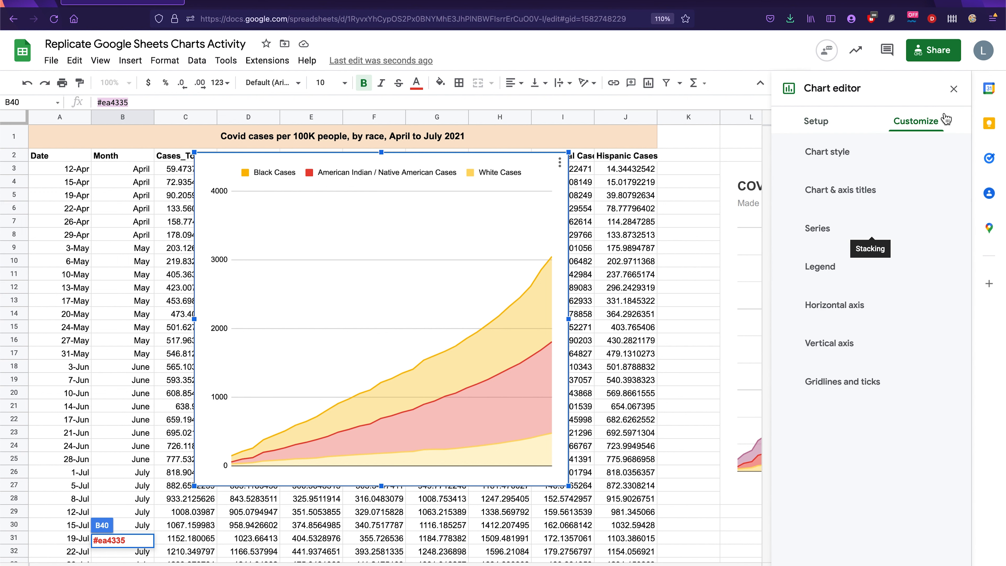
left_click(816, 234)
left_click(827, 347)
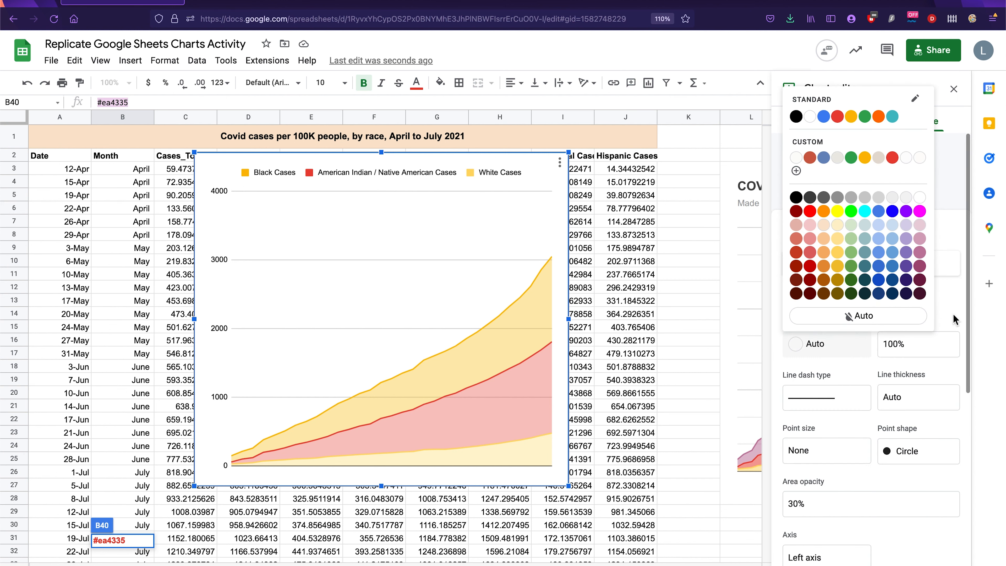
left_click(959, 294)
Set the American Indian / Native American Cases series' line color to the custom hex #ea4335.
left_click(831, 264)
left_click(852, 297)
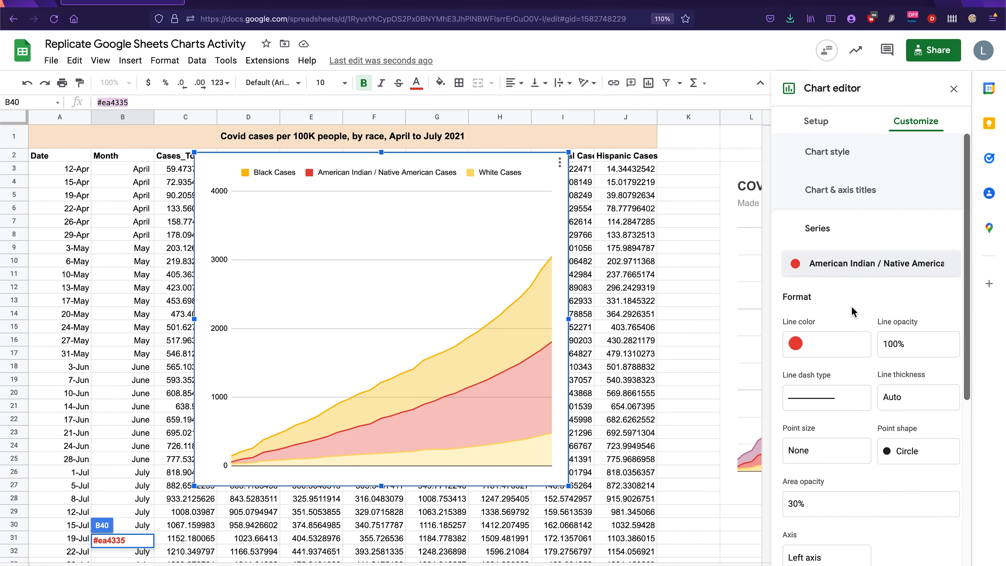
left_click(850, 344)
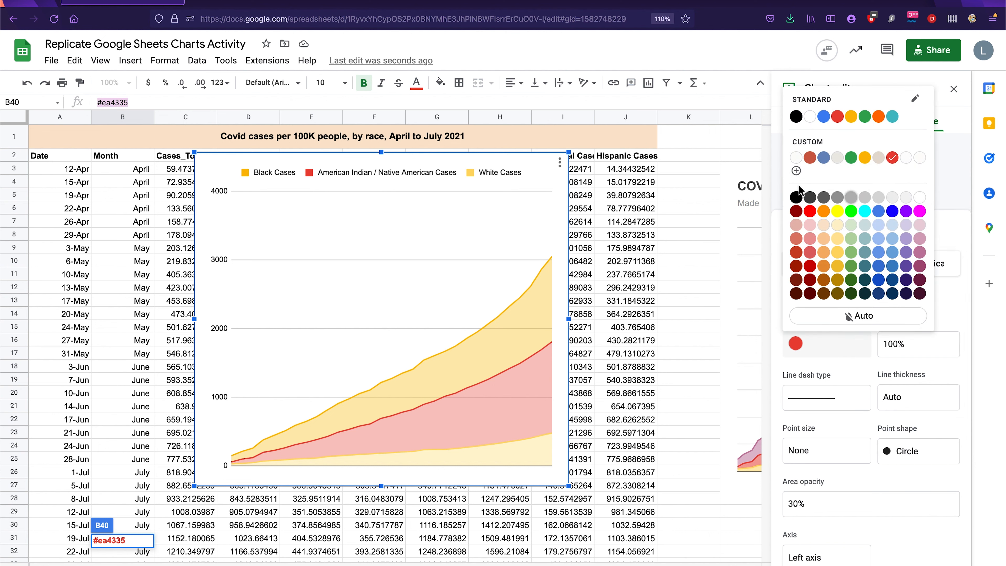
left_click(796, 171)
left_click(532, 228)
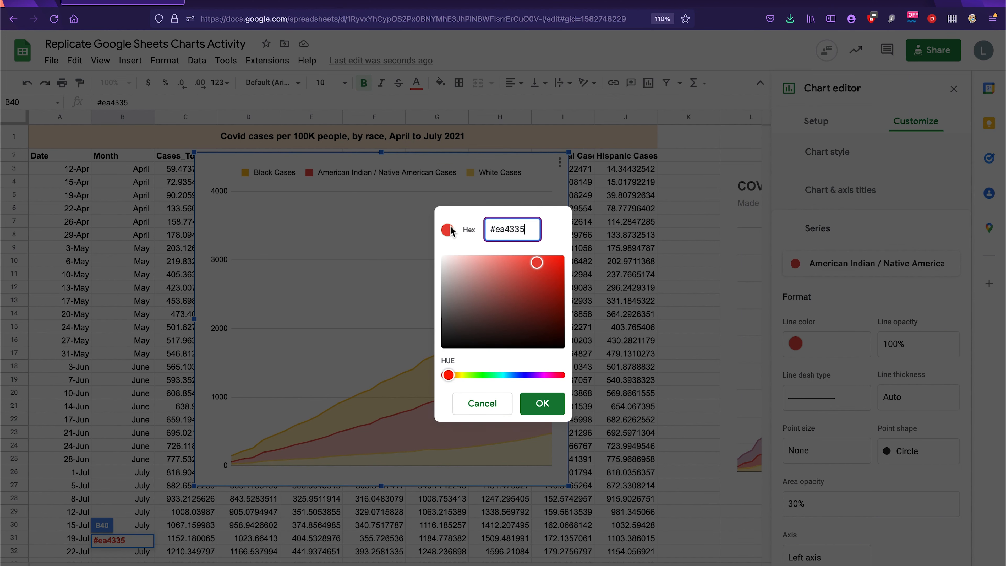
left_click(541, 404)
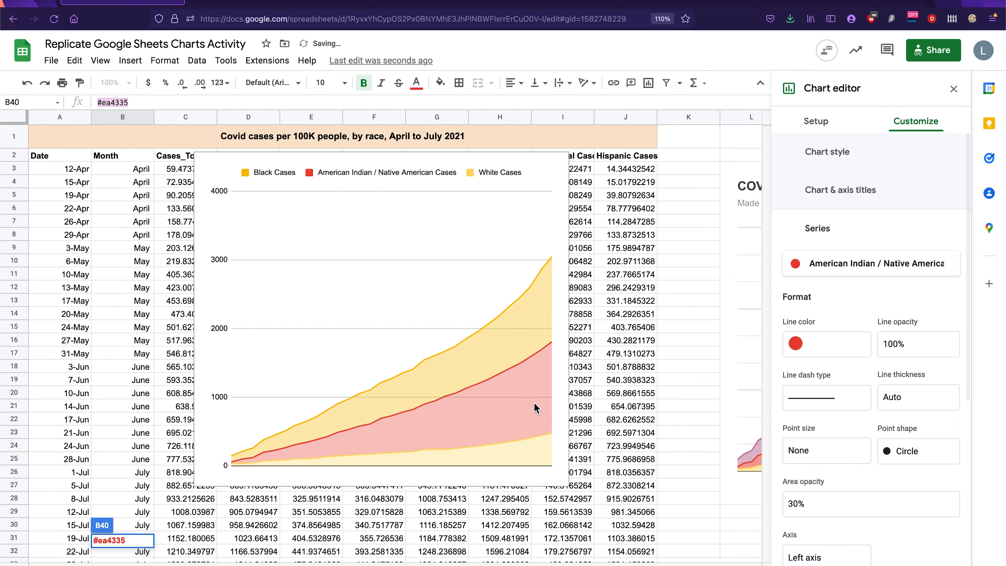
Compare the fills with the reference chart and set the American Indian / Native American Cases series' area opacity to 50%.
scroll(289, 369, "down", 2)
scroll(295, 368, "right", 5)
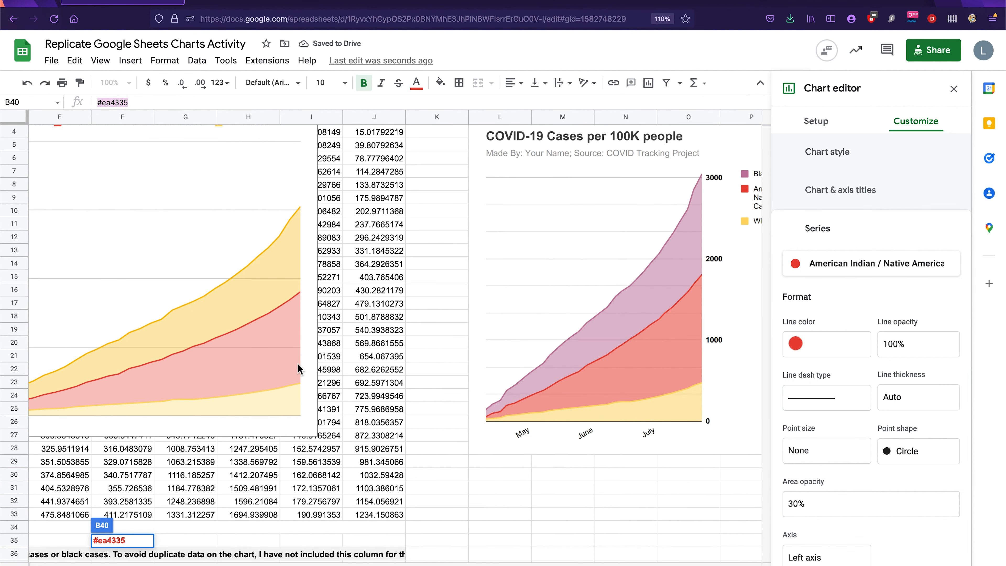
scroll(298, 368, "left", 2)
scroll(299, 369, "up", 1)
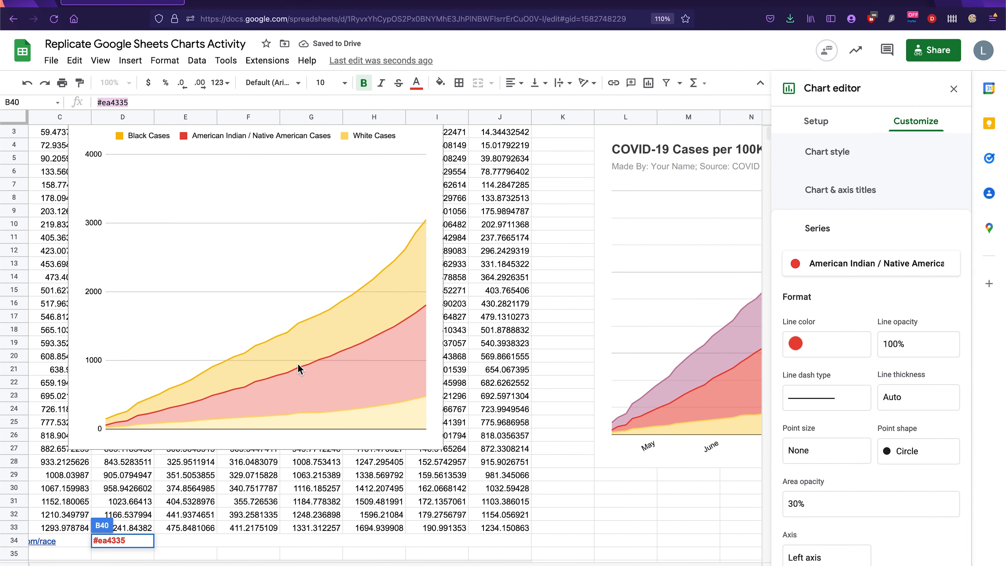
scroll(297, 366, "up", 1)
scroll(297, 366, "left", 1)
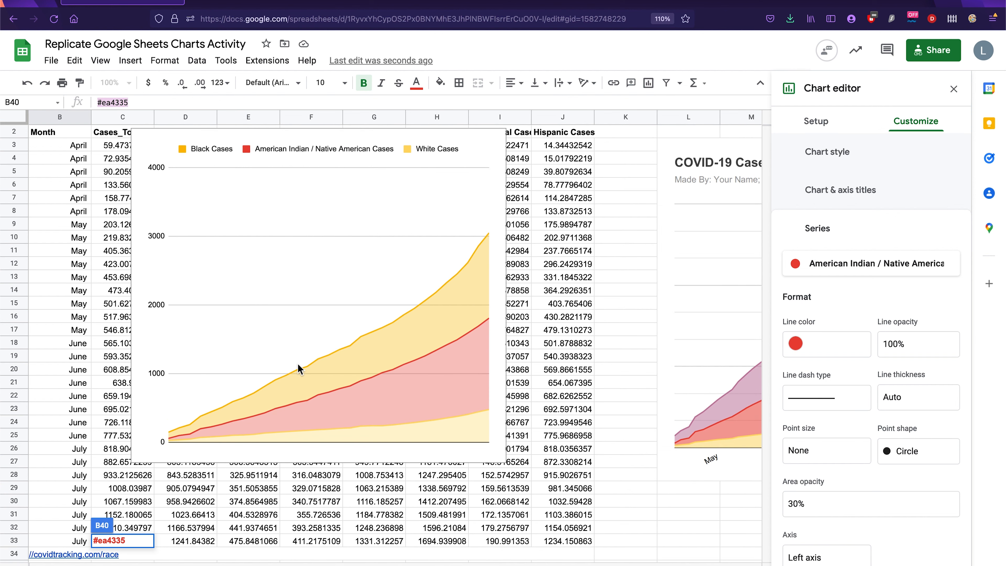
scroll(298, 369, "right", 1)
scroll(298, 369, "right", 2)
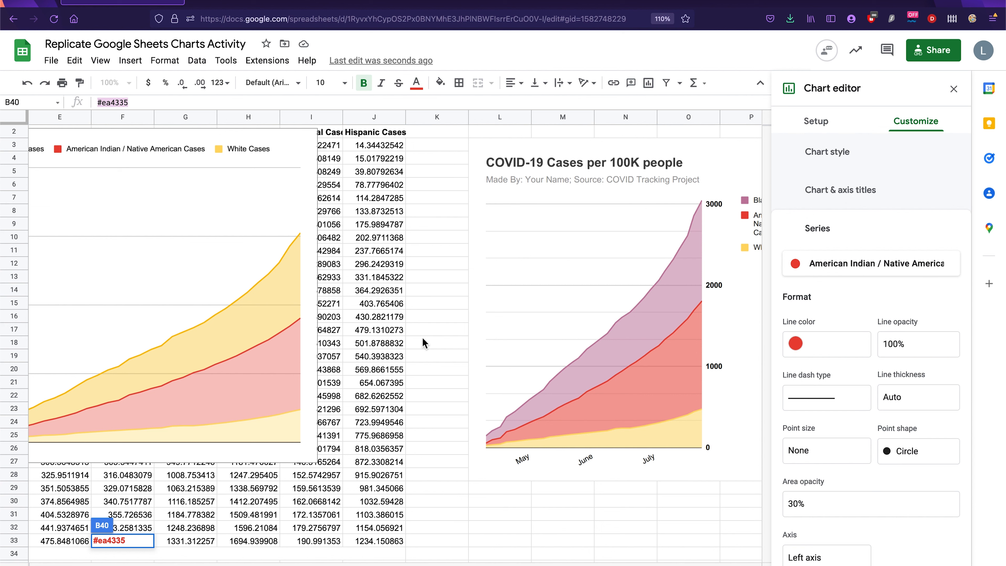
left_click(844, 505)
left_click(820, 419)
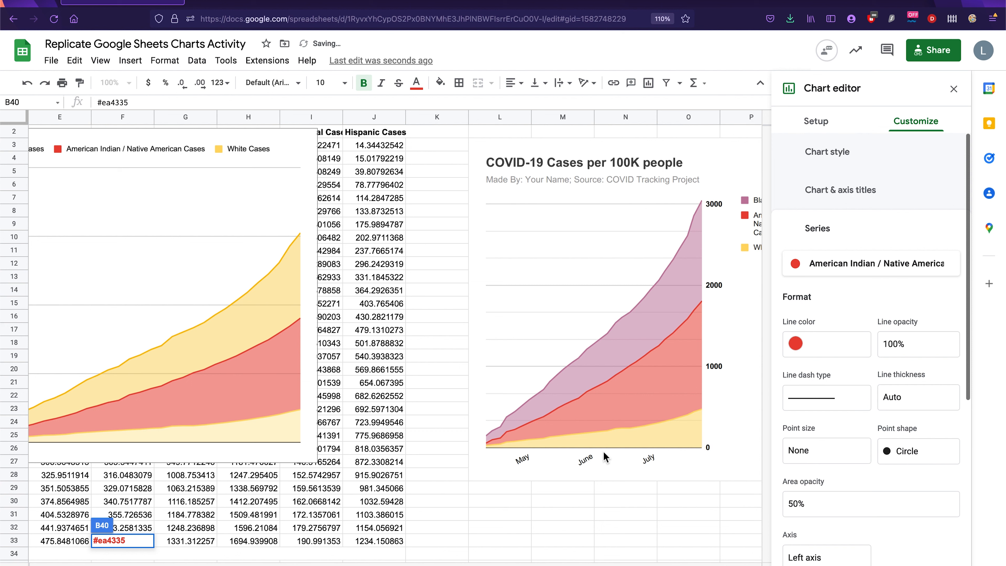
Increase the White Cases series' area opacity to match the reference chart.
left_click(264, 425)
left_click(264, 425)
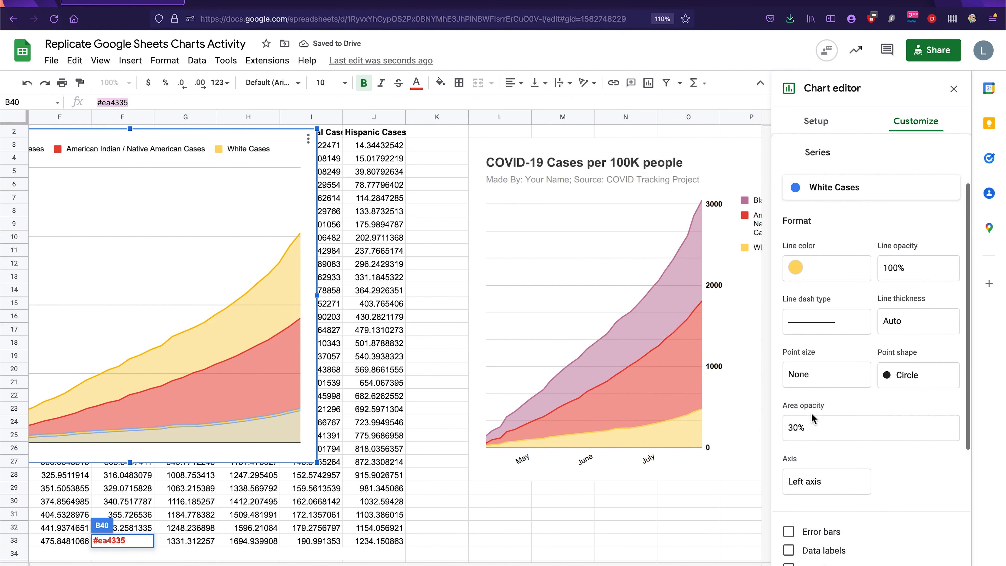
left_click(820, 420)
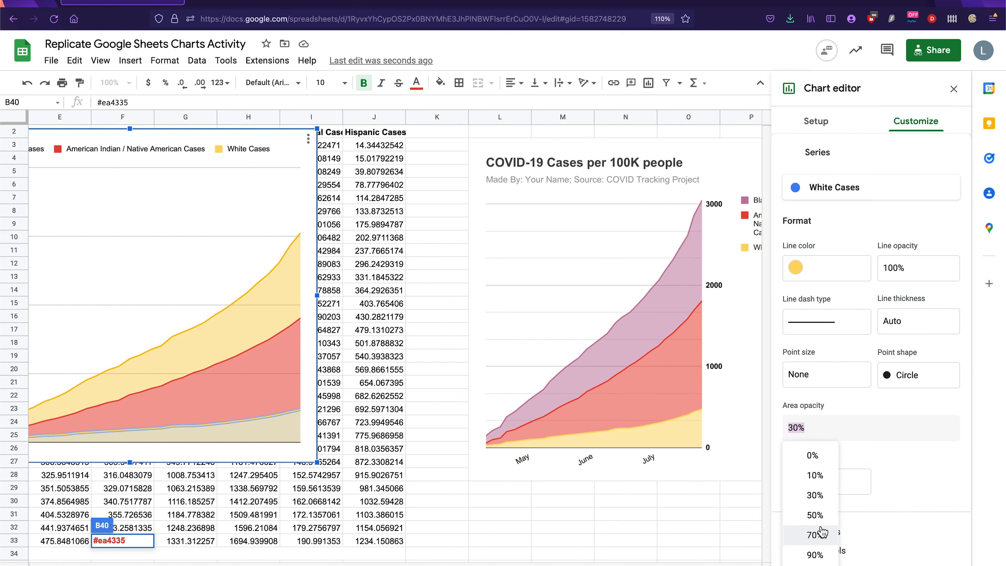
key("Escape")
Copy the purple hex code #c27ba0 from the sheet's color palette in cell B39.
left_click(227, 330)
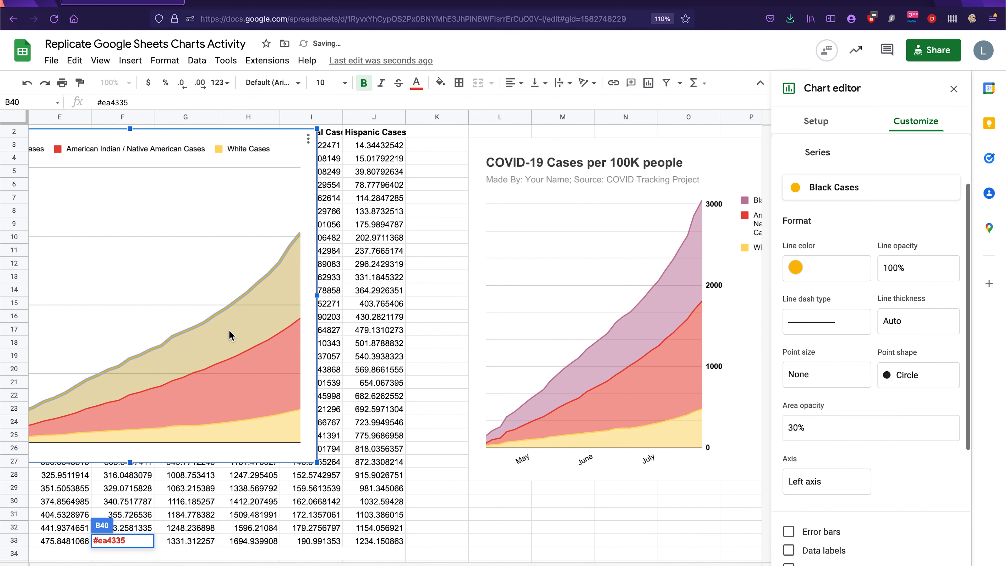
scroll(231, 334, "left", 5)
scroll(231, 345, "down", 3)
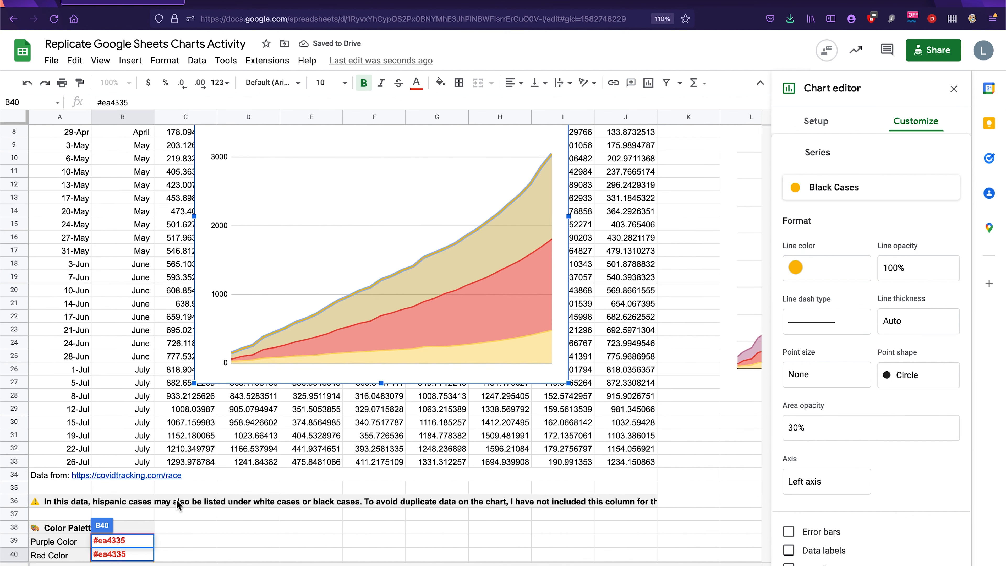
left_click(170, 557)
scroll(170, 557, "down", 2)
left_click(113, 501)
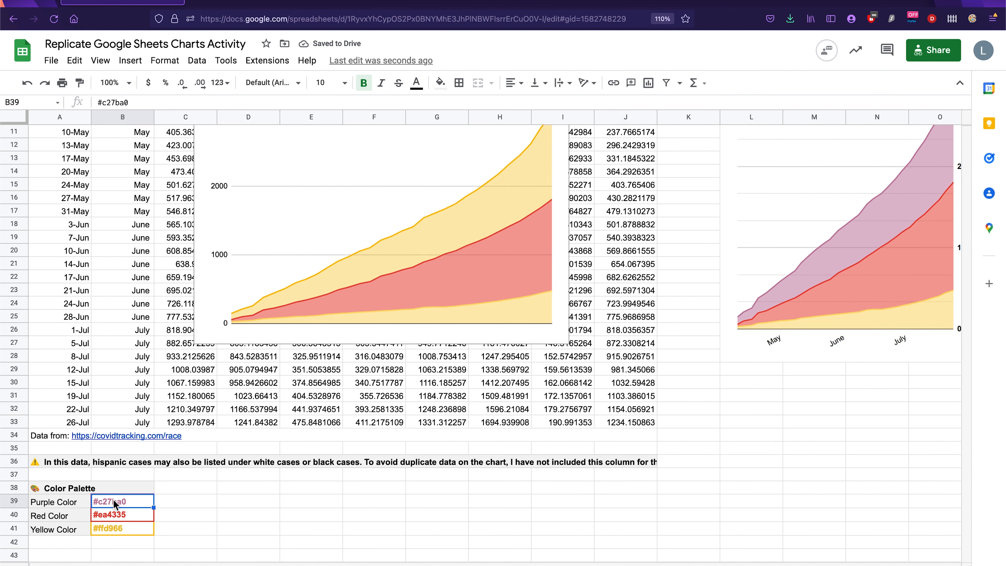
triple_click(127, 103)
key("super+c")
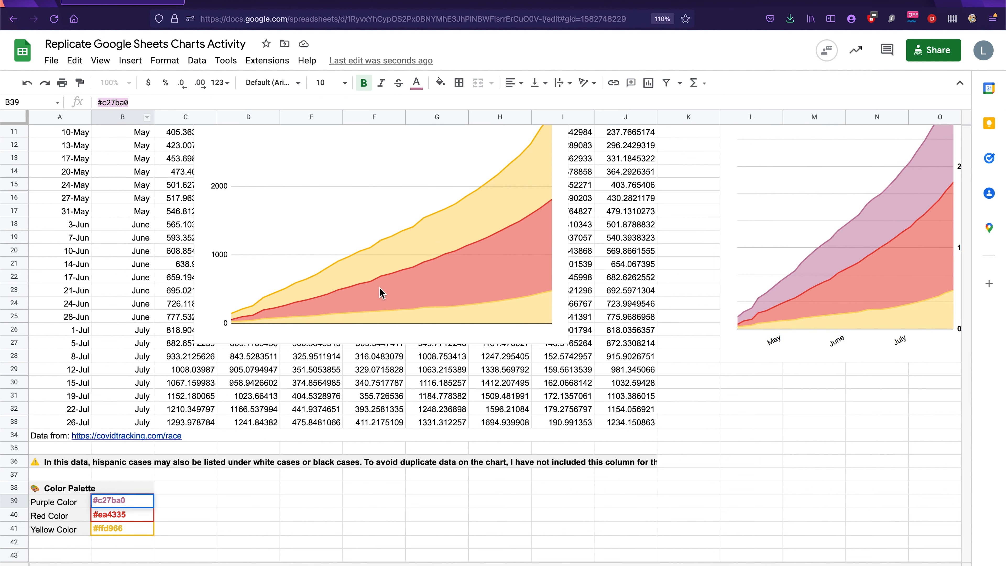
Reopen the stacked area chart's series formatting settings for the Black Cases series.
scroll(380, 293, "up", 3)
left_click(490, 283)
scroll(493, 277, "up", 1)
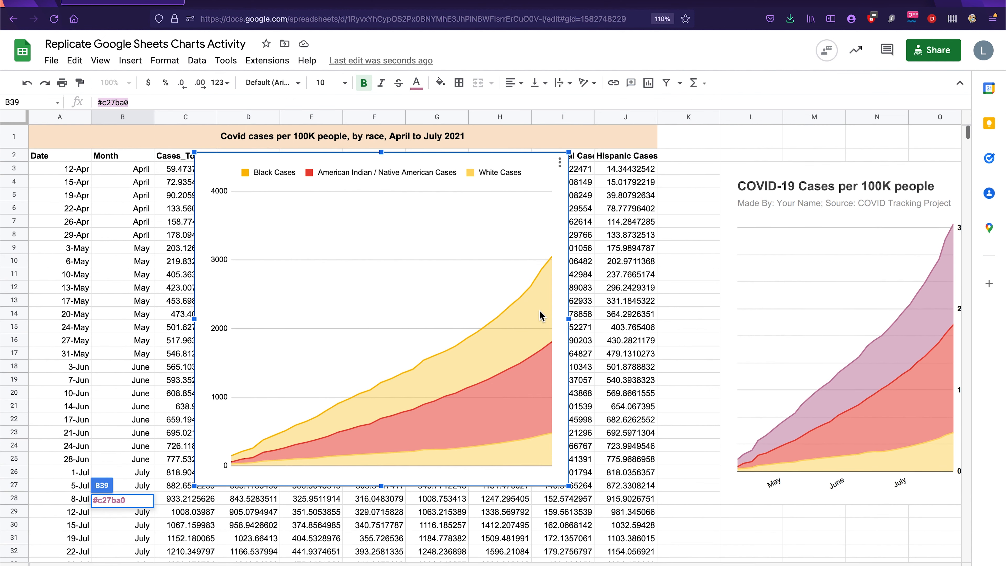
left_click(559, 162)
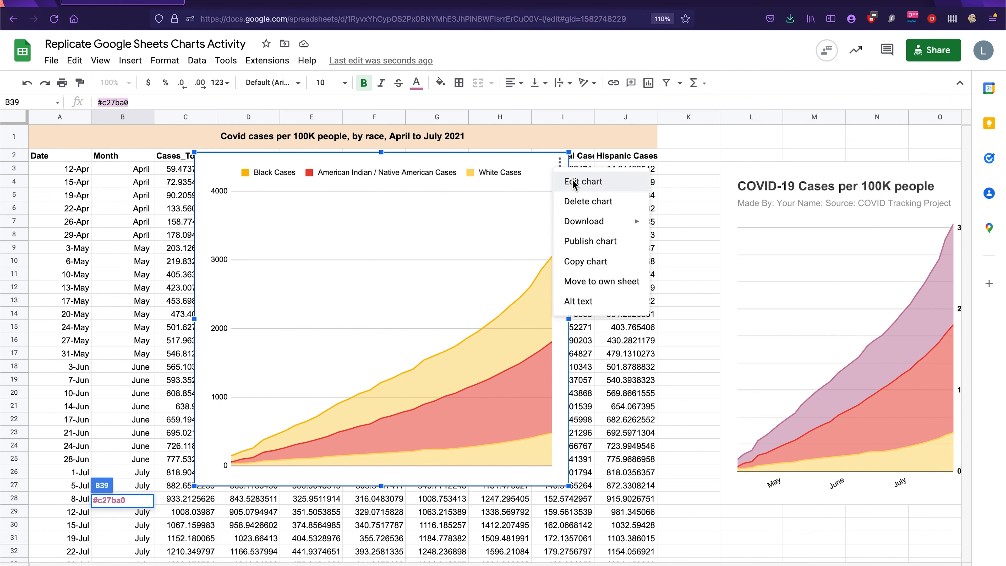
left_click(575, 184)
left_click(908, 132)
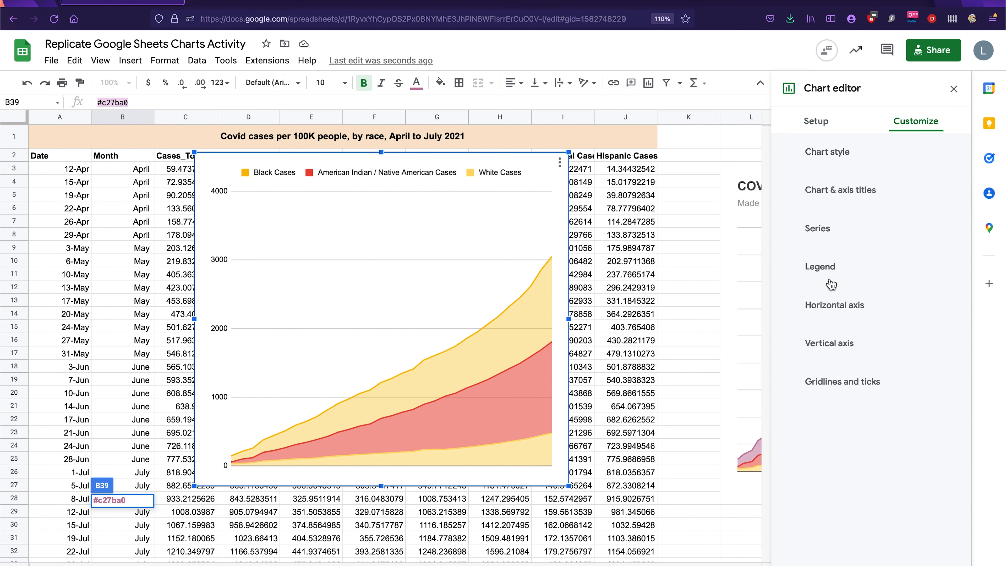
left_click(824, 232)
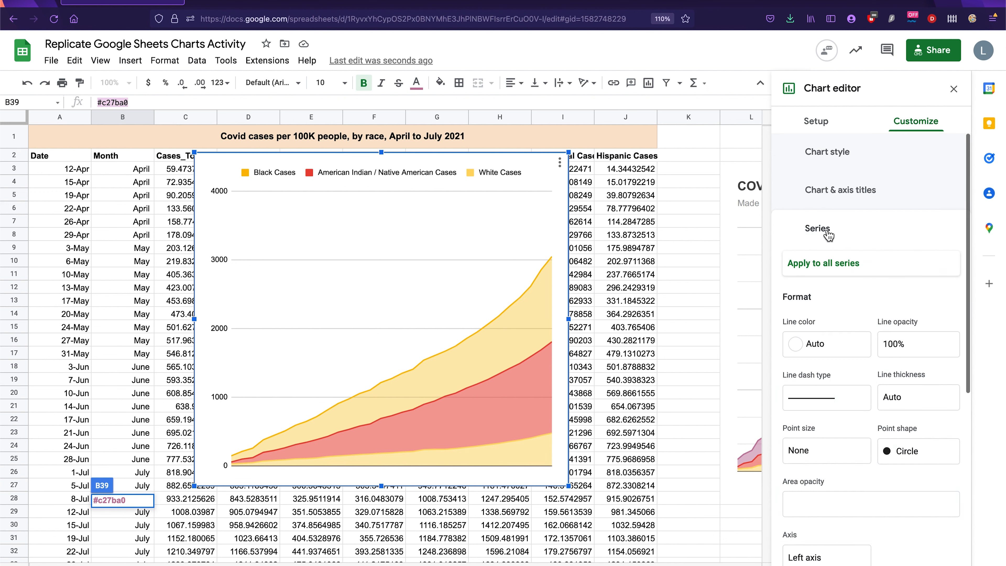
left_click(874, 273)
left_click(851, 323)
Set the Black Cases series' line color to the custom hex #c27ba0 and its area opacity to 50%.
left_click(841, 342)
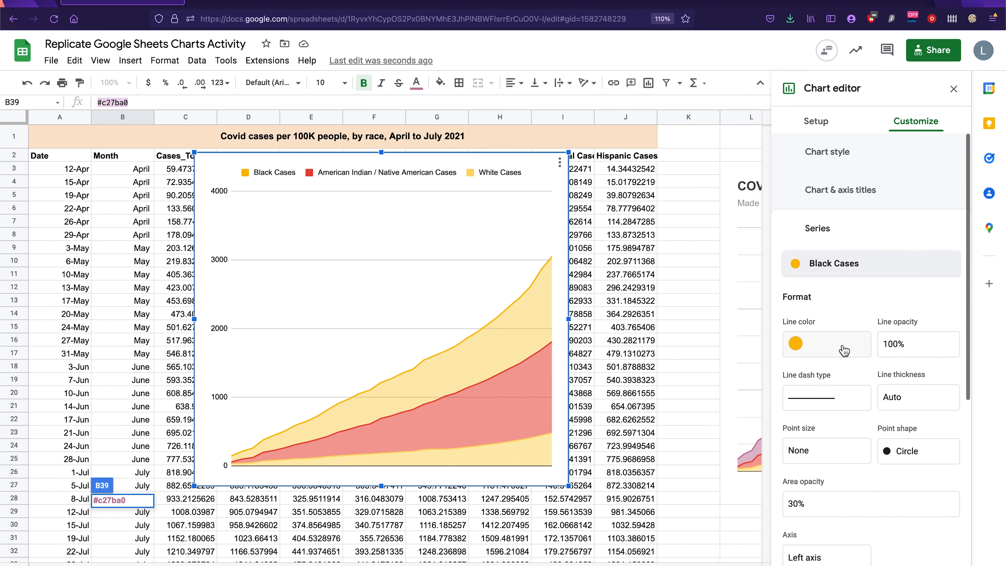
left_click(796, 171)
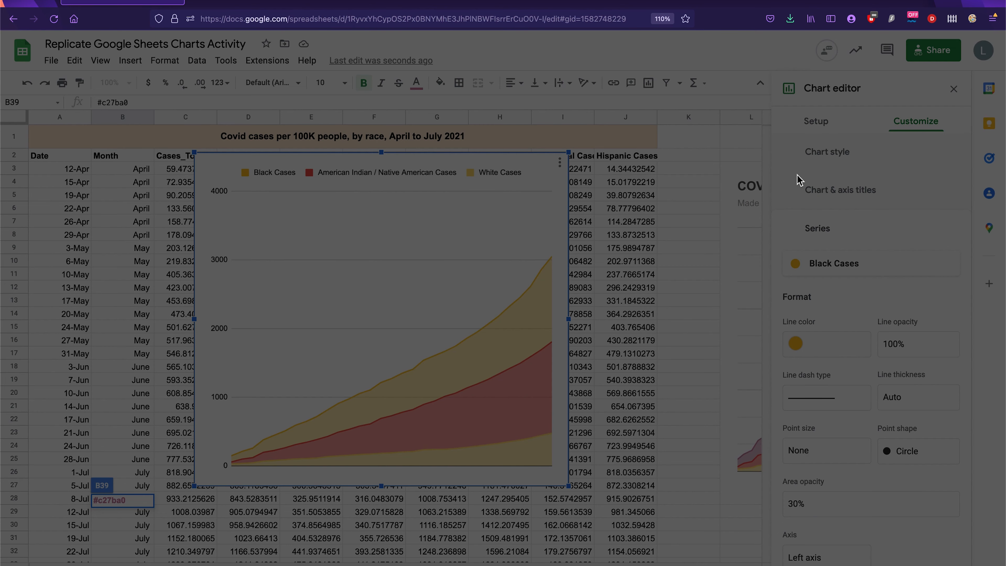
key("super+v")
left_click(556, 392)
left_click(793, 506)
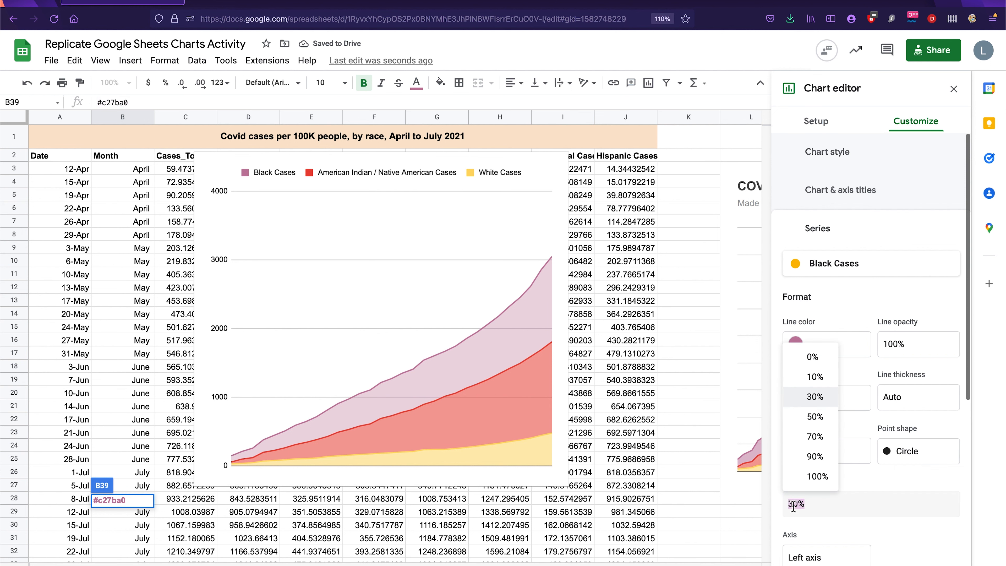
left_click(815, 418)
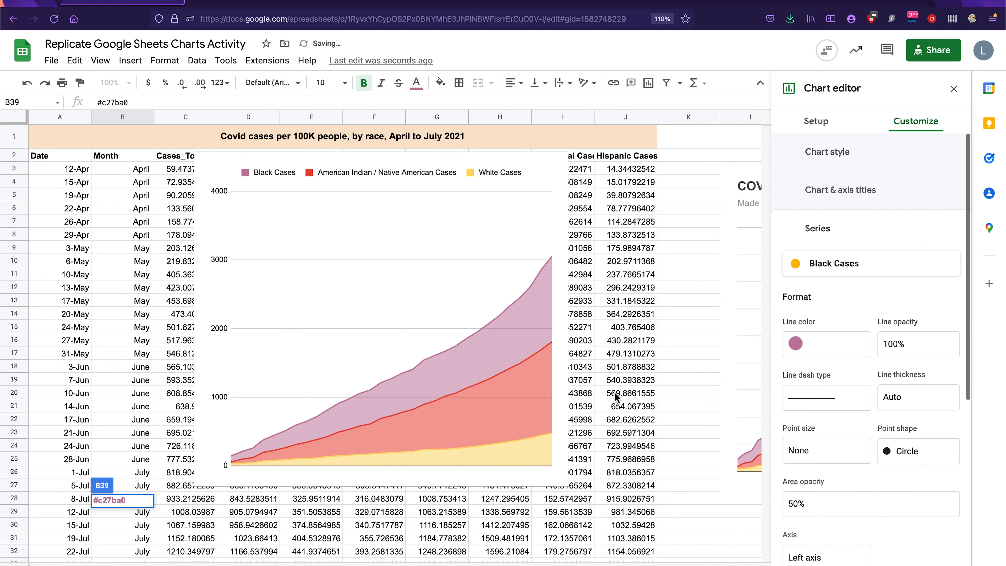
Try plotting the Black Cases series on the right axis and compare the chart with the reference chart.
scroll(614, 396, "right", 5)
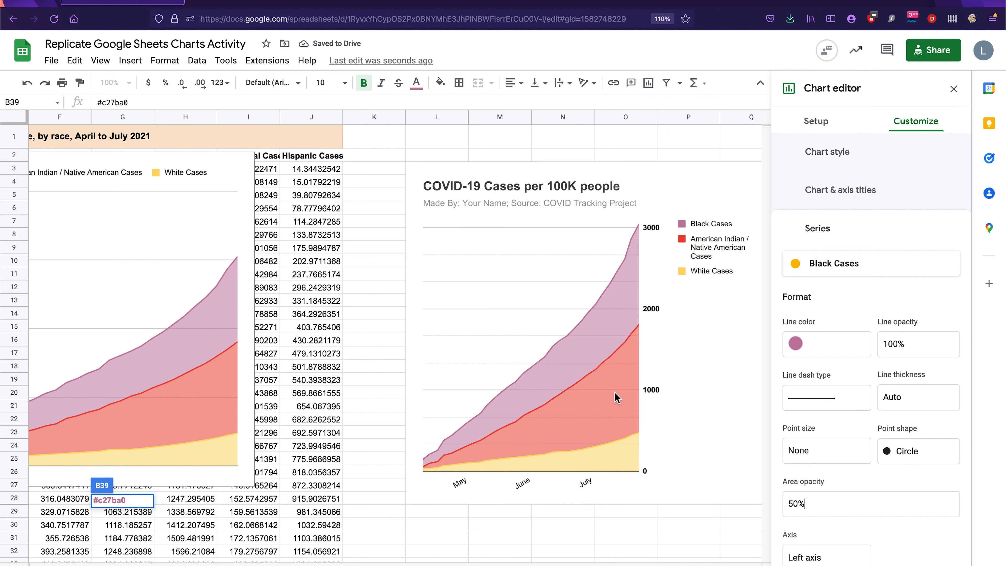
scroll(827, 492, "down", 2)
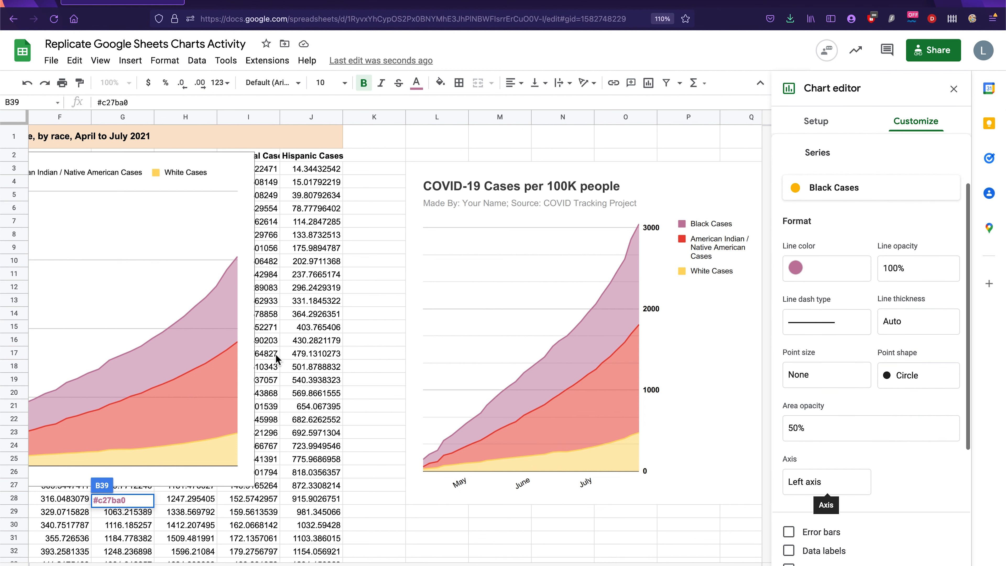
left_click(847, 486)
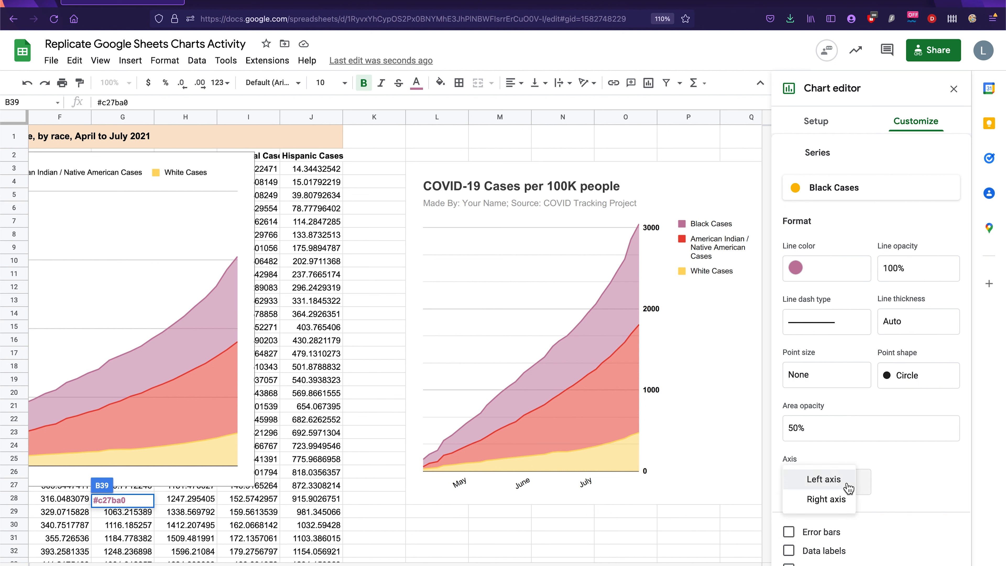
left_click(833, 500)
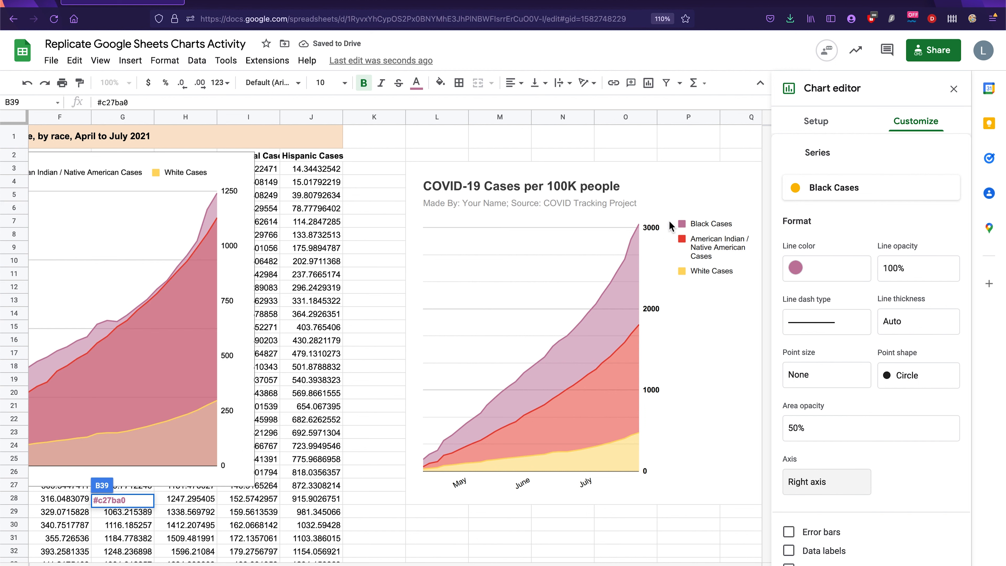
scroll(176, 404, "left", 5)
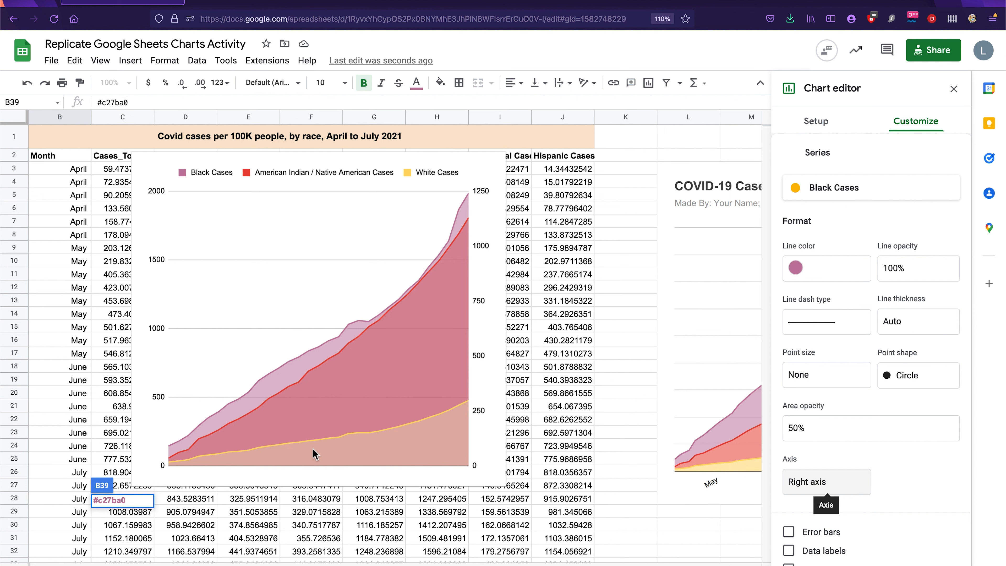
scroll(465, 508, "right", 3)
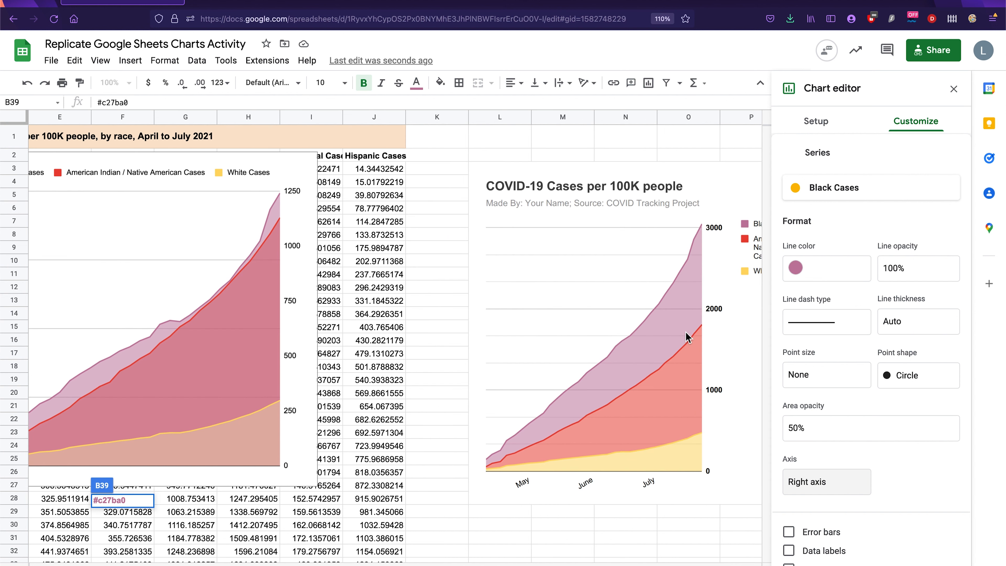
scroll(289, 368, "left", 3)
left_click(279, 328)
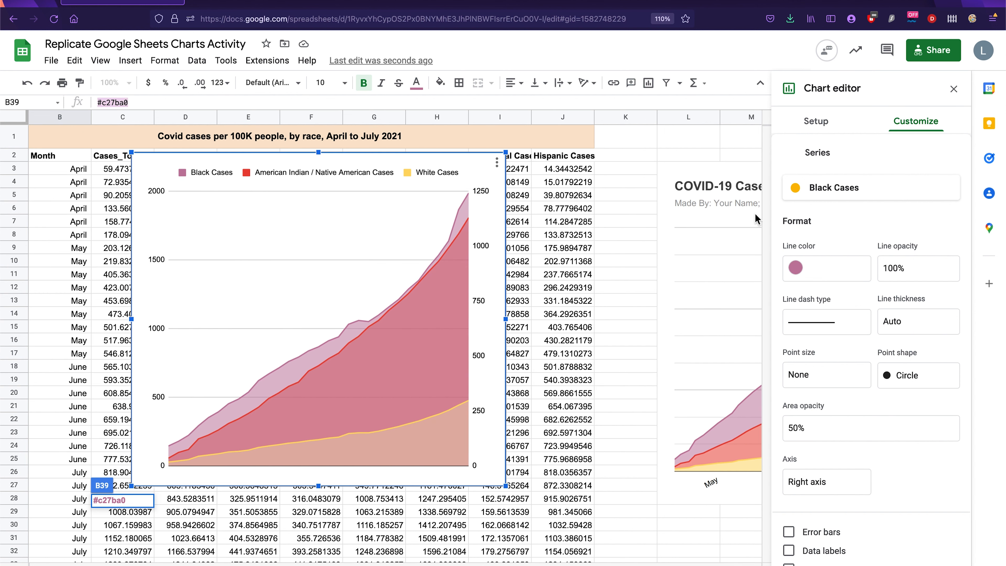
Try the plain Area chart type on the chart and switch it back to Stacked area chart.
scroll(854, 170, "up", 2)
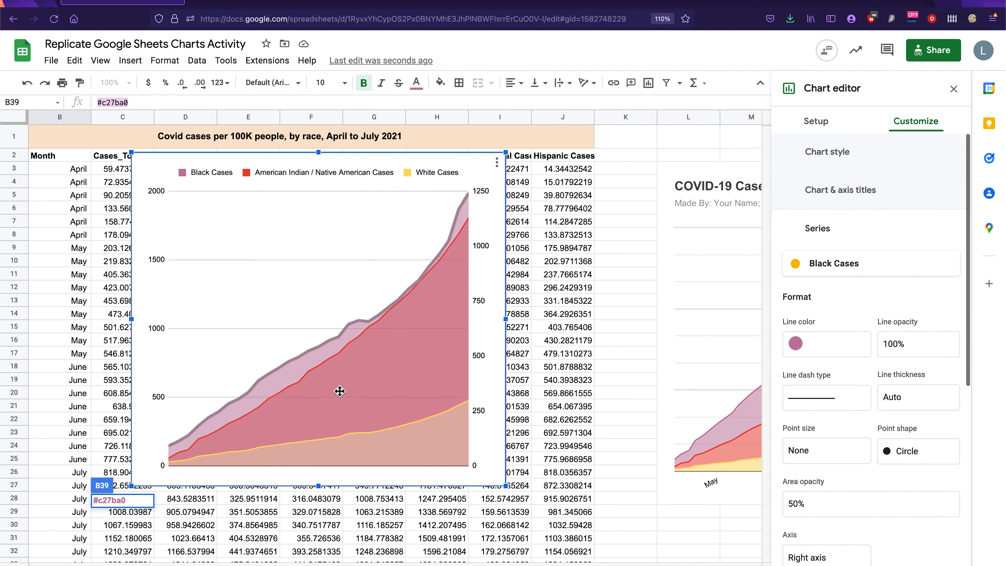
left_click(830, 157)
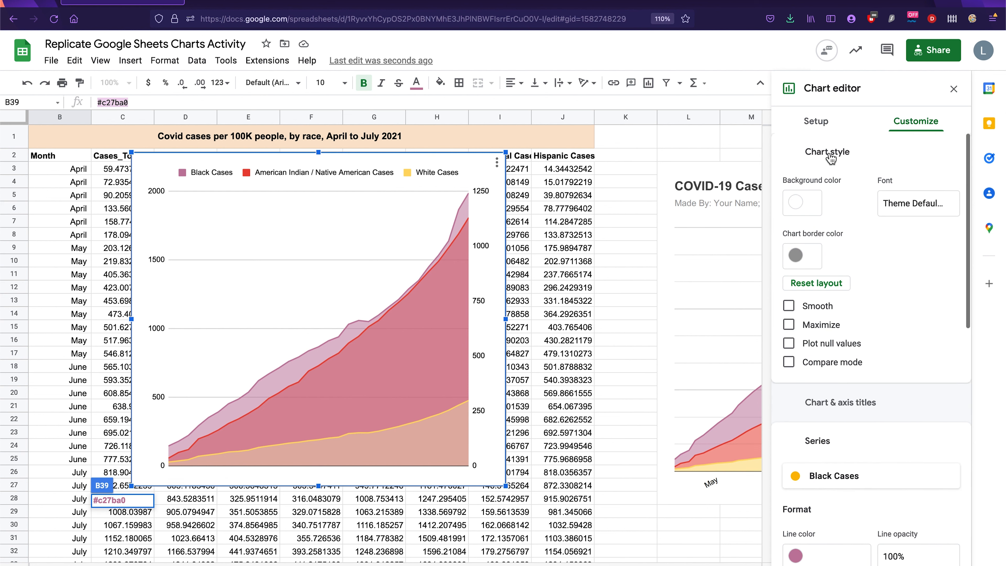
left_click(818, 123)
left_click(852, 172)
scroll(857, 387, "down", 3)
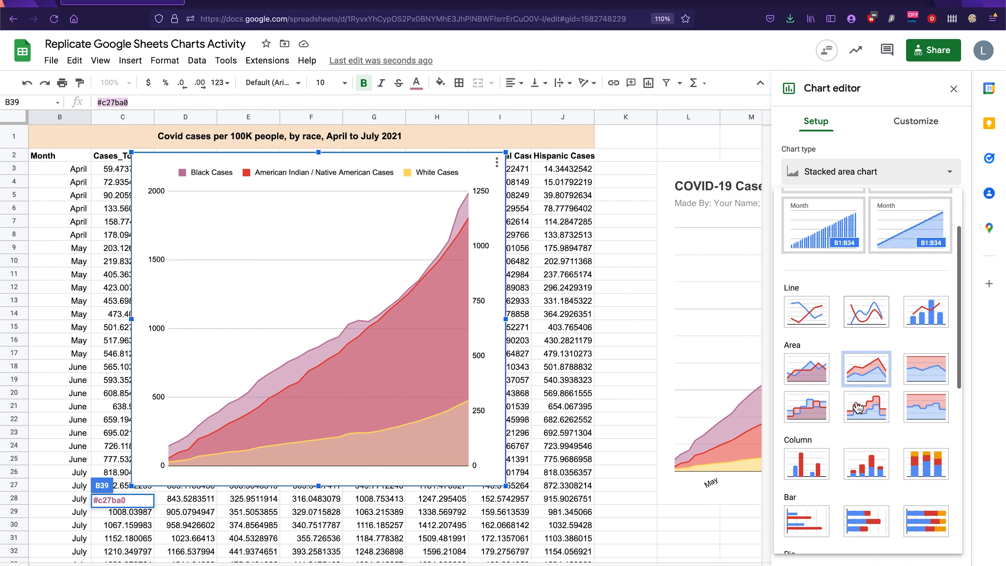
left_click(869, 365)
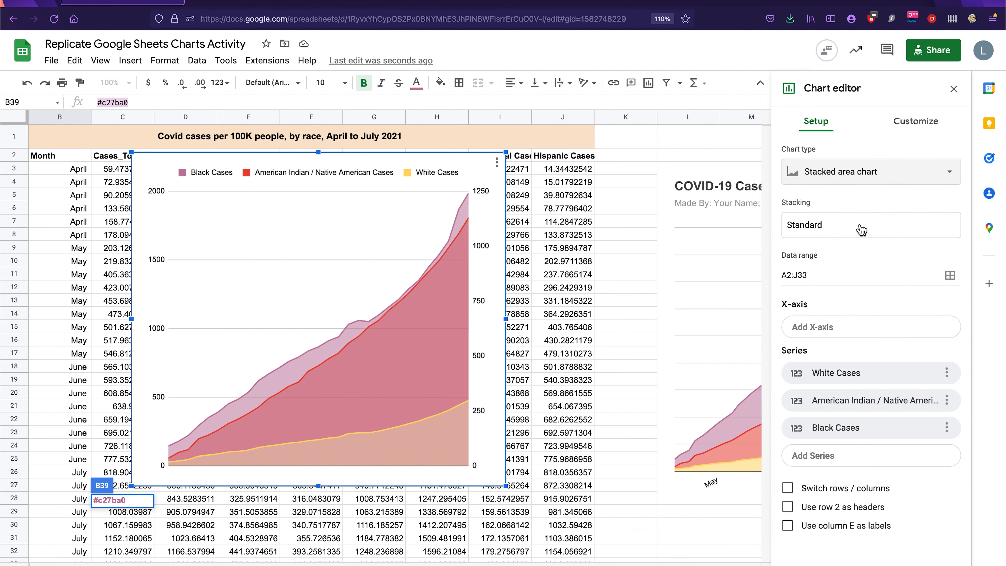
left_click(860, 182)
left_click(820, 457)
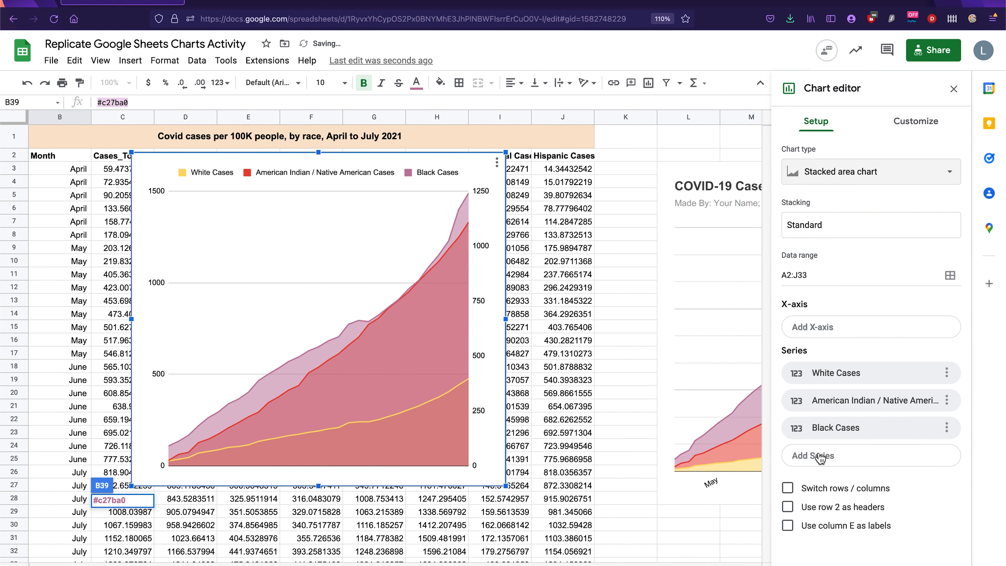
left_click(858, 173)
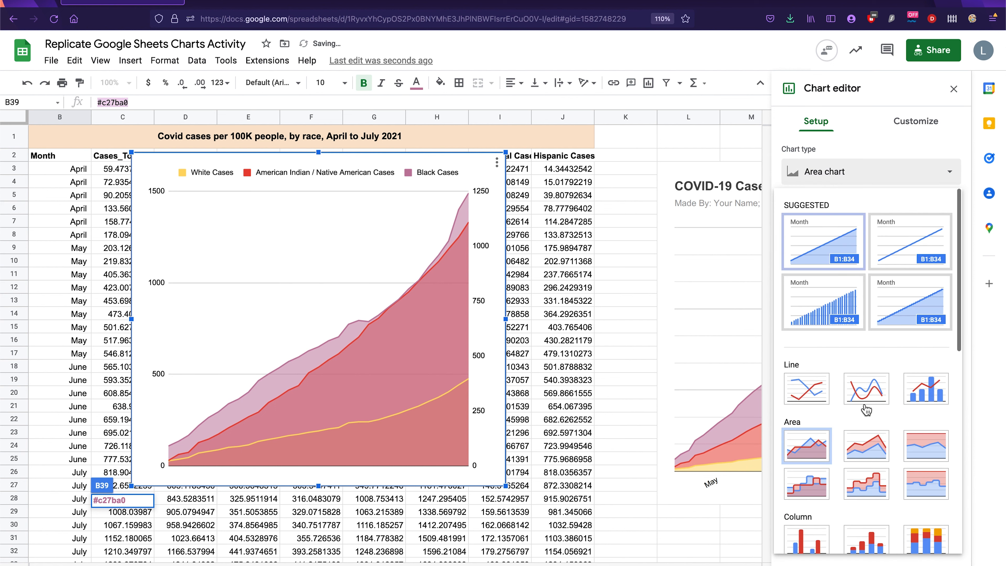
left_click(862, 448)
Try the 100% stacked area chart type and return the chart to Stacked area chart.
left_click(887, 179)
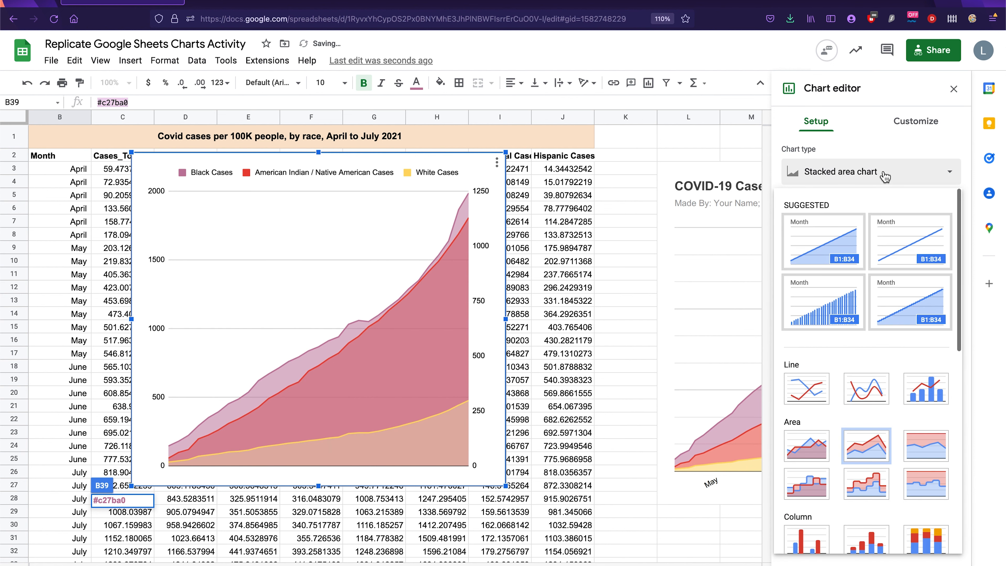
left_click(917, 442)
left_click(881, 175)
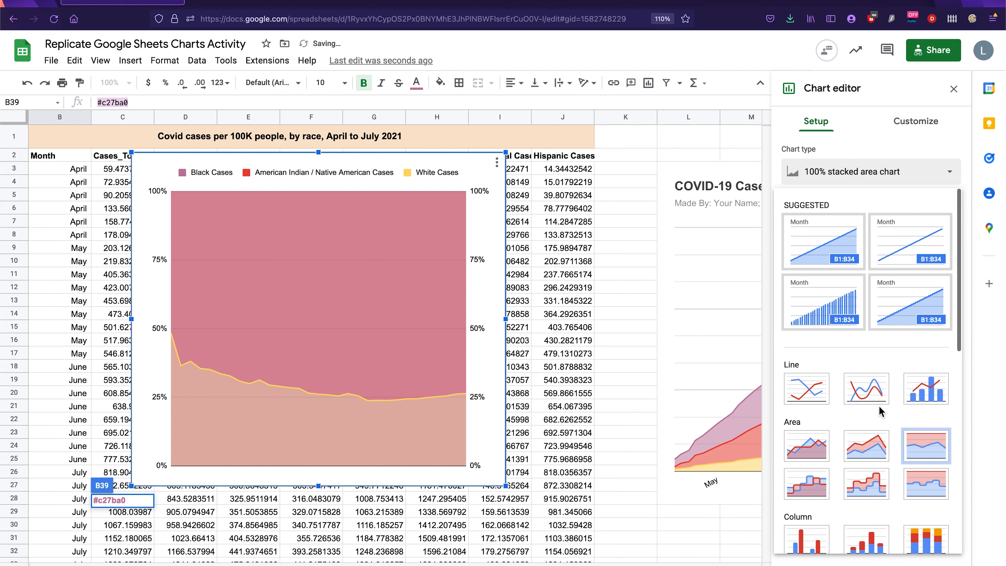
left_click(875, 446)
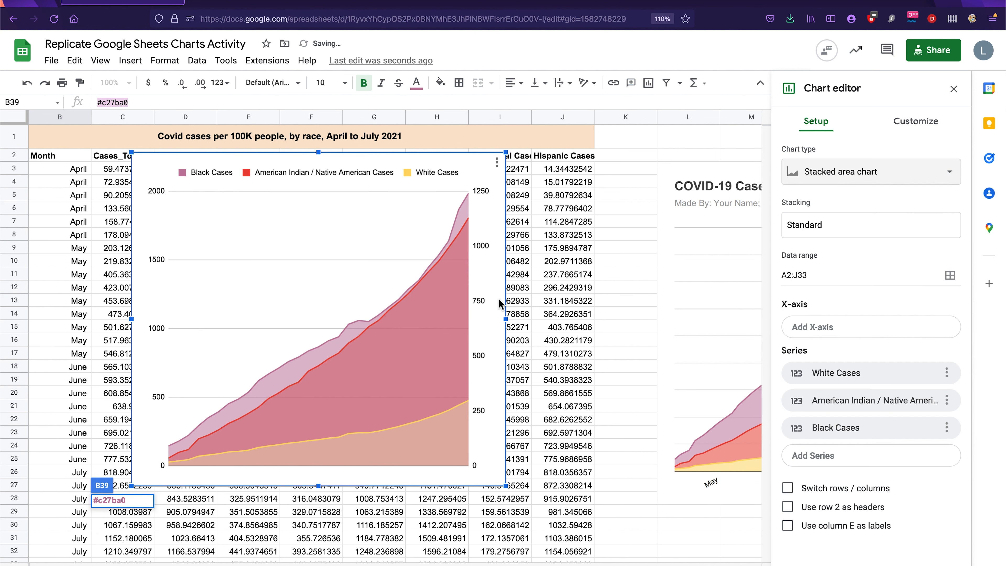
Compare with the reference chart and assign the Black Cases series back to the left axis.
scroll(499, 303, "right", 2)
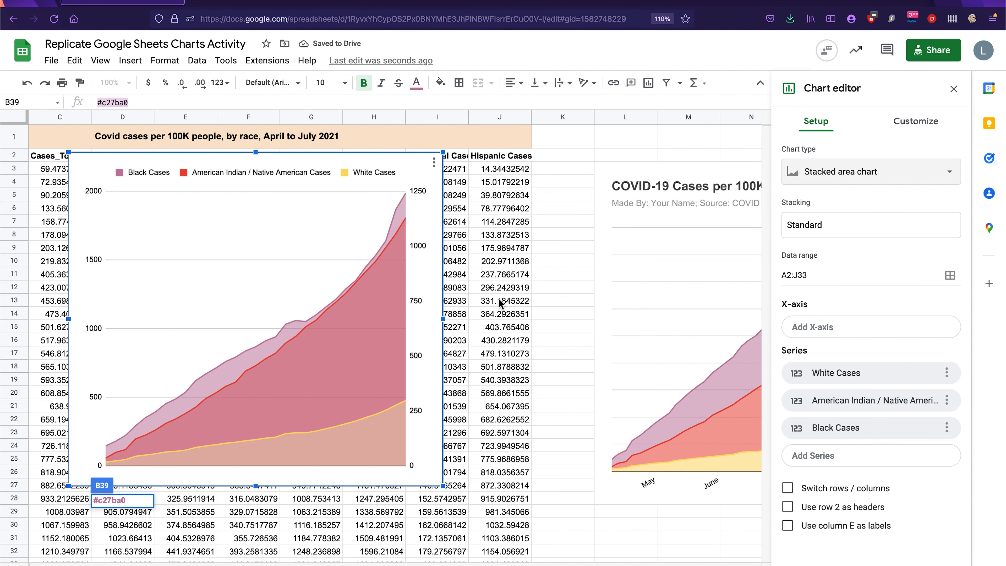
left_click(915, 121)
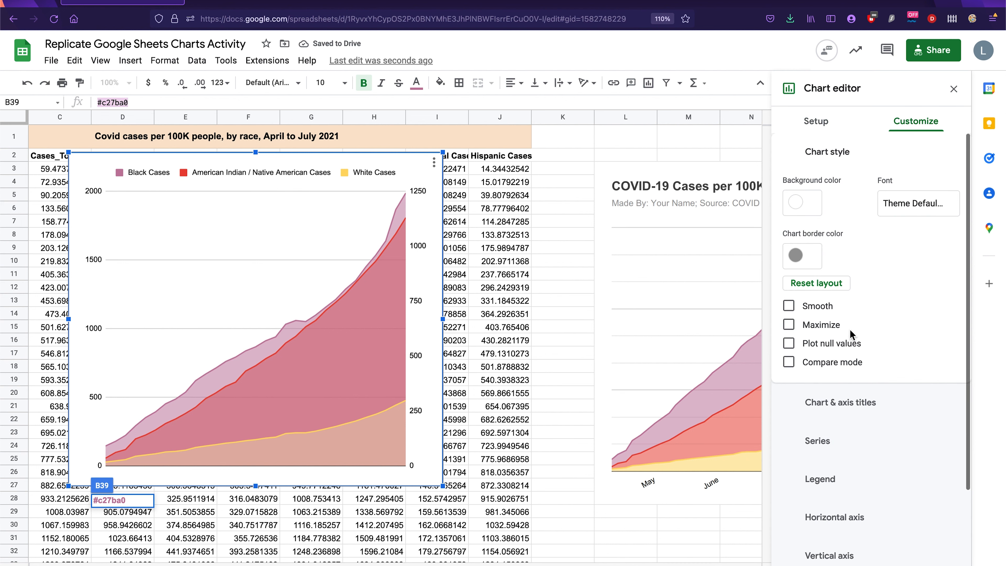
scroll(864, 255, "down", 1)
scroll(744, 397, "right", 5)
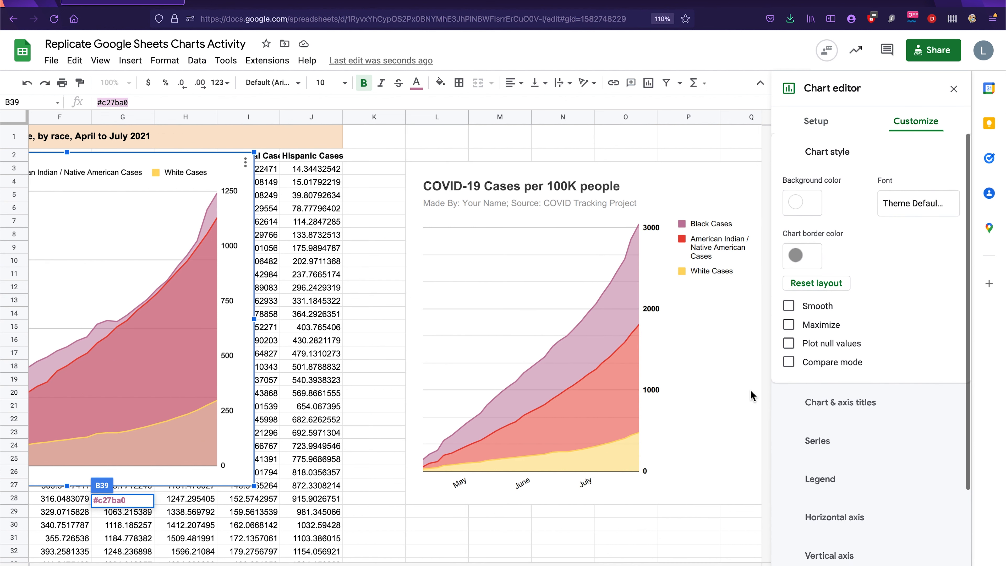
scroll(312, 455, "left", 3)
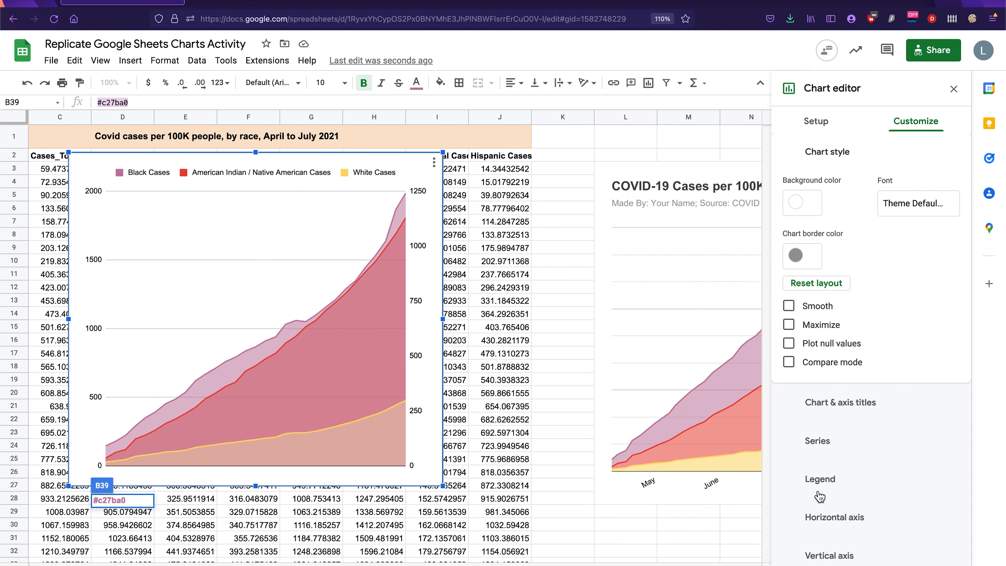
left_click(816, 442)
scroll(859, 488, "down", 5)
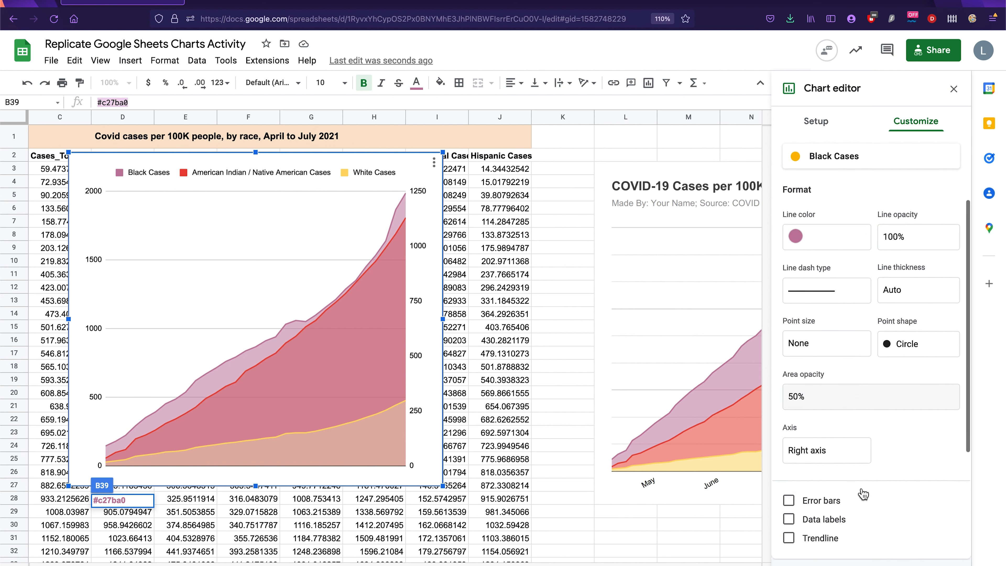
left_click(826, 456)
left_click(826, 429)
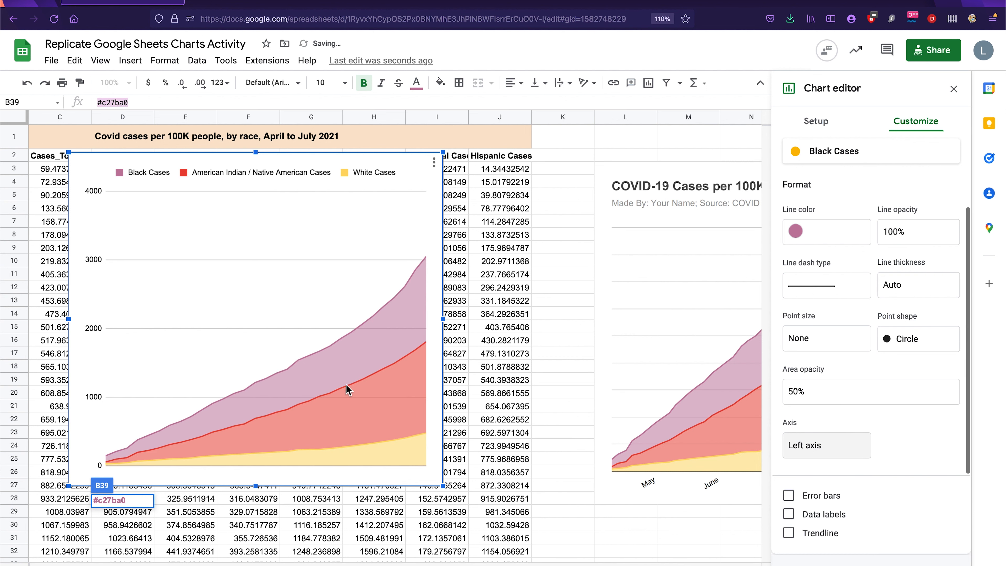
scroll(625, 440, "right", 3)
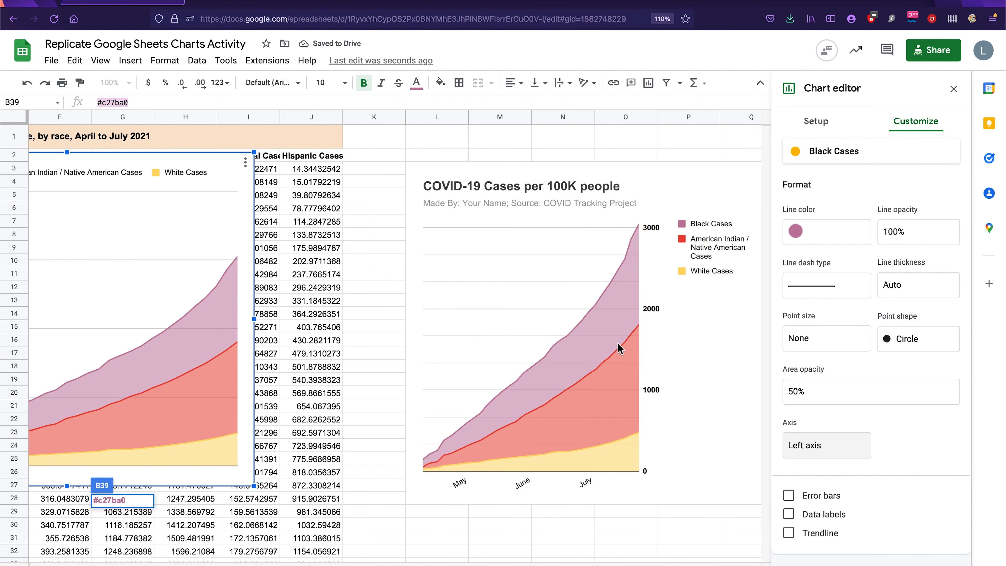
Compare the stacked area chart with the reference chart and review the formatting options of the Black Cases series.
scroll(267, 416, "left", 5)
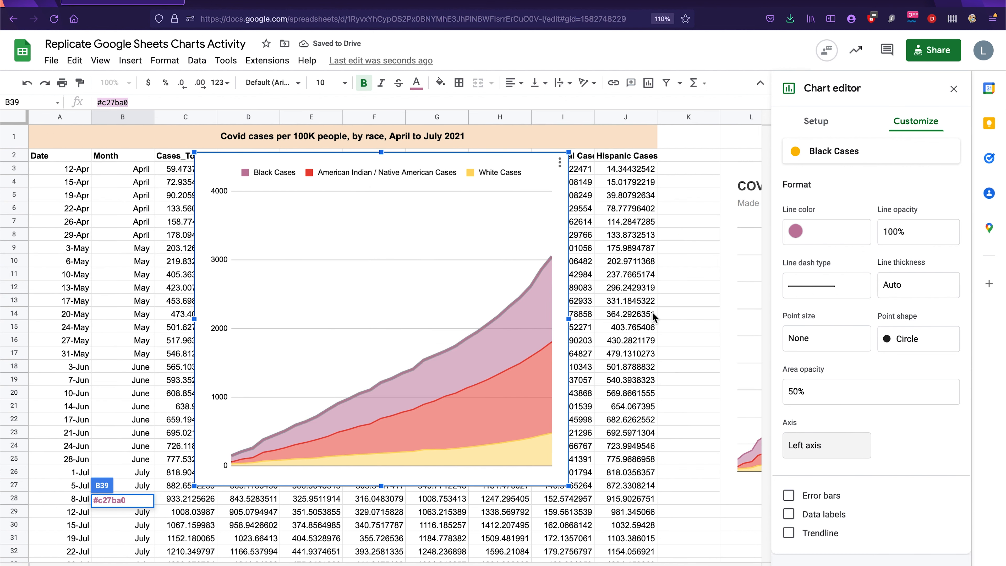
scroll(550, 388, "right", 4)
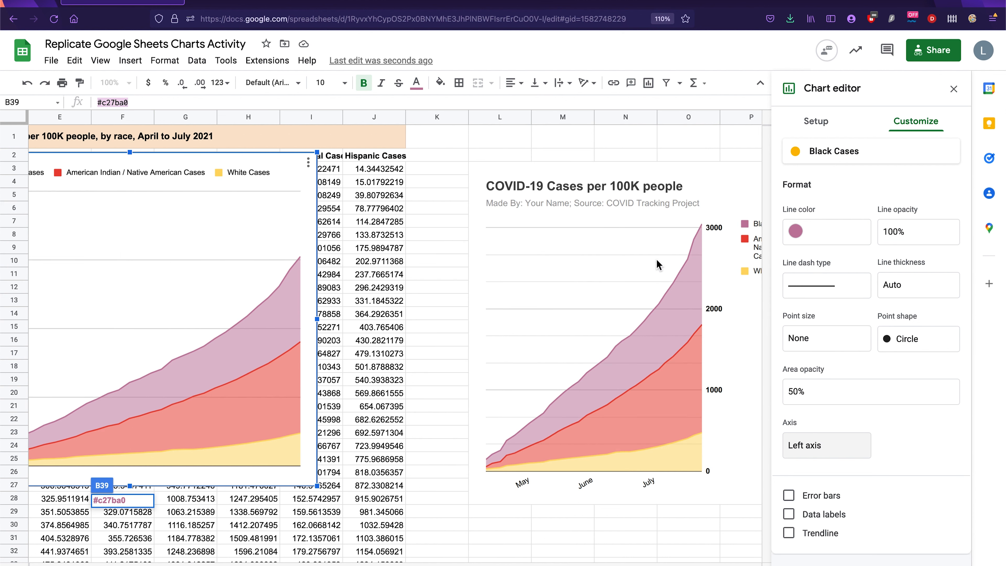
scroll(202, 328, "left", 4)
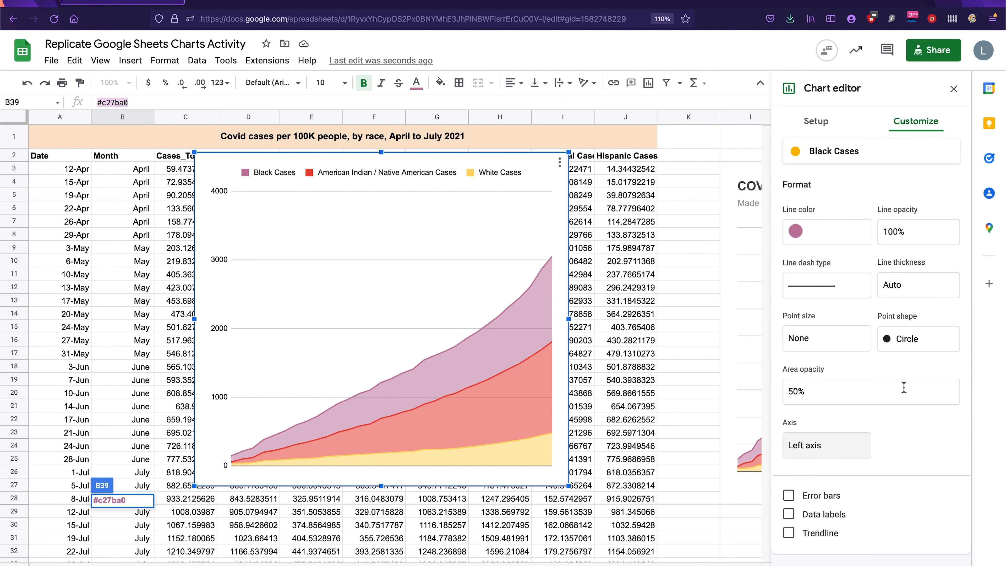
scroll(905, 388, "up", 1)
scroll(906, 386, "down", 2)
scroll(904, 390, "up", 4)
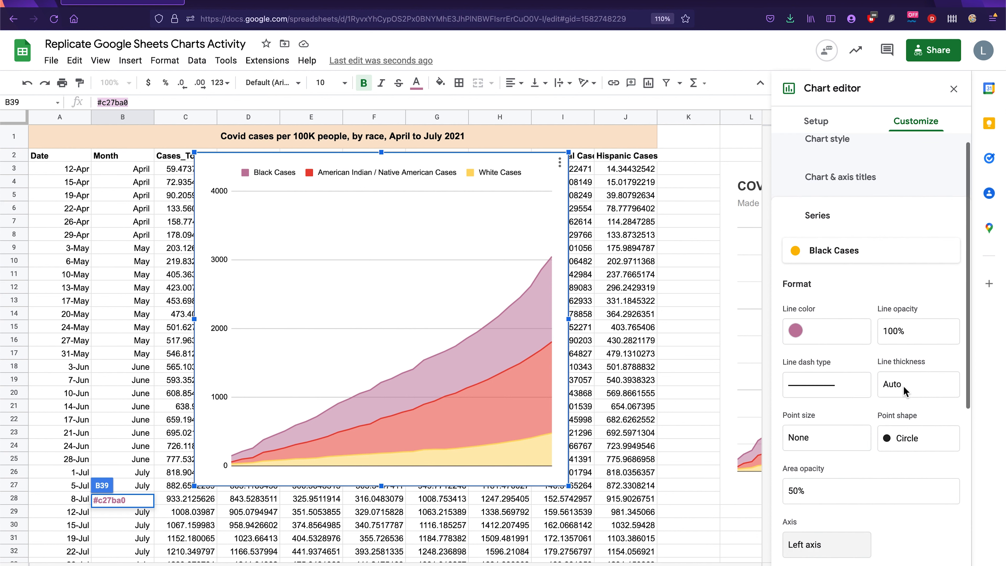
scroll(905, 390, "down", 6)
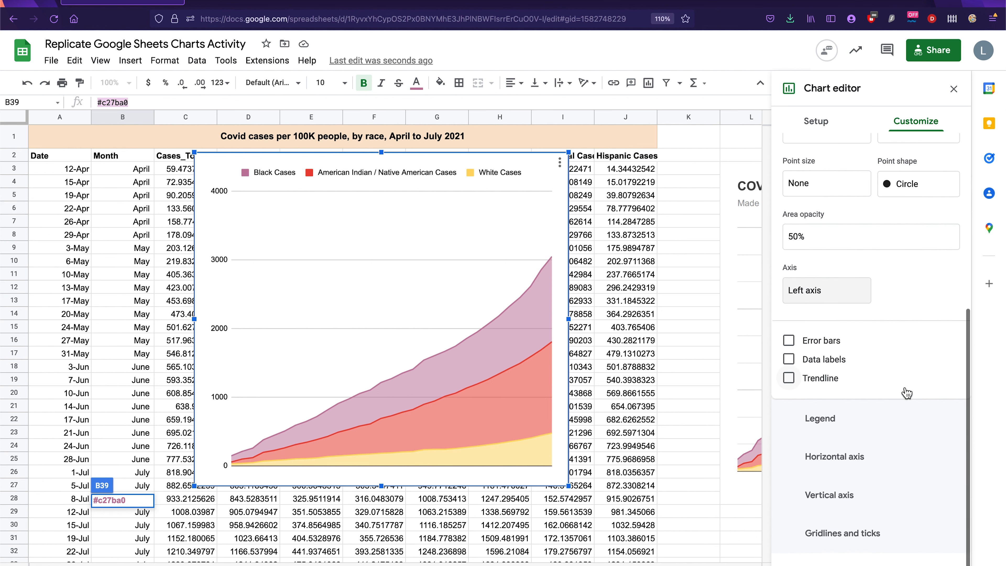
scroll(906, 393, "up", 1)
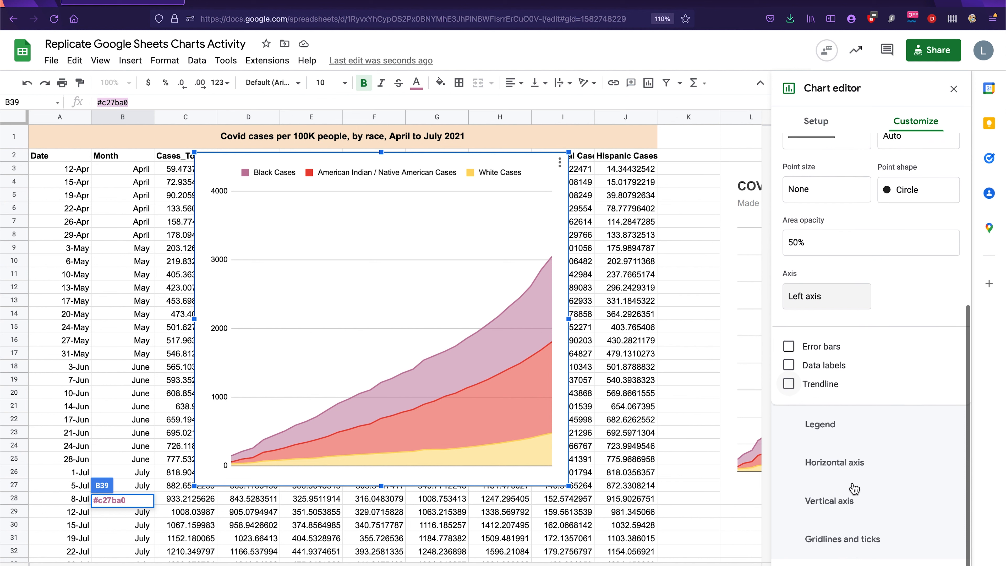
Set the vertical axis maximum to 3000 and keep the vertical axis line hidden.
left_click(848, 509)
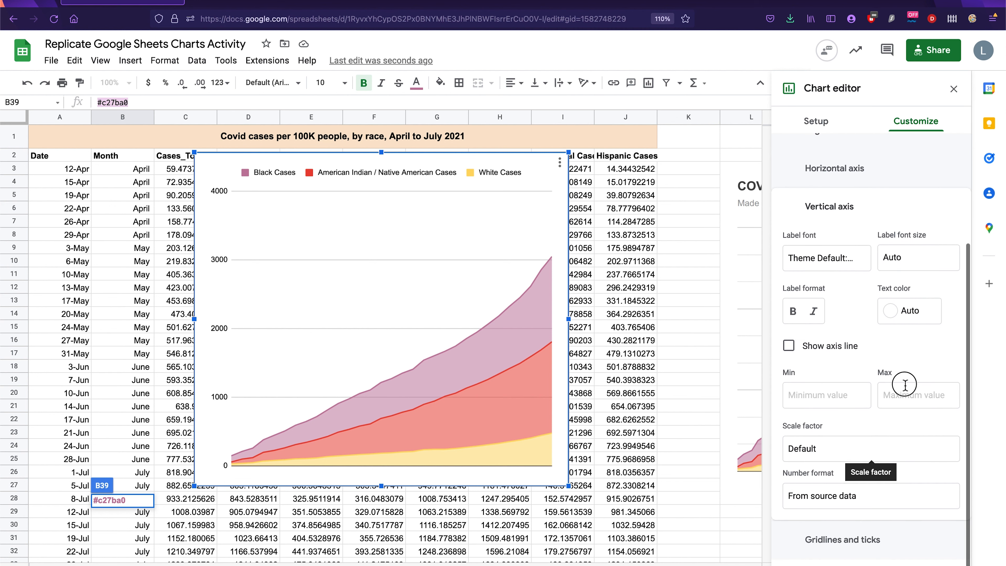
left_click(901, 392)
type("3000")
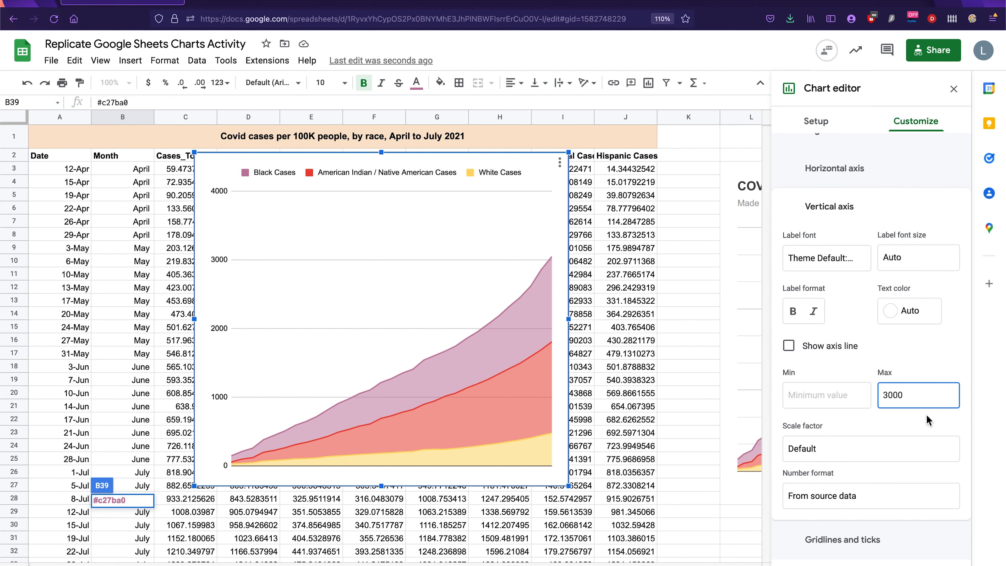
left_click(918, 361)
left_click(788, 428)
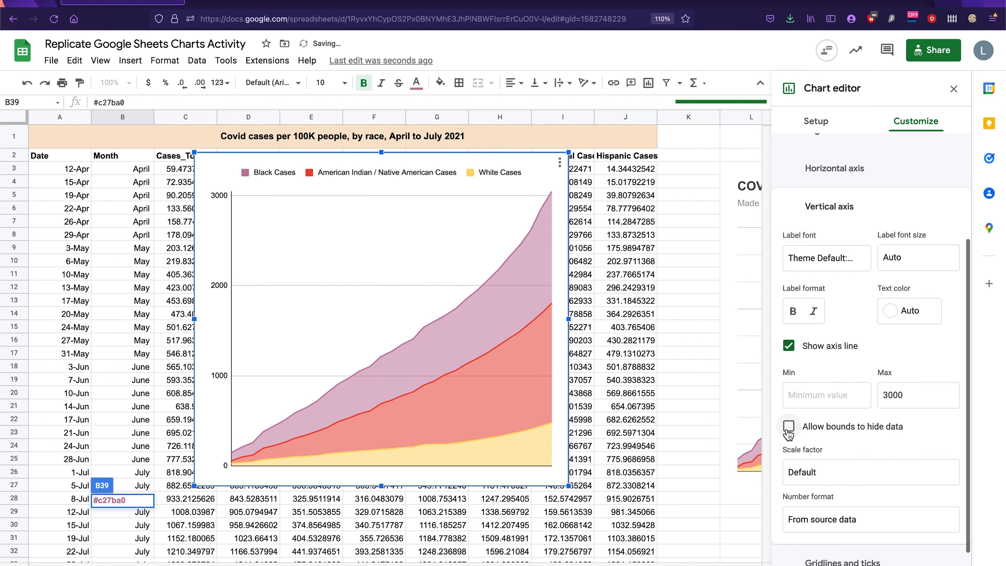
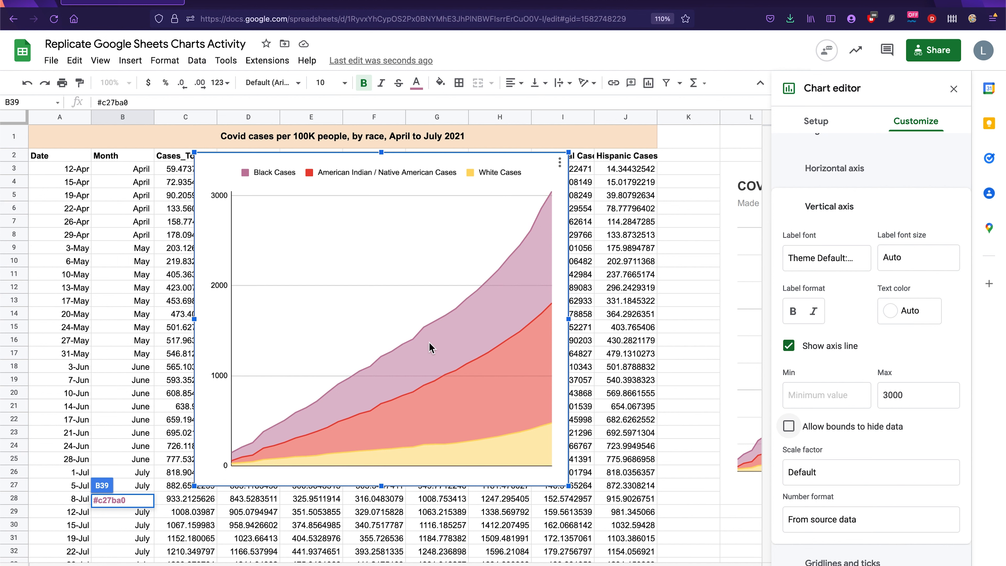
scroll(563, 384, "right", 2)
scroll(562, 385, "left", 2)
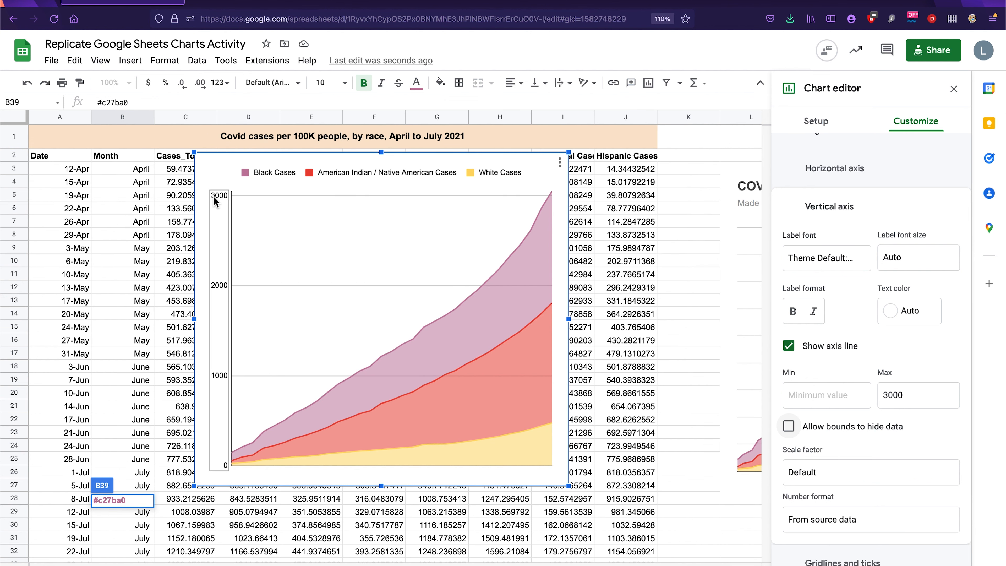
left_click(828, 350)
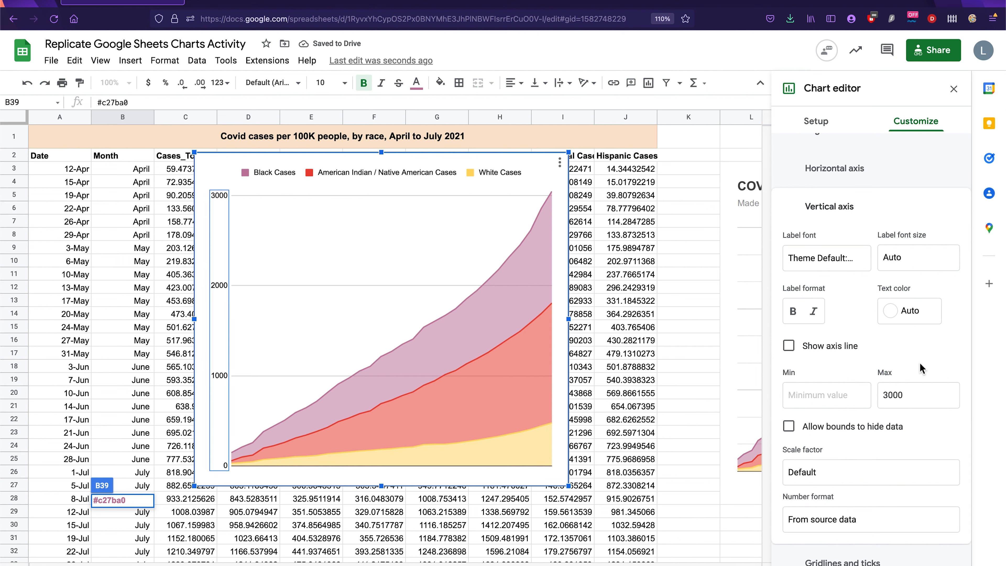
Format the vertical axis labels as bold with a font size of 13.
left_click(927, 269)
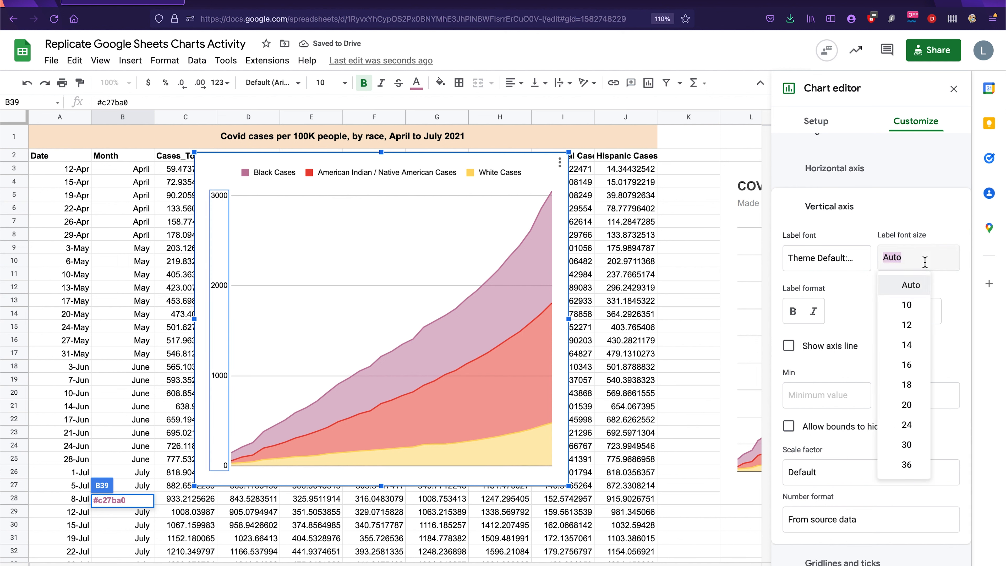
left_click(920, 357)
left_click(793, 312)
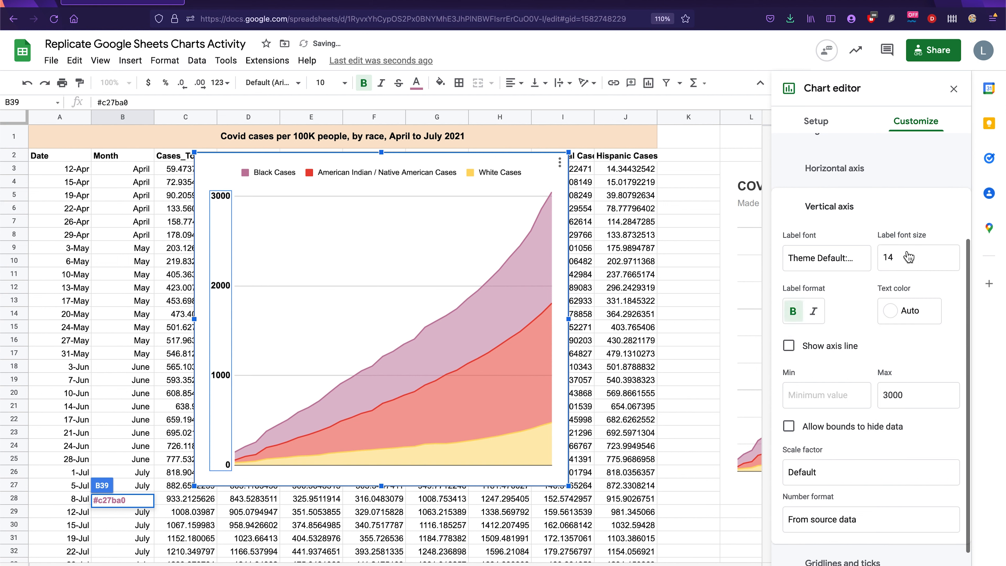
left_click(890, 254)
type("13")
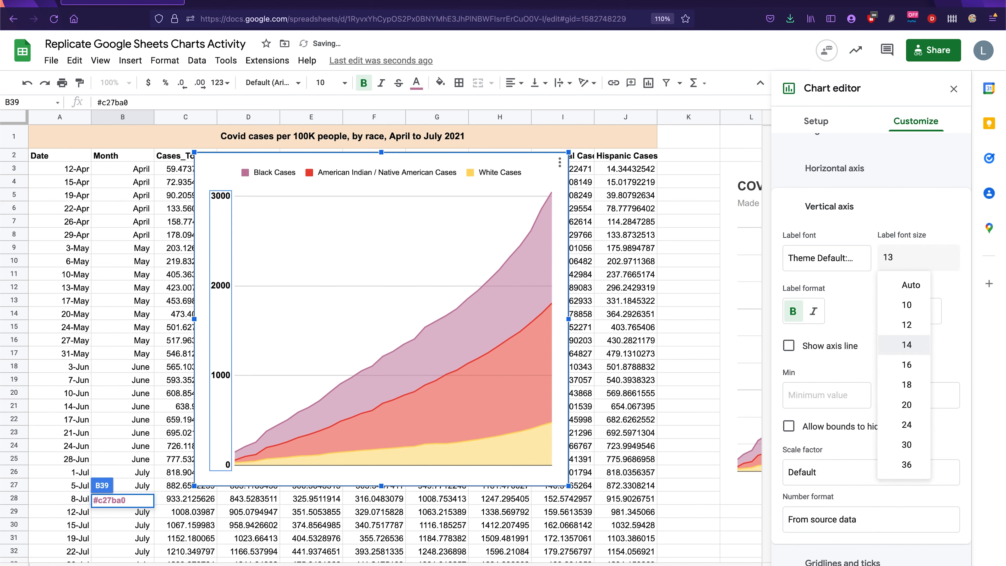
key("Return")
left_click(903, 218)
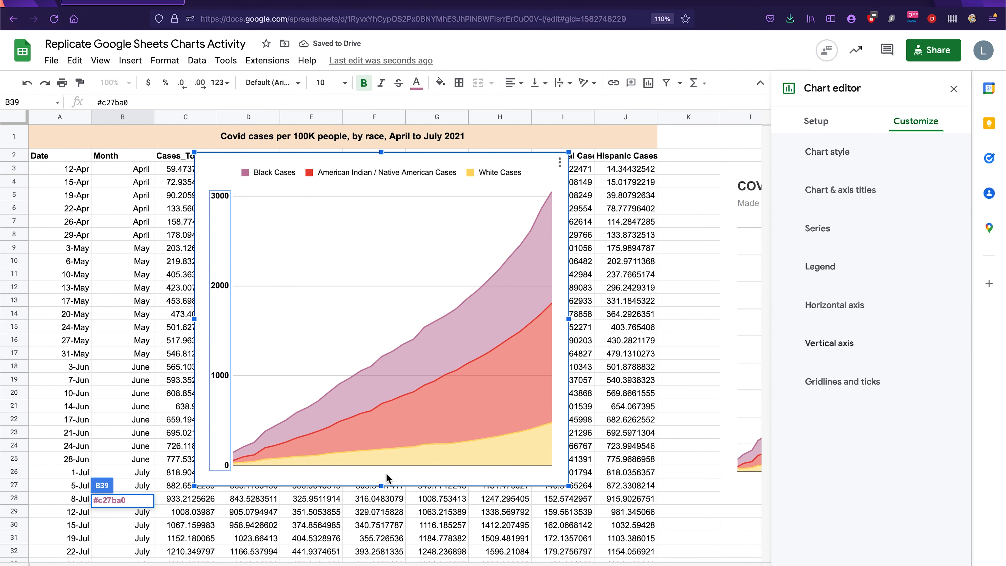
Add the Month column as the chart's X-axis.
left_click(834, 305)
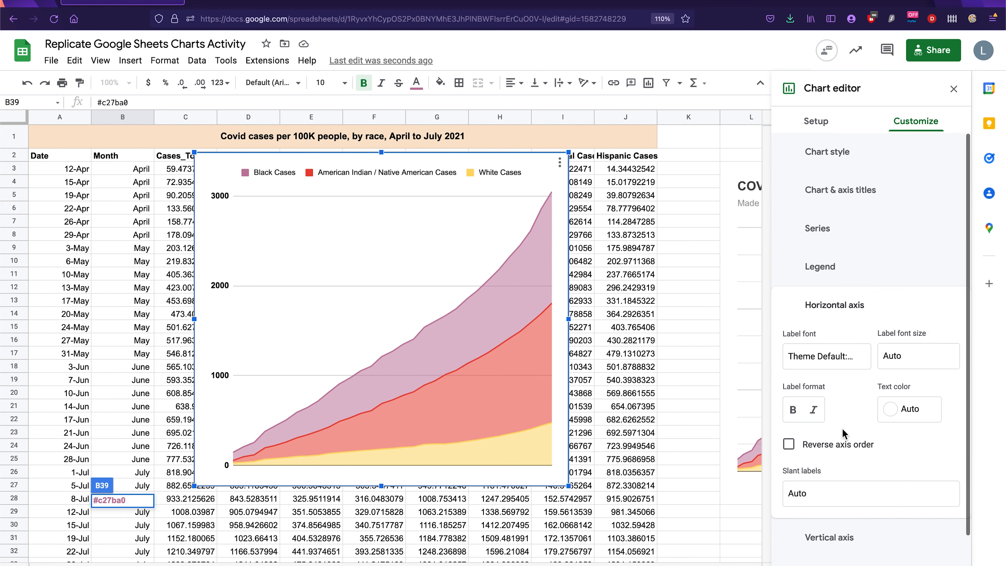
left_click(830, 134)
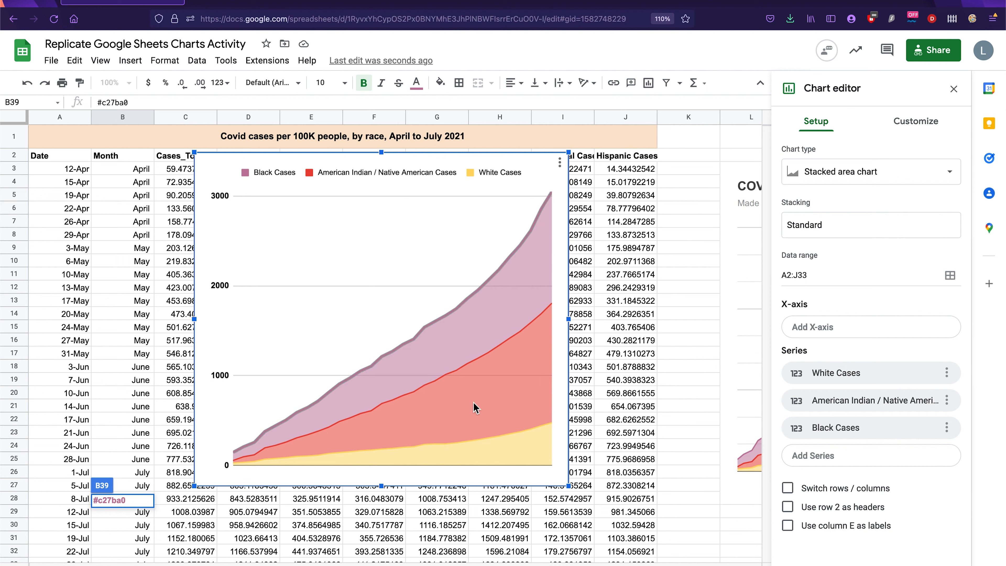
left_click(846, 329)
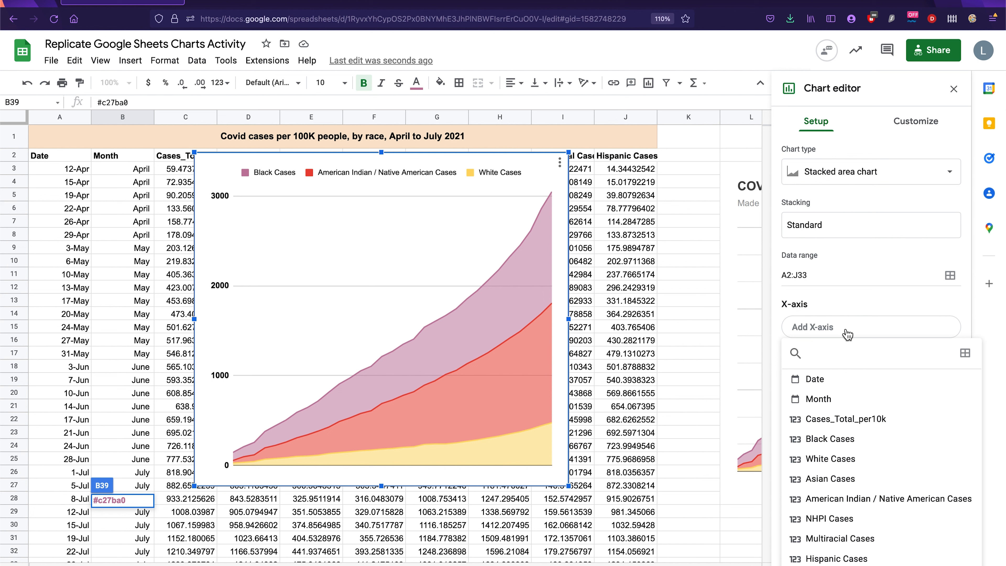
left_click(826, 400)
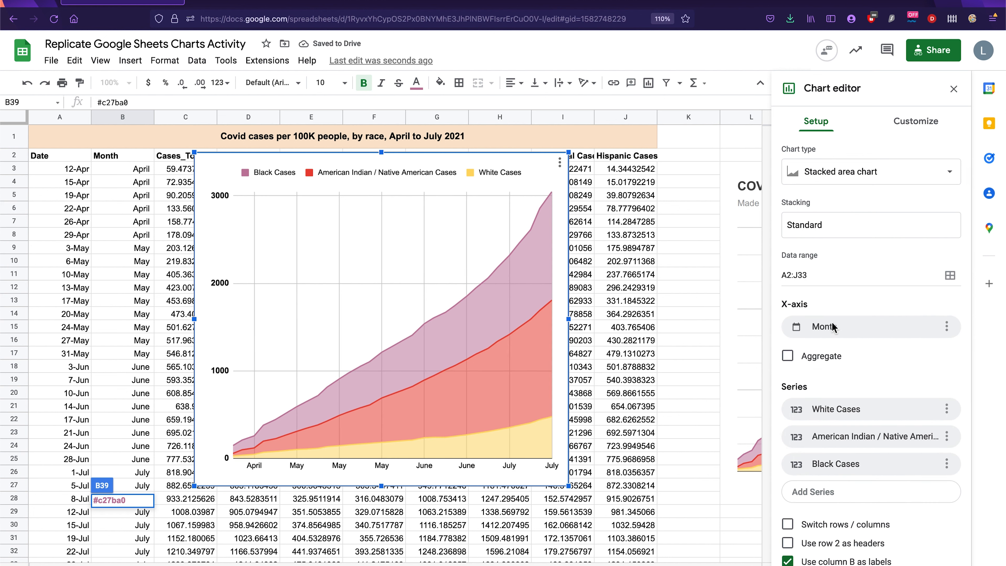
Try the Date column as the X-axis, compare with the reference chart, and switch the X-axis back to Month.
left_click(833, 328)
left_click(815, 380)
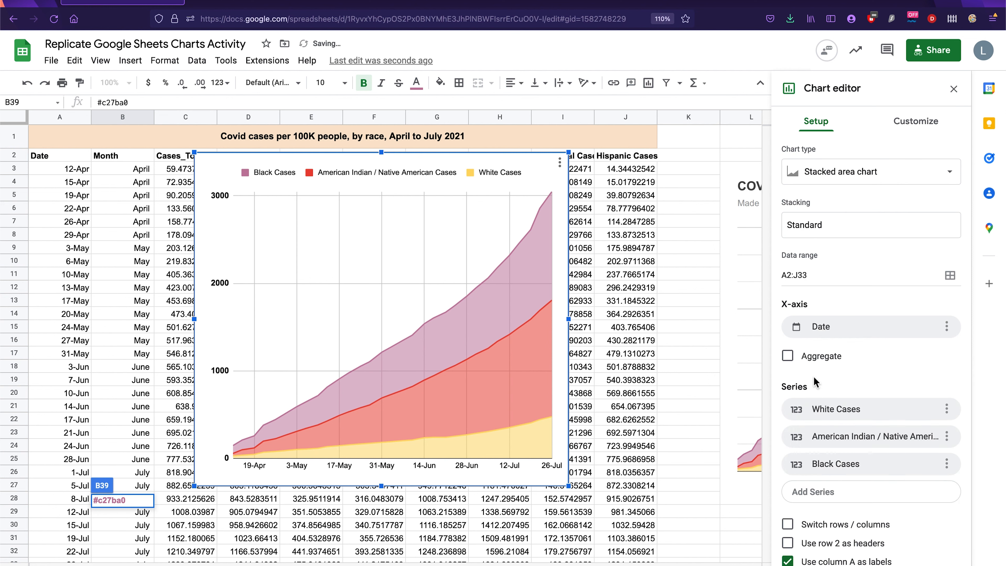
scroll(570, 436, "right", 5)
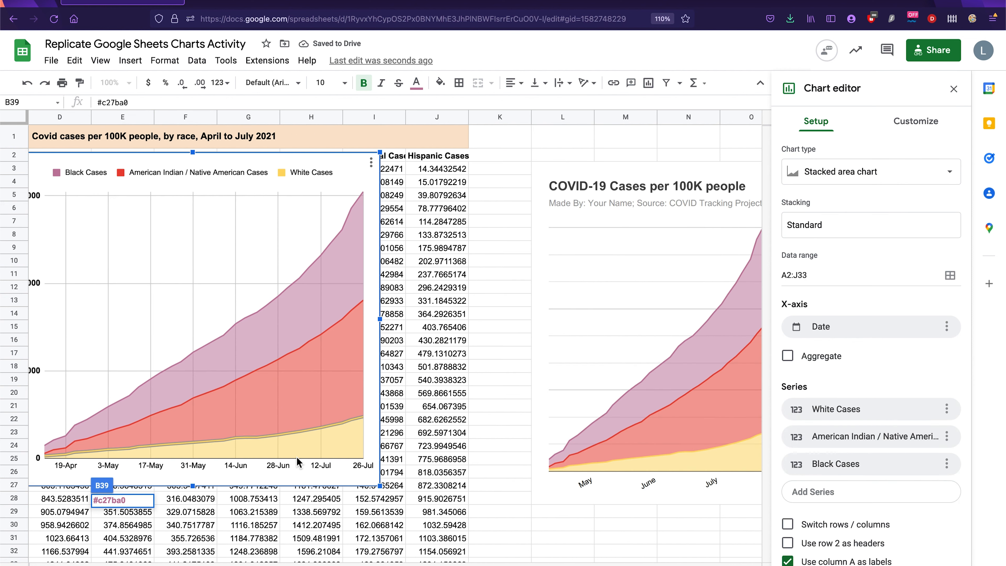
scroll(302, 464, "left", 5)
left_click(831, 332)
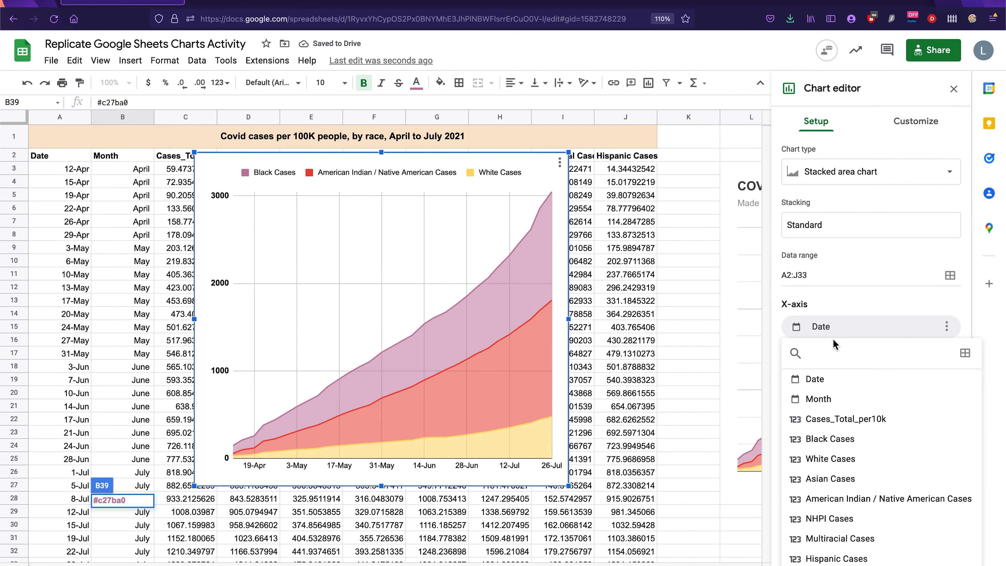
left_click(829, 398)
scroll(876, 477, "down", 1)
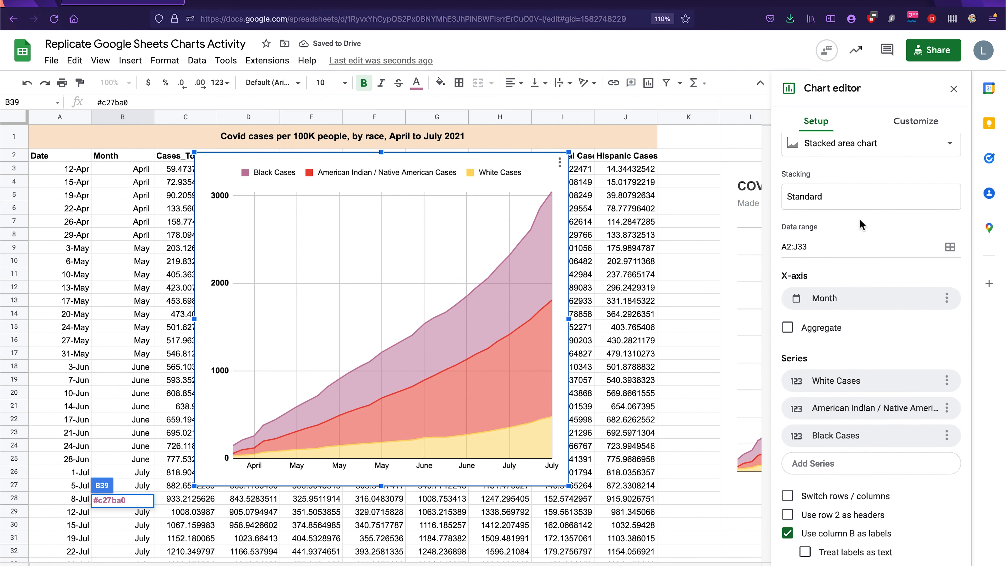
scroll(876, 207, "up", 1)
Try the right axis for the Black Cases series again and return the series to the left axis.
left_click(917, 120)
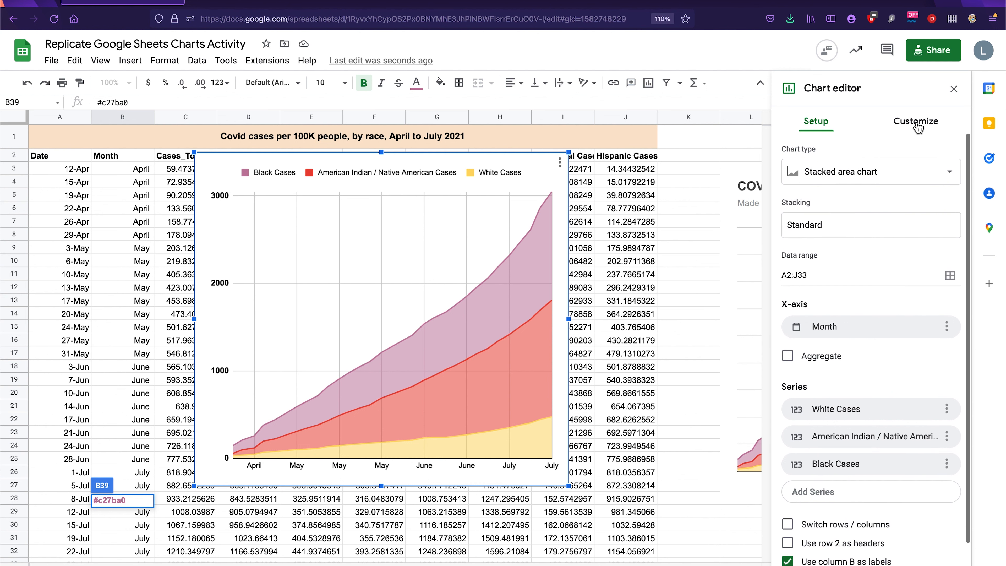
left_click(839, 222)
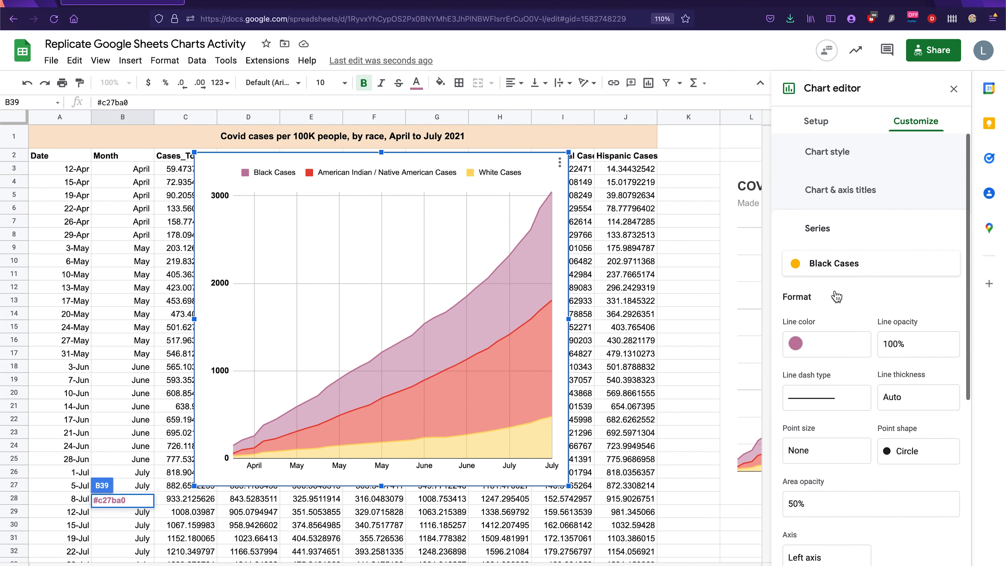
scroll(834, 428, "down", 3)
left_click(827, 464)
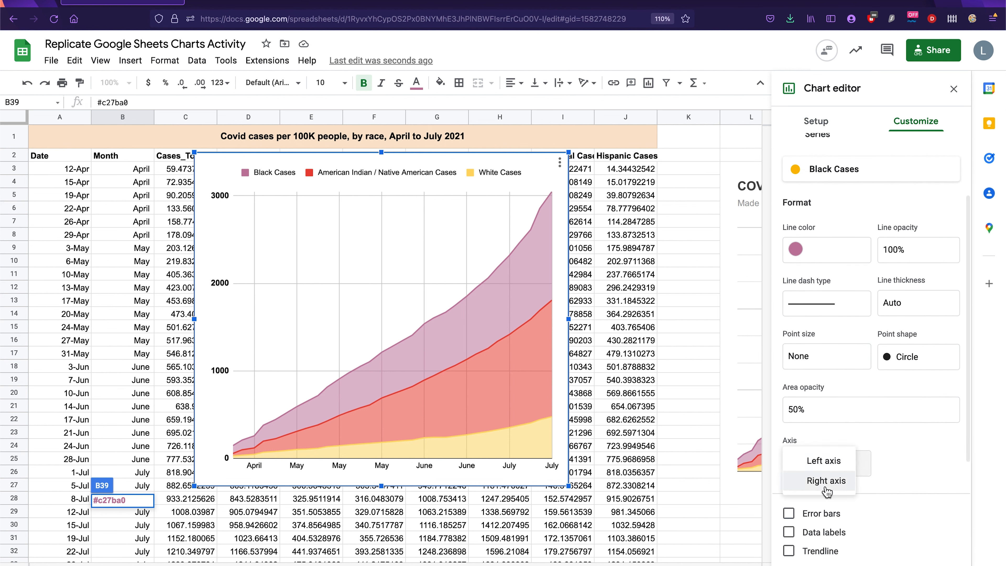
left_click(826, 479)
left_click(824, 464)
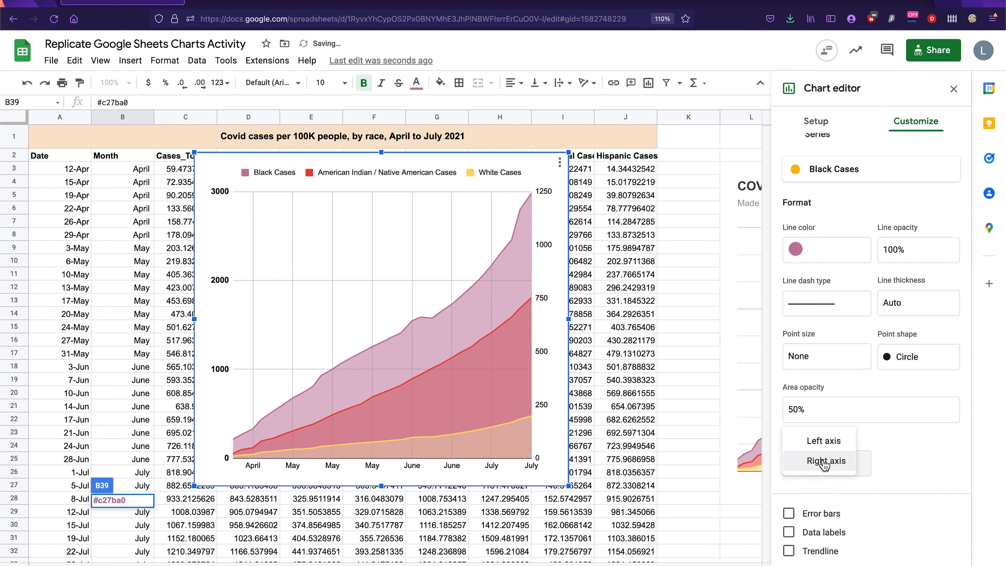
left_click(825, 441)
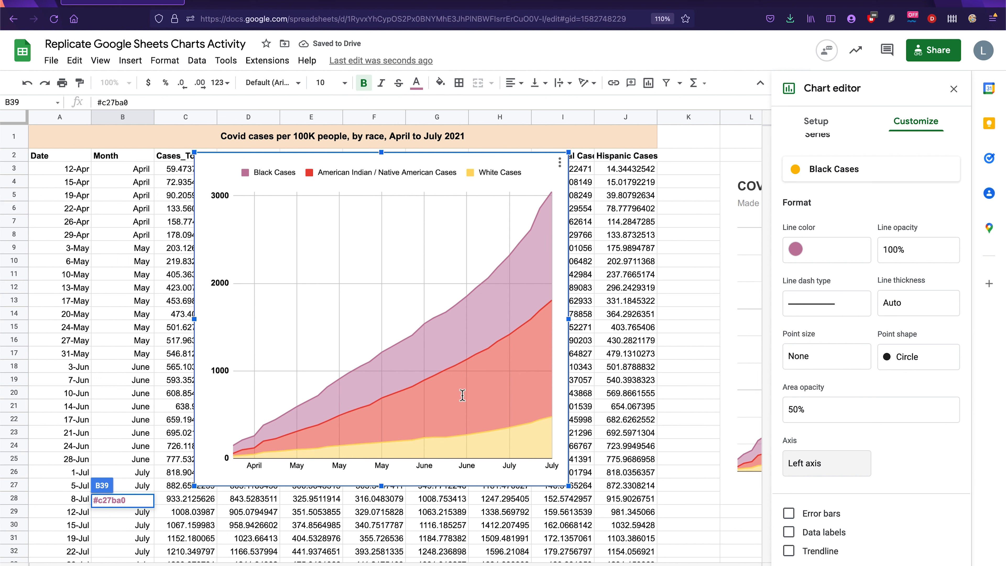
Set the horizontal axis major gridline count to 3, turn off its major gridlines, and compare with the reference chart.
left_click(457, 466)
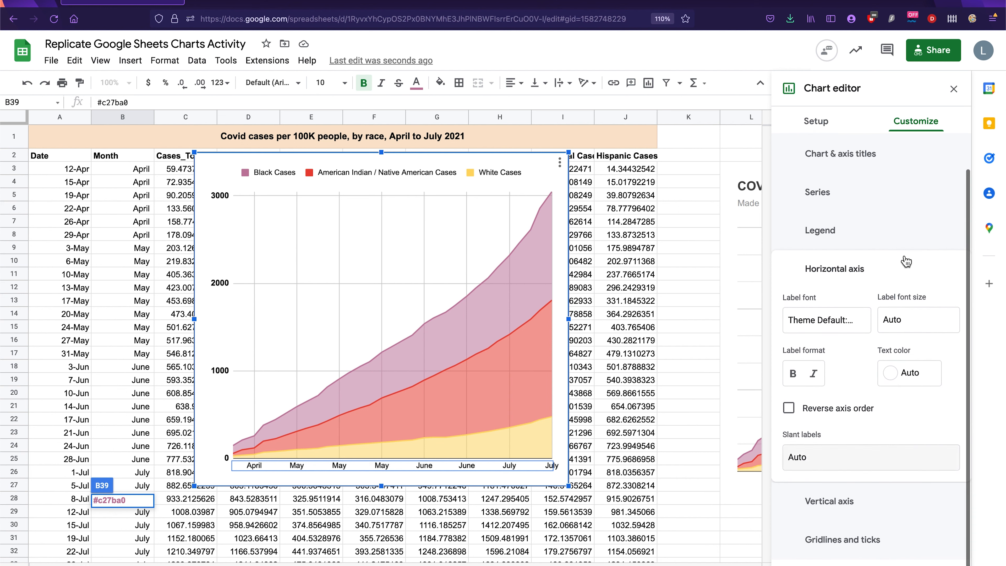
left_click(858, 539)
left_click(875, 286)
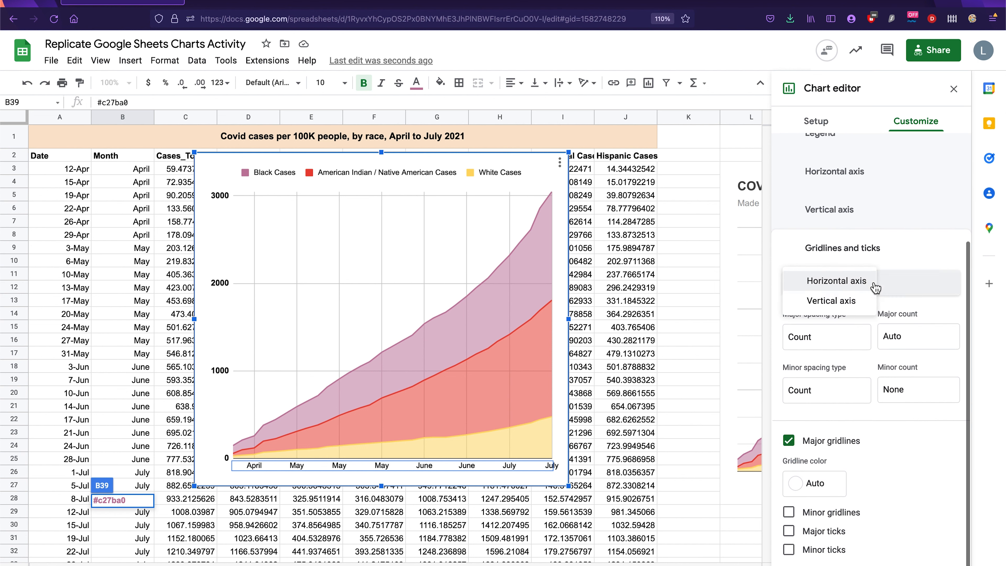
left_click(873, 282)
left_click(930, 338)
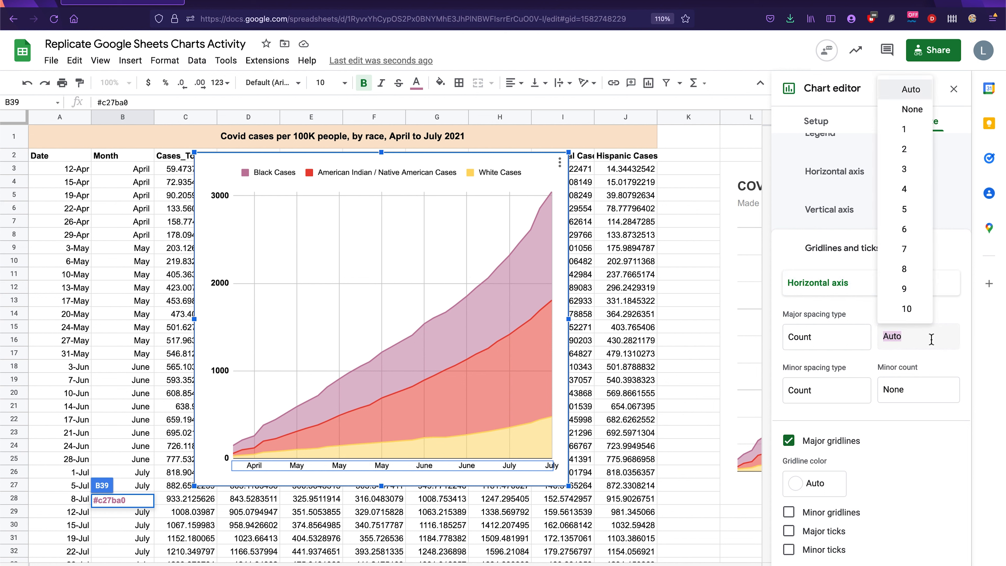
left_click(917, 177)
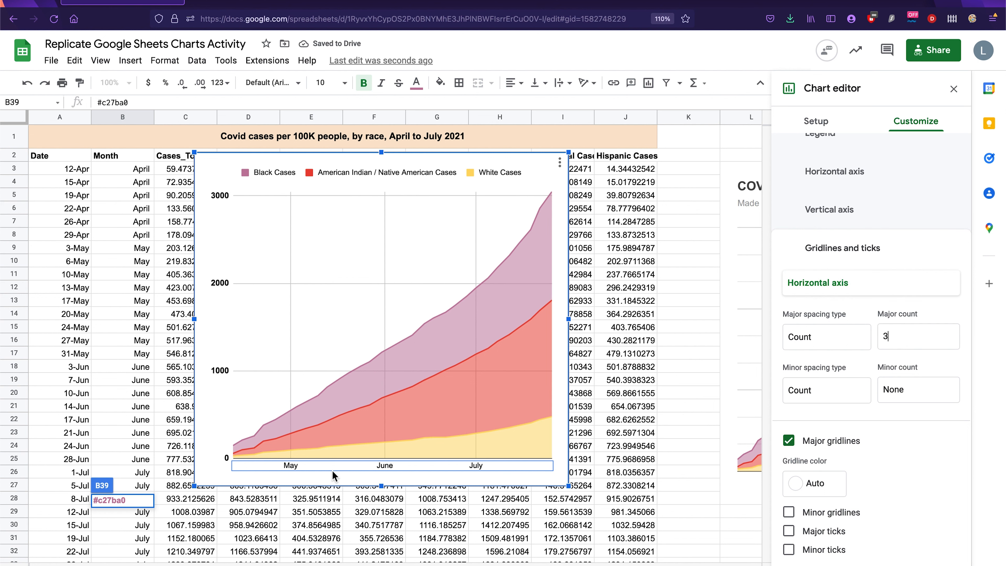
left_click(788, 440)
scroll(794, 449, "up", 2)
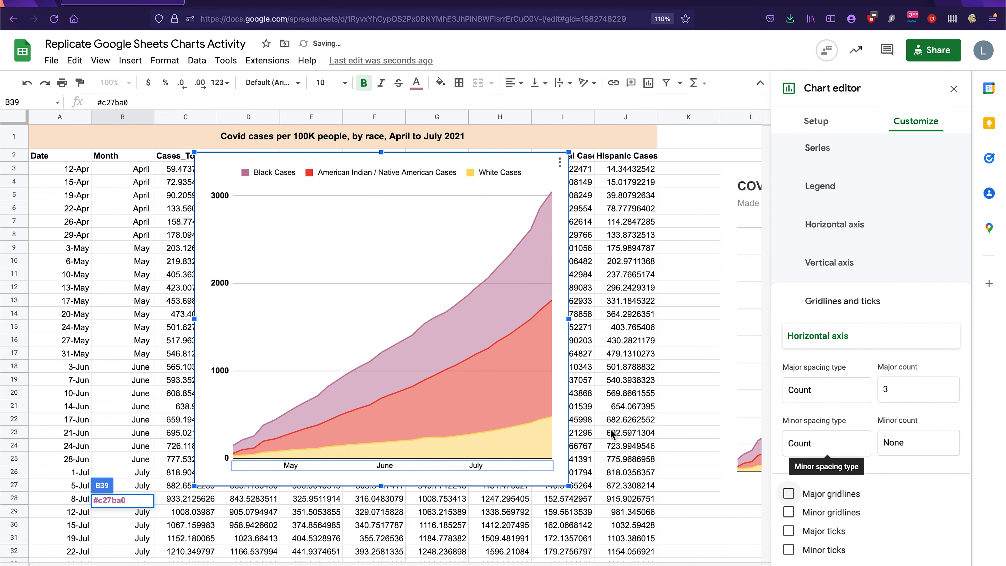
scroll(612, 435, "right", 5)
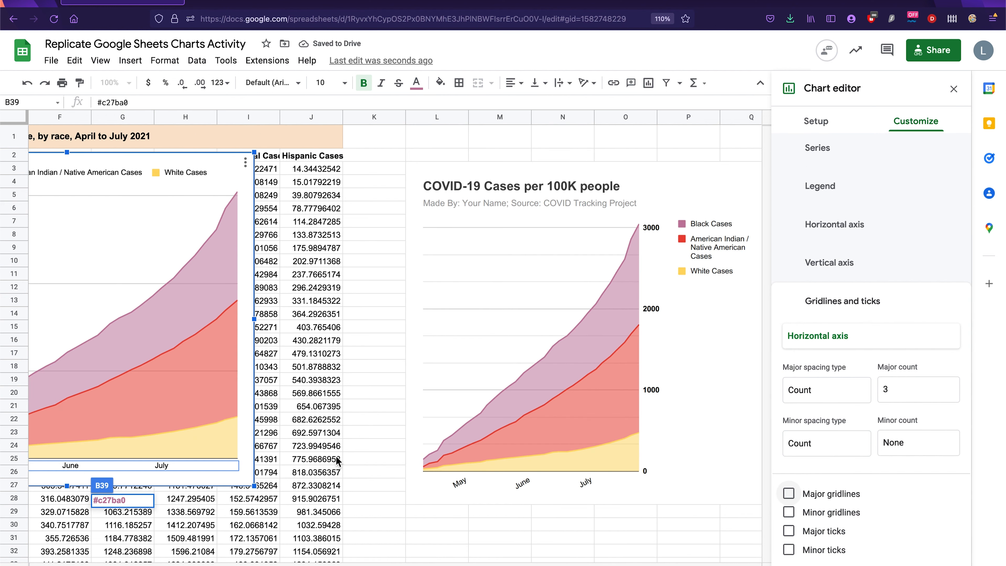
Slant the chart's horizontal axis labels at 30° and compare them with the reference chart.
scroll(335, 458, "left", 5)
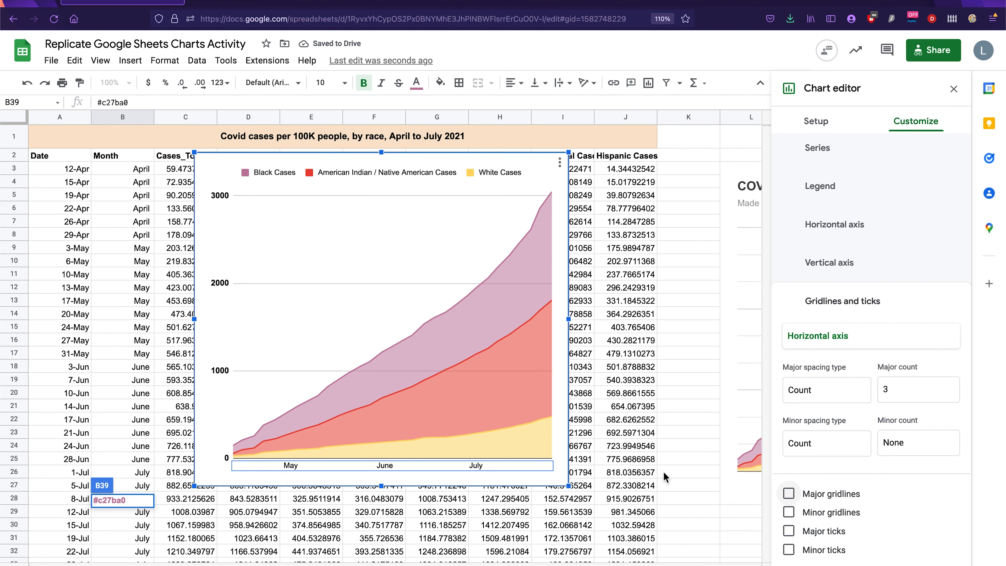
scroll(664, 472, "right", 3)
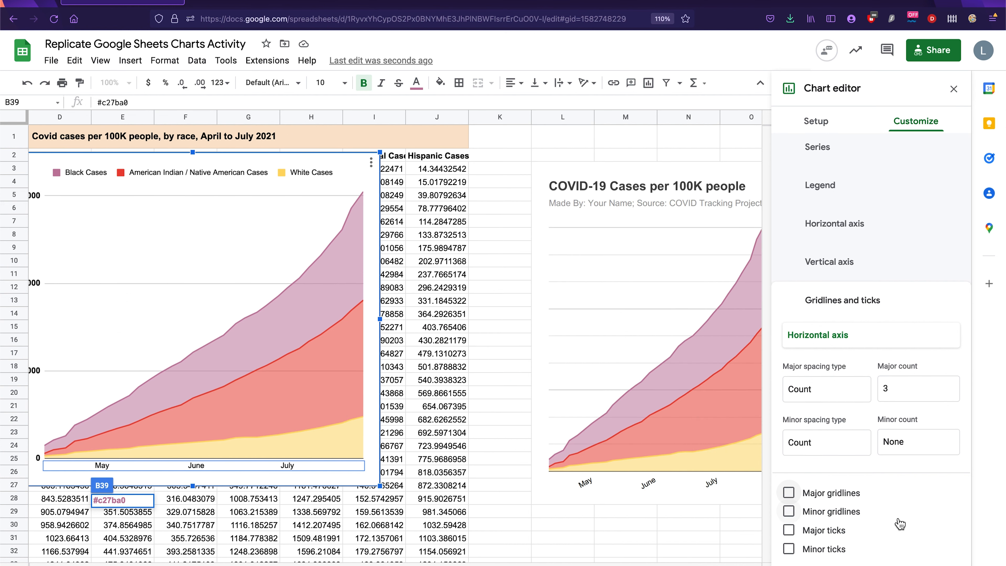
scroll(579, 515, "left", 3)
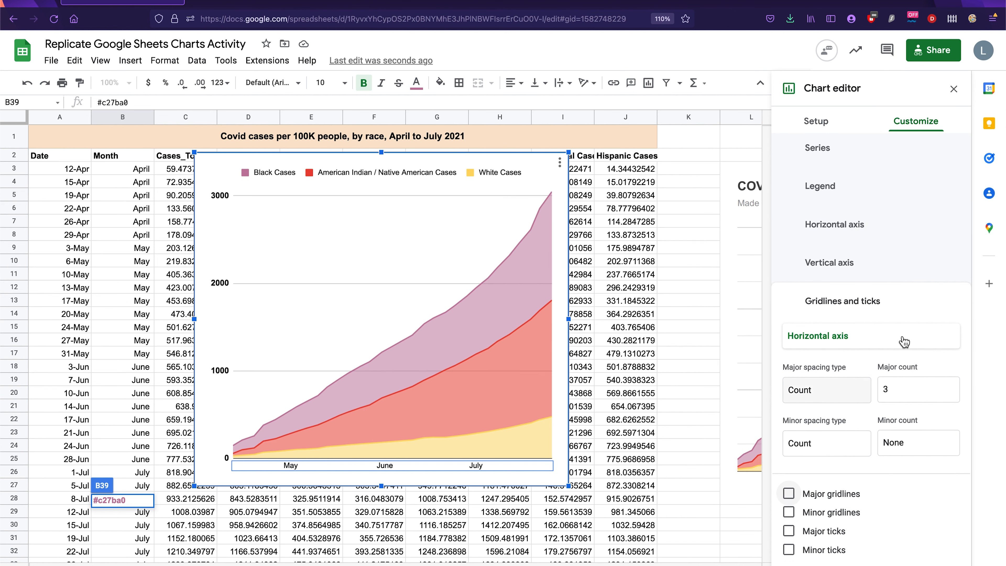
scroll(919, 515, "down", 1)
left_click(851, 221)
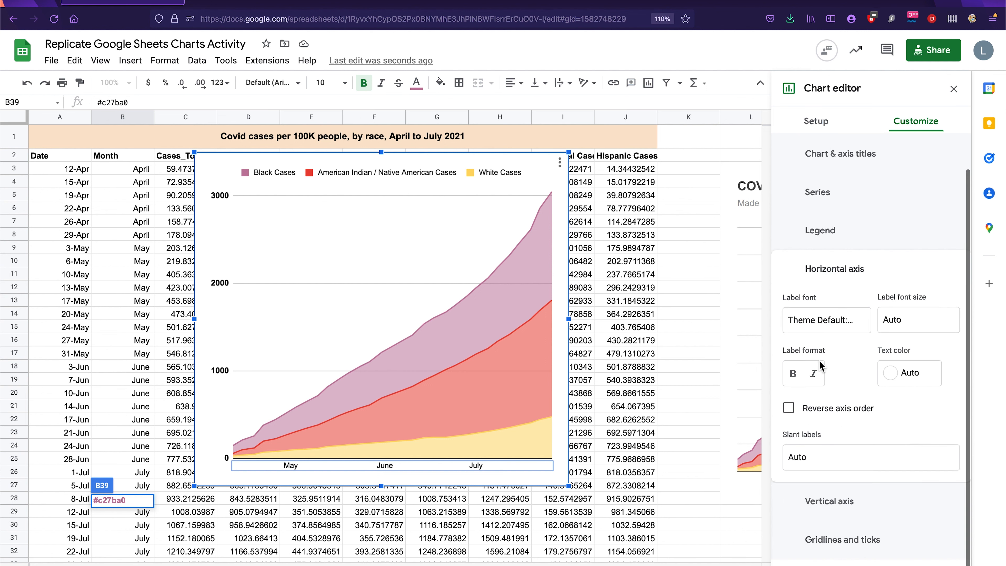
left_click(823, 457)
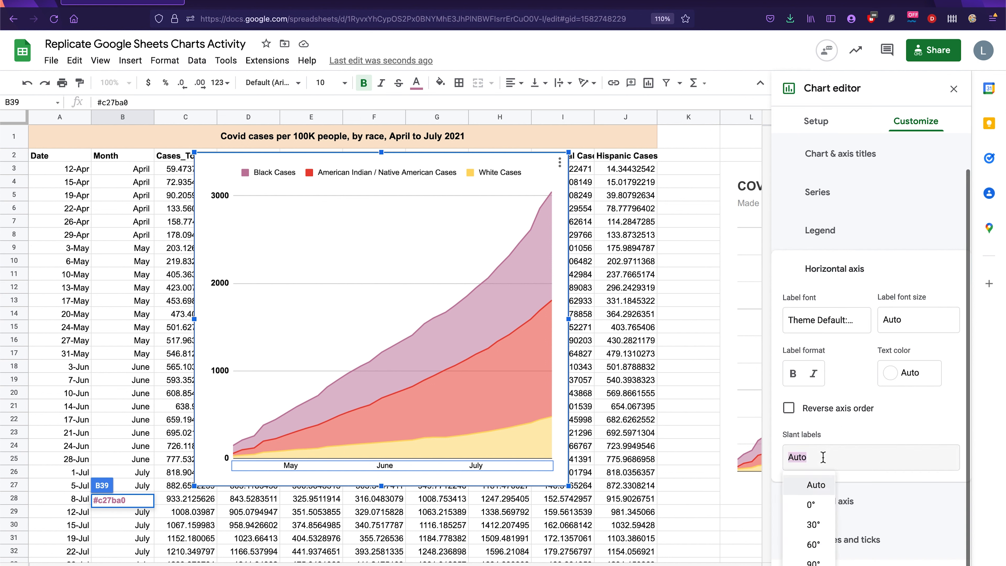
left_click(814, 525)
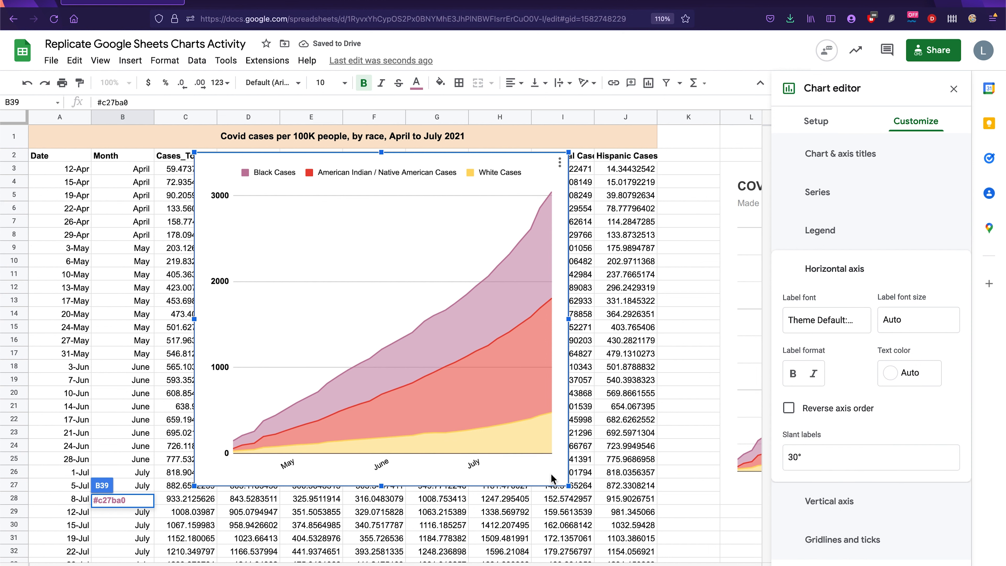
scroll(552, 479, "right", 4)
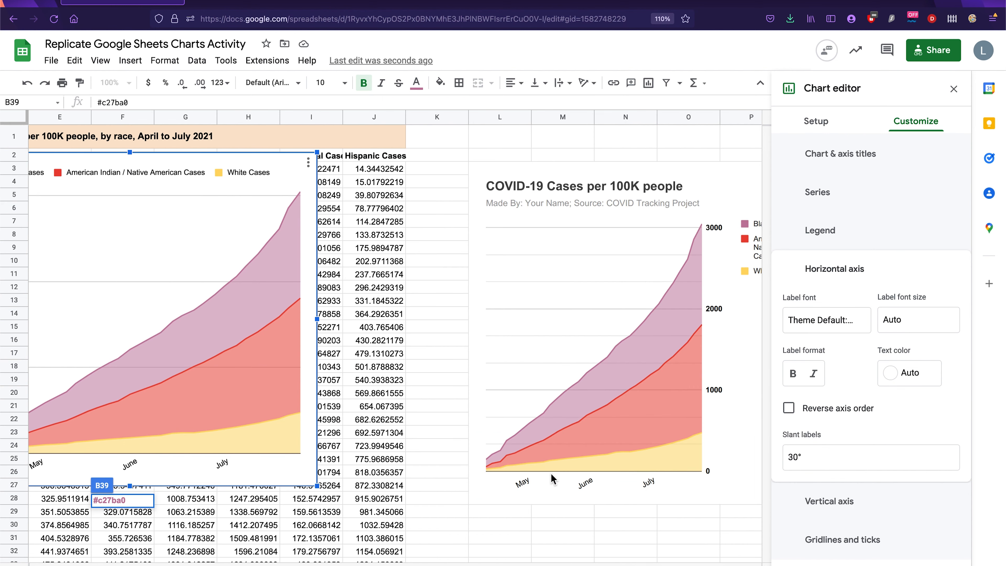
scroll(551, 474, "left", 4)
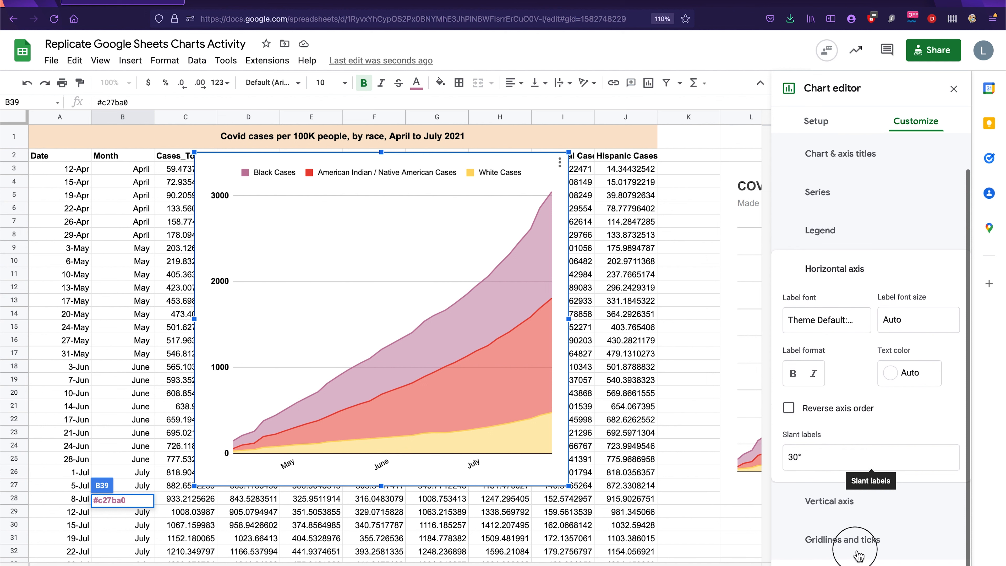
Try minor gridlines on the chart's horizontal axis.
left_click(881, 540)
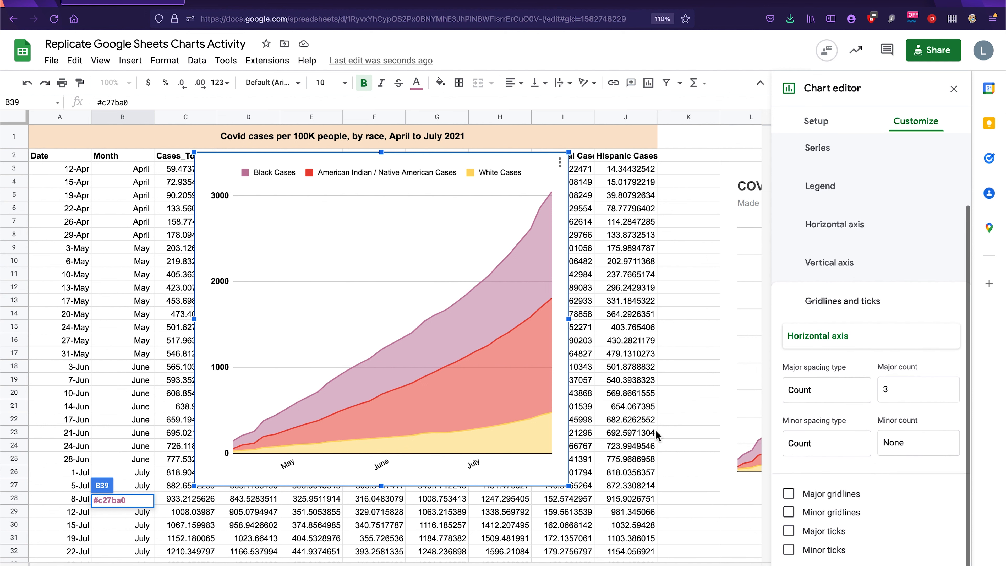
scroll(655, 430, "right", 2)
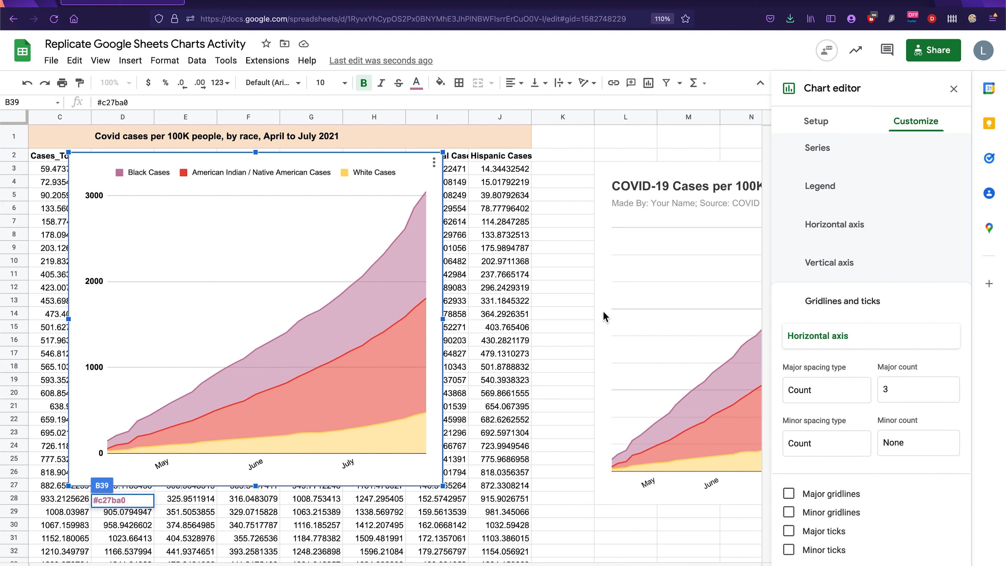
left_click(789, 512)
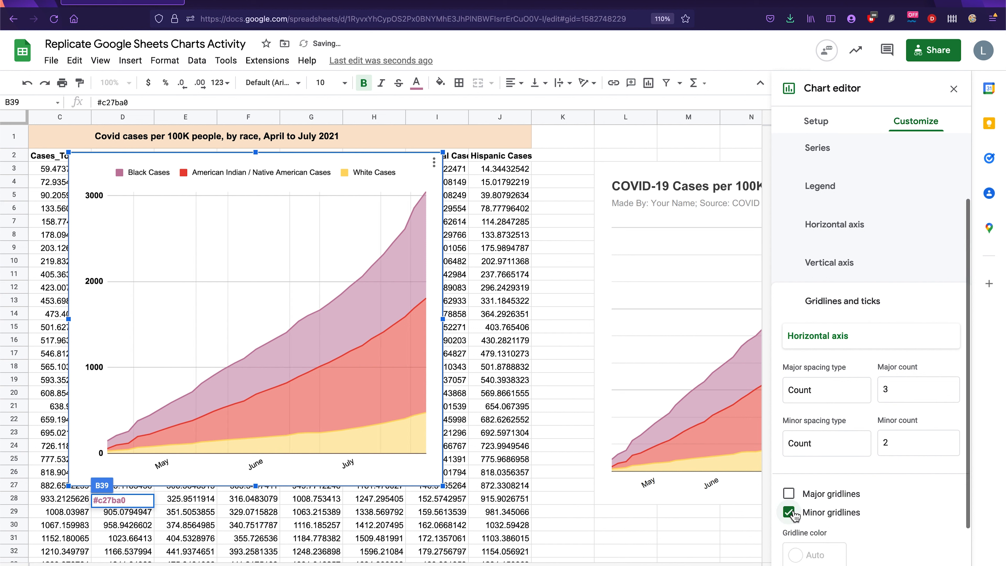
Turn on minor gridlines for the chart's vertical axis and compare the result with the reference chart.
left_click(881, 335)
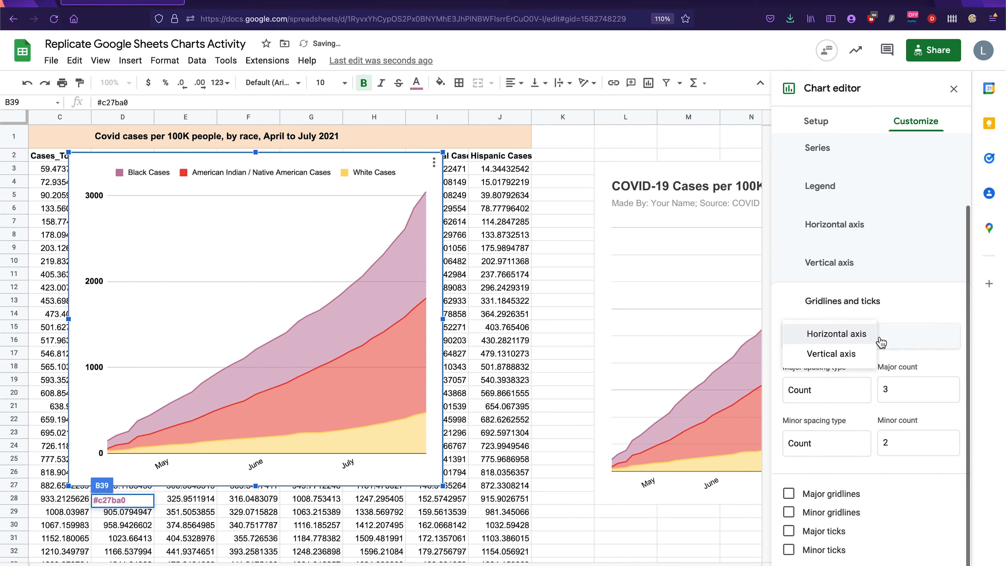
left_click(858, 351)
scroll(858, 350, "down", 2)
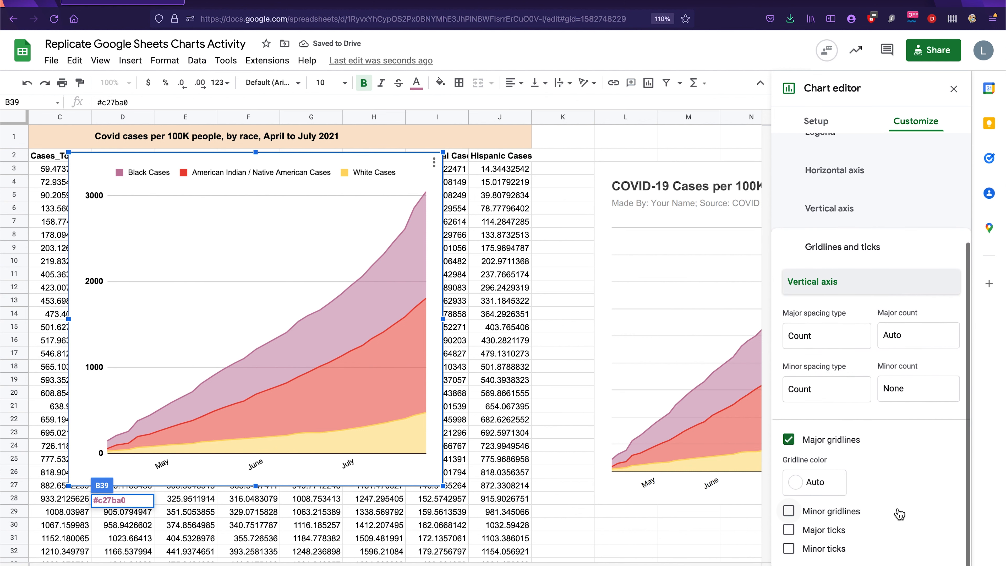
left_click(788, 511)
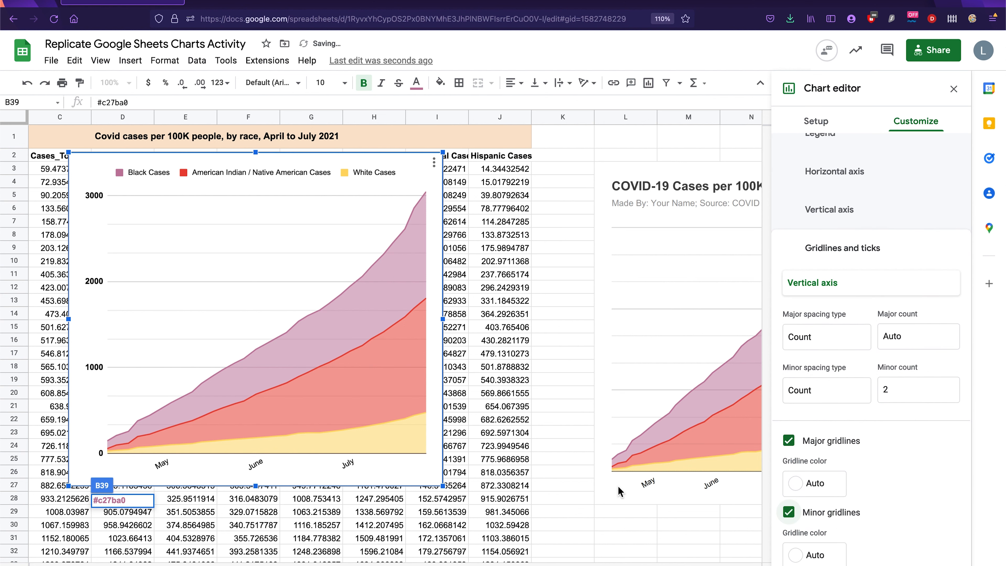
scroll(621, 493, "right", 3)
scroll(317, 404, "left", 5)
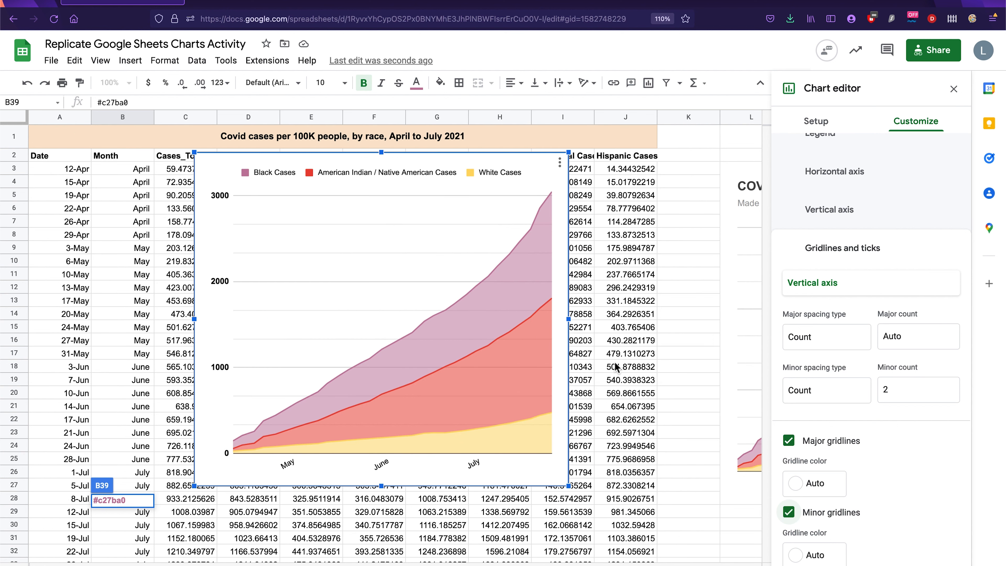
scroll(616, 368, "right", 3)
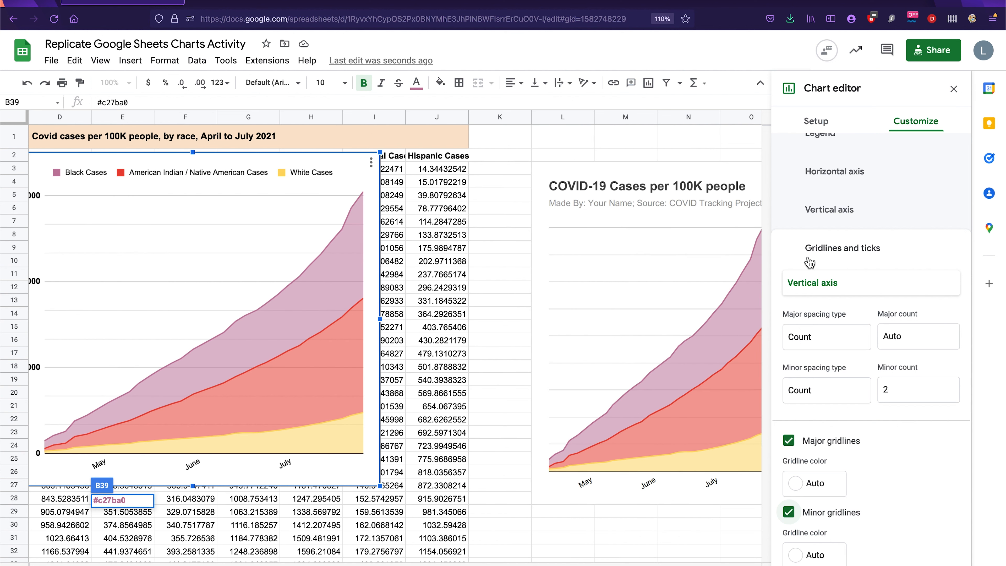
scroll(633, 352, "right", 1)
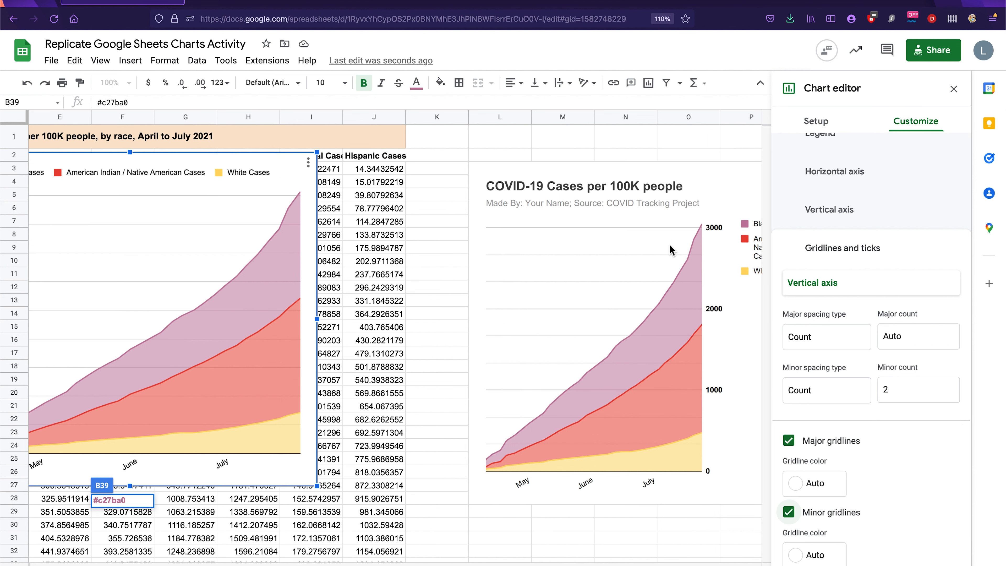
scroll(670, 250, "right", 2)
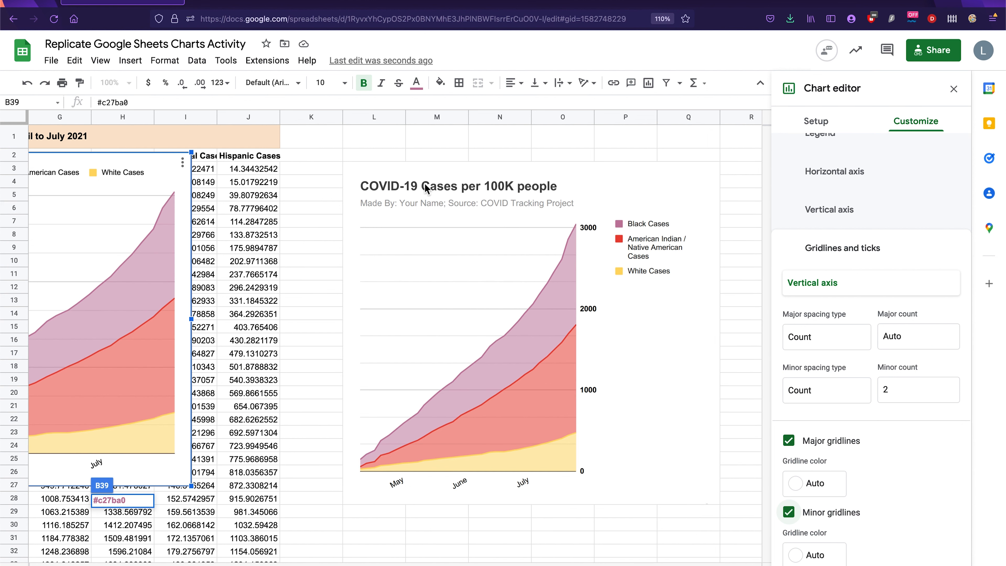
Set the chart title to "COVID-19 Cases per 100K People".
scroll(891, 178, "up", 4)
left_click(880, 186)
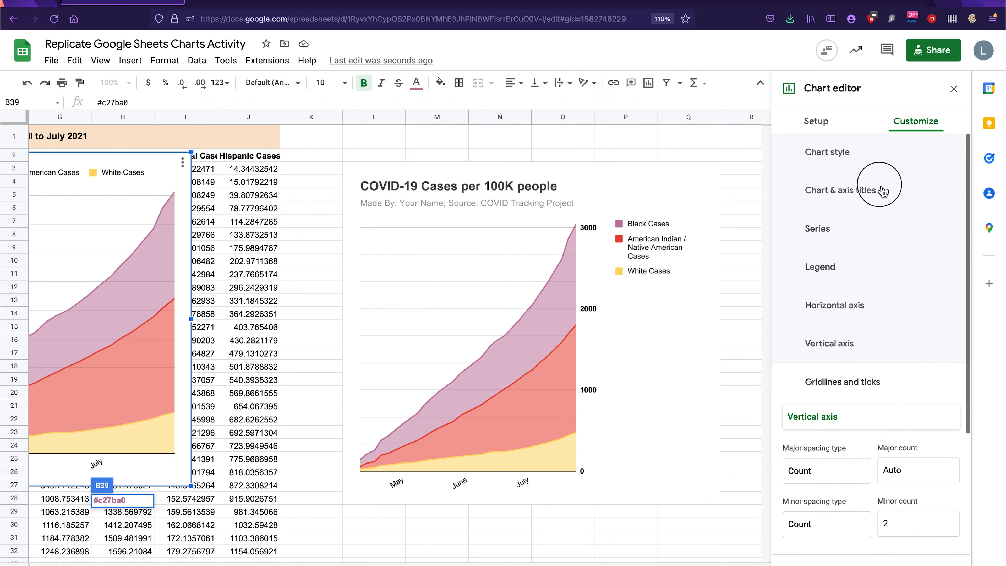
left_click(859, 225)
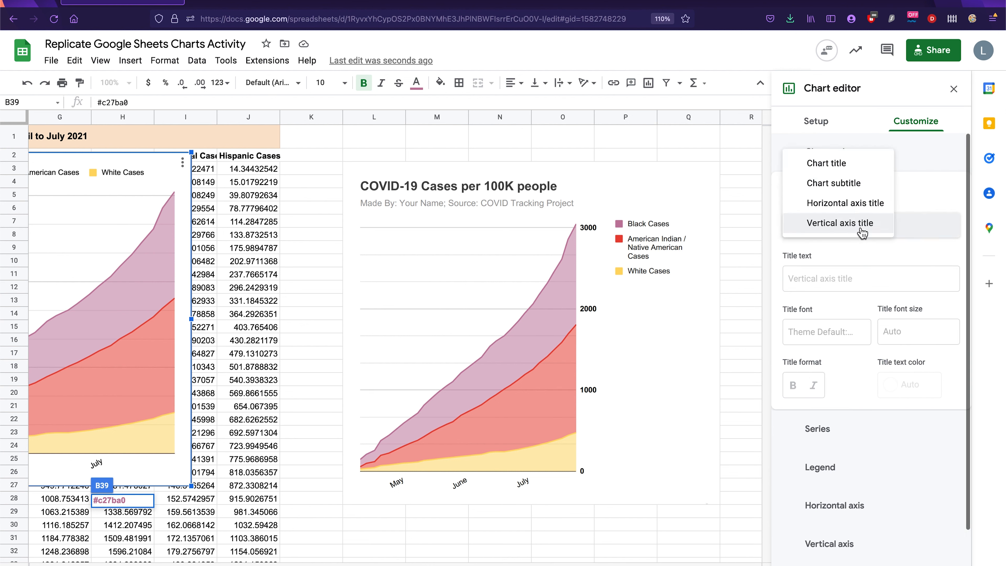
left_click(834, 160)
left_click(829, 291)
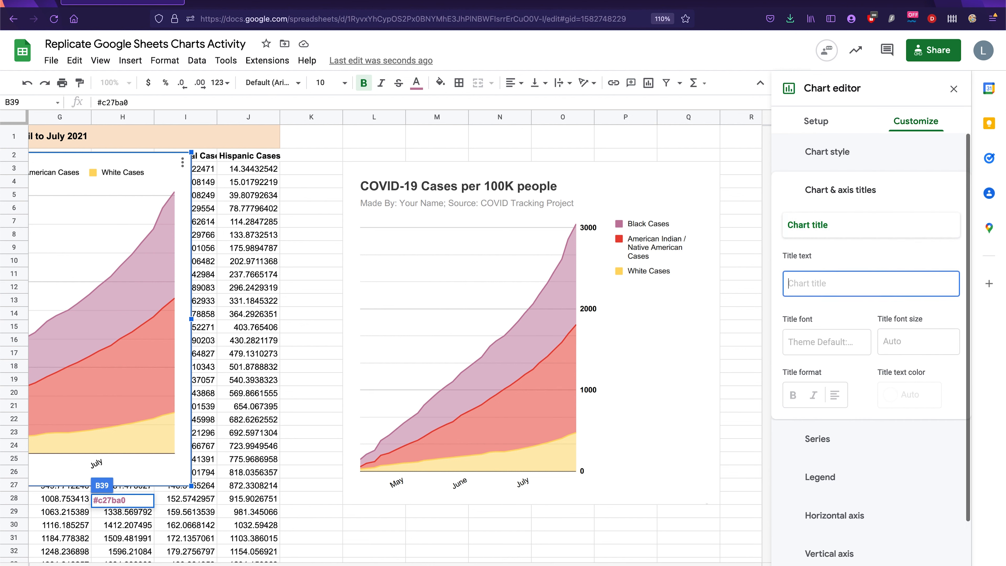
type("COVID-19 Cases per 100K People")
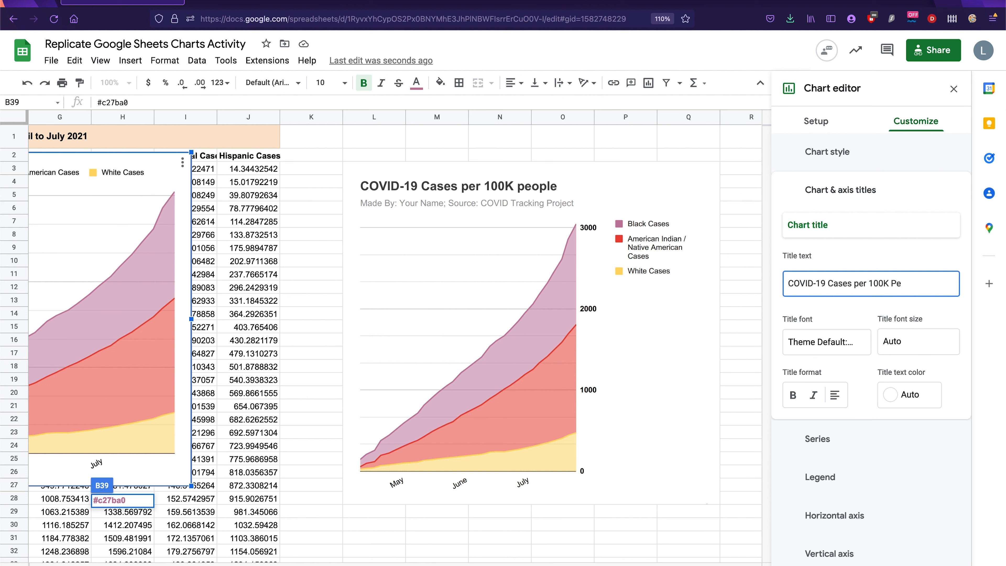
Set the chart subtitle to "Made by: Your Name; Source: COVID Tracking Project".
left_click(842, 225)
left_click(843, 245)
left_click(844, 278)
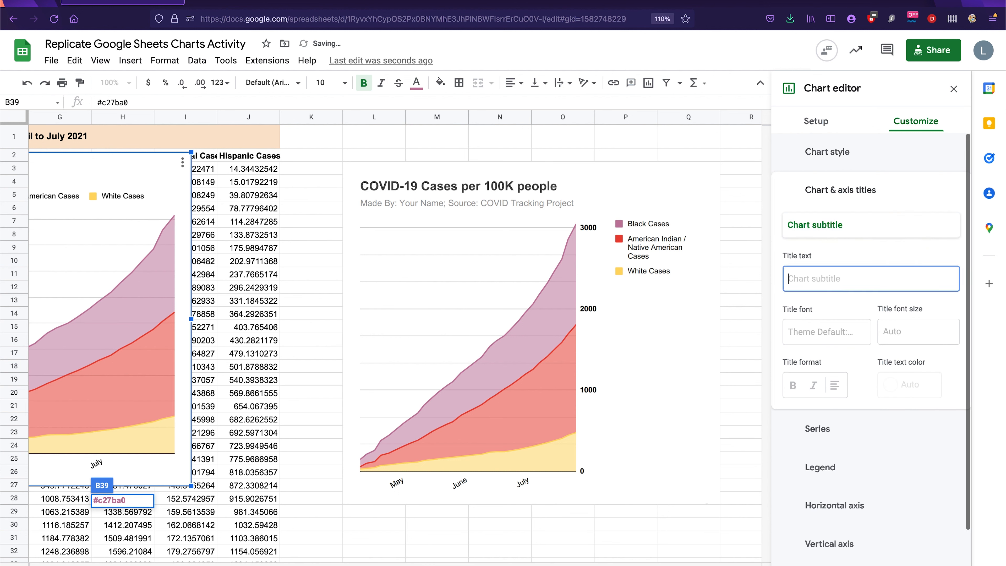
type("Madew")
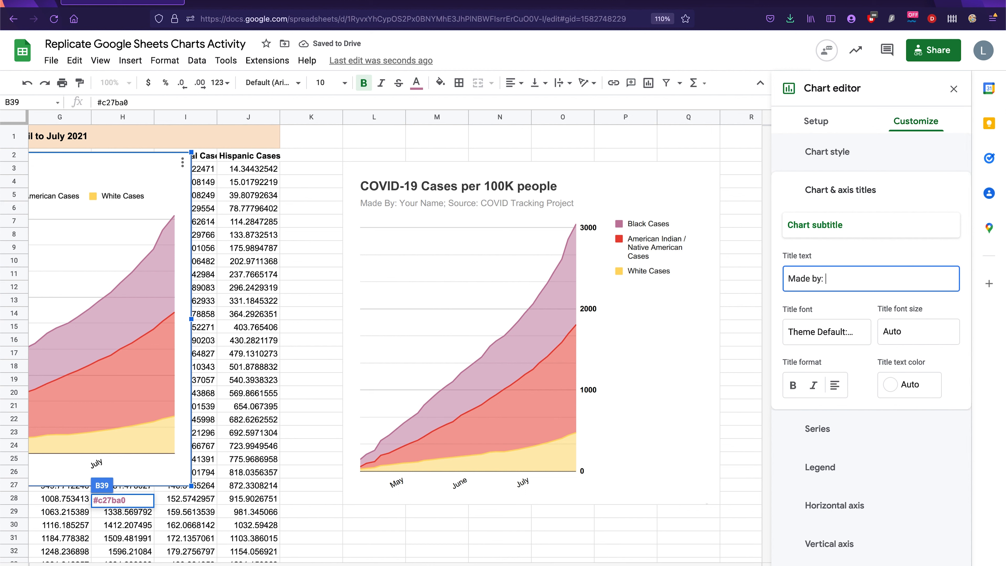
type(" by: Your Nmael")
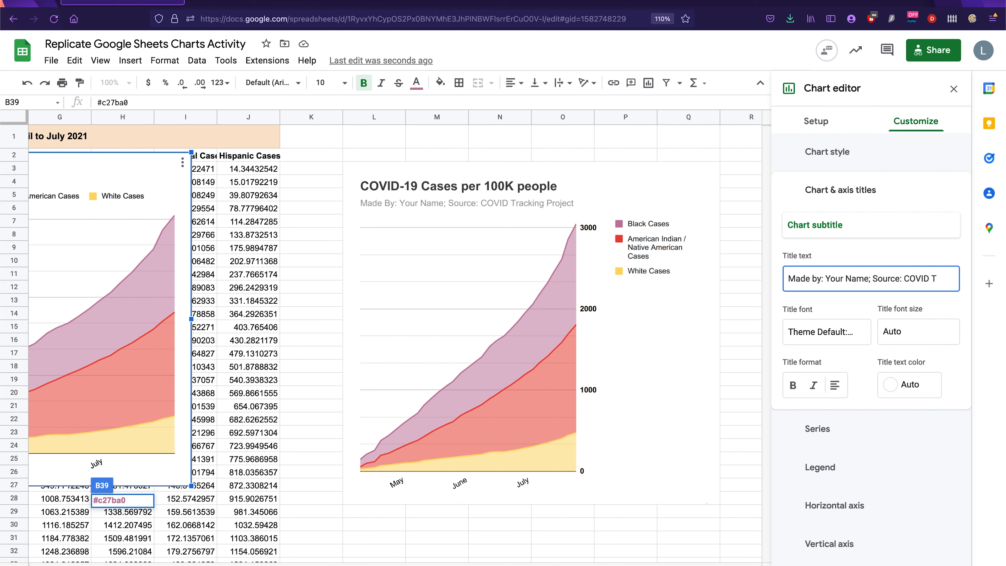
type("ing Project")
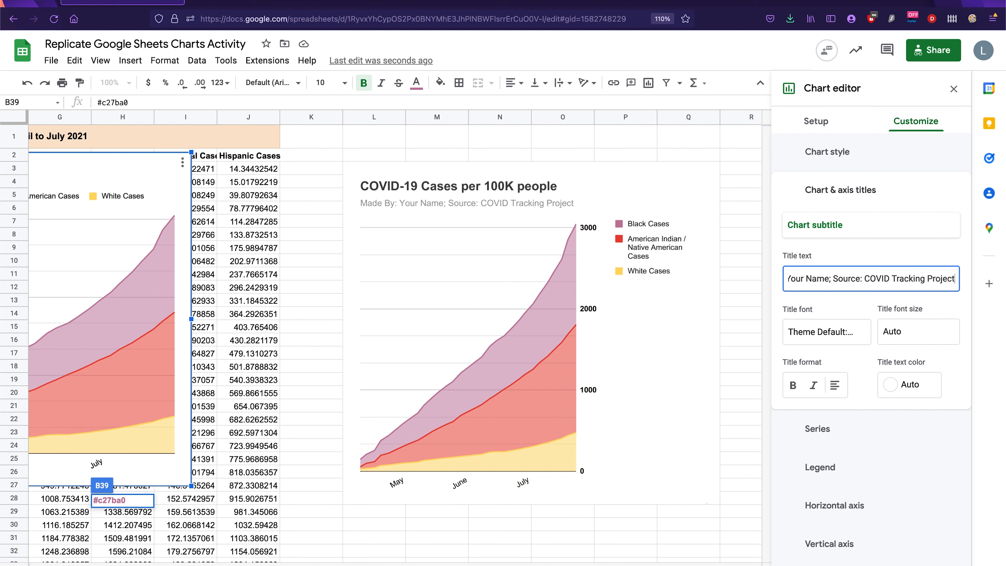
left_click(886, 252)
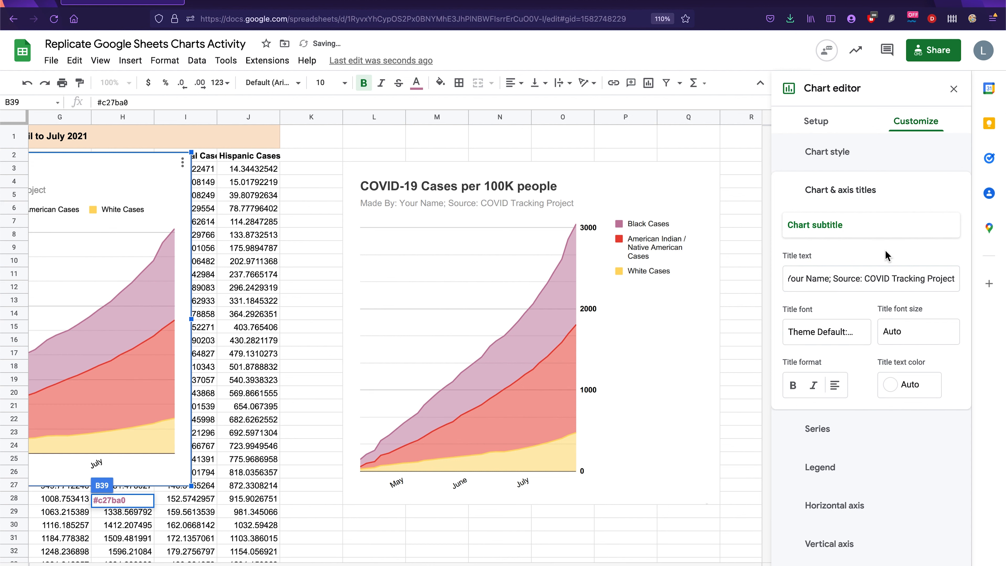
Make the chart title bold and set its text color to black.
scroll(281, 316, "left", 5)
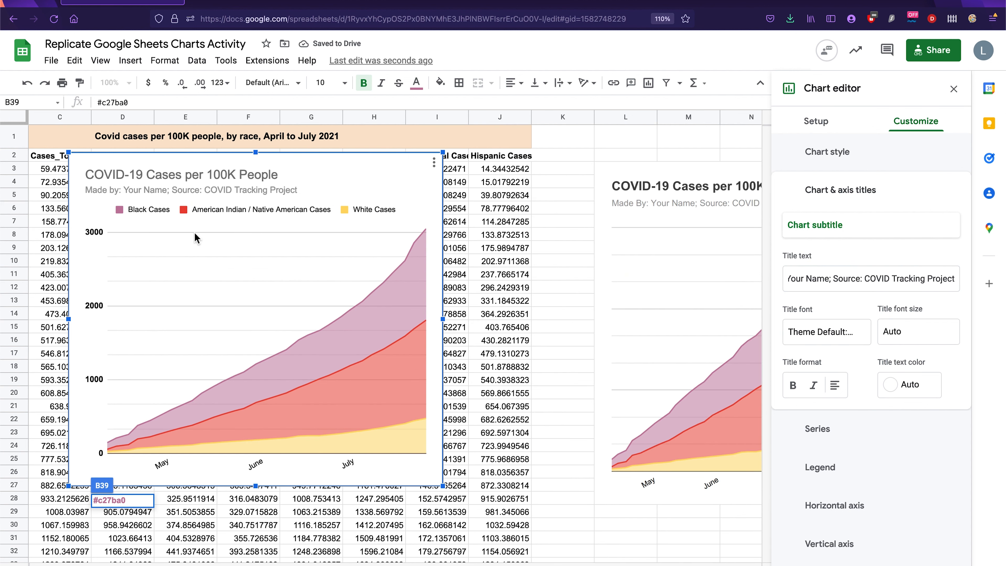
left_click(238, 176)
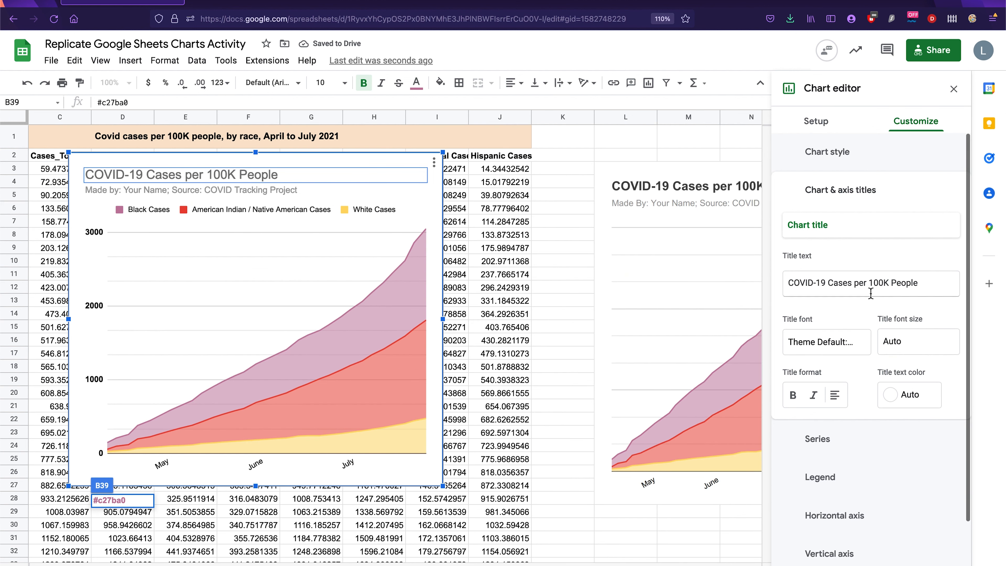
left_click(793, 395)
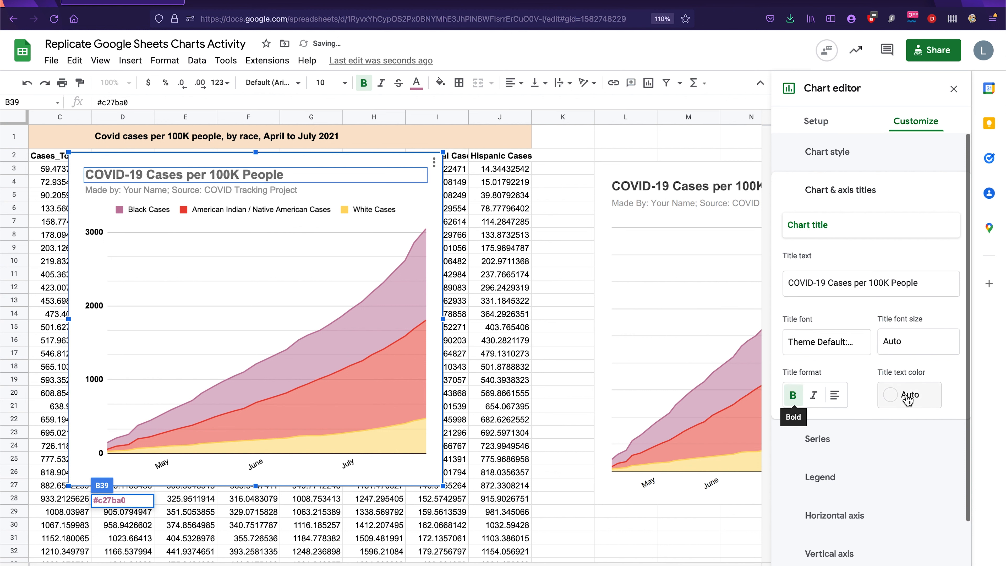
left_click(891, 394)
left_click(804, 167)
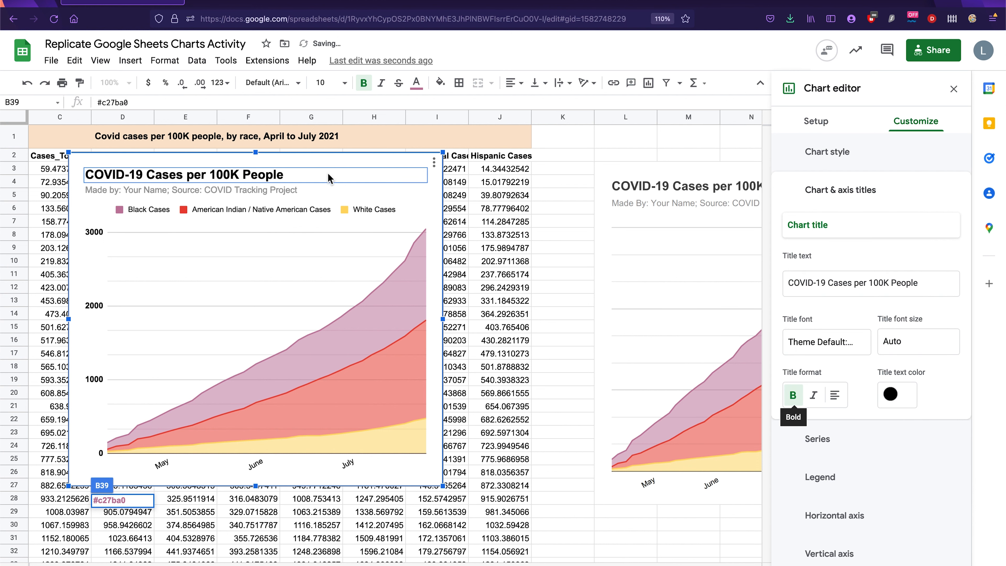
Set the chart's legend position to Right and compare the layout with the reference chart.
left_click(312, 211)
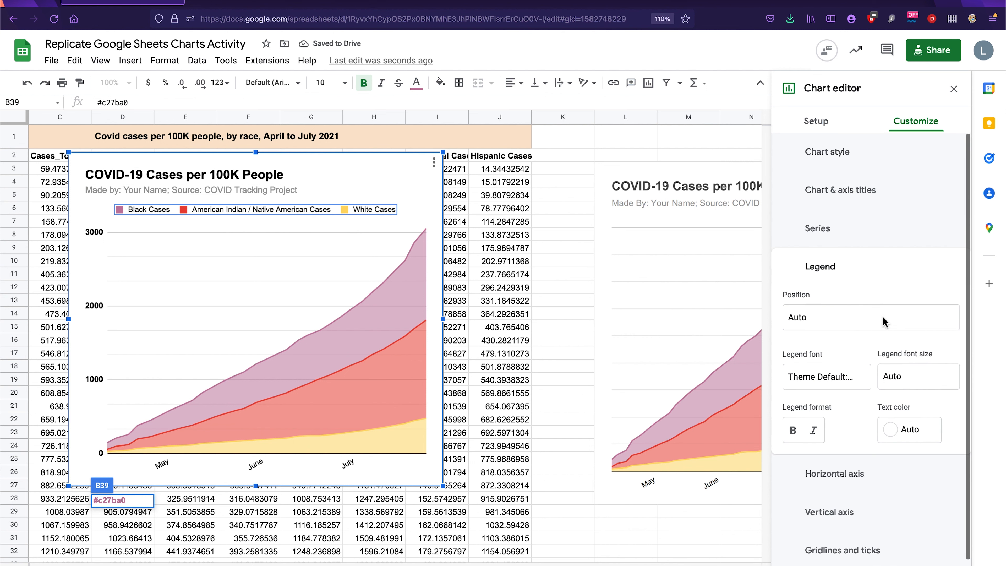
left_click(893, 329)
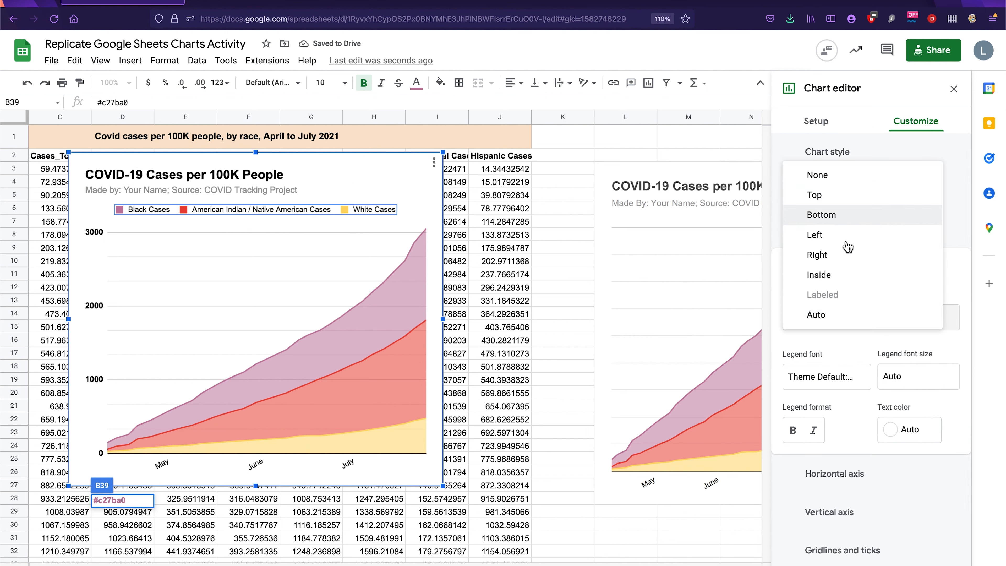
left_click(844, 258)
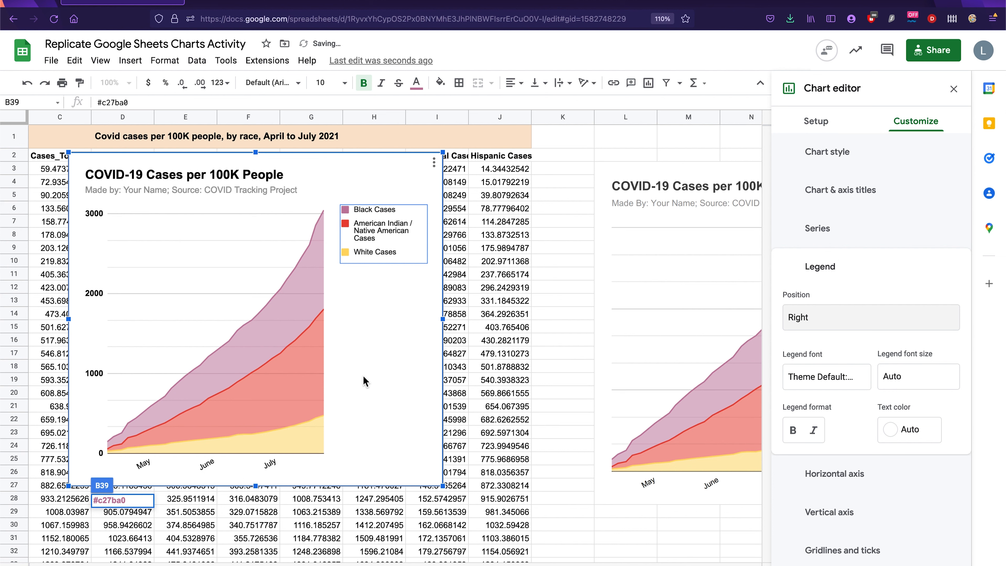
scroll(542, 256, "right", 4)
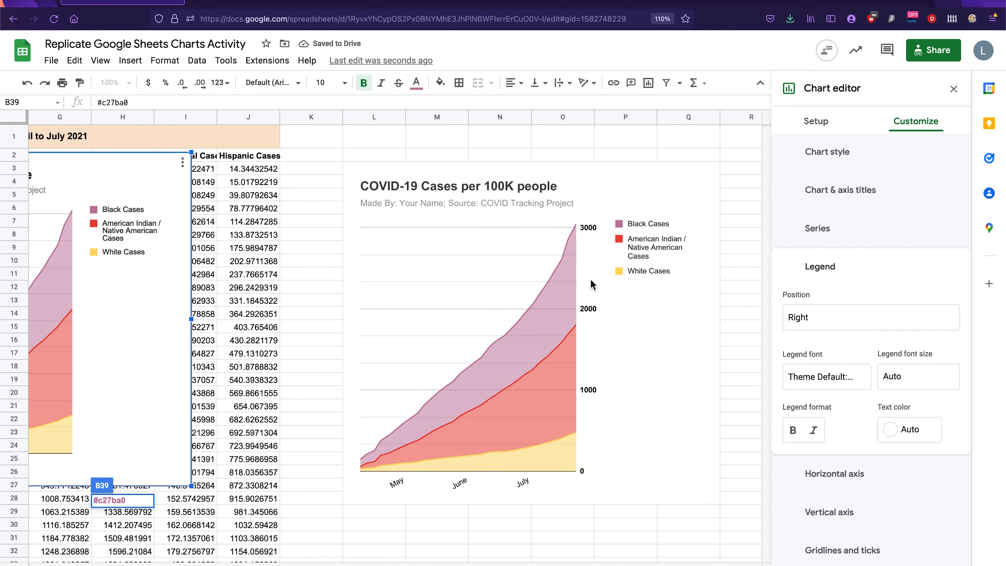
Try the Narrow font for the whole COVID-19 cases chart.
scroll(335, 391, "left", 4)
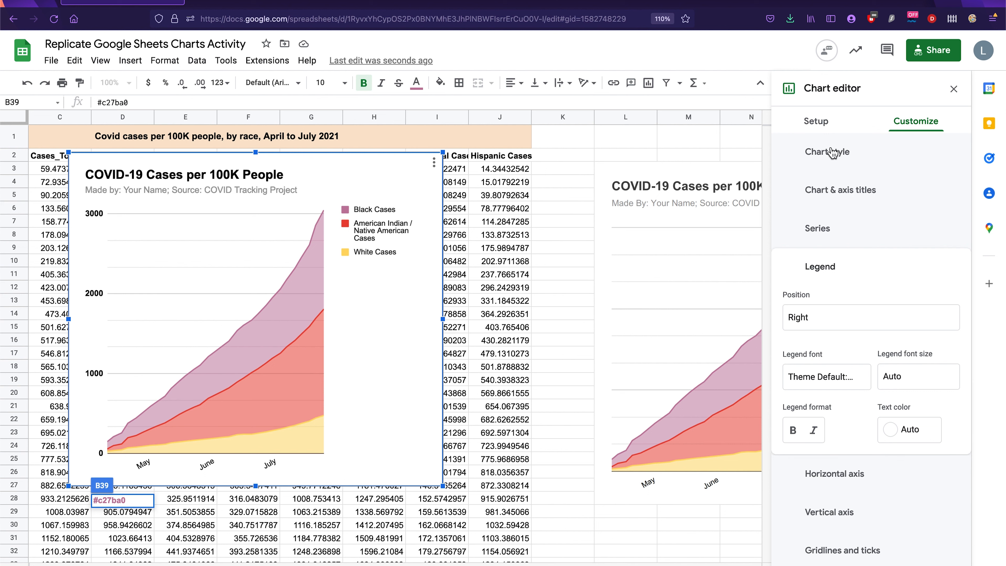
left_click(896, 176)
left_click(923, 202)
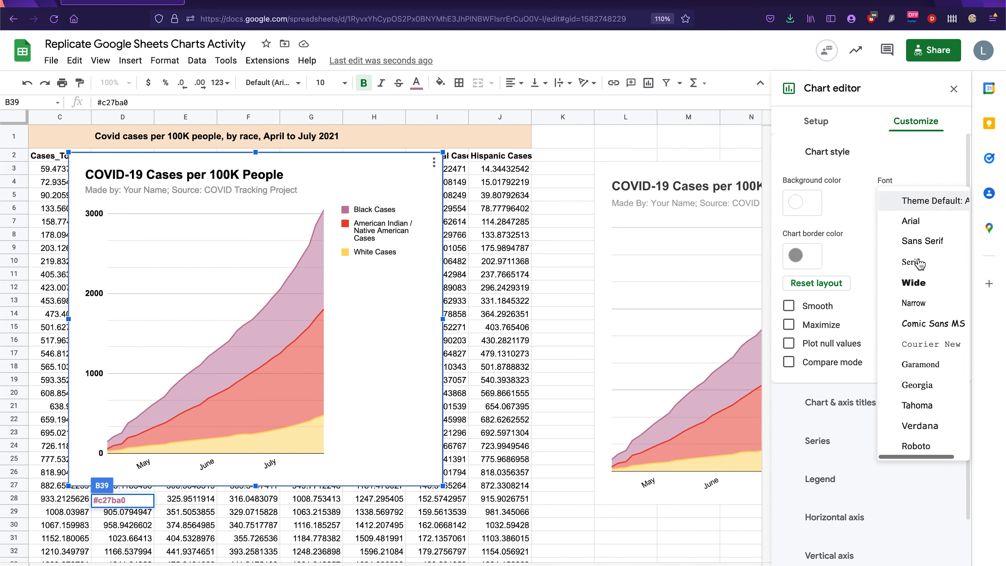
left_click(924, 304)
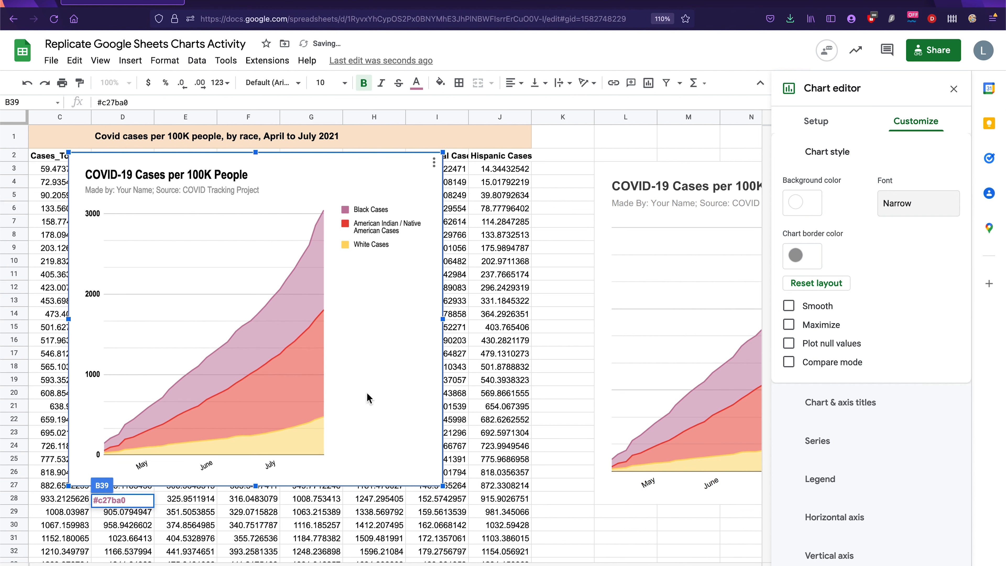
Set the COVID-19 cases chart's overall font to Roboto and compare it with the reference chart.
left_click(900, 203)
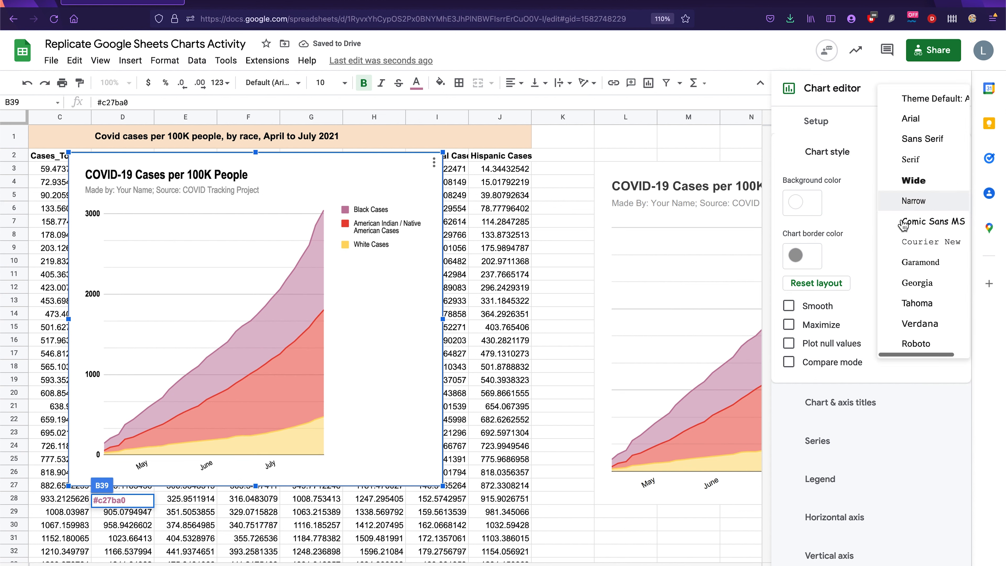
left_click(914, 343)
scroll(407, 416, "right", 3)
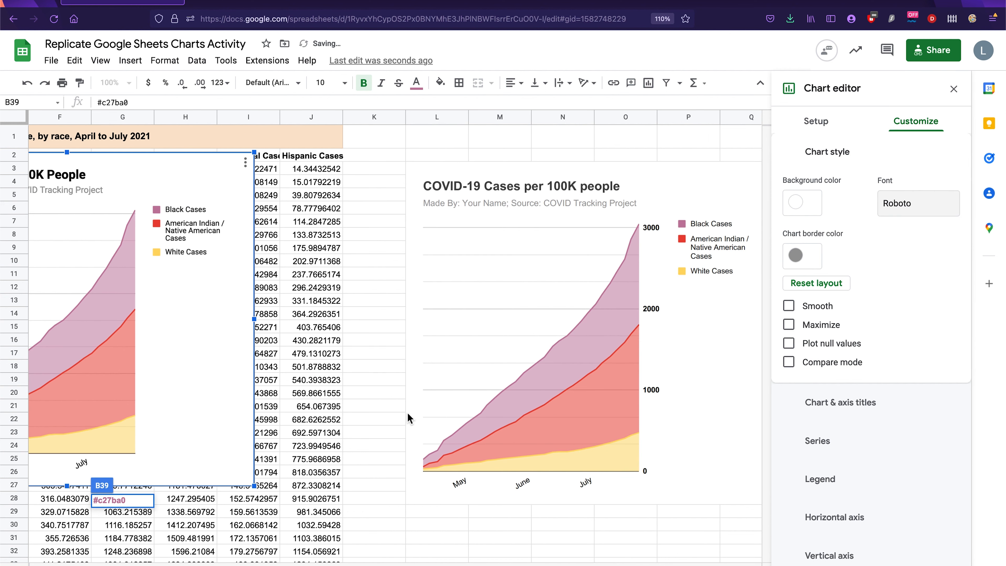
scroll(407, 413, "left", 5)
scroll(407, 413, "right", 1)
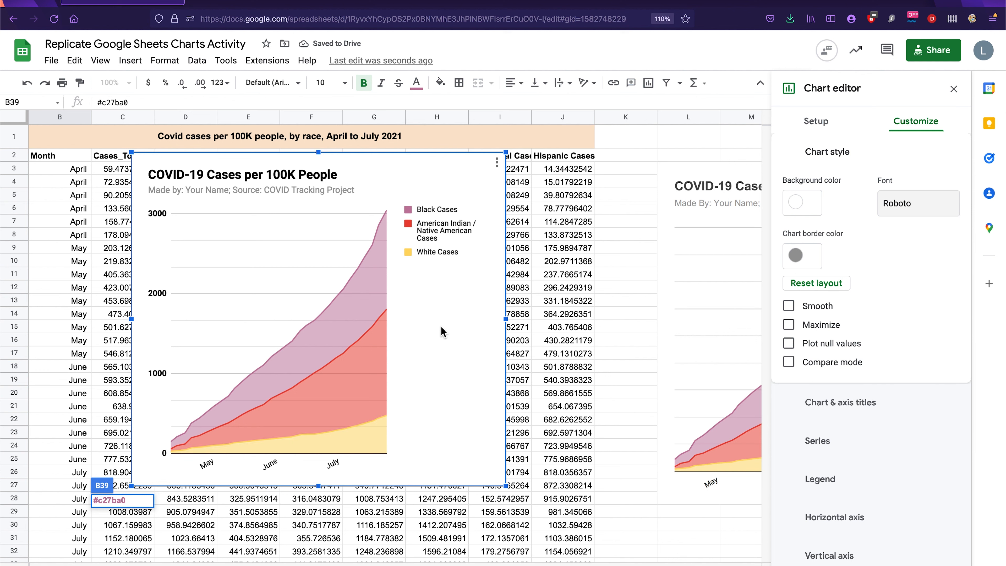
Move the finished COVID-19 cases chart beside the data table so it covers the reference chart, and deselect it.
scroll(441, 326, "right", 3)
left_click_drag(261, 335, 760, 333)
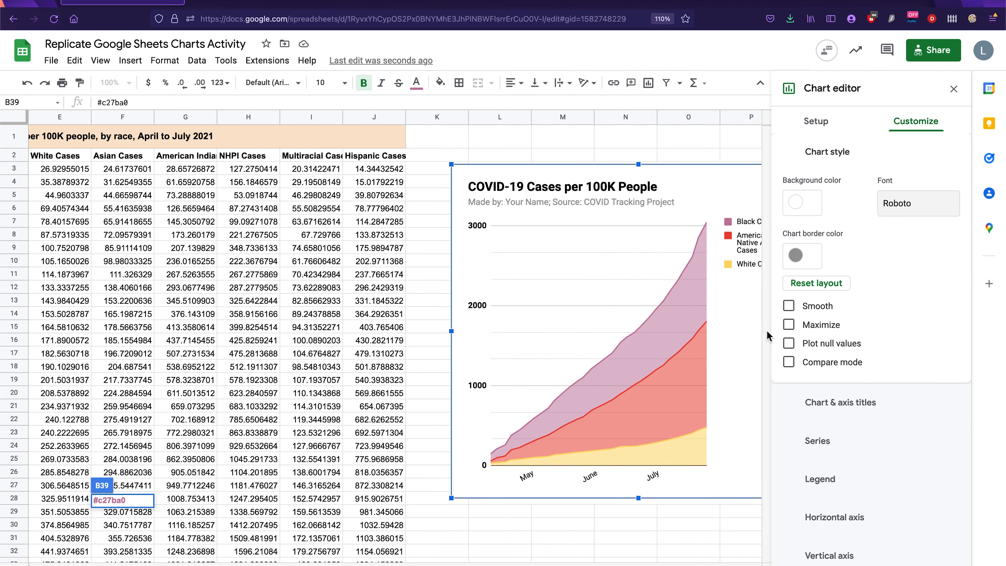
left_click(542, 538)
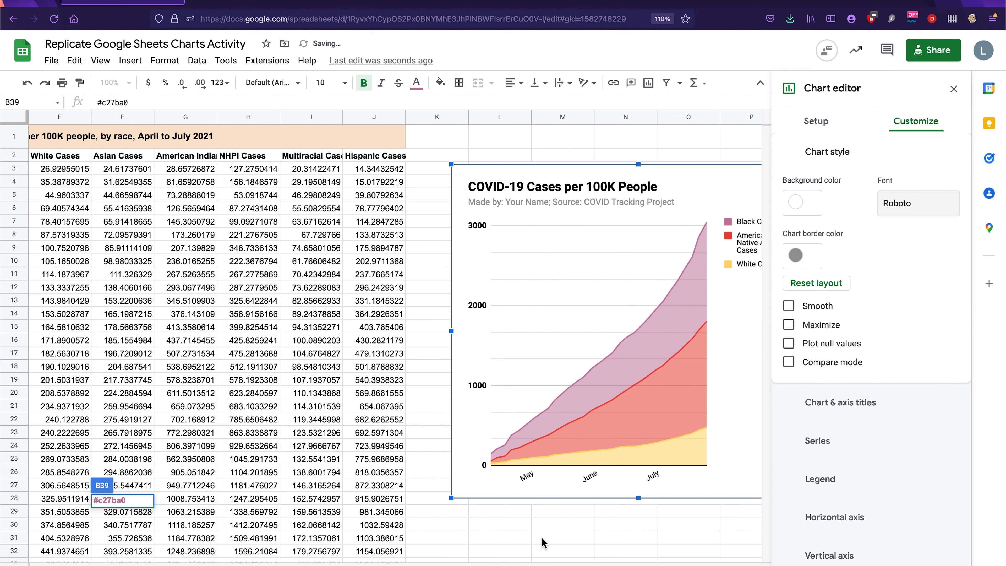
Review the spreadsheet's link-sharing access options, keeping access at Anyone with the link as Viewer, and close the sharing settings.
left_click(938, 56)
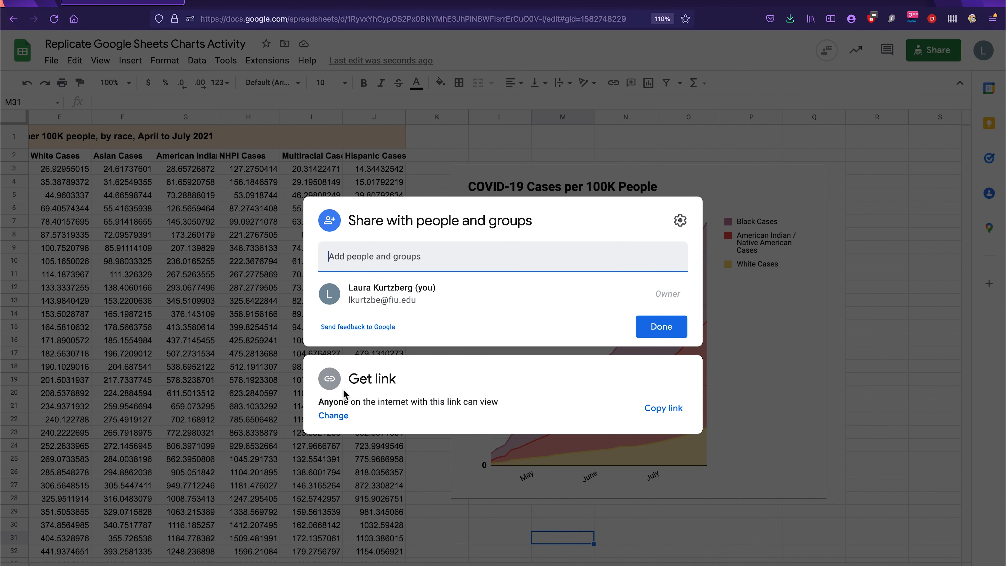
left_click(334, 416)
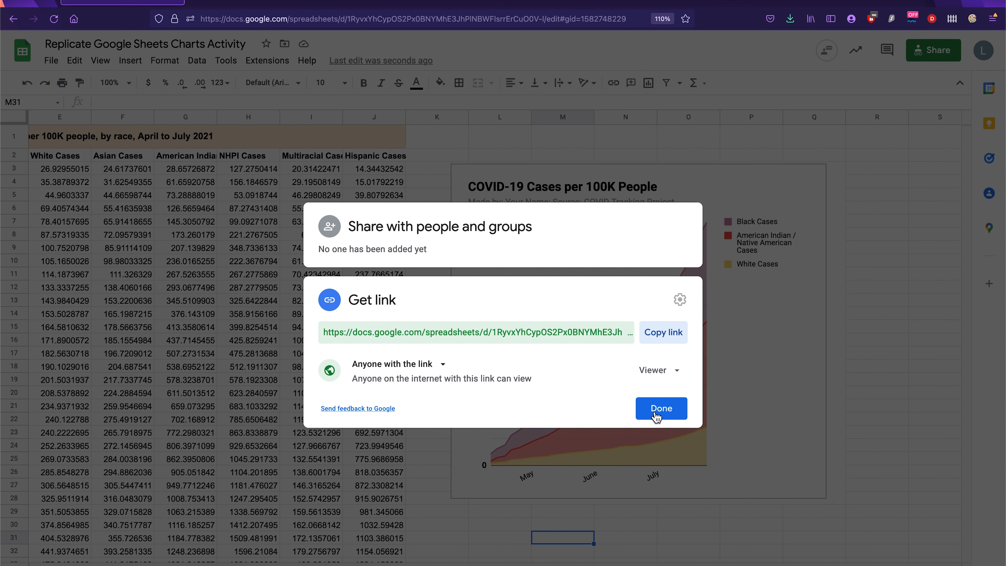
left_click(441, 363)
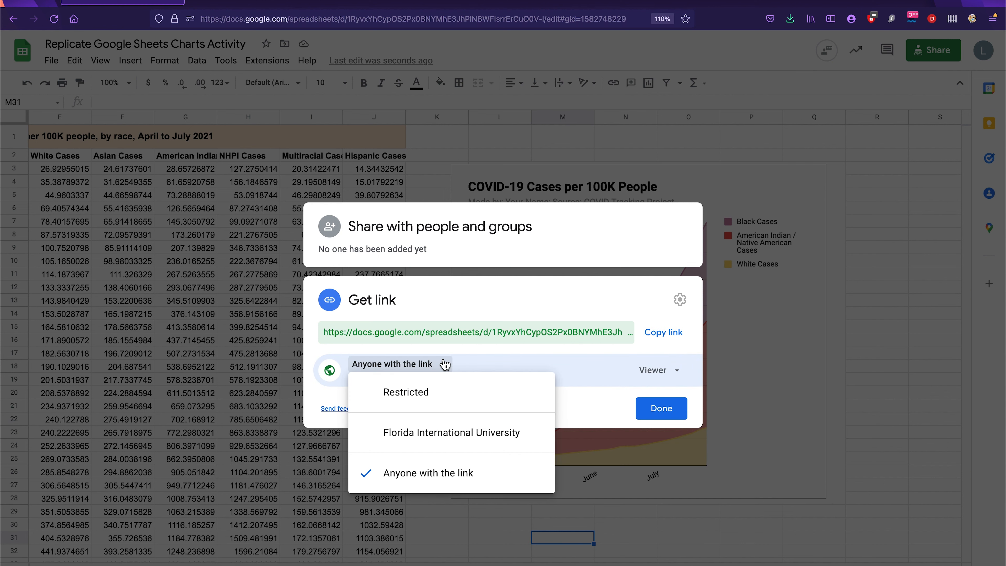
left_click(618, 398)
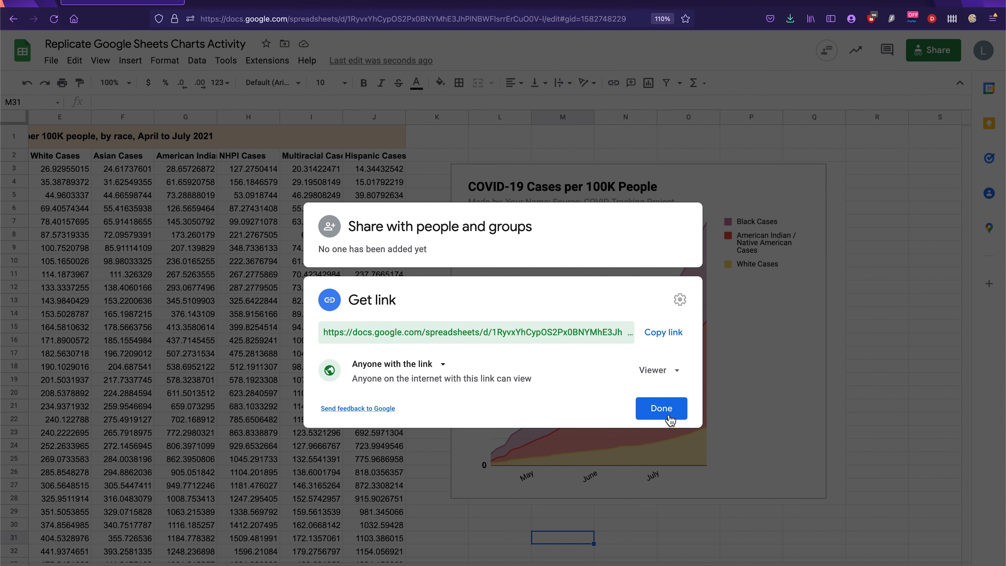
left_click(653, 409)
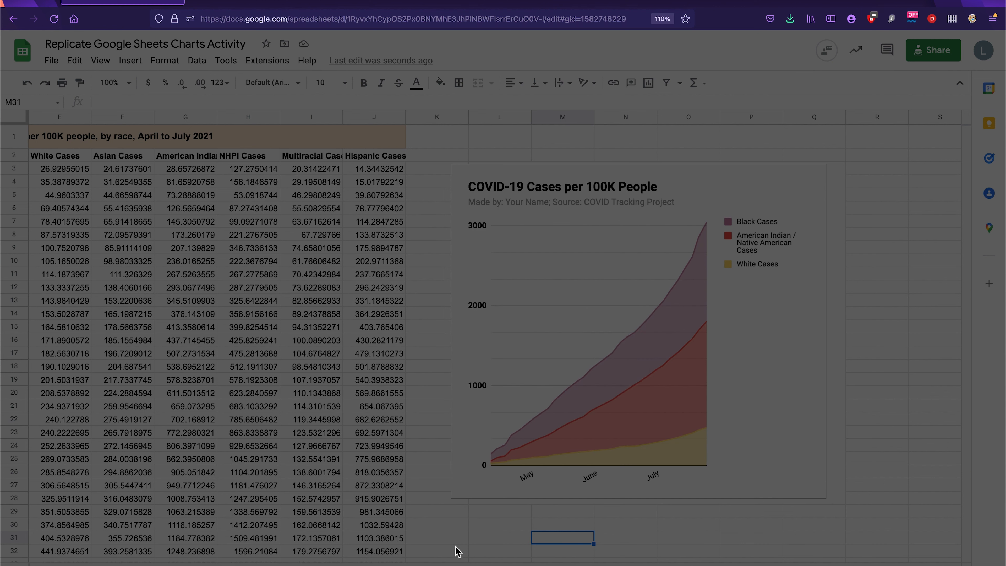
Switch to the Opioid-related Deaths sheet and look over the available file commands without running any.
scroll(456, 551, "left", 6)
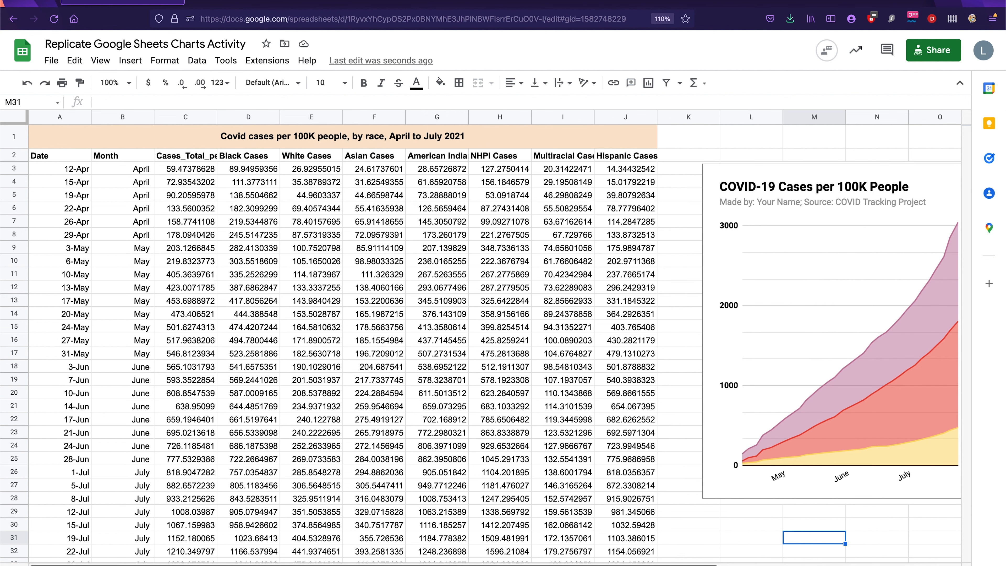
left_click(158, 565)
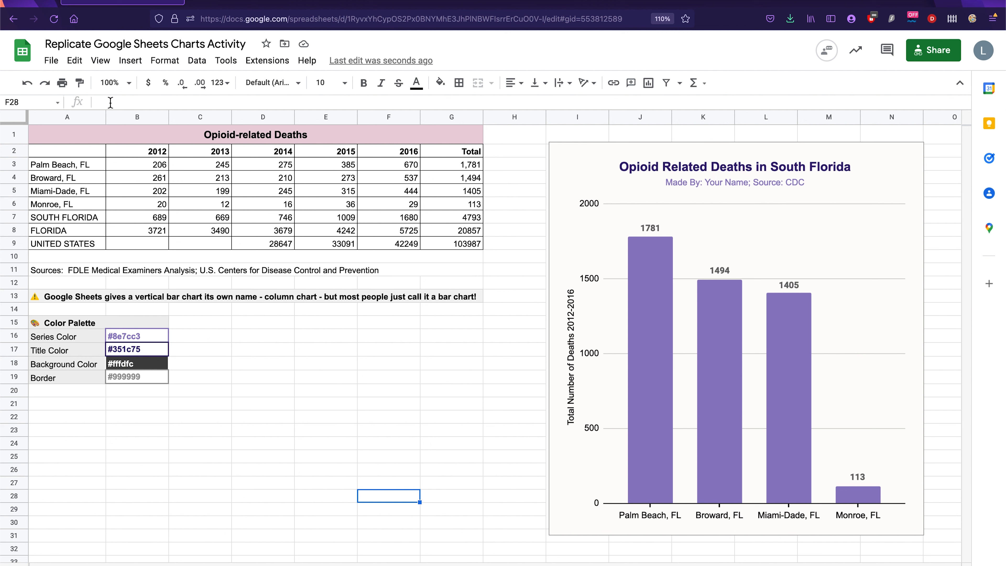
left_click(52, 60)
mouse_move(75, 61)
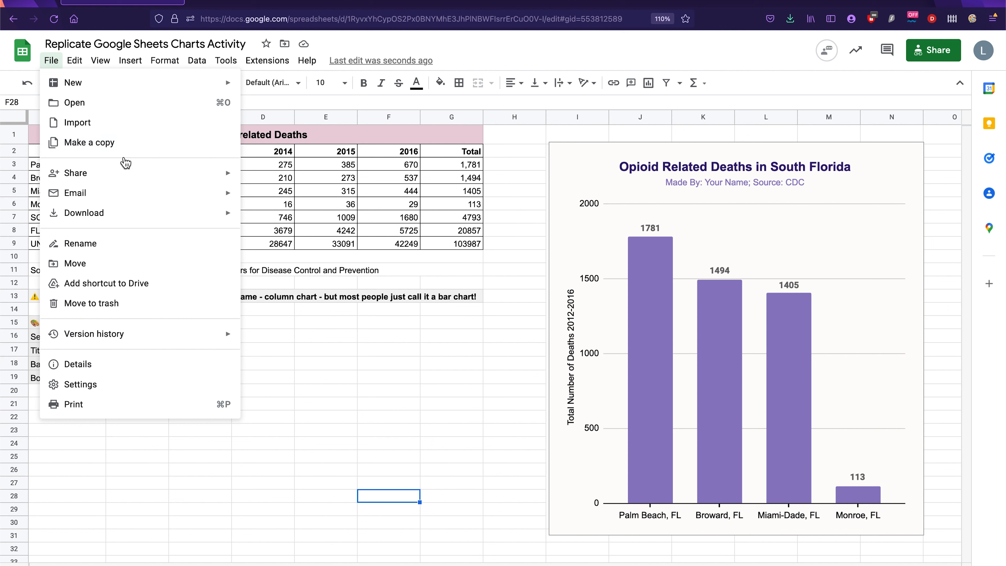
left_click(489, 380)
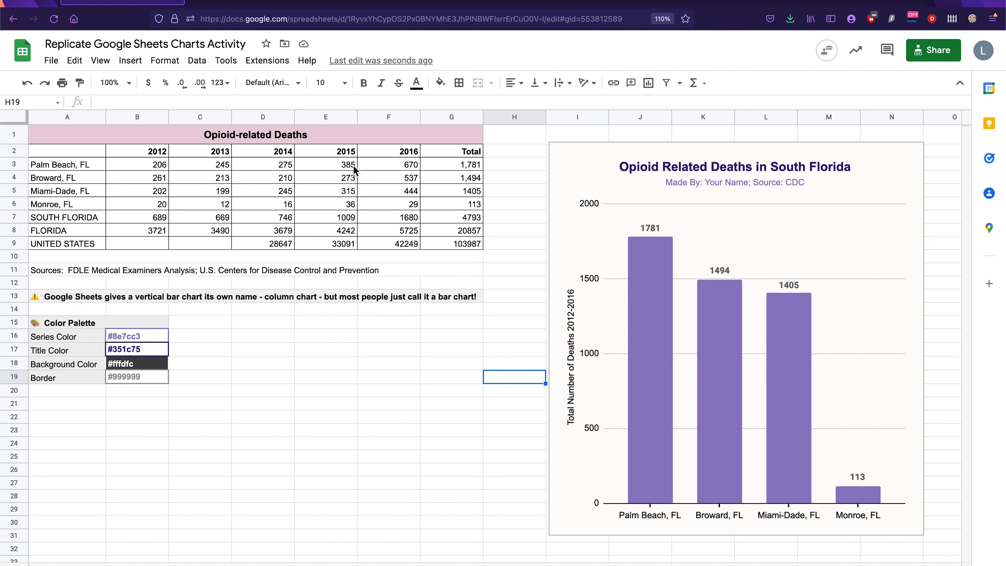